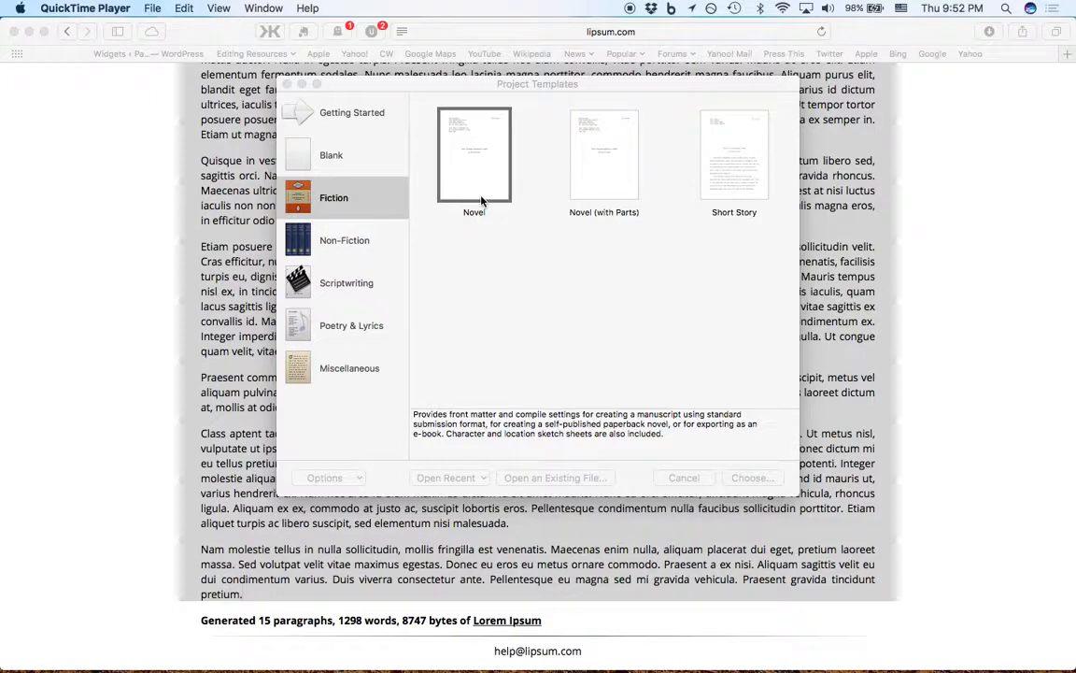
- Create a project from the Fiction Novel template, save it as Tutorial in Dropbox, and enlarge its window to fill the screen
double_click(483, 180)
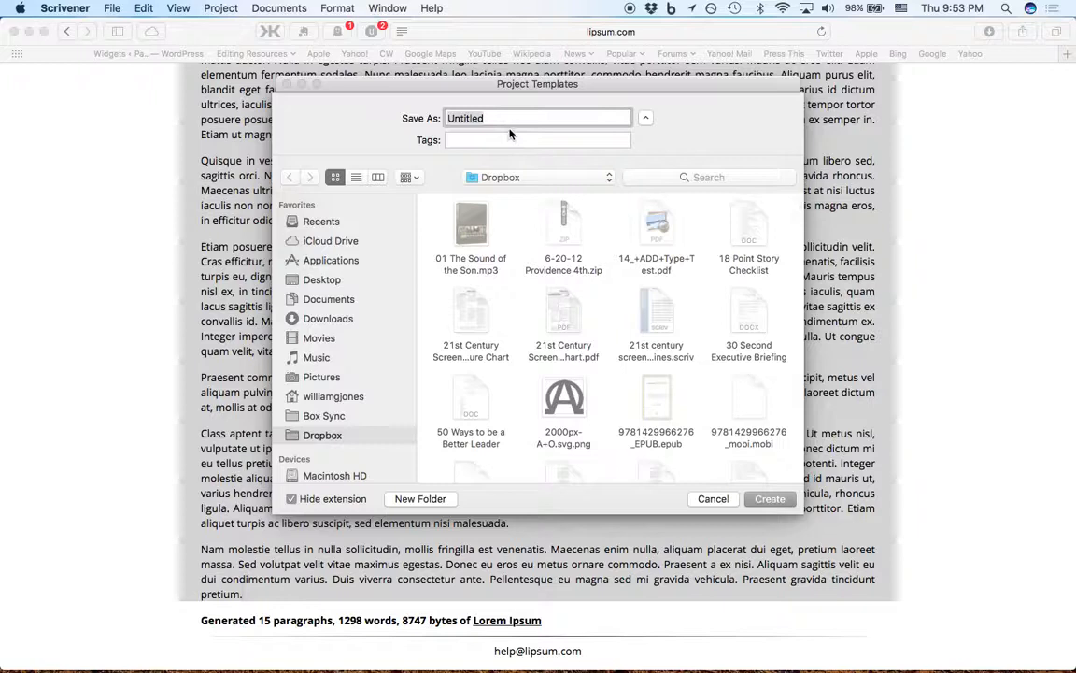
type("Tutorial")
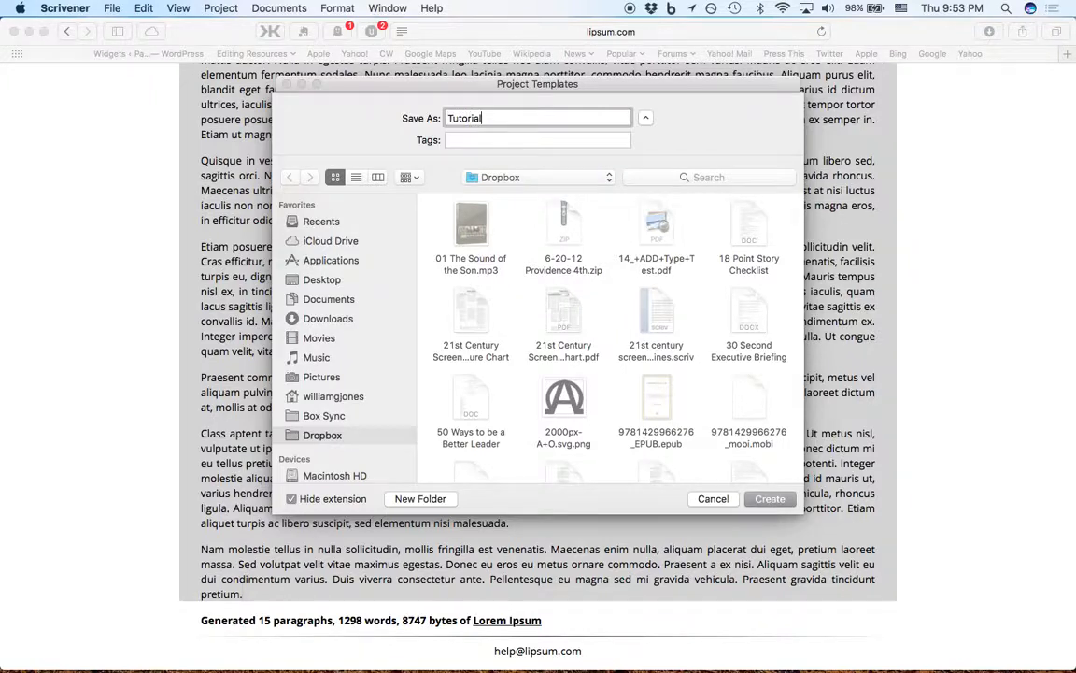
key("Return")
left_click(645, 183)
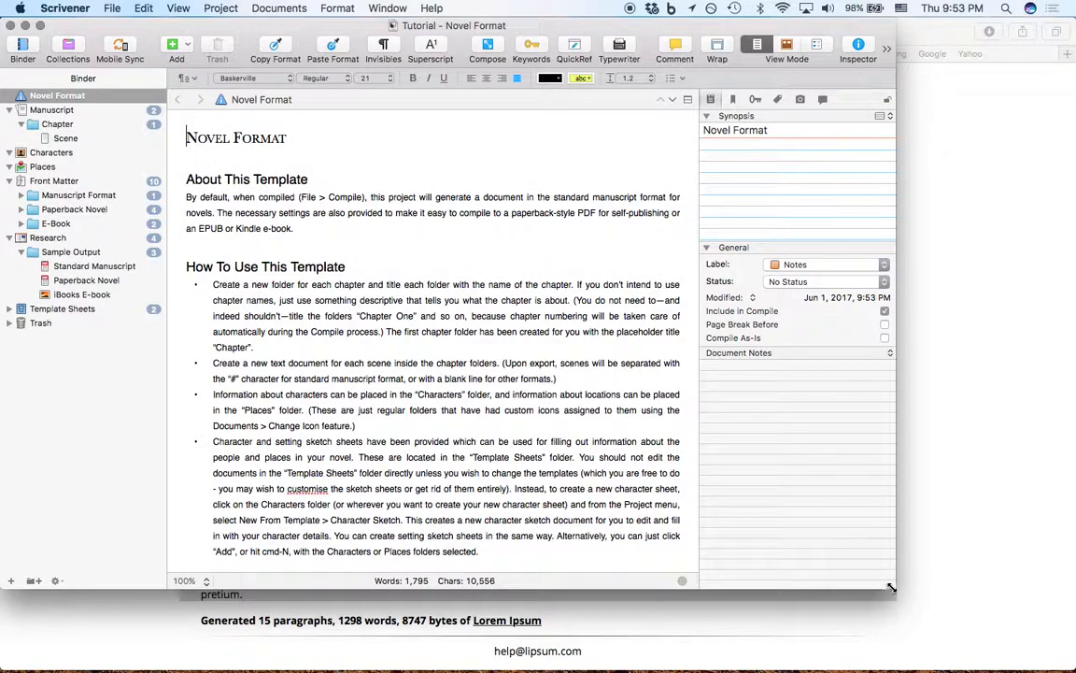
left_click_drag(981, 611, 1068, 664)
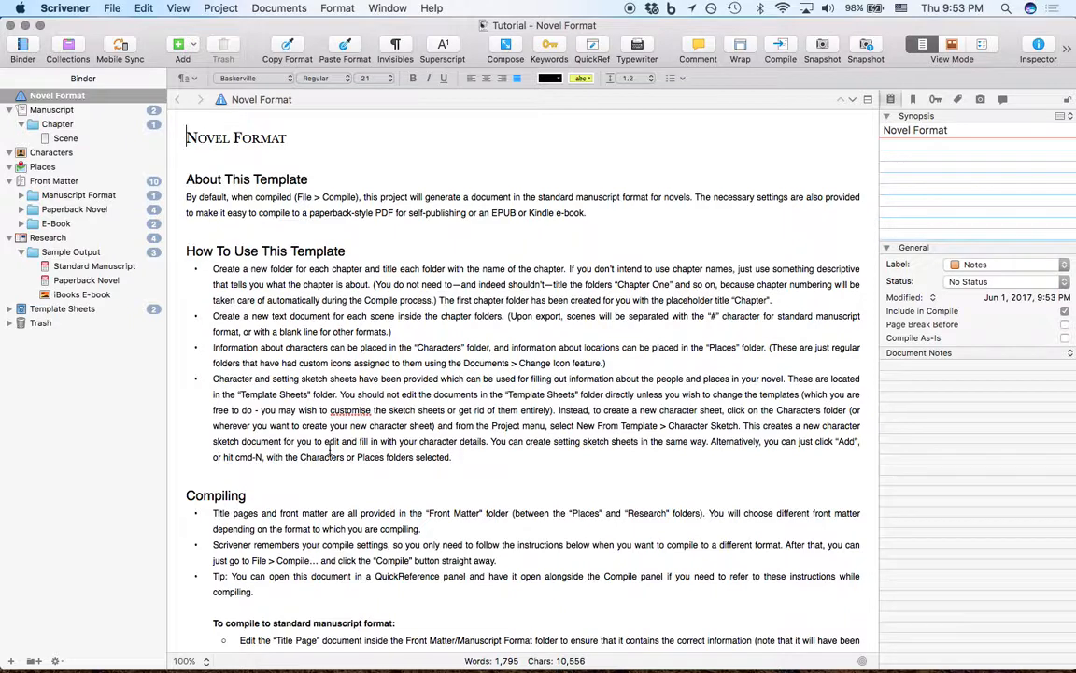
- Hide the project window's toolbar
left_click(144, 8)
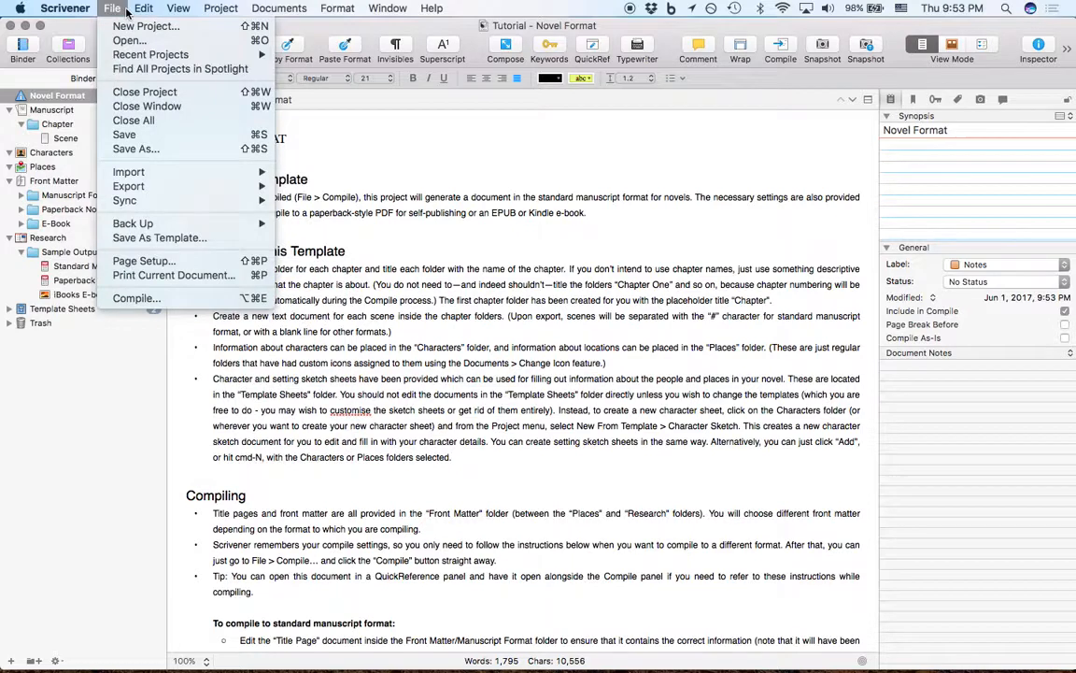
mouse_move(214, 8)
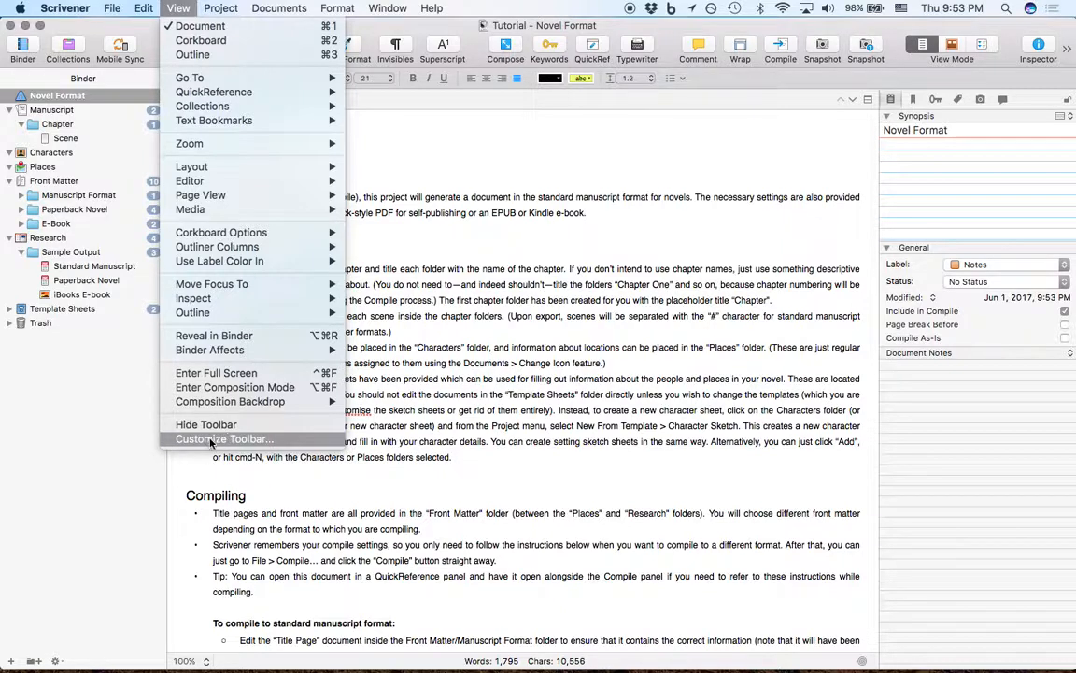
left_click(208, 424)
- Examine the tools available for customizing the toolbar and finish without altering the set
left_click(179, 8)
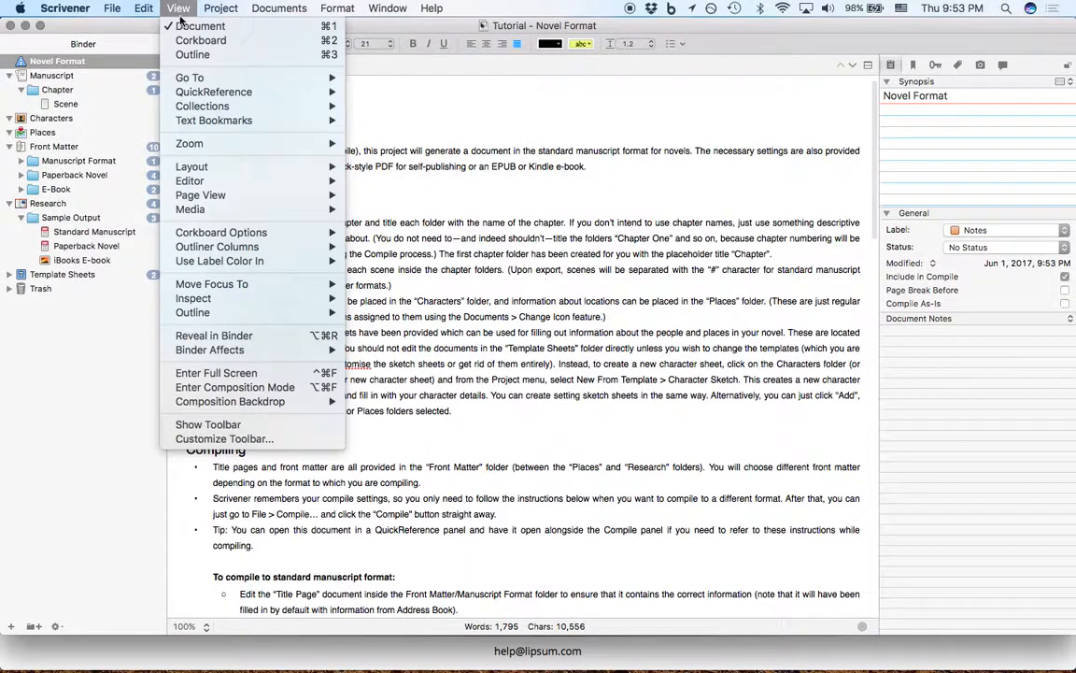
left_click(218, 439)
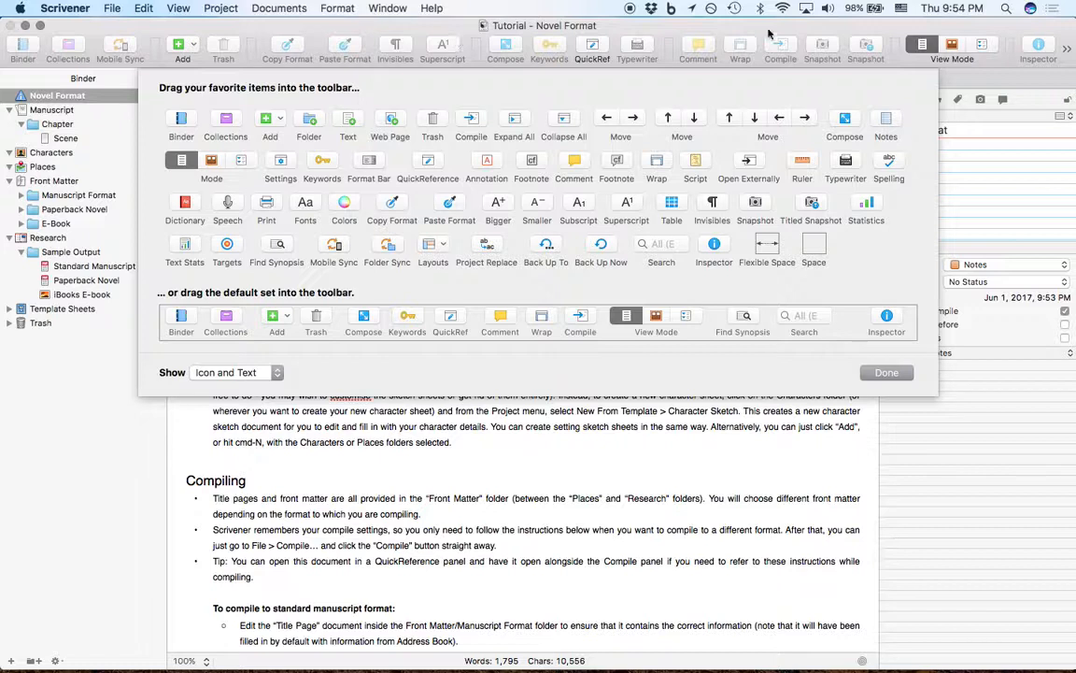
left_click(888, 373)
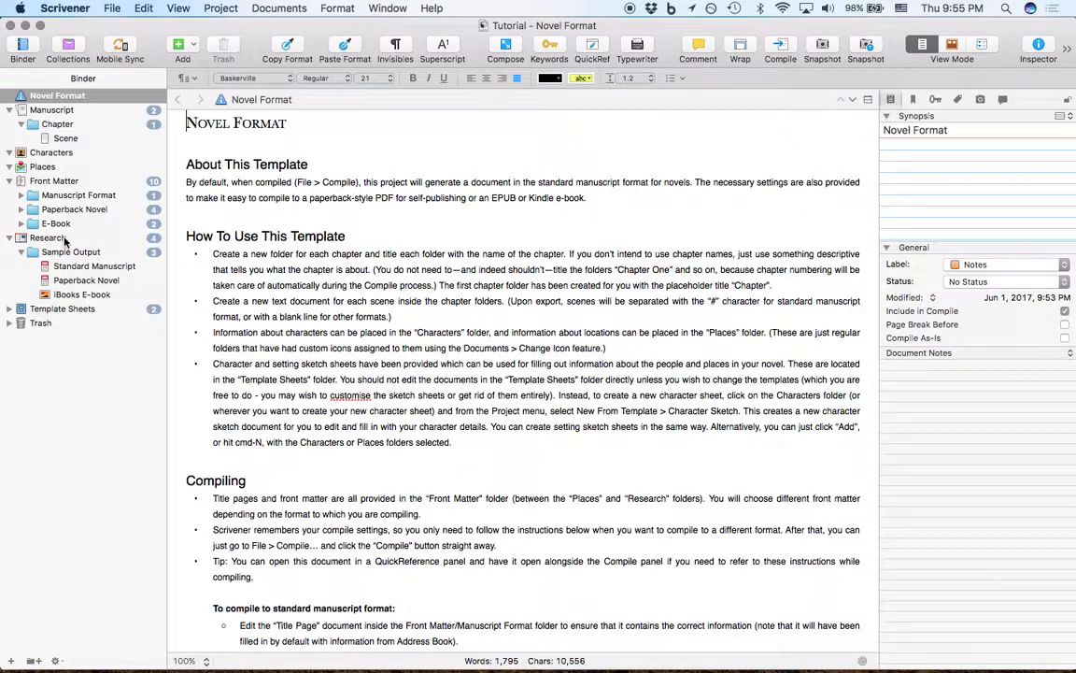
- Show the ruler above the Novel Format document text
left_click(415, 254)
left_click(338, 9)
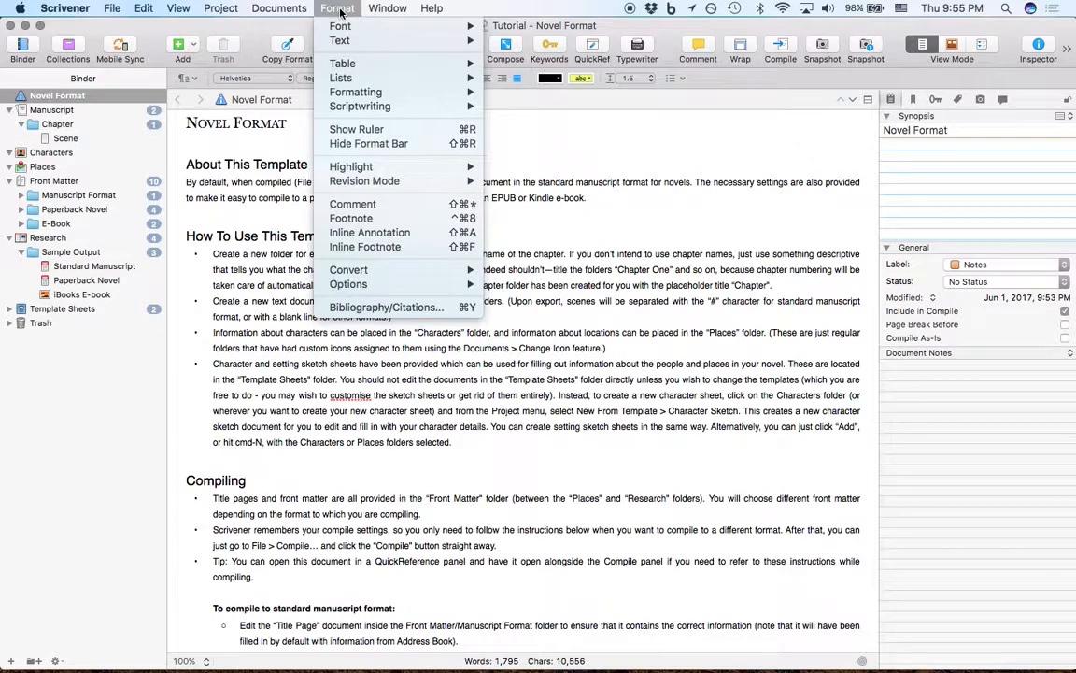
left_click(355, 131)
left_click(342, 7)
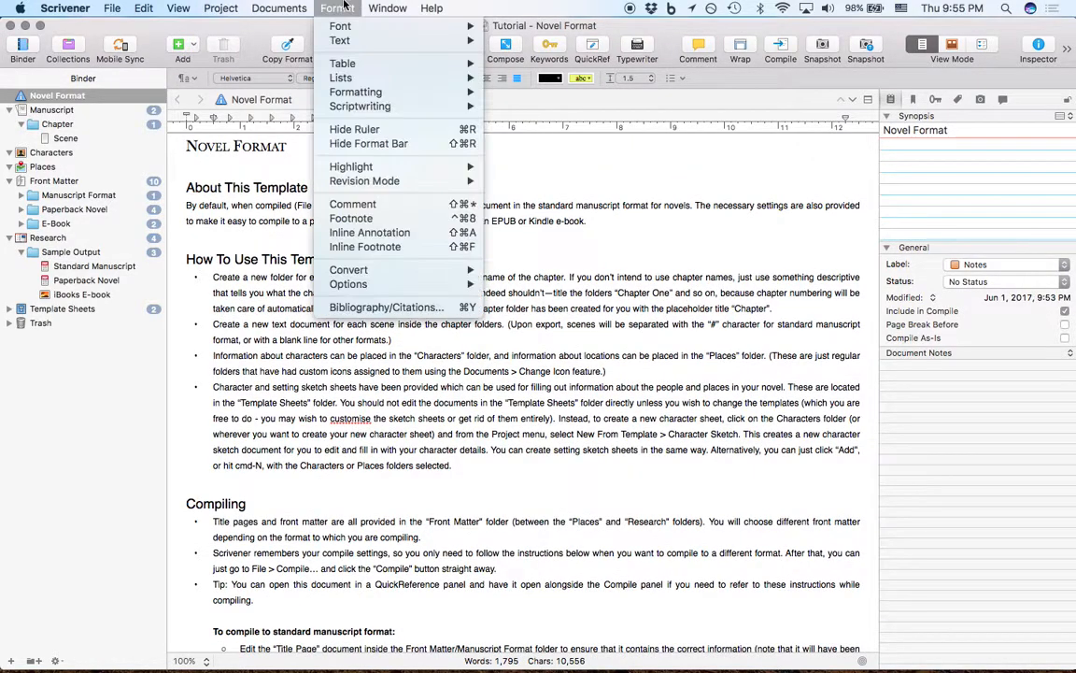
mouse_move(371, 97)
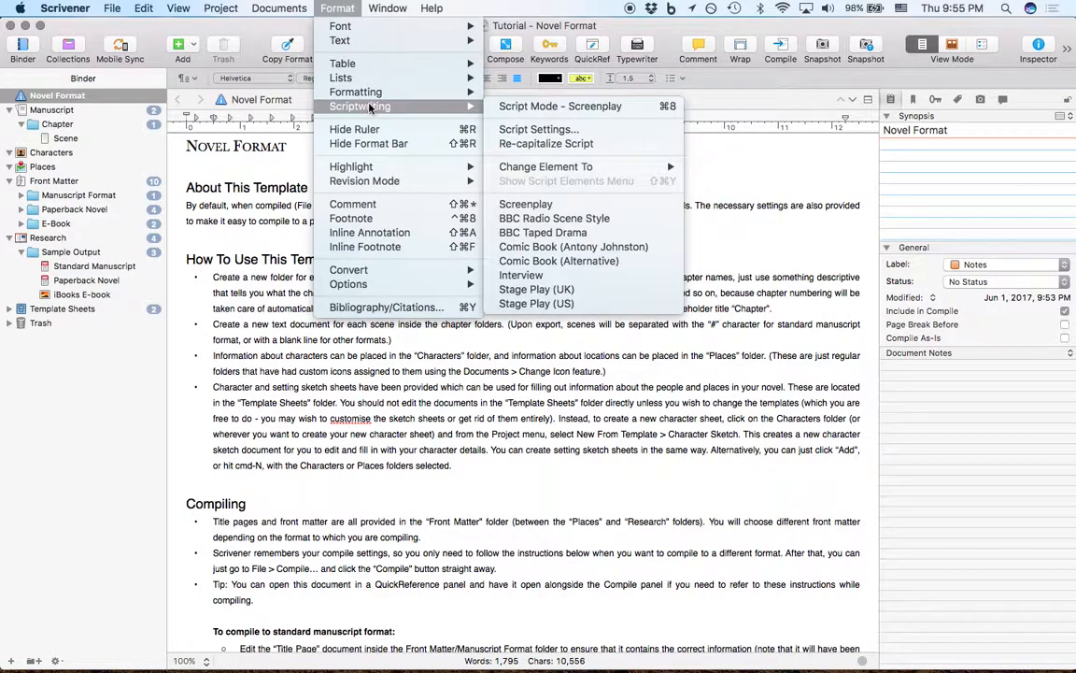
mouse_move(376, 171)
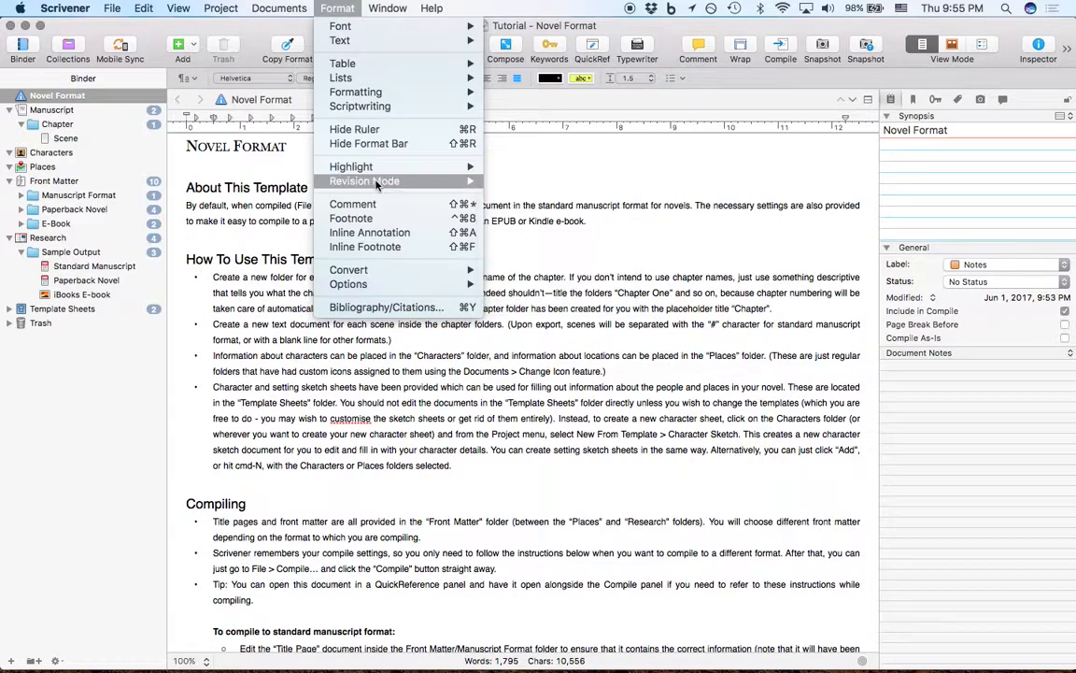
left_click(566, 344)
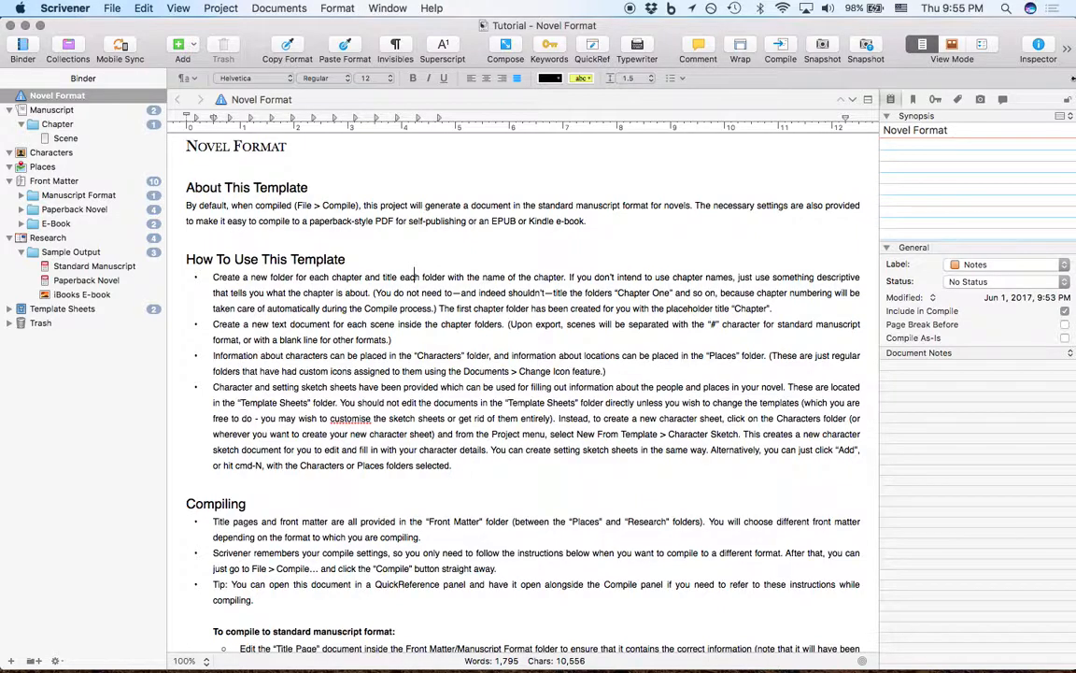
- Toggle the Inspector off and back on, and place the cursor in the Novel Format synopsis title
left_click(1039, 49)
left_click(1040, 49)
left_click(1040, 49)
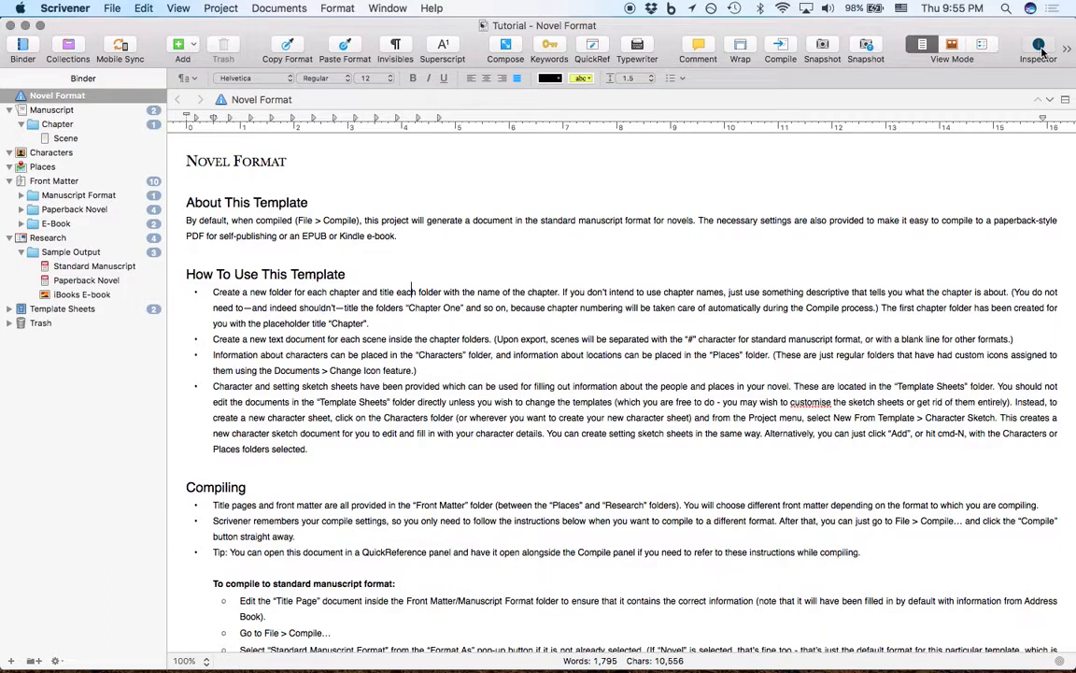
left_click(1040, 48)
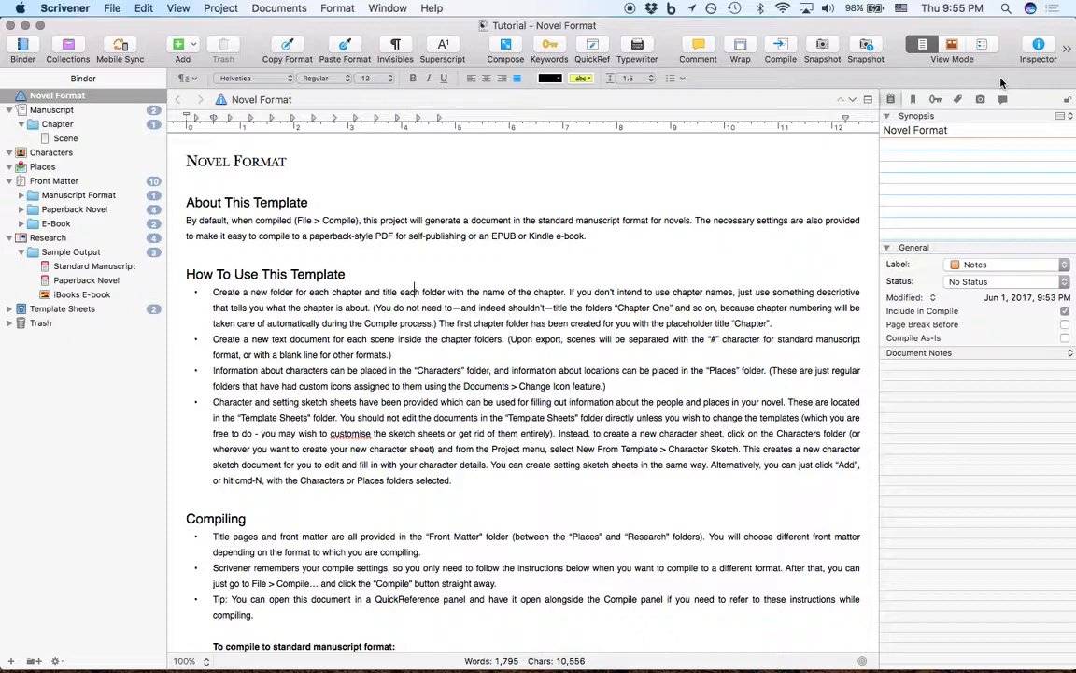
left_click(1043, 47)
left_click(1041, 47)
left_click(939, 131)
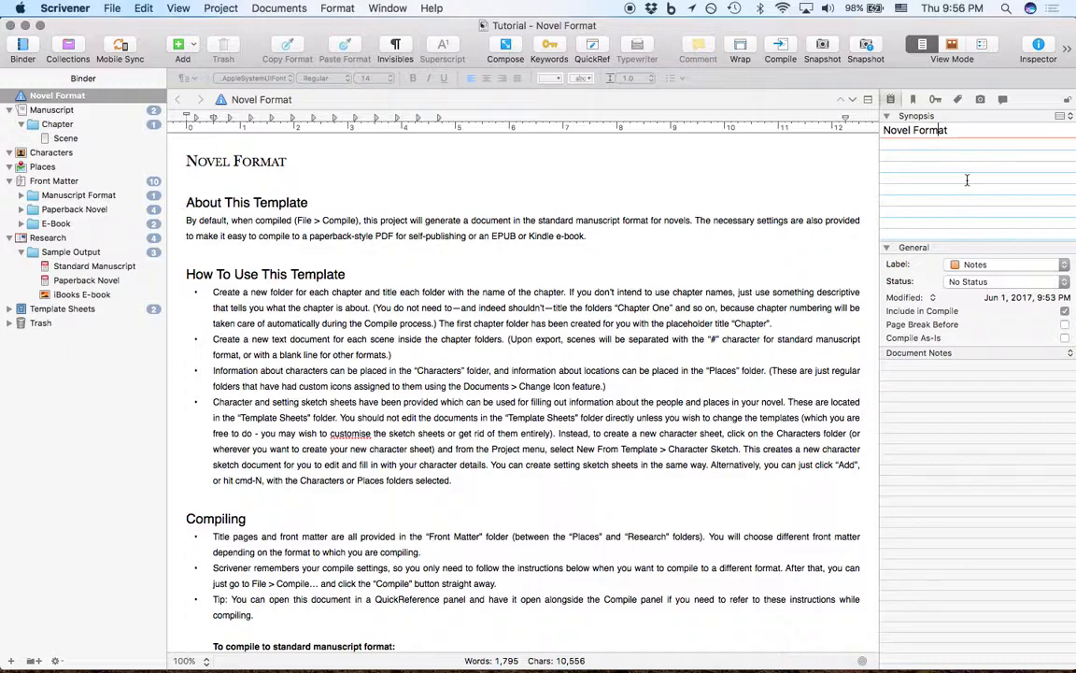
left_click(937, 130)
- View the Manuscript and Front Matter corkboards and expand the Manuscript Format and Paperback Novel folders
left_click(69, 113)
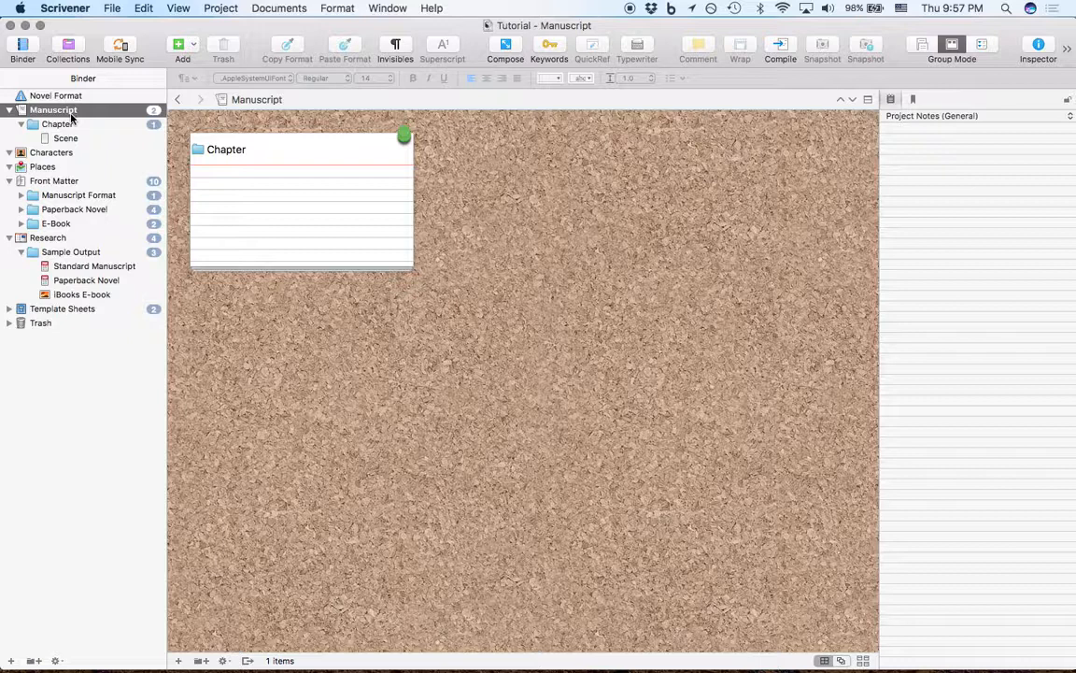
left_click(70, 183)
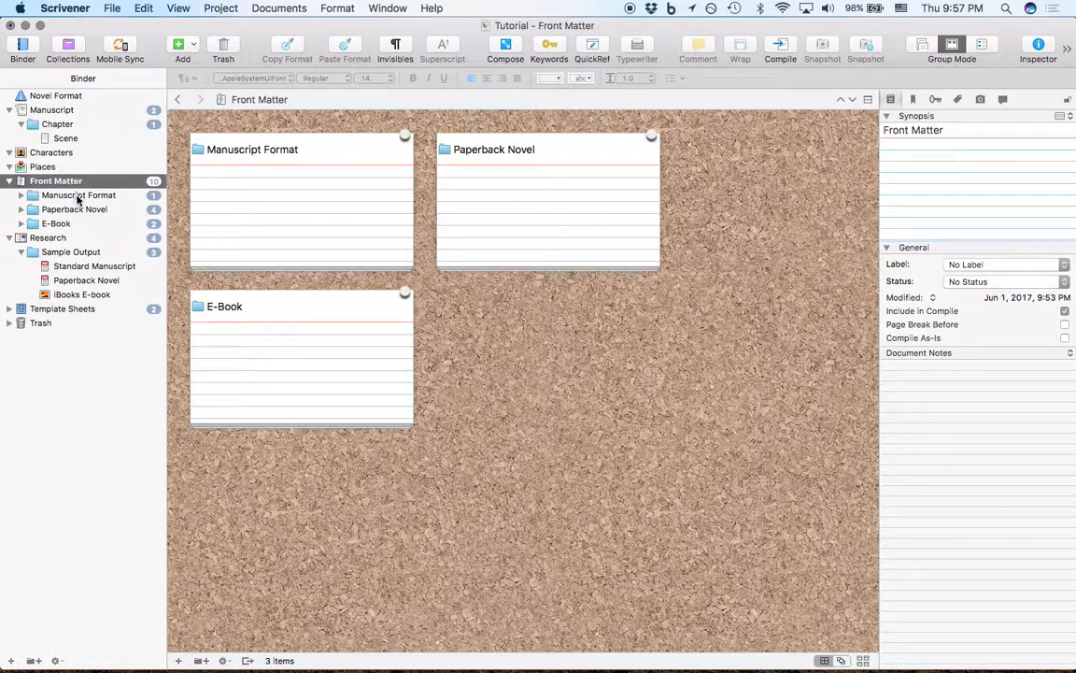
left_click(20, 193)
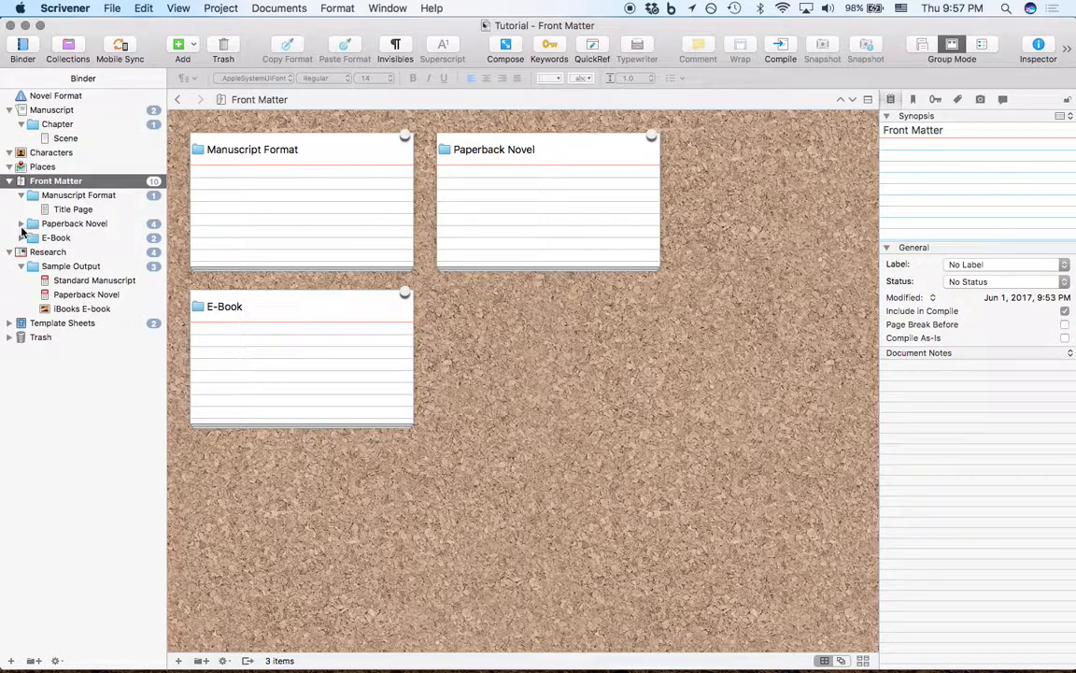
left_click(20, 223)
- Look through the Paperback Novel folder's Title Page, Copyright, Dedication and Blank Page documents
left_click(72, 239)
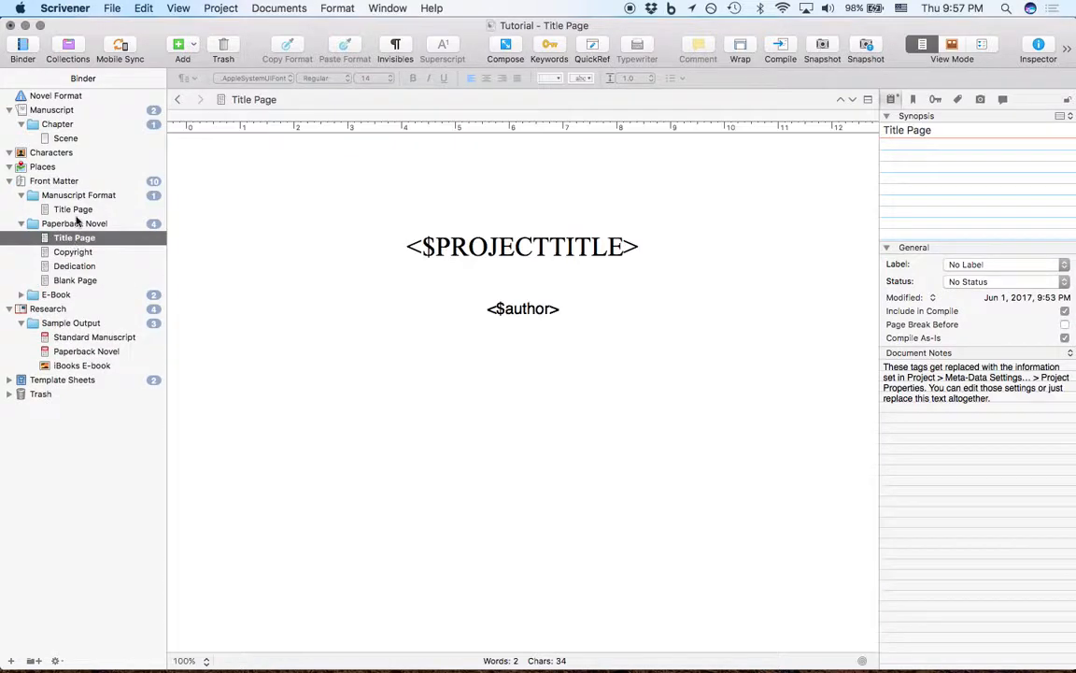
left_click(80, 250)
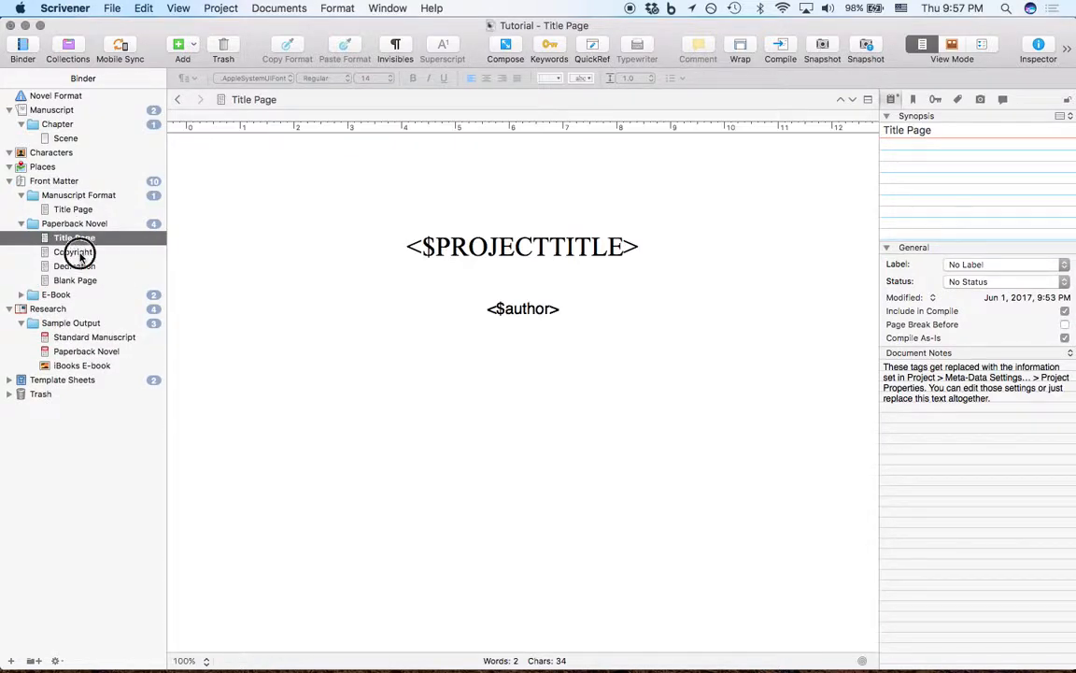
left_click(81, 266)
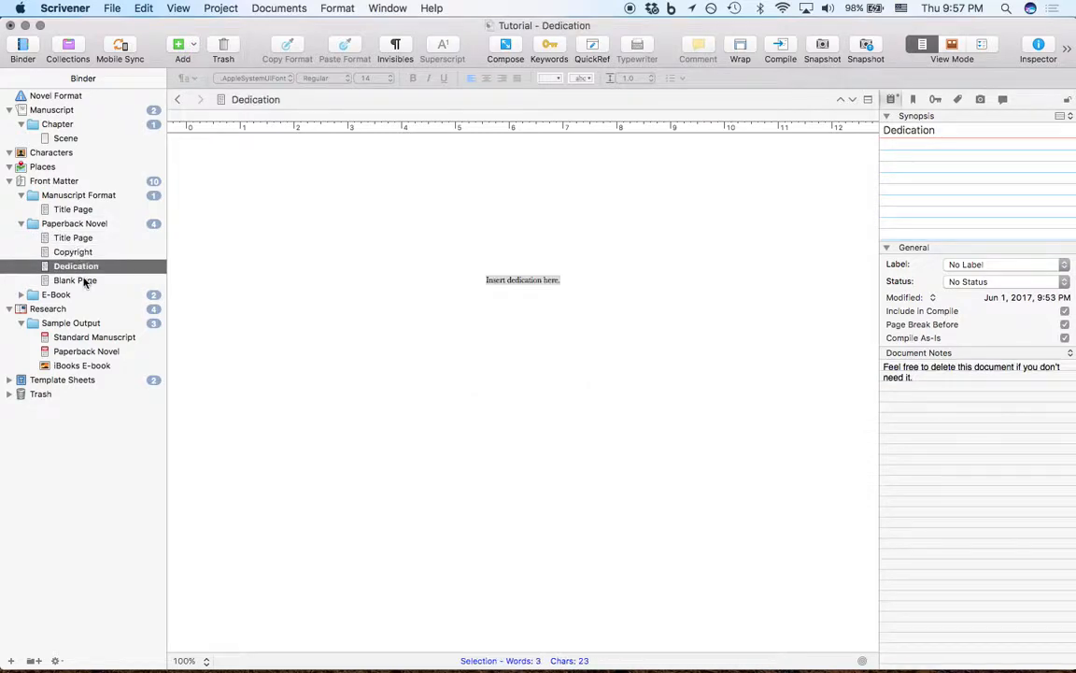
left_click(83, 280)
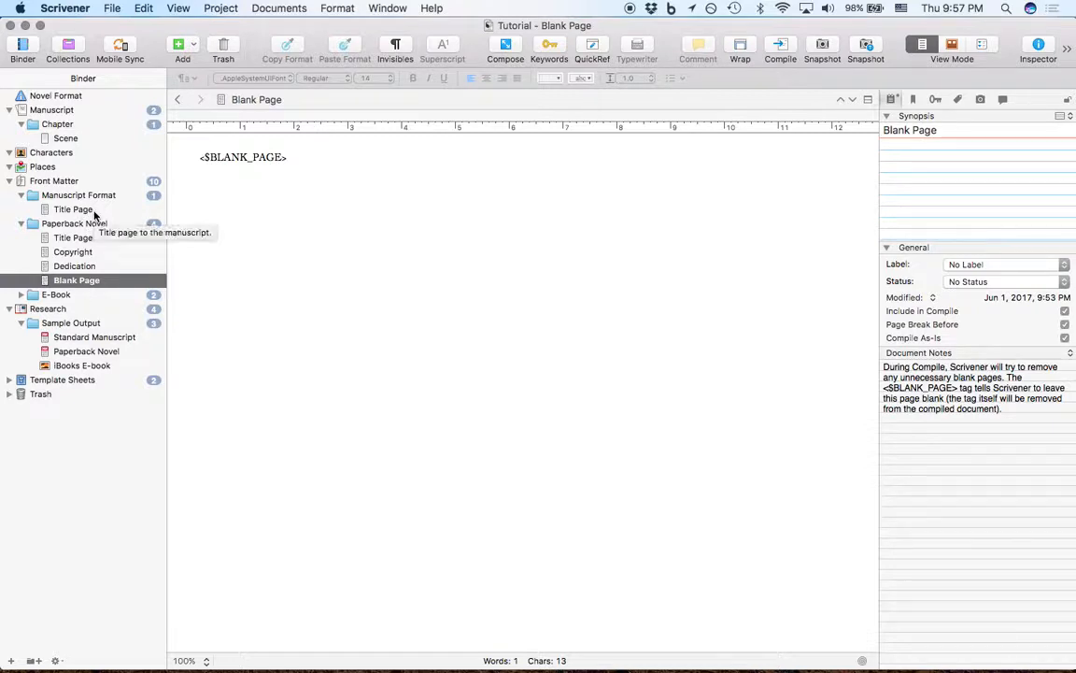
- Expand the E-Book folder in Front Matter and view its Cover and Dedication documents
left_click(21, 295)
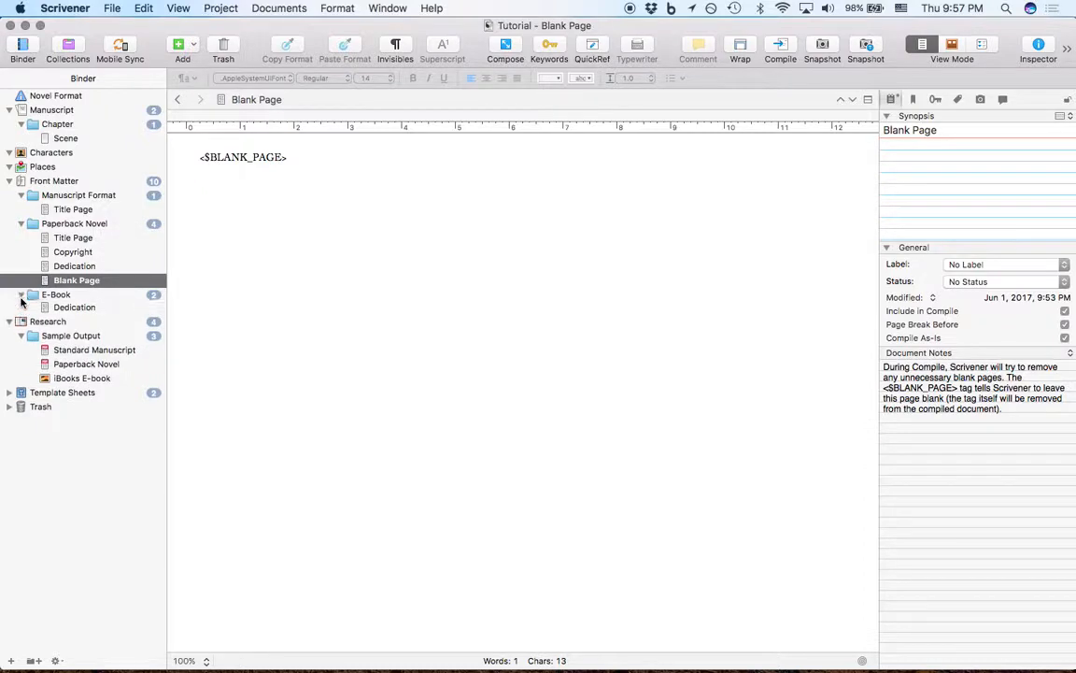
left_click(57, 309)
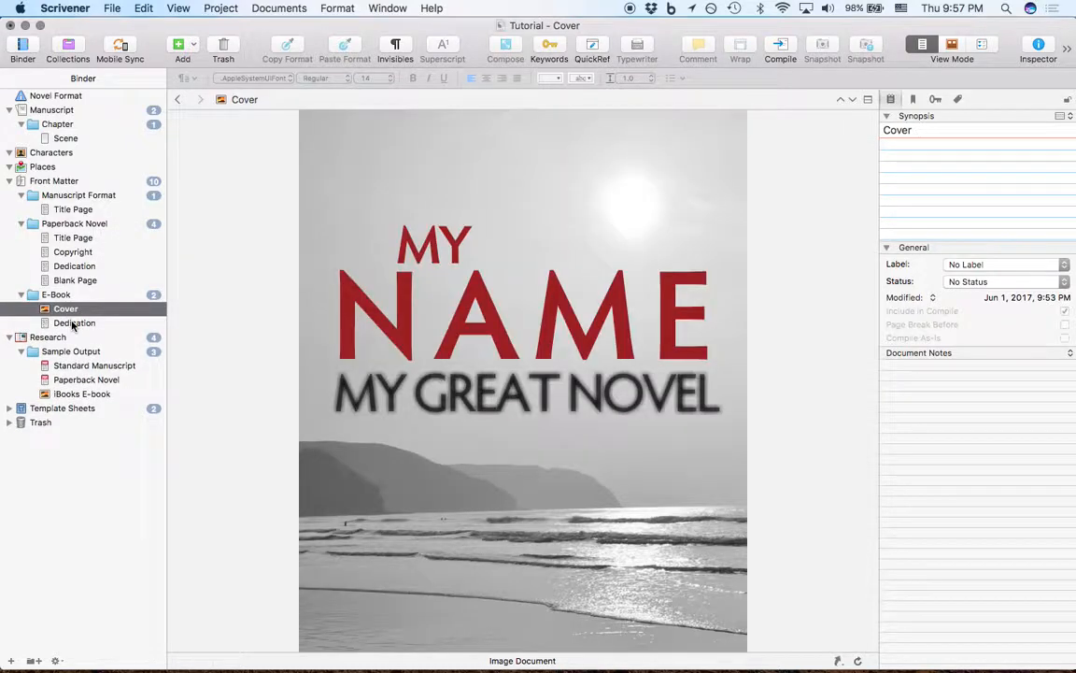
left_click(74, 323)
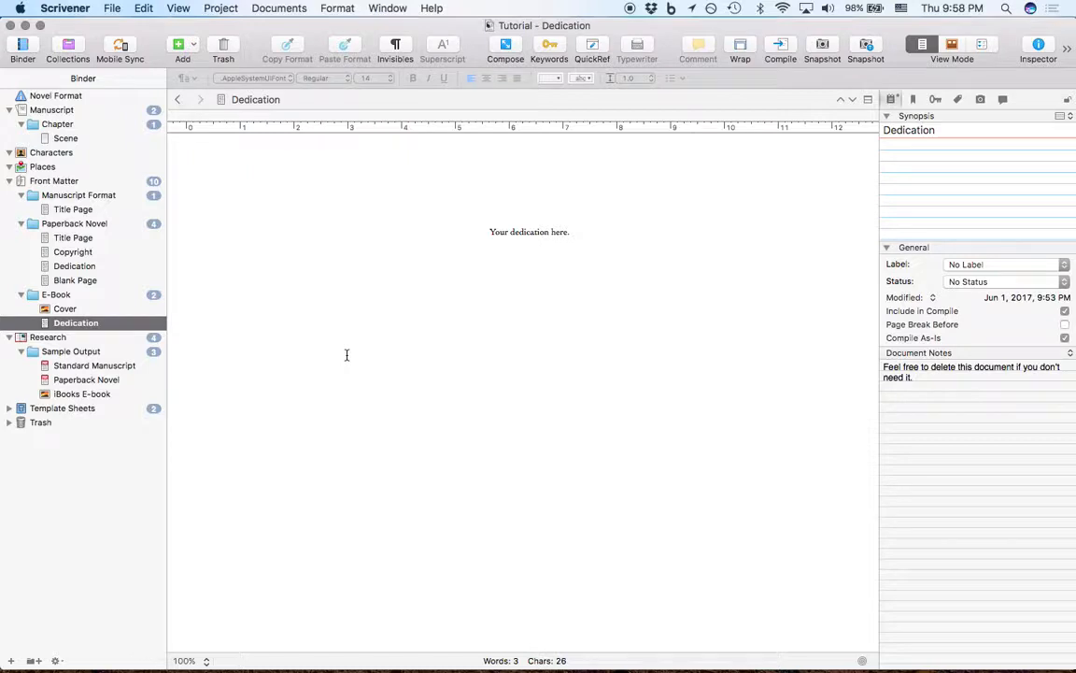
left_click(279, 7)
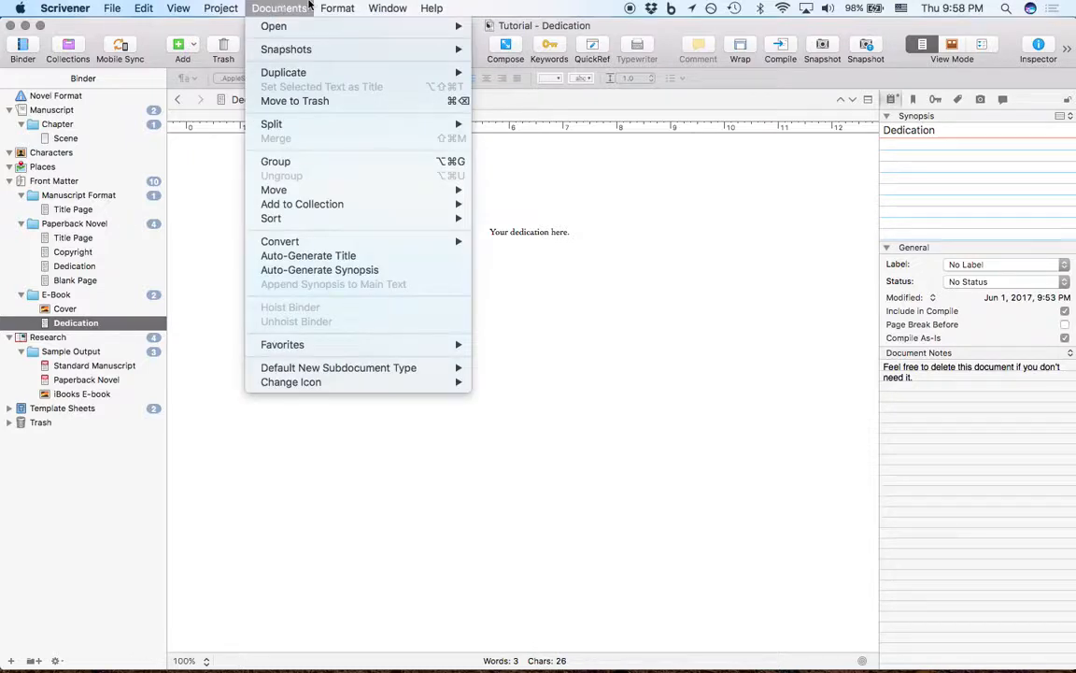
mouse_move(334, 8)
left_click(284, 8)
- Display the Paperback Novel Title Page and check the project properties in Meta-Data Settings, cancelling without changes
left_click(94, 237)
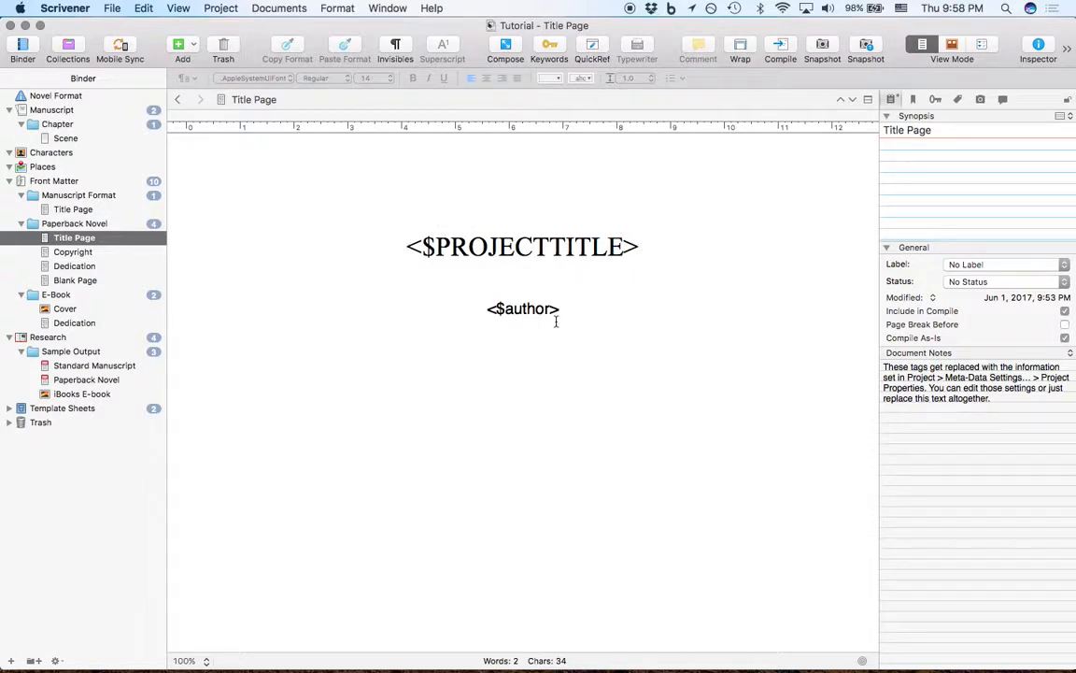
left_click(266, 7)
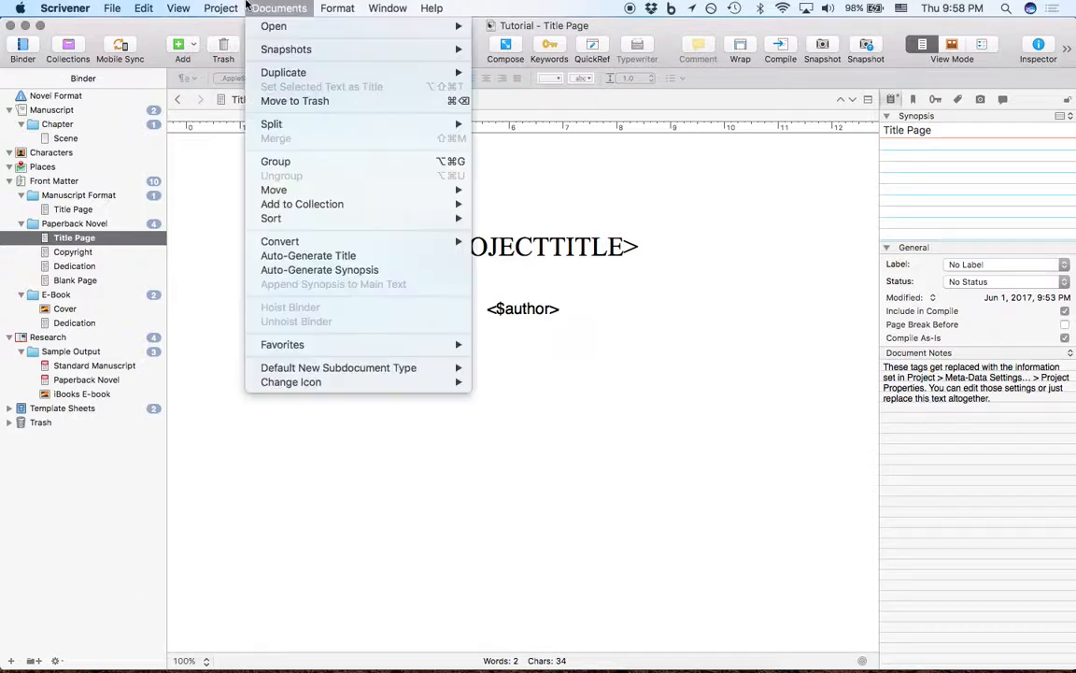
left_click(264, 189)
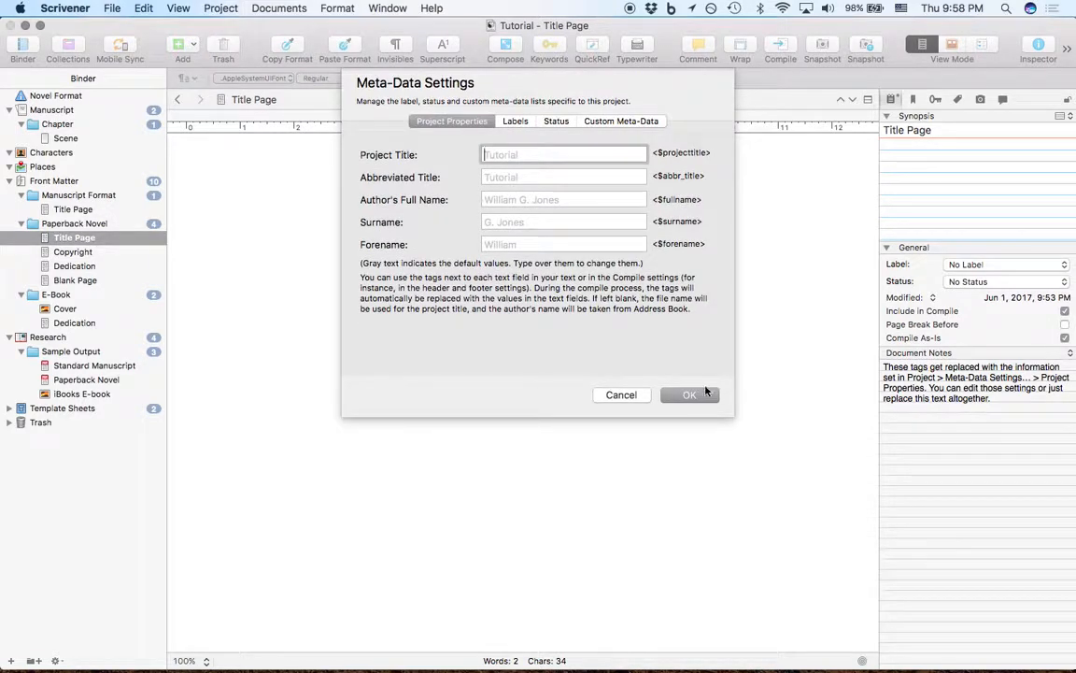
left_click(626, 395)
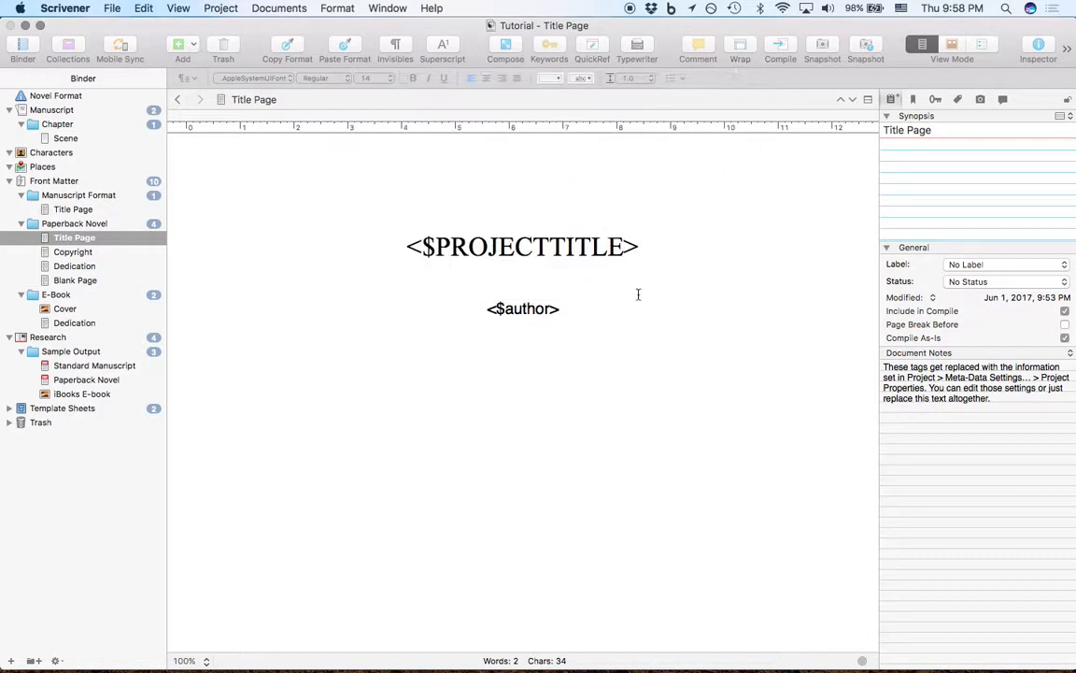
- Reopen Meta-Data Settings to review the project properties and the list of document labels
left_click(215, 9)
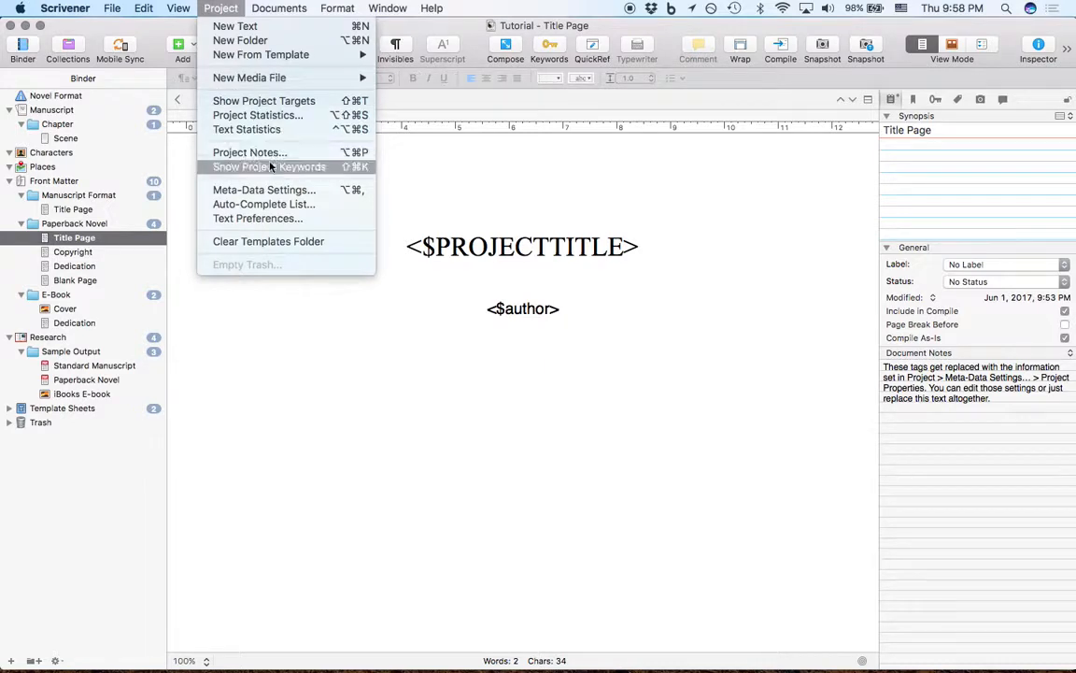
left_click(279, 192)
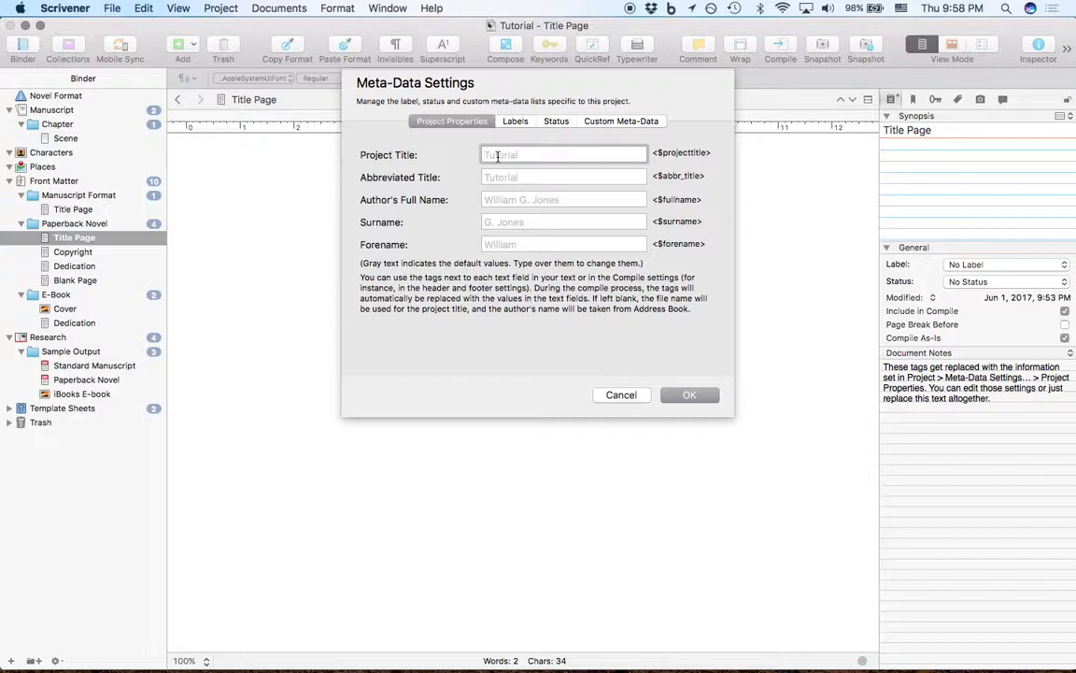
left_click(513, 122)
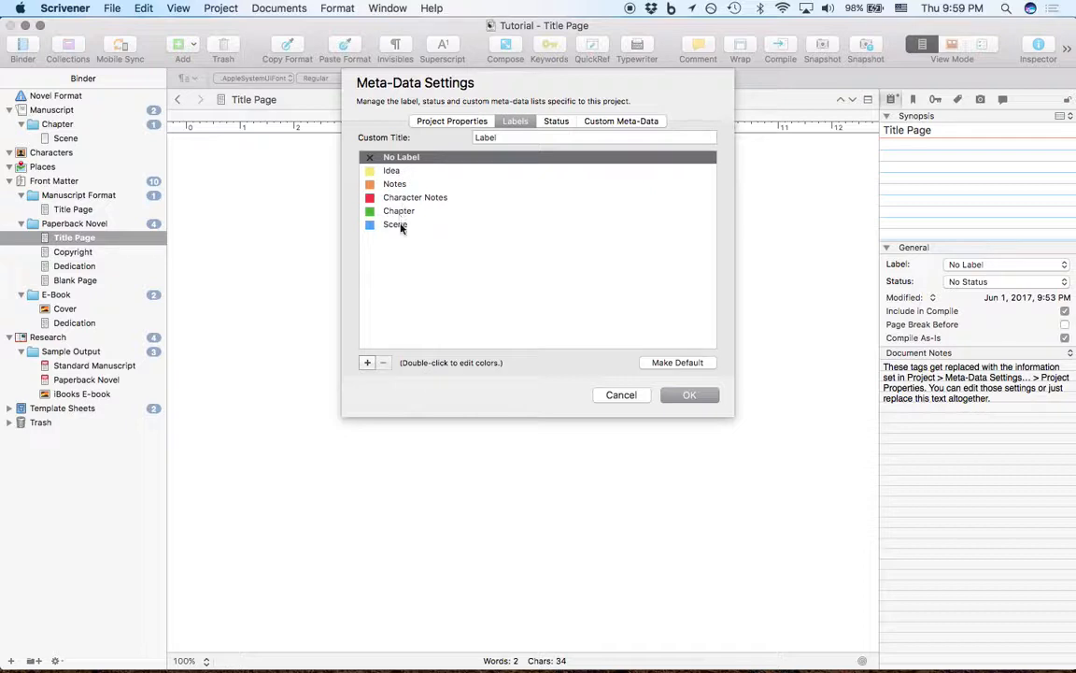
- Add a new label named Acts to the label list and give it a bright magenta color
left_click(368, 363)
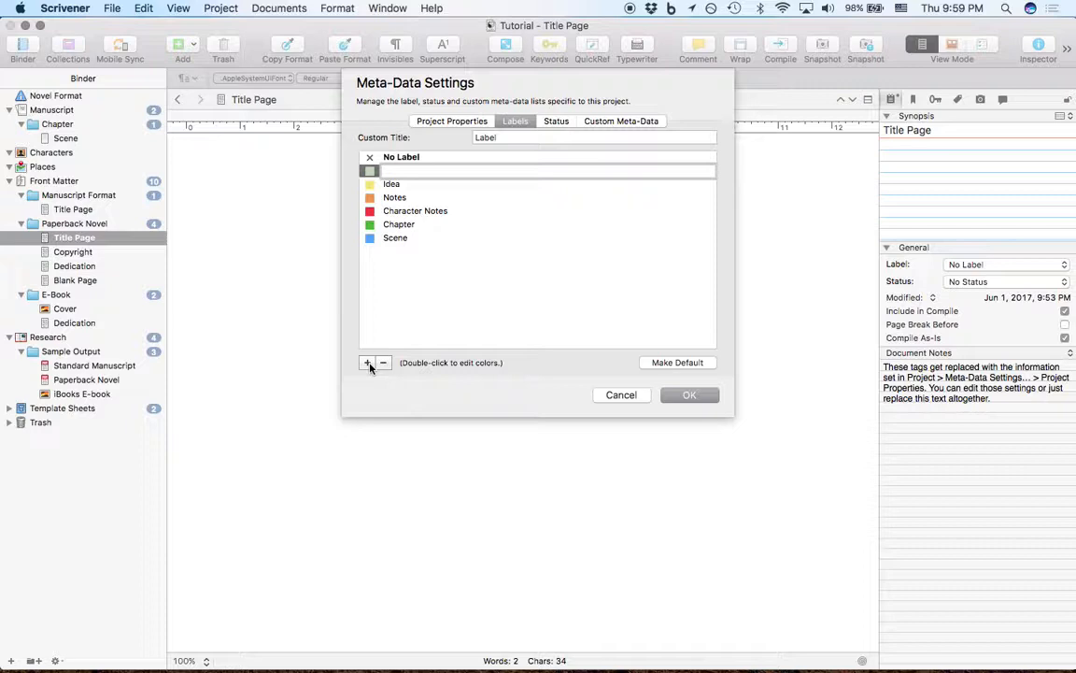
type("Acts")
key("Return")
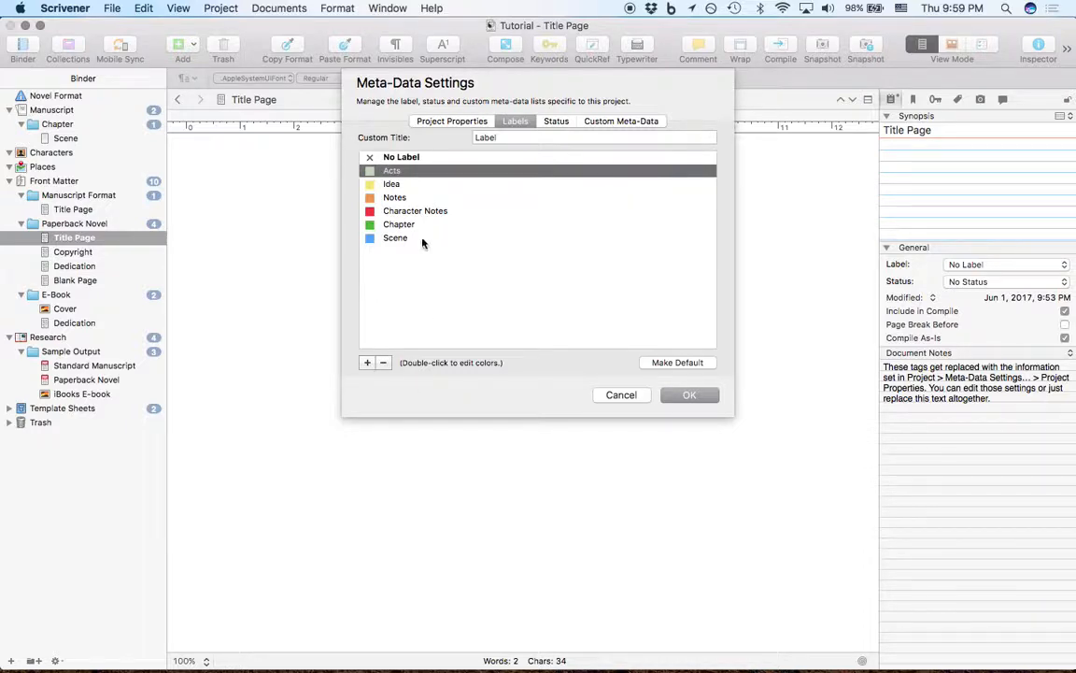
double_click(370, 171)
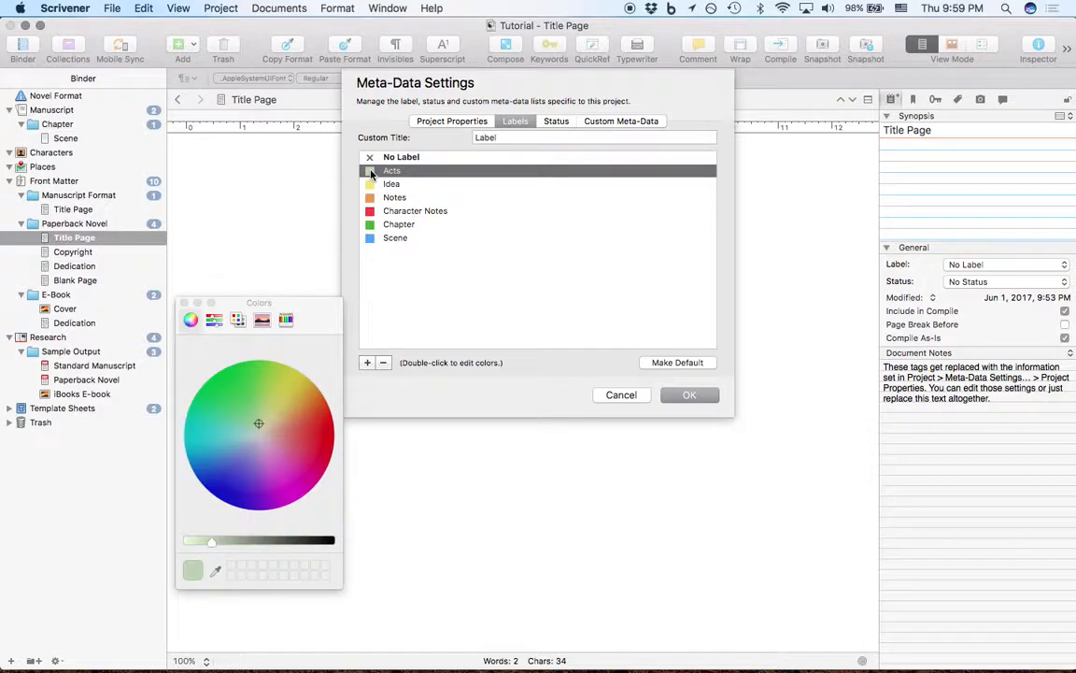
left_click_drag(276, 478, 295, 512)
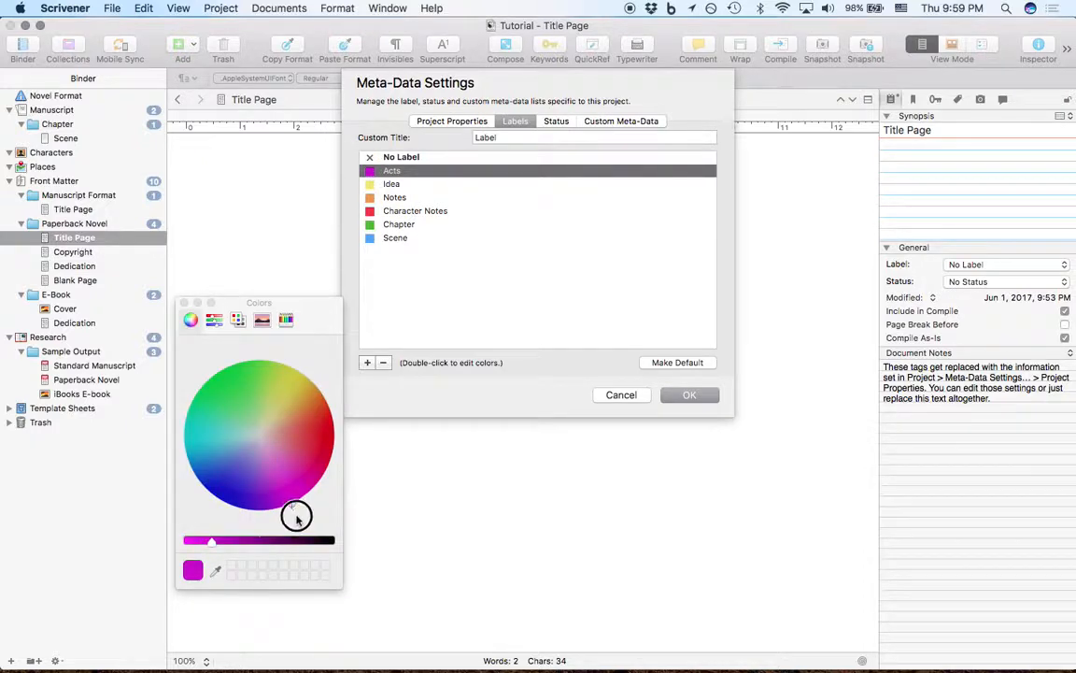
left_click_drag(210, 545, 159, 482)
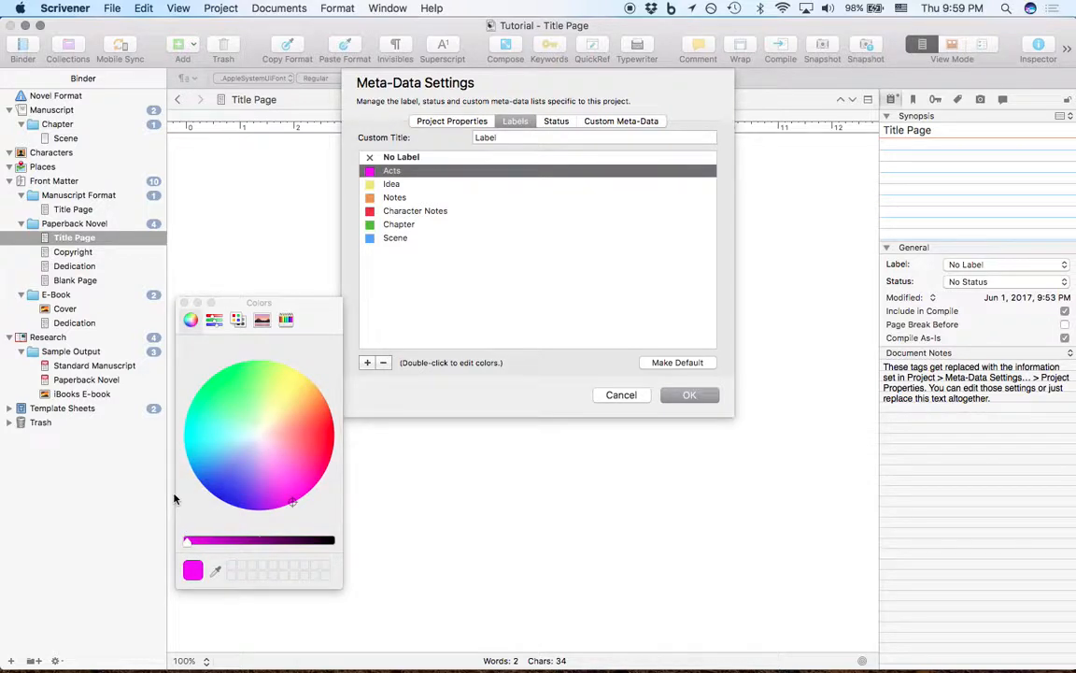
left_click(185, 304)
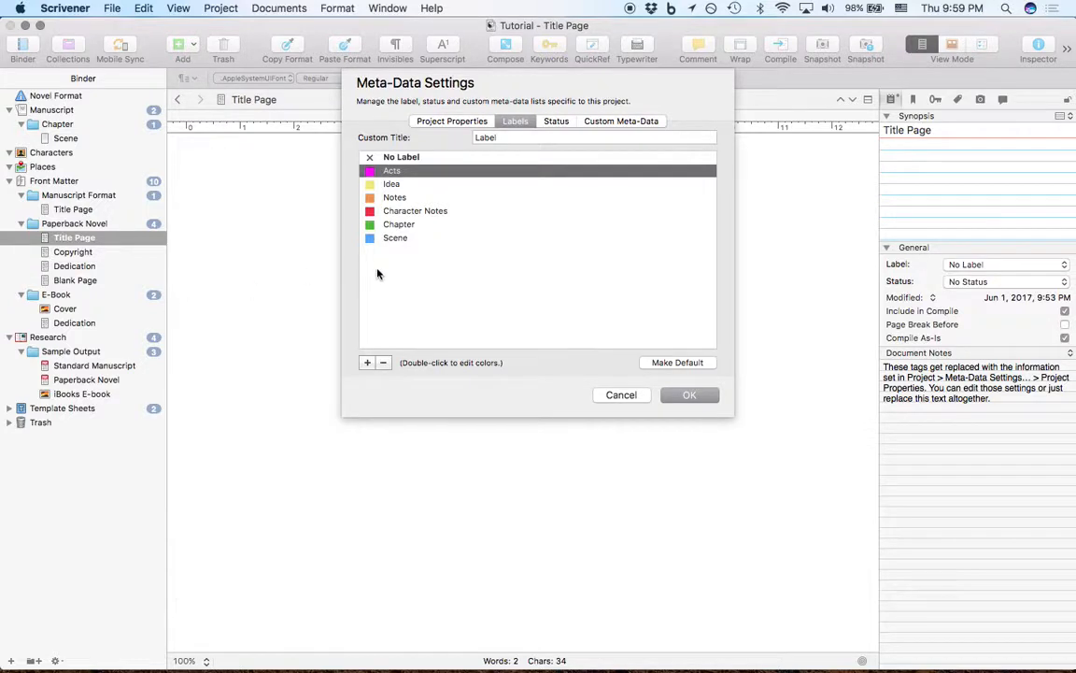
left_click(456, 254)
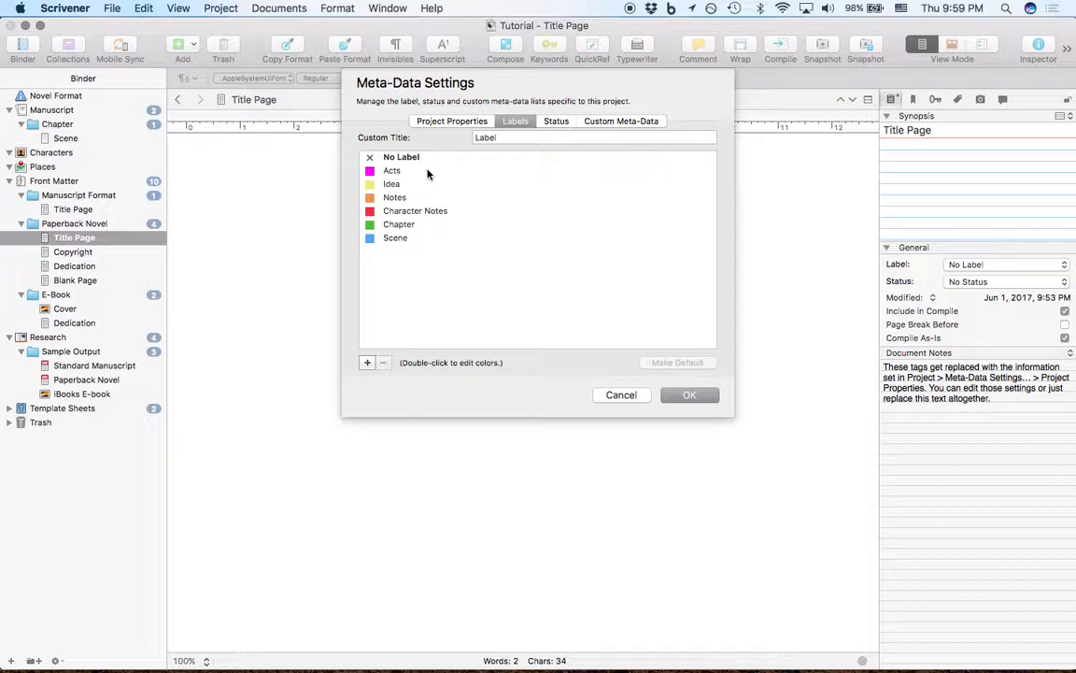
- Review the list of document statuses, adding a blank status below No Status and removing it again
left_click(556, 122)
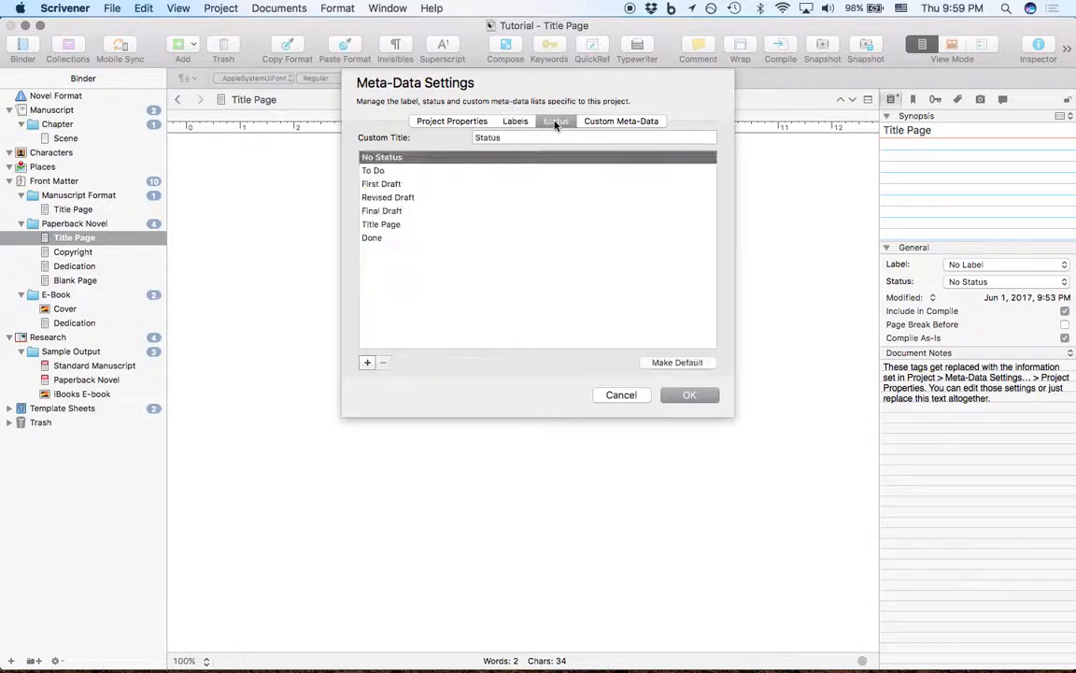
left_click(367, 363)
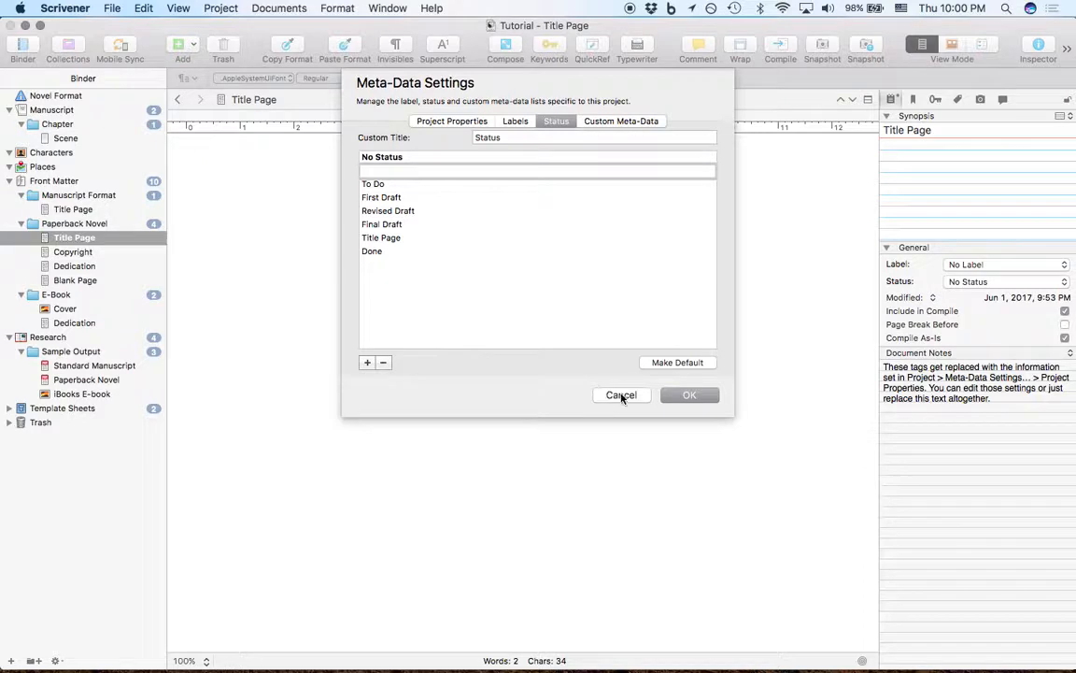
left_click(445, 240)
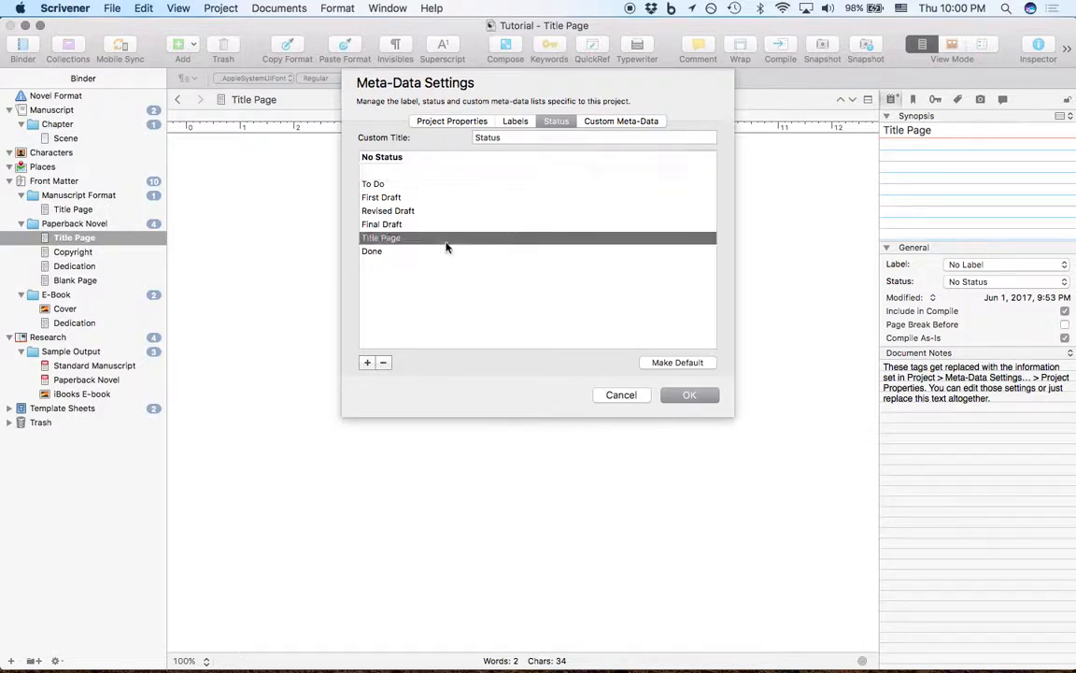
left_click(439, 171)
left_click(384, 363)
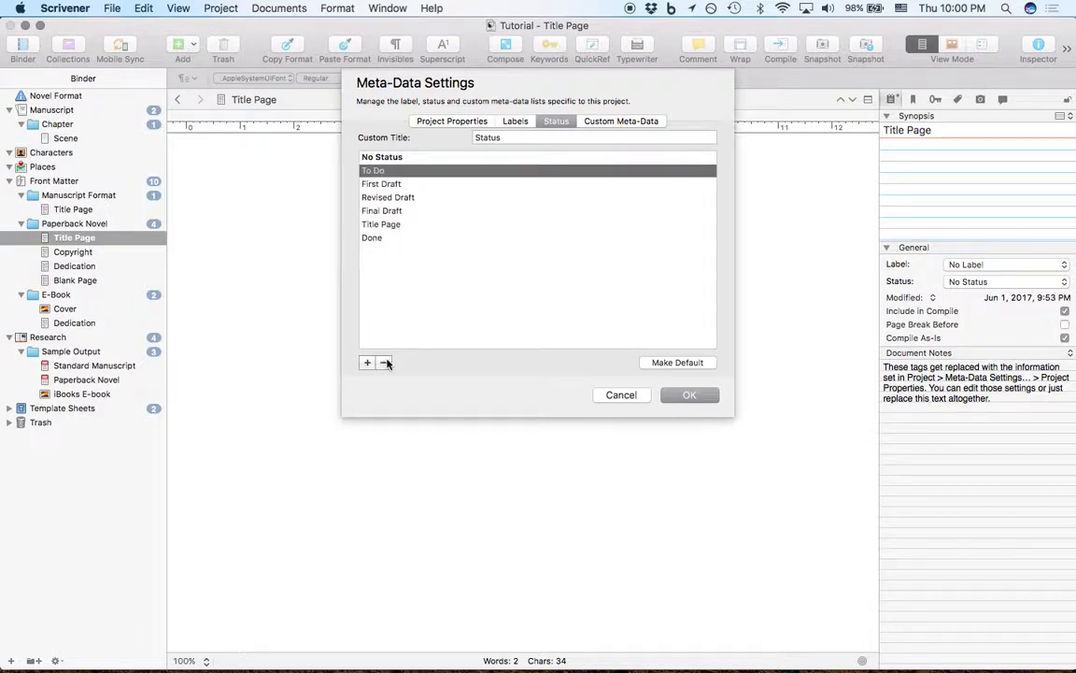
left_click(407, 227)
left_click(402, 241)
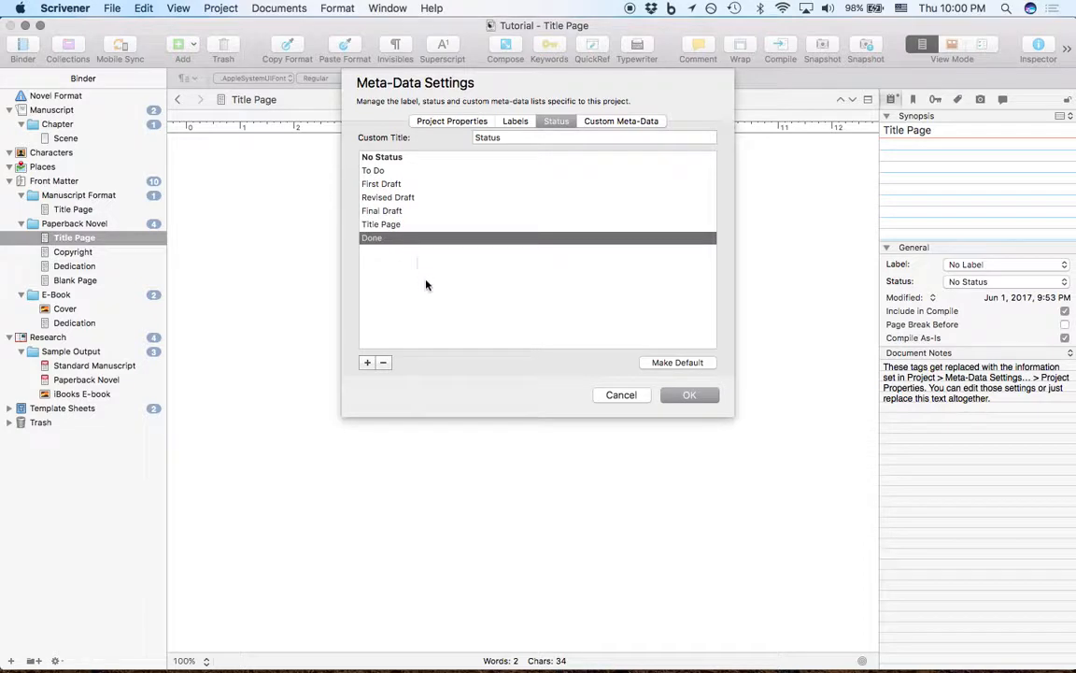
- Check the Custom Meta-Data settings and cancel the Meta-Data Settings dialog without saving
left_click(603, 120)
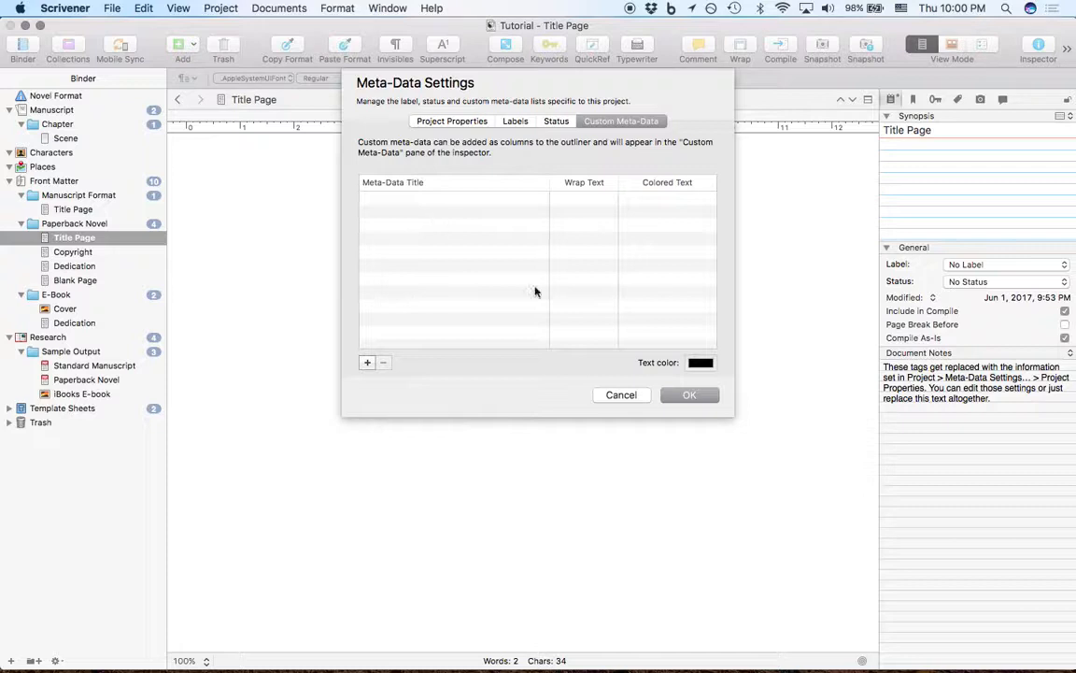
left_click(614, 397)
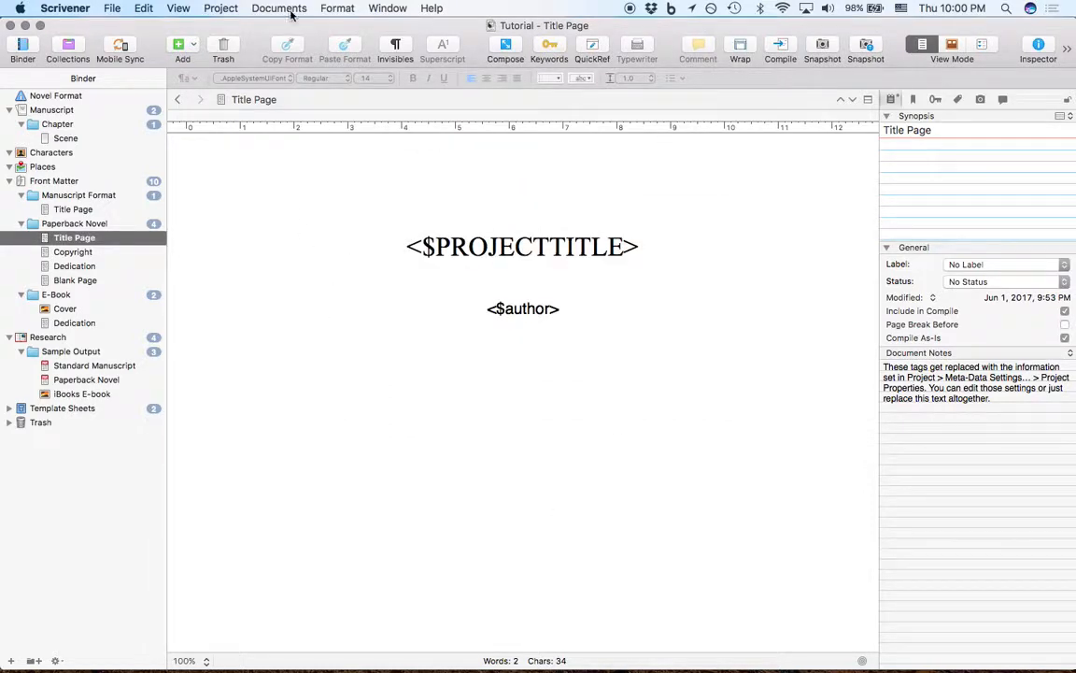
left_click(221, 8)
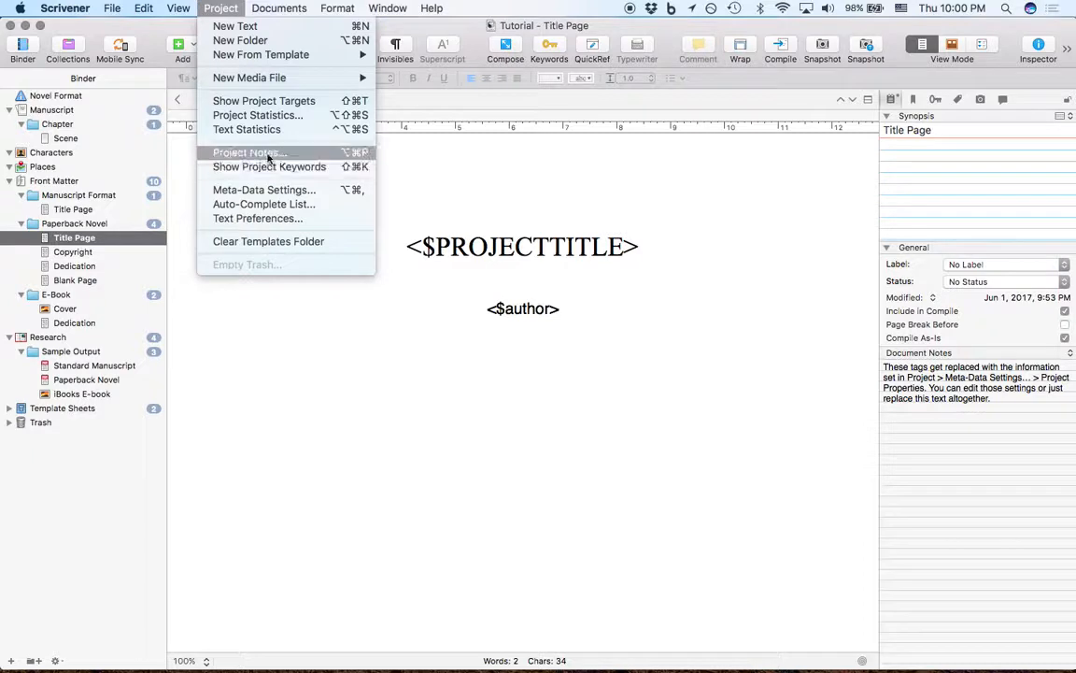
left_click(280, 292)
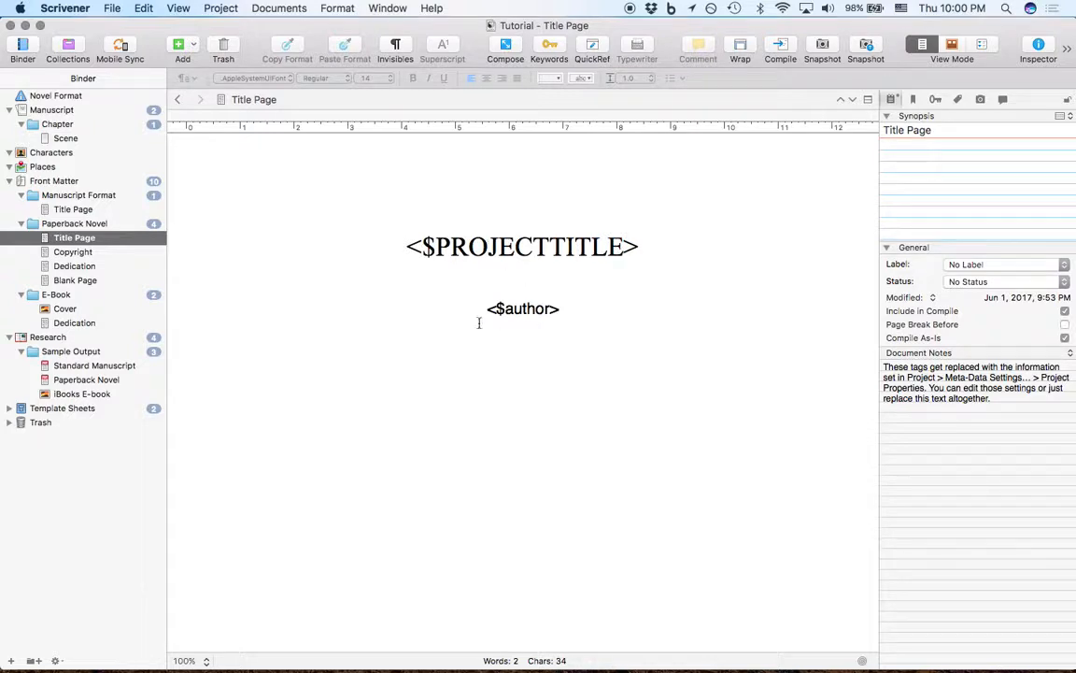
- Display the E-Book Dedication document and widen the binder
left_click(75, 324)
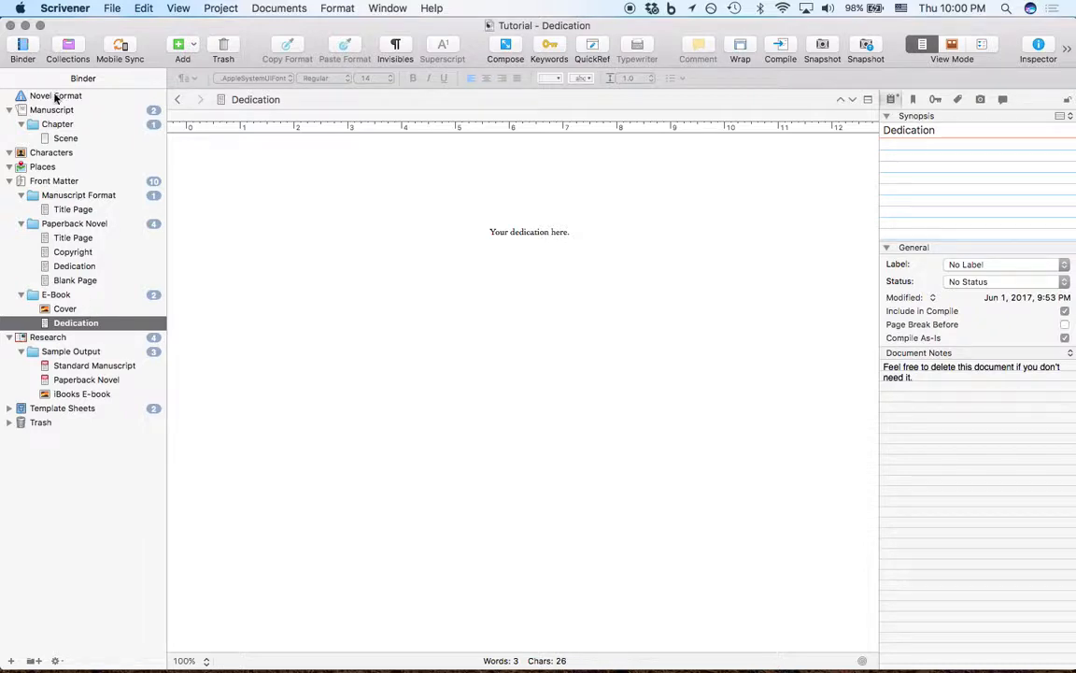
left_click_drag(164, 140, 245, 140)
- Skim through the Novel Format instructions document and move it to the Trash
left_click(63, 95)
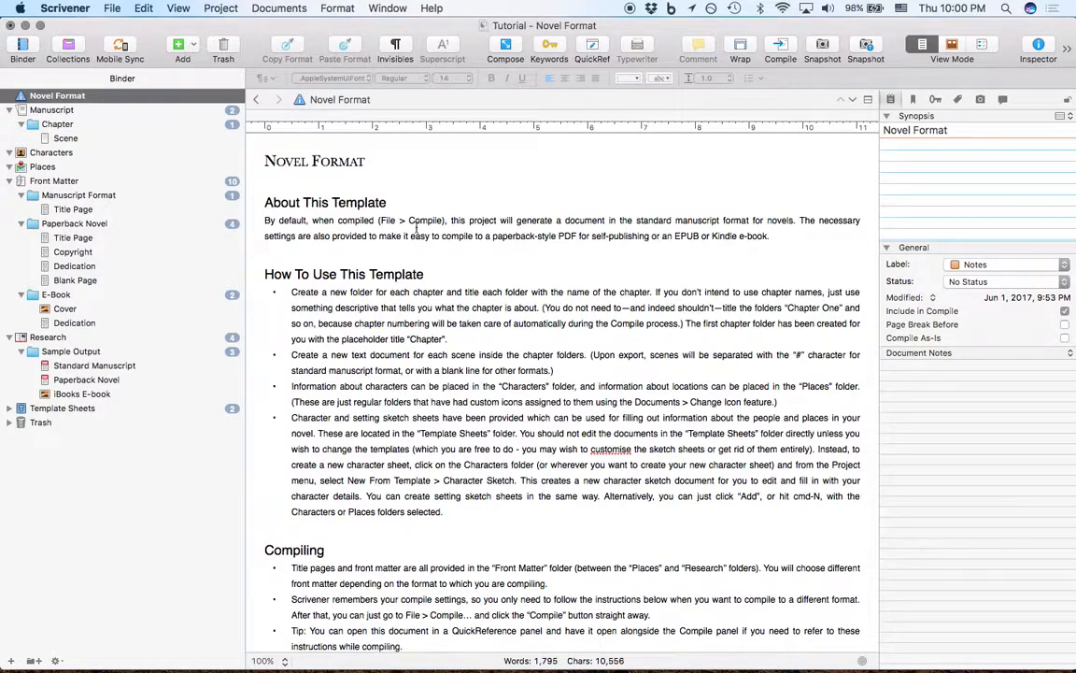
scroll(465, 370, "down", 20)
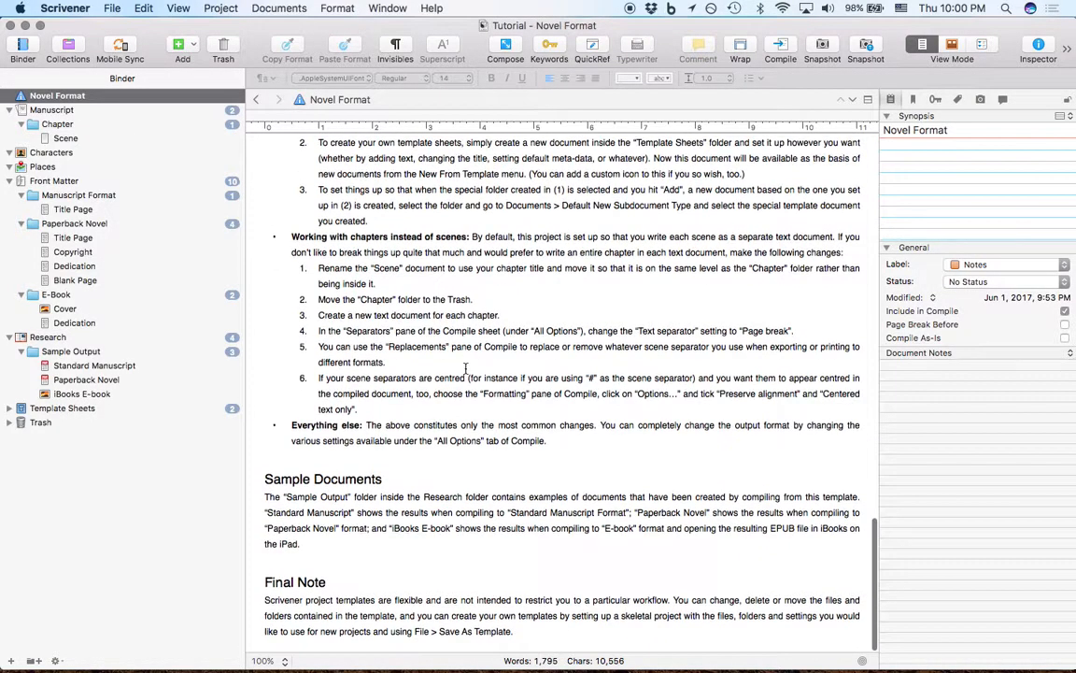
scroll(465, 368, "up", 20)
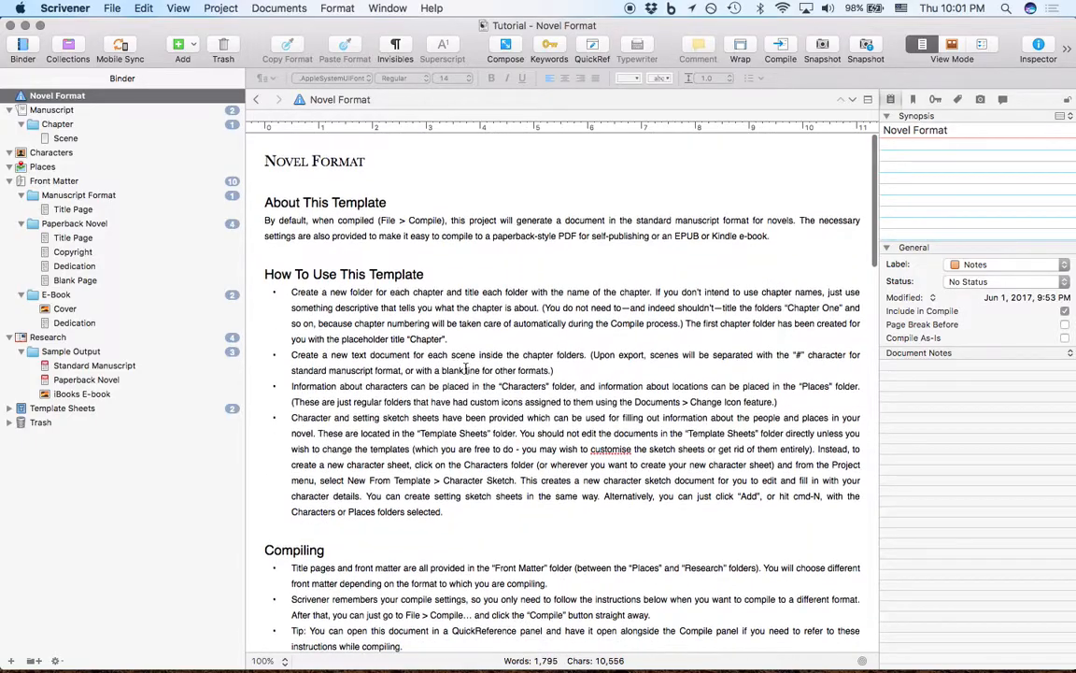
scroll(465, 370, "down", 15)
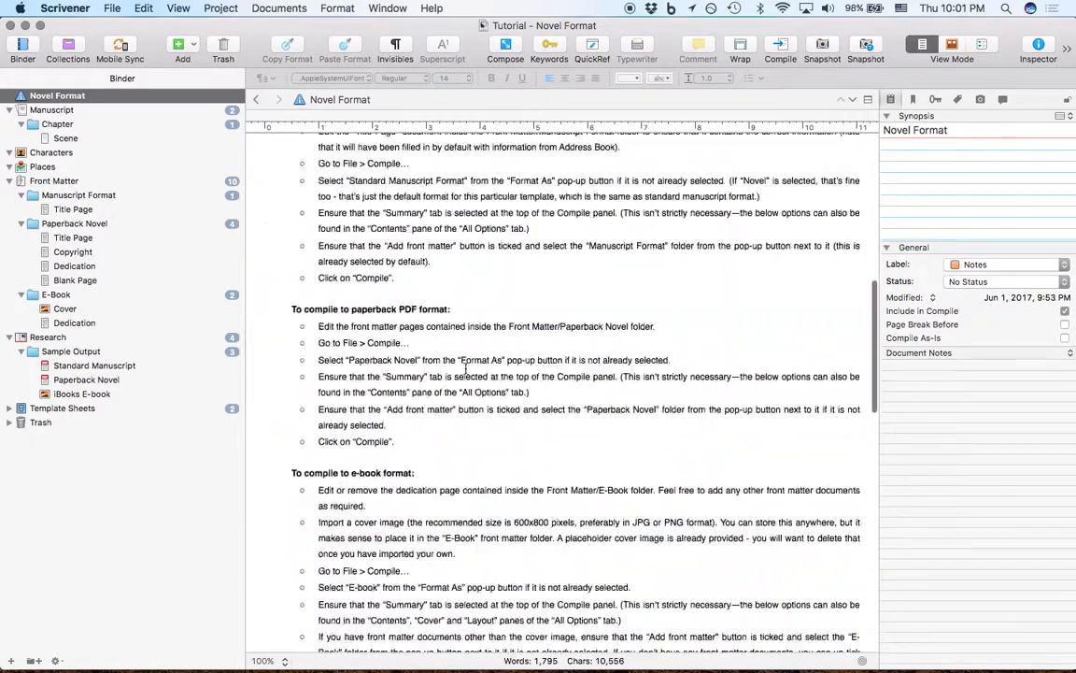
scroll(466, 370, "up", 15)
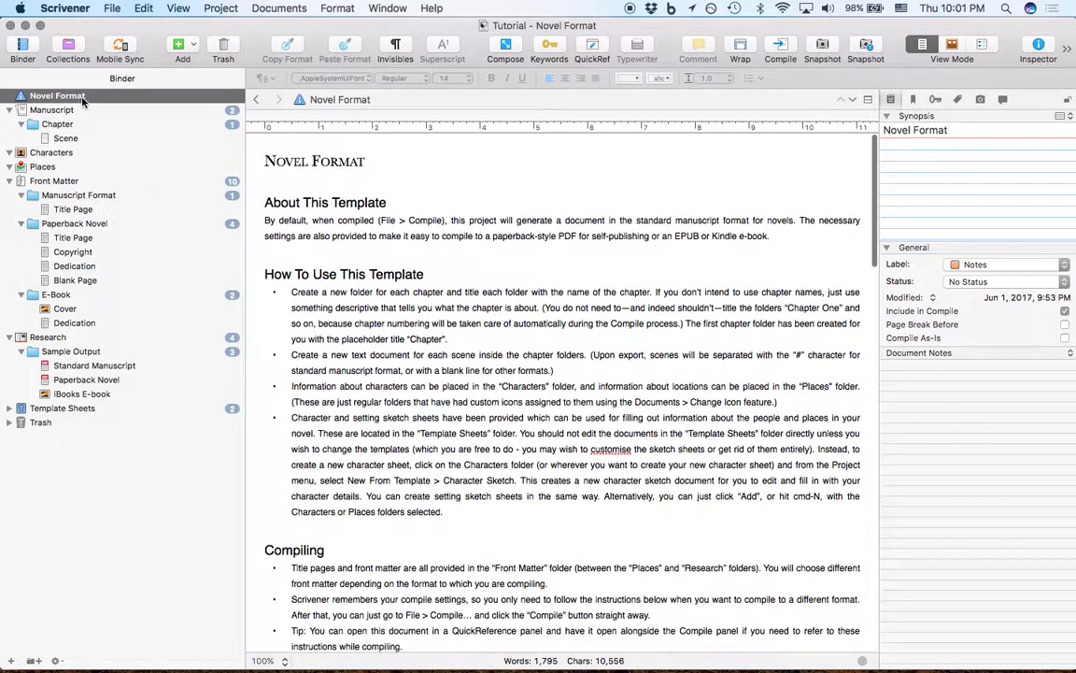
right_click(81, 97)
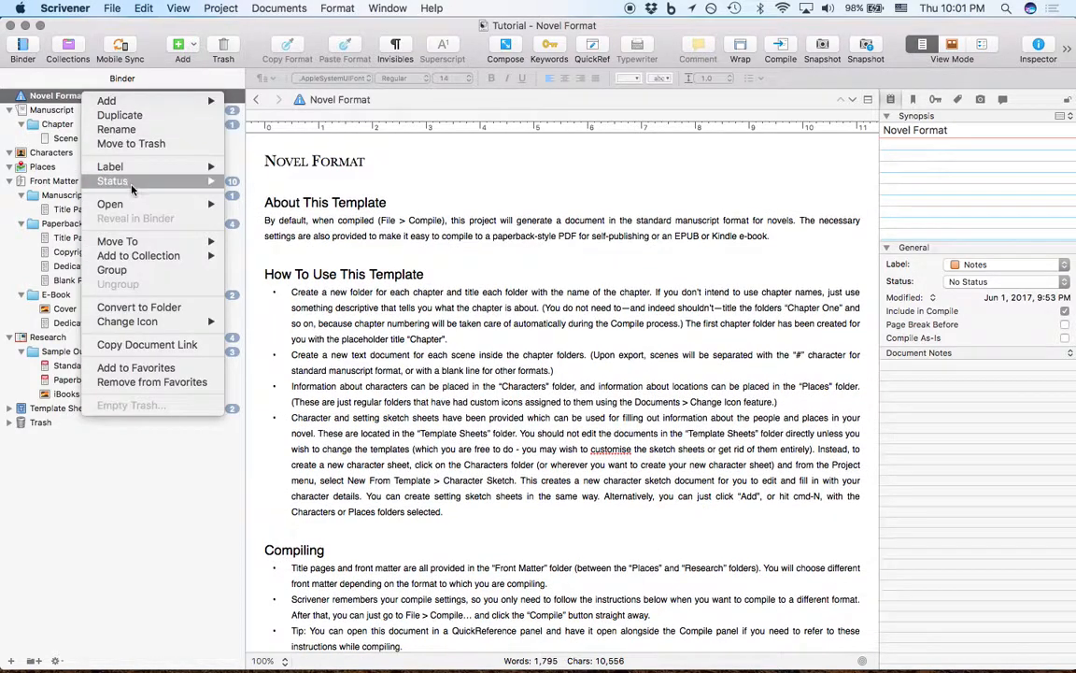
left_click(136, 148)
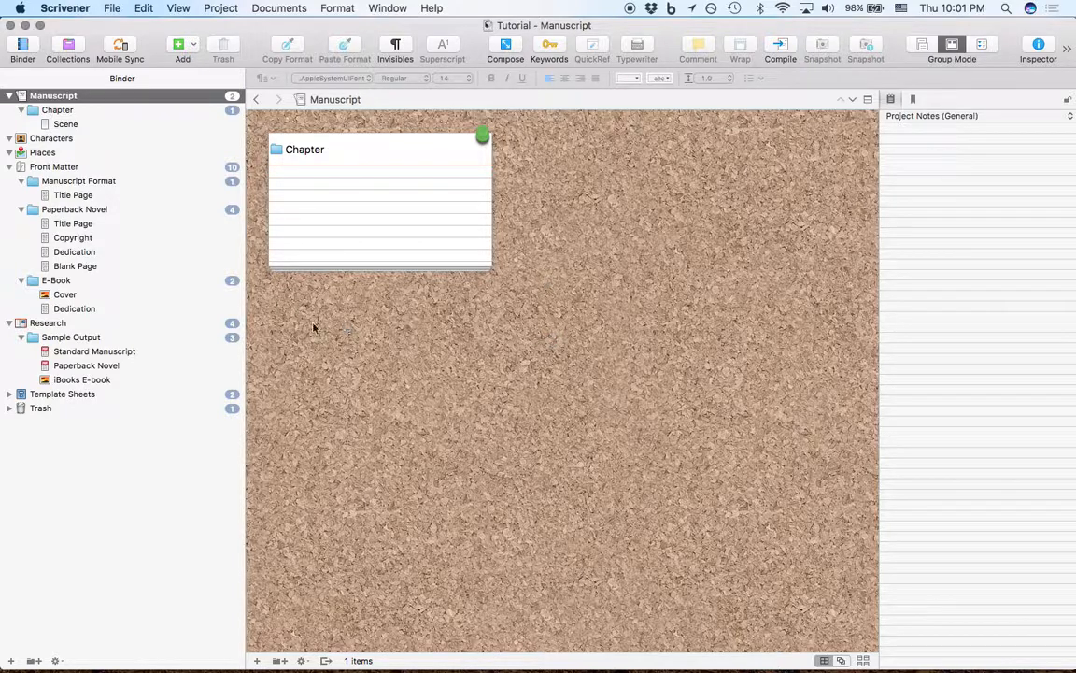
- View the Chapter folder, its Scene document and the Manuscript folder
left_click(62, 111)
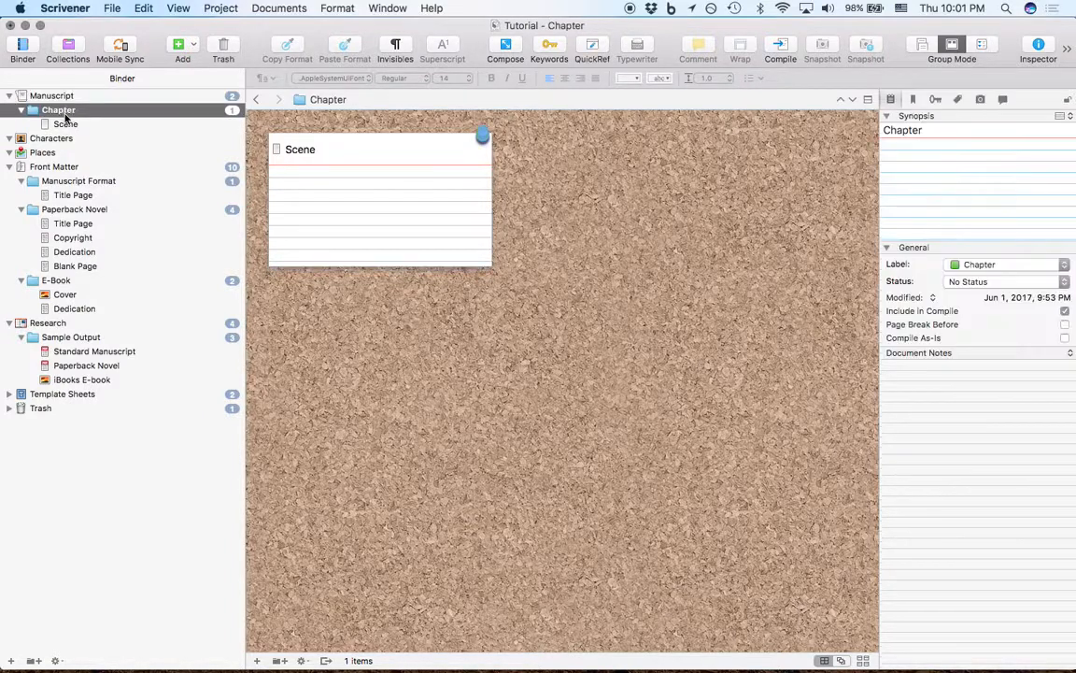
left_click(71, 124)
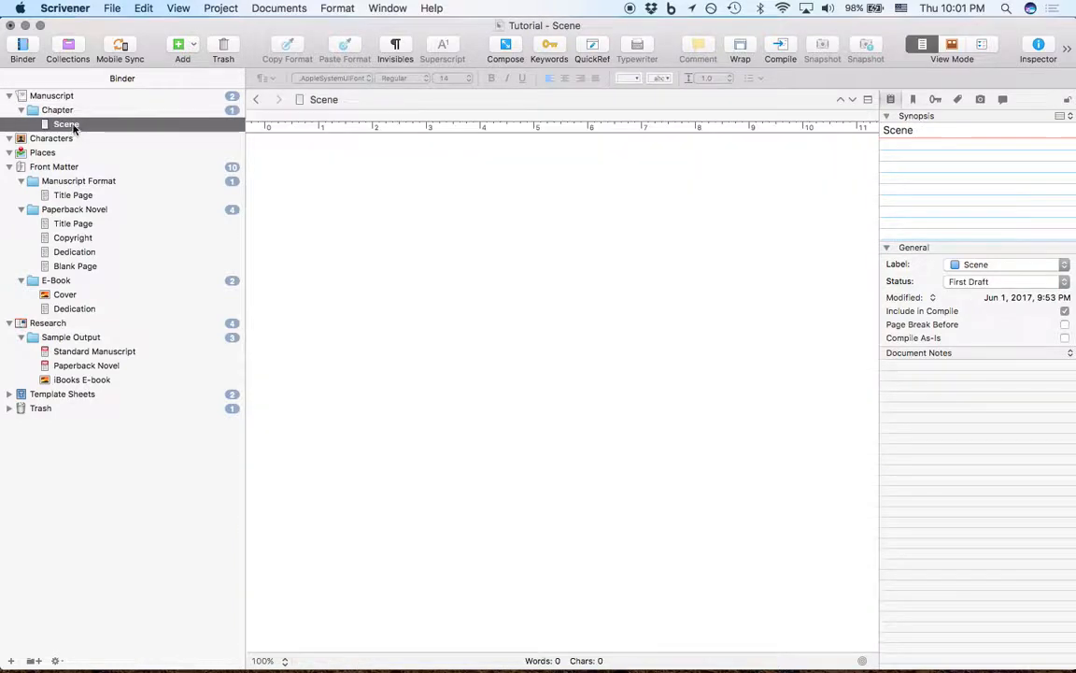
left_click(70, 96)
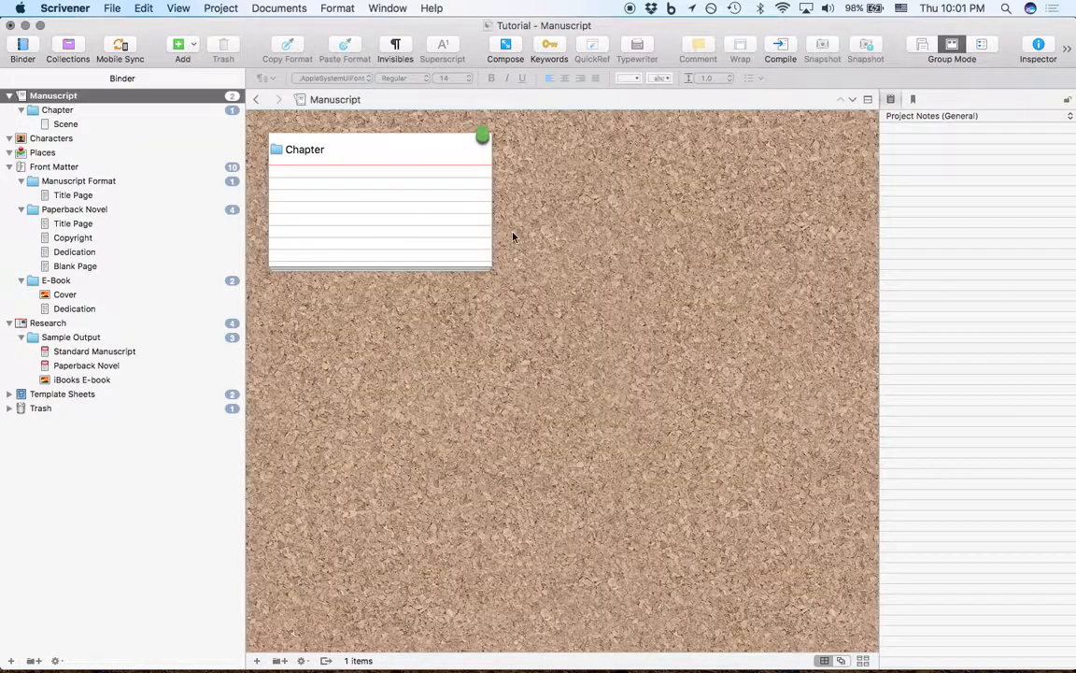
- Compare the Manuscript folder's composite text, corkboard and outliner views, returning to the corkboard
left_click(923, 46)
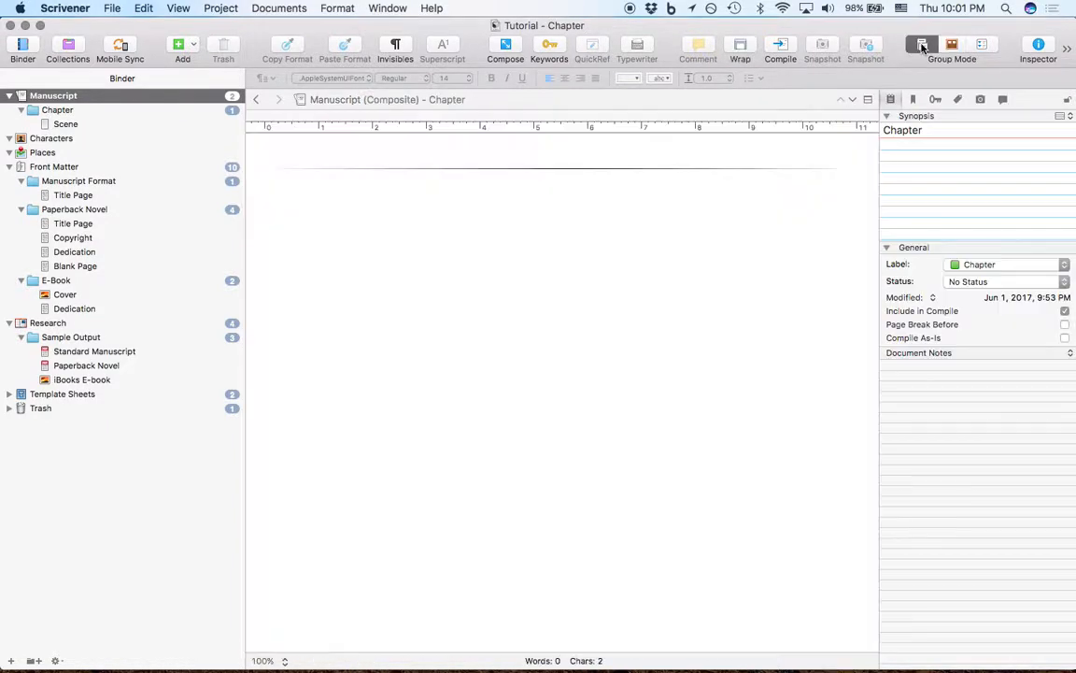
left_click(951, 44)
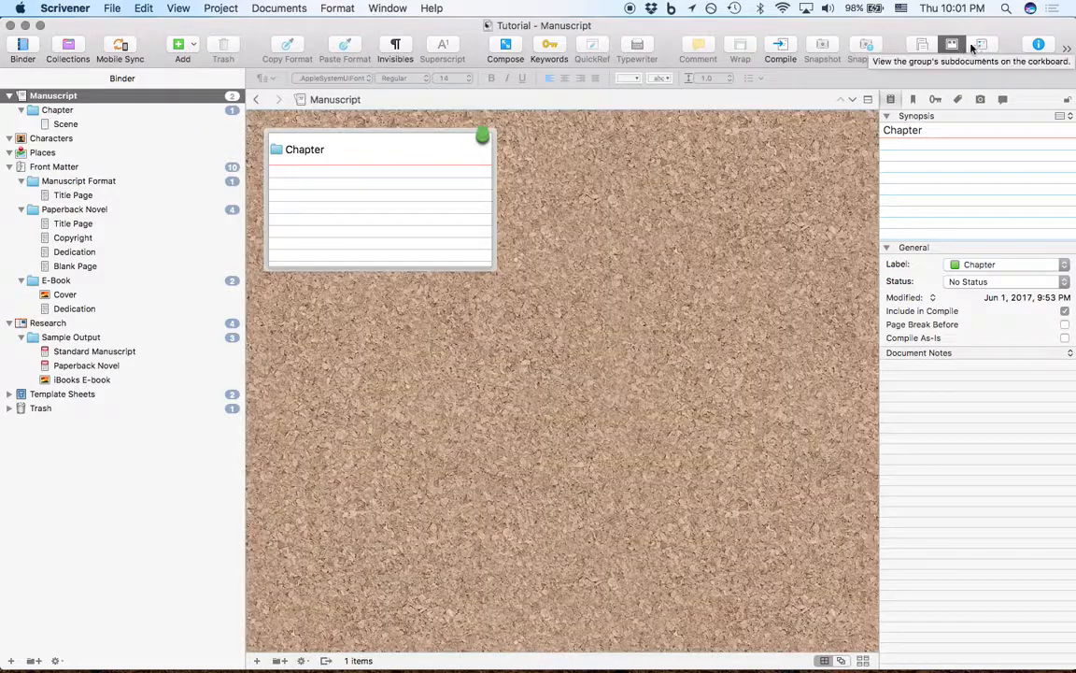
left_click(982, 45)
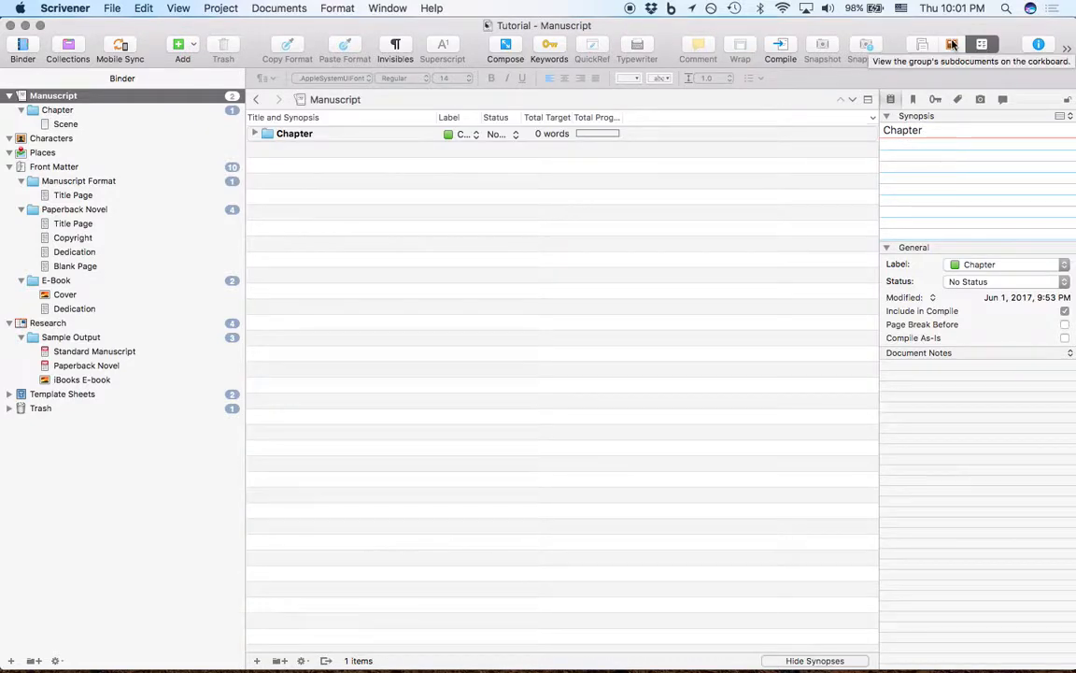
left_click(952, 45)
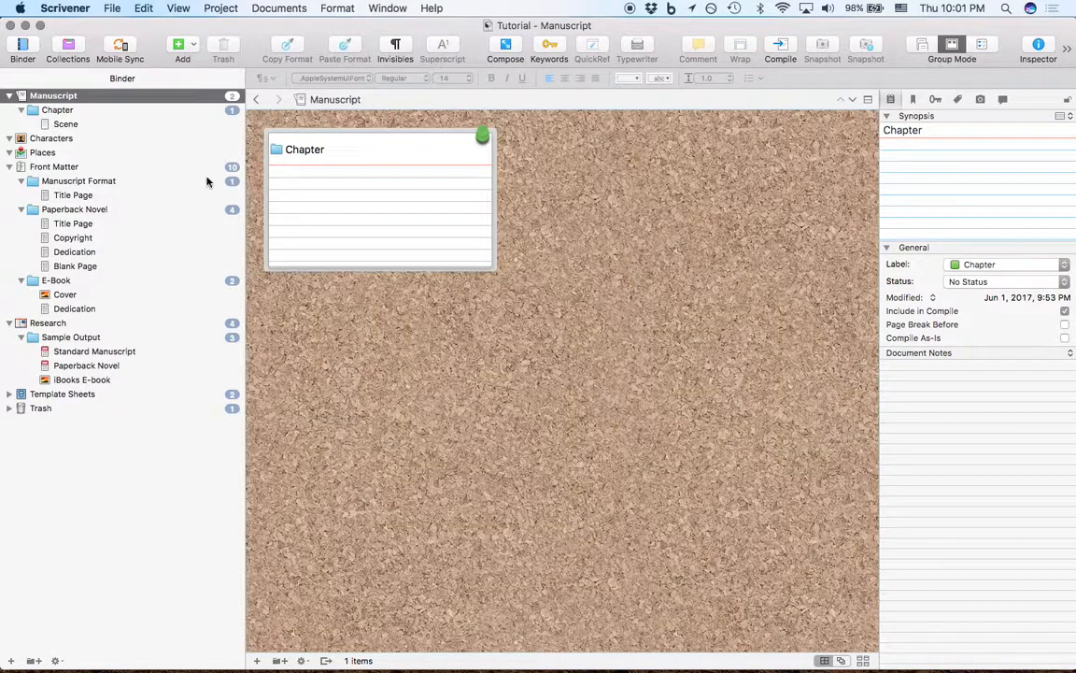
- Move the Chapter folder and its Scene document from the Manuscript to the Trash
left_click(70, 110)
left_click(68, 125, "shift")
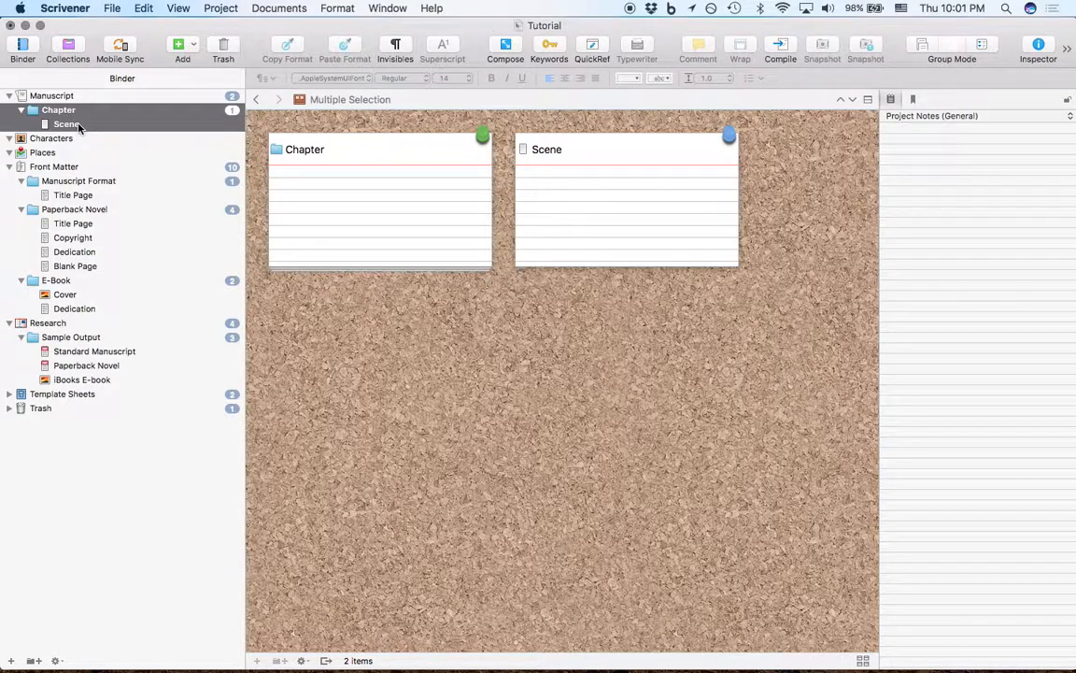
key("super+BackSpace")
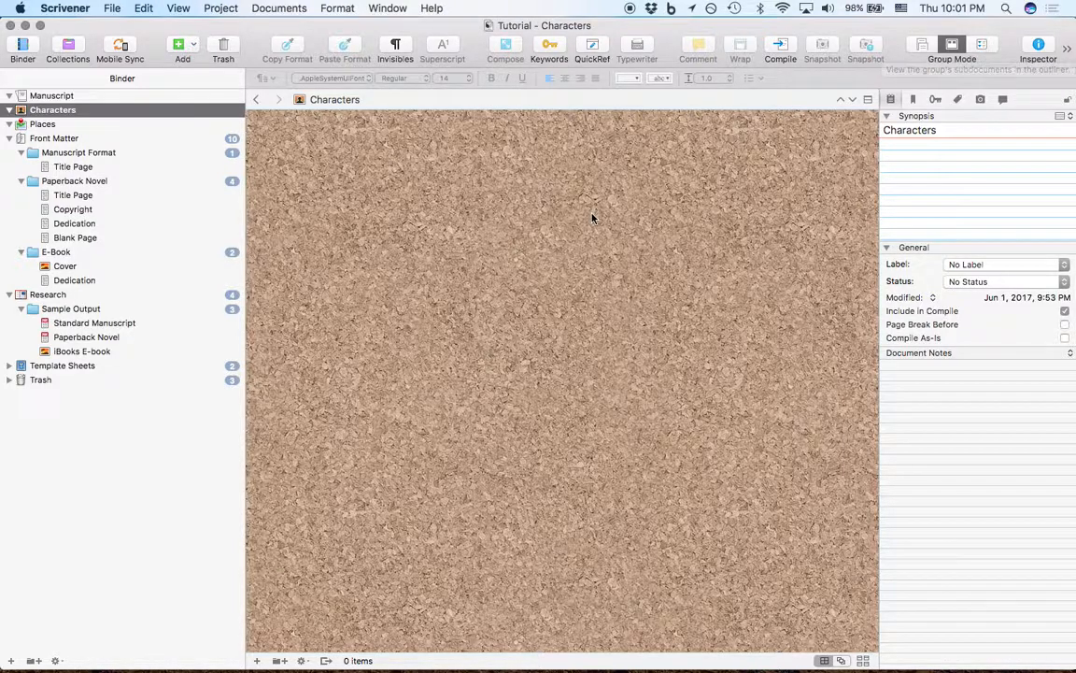
- View the Manuscript folder and the Characters folder on the corkboard
left_click(80, 95)
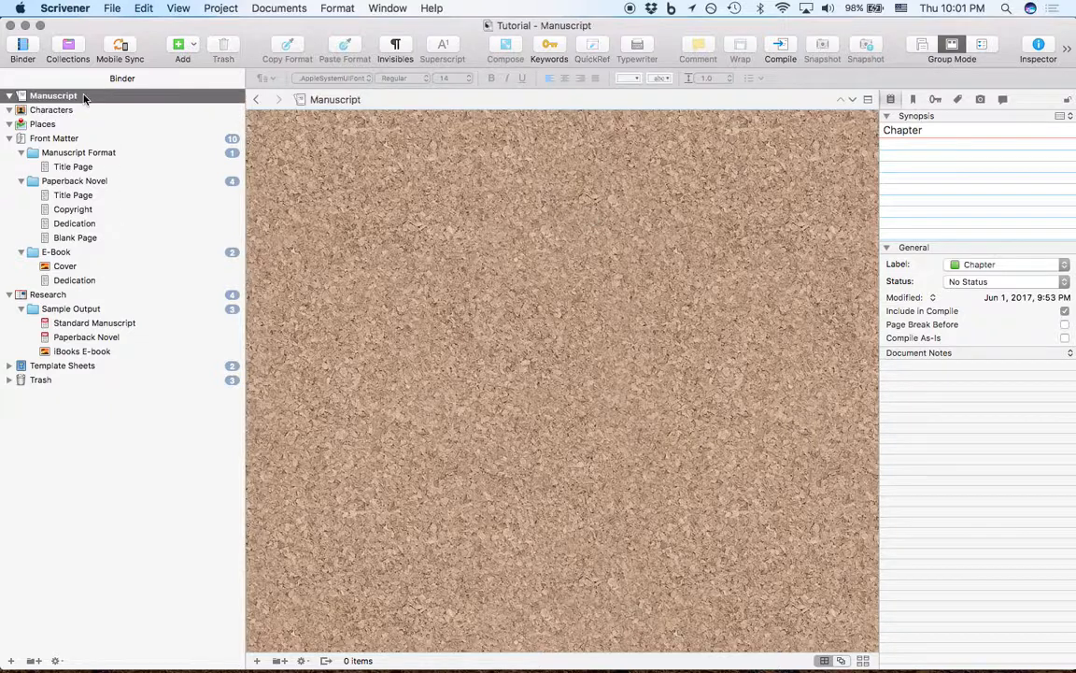
left_click(70, 110)
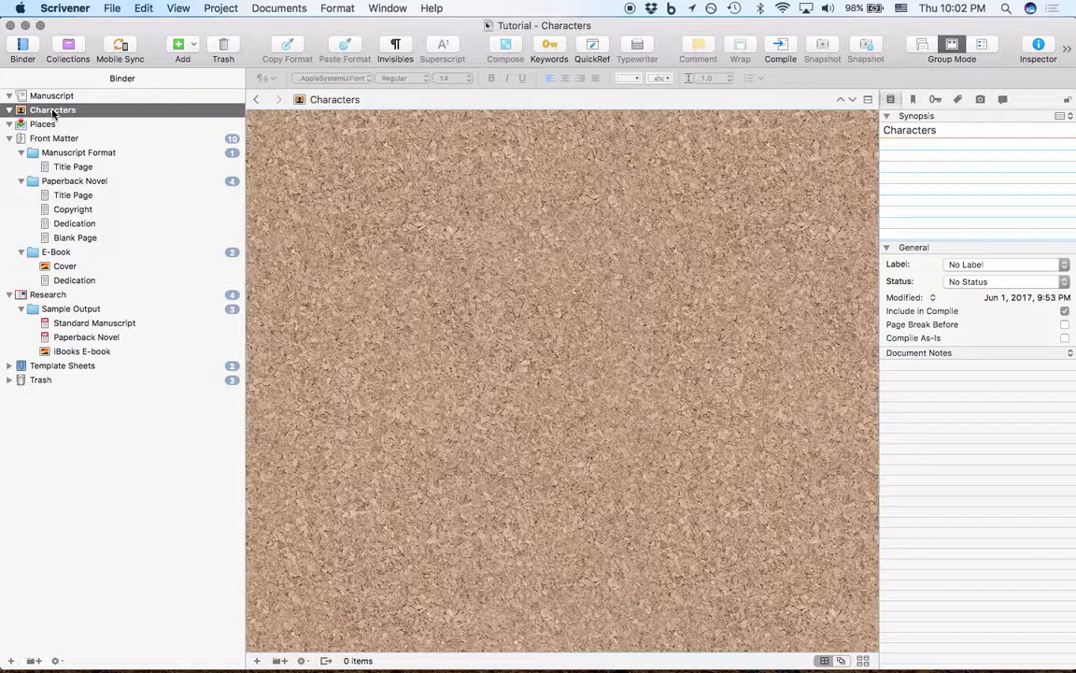
- Add a new Character Sketch document from the template to the Characters folder
right_click(53, 112)
mouse_move(80, 115)
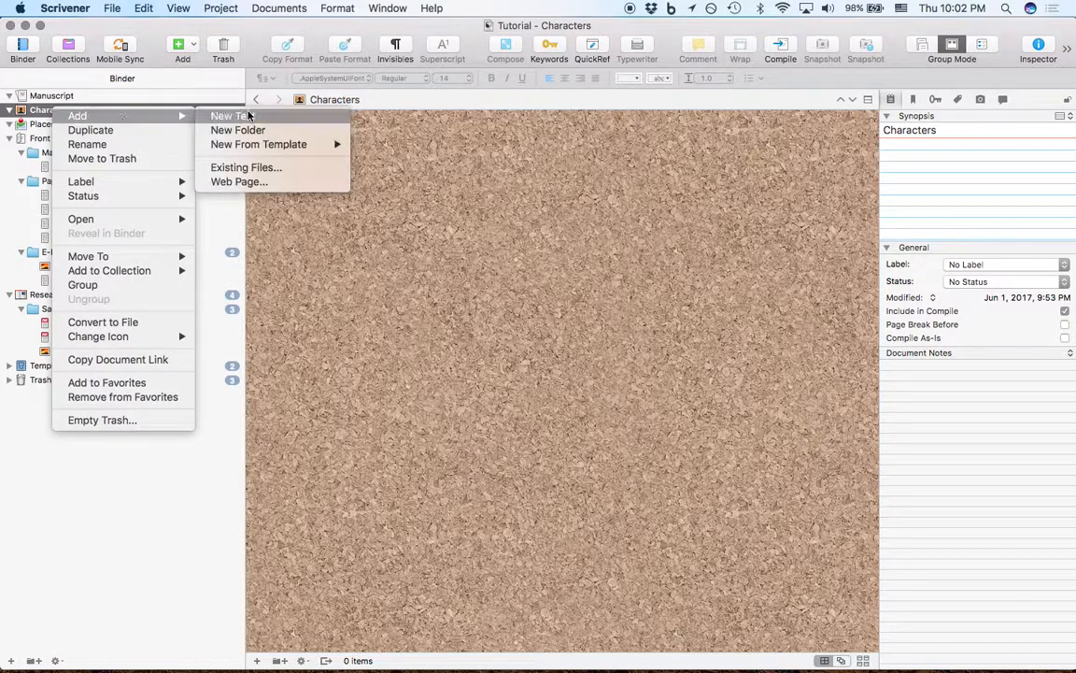
mouse_move(253, 145)
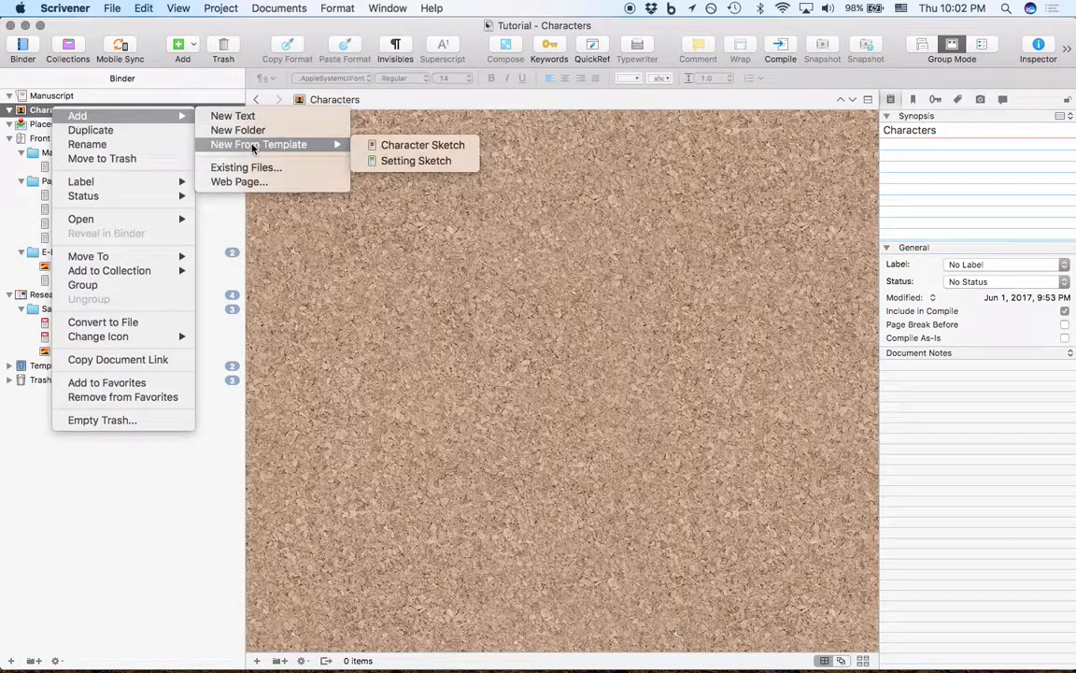
left_click(36, 109)
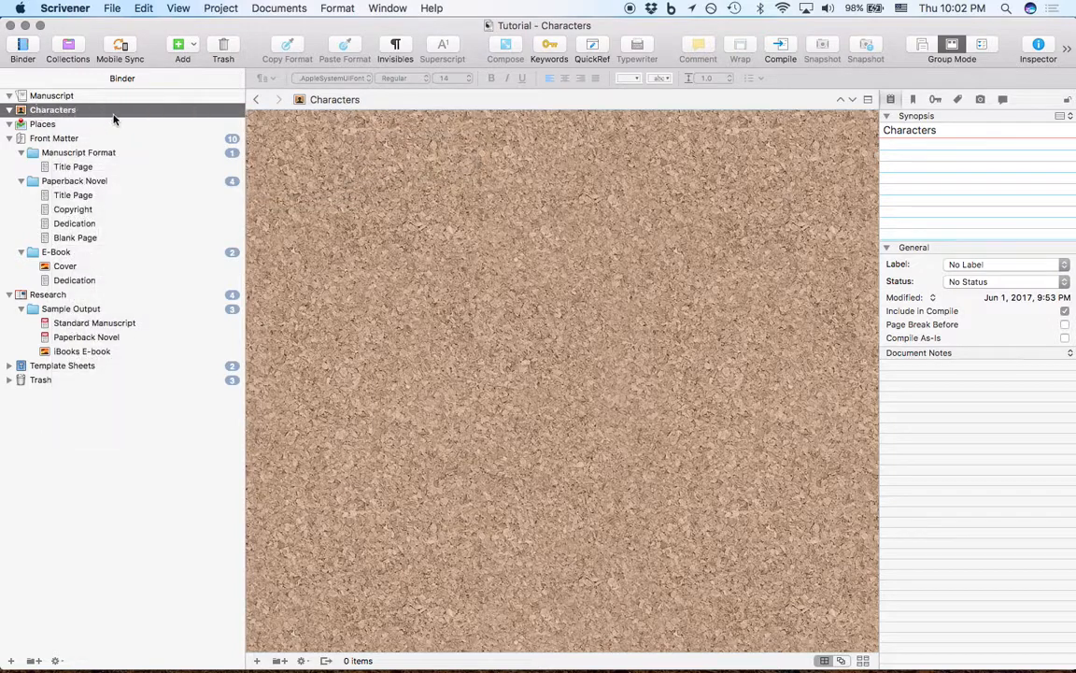
right_click(113, 117)
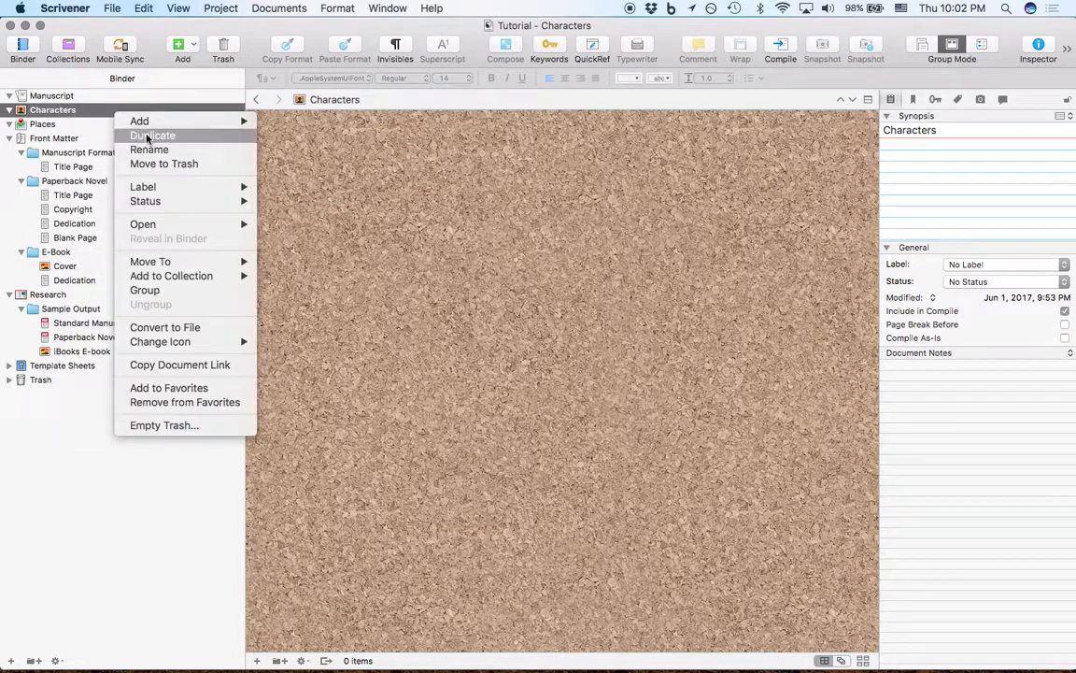
mouse_move(186, 122)
mouse_move(378, 150)
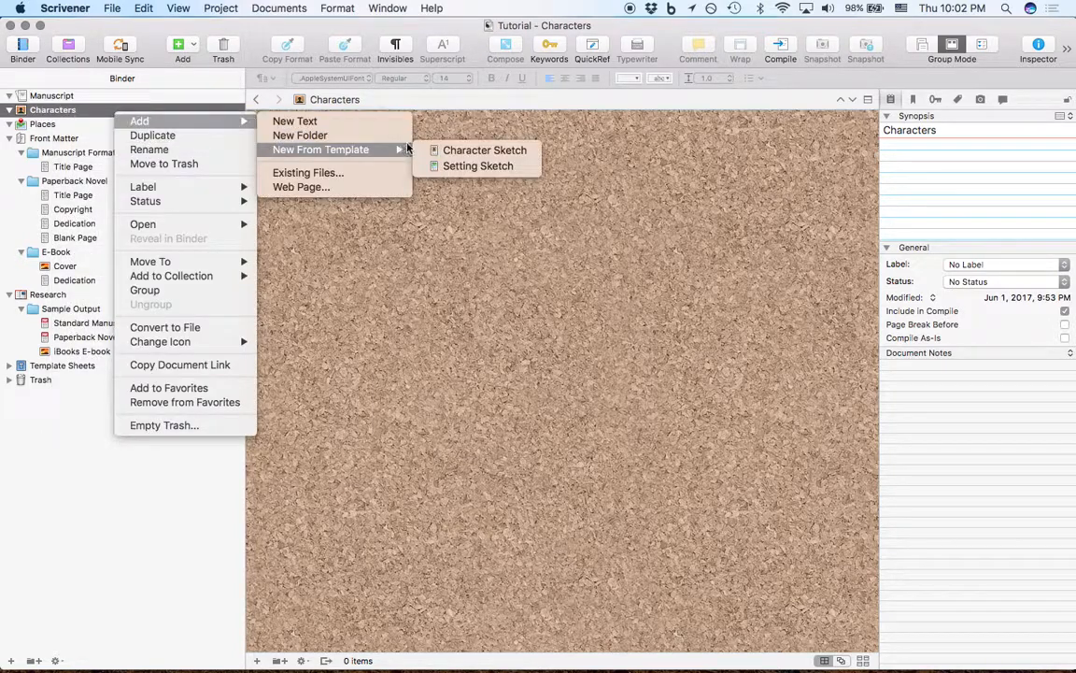
left_click(476, 150)
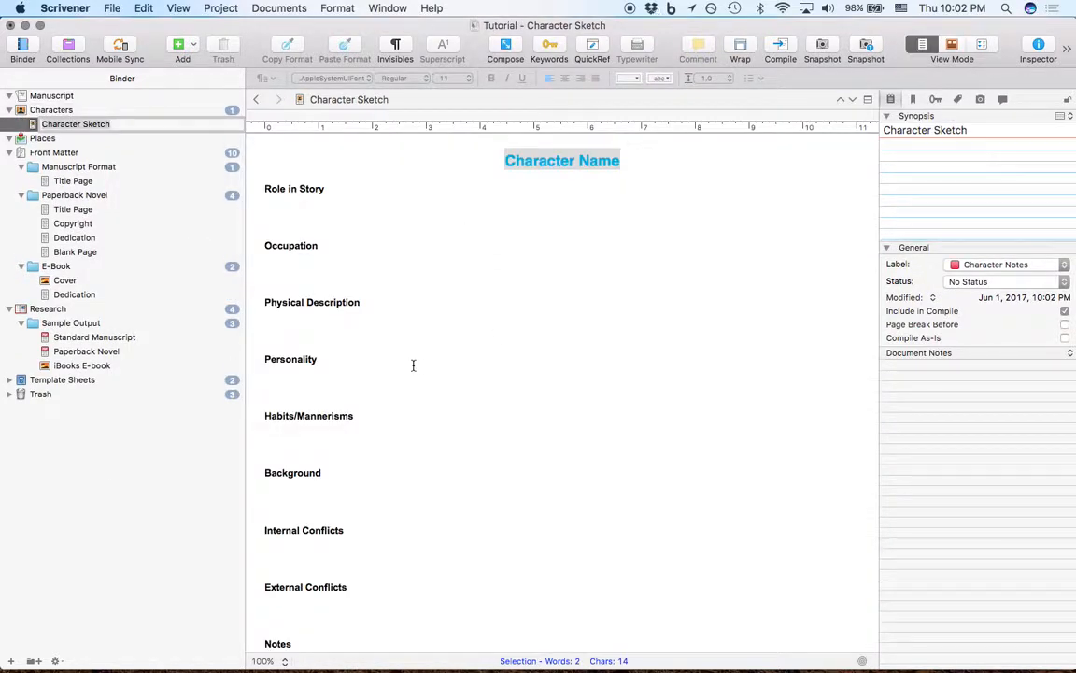
- Read through the Character Sketch template's headings, from Role in Story down to Notes
scroll(413, 366, "down", 3)
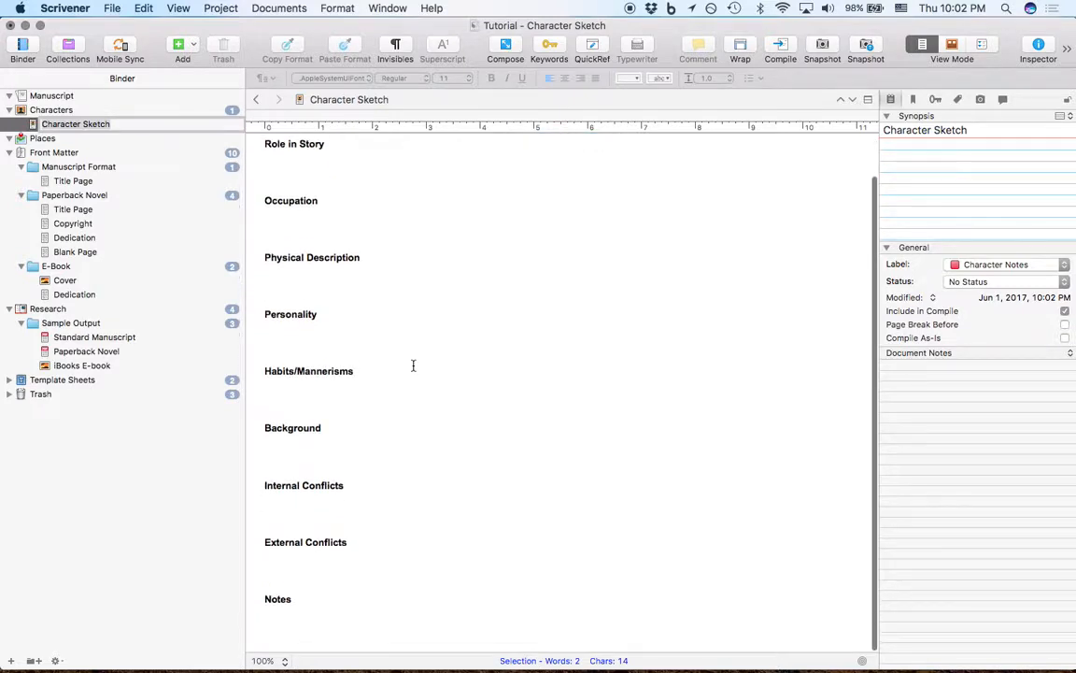
scroll(413, 365, "up", 2)
scroll(412, 365, "down", 3)
scroll(413, 365, "up", 3)
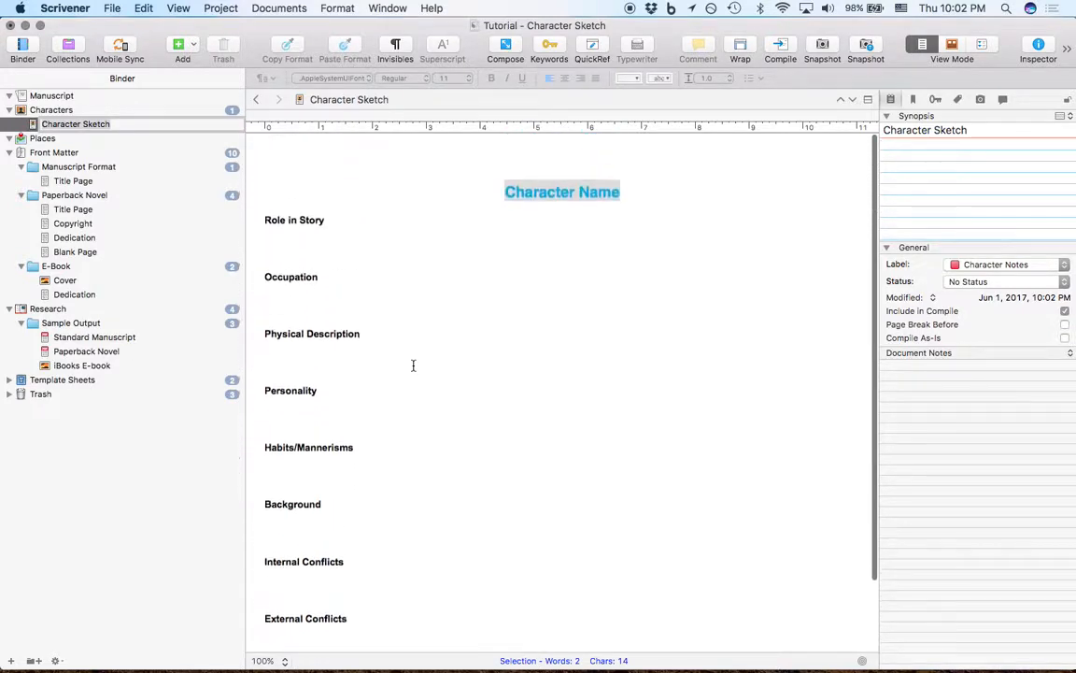
scroll(472, 378, "down", 3)
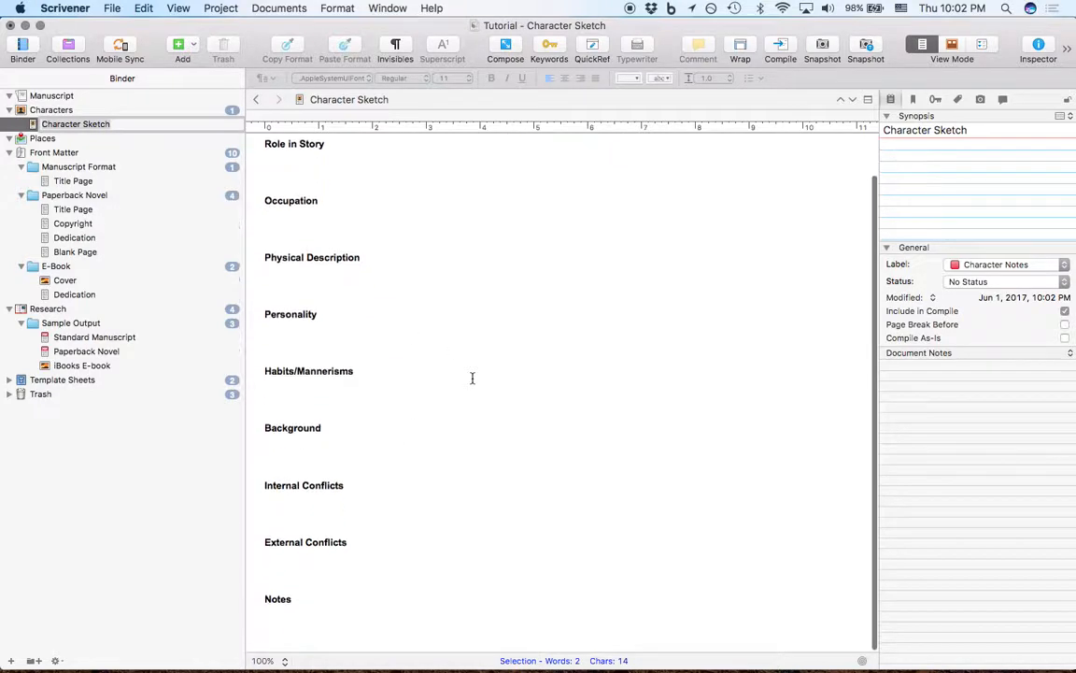
scroll(822, 365, "up", 3)
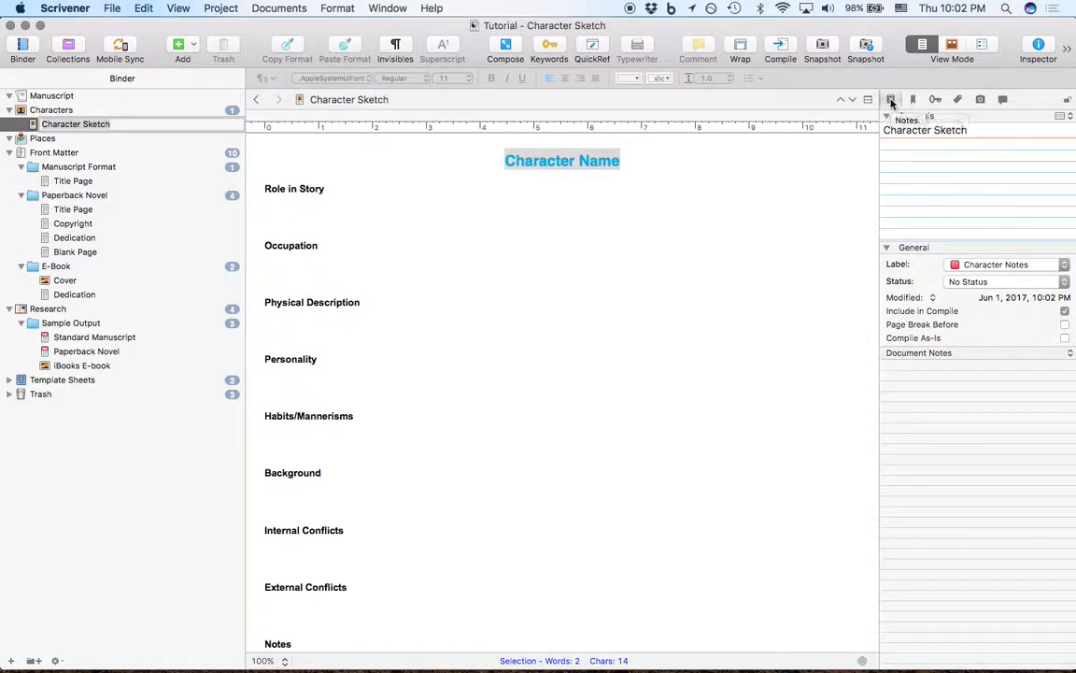
- Inspect the Character Sketch's references, keywords, custom meta-data, snapshots and comments, returning to its synopsis and notes
left_click(1038, 52)
left_click(1038, 51)
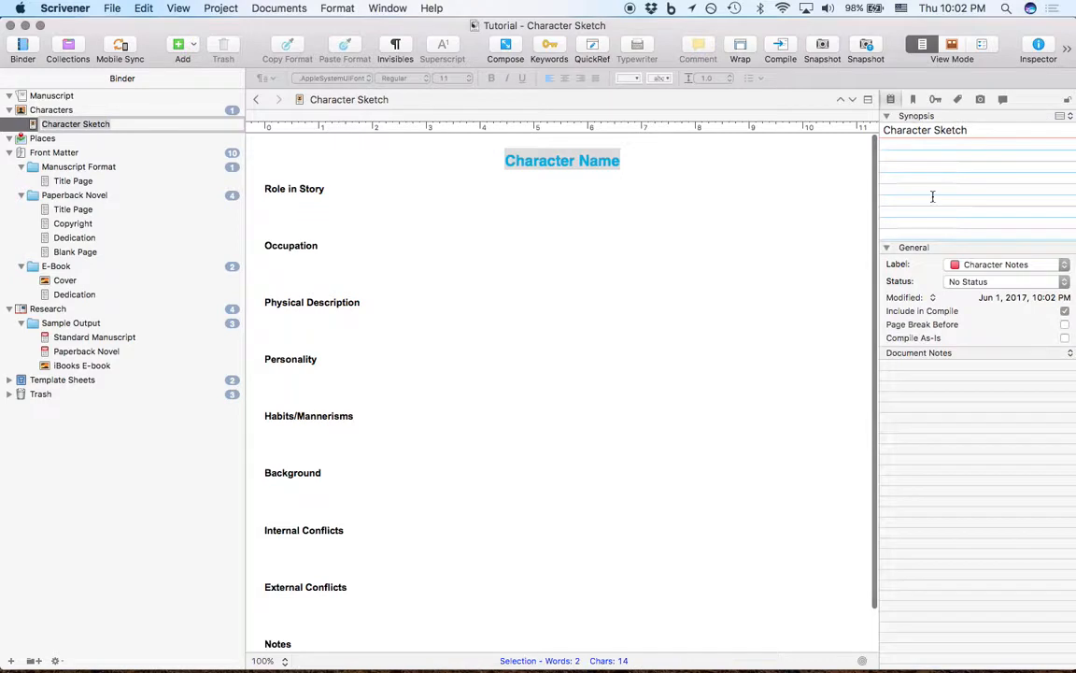
left_click(914, 103)
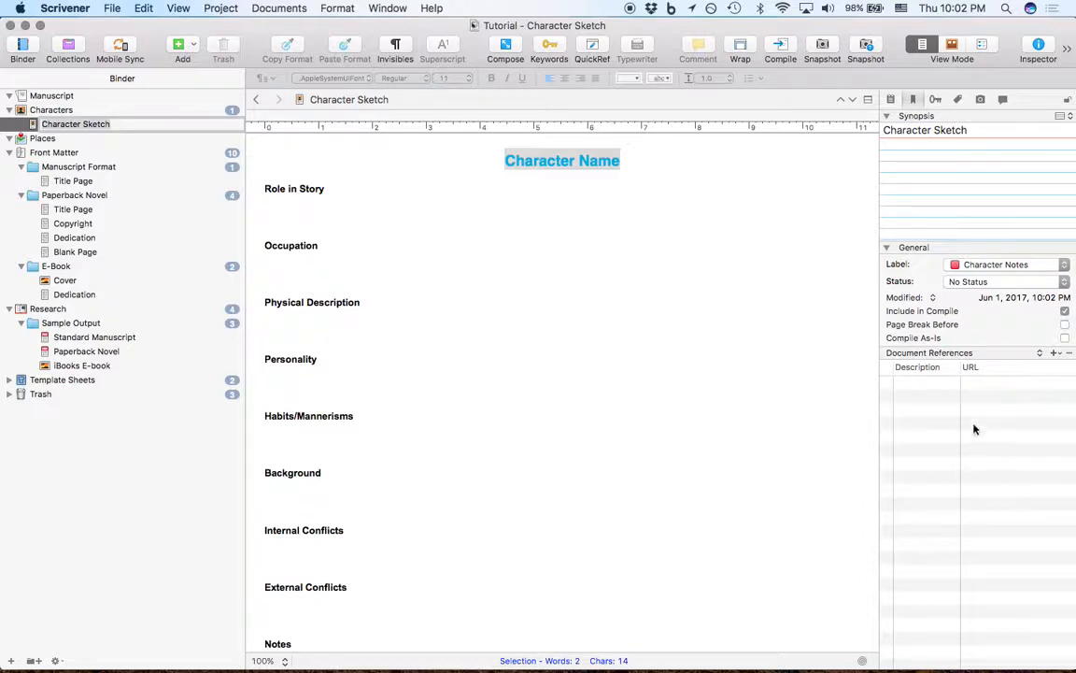
left_click(935, 99)
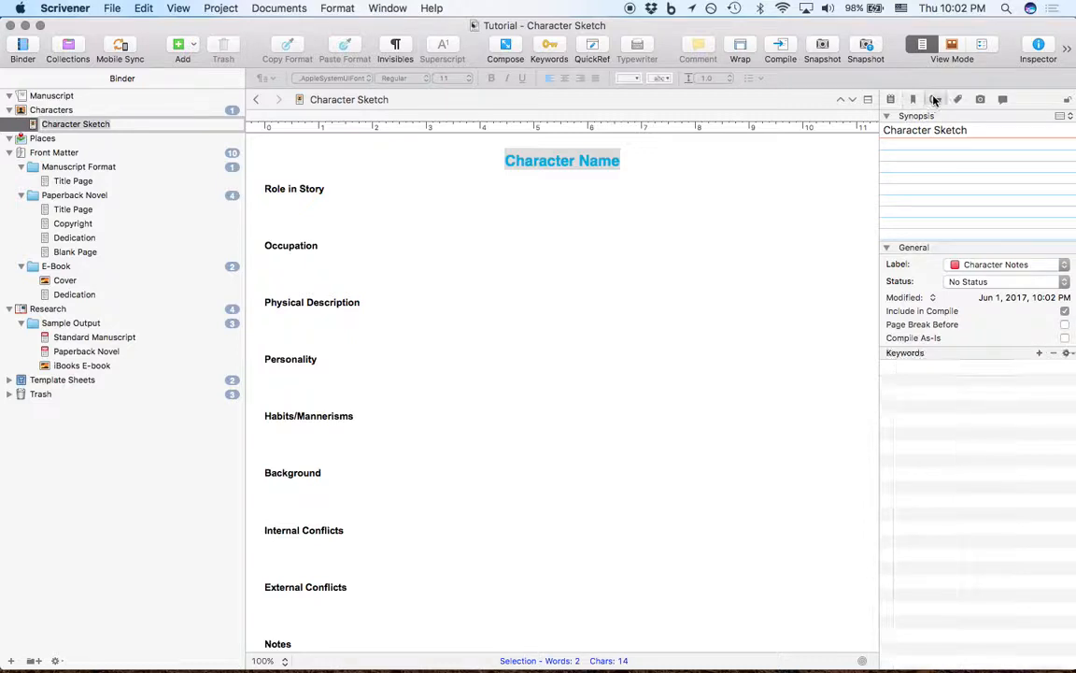
left_click(958, 99)
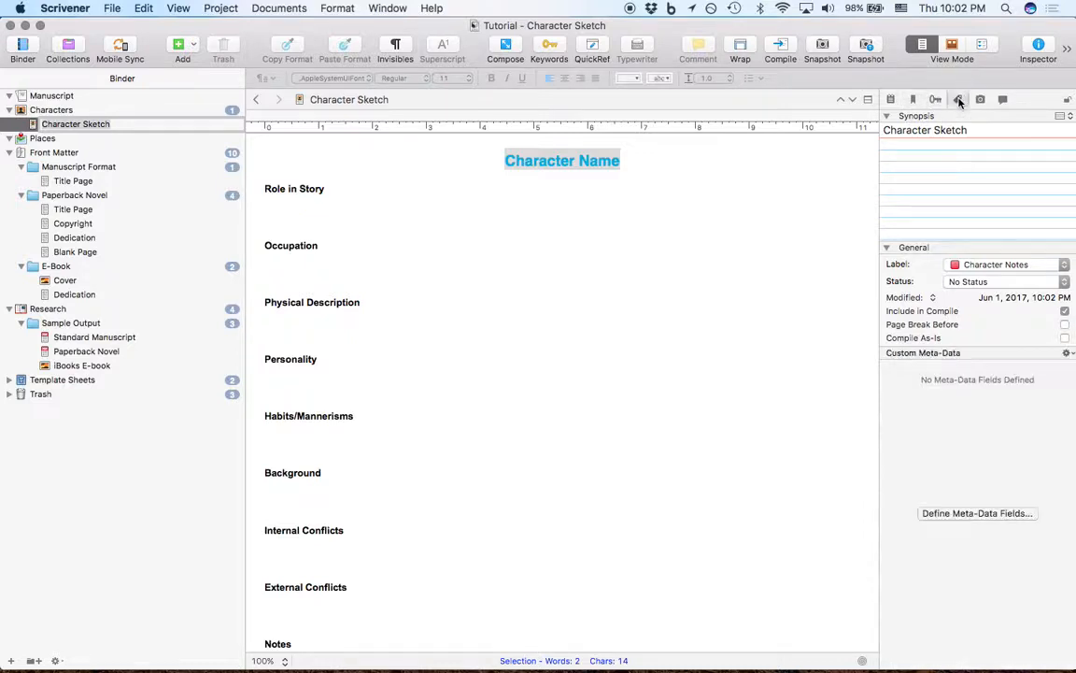
left_click(980, 99)
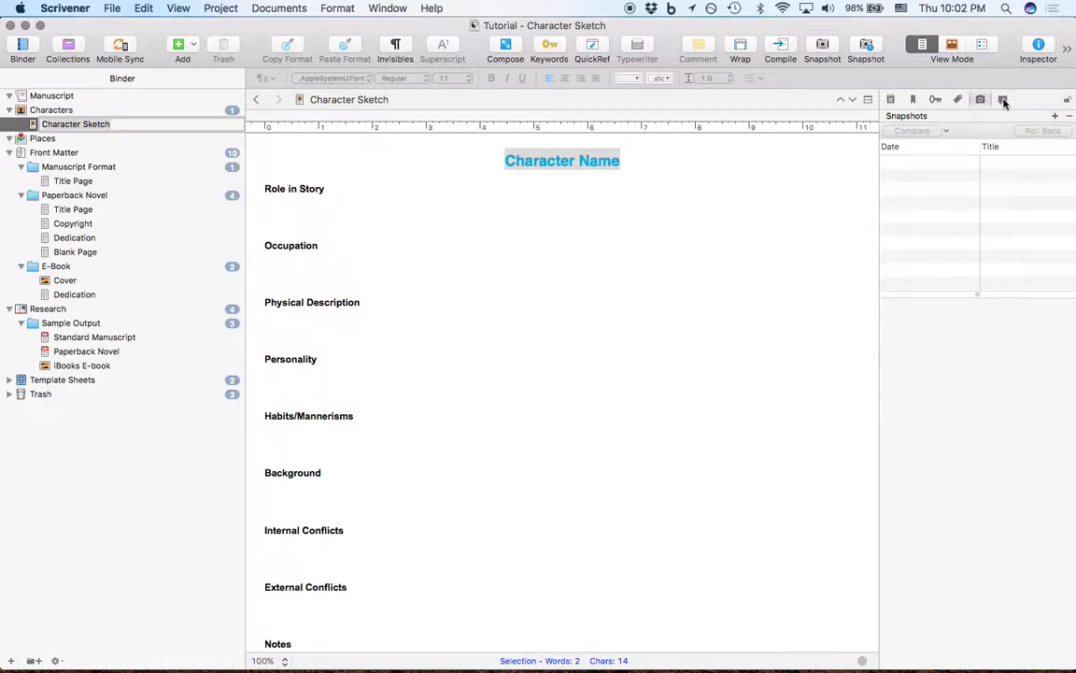
left_click(1003, 100)
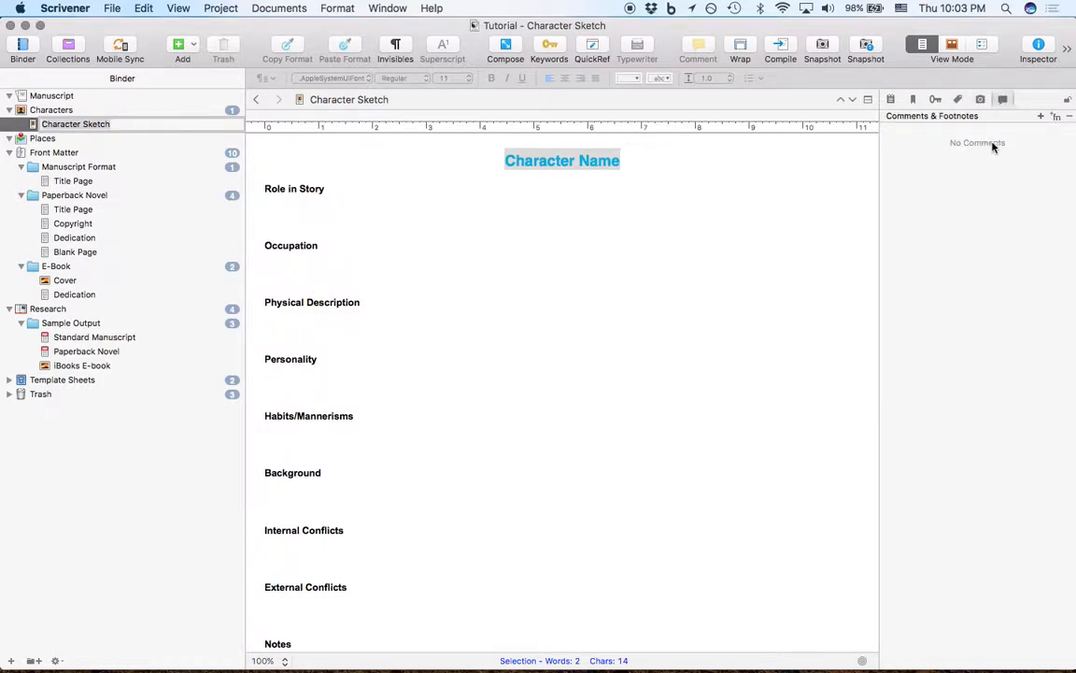
left_click(892, 100)
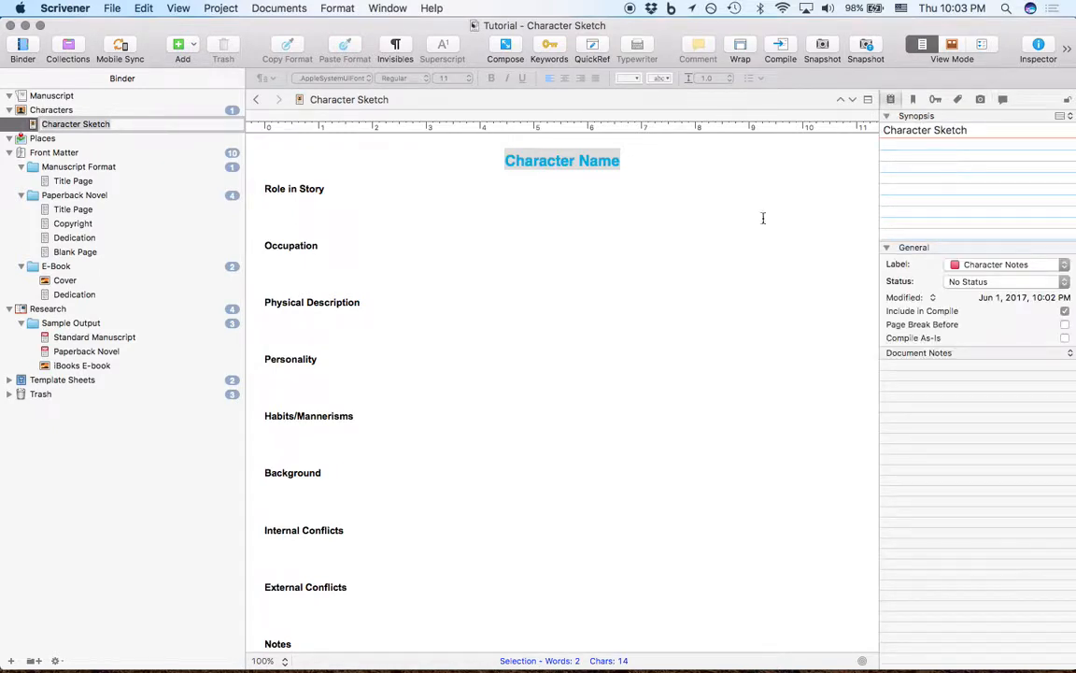
- View the Character Sketch on the corkboard, and examine its index card and available actions in the Characters folder
left_click(34, 137)
left_click(44, 128)
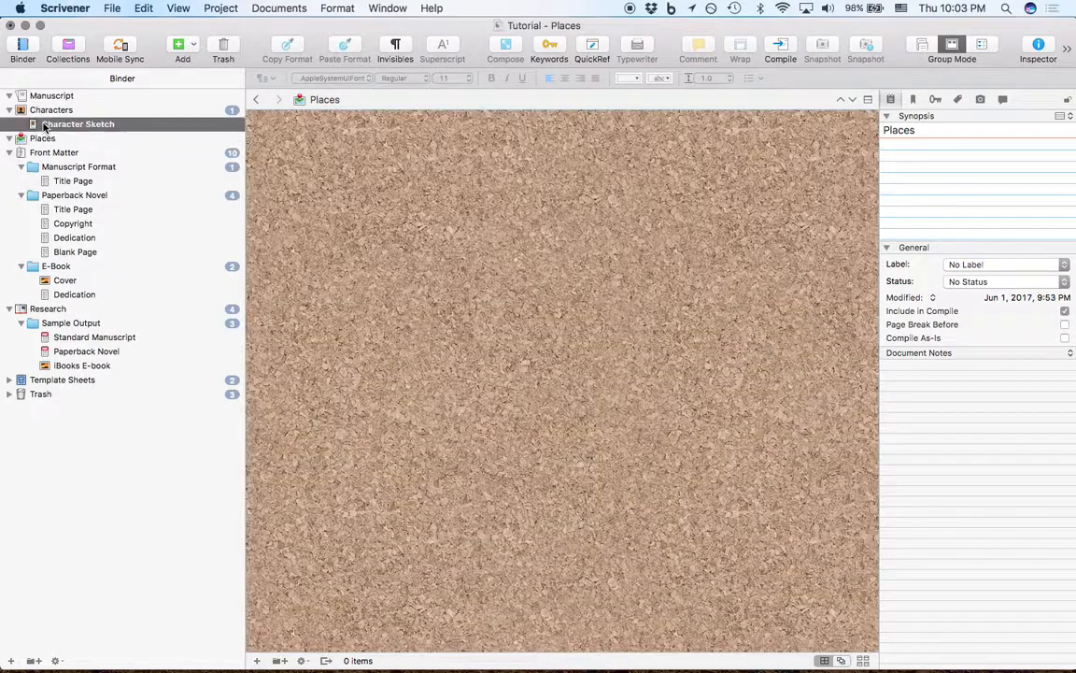
left_click(954, 45)
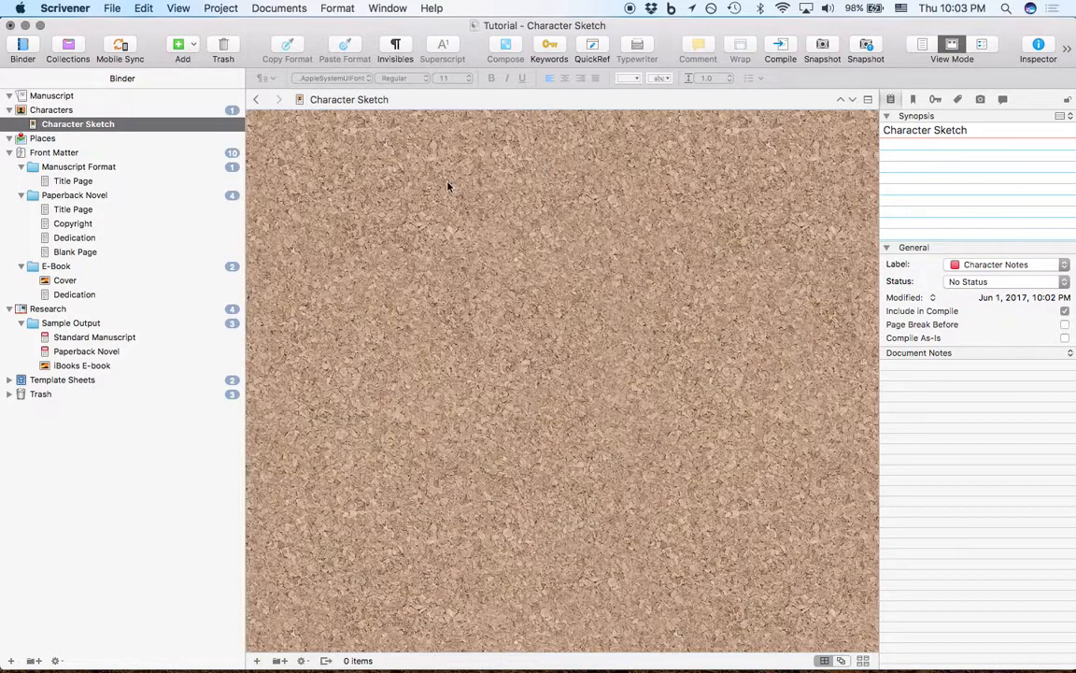
left_click(53, 110)
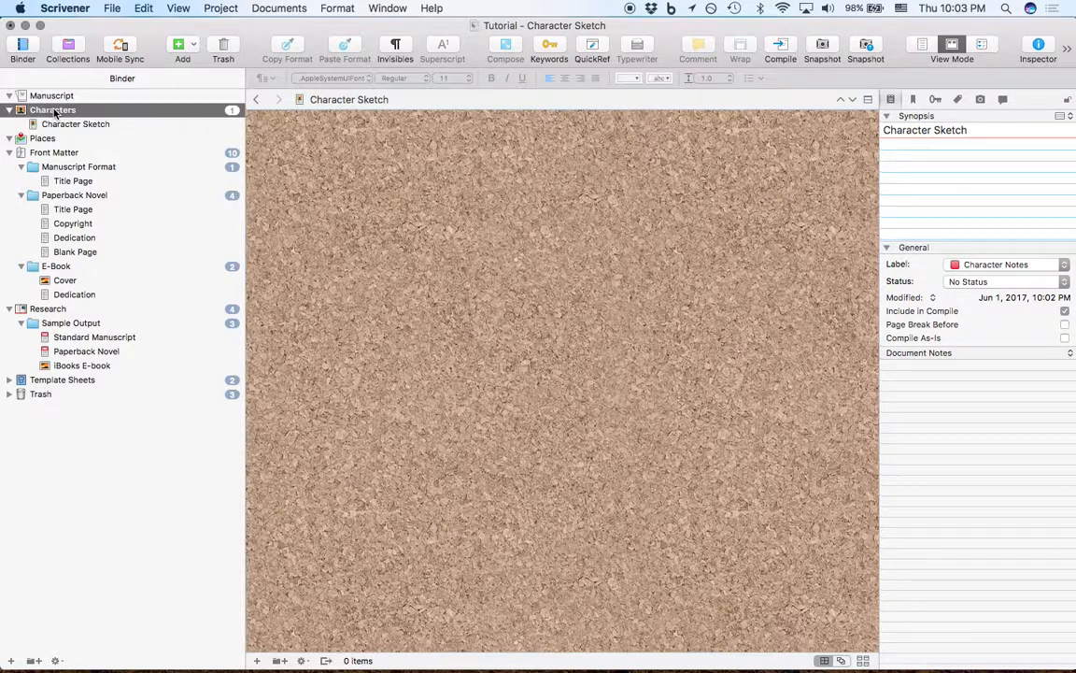
mouse_move(341, 181)
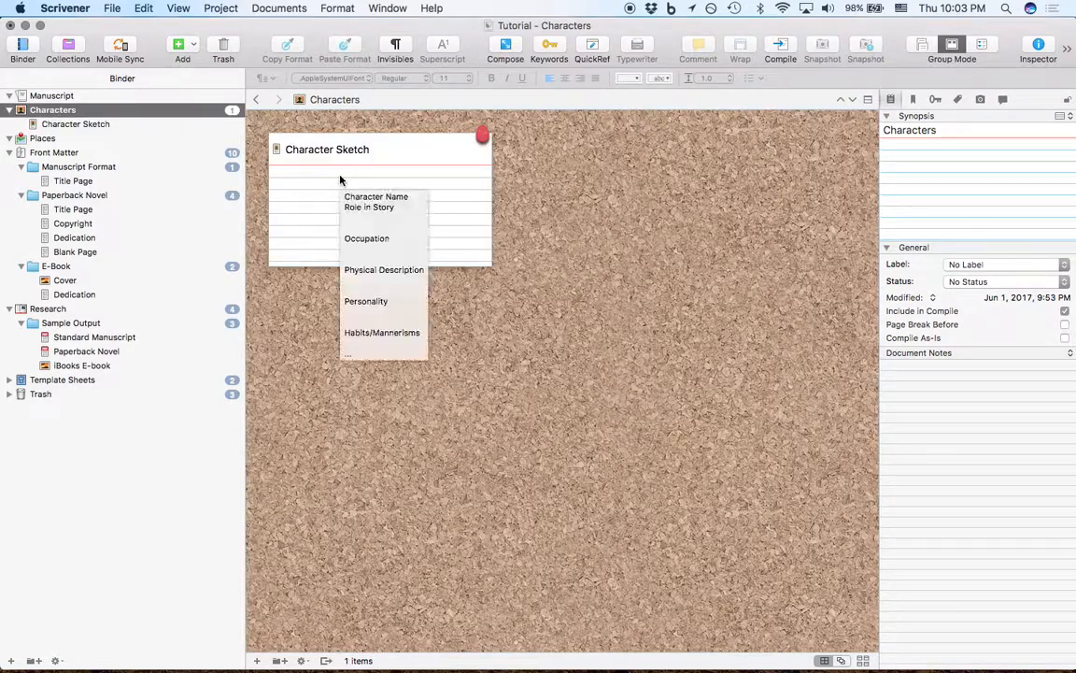
left_click(312, 196)
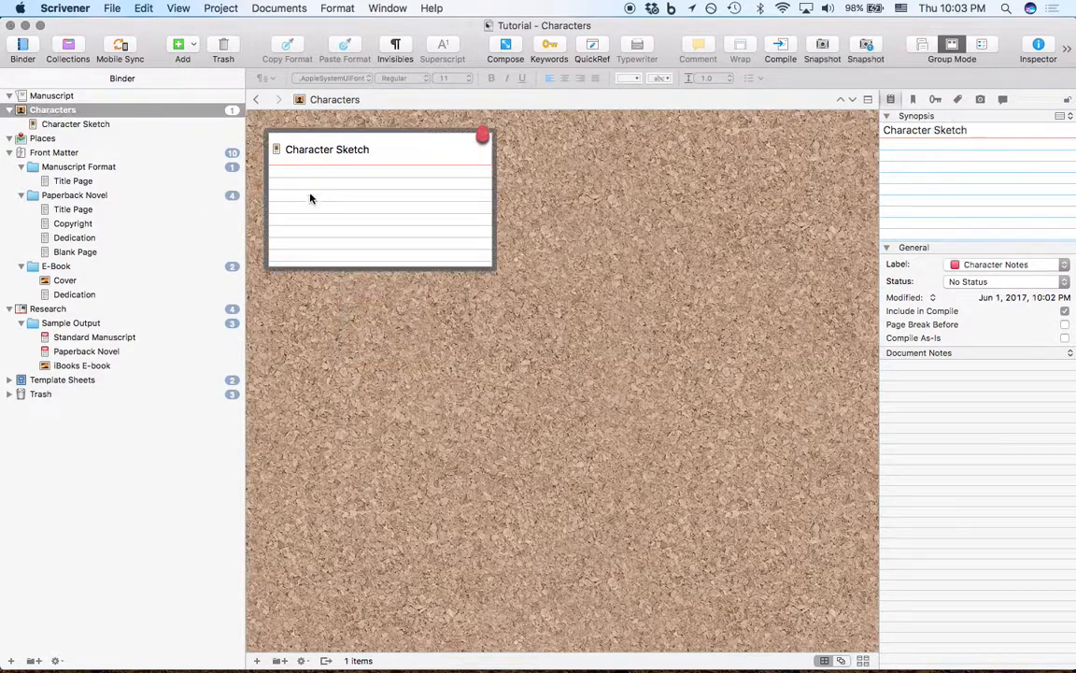
right_click(313, 182)
mouse_move(334, 185)
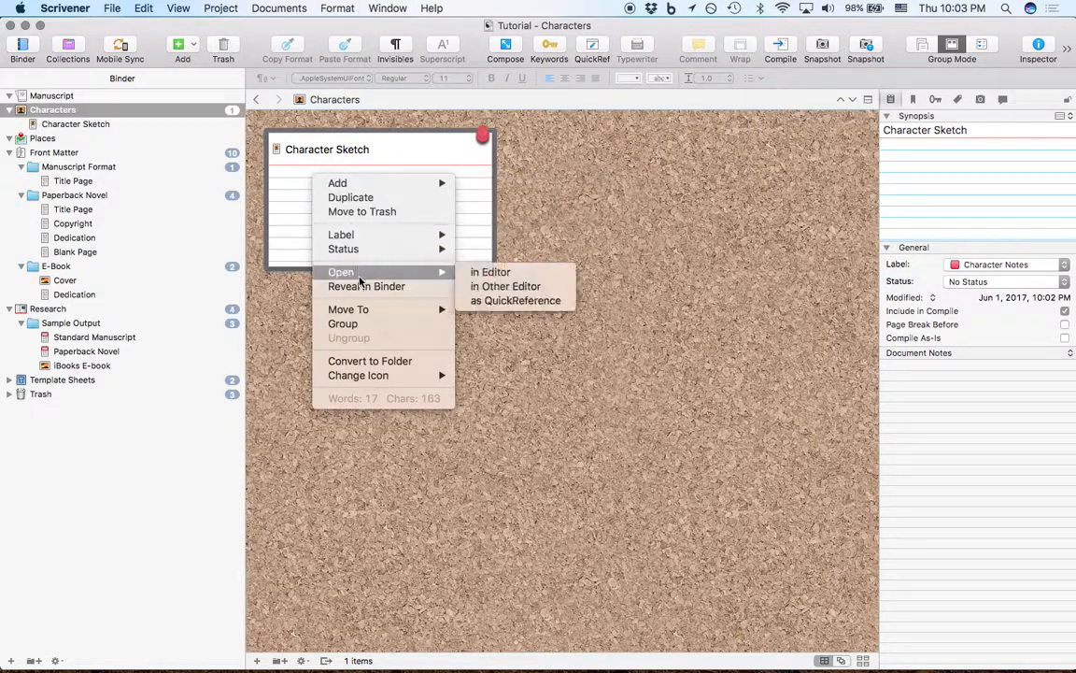
left_click(227, 288)
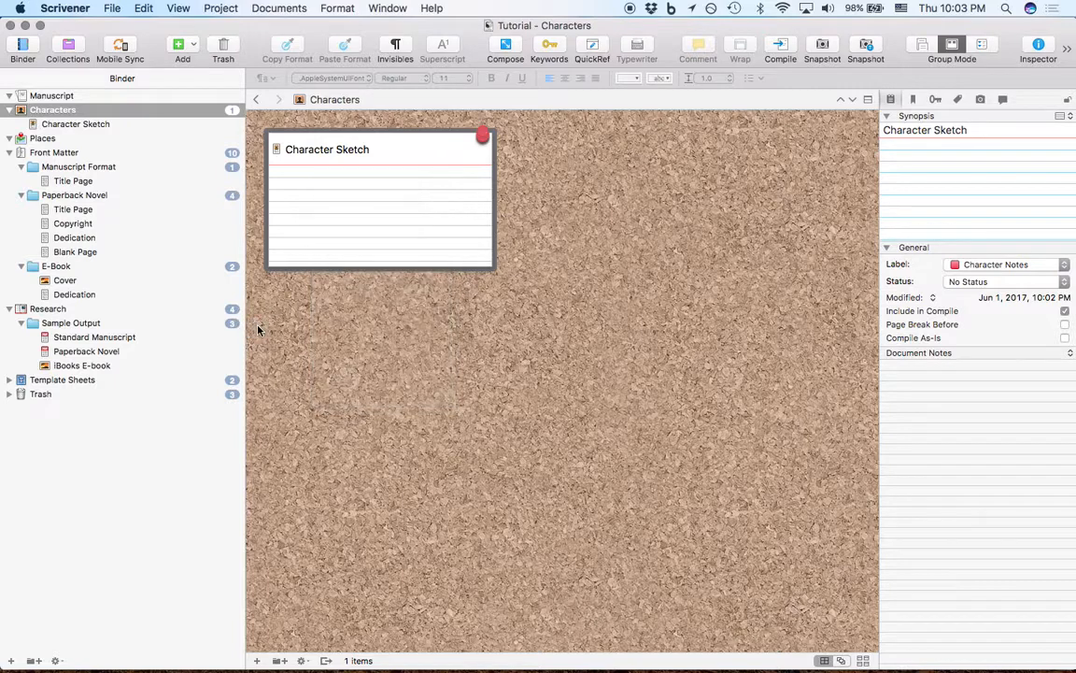
- Move the Character Sketch document from the Characters folder to the Trash
left_click(113, 127)
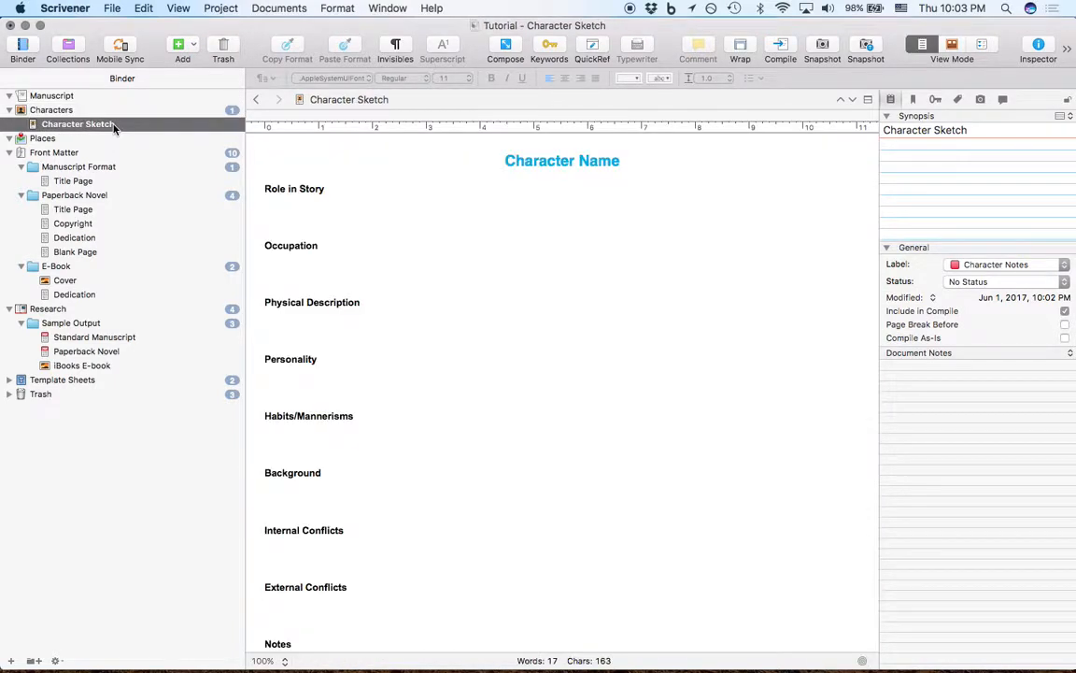
key("super+BackSpace")
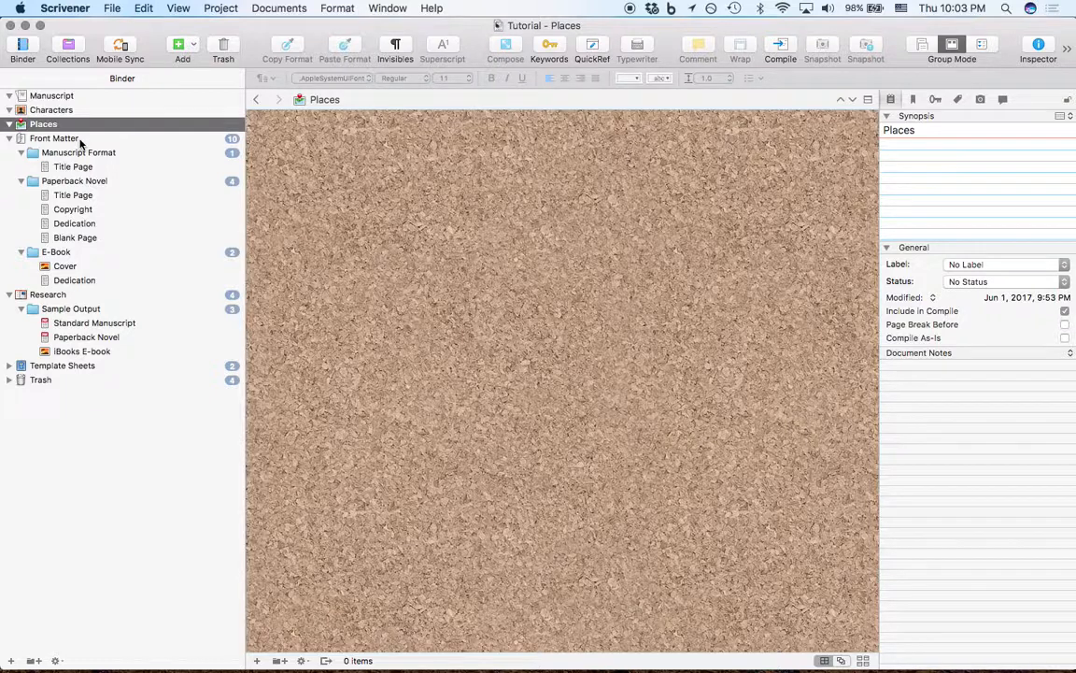
left_click(78, 140)
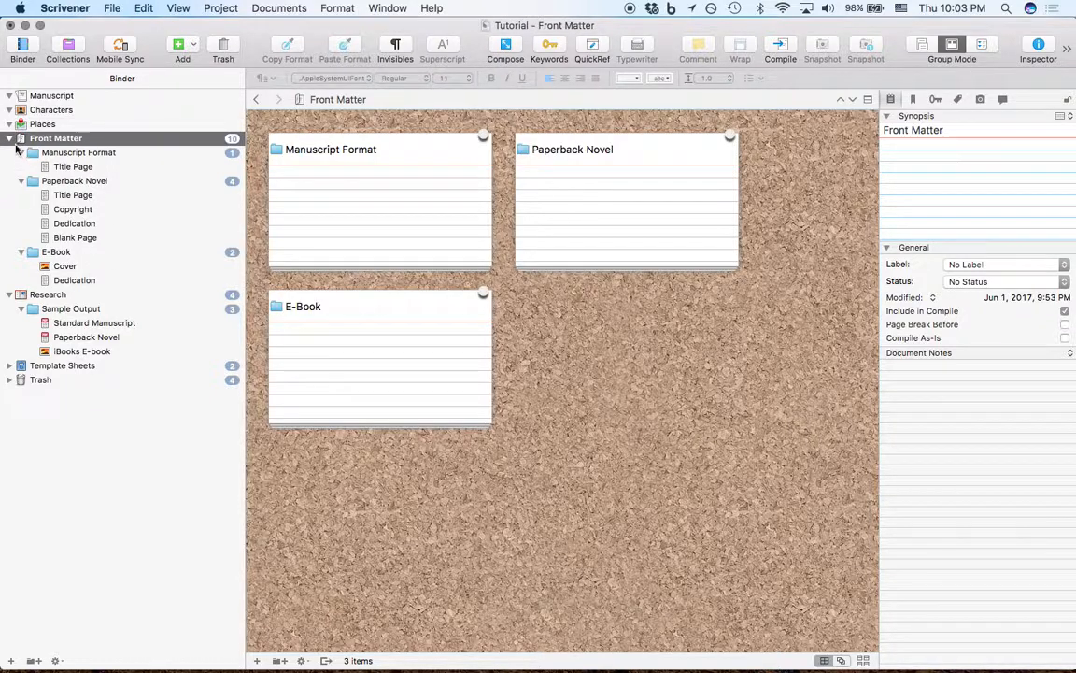
- Add a new Setting Sketch document from the template to the Places folder
left_click(47, 123)
right_click(59, 124)
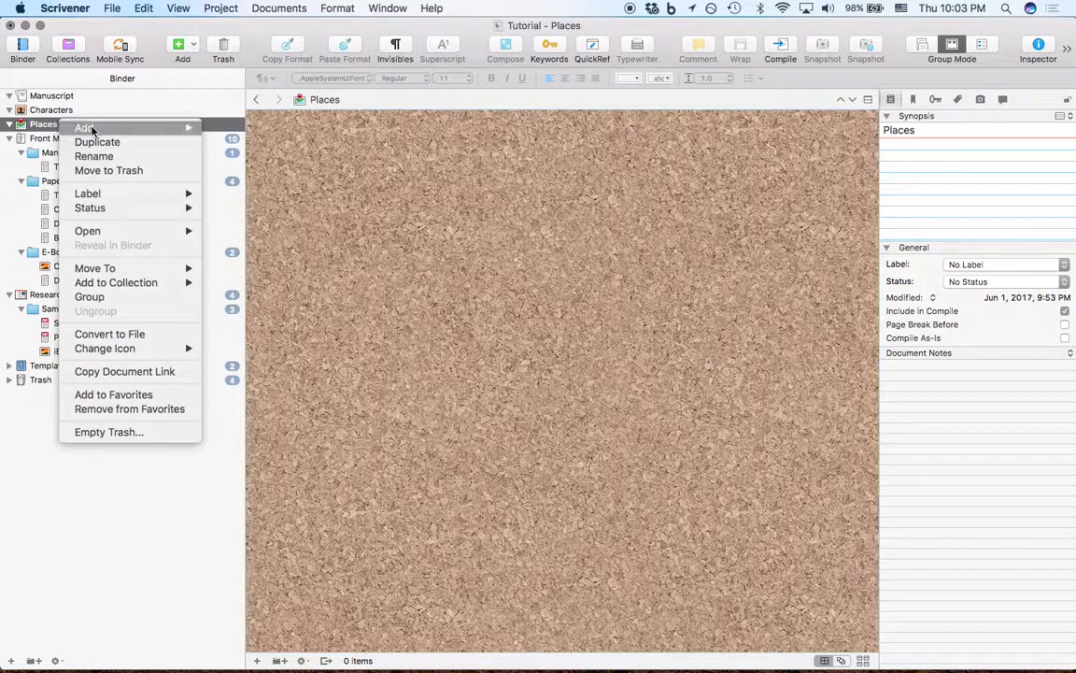
mouse_move(84, 127)
mouse_move(252, 156)
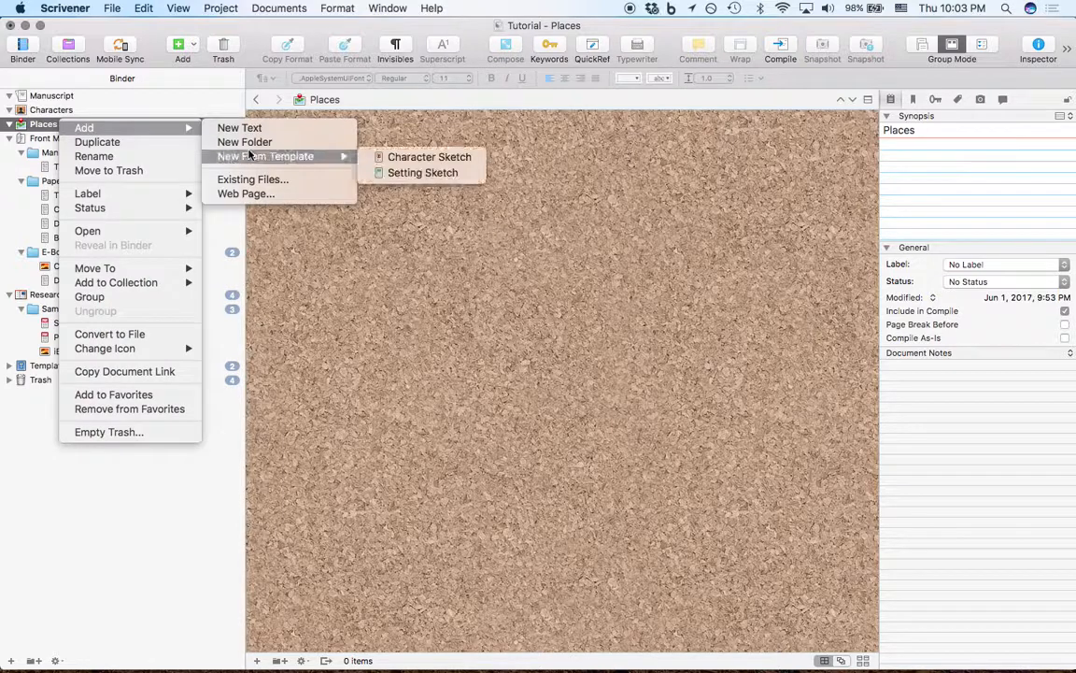
left_click(386, 172)
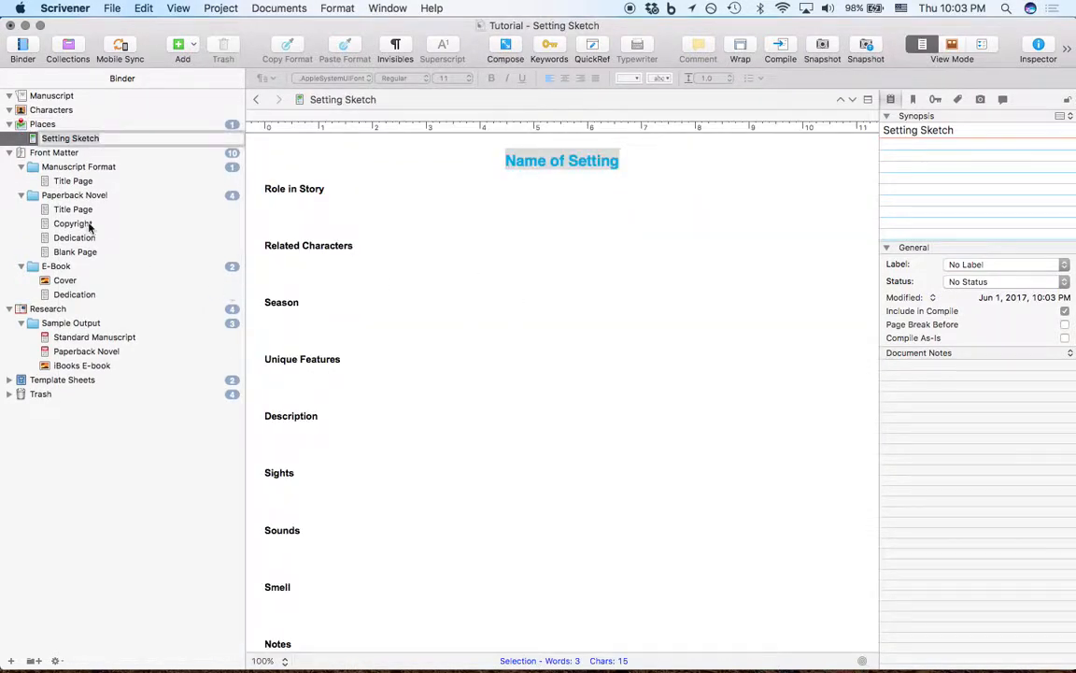
- Move the Setting Sketch document from the Places folder to the Trash
left_click(79, 165)
left_click(84, 139)
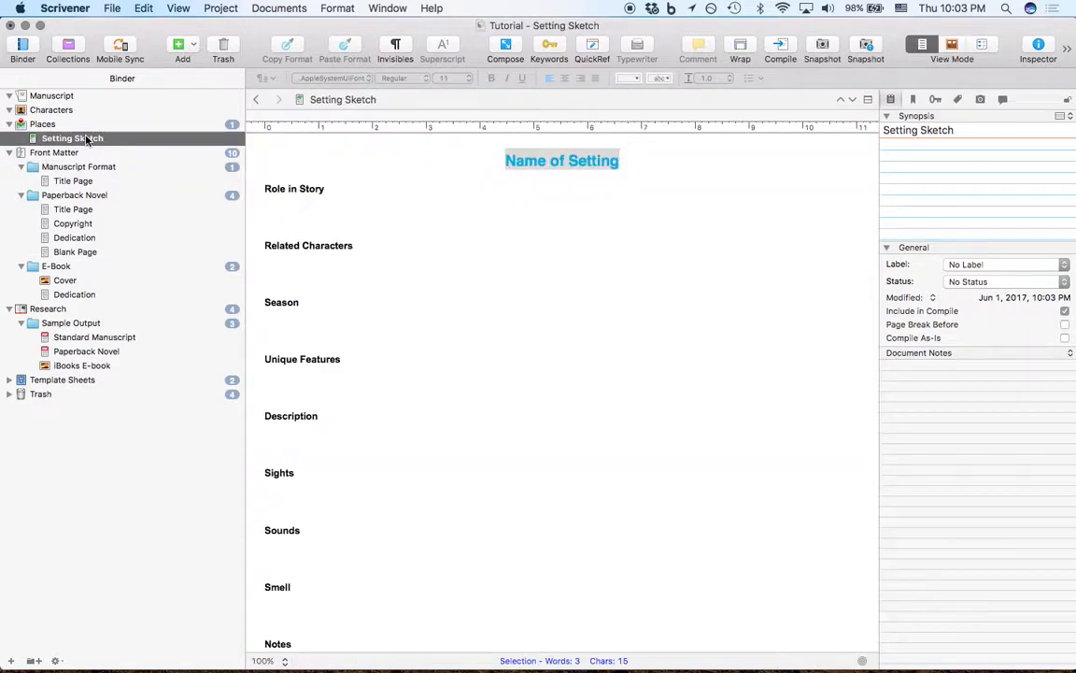
key("super+BackSpace")
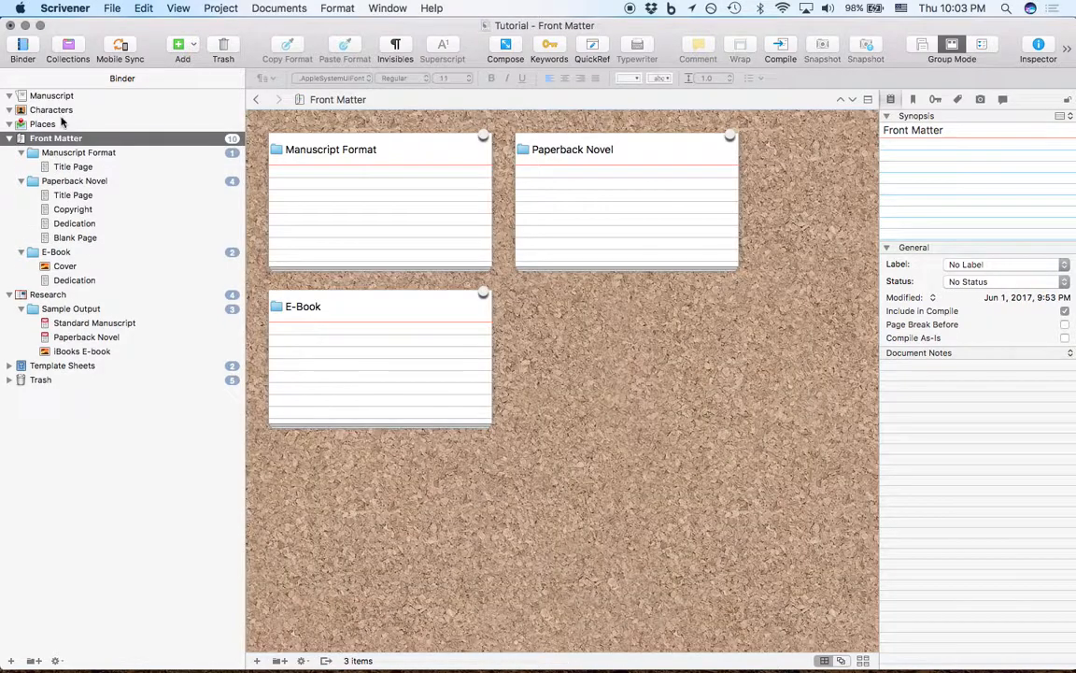
- View the Manuscript, Characters and Places folders on the corkboard
left_click(36, 96)
left_click(33, 109)
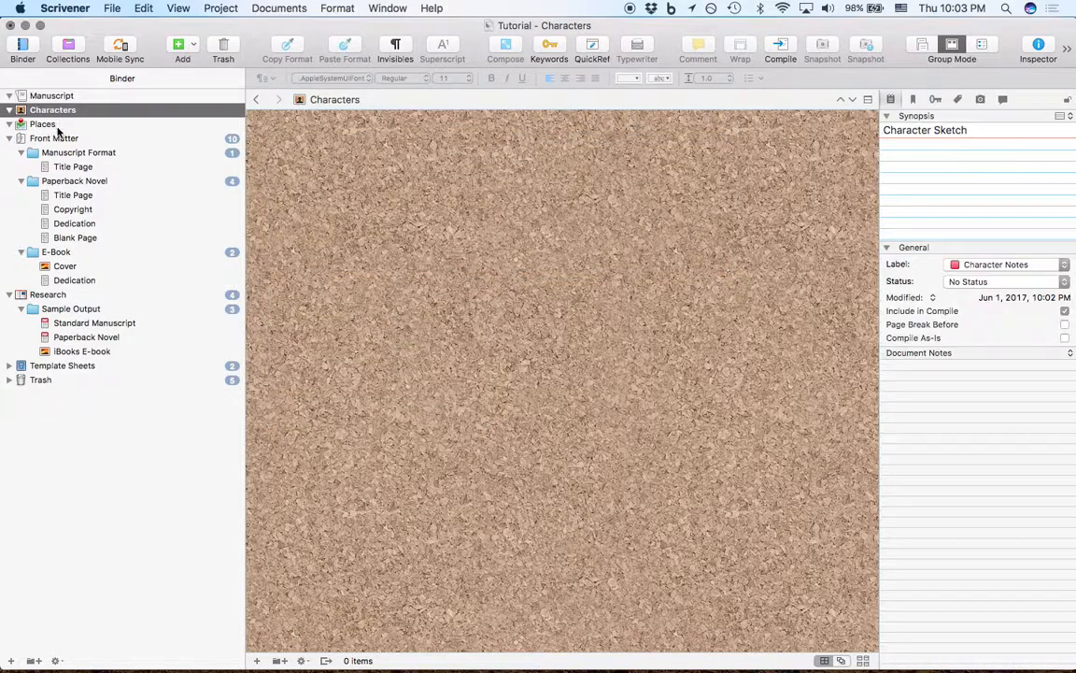
left_click(53, 94)
left_click(57, 110)
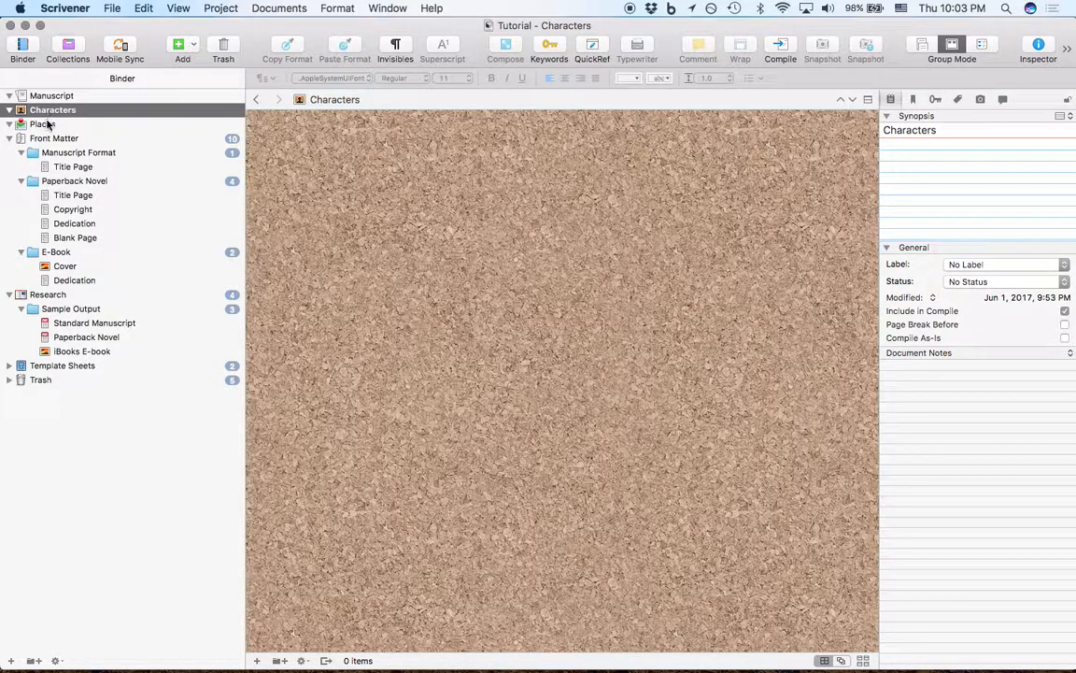
left_click(46, 124)
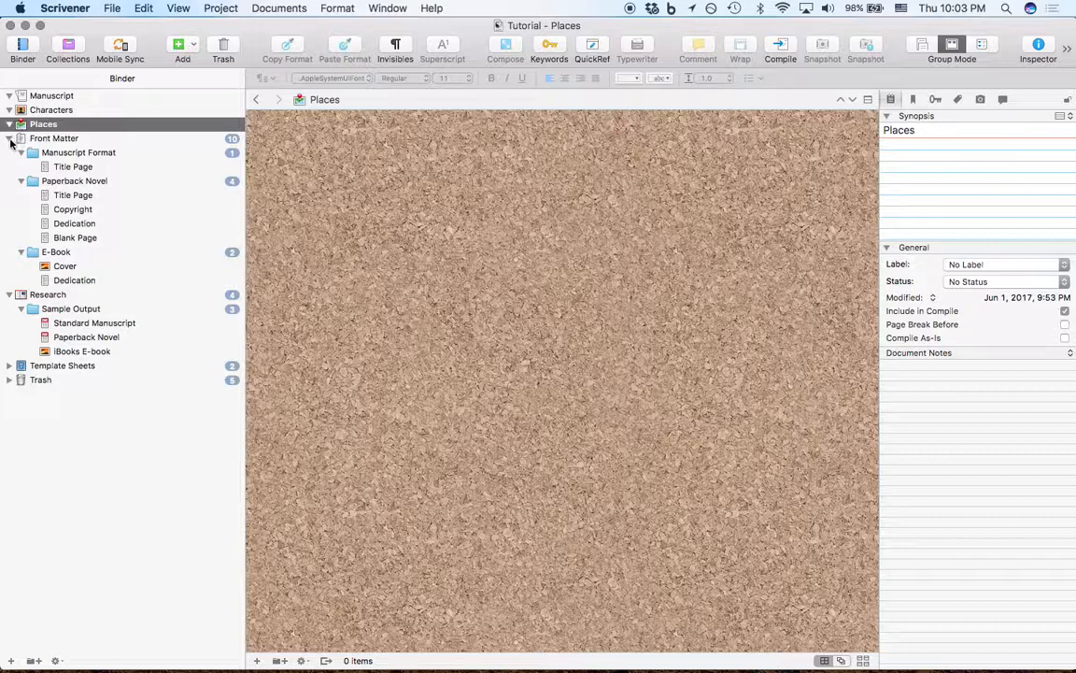
- Collapse the Front Matter folder and display the Research folder's contents on the corkboard
left_click(9, 138)
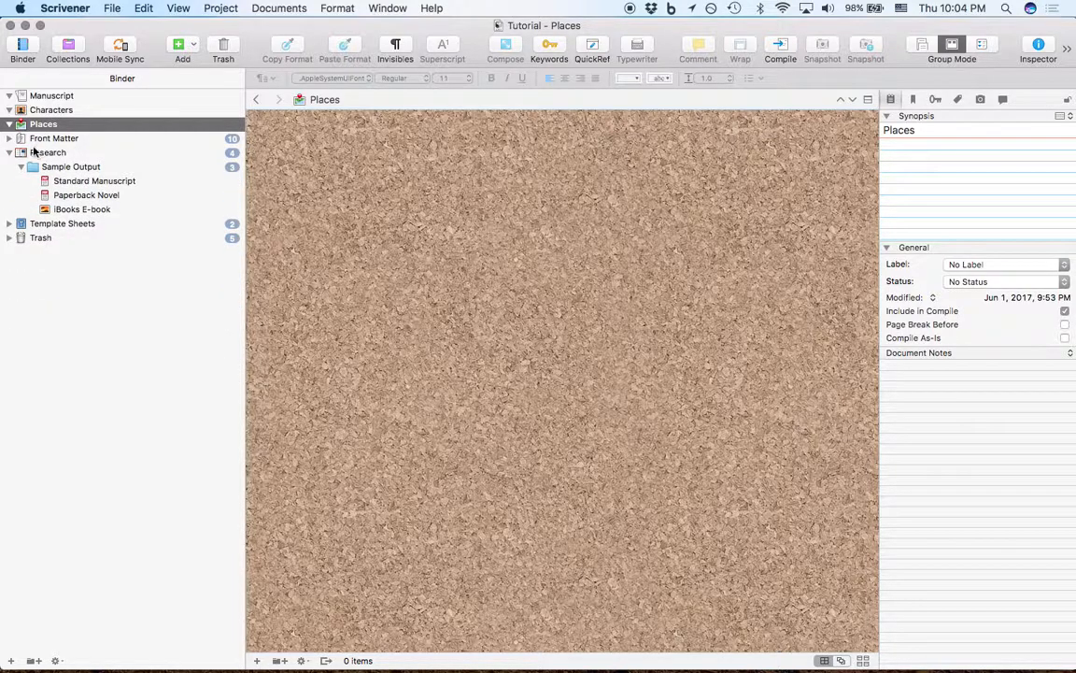
left_click(10, 153)
left_click(10, 153)
left_click(62, 152)
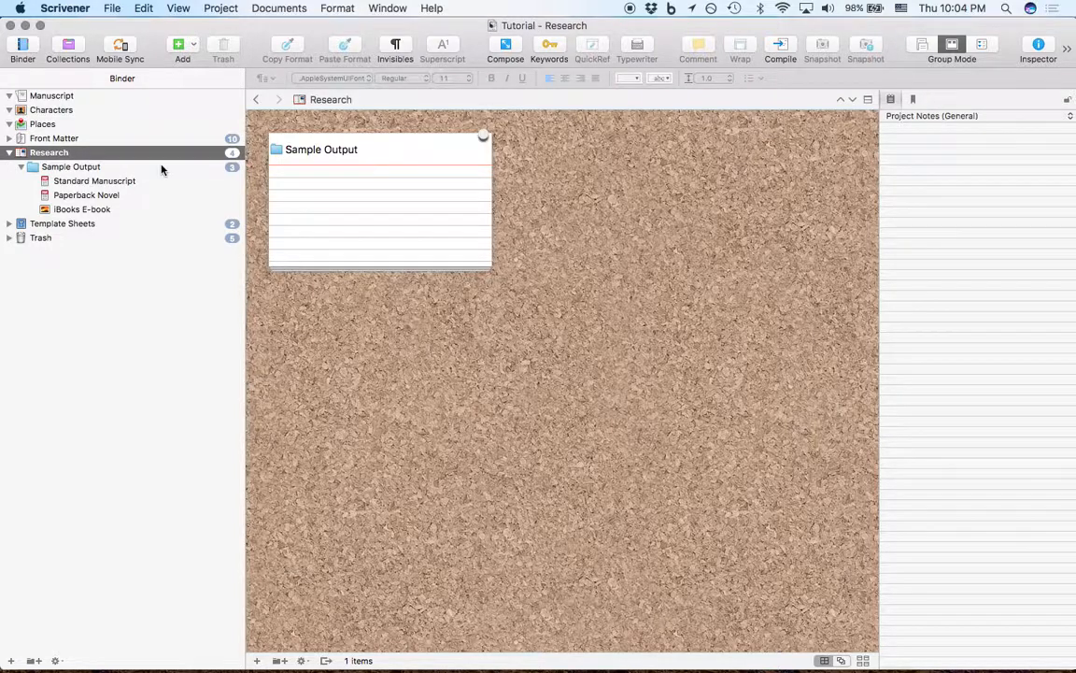
- Look through the Standard Manuscript, Paperback Novel and iBooks E-book samples in the Sample Output folder
left_click(90, 182)
left_click(88, 195)
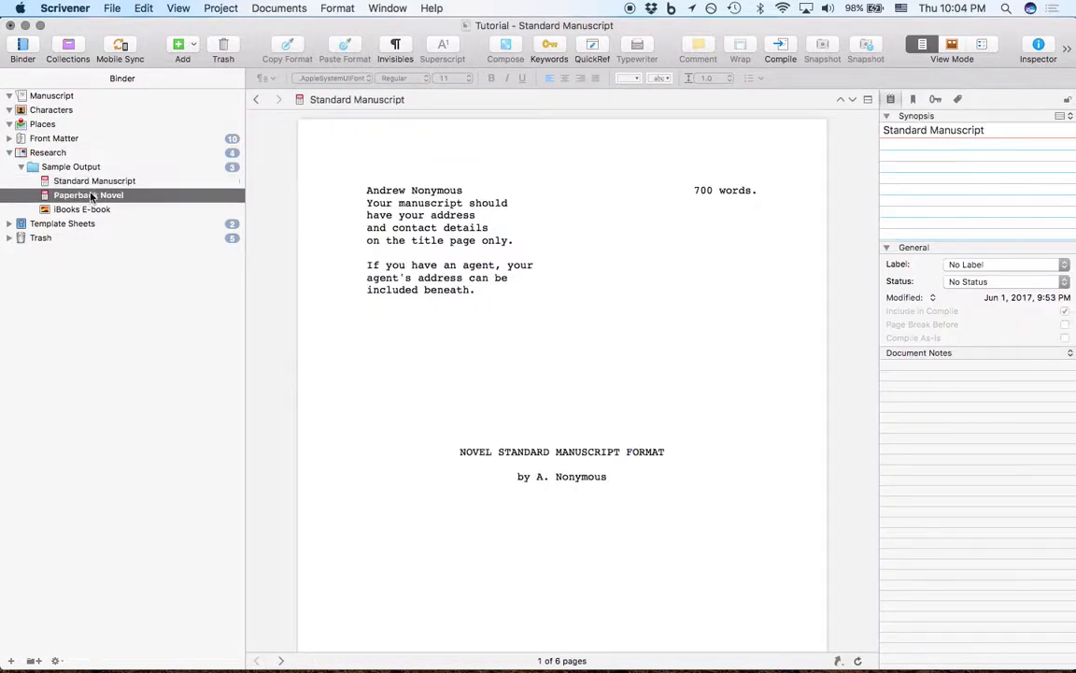
left_click(92, 208)
left_click(93, 180)
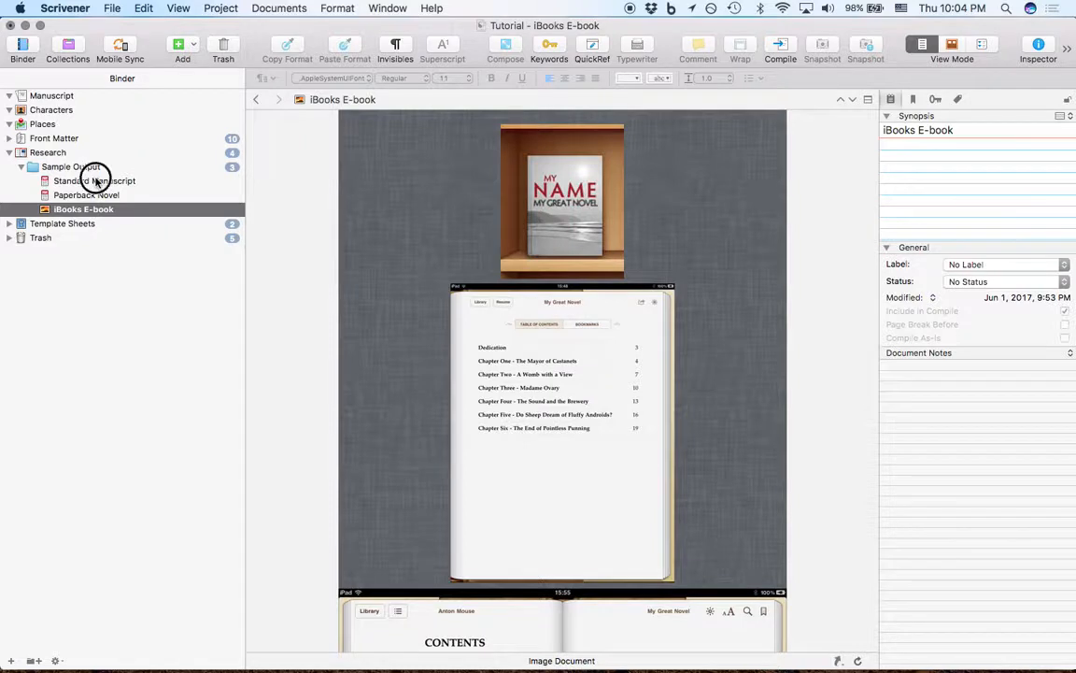
left_click(96, 196)
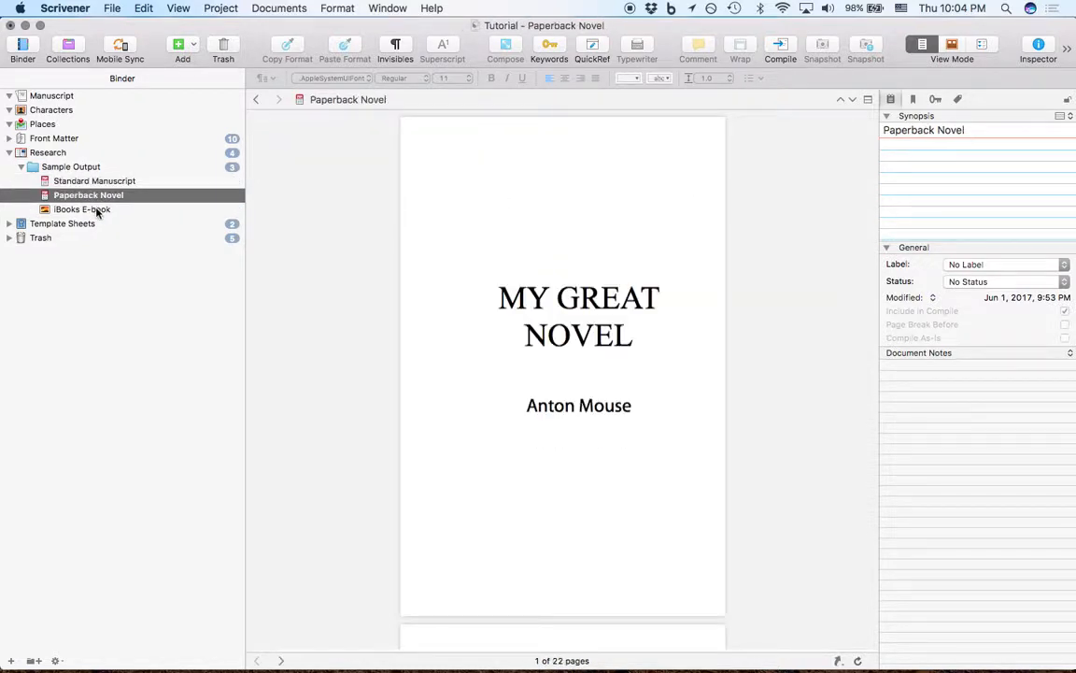
scroll(480, 332, "down", 15)
scroll(481, 333, "down", 20)
scroll(481, 333, "up", 20)
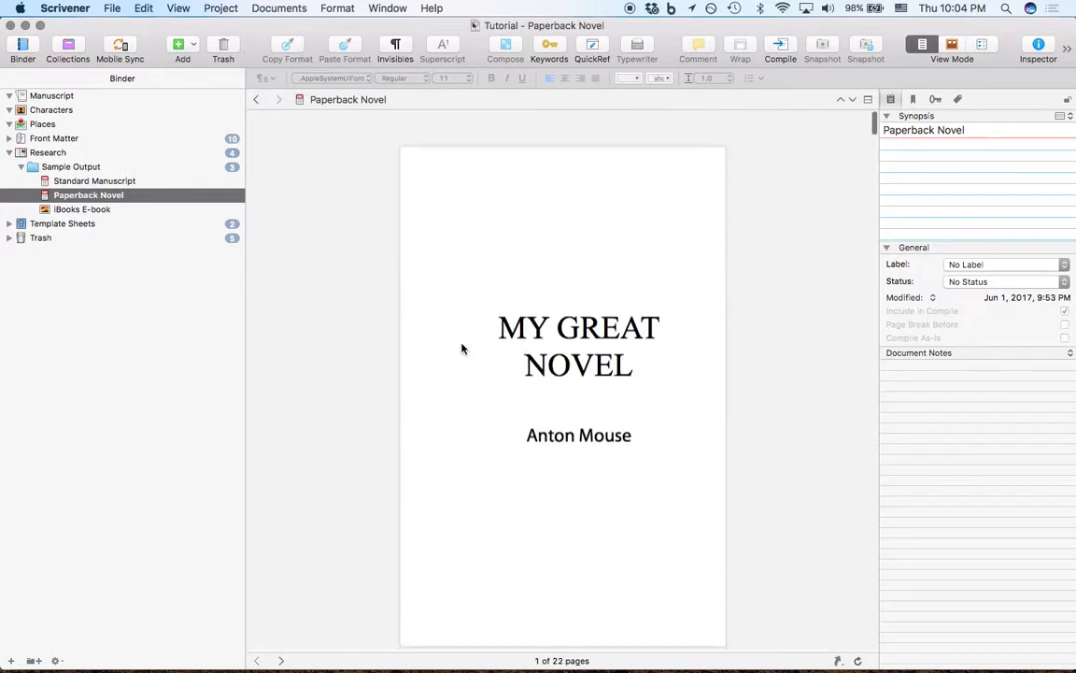
- Collapse the Sample Output folder and move it from Research to the Trash
left_click(69, 165)
left_click(21, 167)
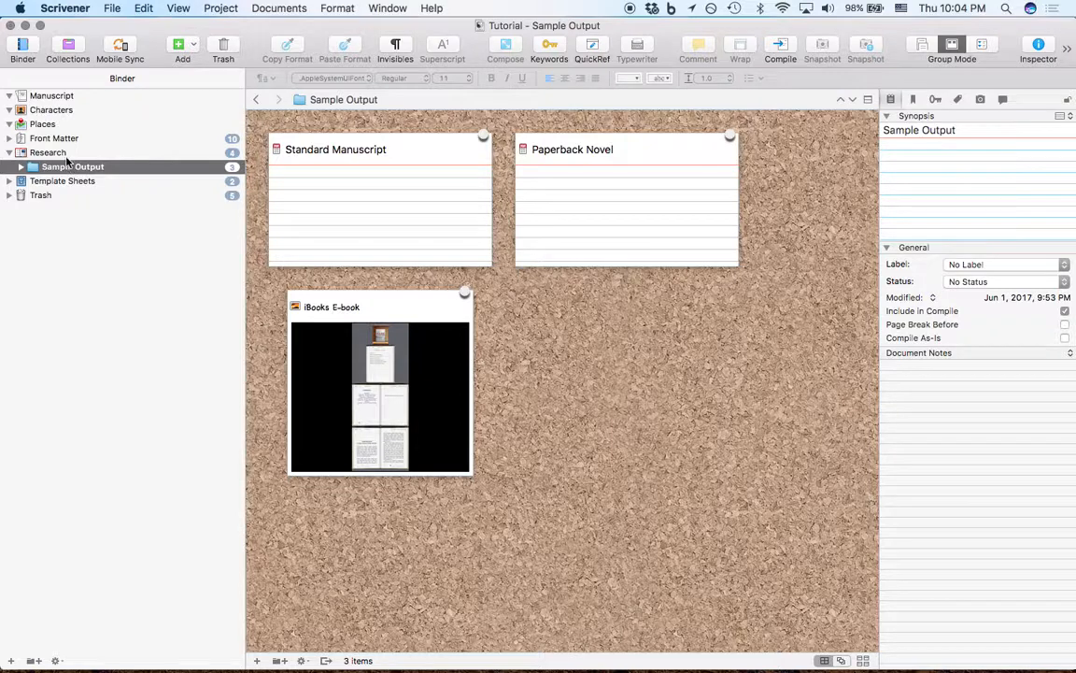
left_click(58, 152)
left_click(69, 166)
key("super+BackSpace")
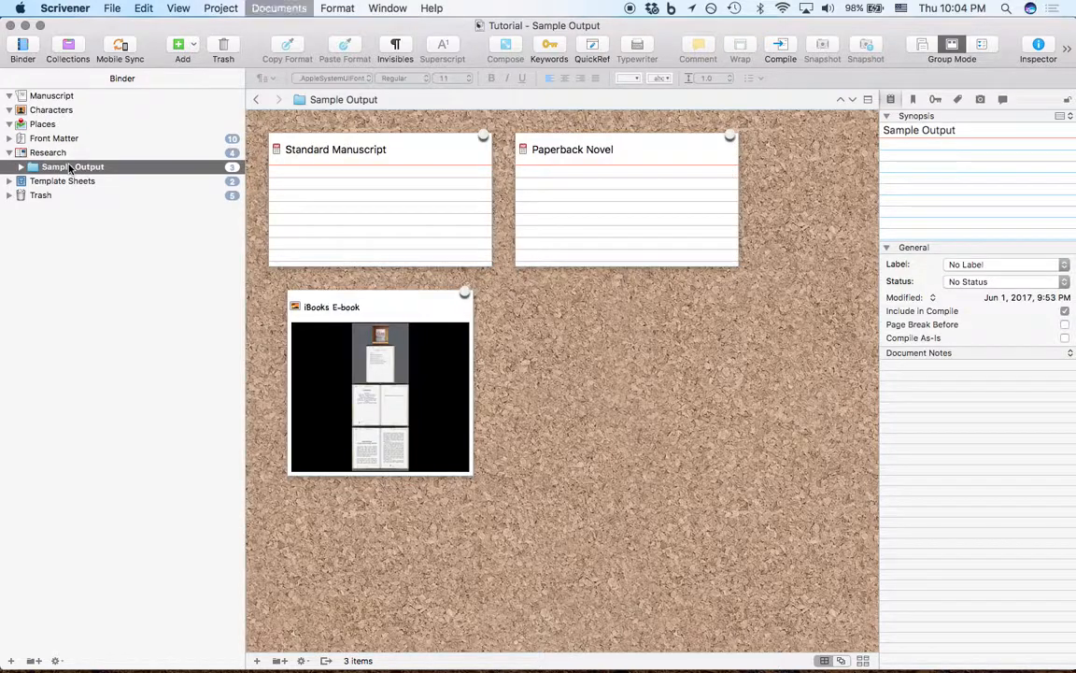
left_click(58, 154)
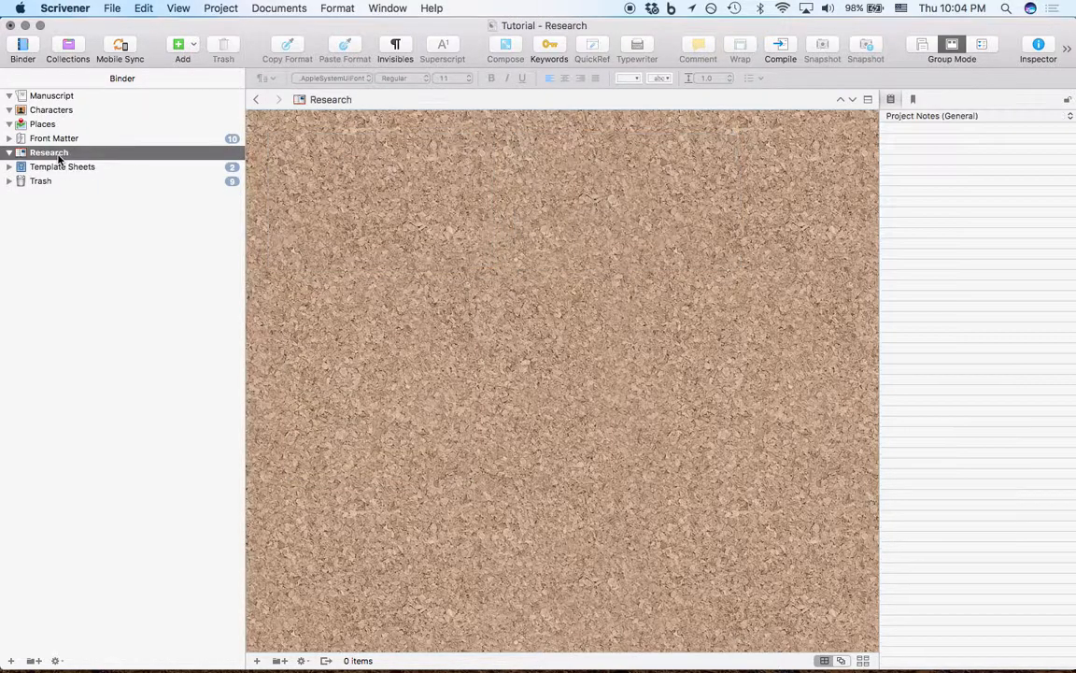
right_click(71, 157)
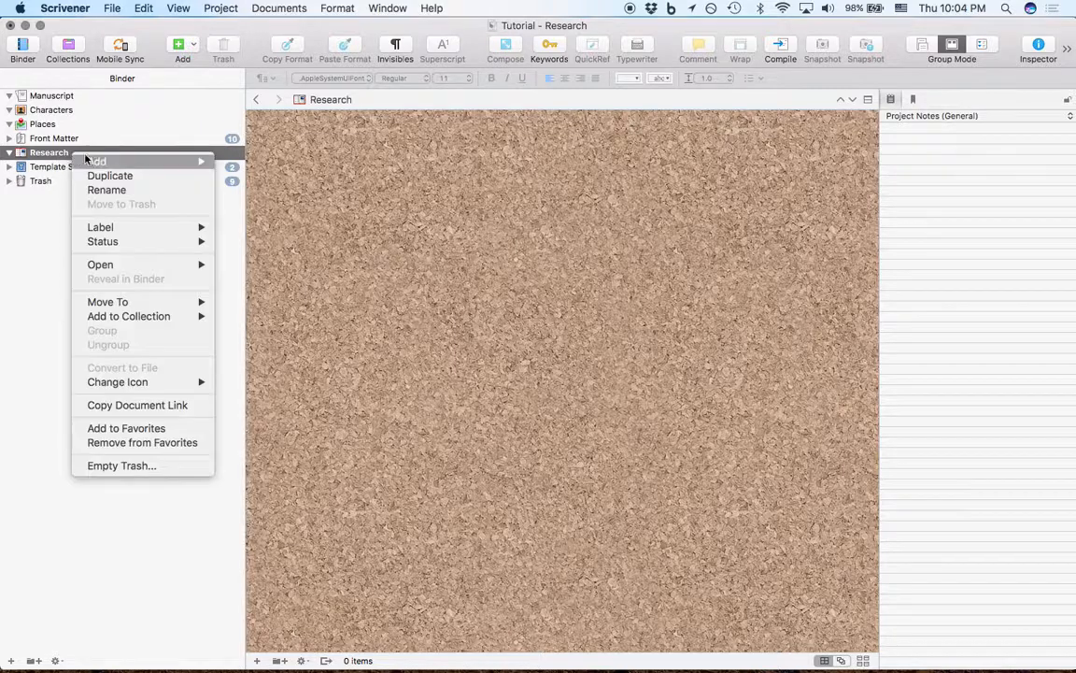
mouse_move(109, 161)
left_click(426, 344)
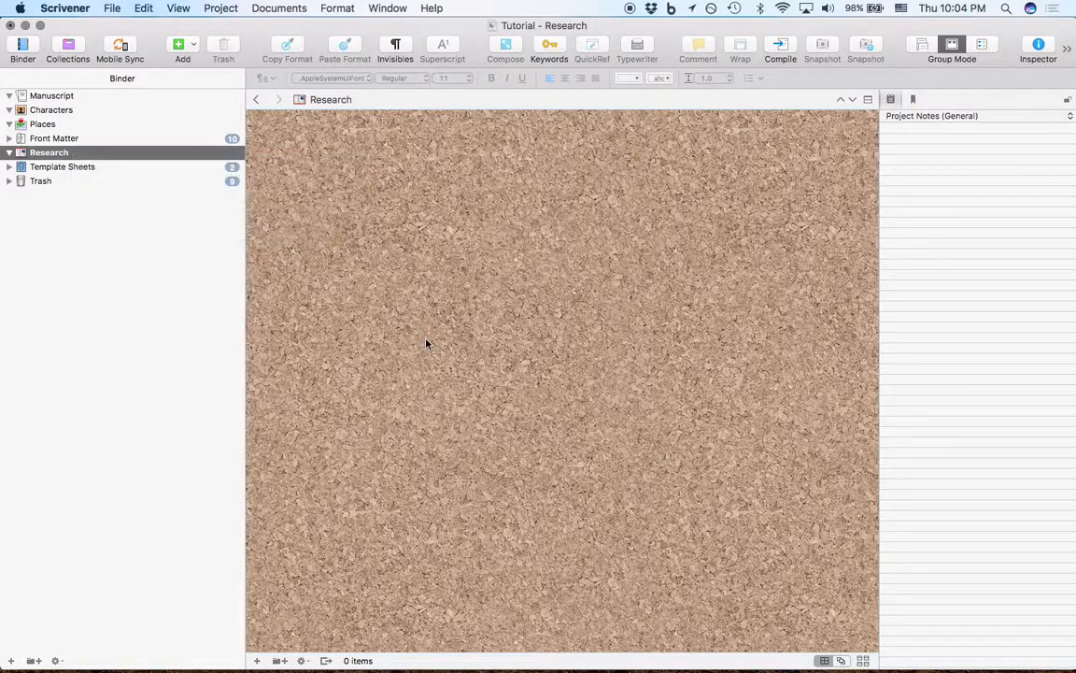
left_click(143, 7)
mouse_move(114, 8)
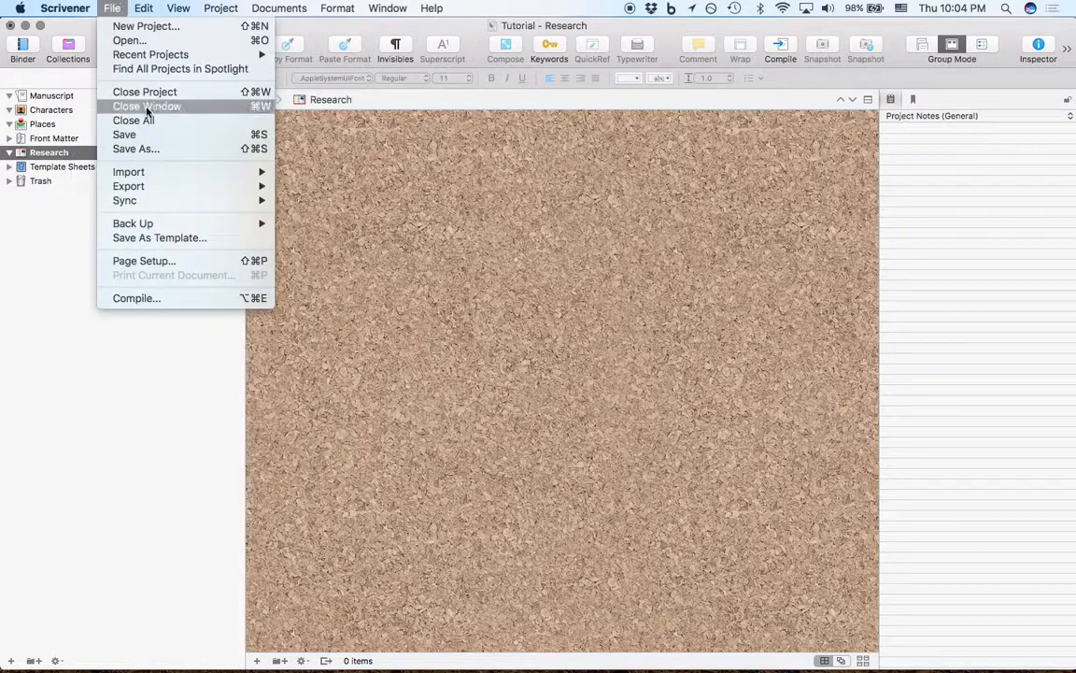
mouse_move(149, 172)
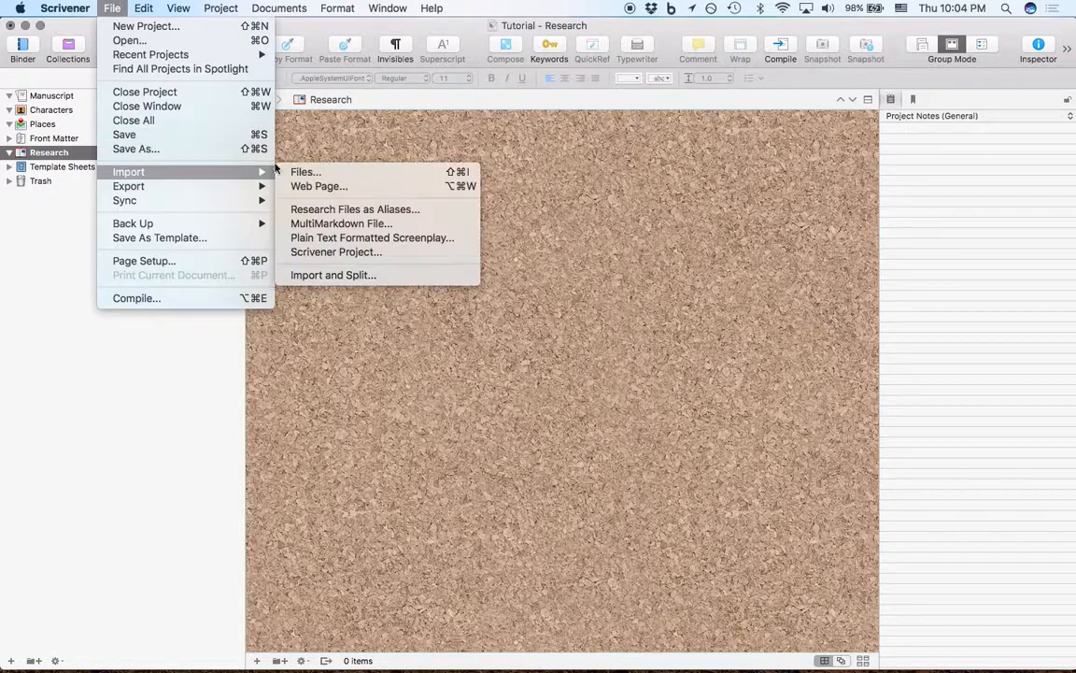
left_click(338, 186)
left_click(503, 94)
type("www.google.com")
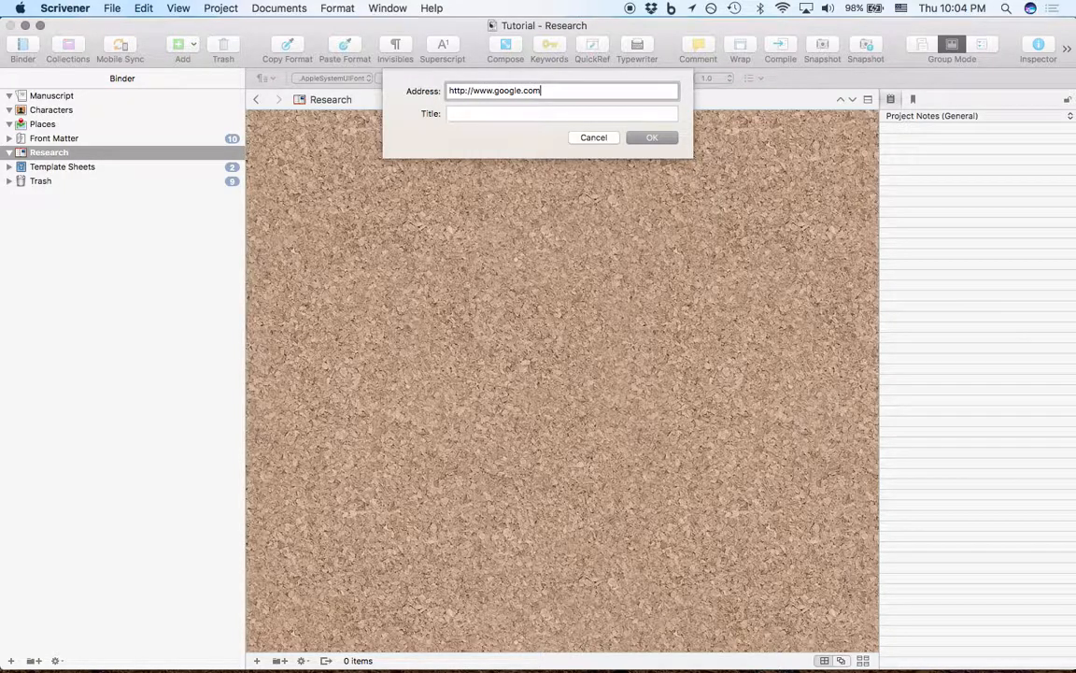
key("Return")
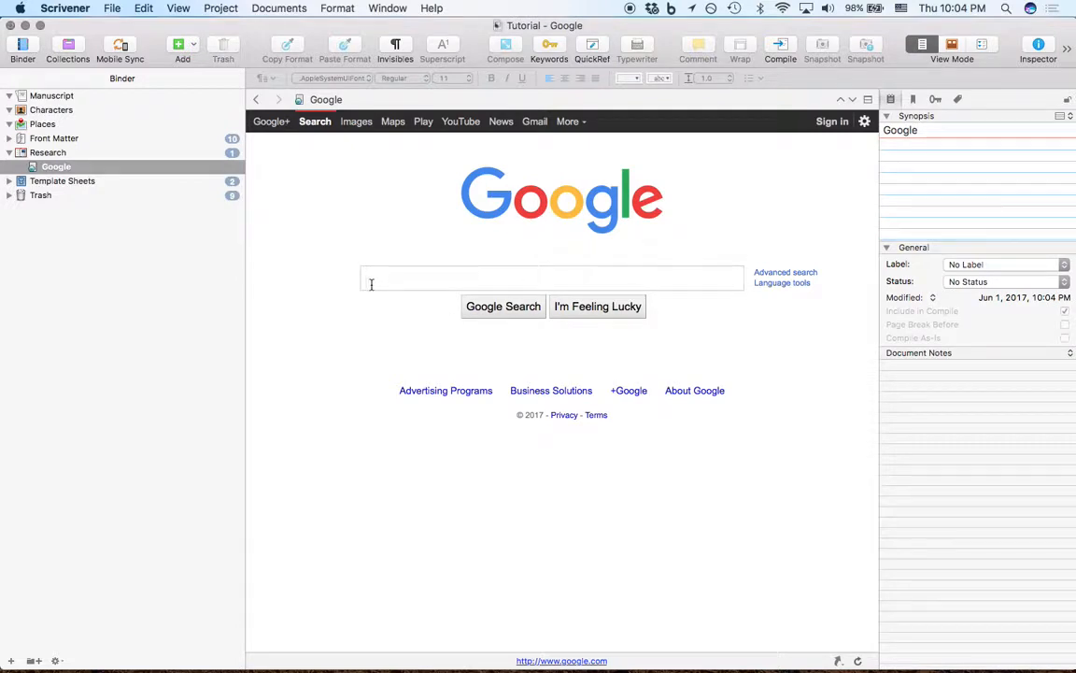
- Try the imported Google page by following its Maps link into Safari, and return to Scrivener
scroll(413, 387, "up", 1)
scroll(413, 388, "down", 2)
scroll(413, 388, "up", 2)
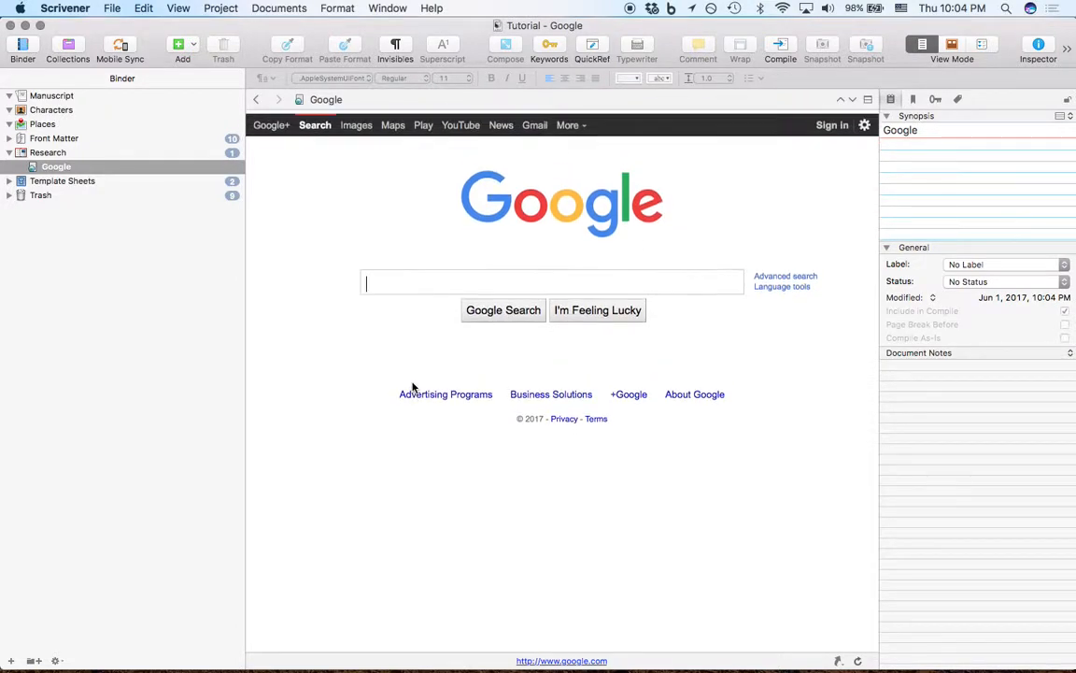
left_click(392, 123)
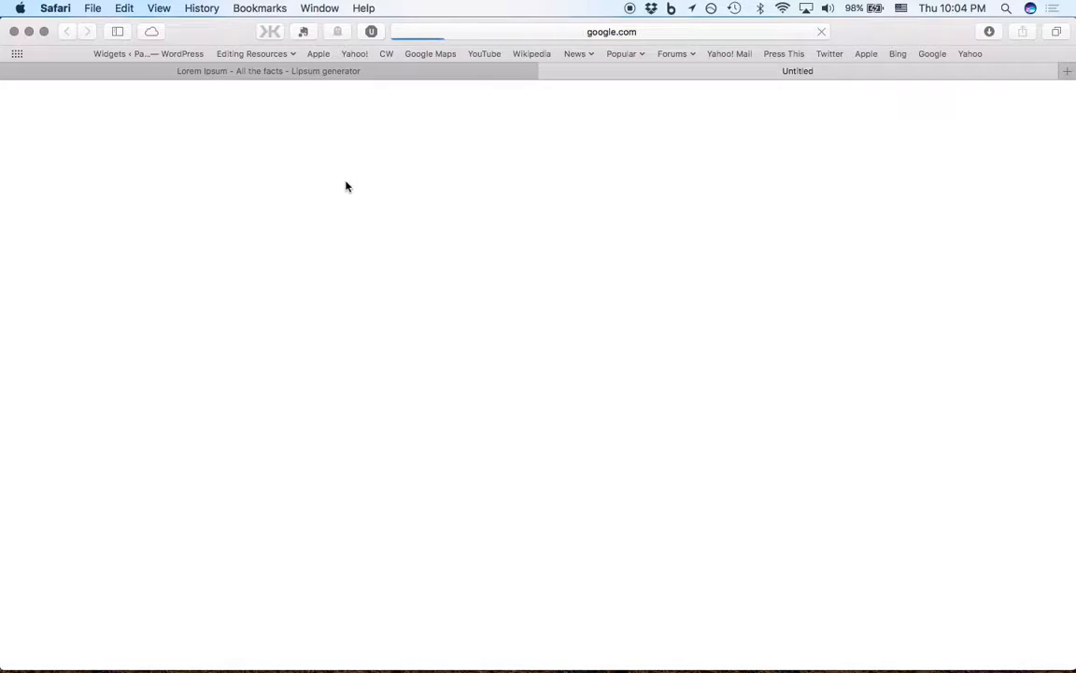
left_click(547, 72)
mouse_move(588, 665)
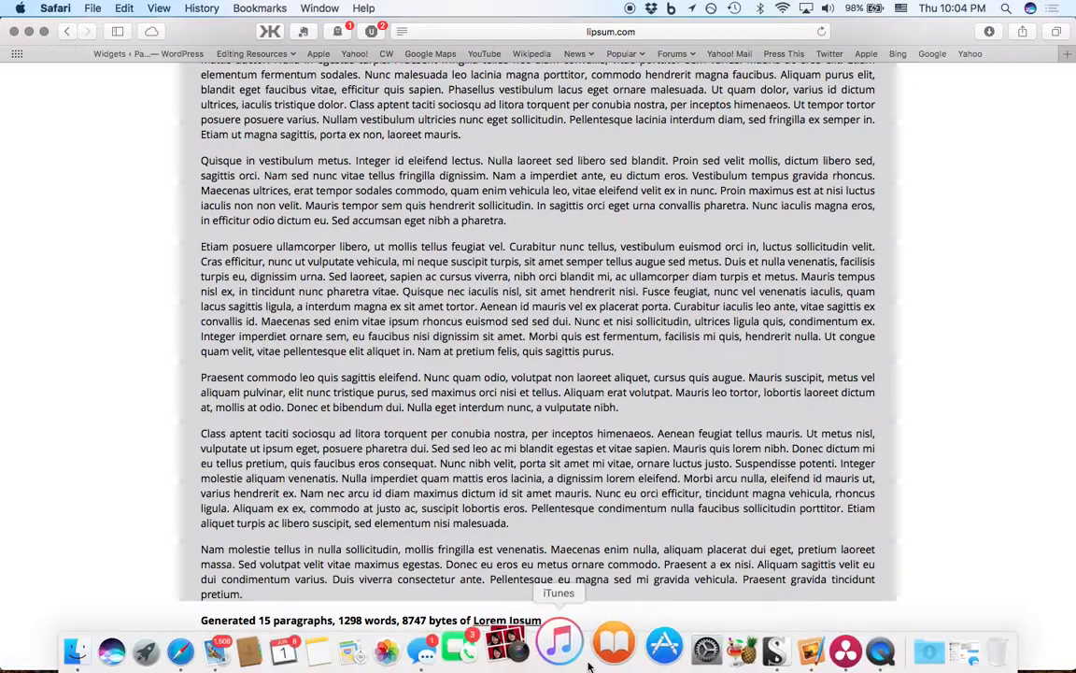
left_click(939, 651)
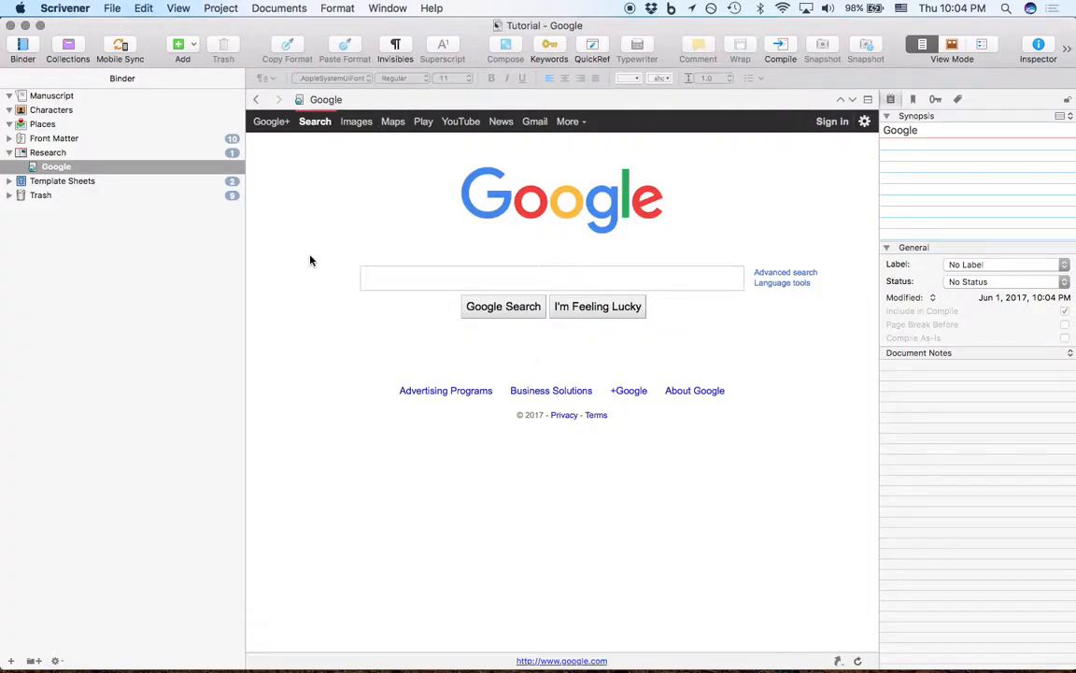
- Review the Research folder and its Google page in the binder, ending with Research on the corkboard
left_click(86, 227)
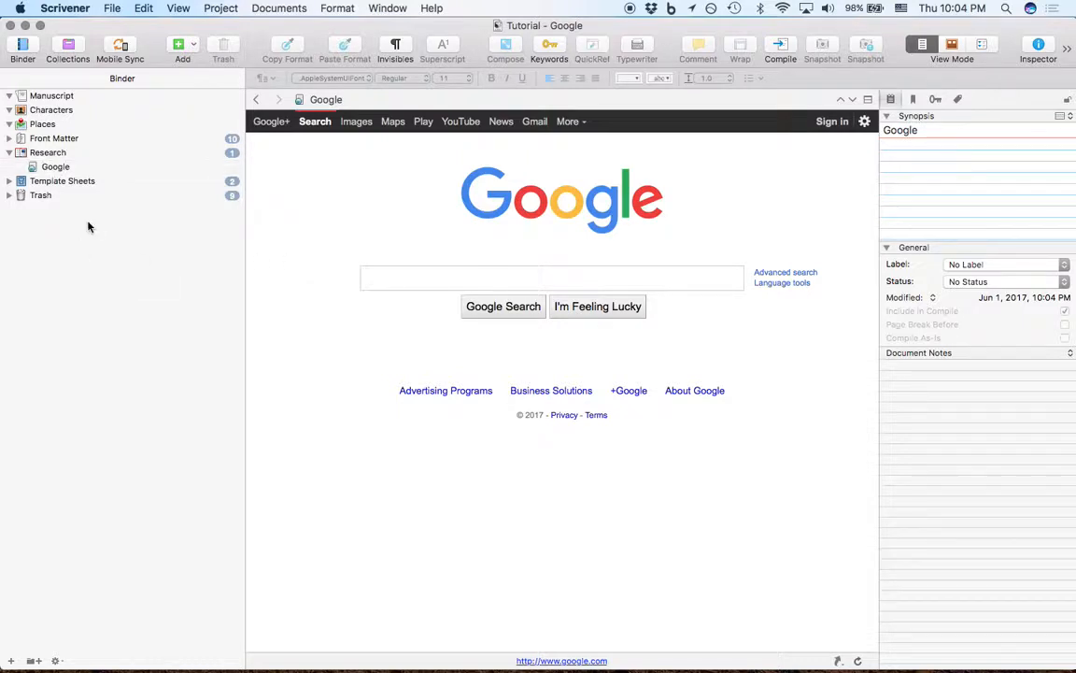
left_click(62, 153)
left_click(60, 167)
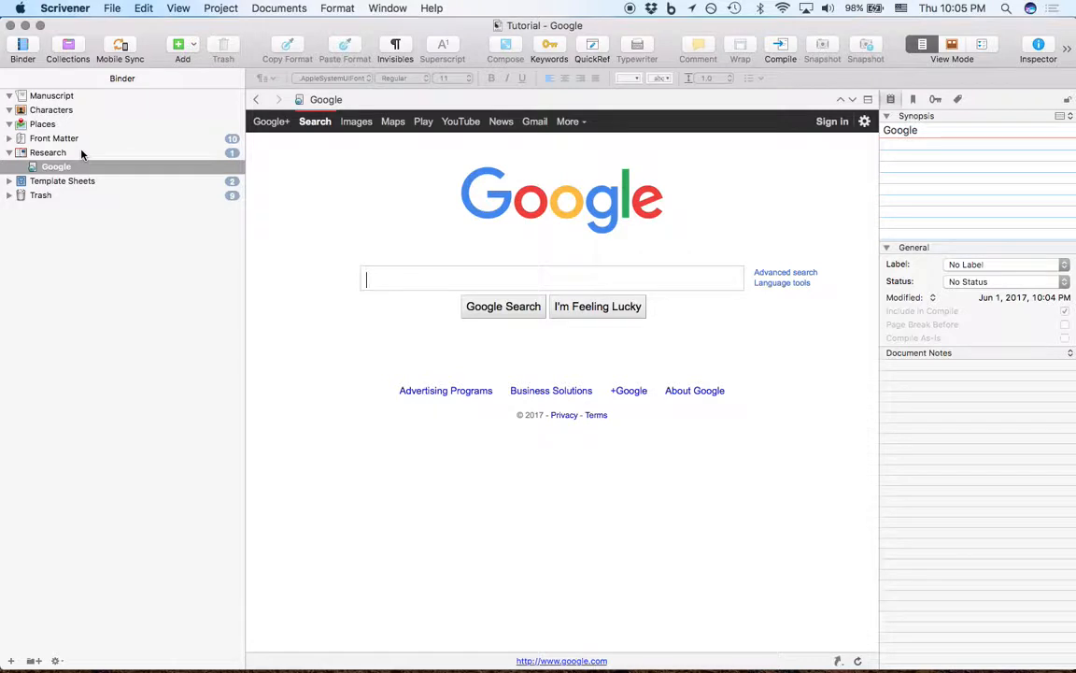
left_click(82, 153)
left_click(67, 180)
left_click(51, 152)
left_click(58, 168)
left_click(49, 152)
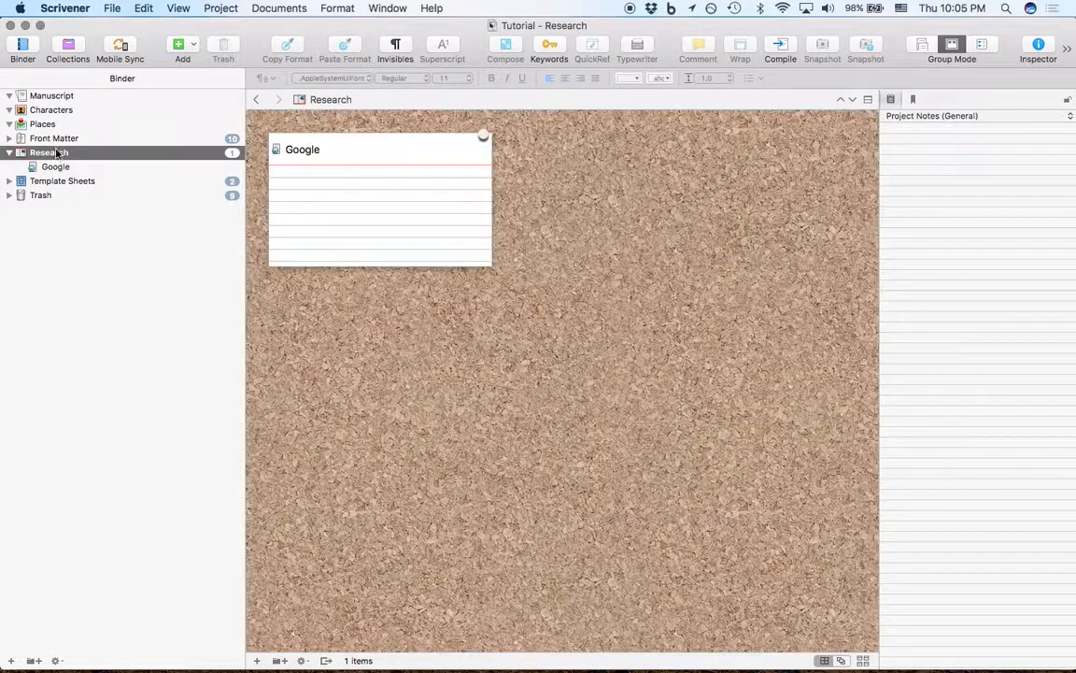
- Add a new folder with the default name inside the Research folder
right_click(58, 152)
mouse_move(110, 159)
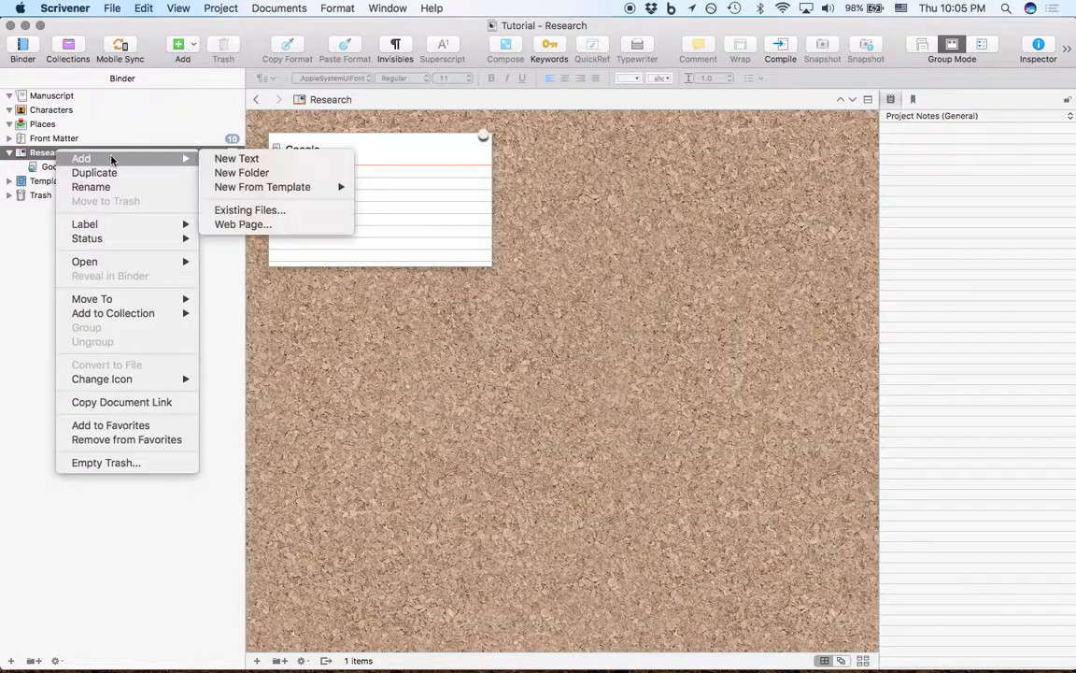
left_click(221, 172)
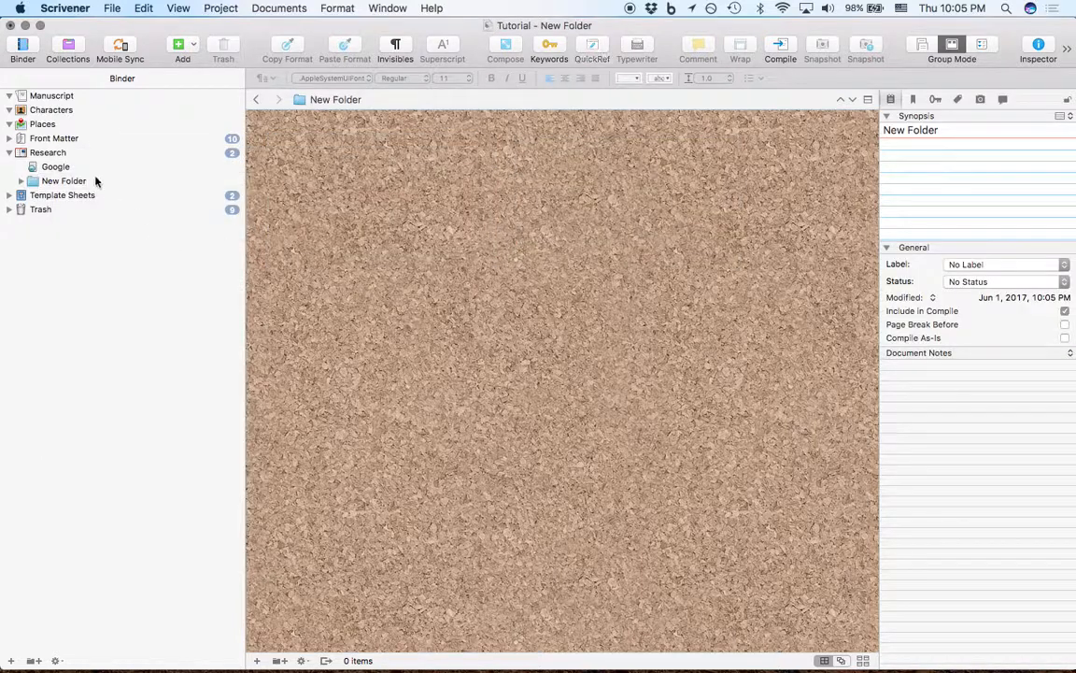
- Add a new untitled text document to the Research folder and display the folder's cards on the corkboard
left_click(56, 154)
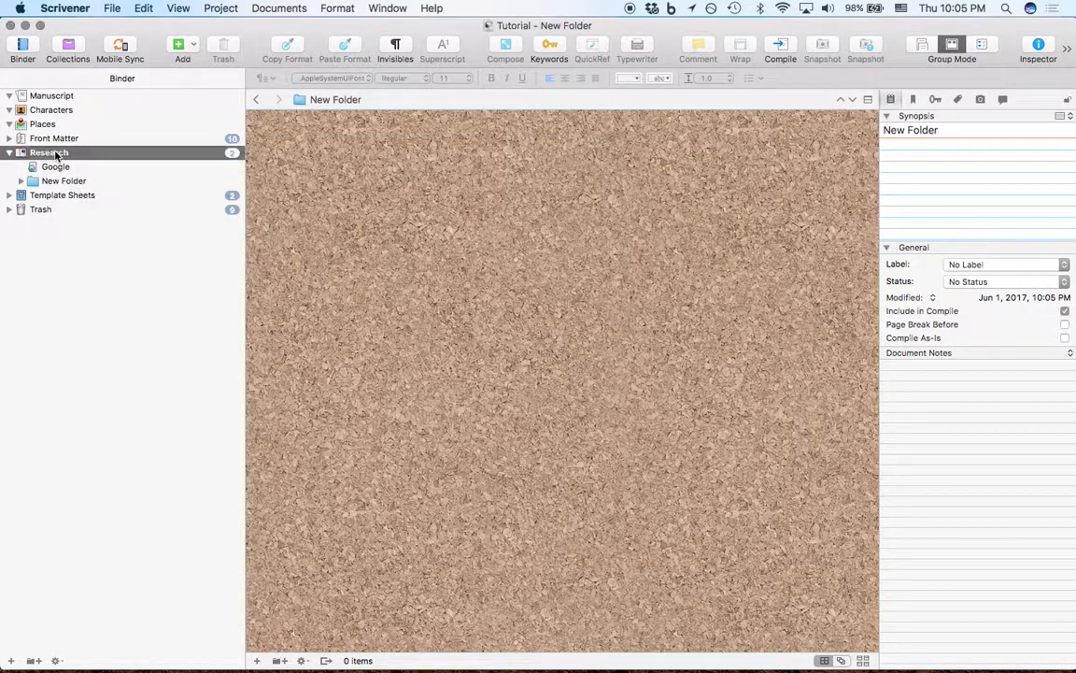
right_click(118, 155)
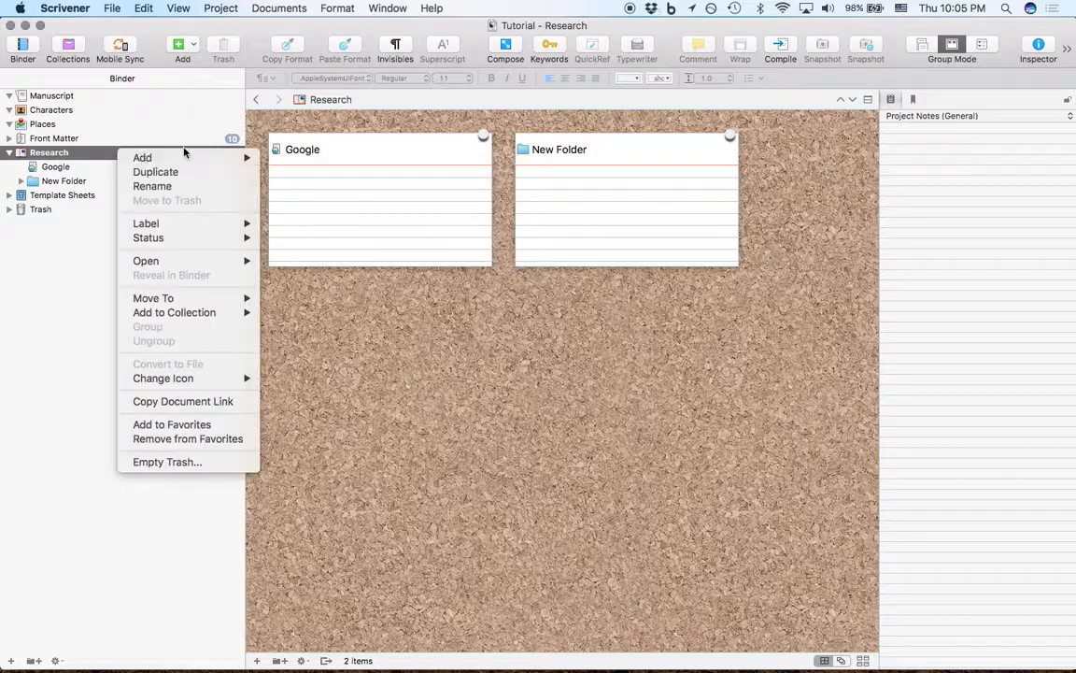
mouse_move(252, 157)
left_click(288, 157)
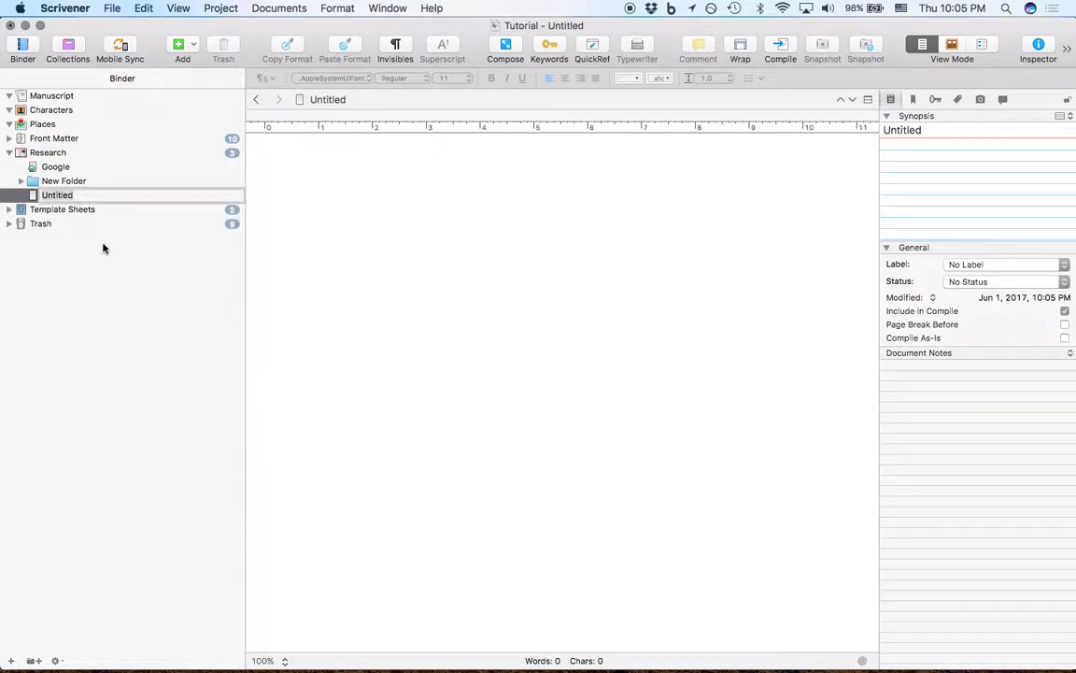
left_click(58, 154)
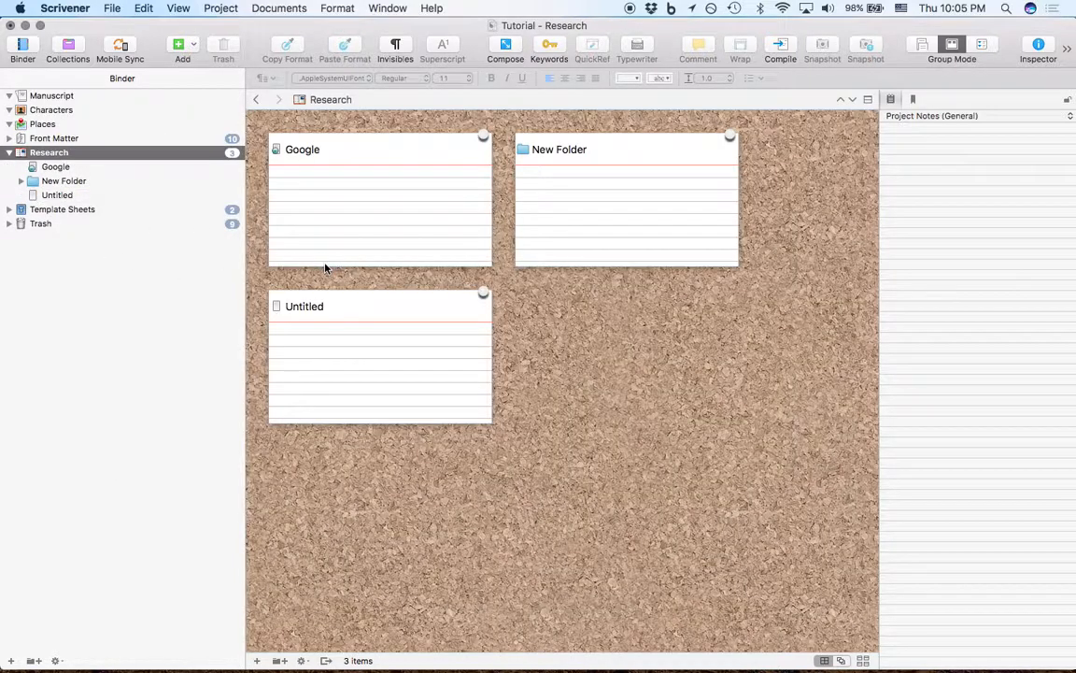
left_click(600, 395)
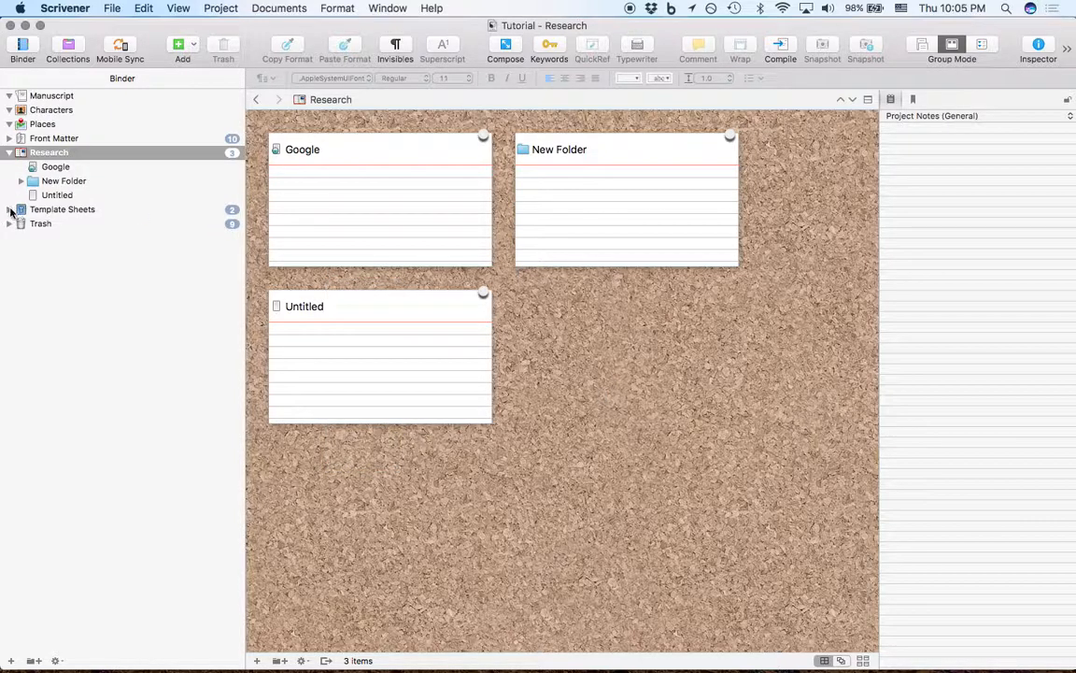
- Examine the Character Sketch and Setting Sketch templates in Template Sheets, and open the Characters folder
left_click(10, 211)
left_click(64, 211)
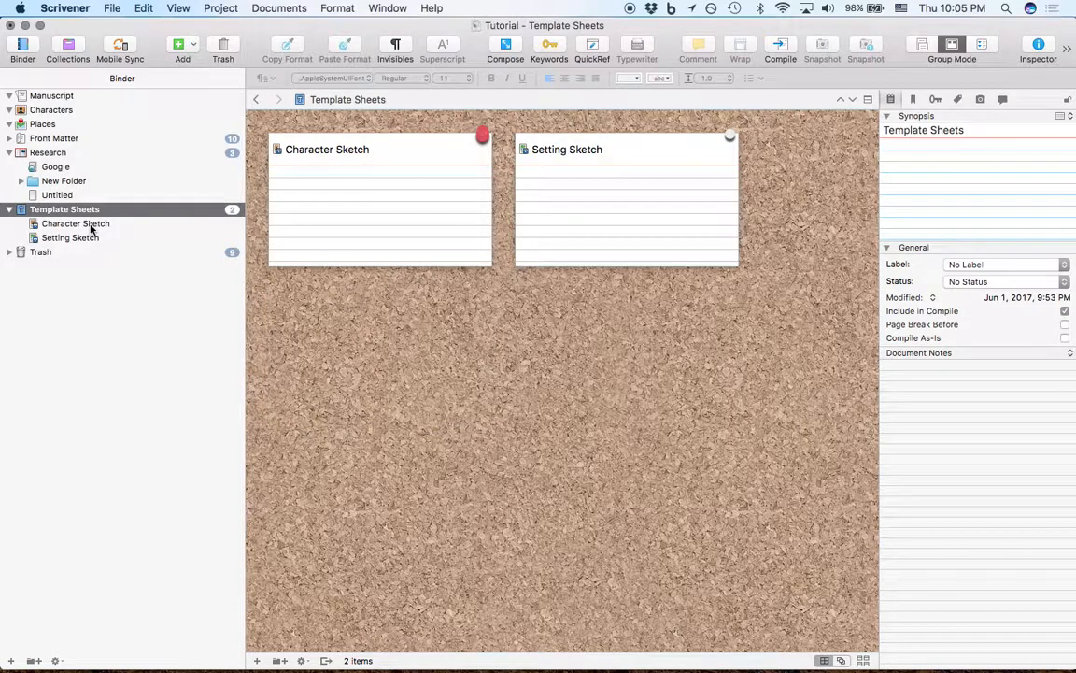
left_click(85, 225)
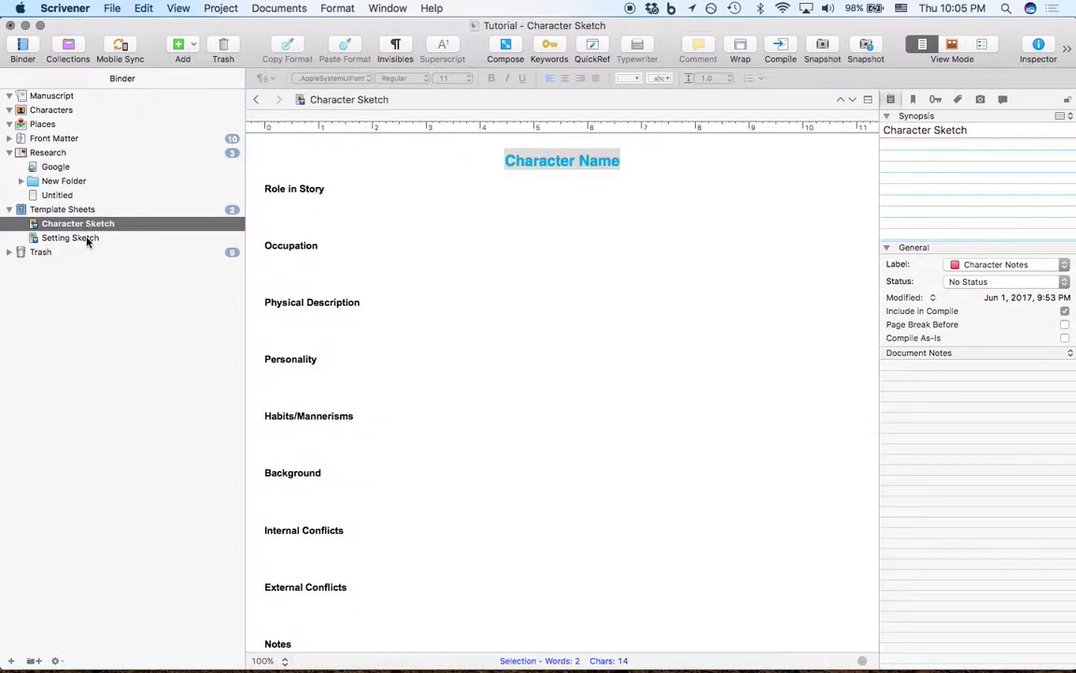
left_click(87, 239)
left_click(89, 225)
scroll(385, 384, "down", 2)
scroll(385, 384, "up", 4)
scroll(355, 280, "down", 1)
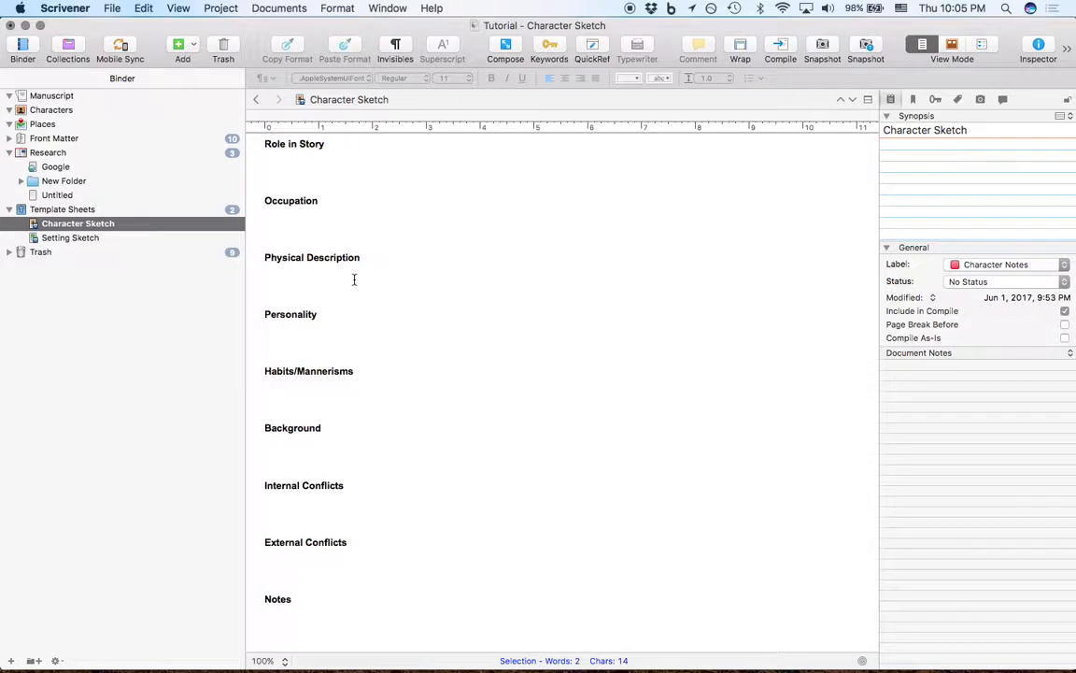
scroll(354, 280, "up", 2)
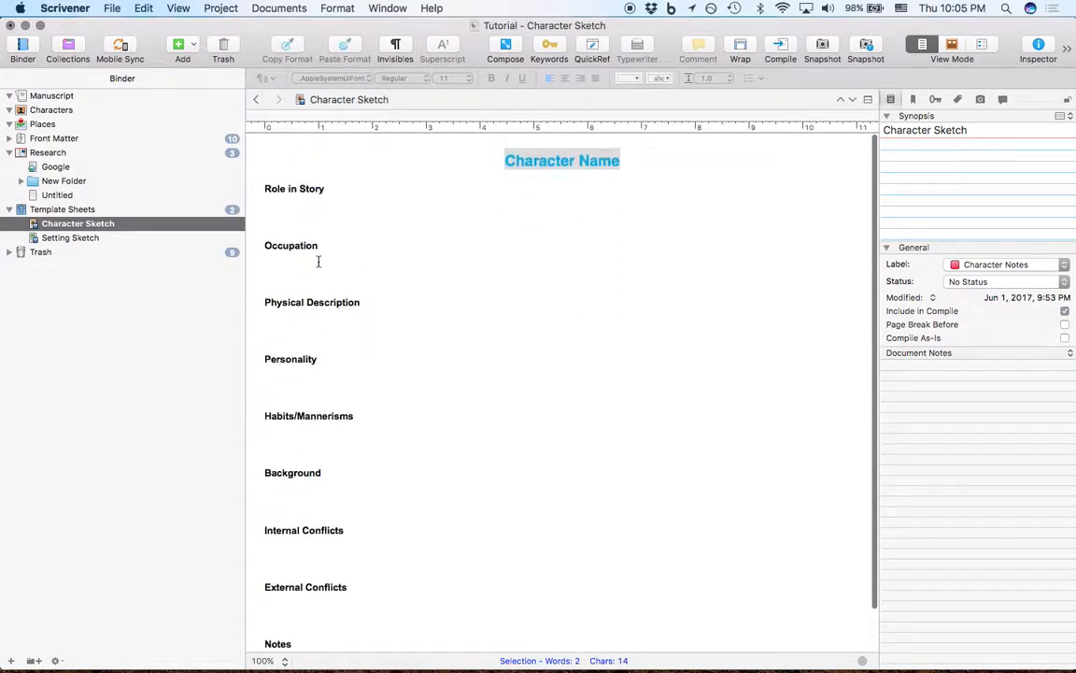
left_click(113, 237)
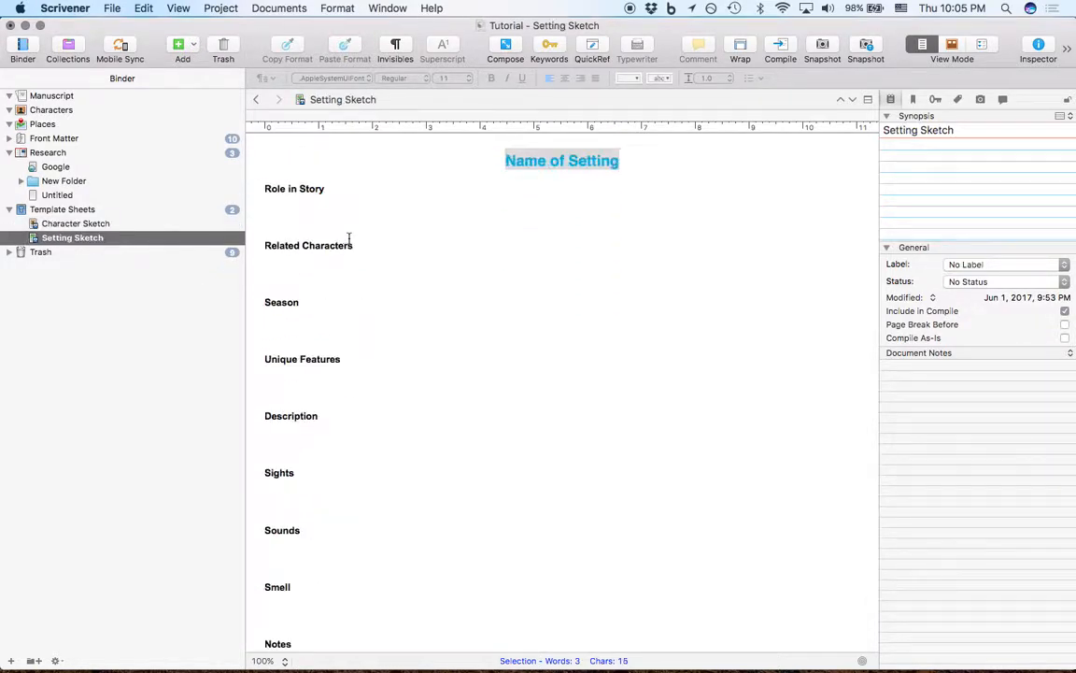
left_click(70, 112)
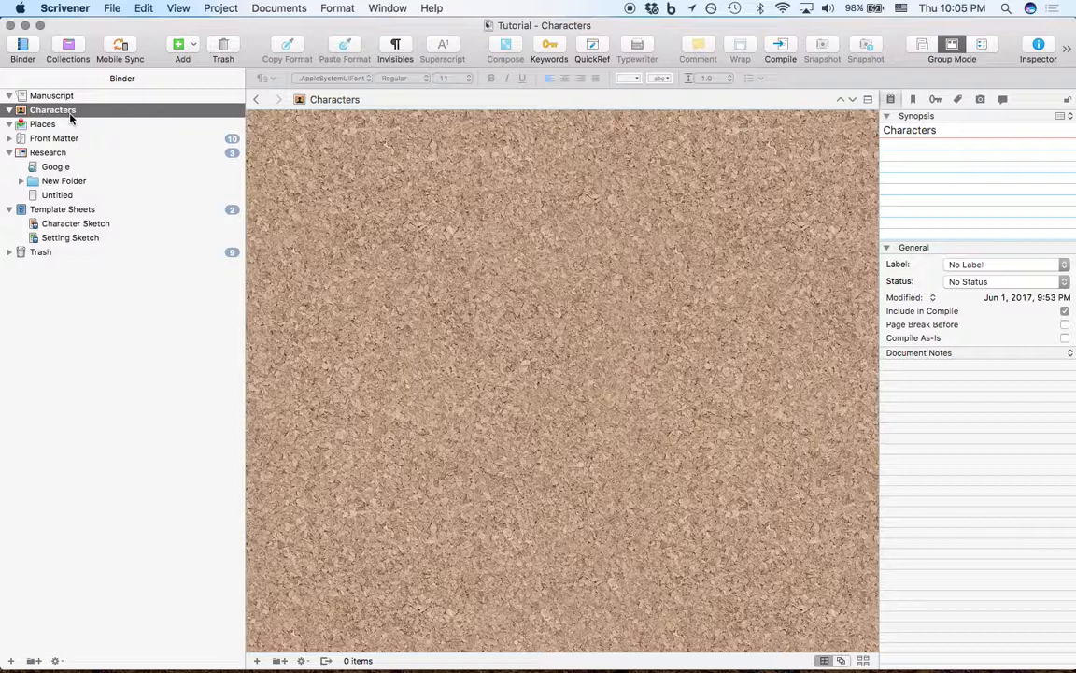
- Add a new text document named "Scene Sketch" to the Template Sheets folder
left_click(65, 210)
right_click(80, 212)
mouse_move(108, 214)
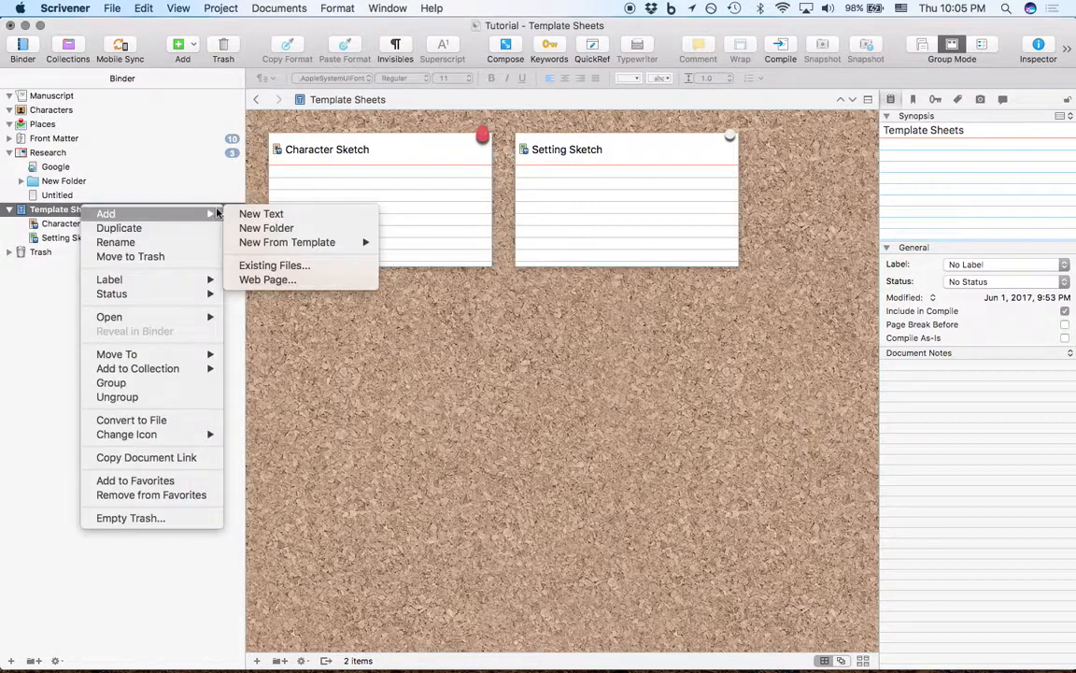
left_click(245, 215)
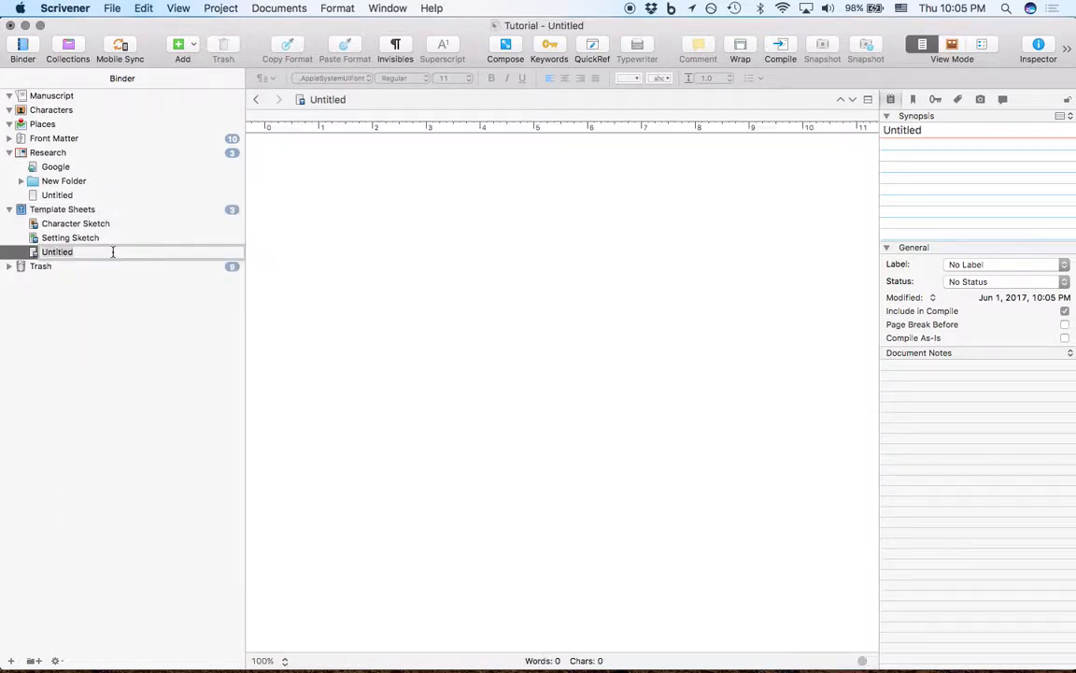
type("Scene Sket")
type("ch")
key("Return")
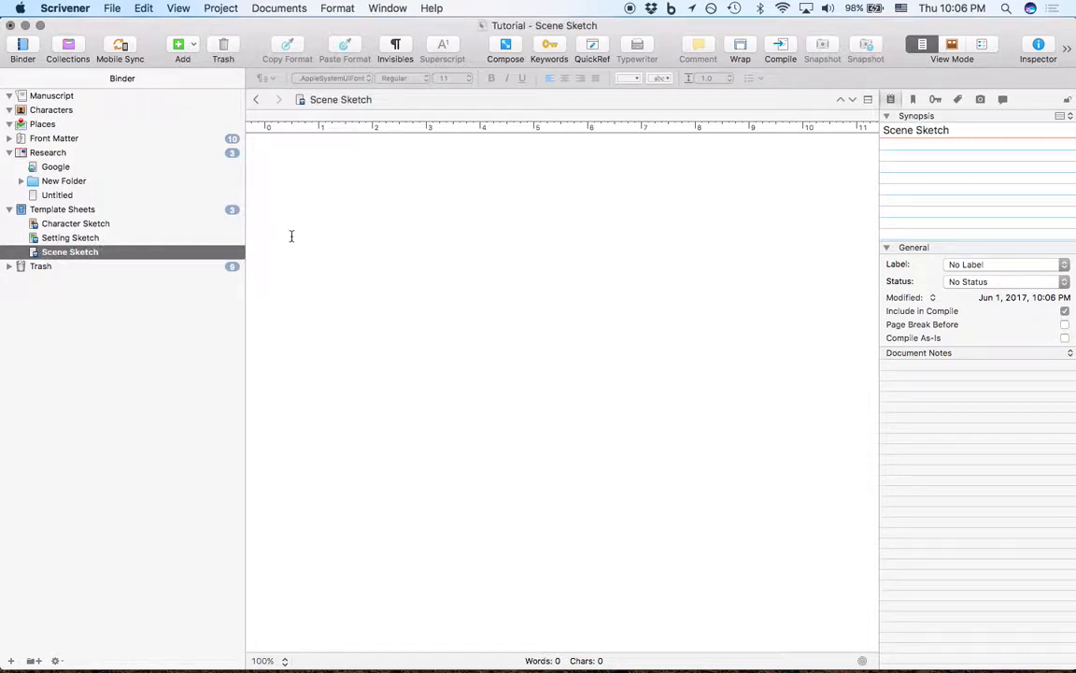
- Show the Template Sheets folder's documents as index cards on the corkboard
left_click(951, 44)
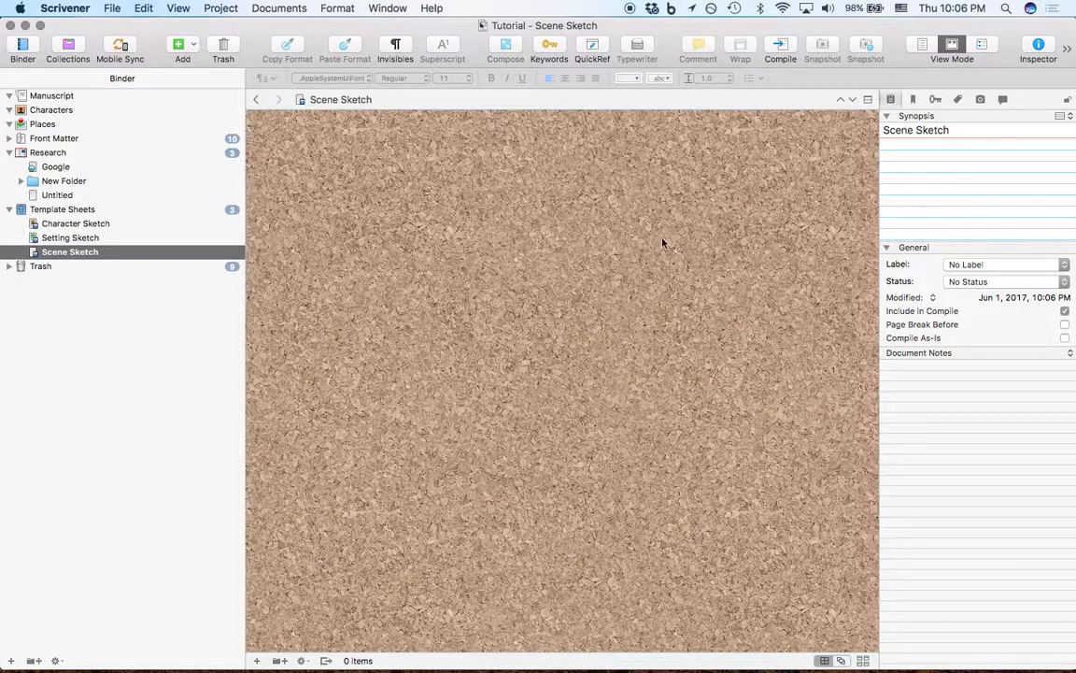
left_click(82, 212)
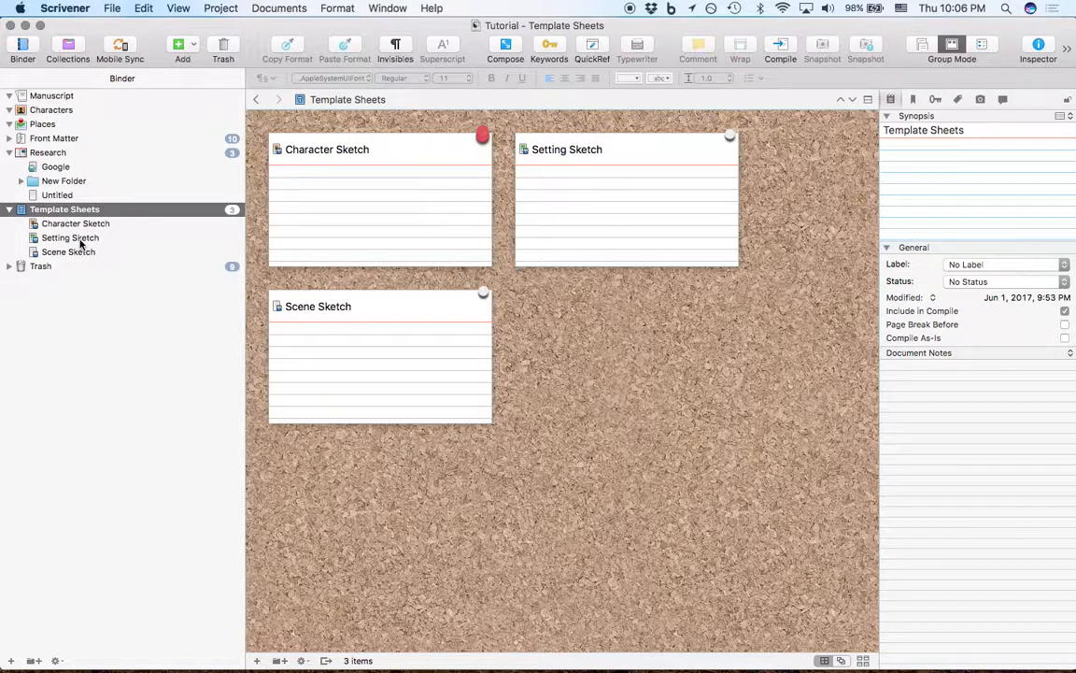
scroll(113, 206, "up", 3)
- Fill the Scene Sketch card's synopsis with the lines "GOAL:", "OBSTACLE:", "RESPONSE:" and, after a blank line, "EMOTION: +/-"
left_click(943, 175)
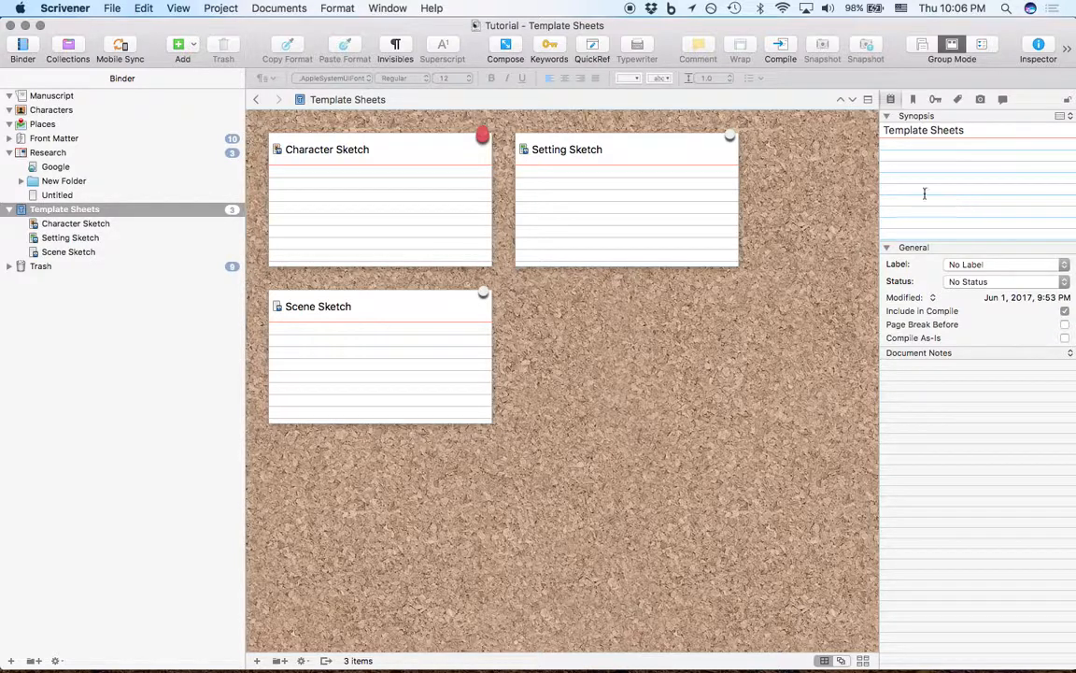
left_click(377, 307)
left_click(974, 162)
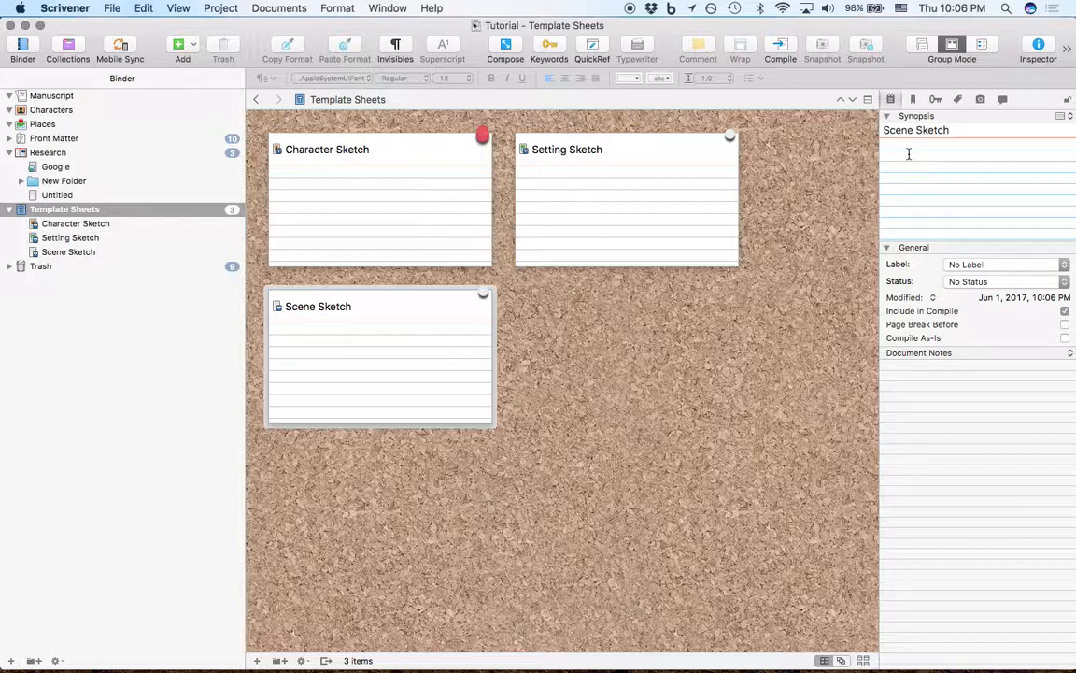
type("GOAL: OBSTACLE:RSSPONSE:")
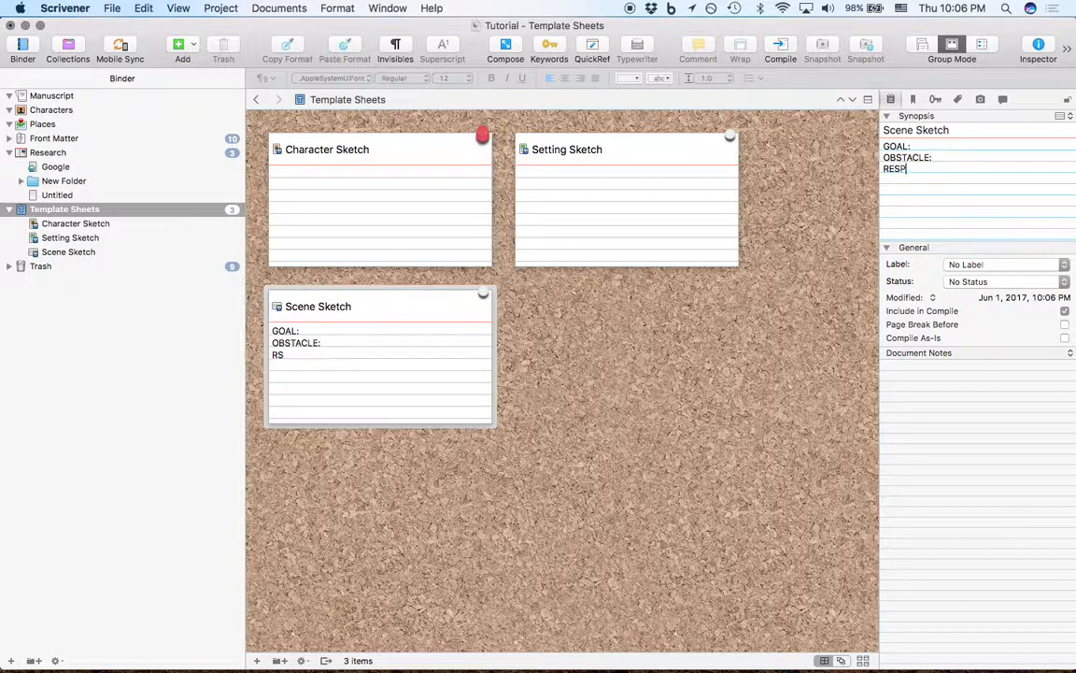
key("Return")
type("EMOTIONAL")
key("BackSpace")
key("BackSpace")
type(": ")
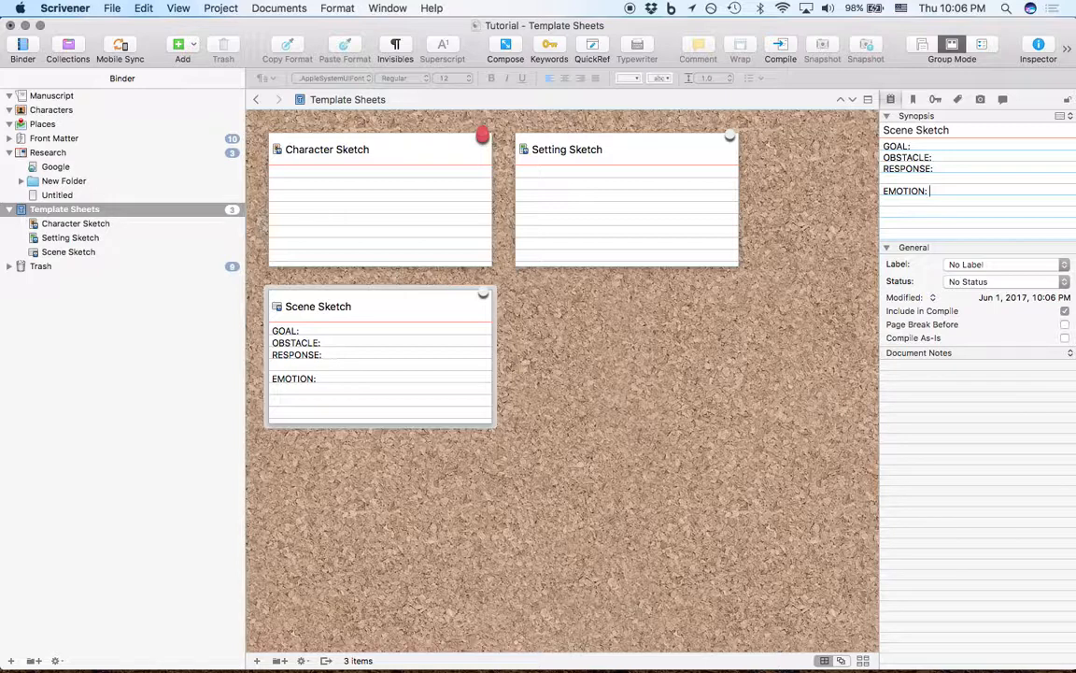
type("+/-")
left_click(379, 448)
left_click(343, 366)
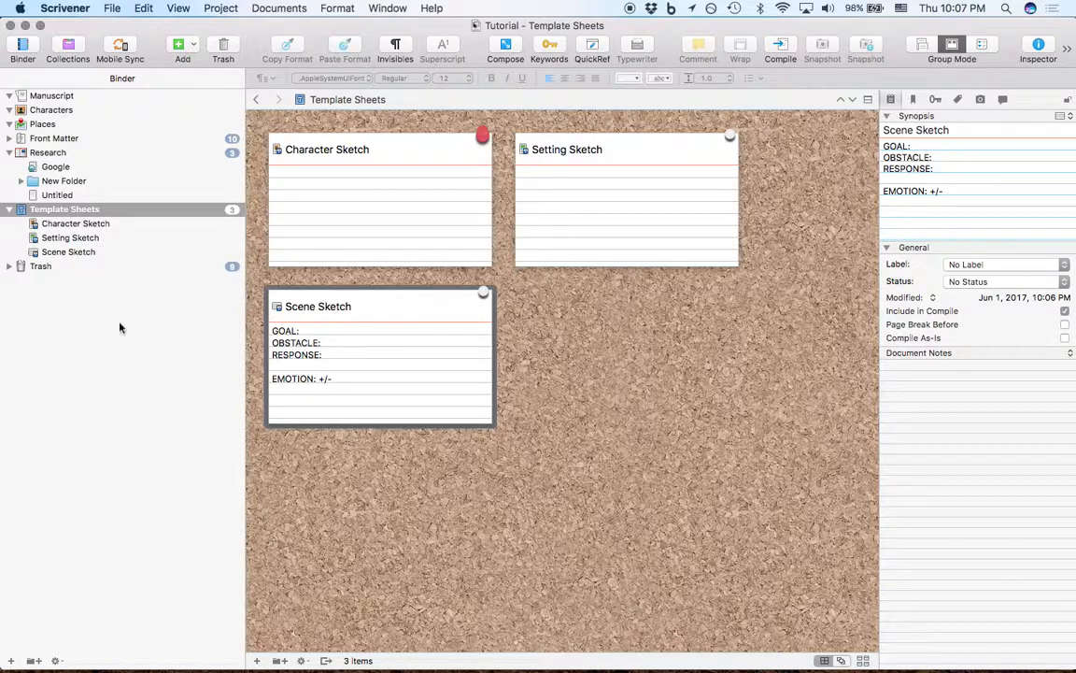
- Look through the Trash contents in the binder and on the corkboard, leaving Trash collapsed
left_click(9, 267)
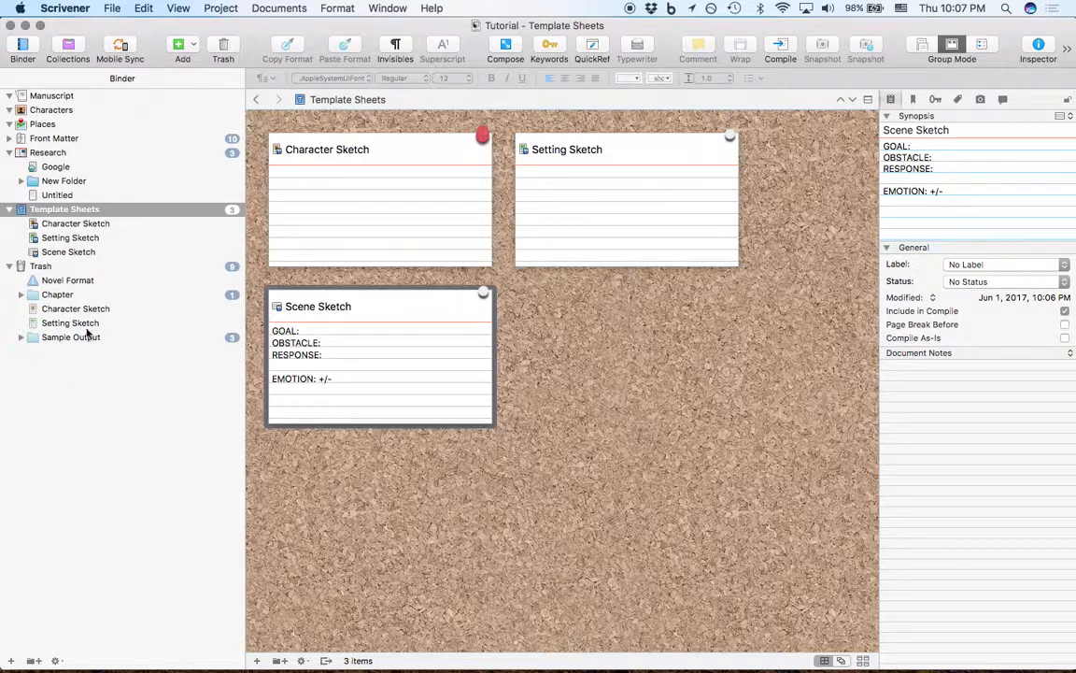
left_click(9, 267)
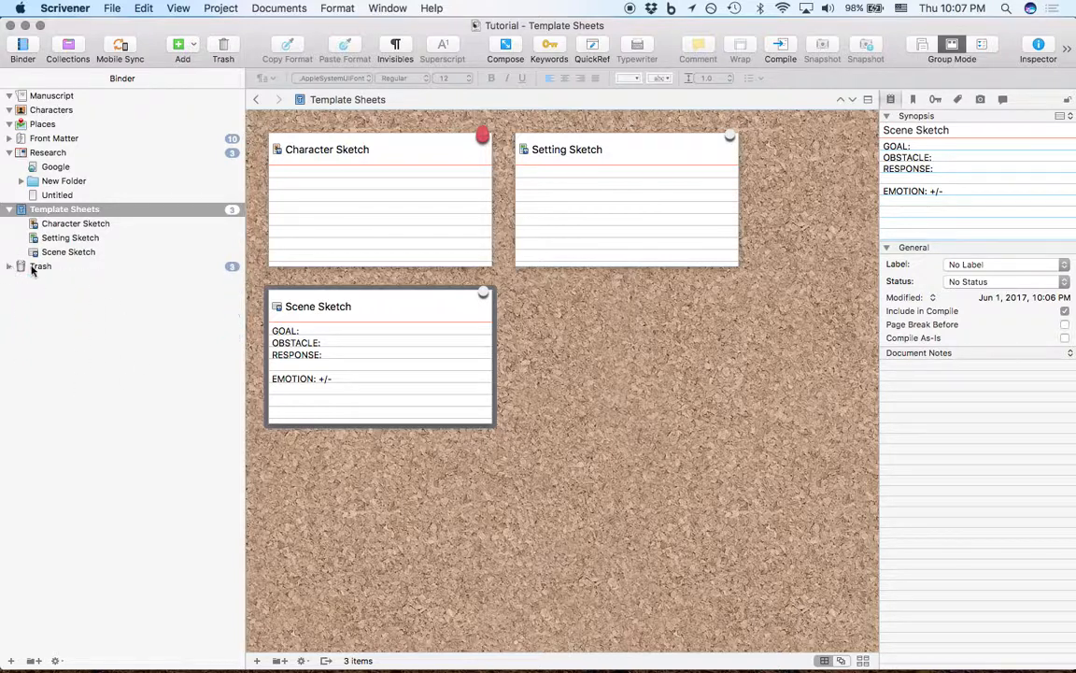
left_click(33, 267)
left_click(9, 267)
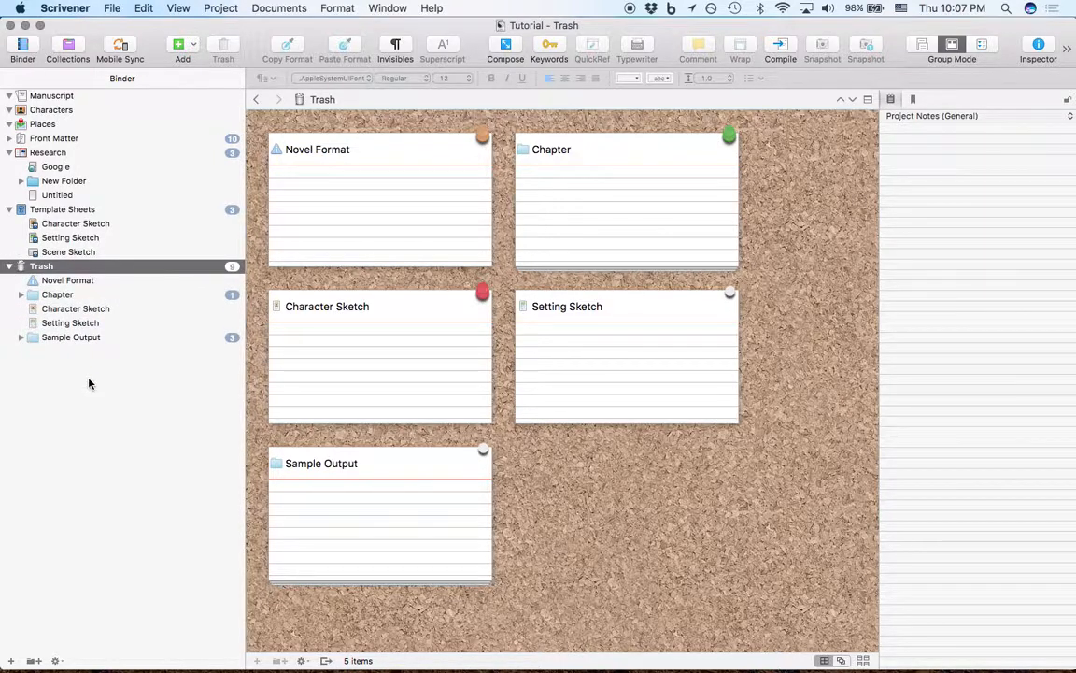
left_click(8, 267)
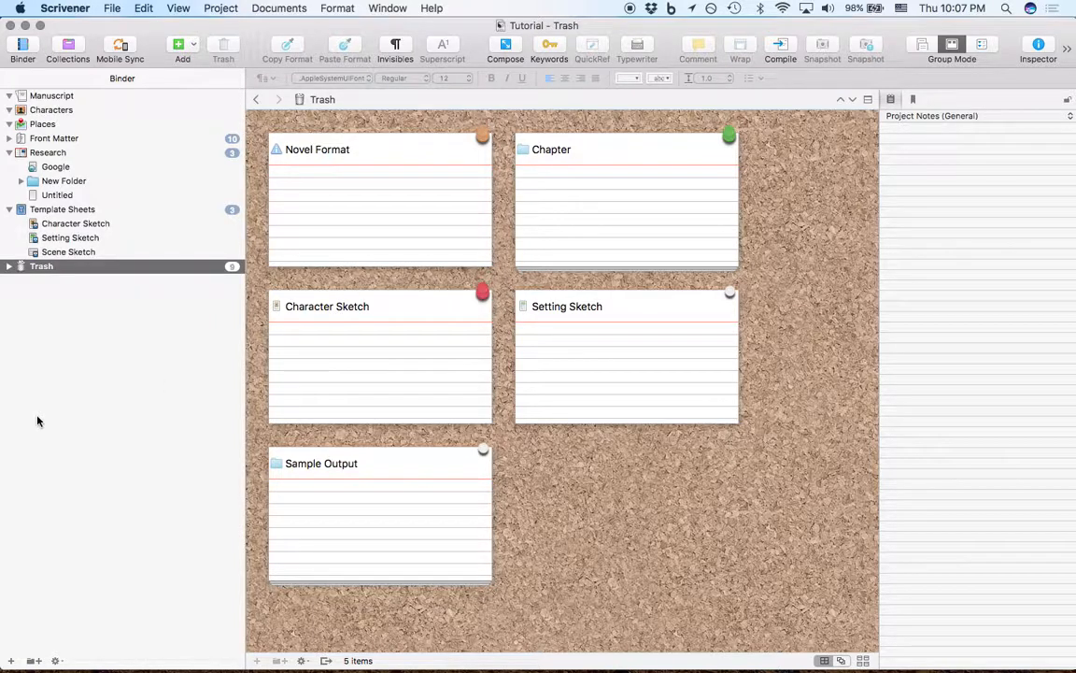
left_click(9, 266)
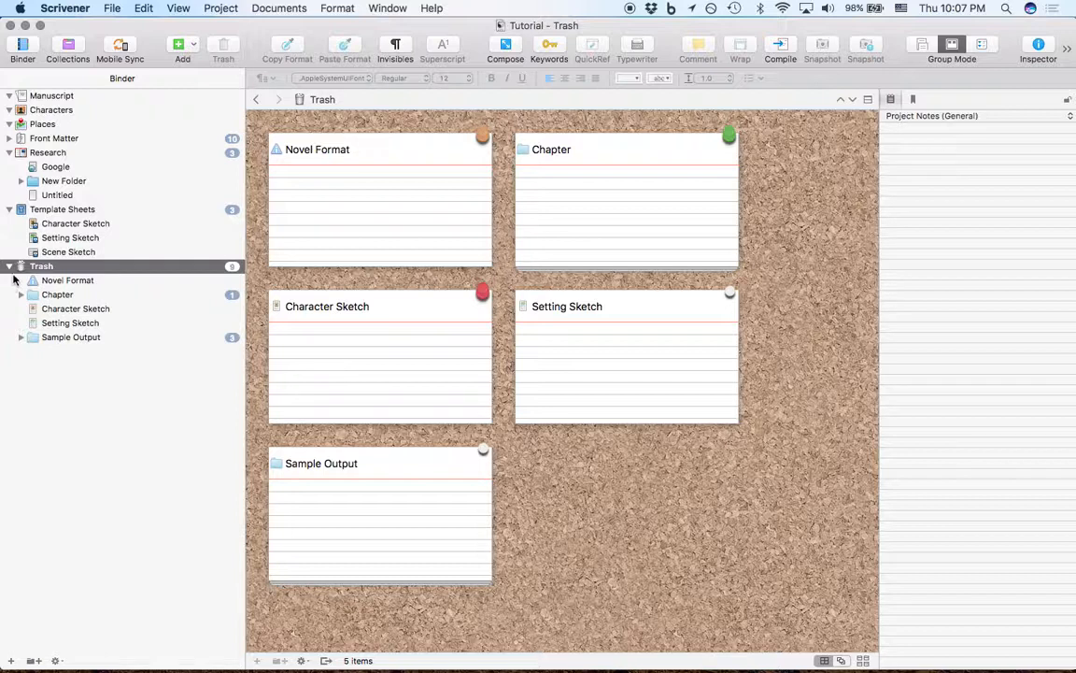
left_click(10, 268)
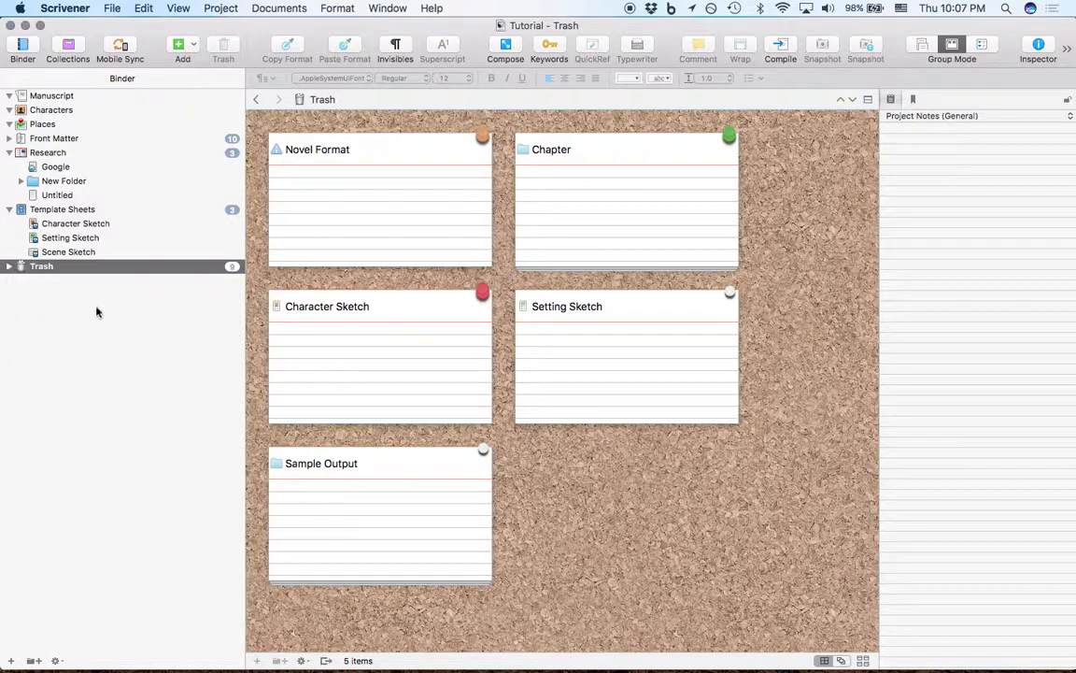
- Add a new top-level folder named "Outline" to the binder
right_click(57, 346)
mouse_move(112, 348)
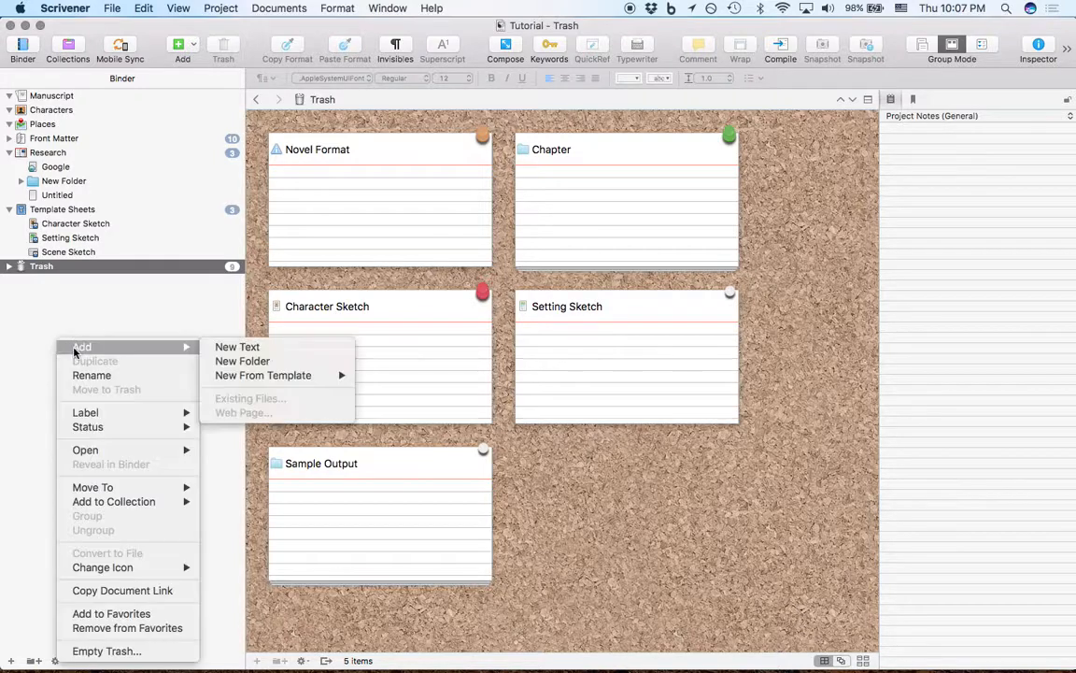
left_click(242, 363)
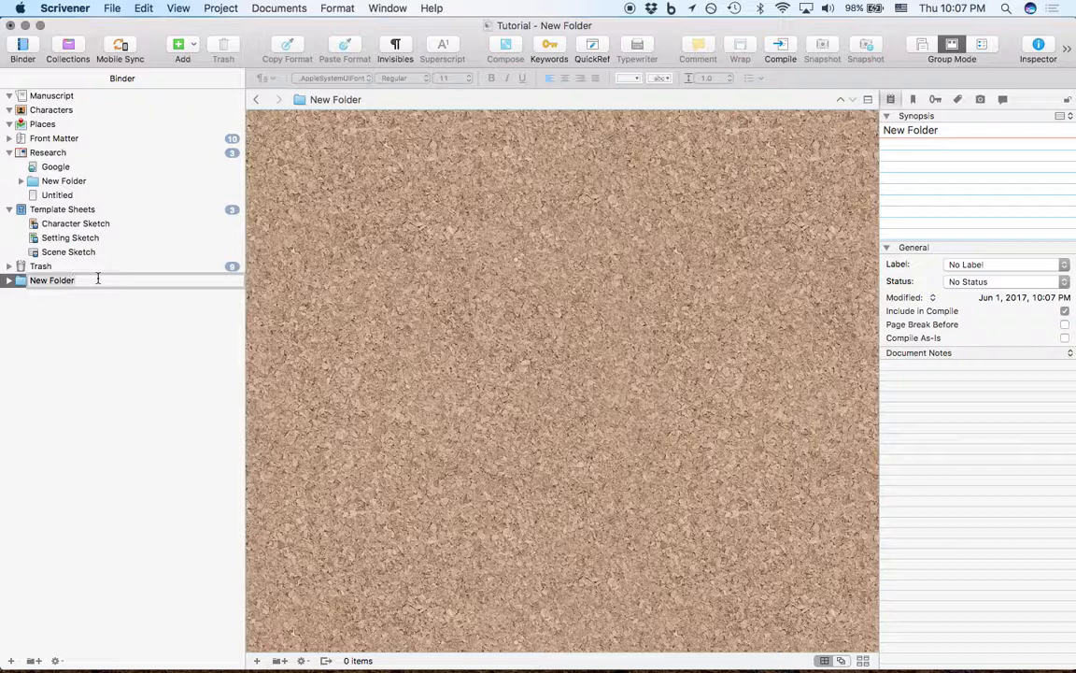
type("Outline")
key("Return")
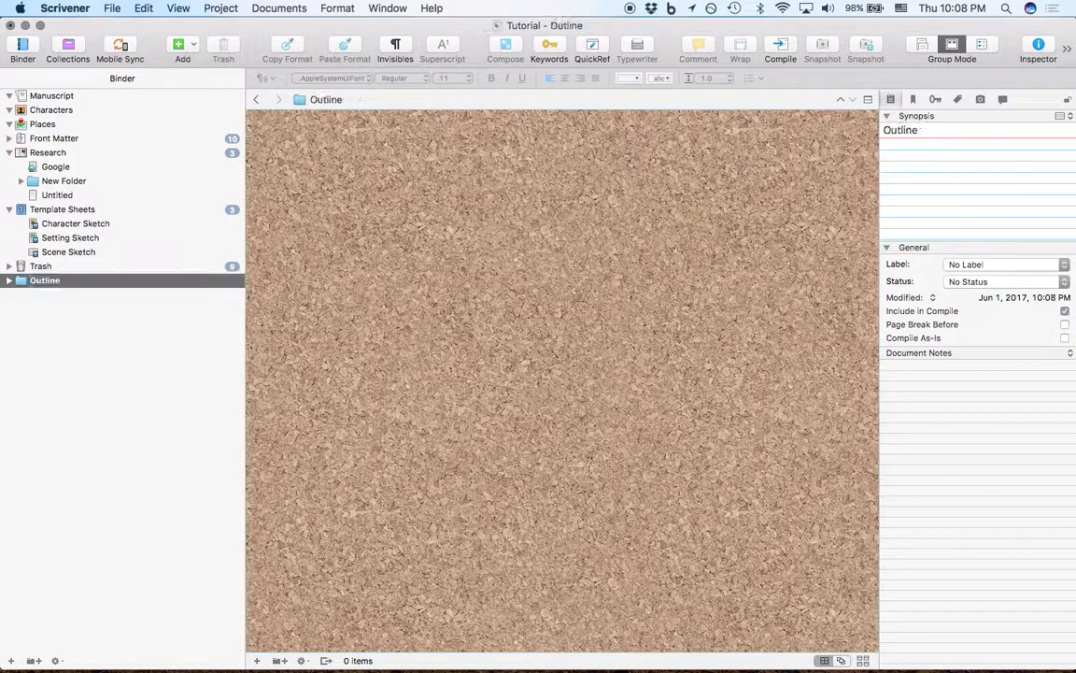
- Change the Outline folder's icon to Blackboard
right_click(40, 281)
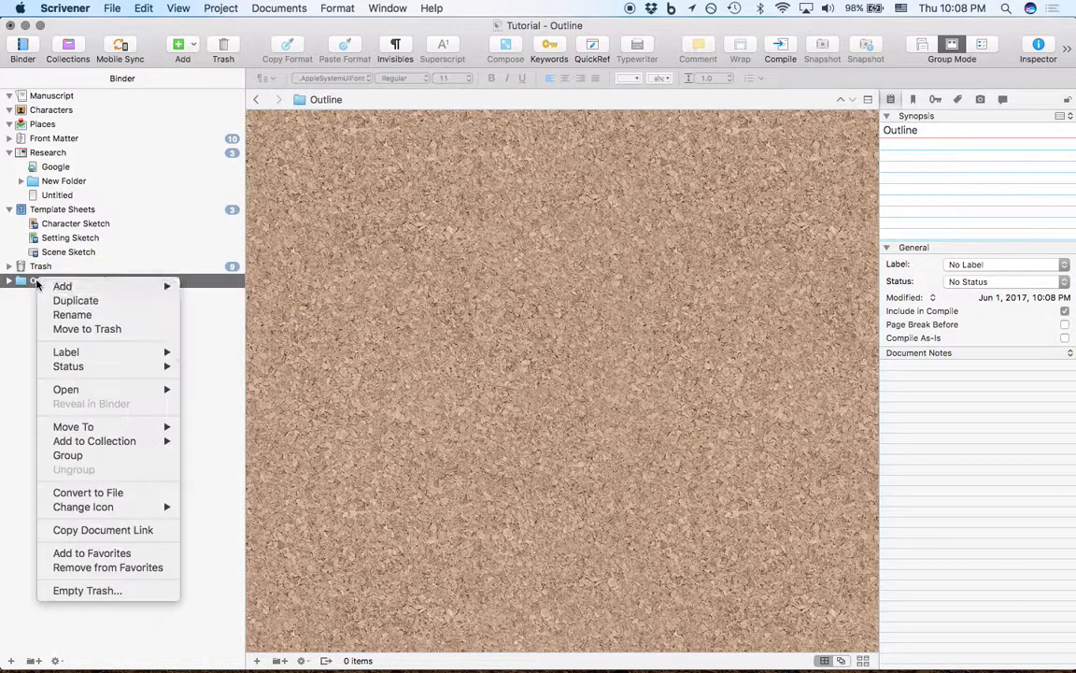
left_click(30, 335)
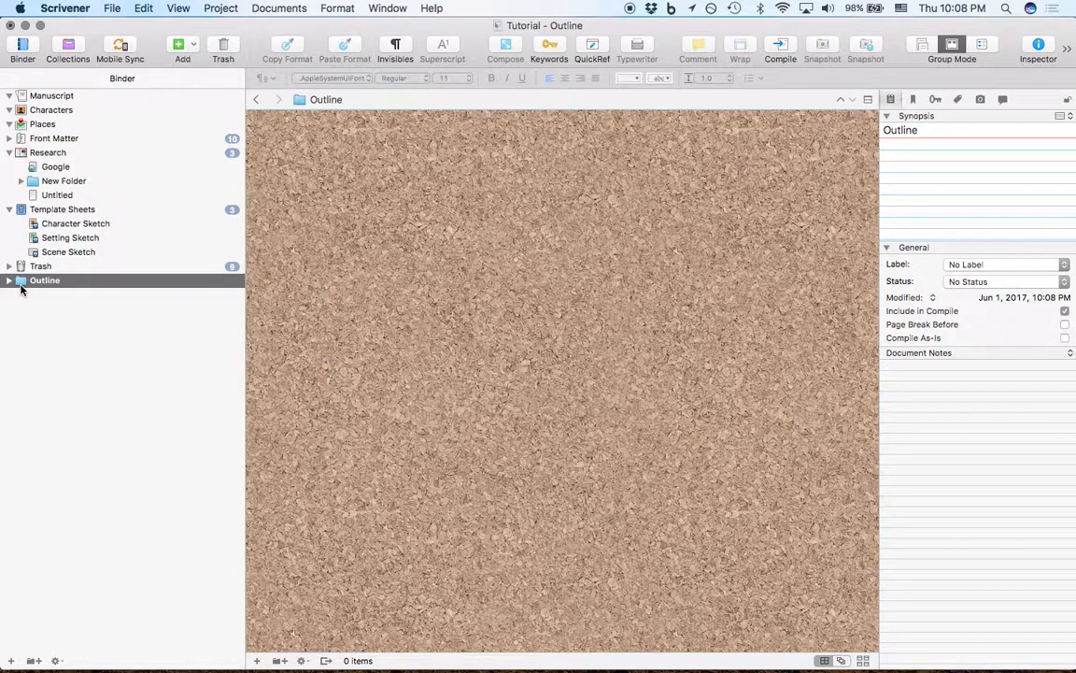
right_click(46, 287)
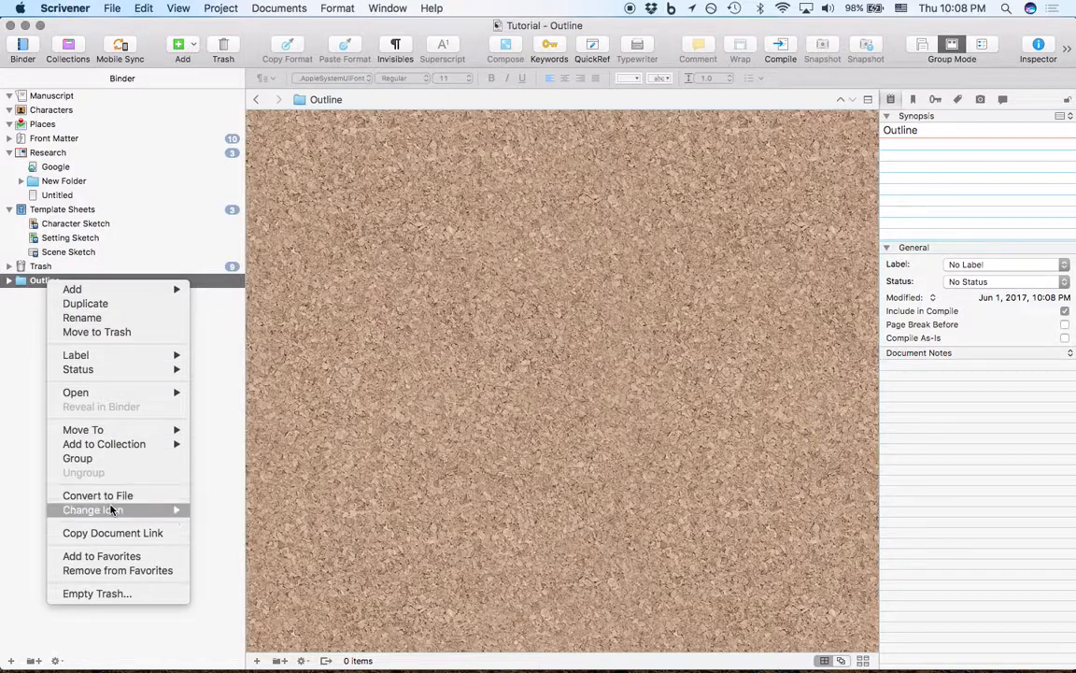
mouse_move(112, 509)
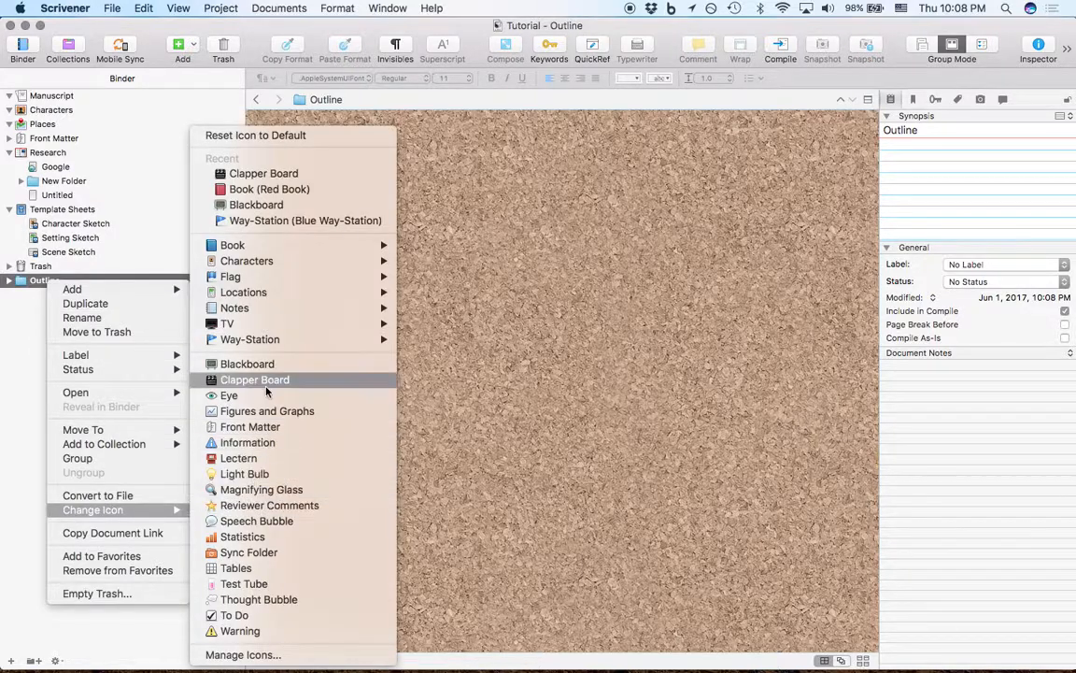
mouse_move(288, 251)
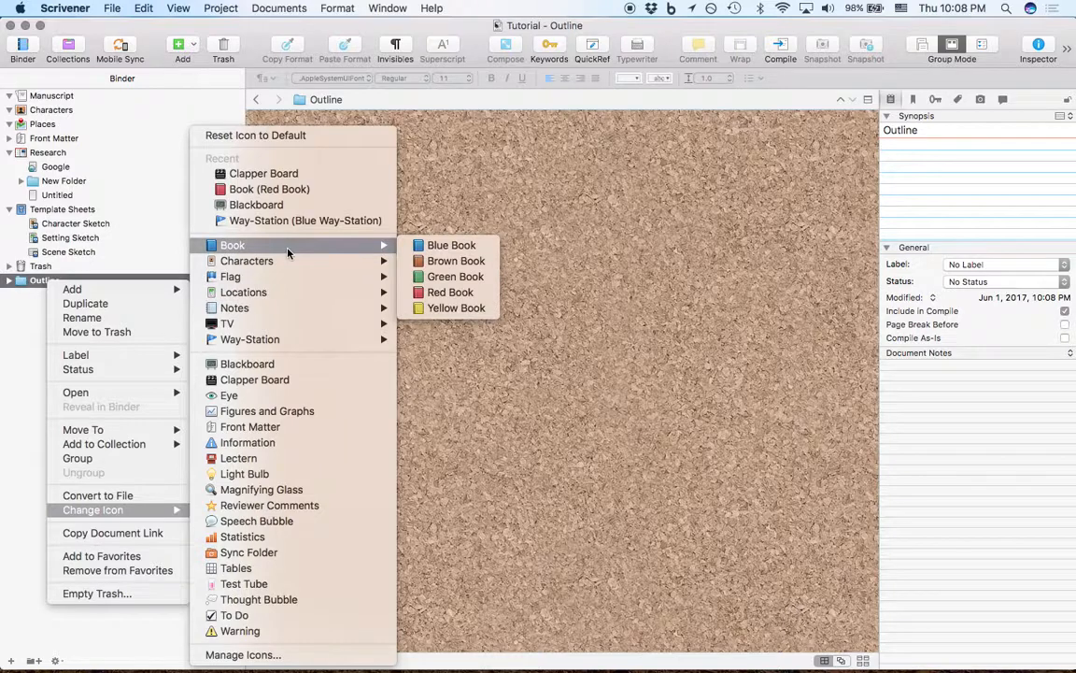
left_click(313, 206)
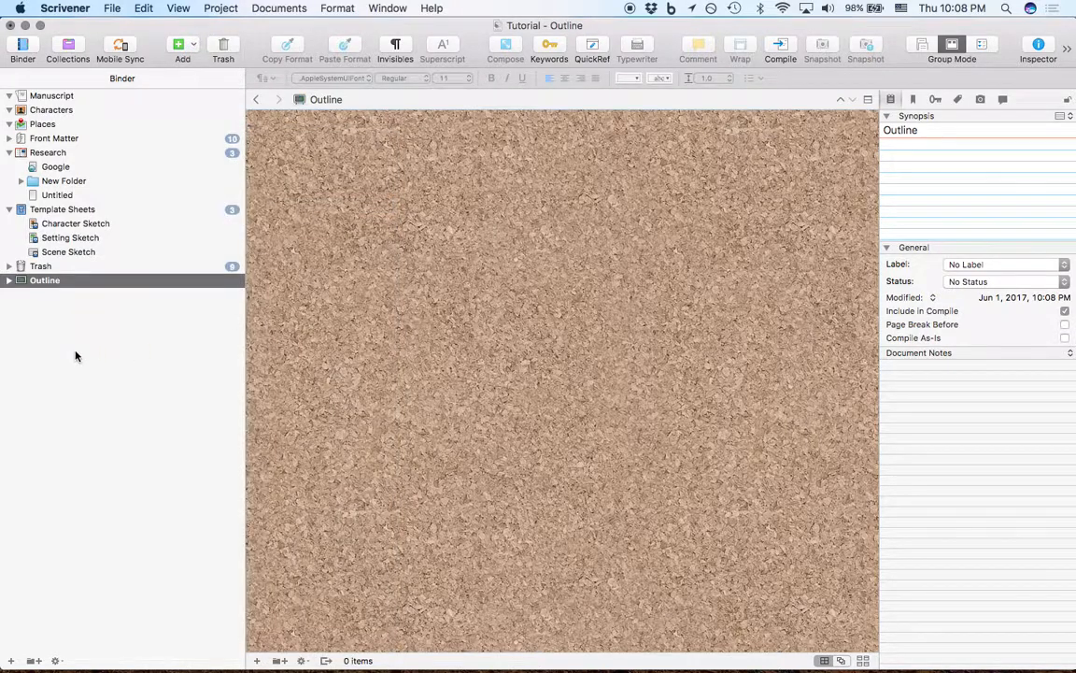
- Move the Outline folder above Manuscript at the start of the binder and expand it
left_click(8, 283)
left_click_drag(66, 280, 38, 95)
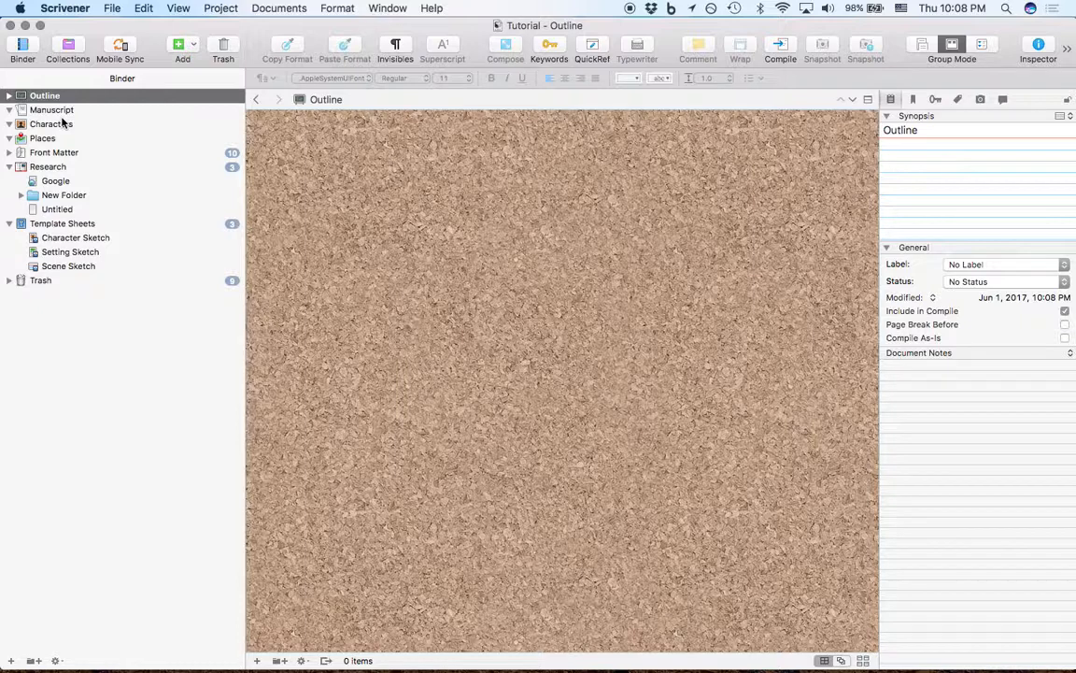
left_click(9, 96)
- Add an untitled text document inside New Folder under Research and open it in the editor
left_click(27, 198)
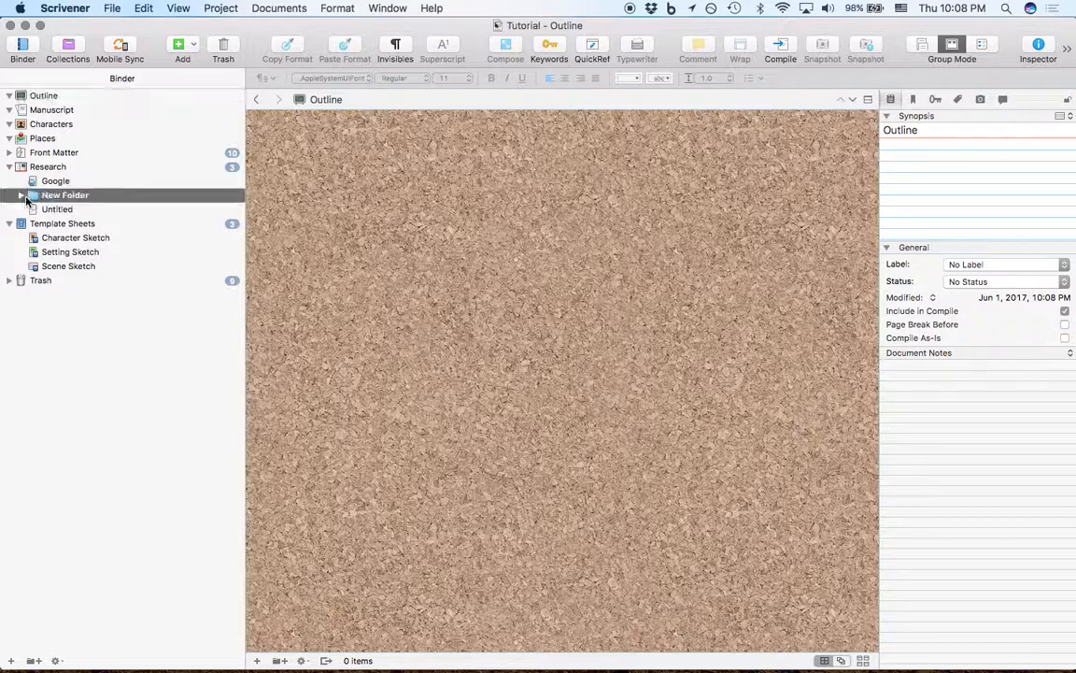
left_click(20, 197)
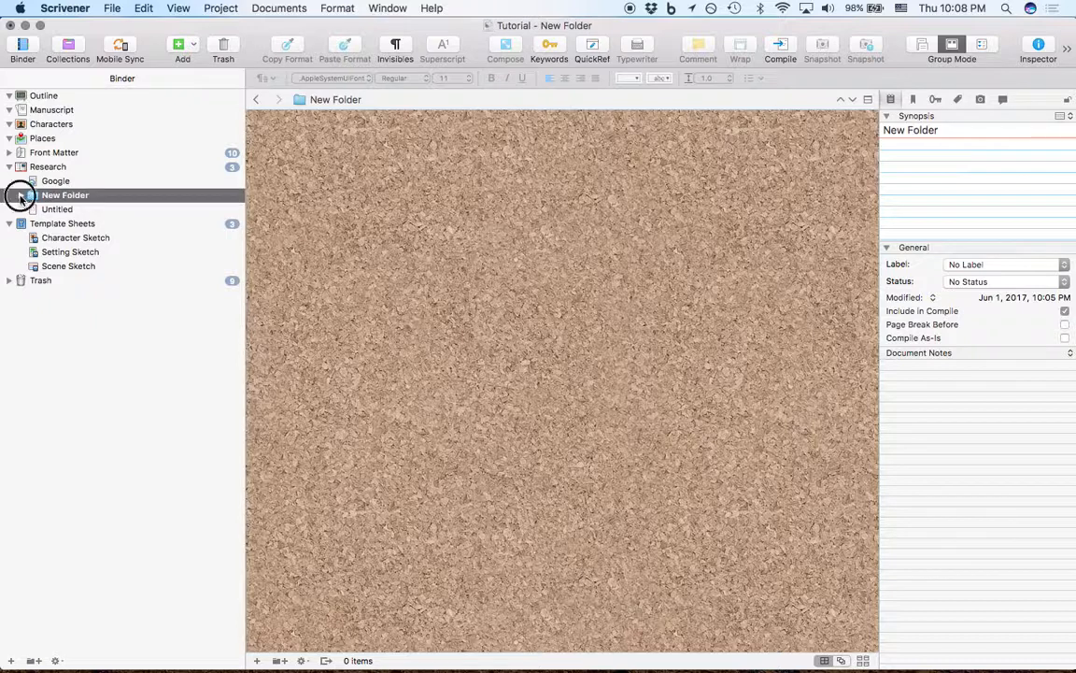
double_click(69, 198)
right_click(69, 196)
left_click(46, 206)
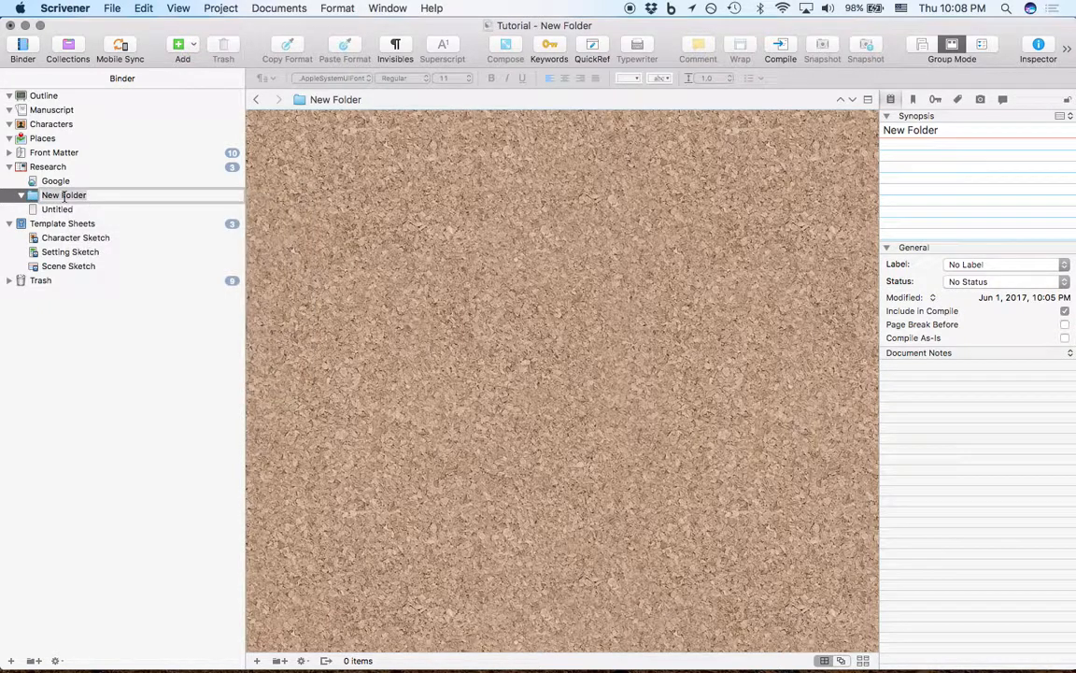
left_click(29, 196)
right_click(58, 197)
mouse_move(100, 206)
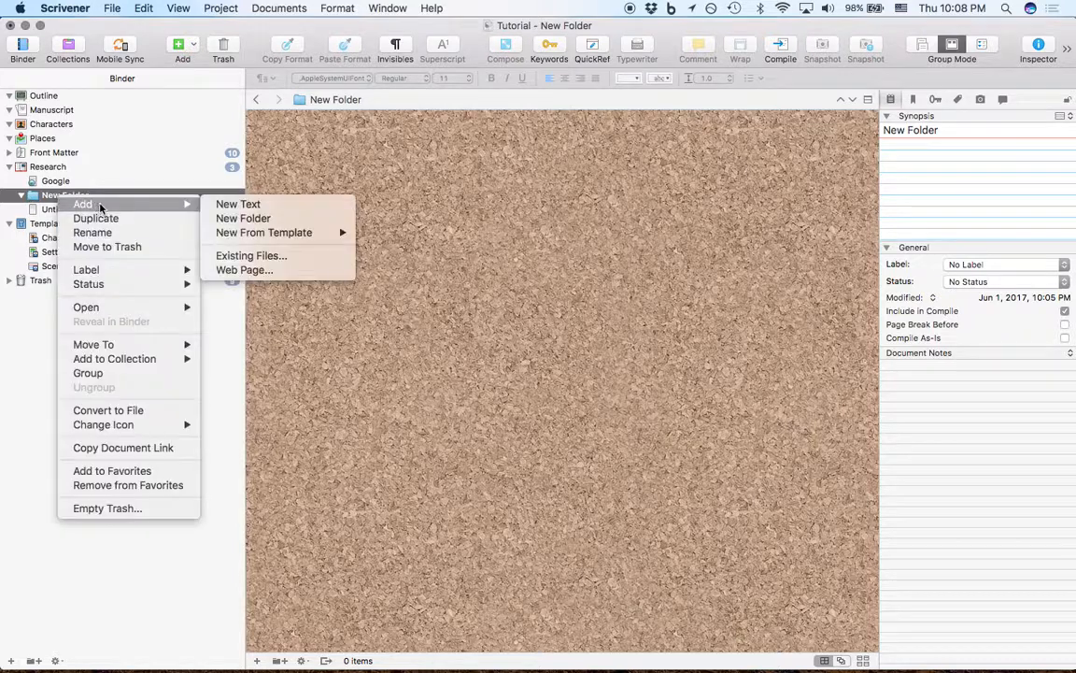
left_click(239, 204)
left_click(129, 268)
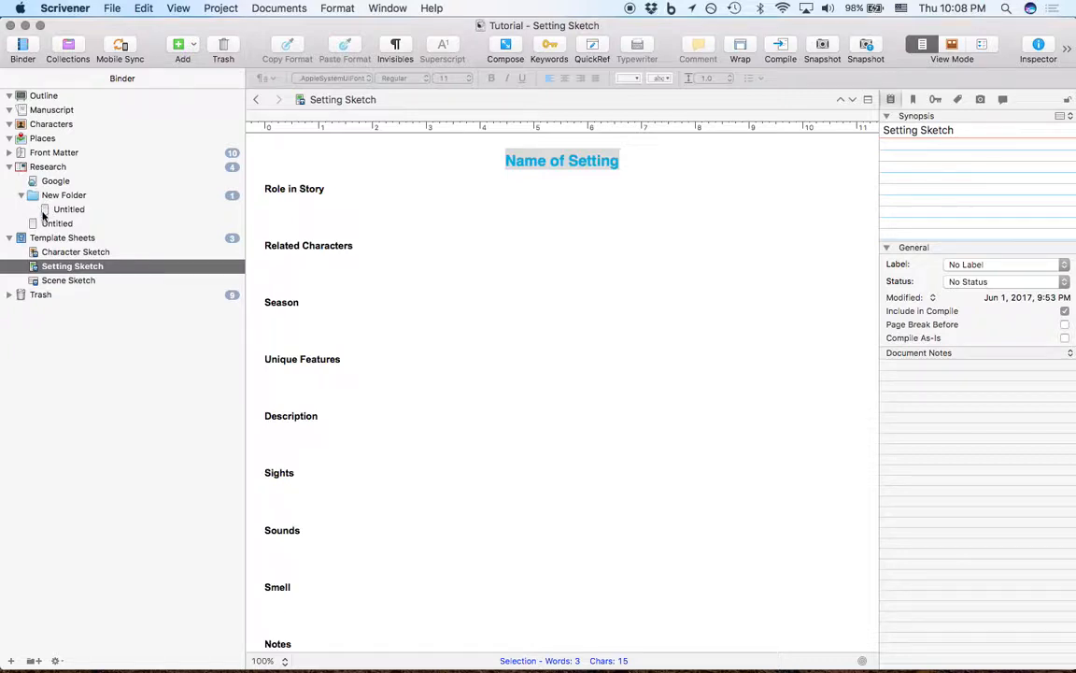
left_click(70, 211)
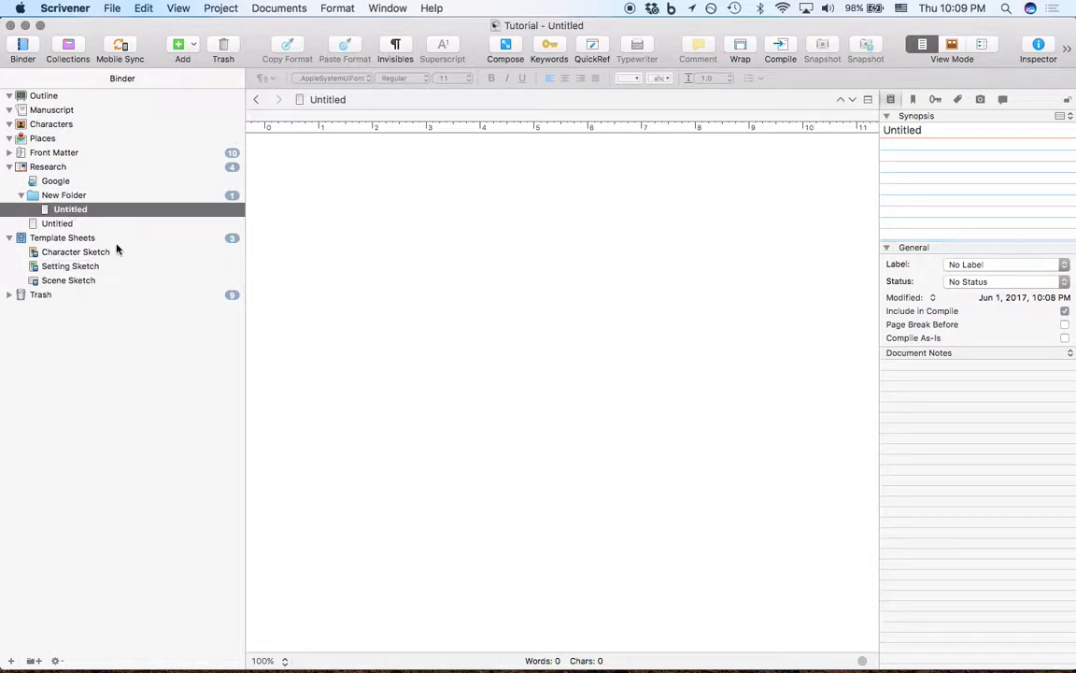
- Select everything in the Research folder, from Google to the last untitled document, and move it to the Trash
left_click(8, 168)
left_click(8, 168)
left_click(66, 180)
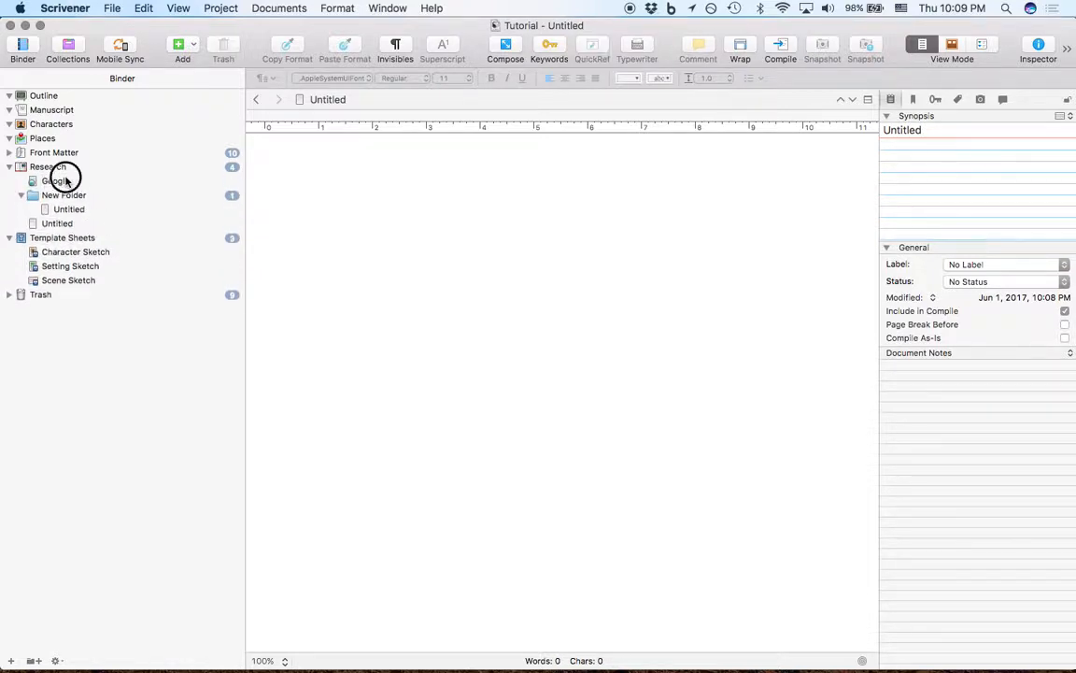
left_click(73, 225, "shift")
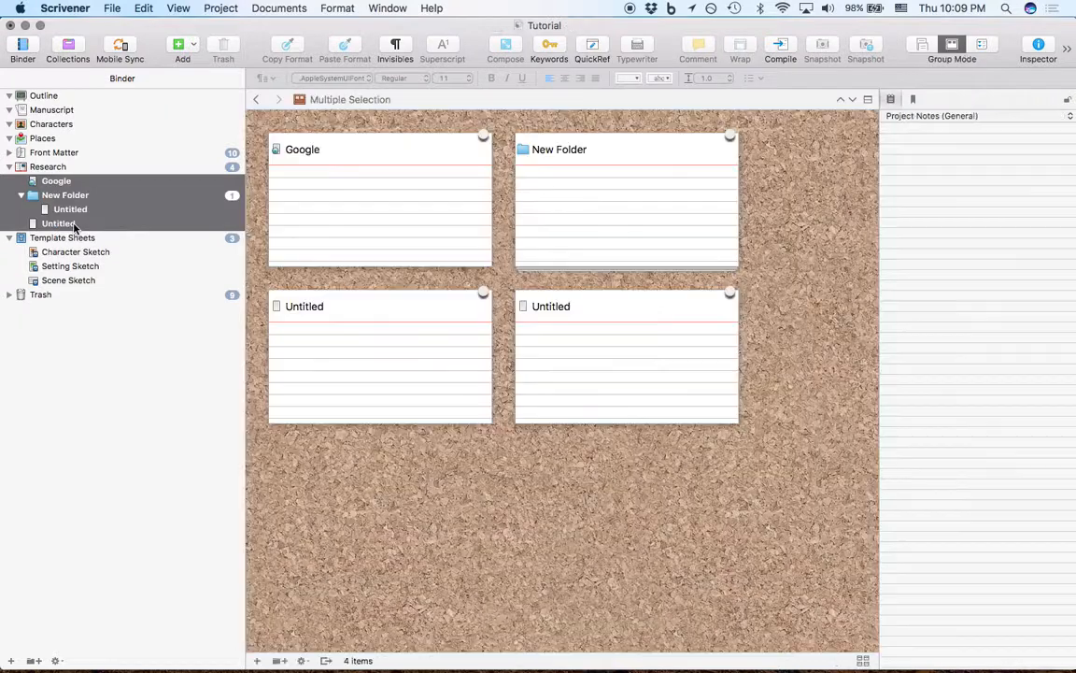
key("super+BackSpace")
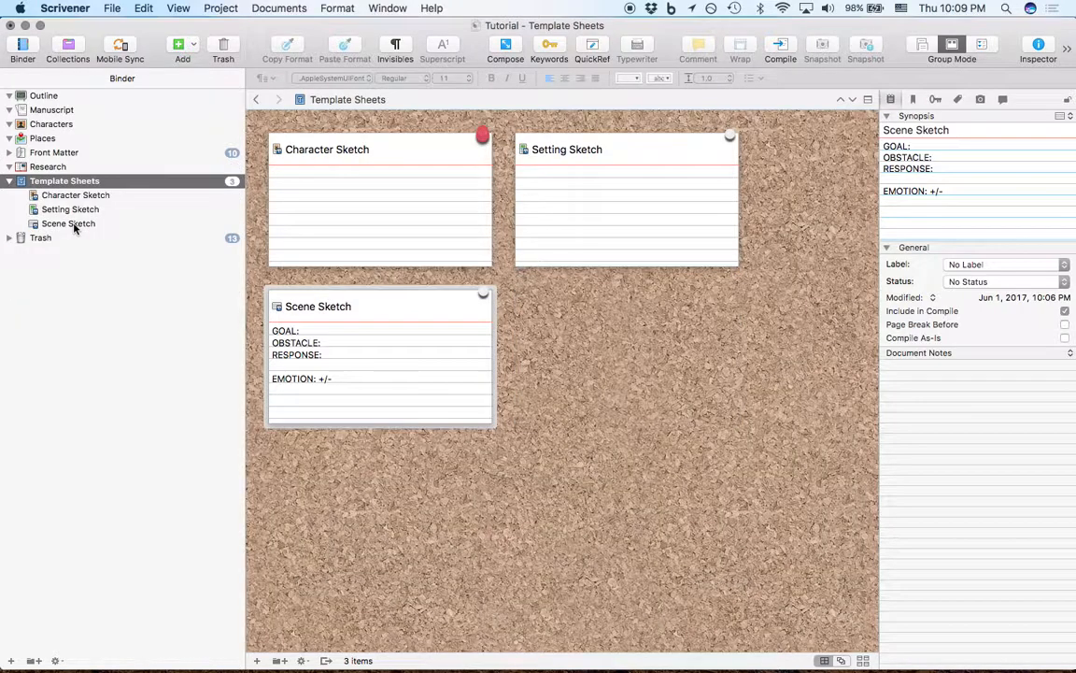
- Collapse the Template Sheets folder and show the Outline folder's corkboard beside a narrower binder
left_click(8, 181)
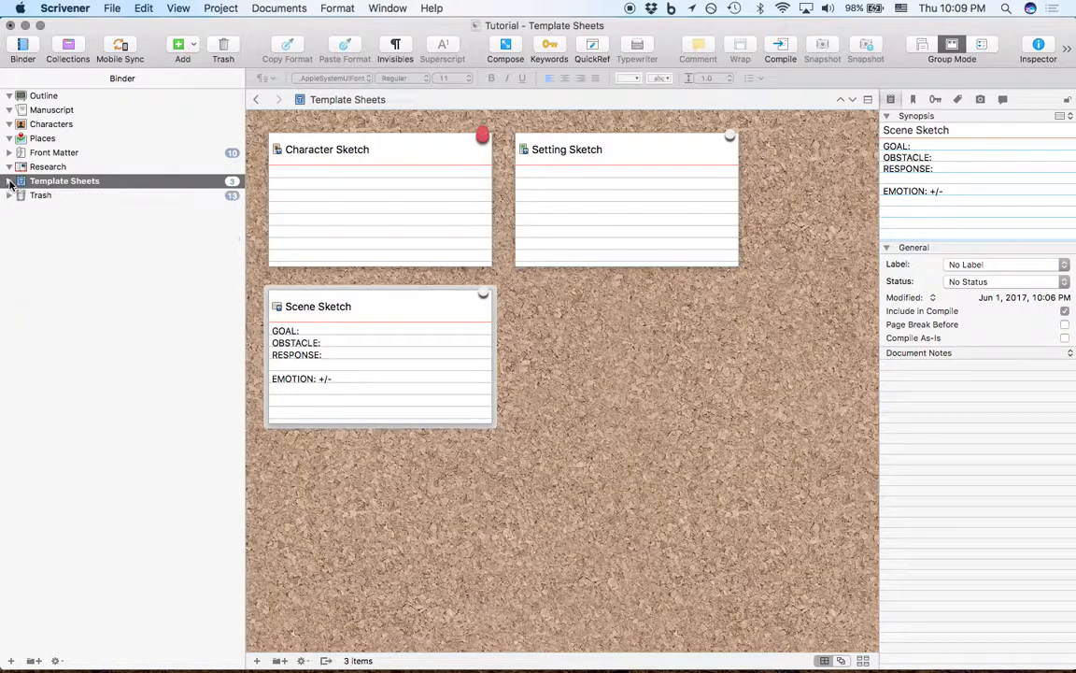
left_click(90, 286)
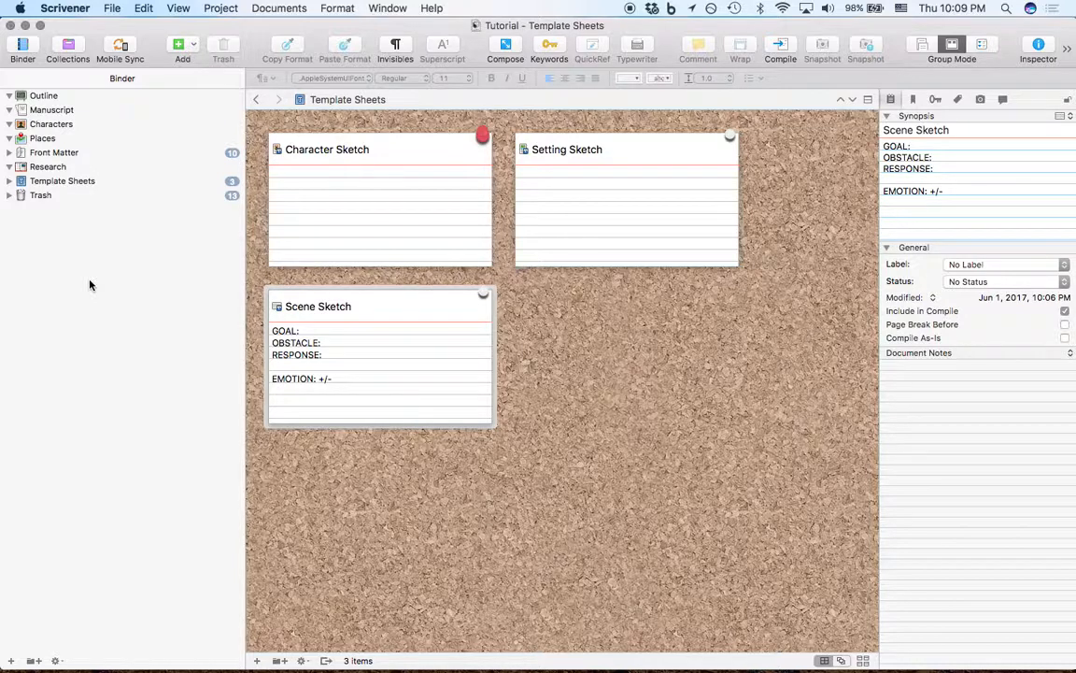
left_click(62, 139)
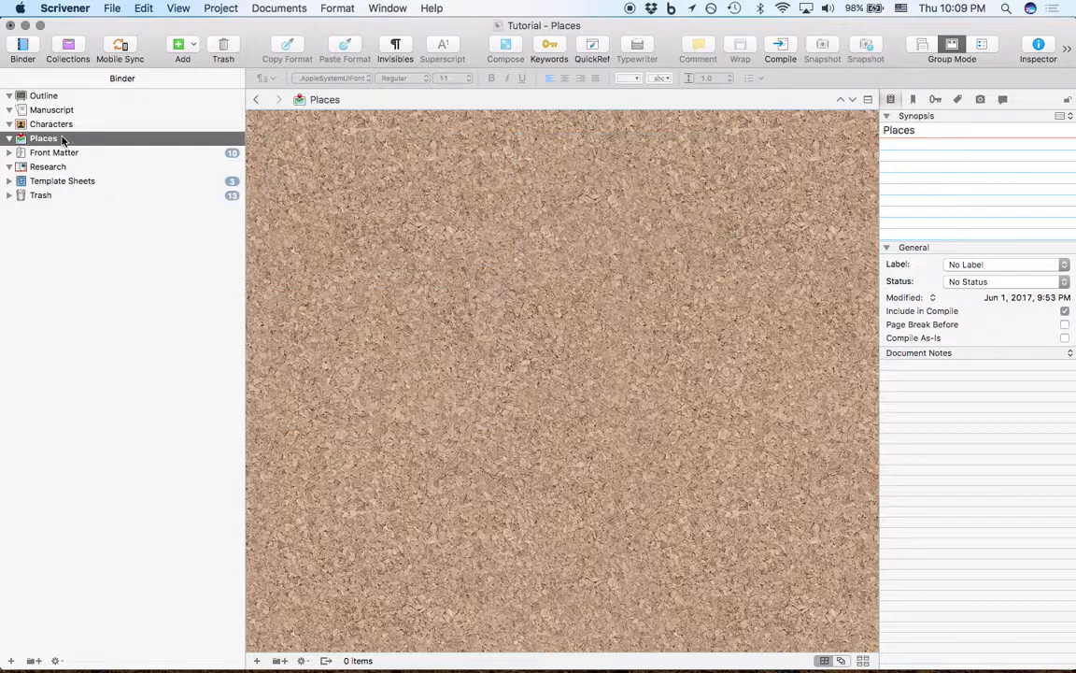
left_click(57, 229)
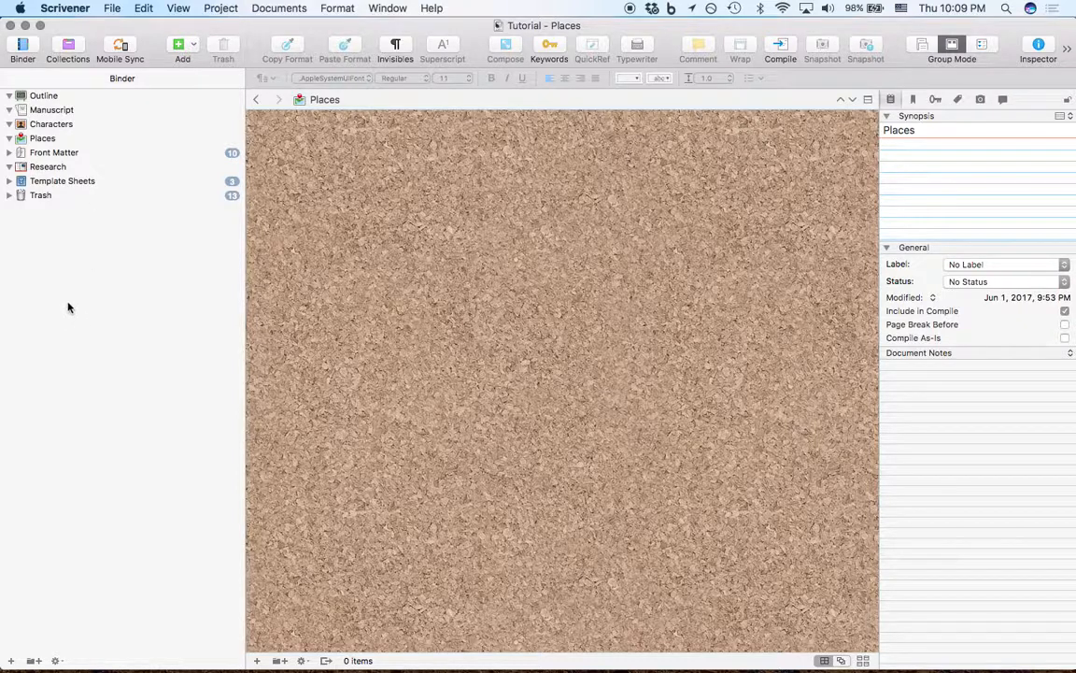
left_click(38, 99)
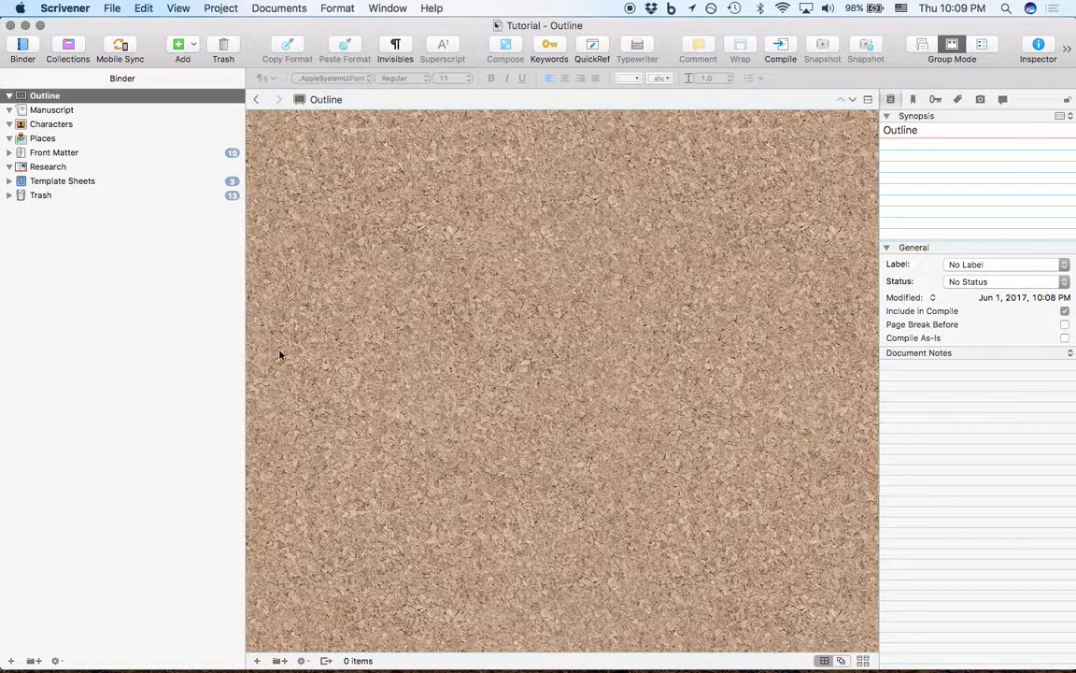
left_click_drag(246, 344, 169, 336)
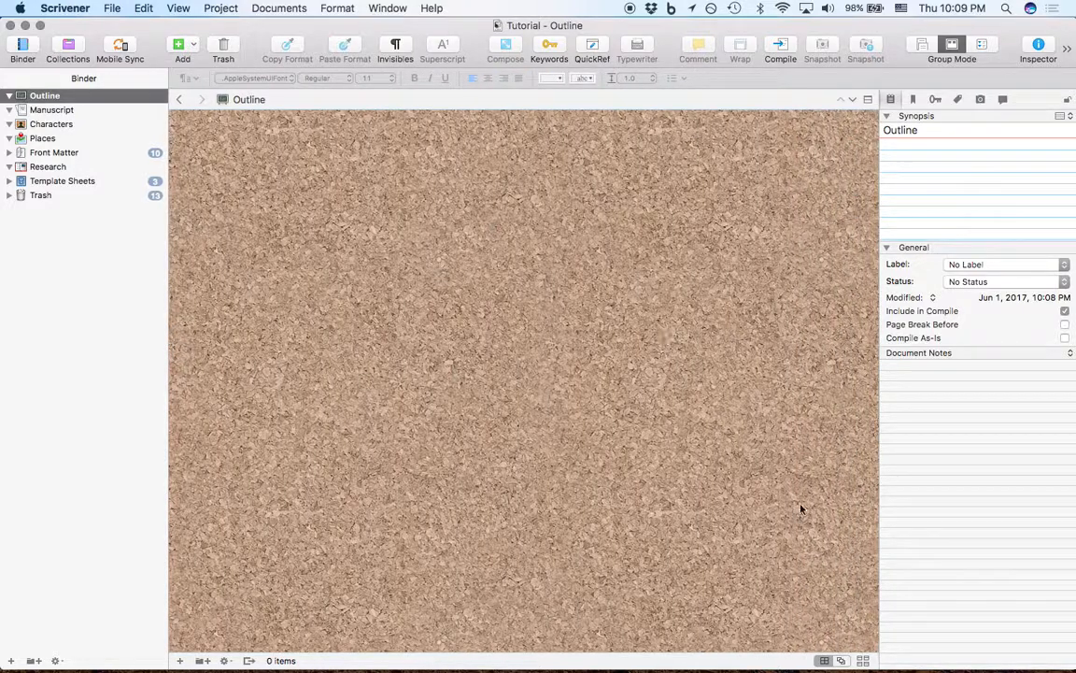
- Examine the corkboard display options for card size, ratio, spacing and cards across
left_click(862, 661)
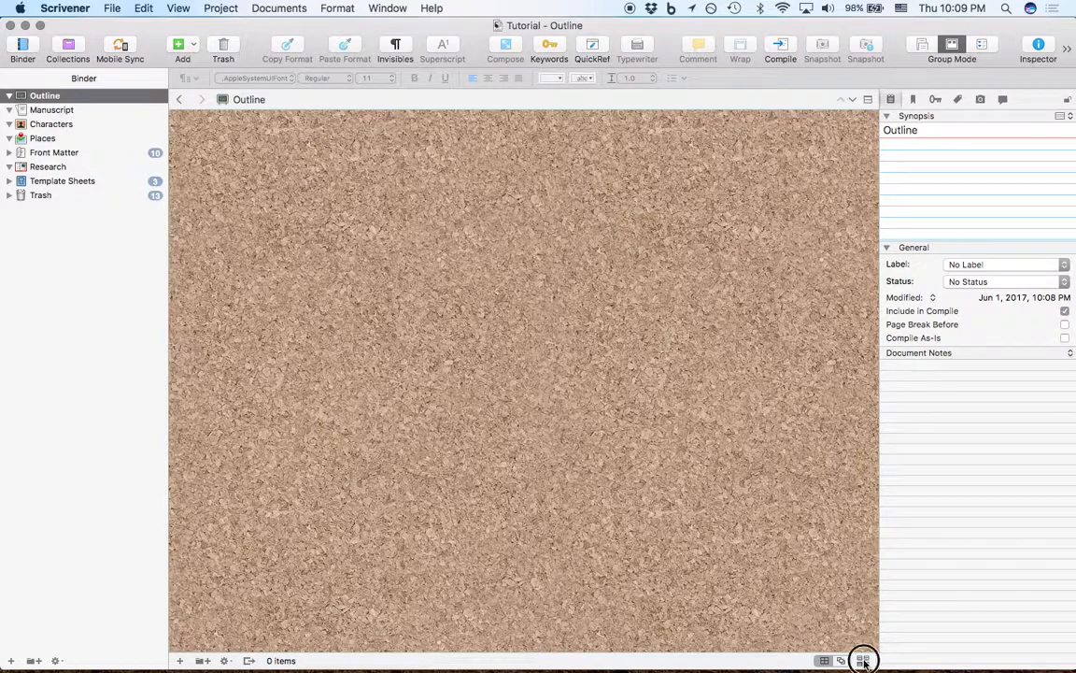
left_click(862, 661)
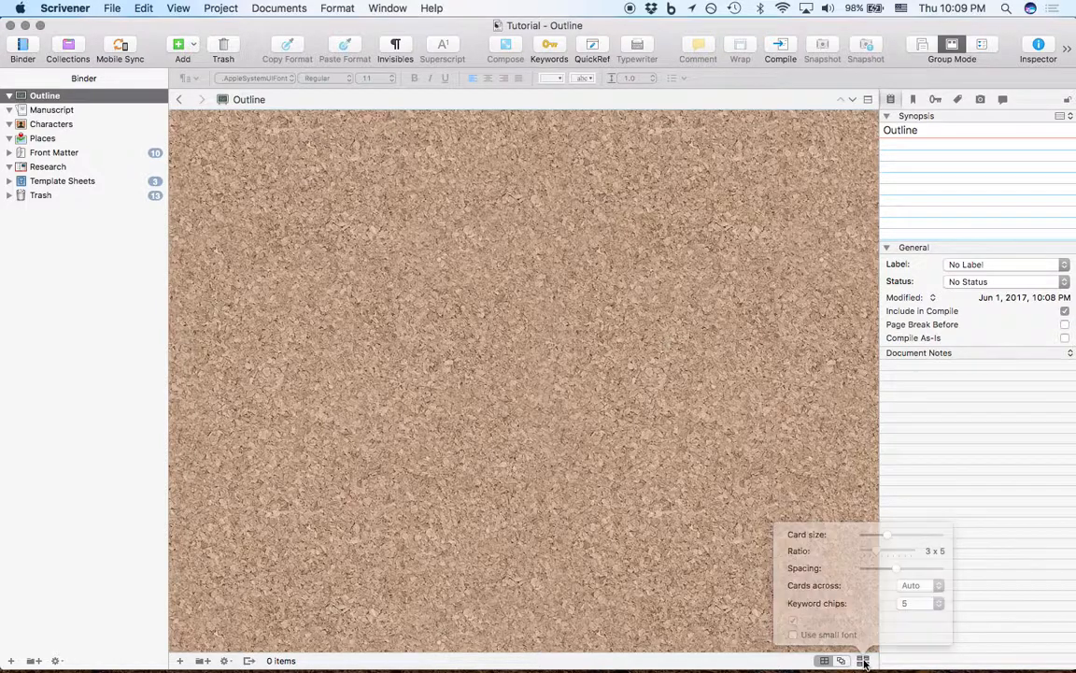
left_click(863, 660)
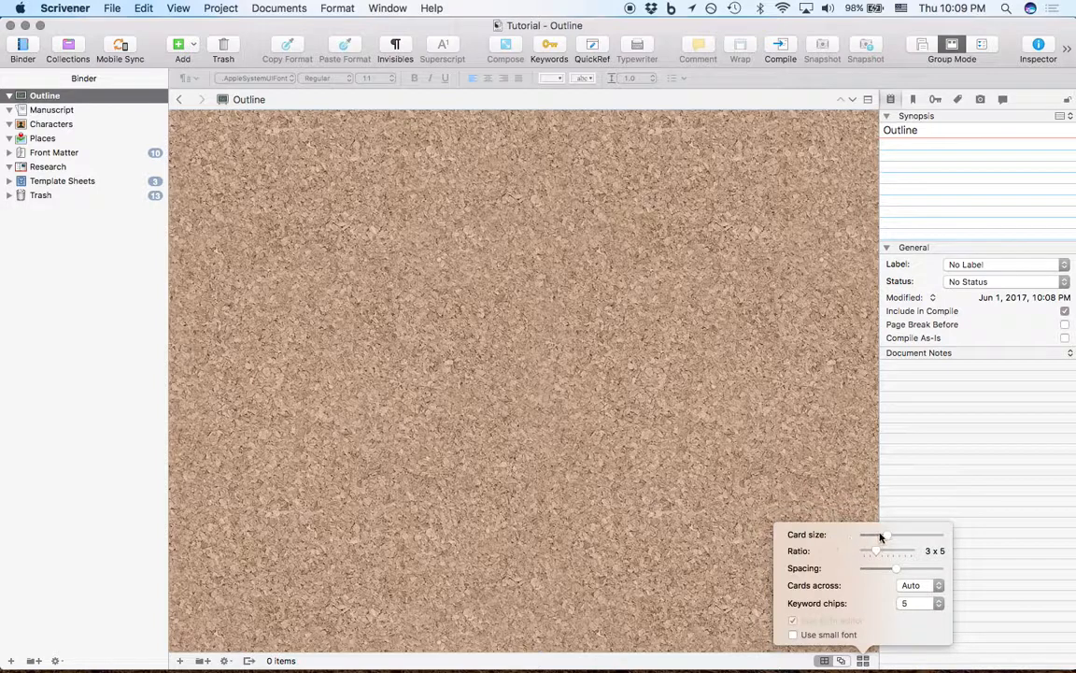
mouse_move(877, 553)
left_mouse_down()
mouse_move(900, 555)
mouse_move(877, 556)
left_mouse_up()
left_click(746, 575)
left_click(822, 660)
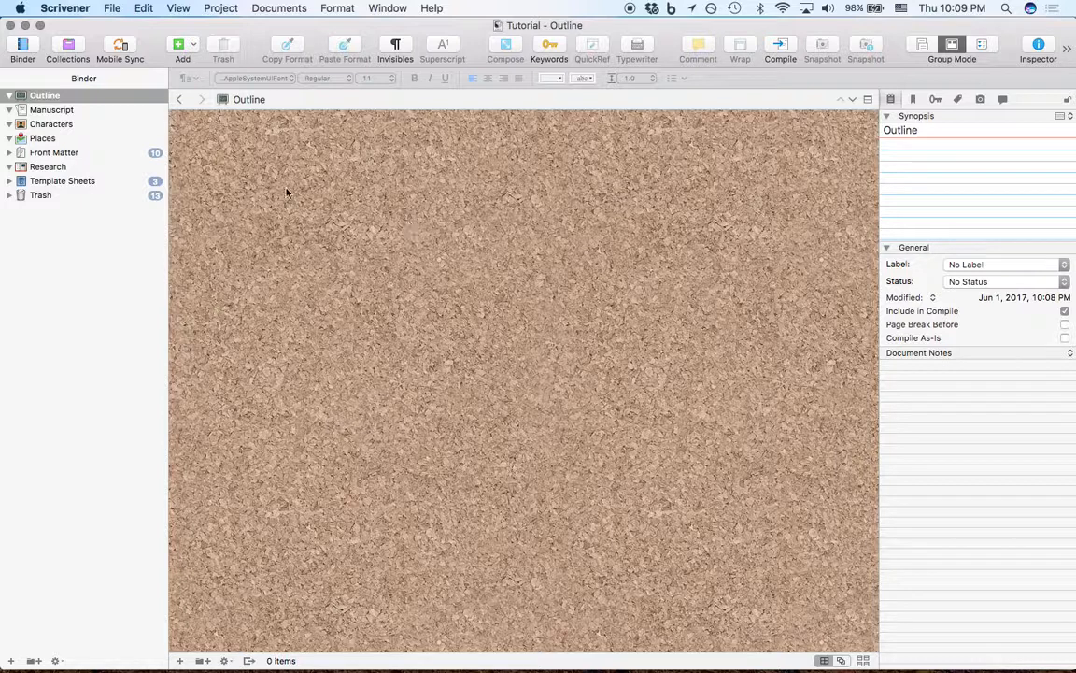
- Add a Scene Sketch card from the template to the Outline corkboard and move it to the Trash
right_click(222, 153)
mouse_move(245, 155)
mouse_move(393, 186)
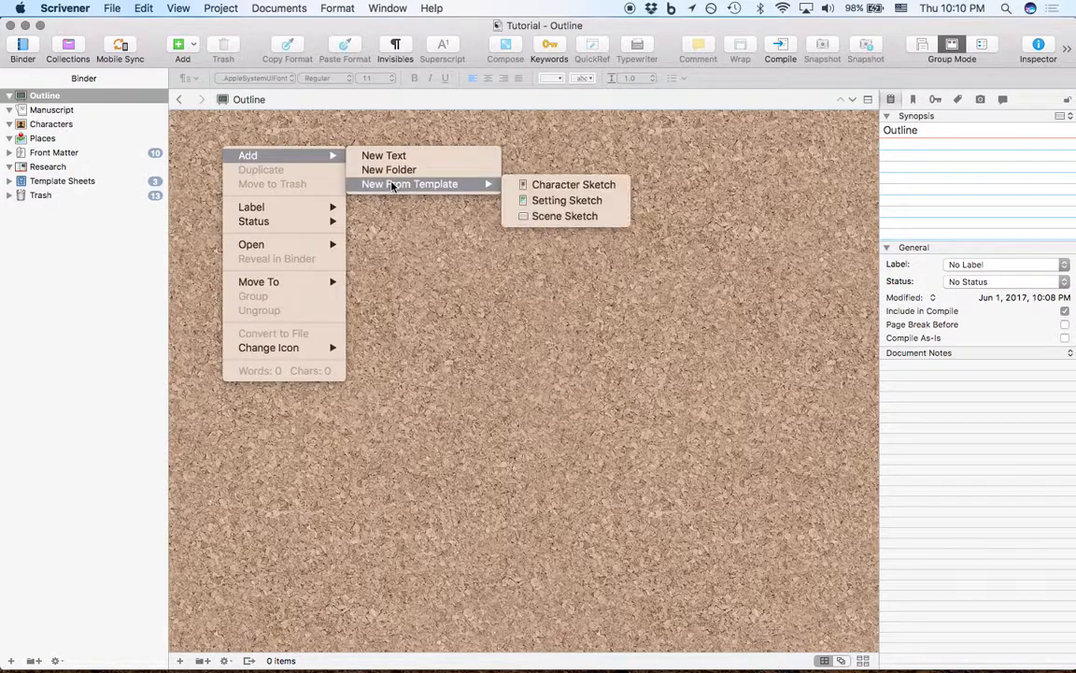
left_click(518, 216)
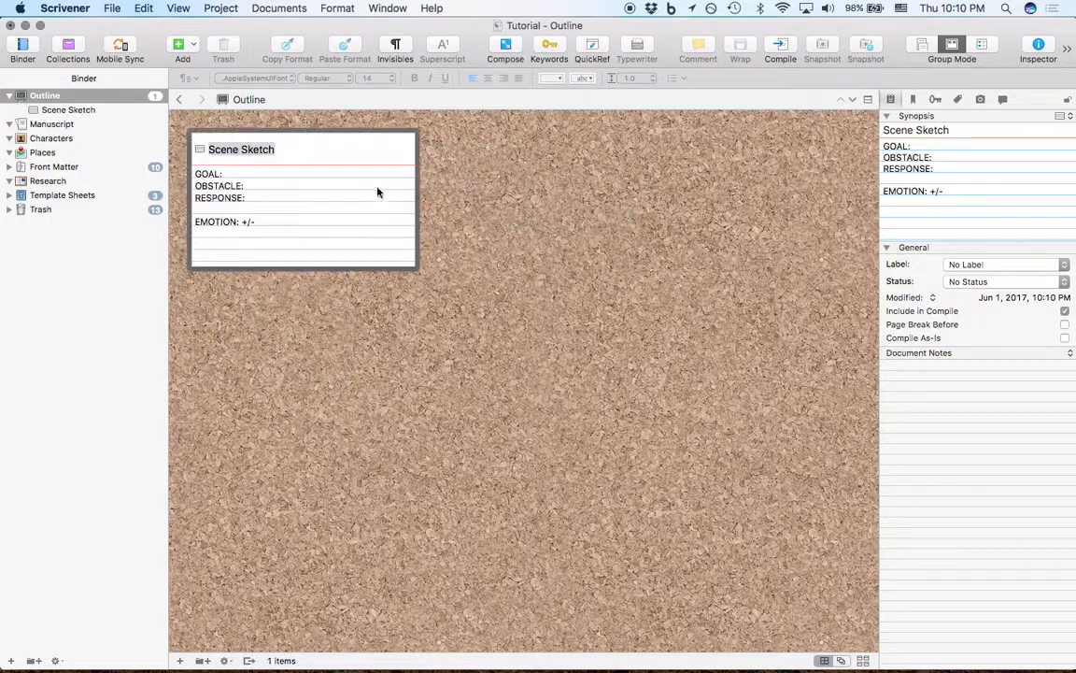
left_click(450, 169)
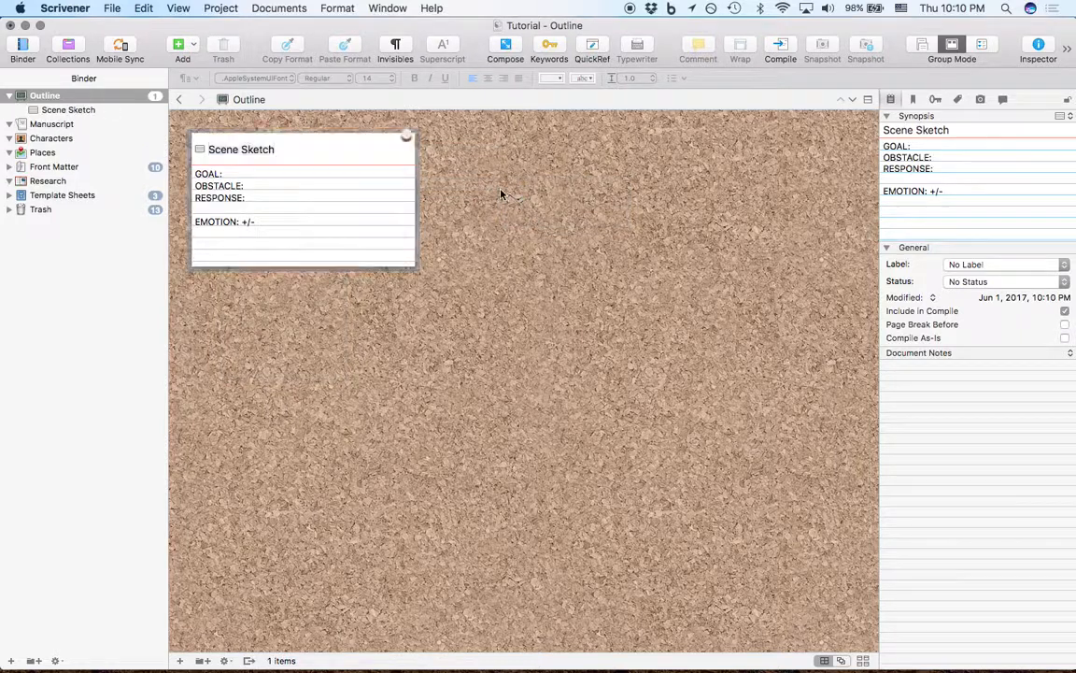
left_click(275, 151)
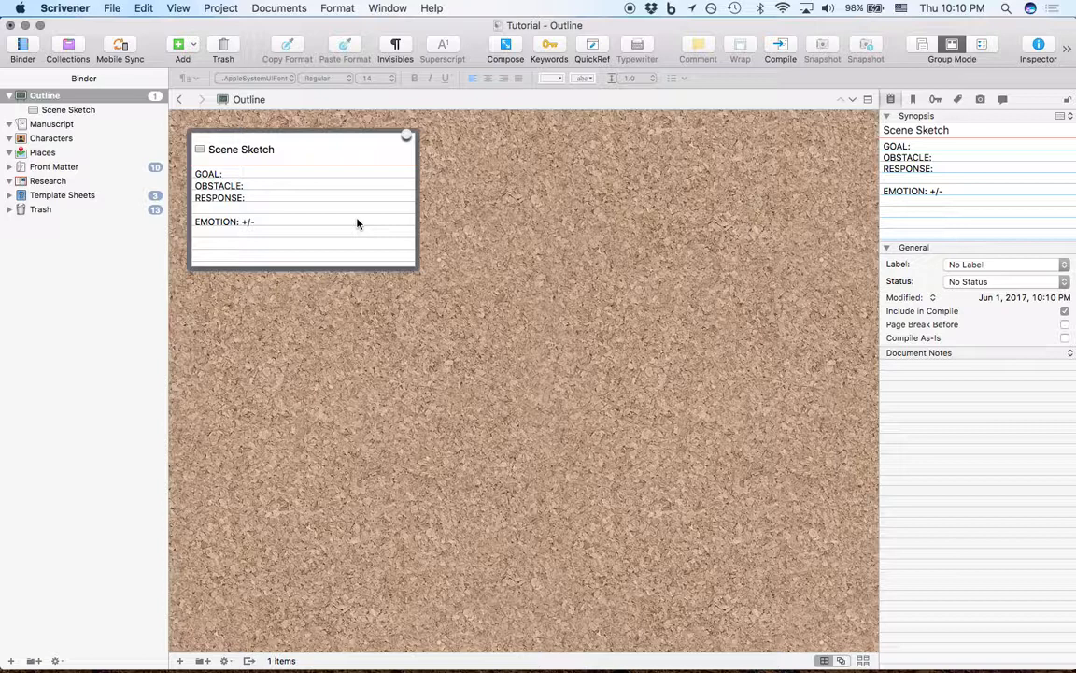
key("super+BackSpace")
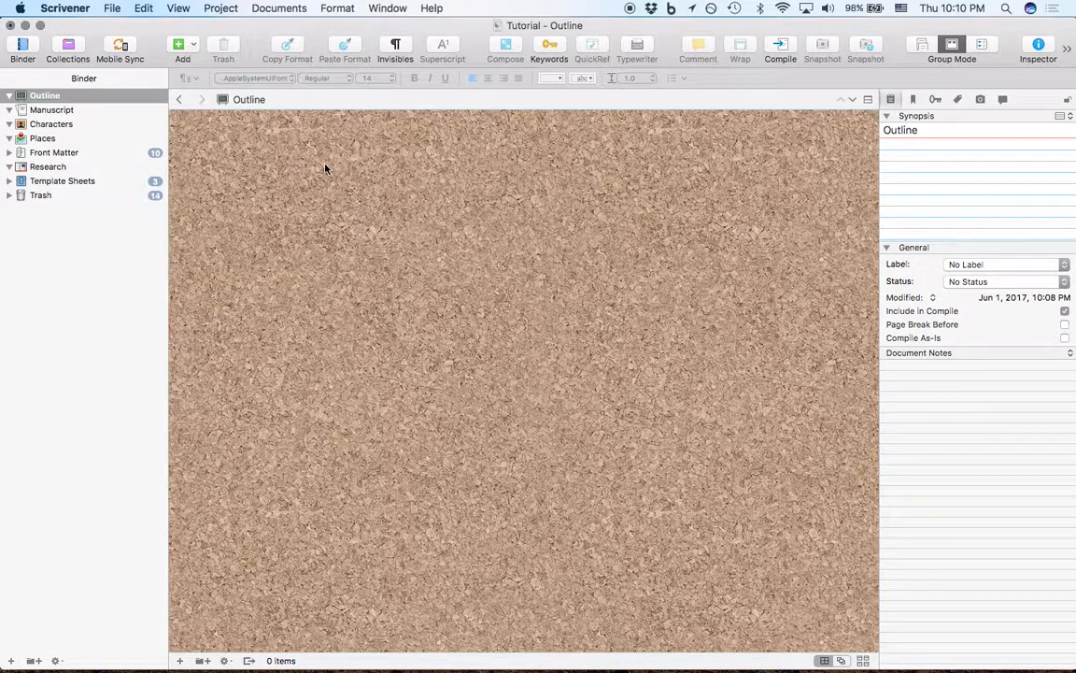
- Add two blank text cards to the Outline corkboard
right_click(325, 168)
left_click(483, 167)
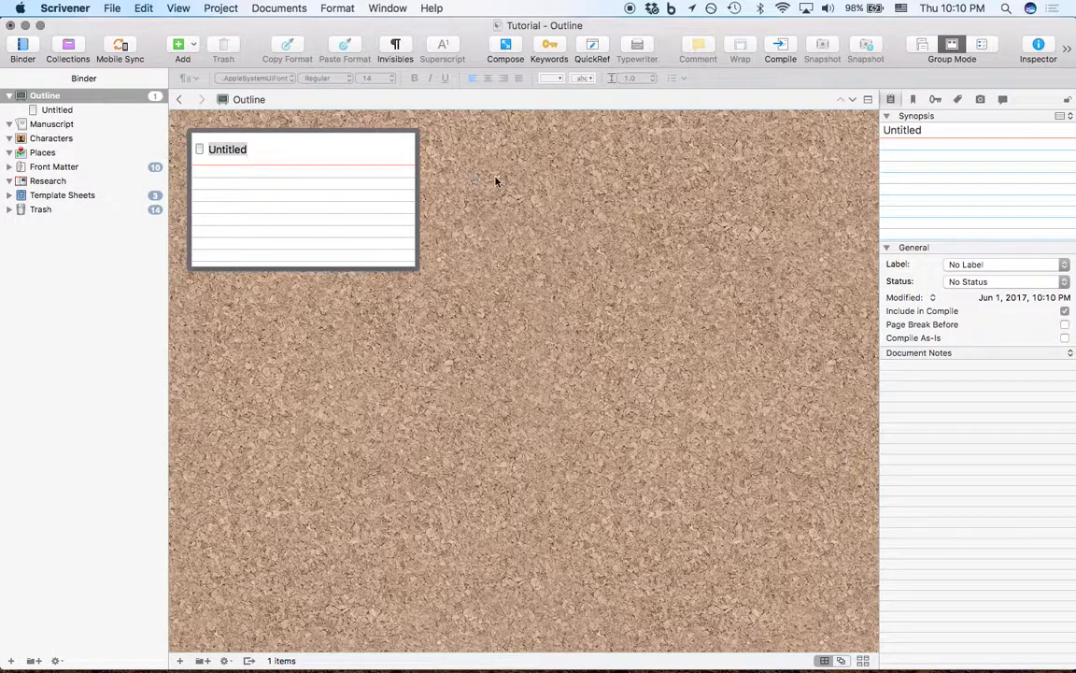
right_click(506, 178)
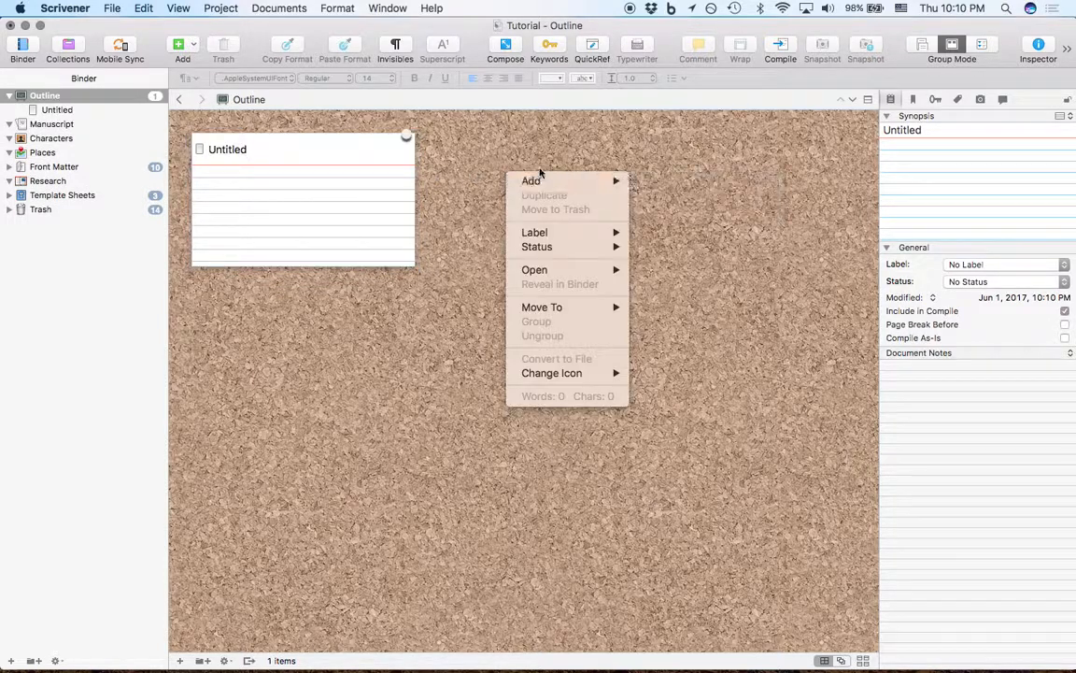
left_click(652, 182)
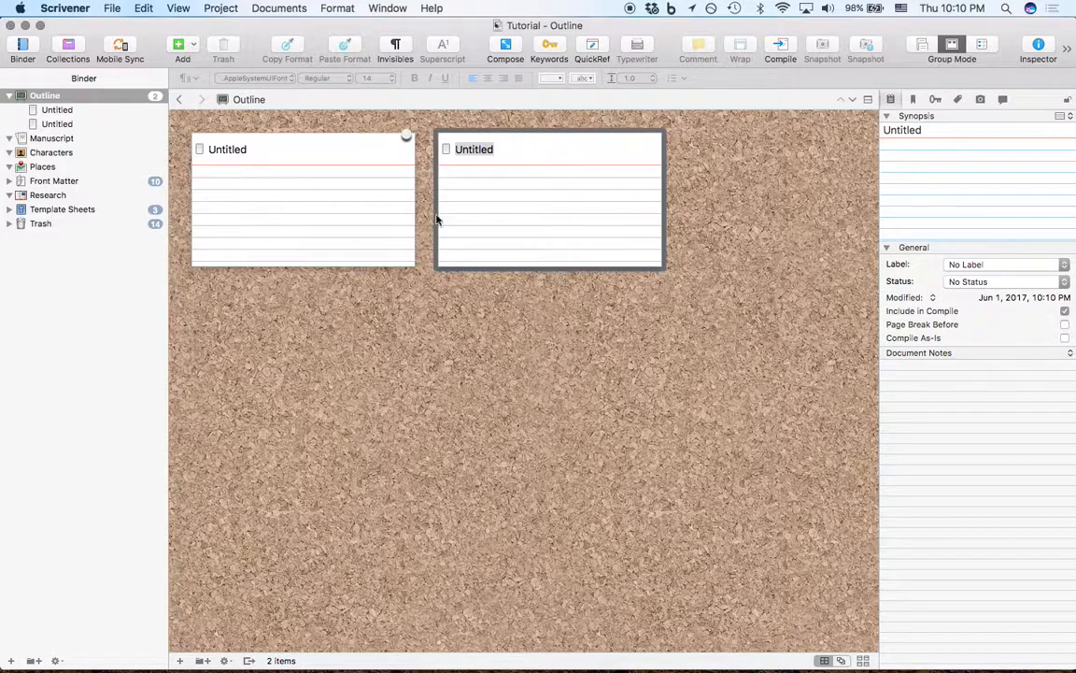
key("Return")
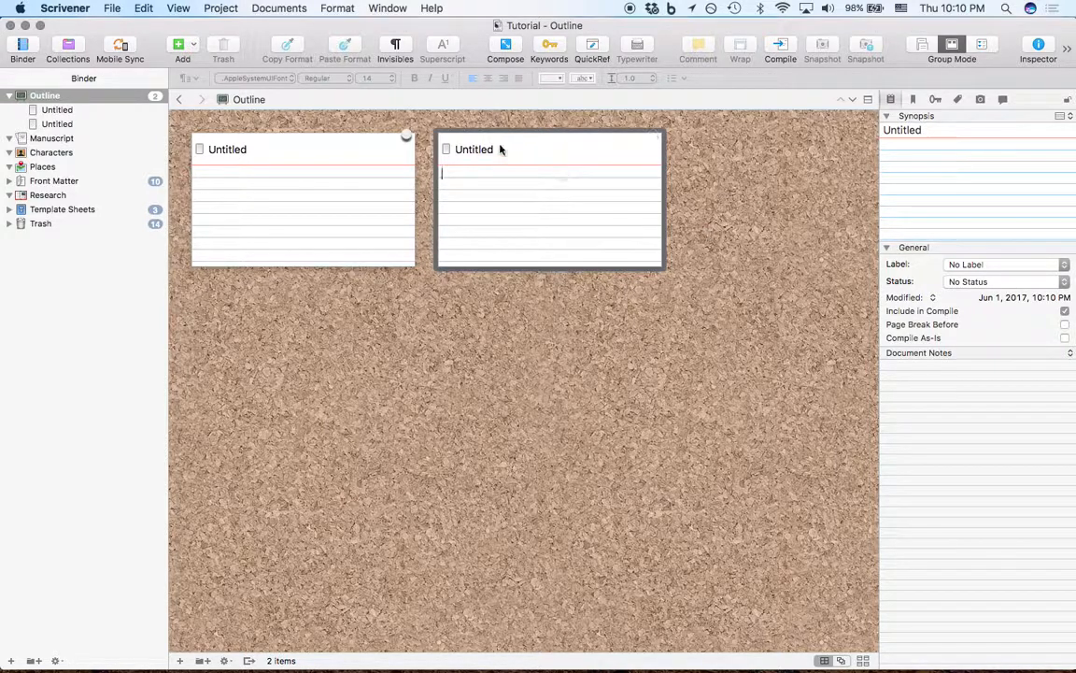
- Title the first Outline card ACT ONE and the second card ACT TWO A
left_click(241, 147)
left_click(241, 148)
type("ACT O")
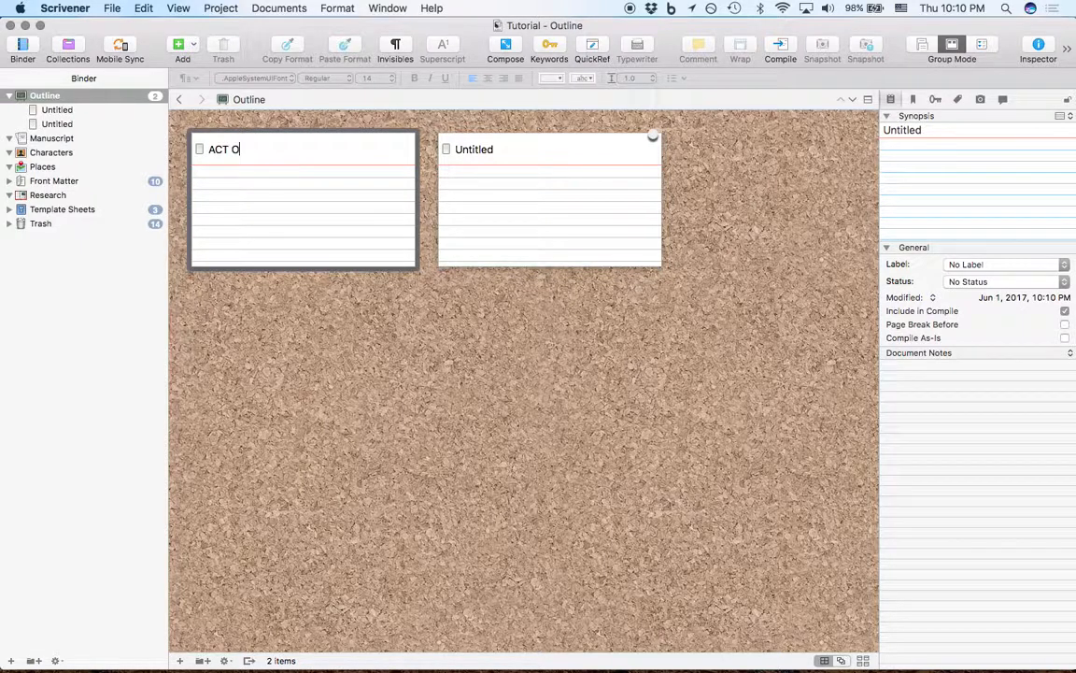
key("Return")
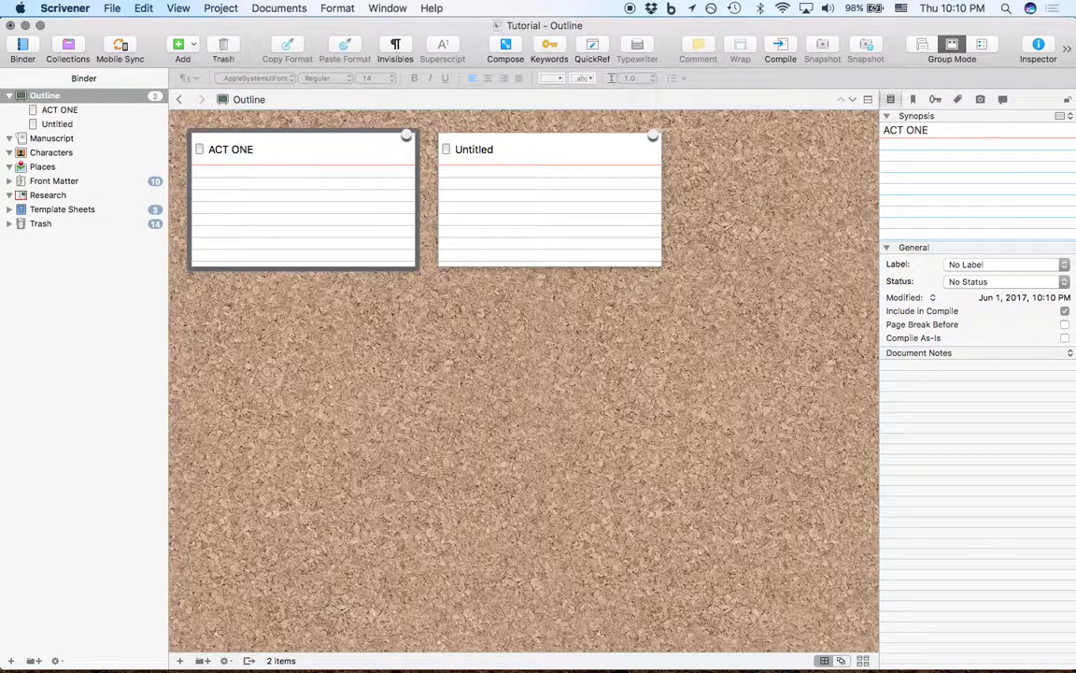
left_click(491, 157)
type("ACT TH")
key("BackSpace")
type("WO")
key("Return")
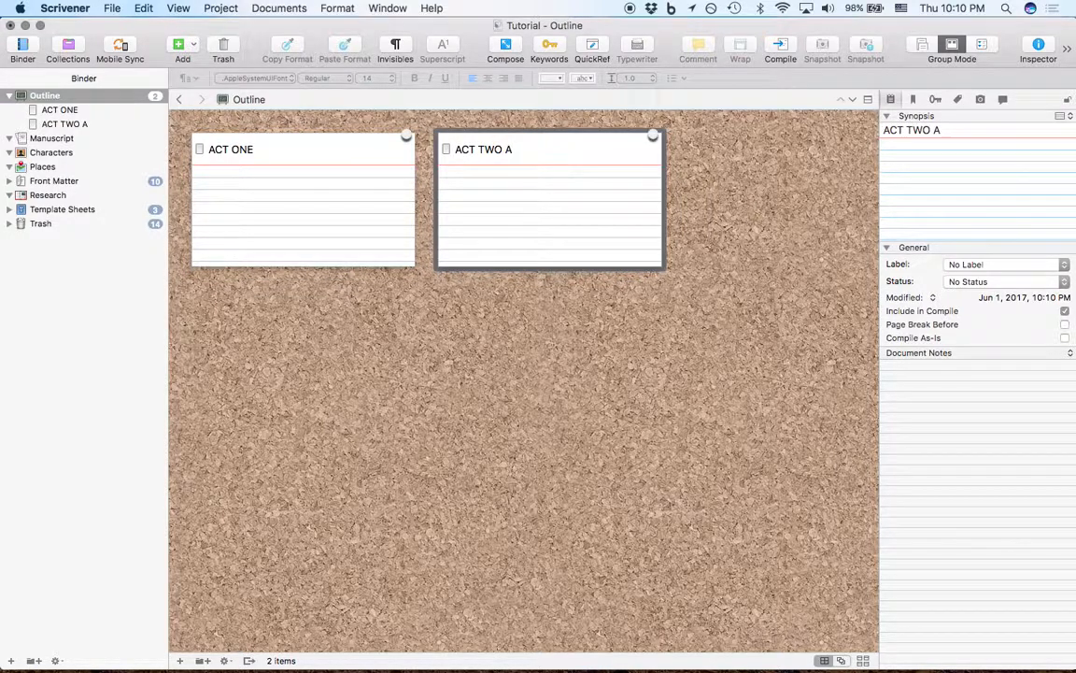
- Move the ACT ONE card behind ACT TWO A and back to first place on the corkboard
left_click_drag(557, 207, 286, 362)
left_click_drag(296, 230, 617, 227)
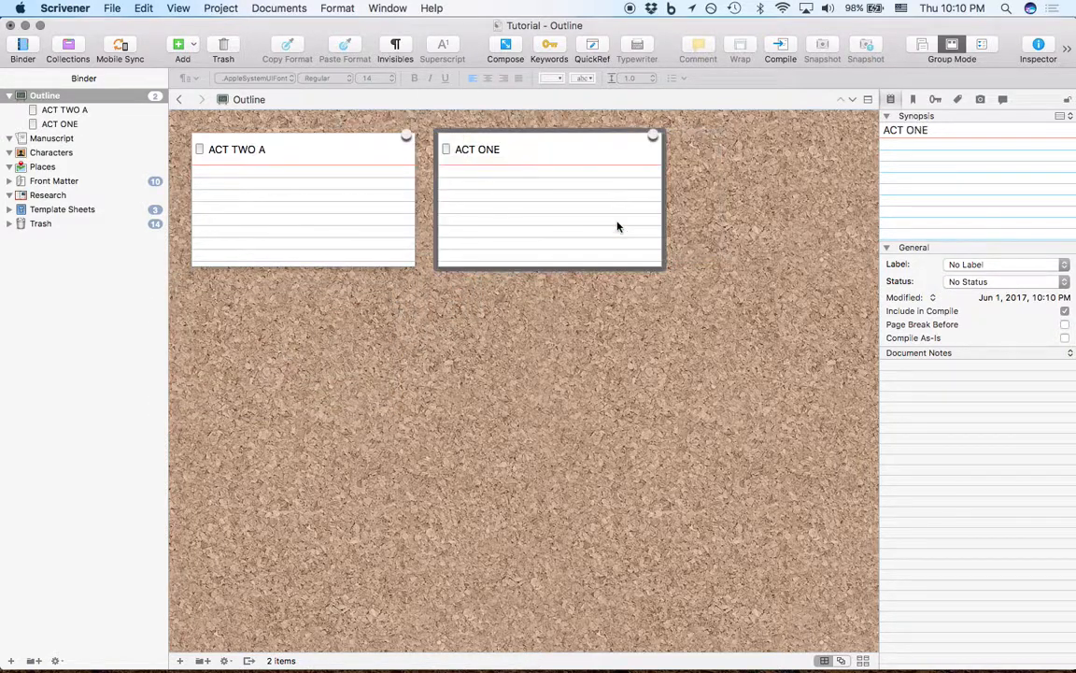
left_click_drag(525, 206, 205, 241)
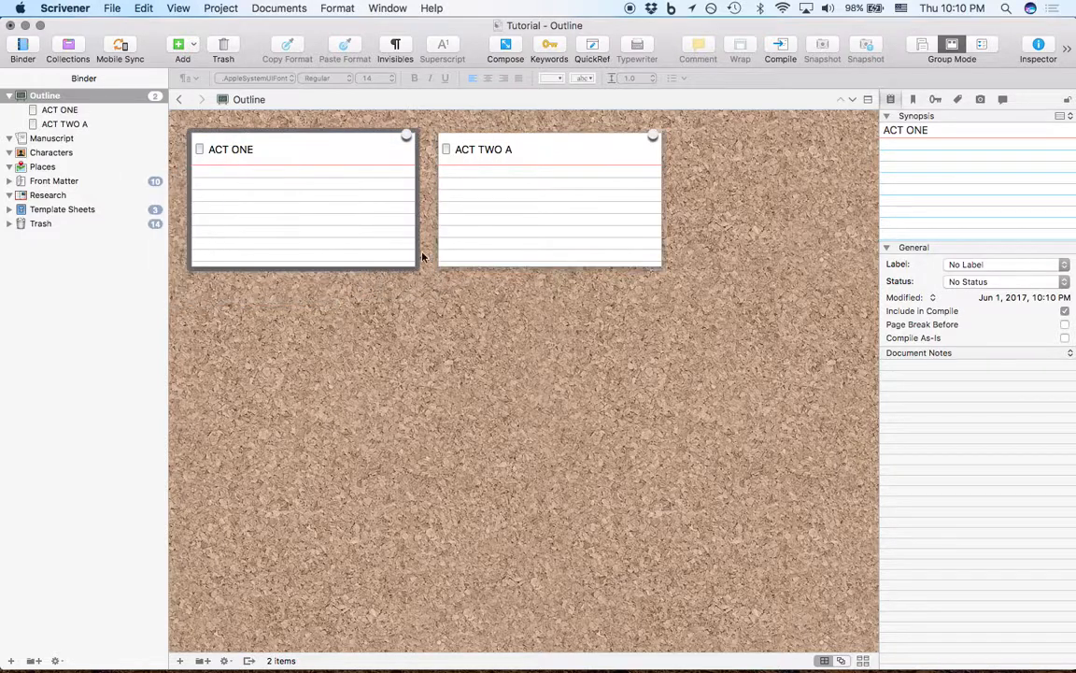
- Switch the Outline corkboard to freeform mode and place ACT TWO A beside ACT ONE, undoing its accidental nesting inside that card
left_click(840, 660)
left_click_drag(388, 178, 364, 178)
left_click_drag(491, 171, 328, 211)
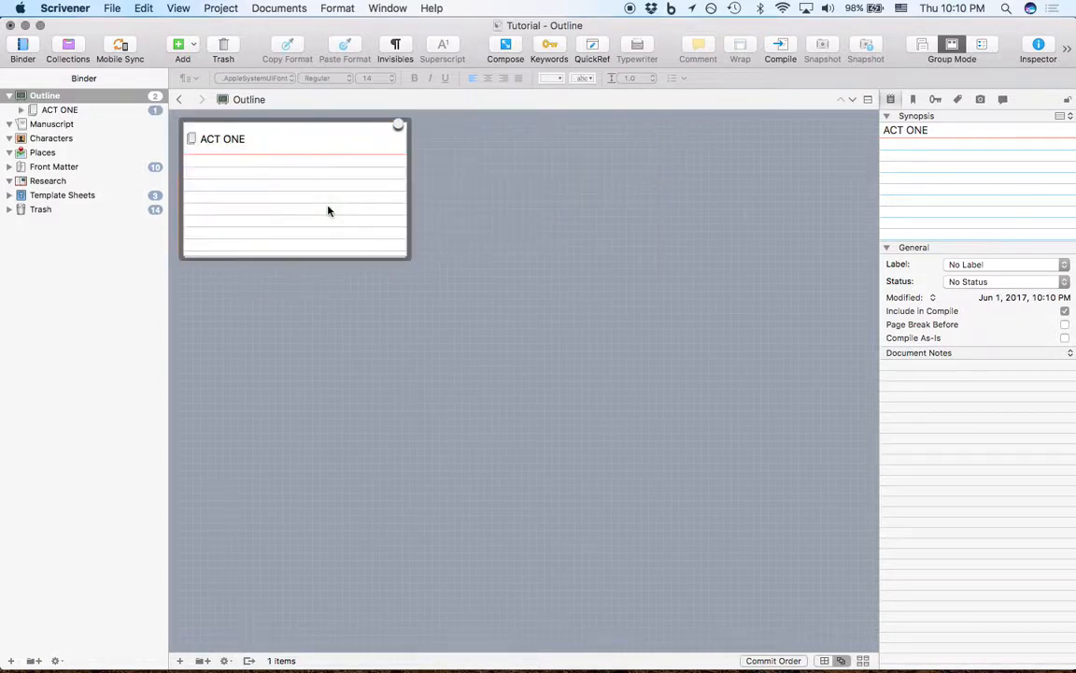
key("super+z")
left_click_drag(504, 182, 500, 164)
- Add two cards titled ACT TWO B and ACT THREE in the empty area of the freeform corkboard
left_click(536, 307)
double_click(455, 368)
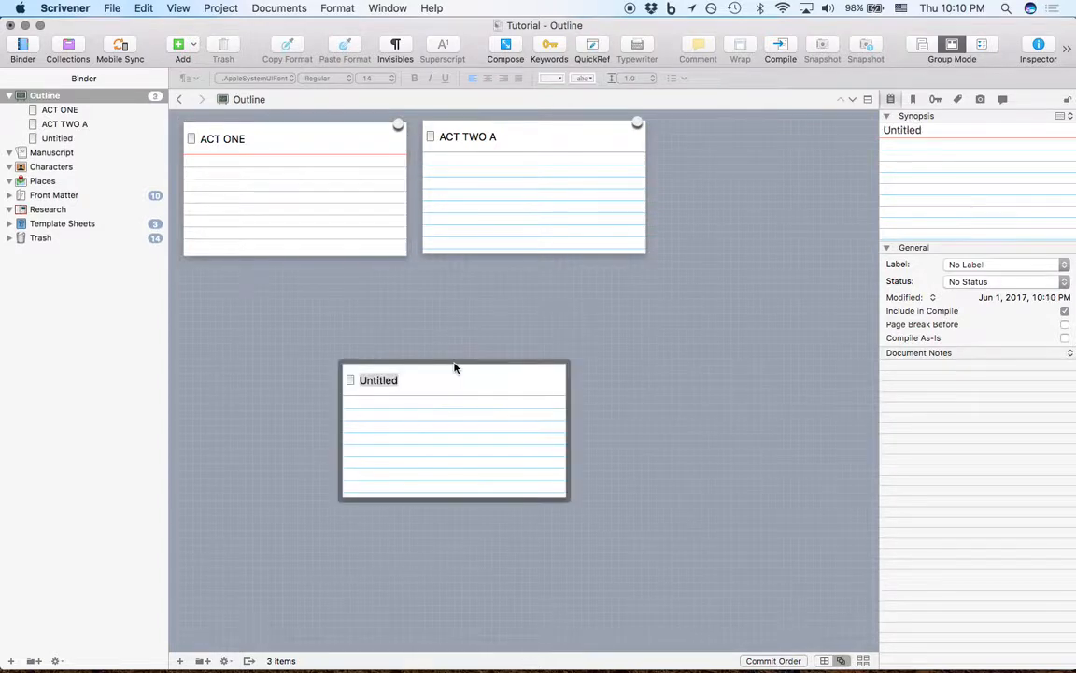
type("TCT TWO B")
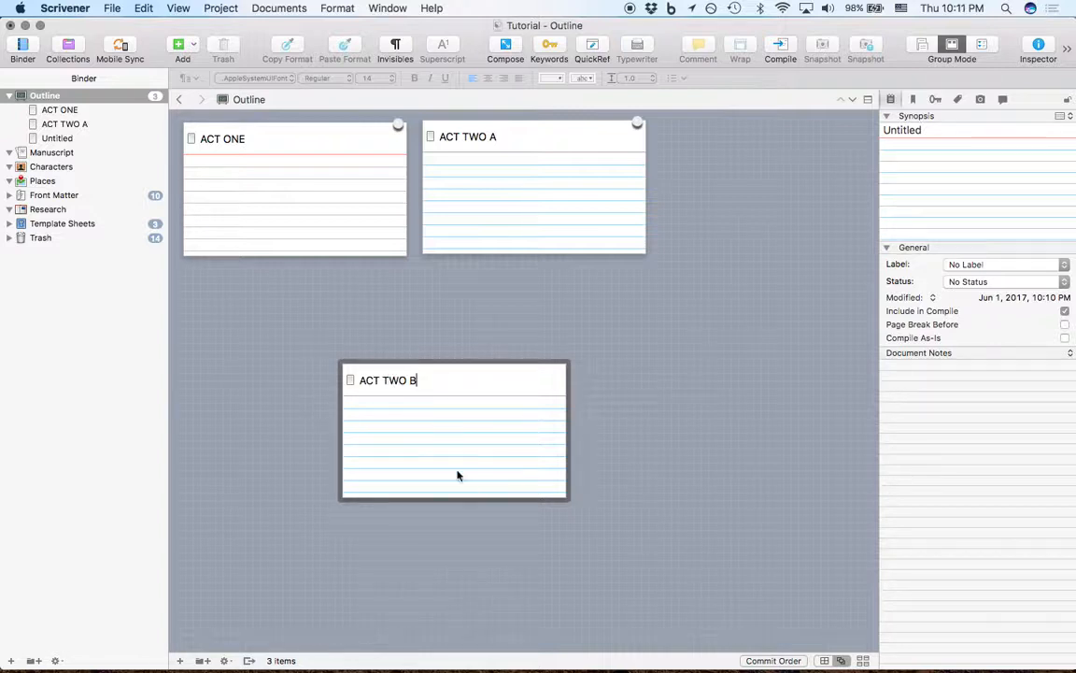
left_click(589, 339)
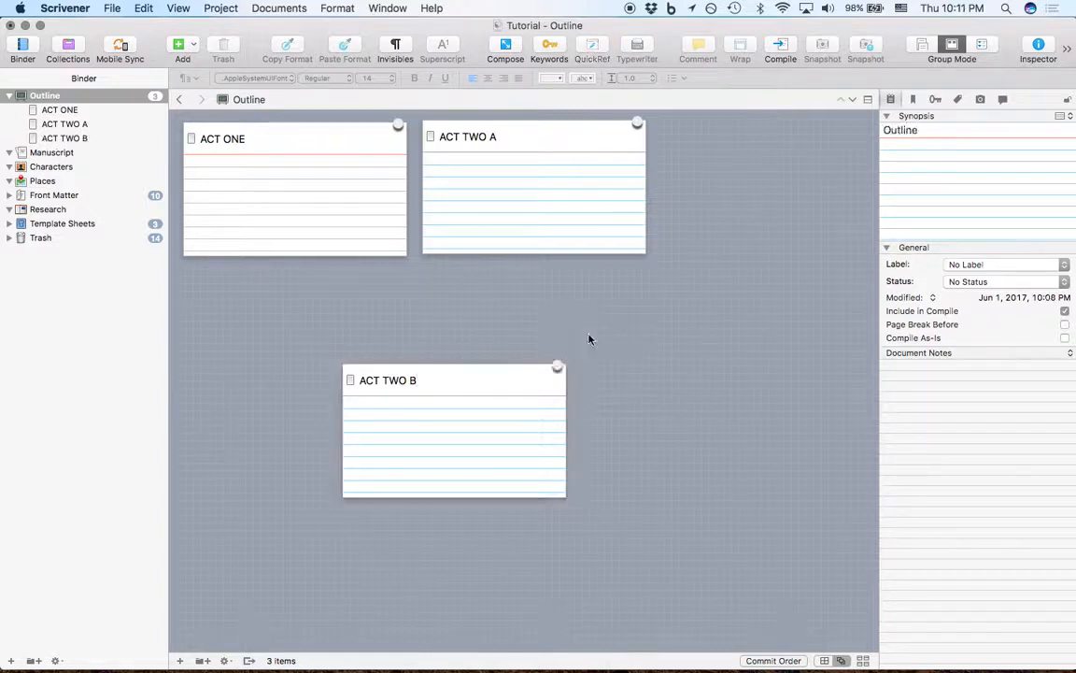
double_click(656, 439)
type("ACT THREE")
key("Return")
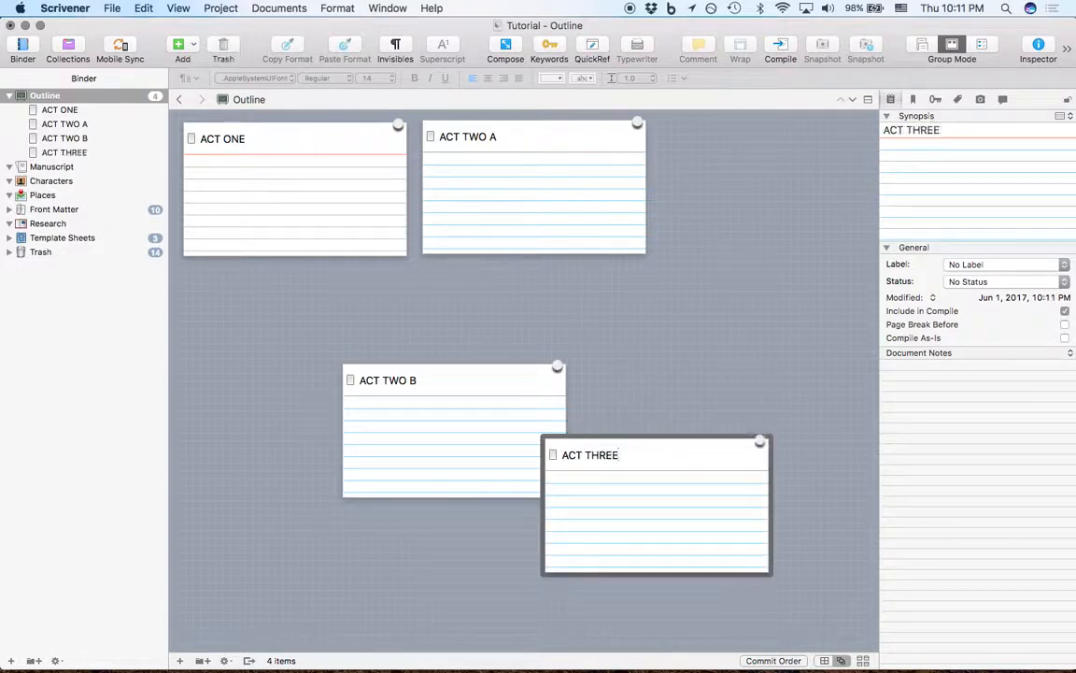
- Rearrange the ACT TWO A, ACT TWO B and ACT THREE cards in a descending cascade below ACT ONE
left_click_drag(464, 392, 318, 308)
left_click_drag(644, 456, 708, 320)
left_click_drag(377, 320, 434, 408)
left_click_drag(759, 392, 605, 595)
left_click_drag(570, 233, 441, 347)
left_click_drag(417, 437, 472, 452)
left_click_drag(552, 529, 562, 556)
left_click(295, 176)
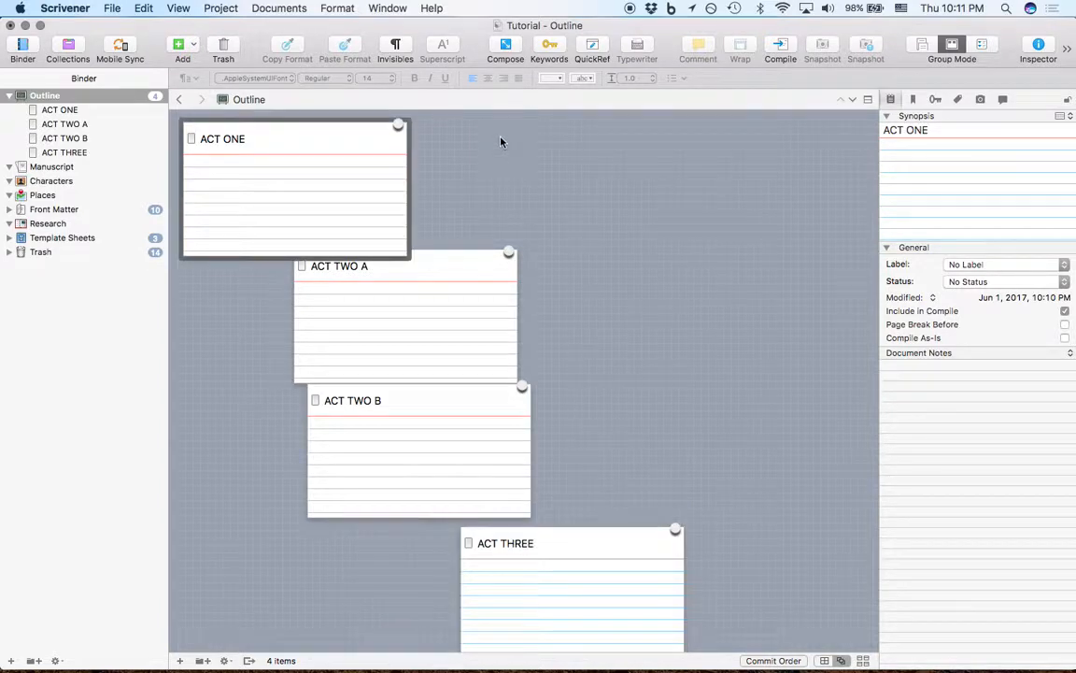
- View all four act documents from ACT ONE to ACT THREE together on the corkboard, briefly hiding the inspector
left_click(73, 106)
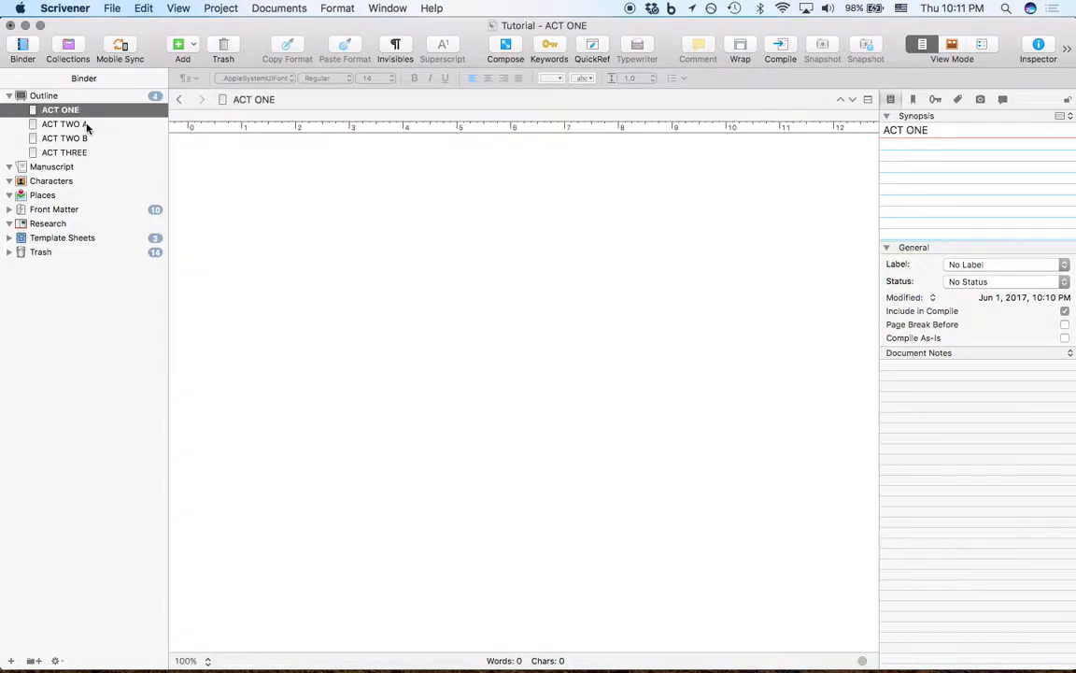
left_click(87, 152, "shift")
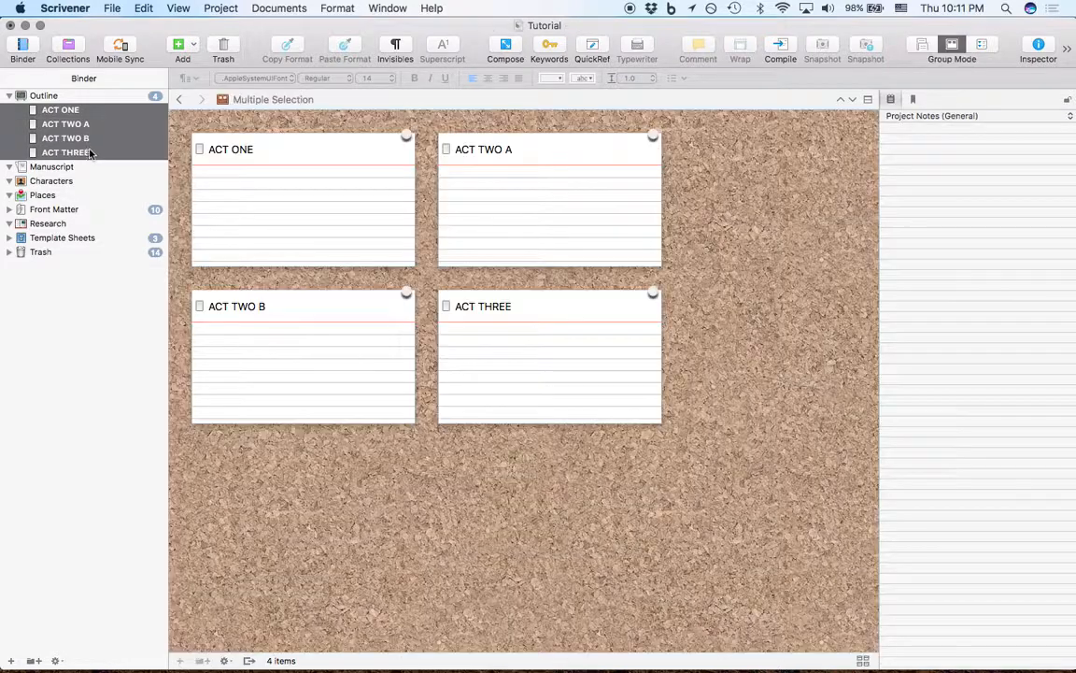
left_click(1037, 46)
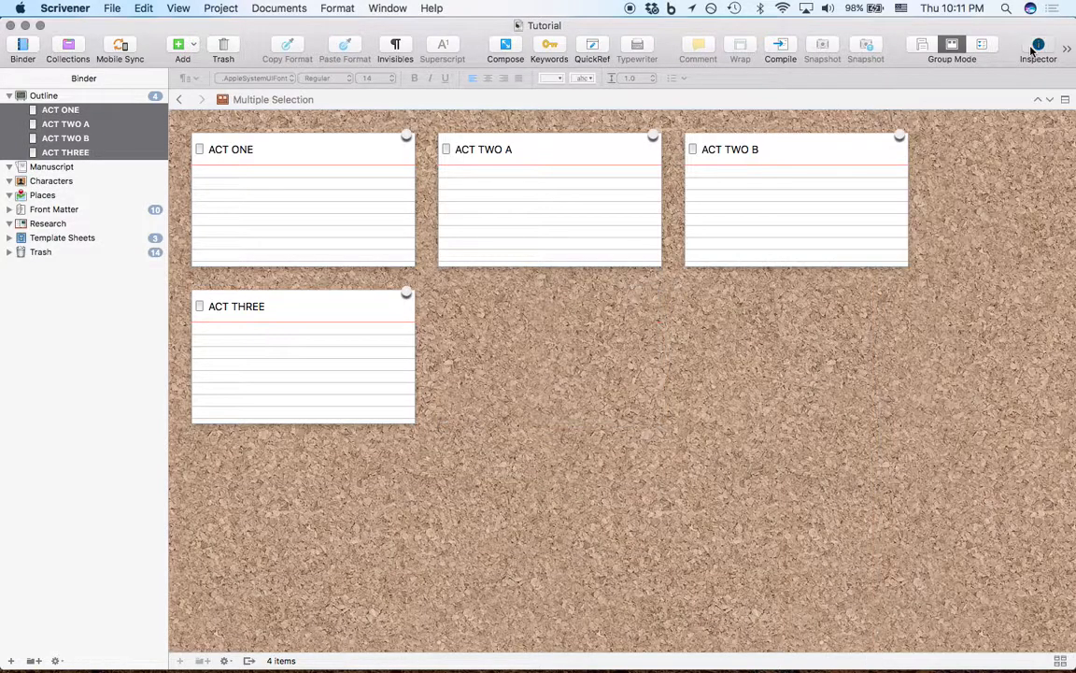
left_click(1034, 48)
left_click(391, 175)
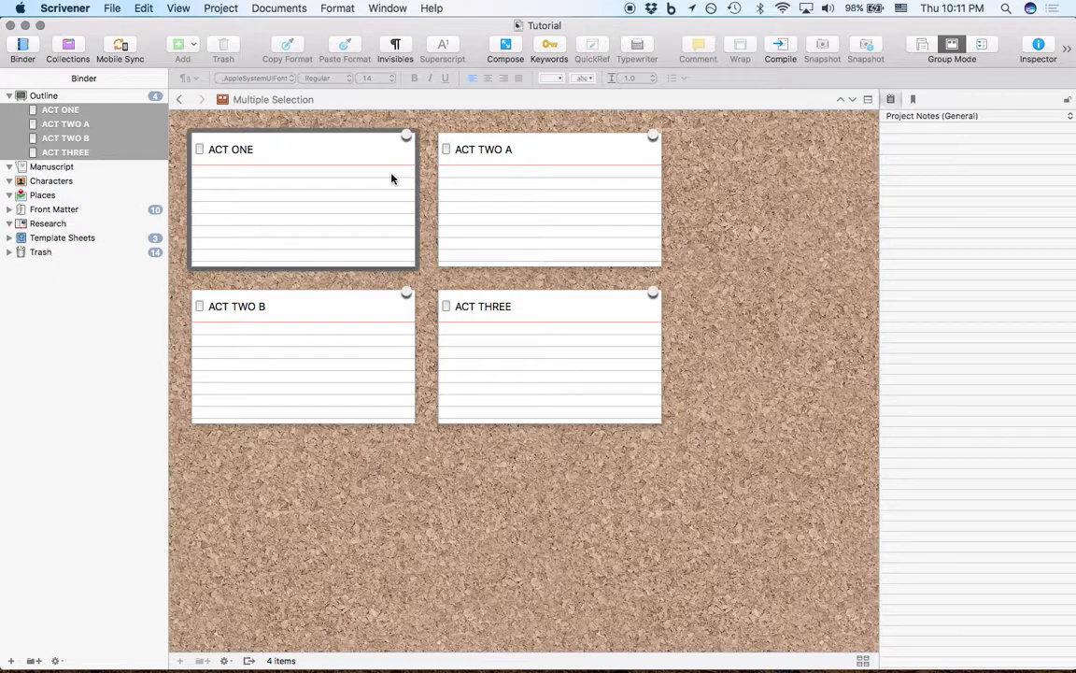
left_click(986, 269)
left_click(758, 344)
left_click(583, 460)
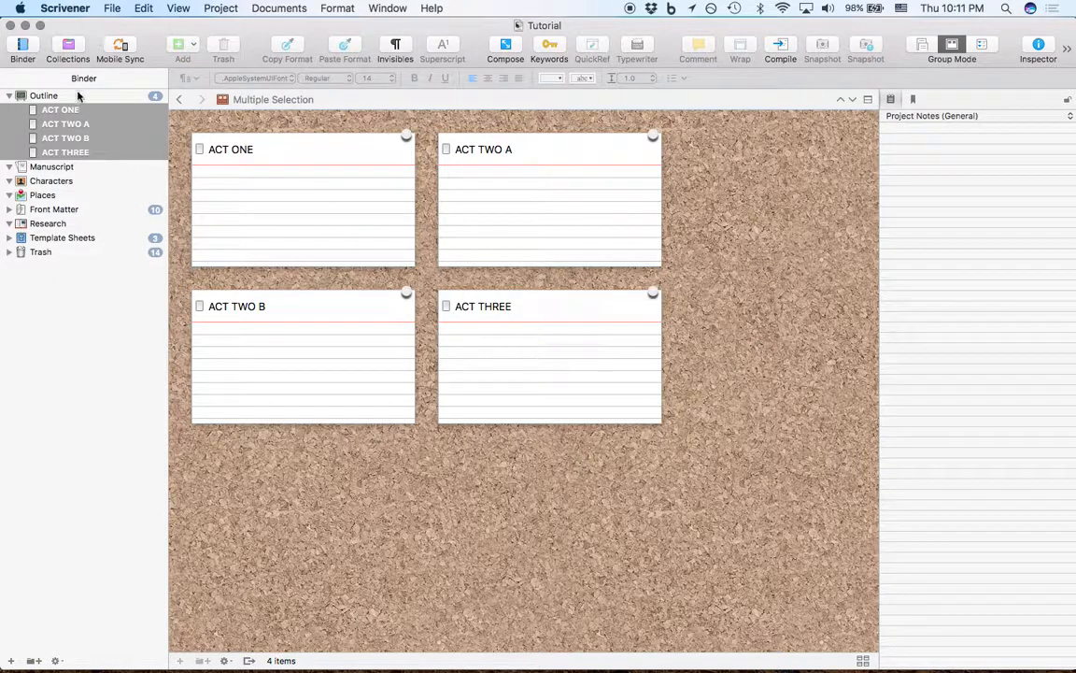
- Add a project label named Act in the meta-data settings, after checking the existing labels for ACT ONE on the Outline corkboard
left_click(70, 96)
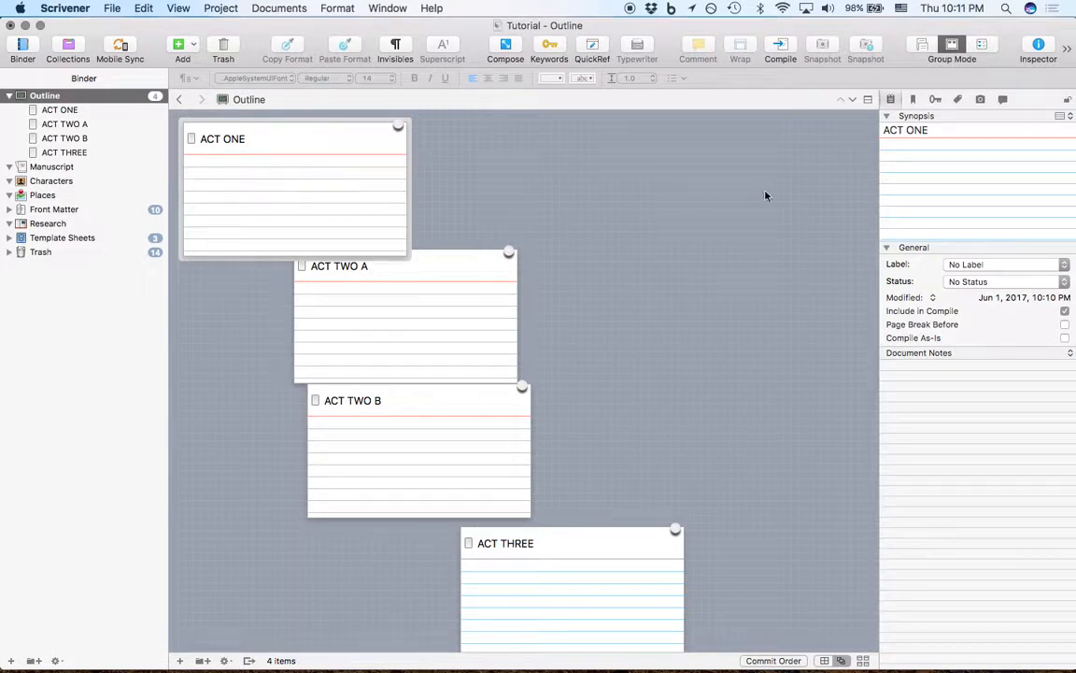
left_click(972, 264)
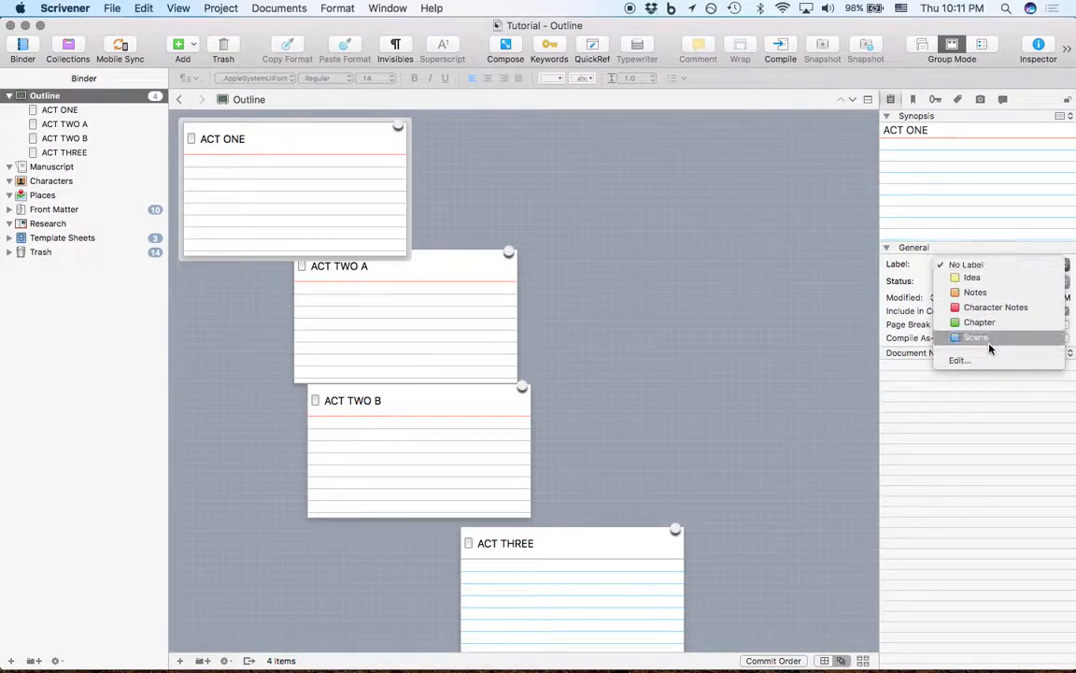
left_click(918, 274)
left_click(251, 8)
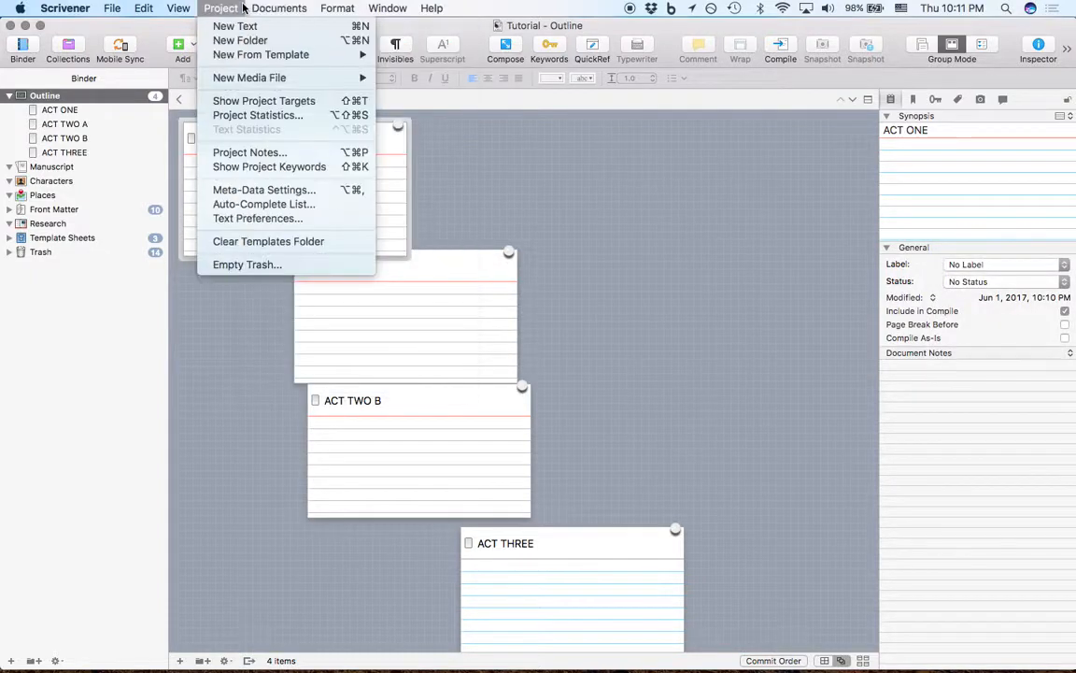
left_click(285, 192)
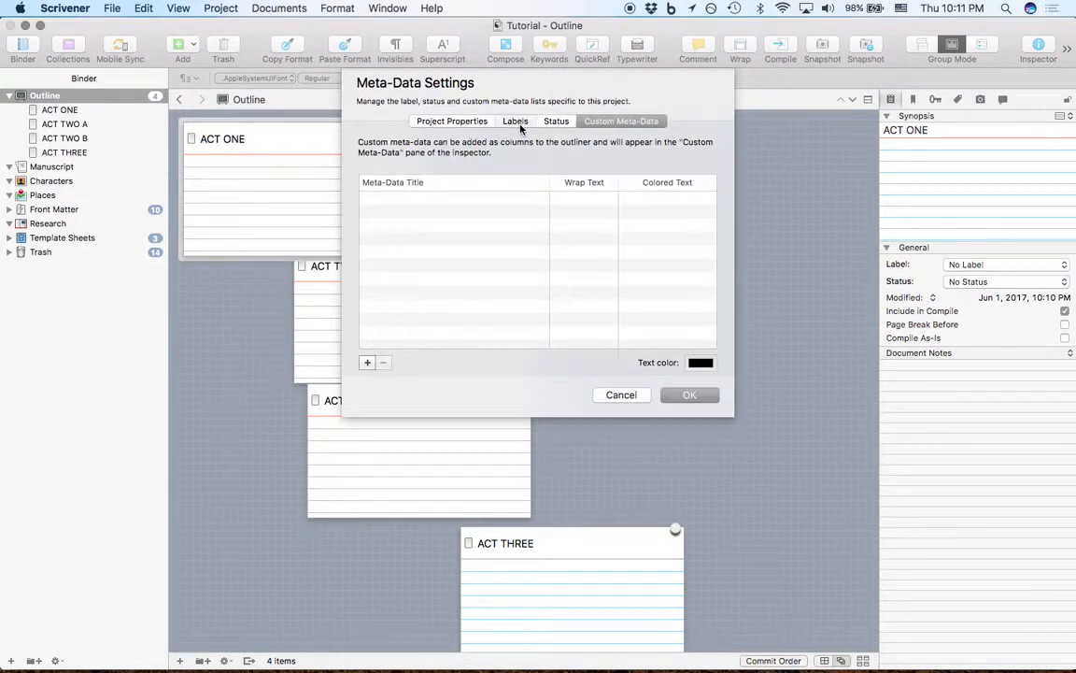
left_click(517, 122)
left_click(373, 365)
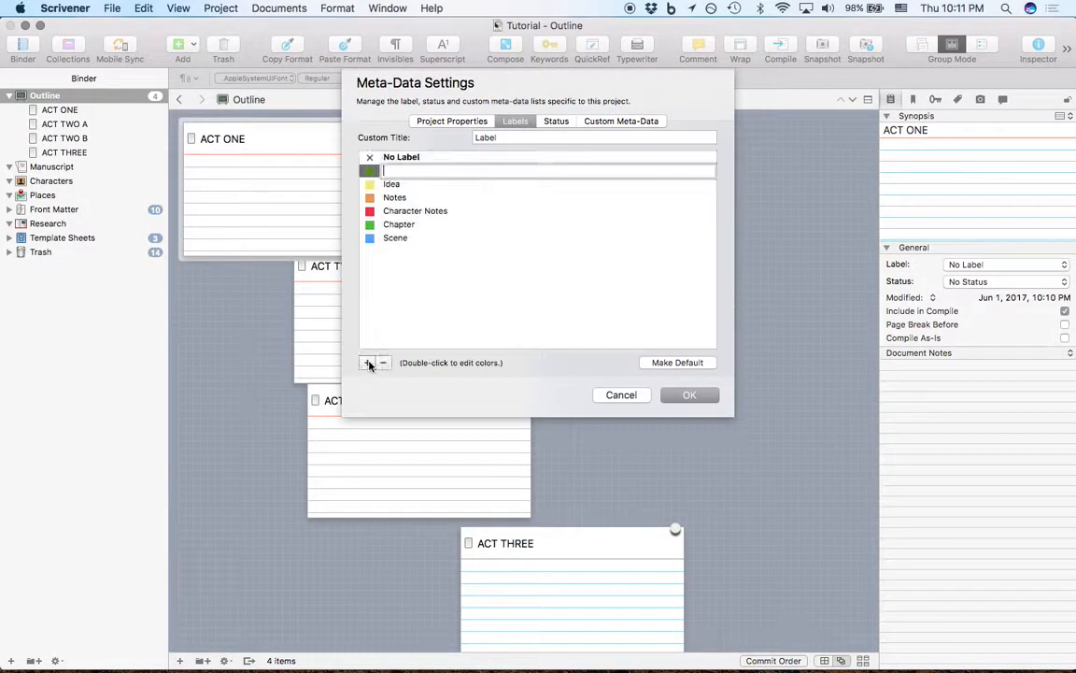
type("ACt")
key("Return")
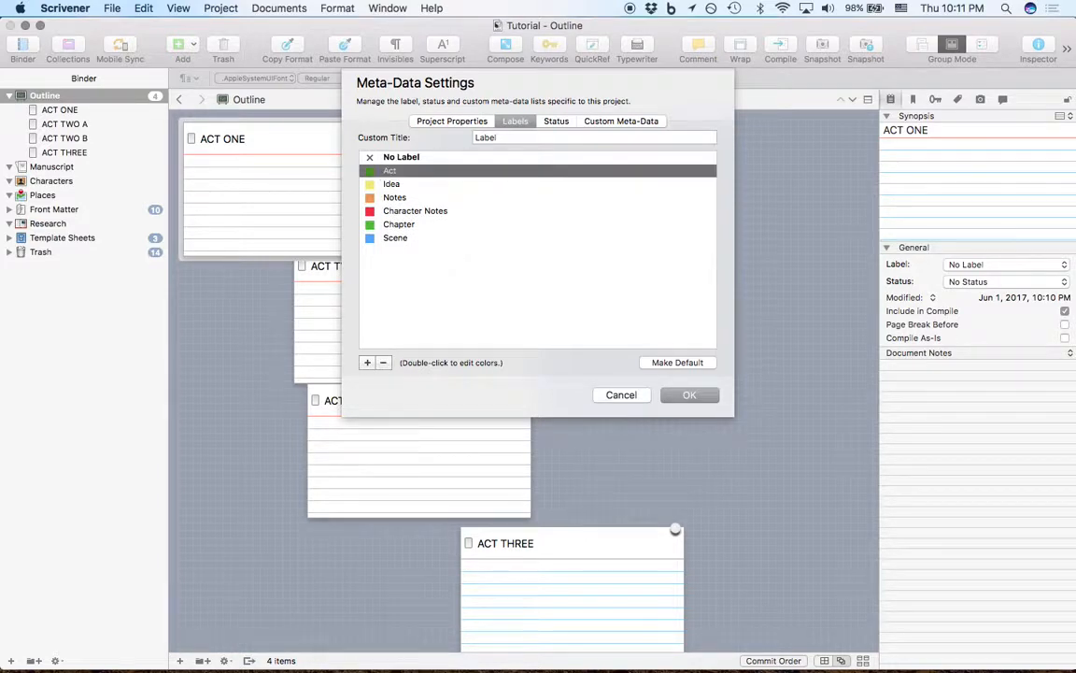
- Set the Act label's color to bright magenta at full brightness and save the meta-data settings
double_click(370, 170)
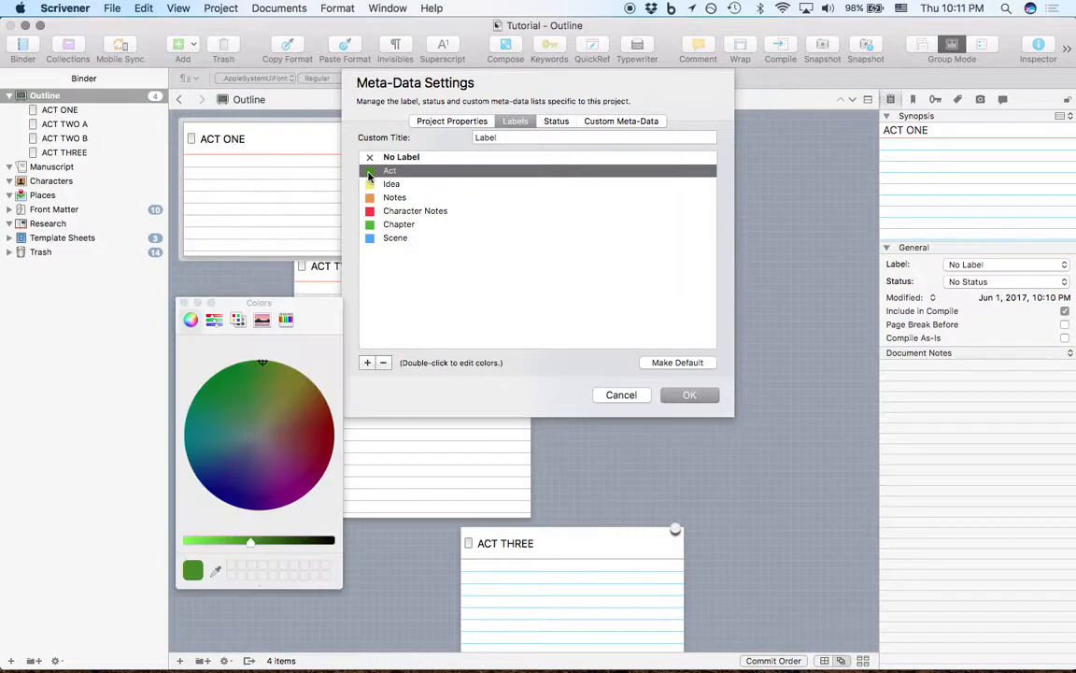
left_click_drag(299, 456, 305, 509)
left_click(250, 544)
left_click_drag(250, 544, 164, 539)
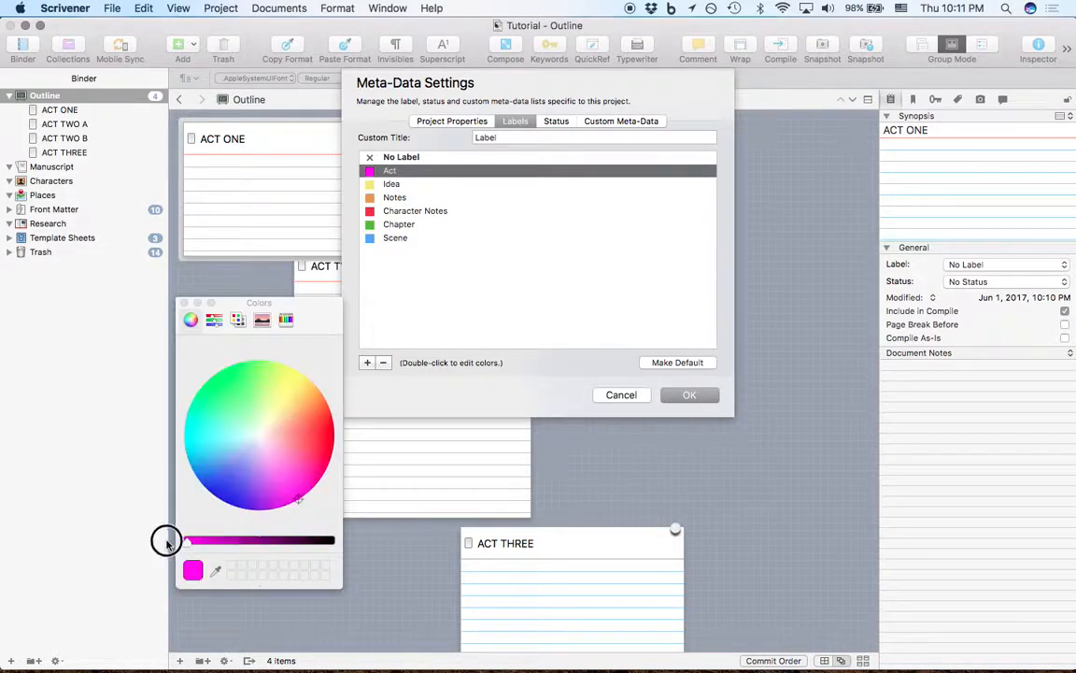
left_click(184, 303)
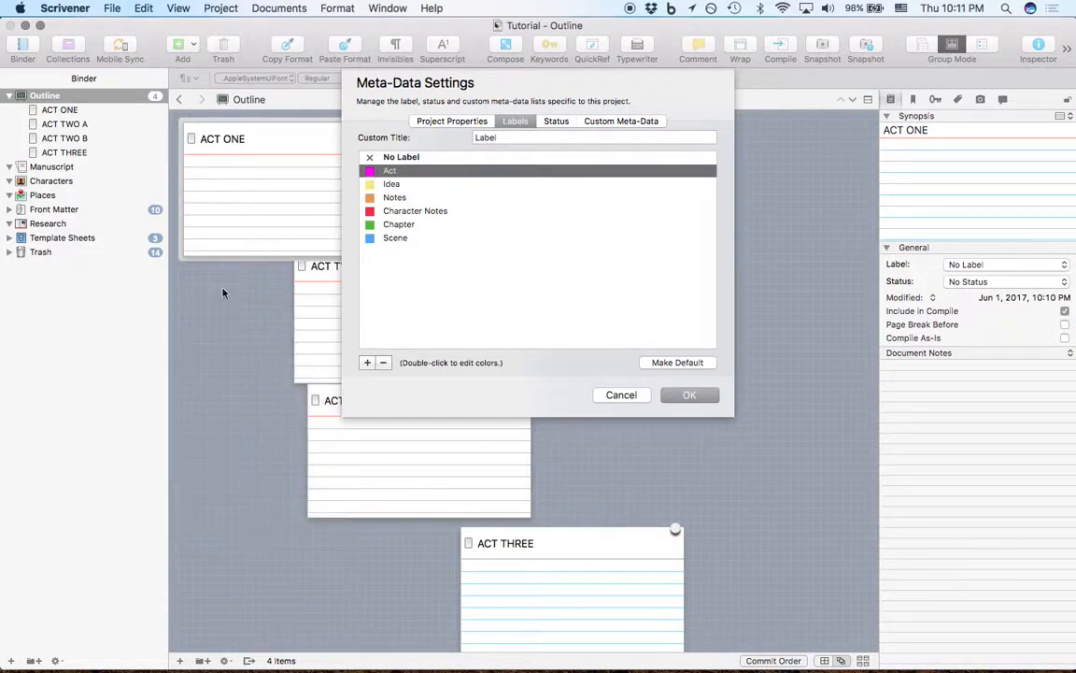
left_click(690, 395)
- Assign the Act label to the ACT ONE and ACT TWO A cards
left_click(999, 271)
left_click(1003, 278)
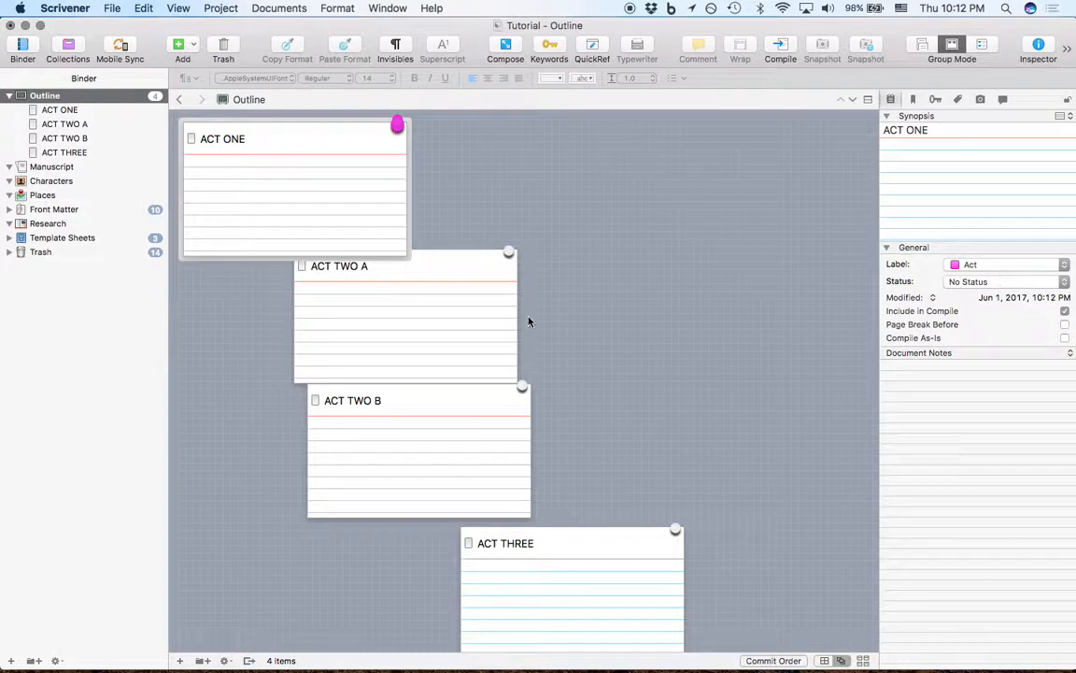
left_click(471, 324)
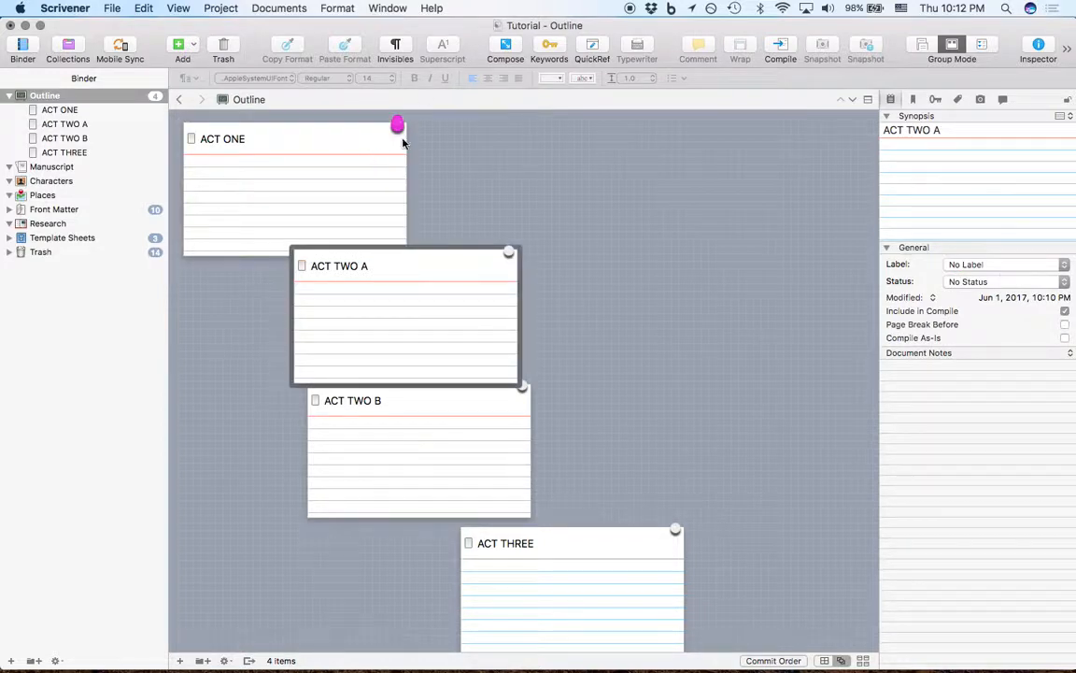
left_click(1005, 265)
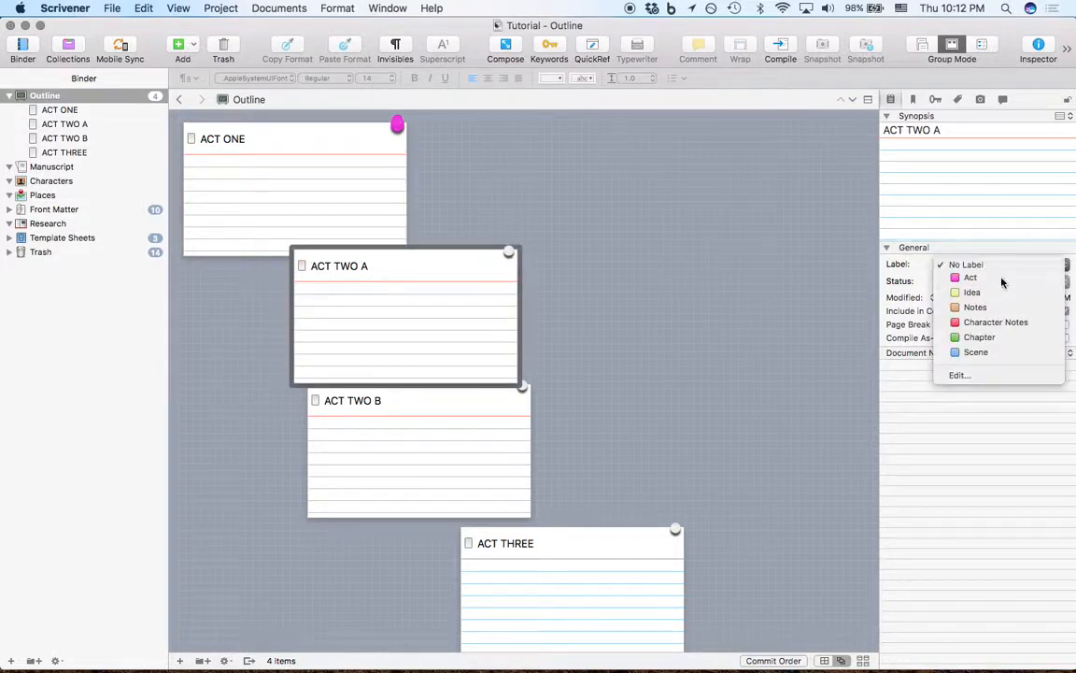
left_click(974, 278)
- Exclude the ACT ONE and ACT TWO A documents from compile
left_click(344, 187)
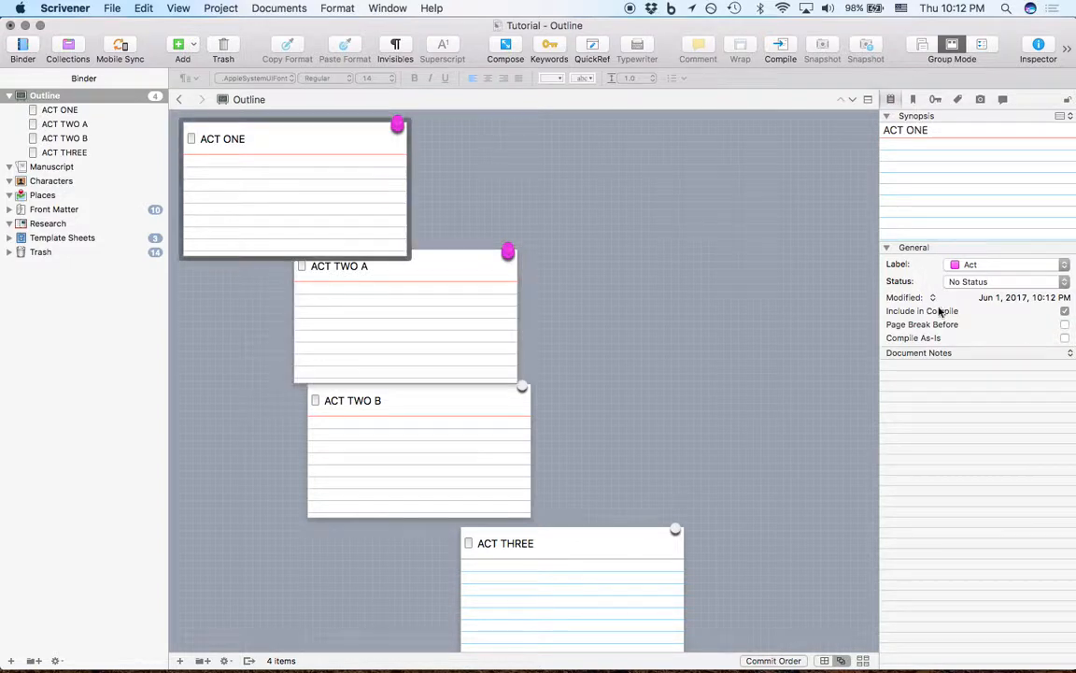
left_click(1065, 311)
left_click(450, 311)
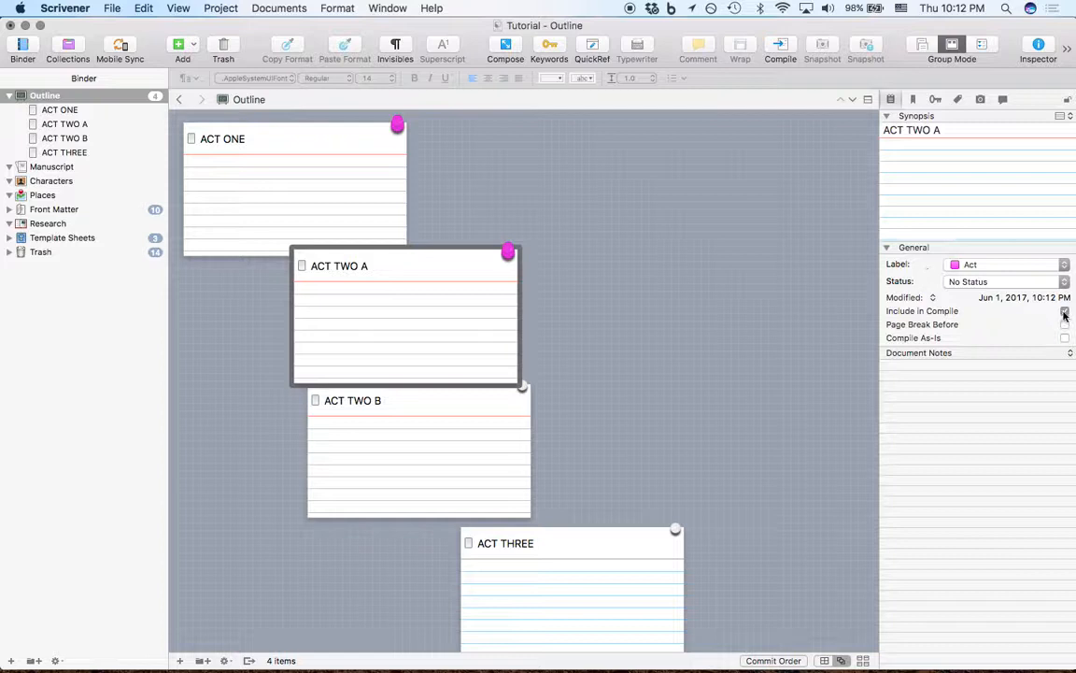
- Assign the Act label to the ACT TWO B and ACT THREE cards and exclude both documents from compile
left_click(474, 446)
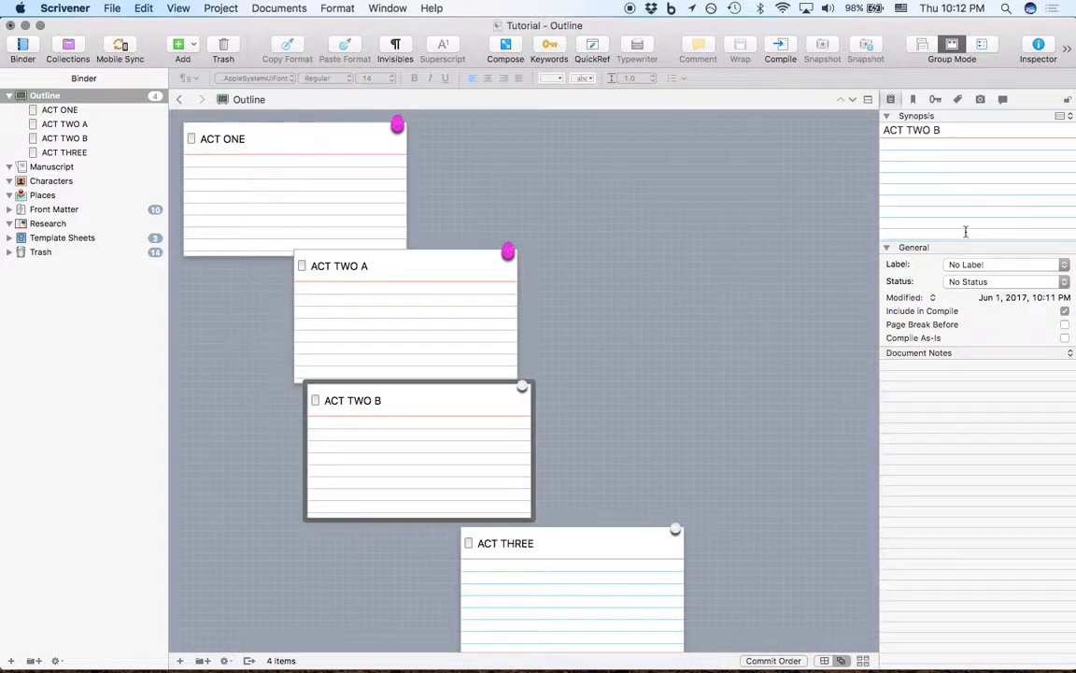
left_click(1036, 265)
left_click(1028, 279)
left_click(1065, 311)
left_click(585, 568)
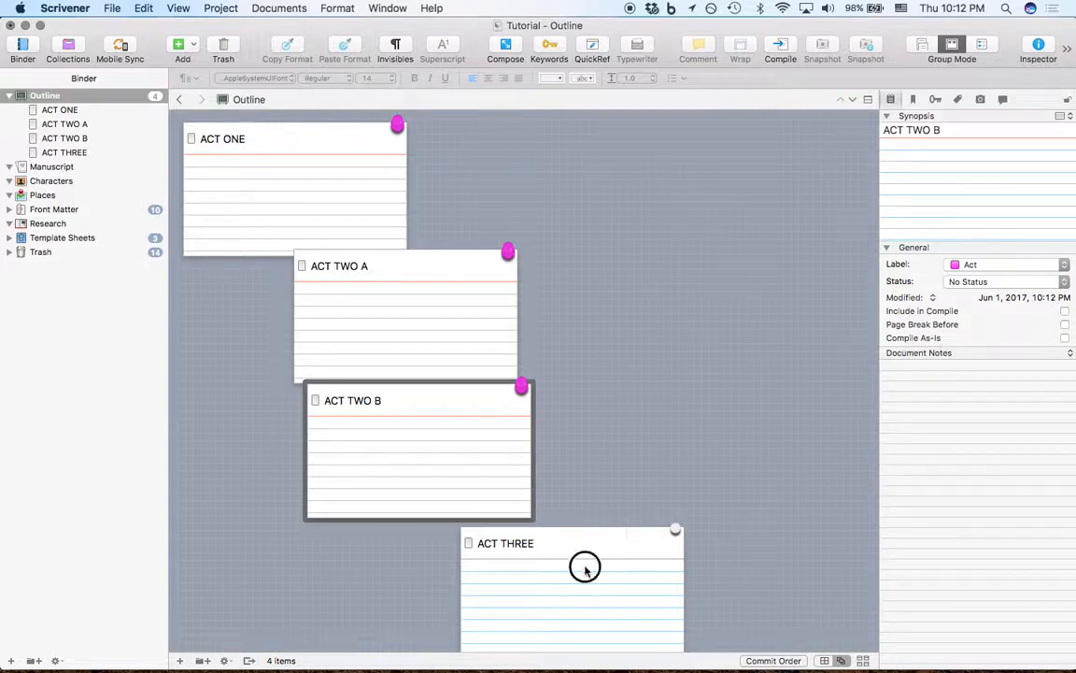
left_click(1035, 267)
left_click(1031, 278)
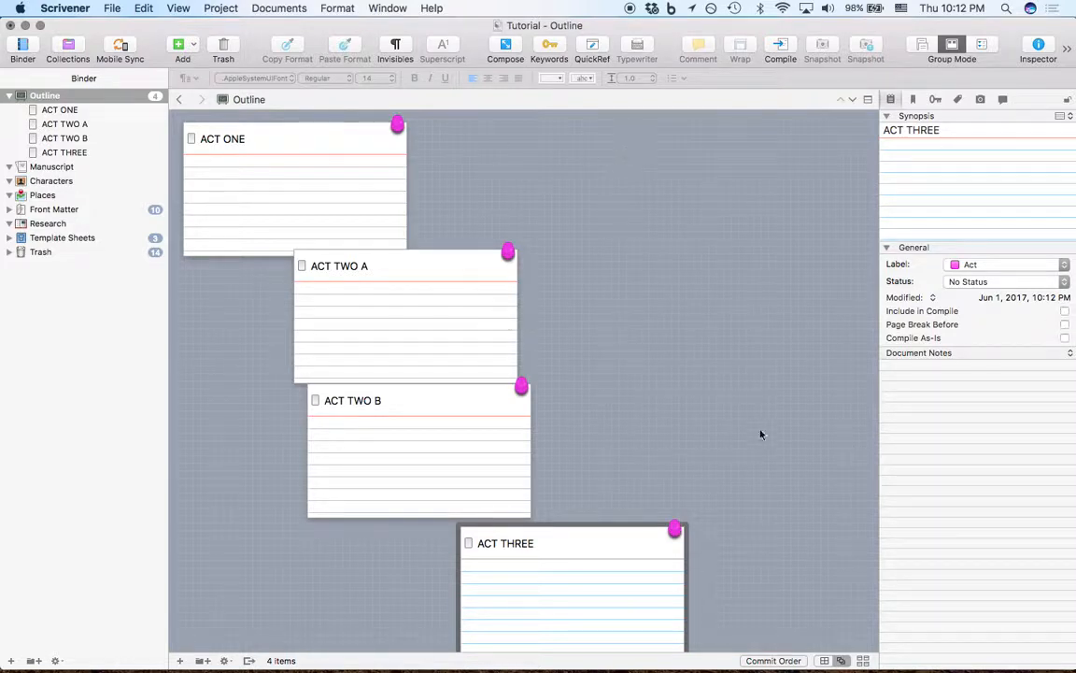
- Switch the Outline corkboard back to grid layout and view the act cards with the binder and inspector temporarily hidden
left_click(826, 661)
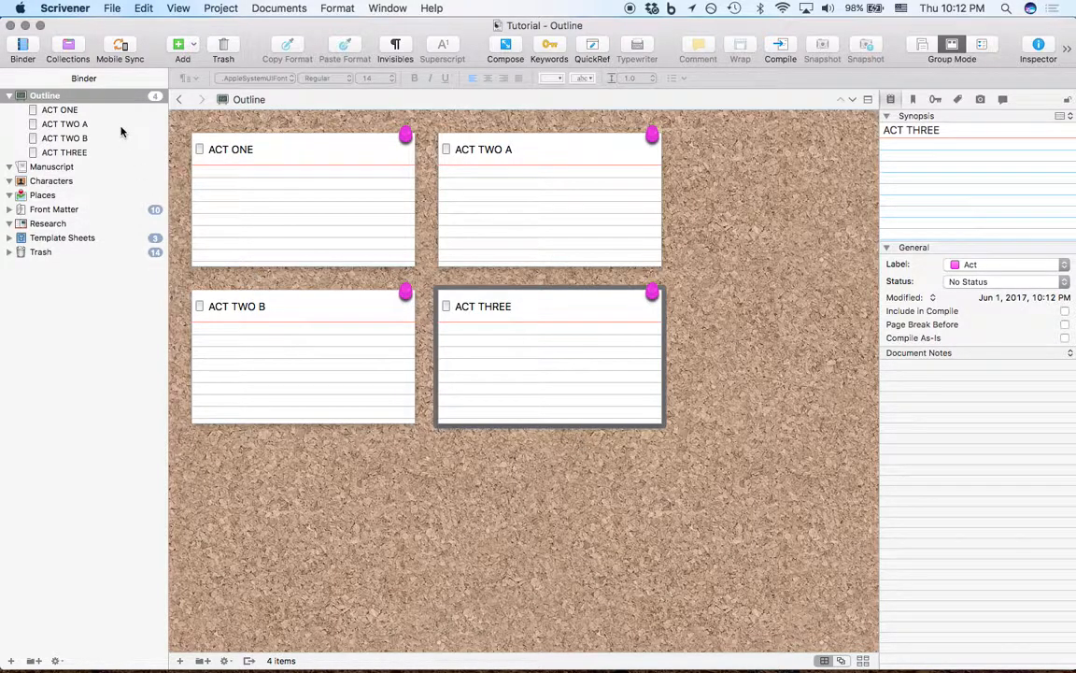
left_click(23, 49)
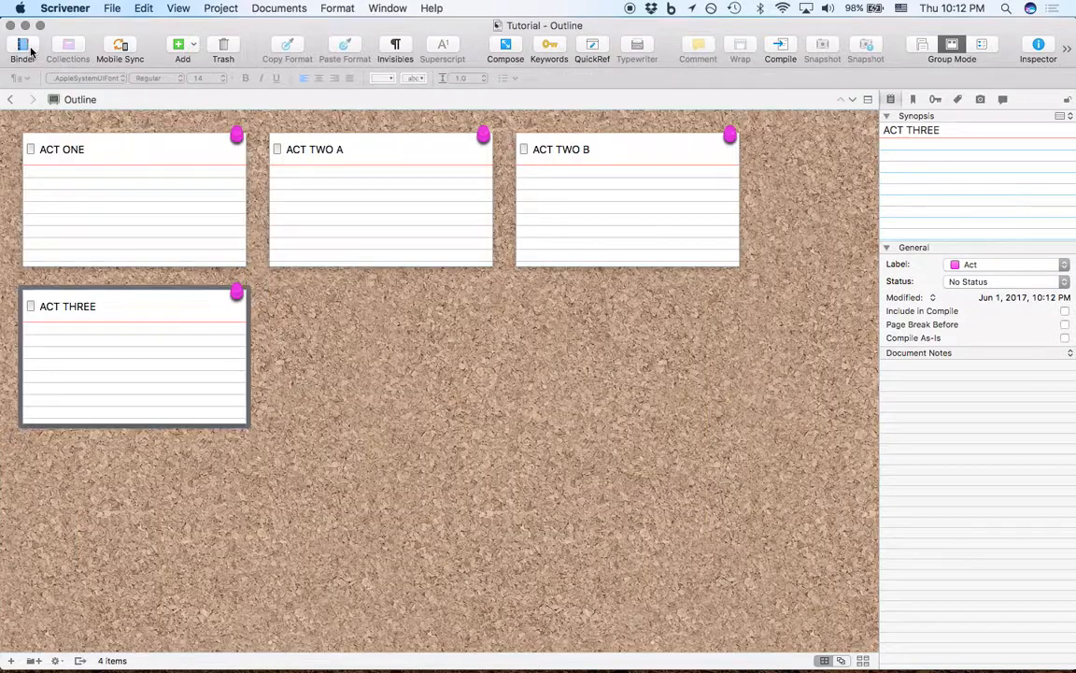
left_click(28, 49)
left_click(26, 46)
left_click(24, 47)
left_click(23, 49)
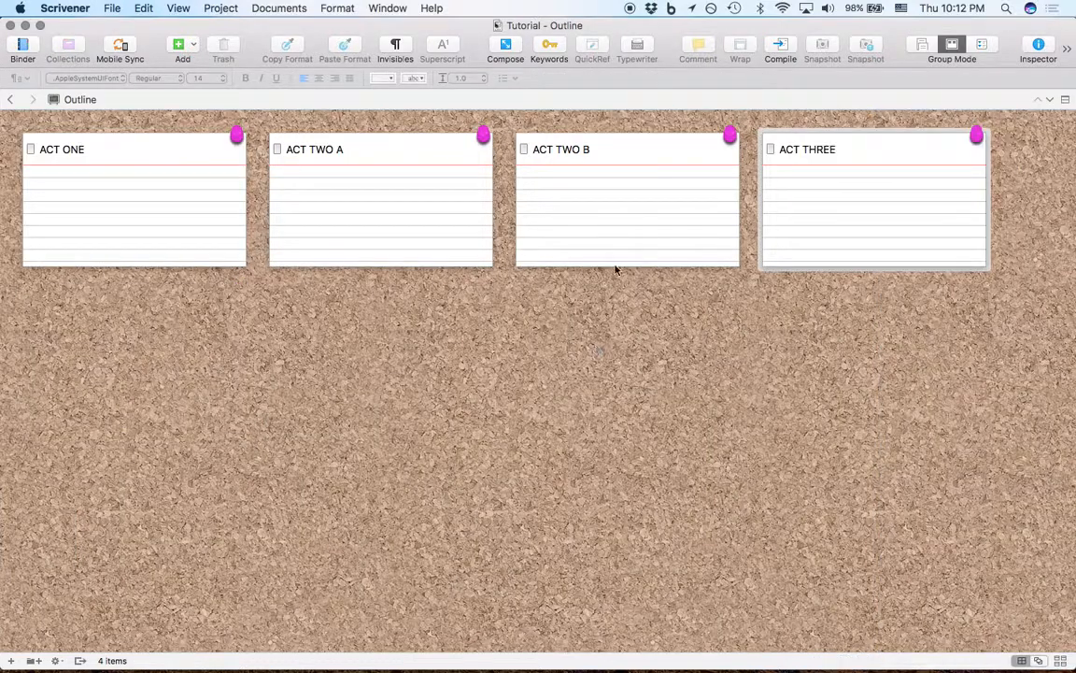
scroll(479, 399, "up", 1)
scroll(479, 399, "down", 1)
left_click(1039, 46)
left_click(24, 45)
- Set the freeform background to Beige Graph Paper in the corkboard preferences, keeping Corkboard pattern as the corkboard background
left_click(75, 8)
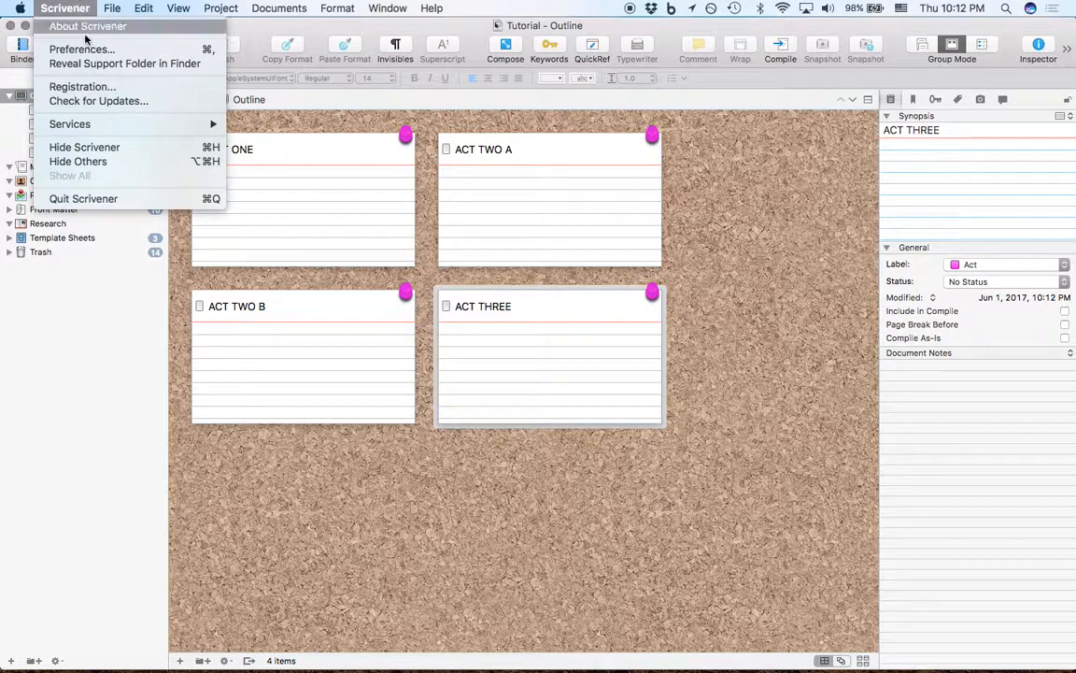
left_click(88, 48)
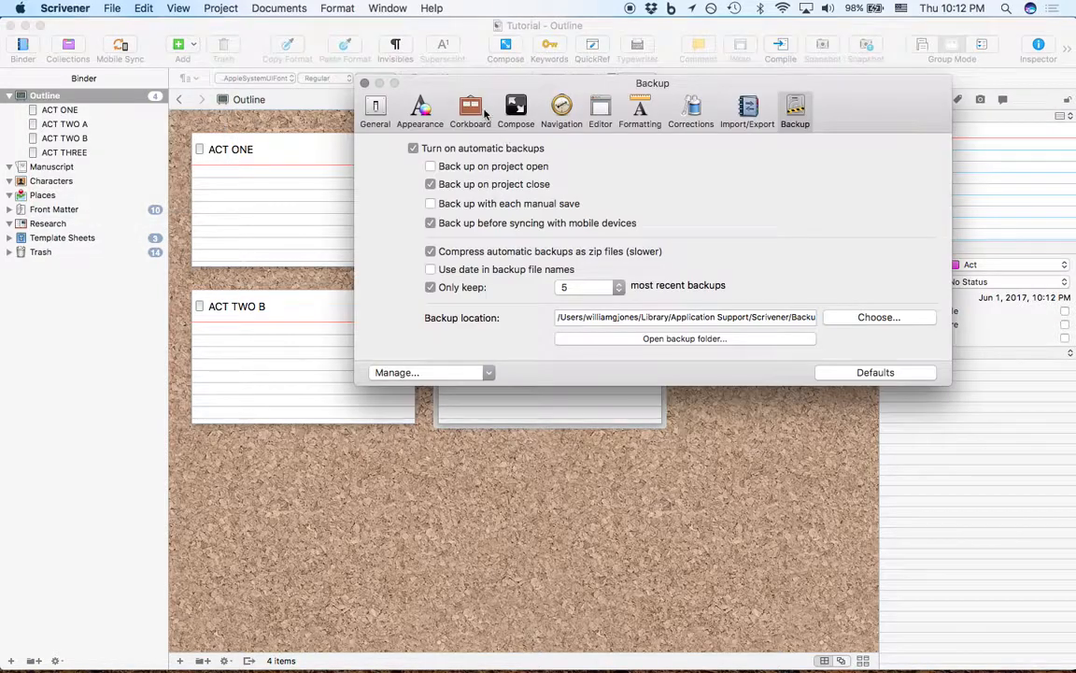
left_click(470, 110)
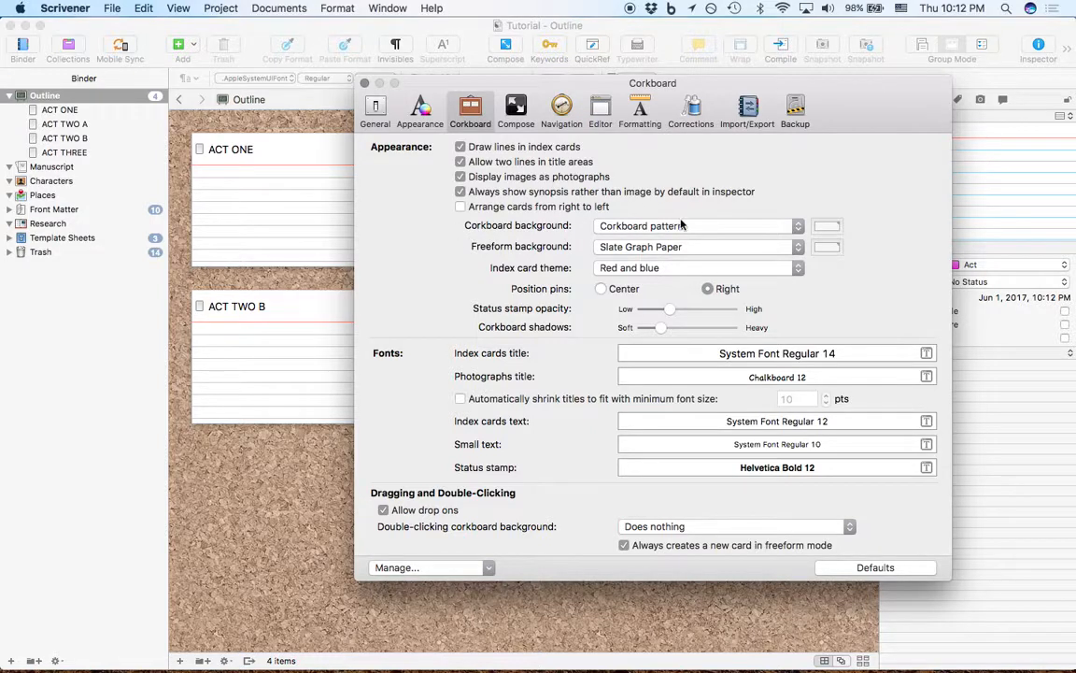
left_click(645, 226)
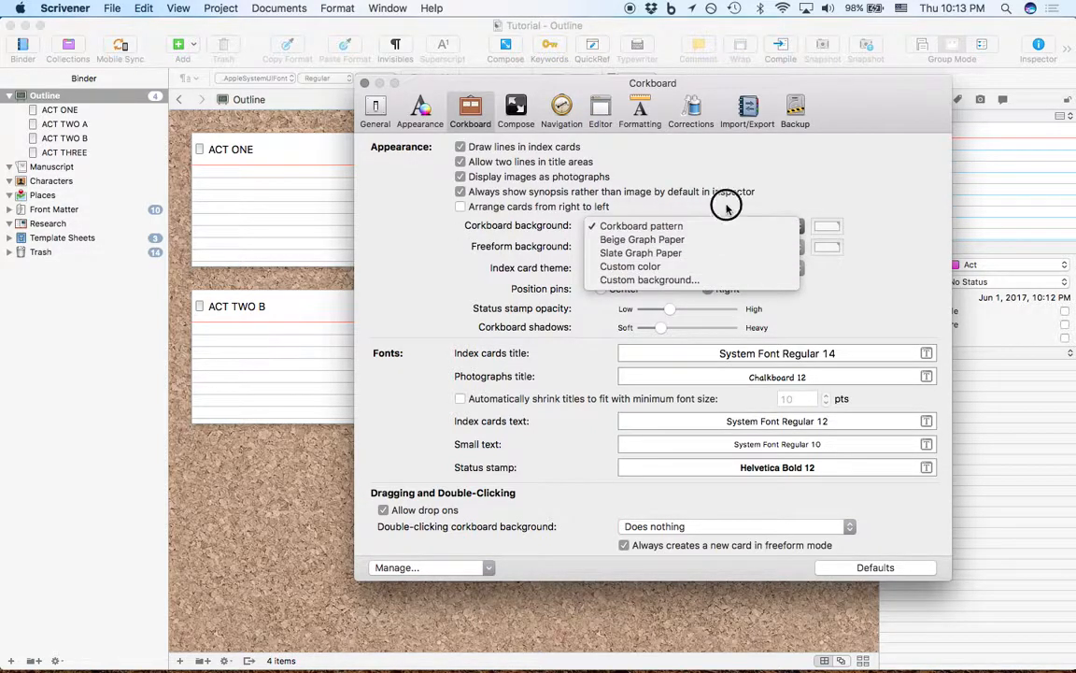
left_click(707, 220)
left_click(701, 249)
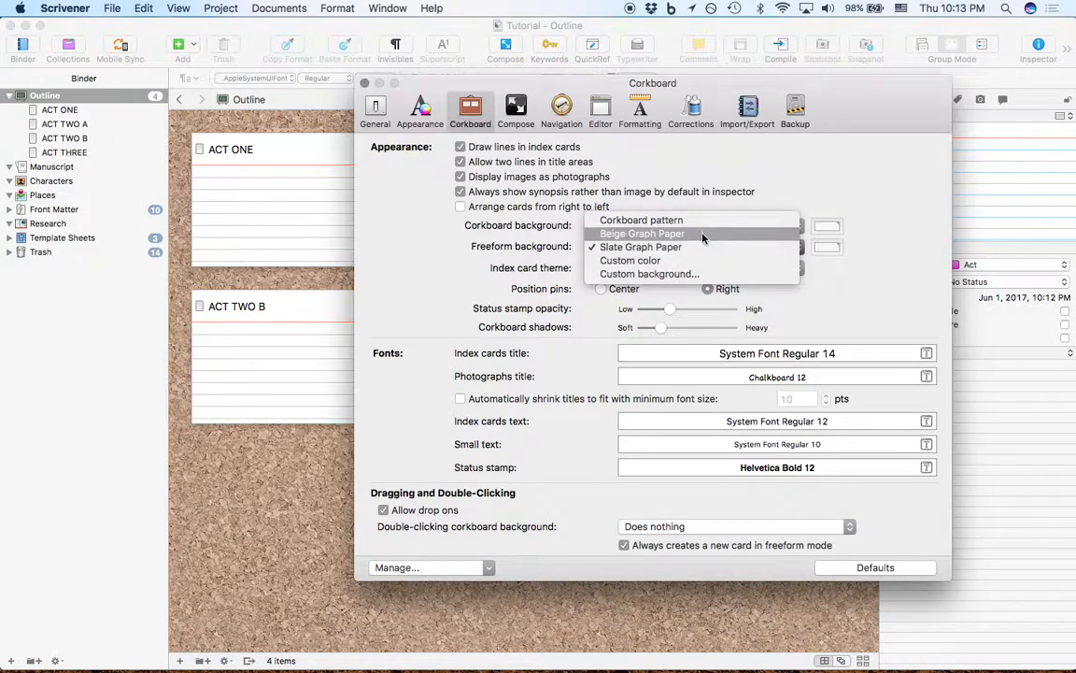
left_click(632, 208)
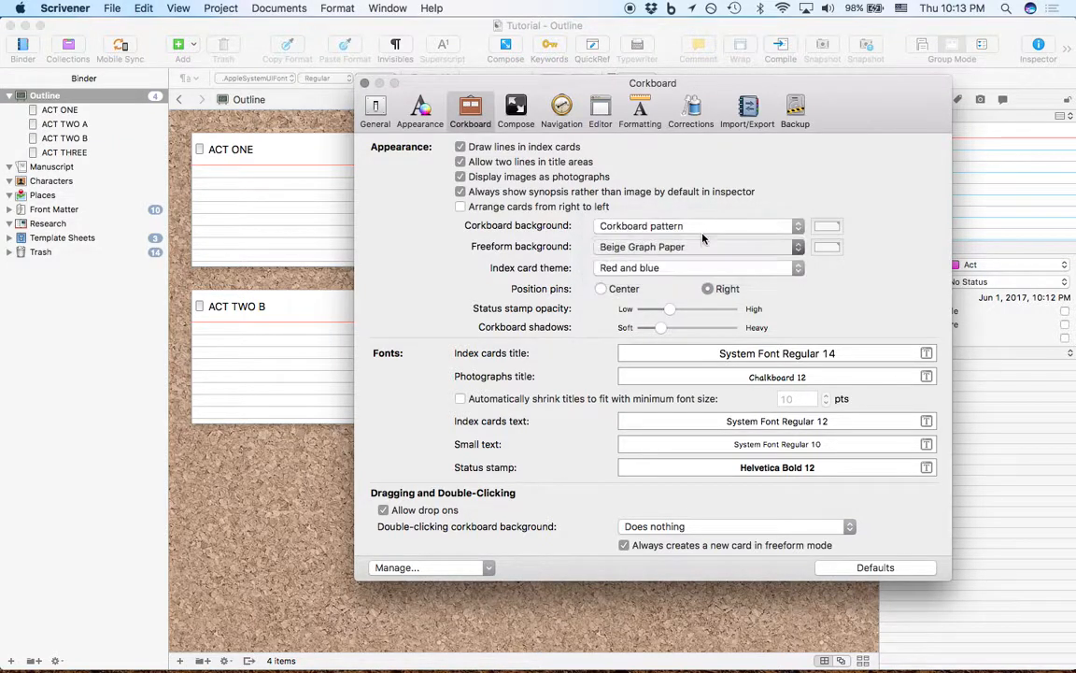
- Try the Rounded and Blue and black index card themes on the corkboard, and return the theme to Red and blue
left_click(628, 271)
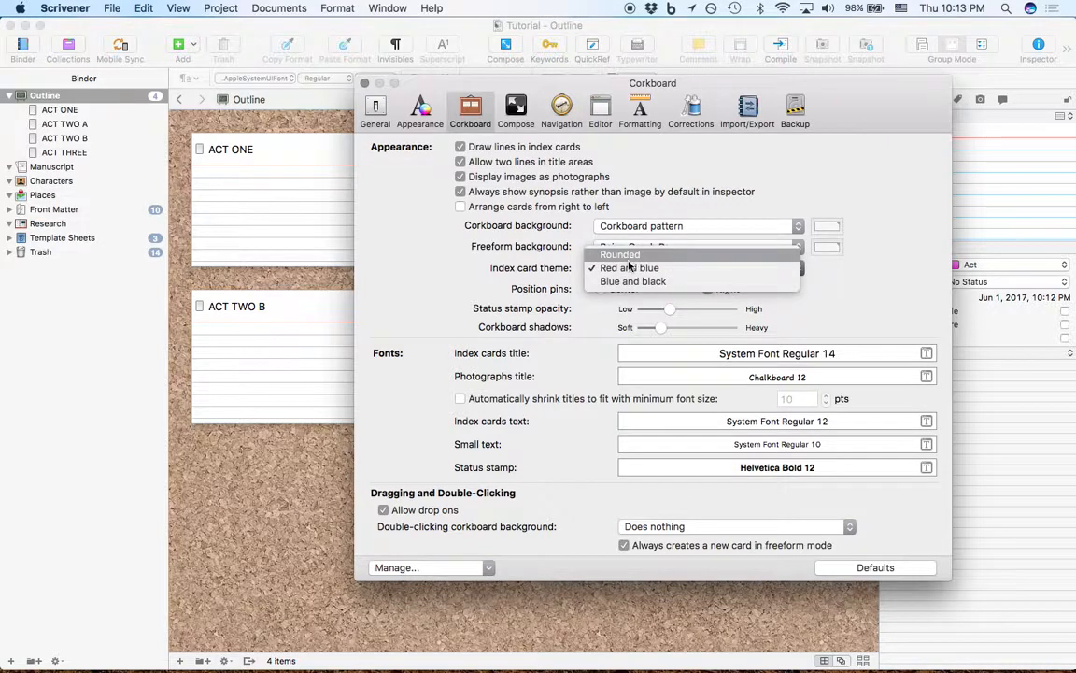
left_click_drag(579, 88, 662, 130)
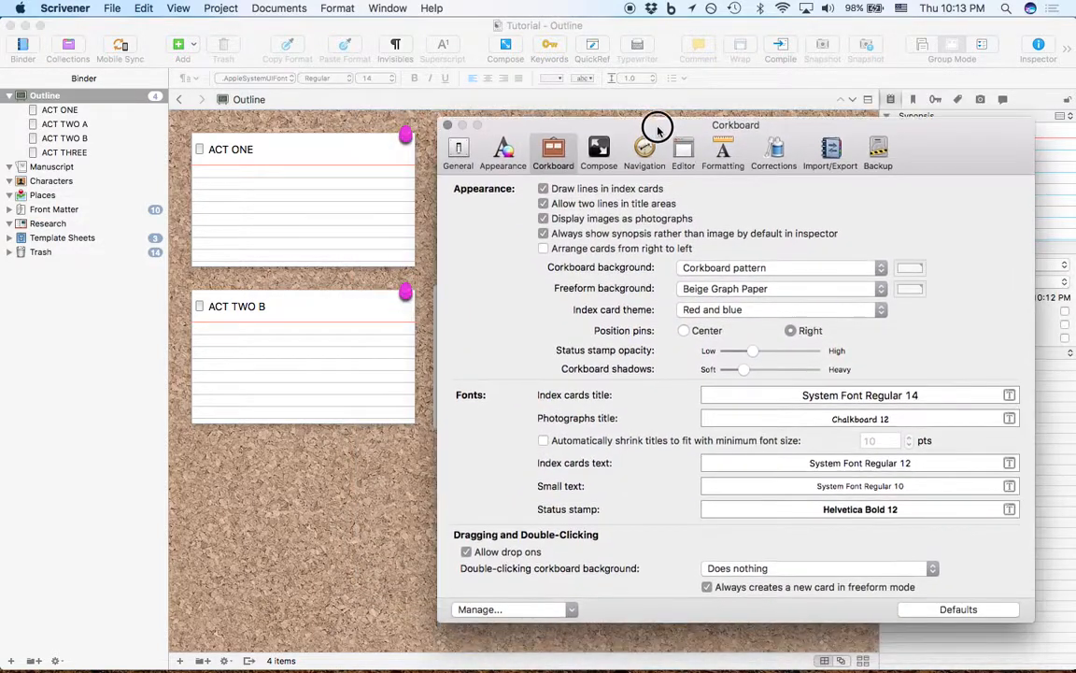
left_click(753, 314)
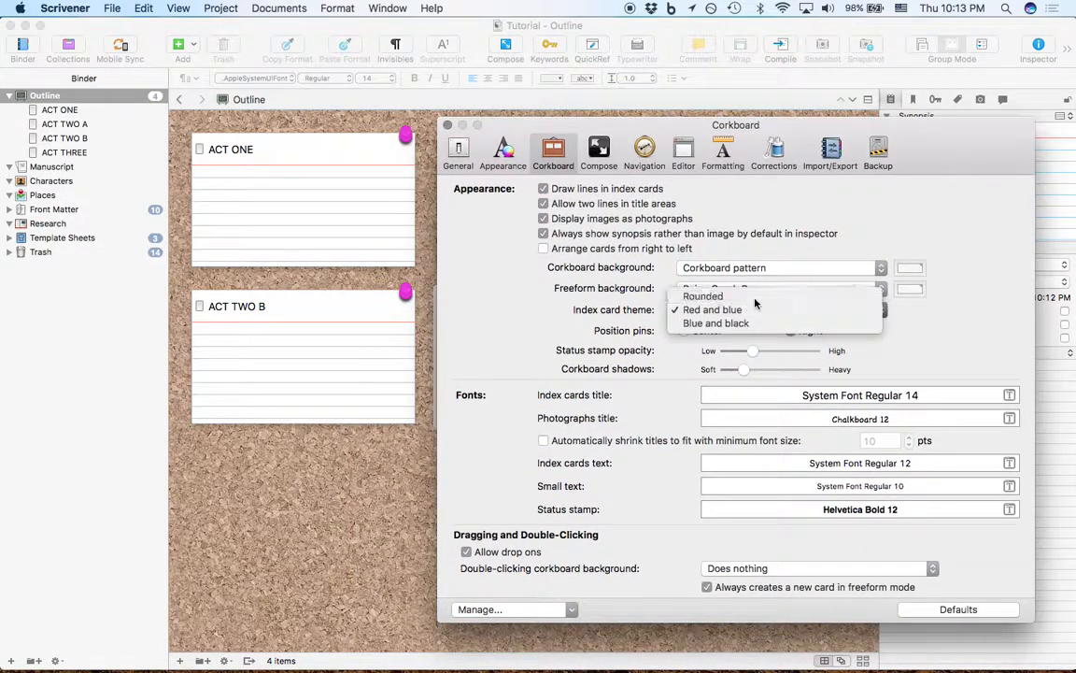
left_click(752, 295)
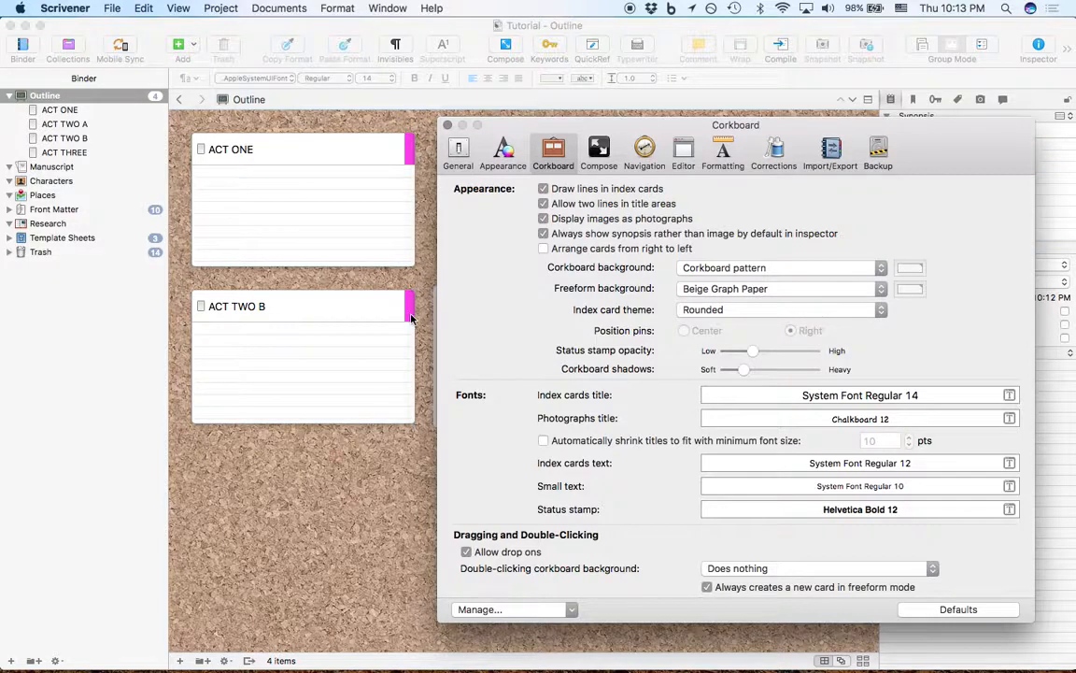
left_click(783, 314)
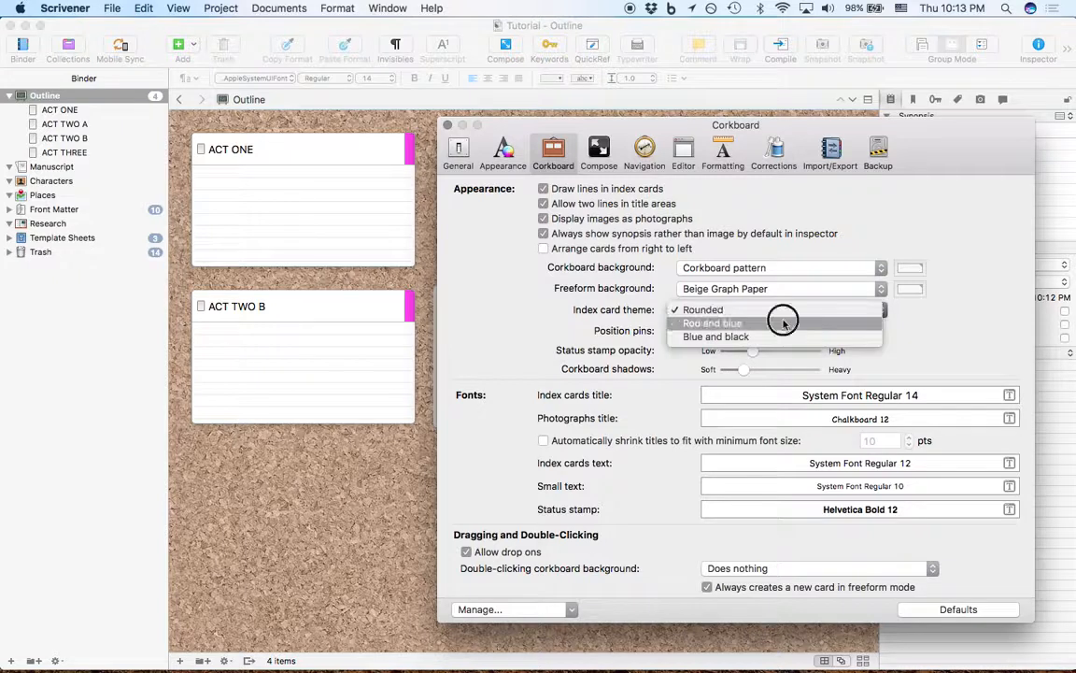
left_click(782, 320)
left_click(783, 314)
left_click(782, 323)
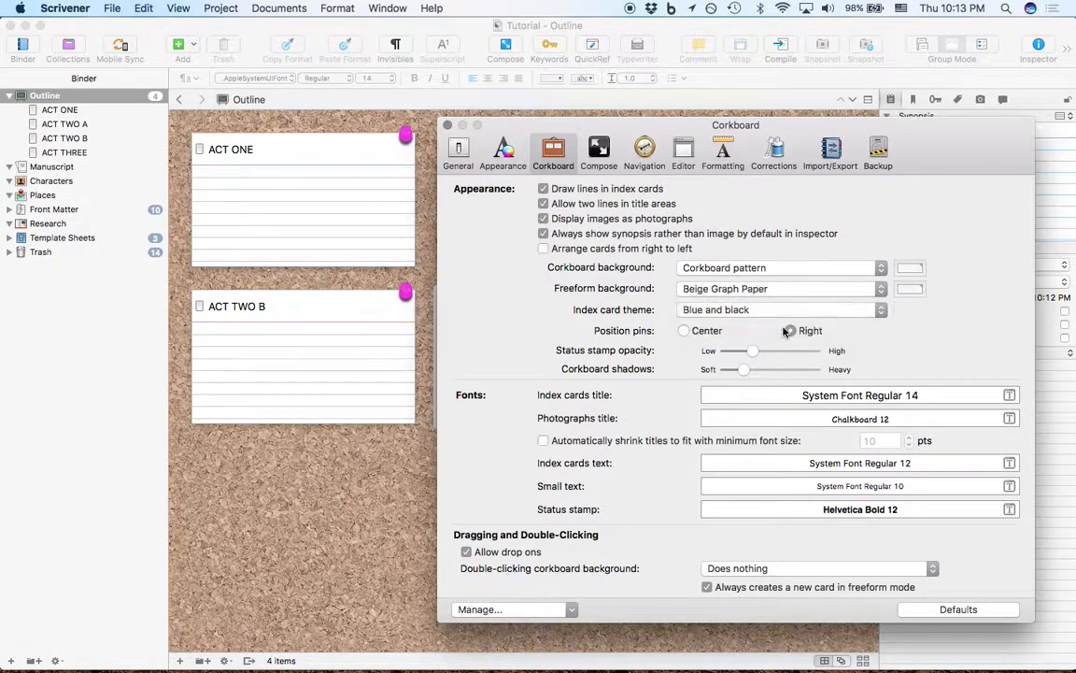
left_click(774, 313)
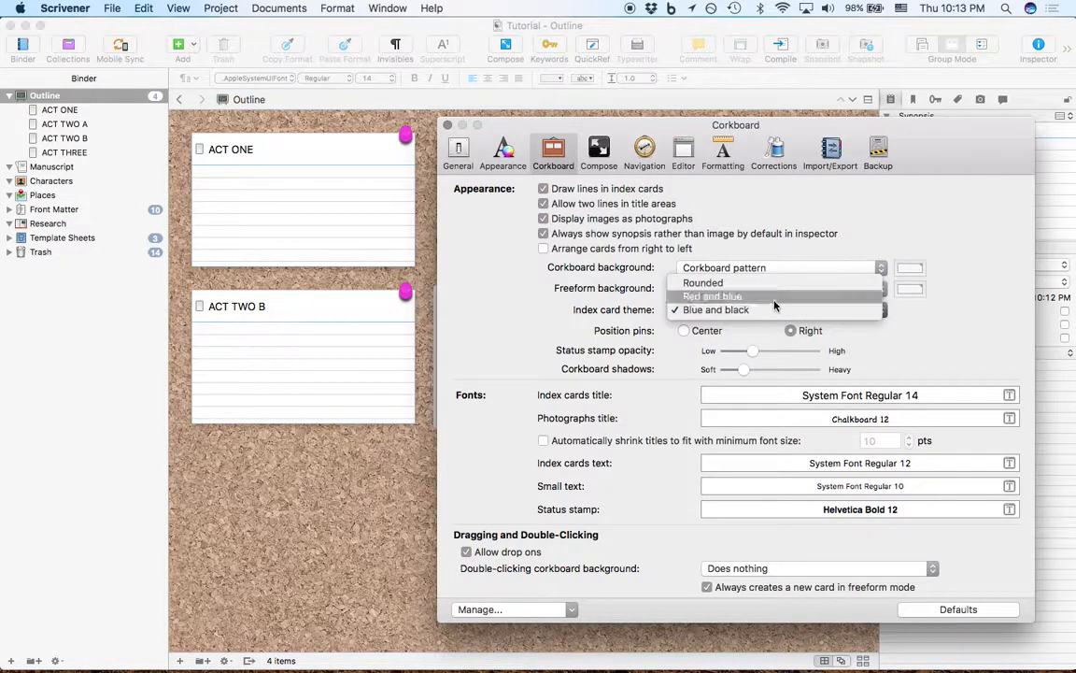
left_click(773, 300)
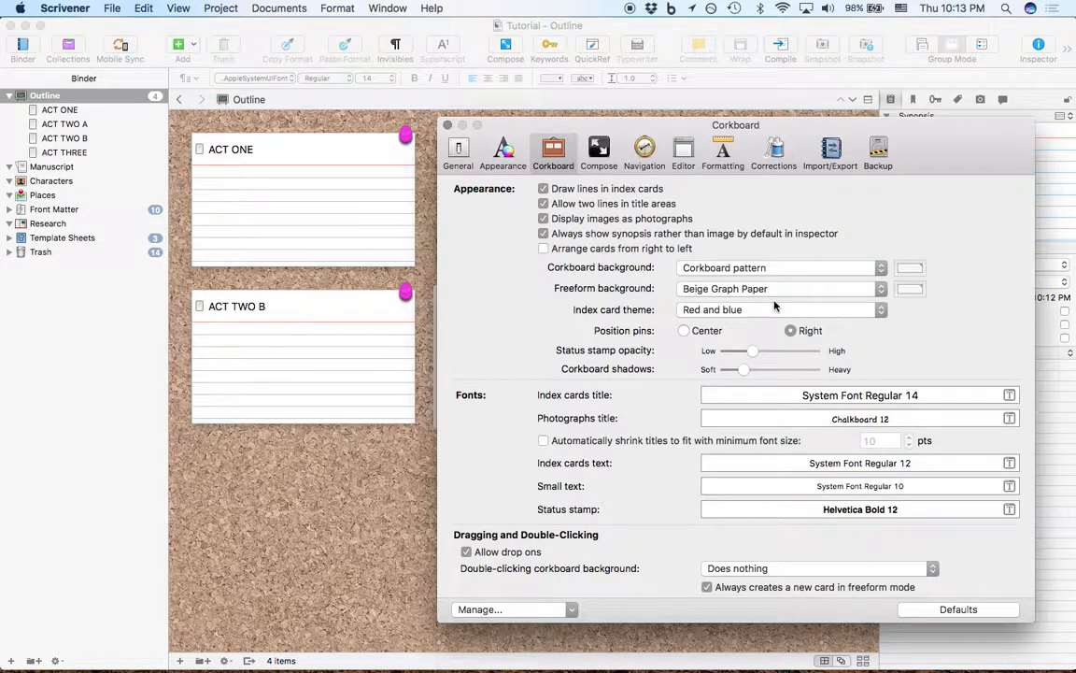
- Set the index card pins to the center position
left_click(694, 331)
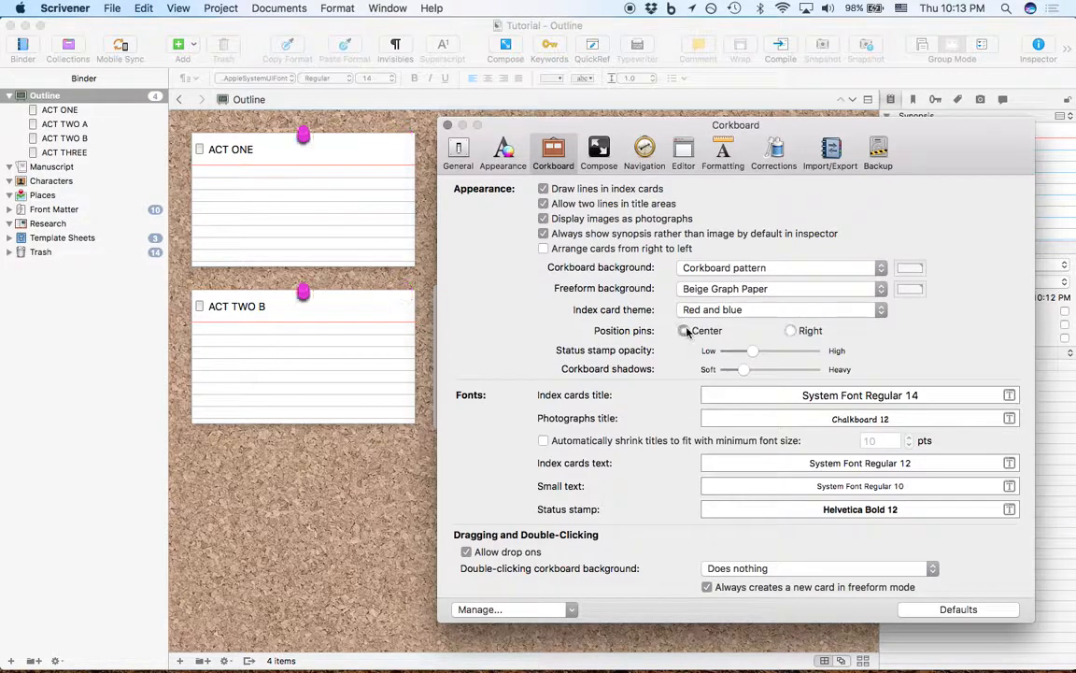
- Compare the center and right pin positions on the index cards, set the pins to the right, and close the preferences
left_click(790, 331)
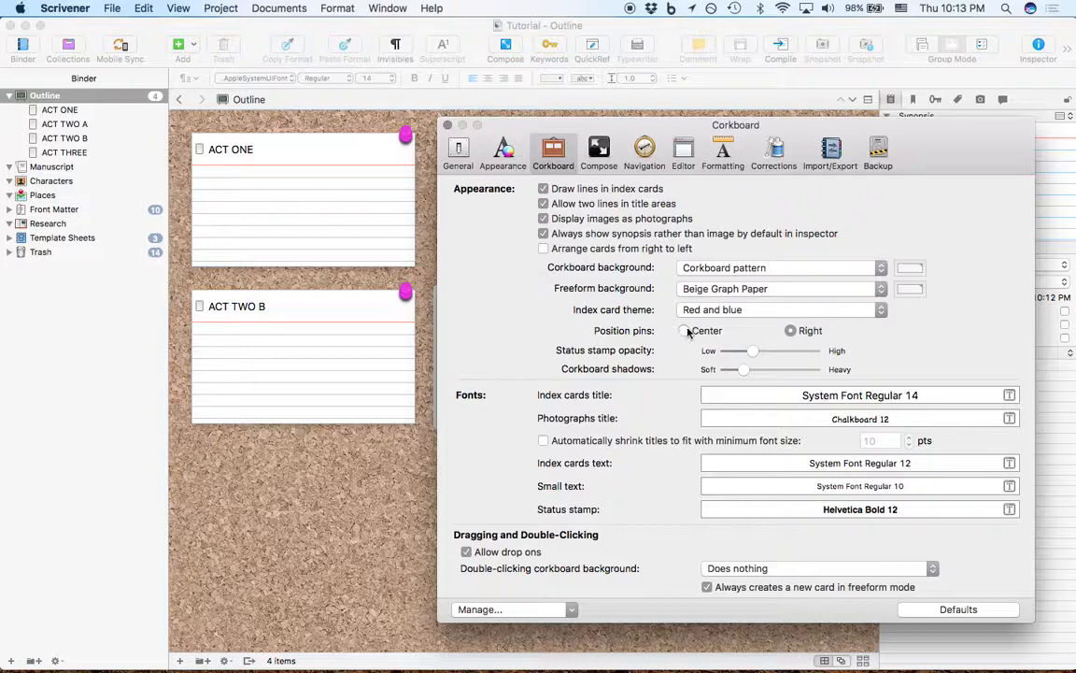
left_click(689, 331)
left_click(790, 331)
key("super+w")
- Set the status of the ACT ONE and ACT TWO A cards to To Do
left_click(364, 210)
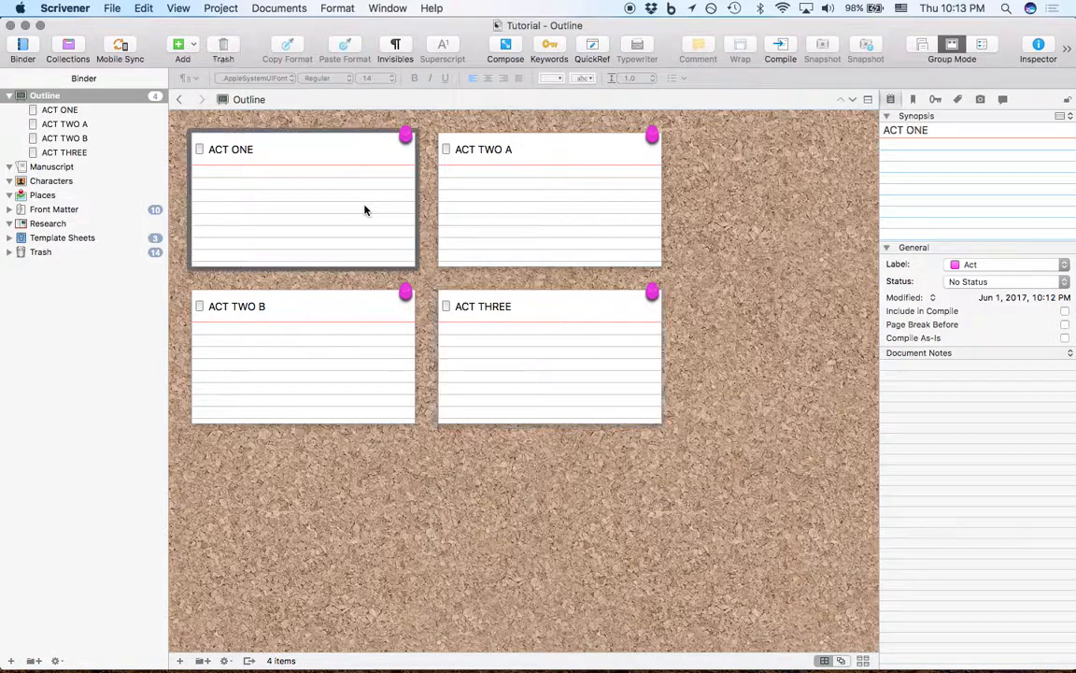
left_click(1017, 282)
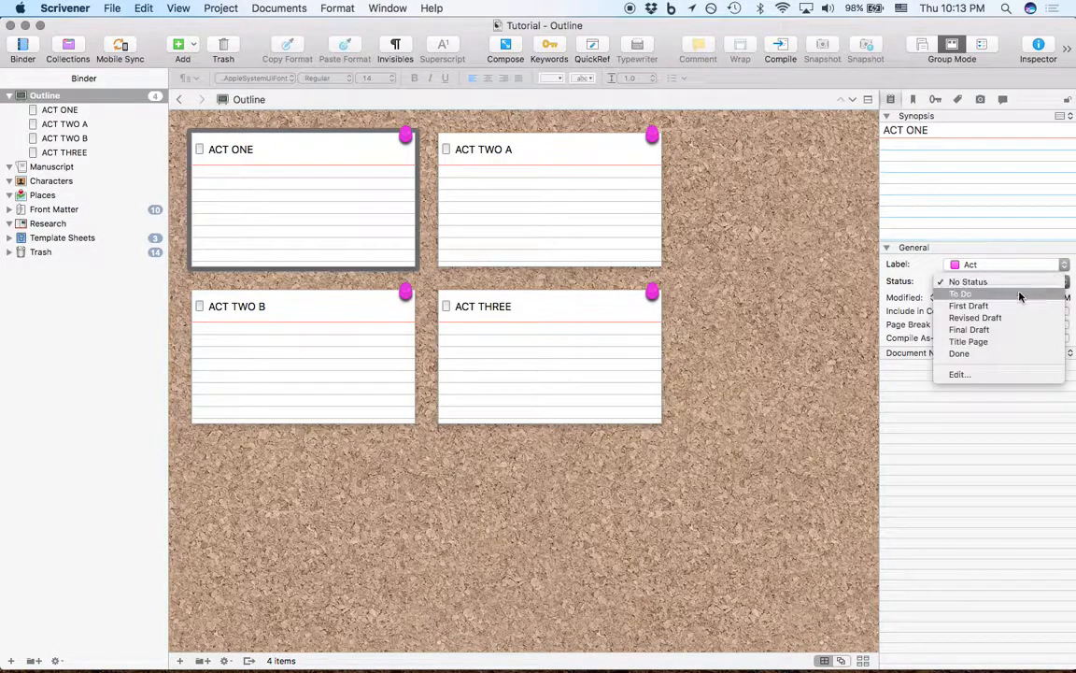
left_click(1018, 296)
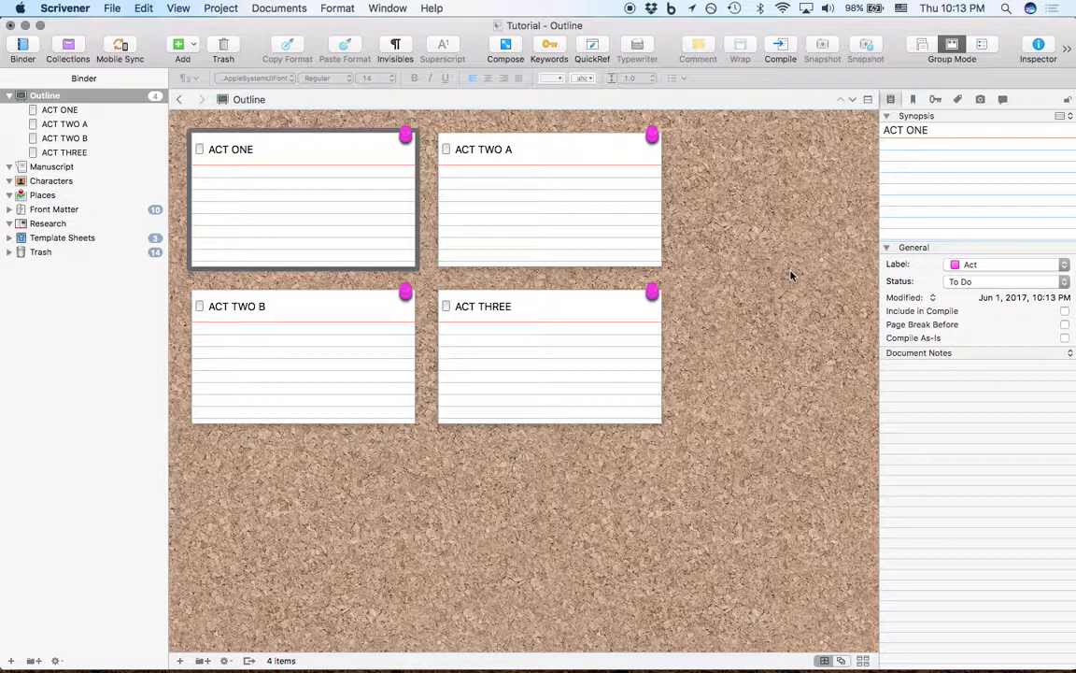
left_click(451, 217)
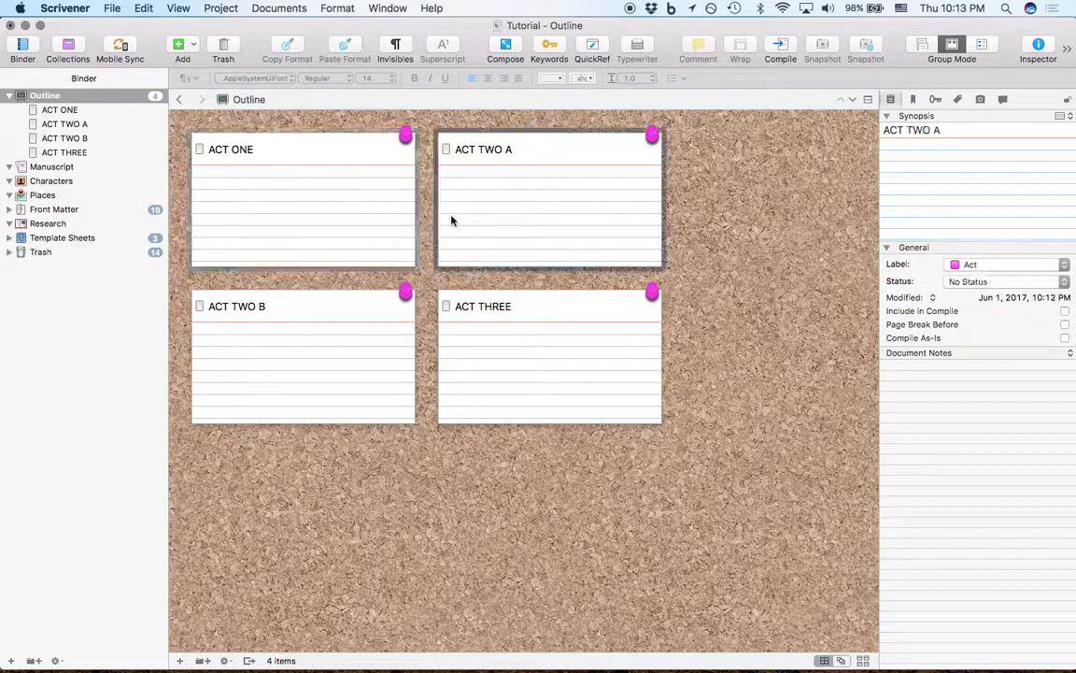
left_click(990, 282)
left_click(948, 294)
left_click(370, 347)
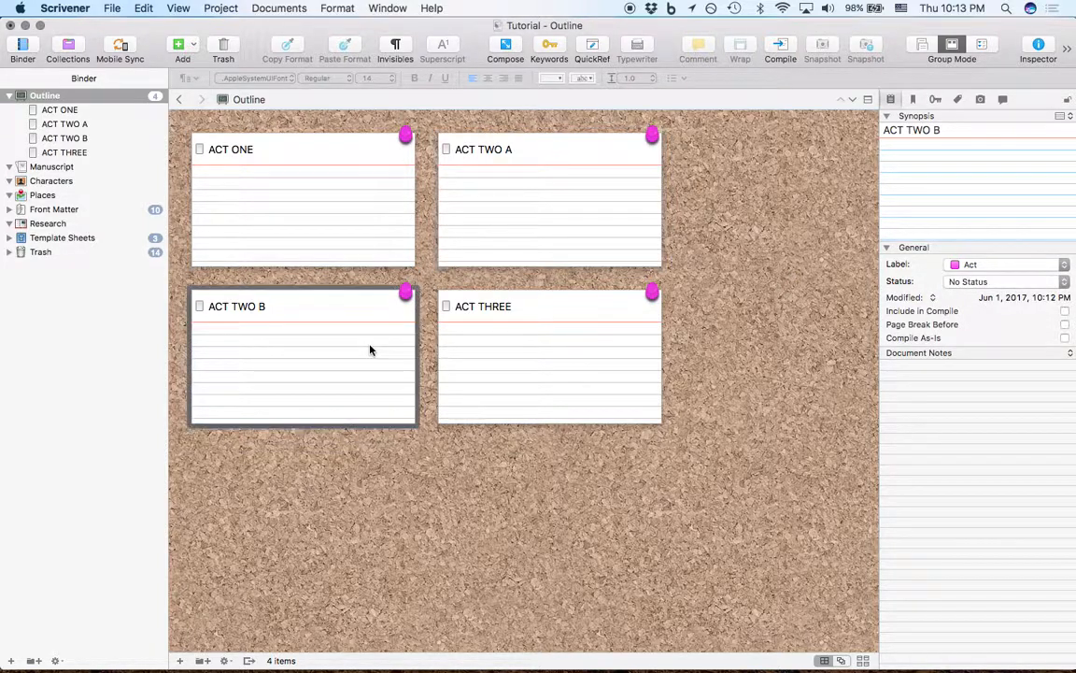
- Raise the status stamp opacity slightly in the corkboard preferences
left_click(82, 7)
left_click(91, 52)
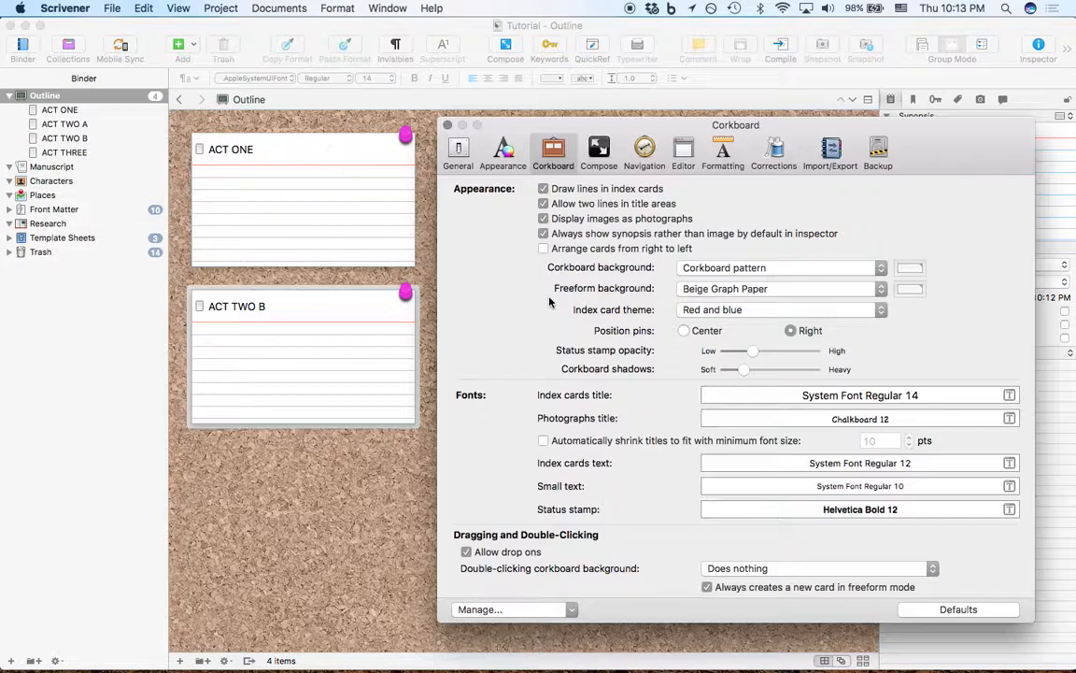
mouse_move(746, 354)
left_mouse_down()
mouse_move(810, 352)
mouse_move(765, 352)
left_mouse_up()
- Try the Rounded index card theme and return the theme to Red and blue, keeping the status stamp opacity
left_click(773, 310)
left_click(773, 296)
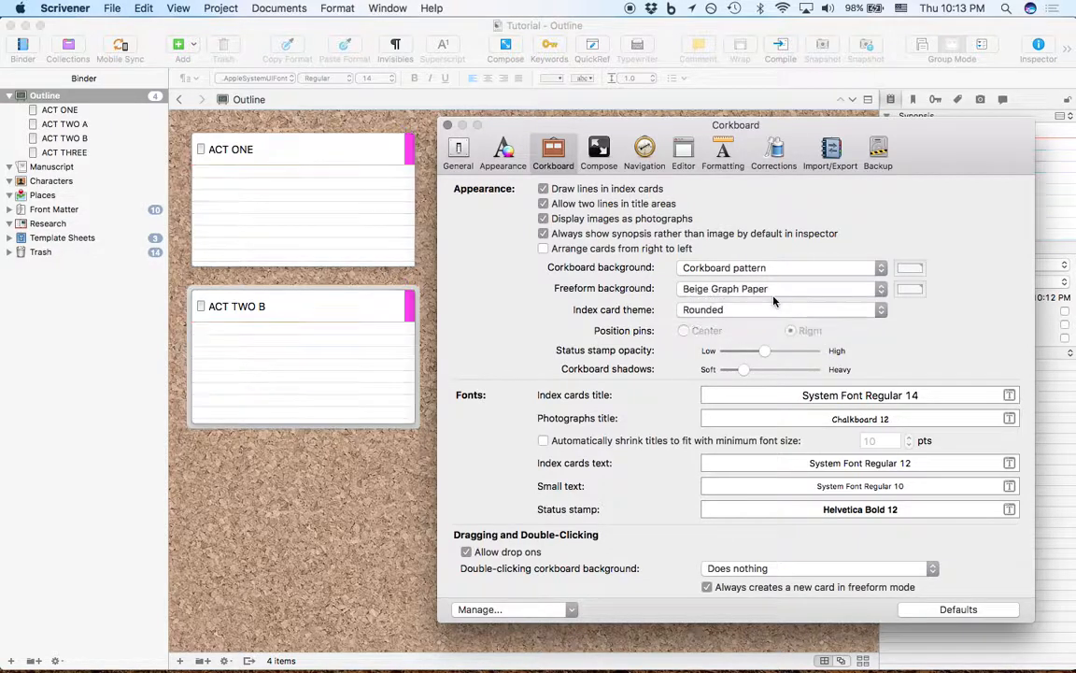
left_click(775, 318)
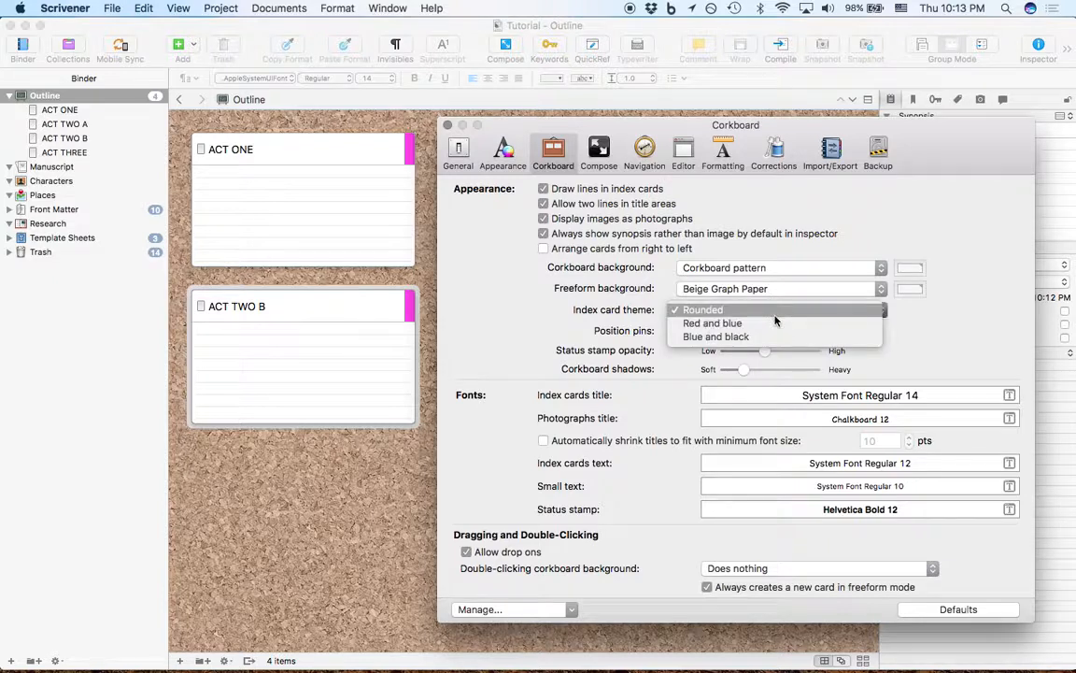
left_click(774, 323)
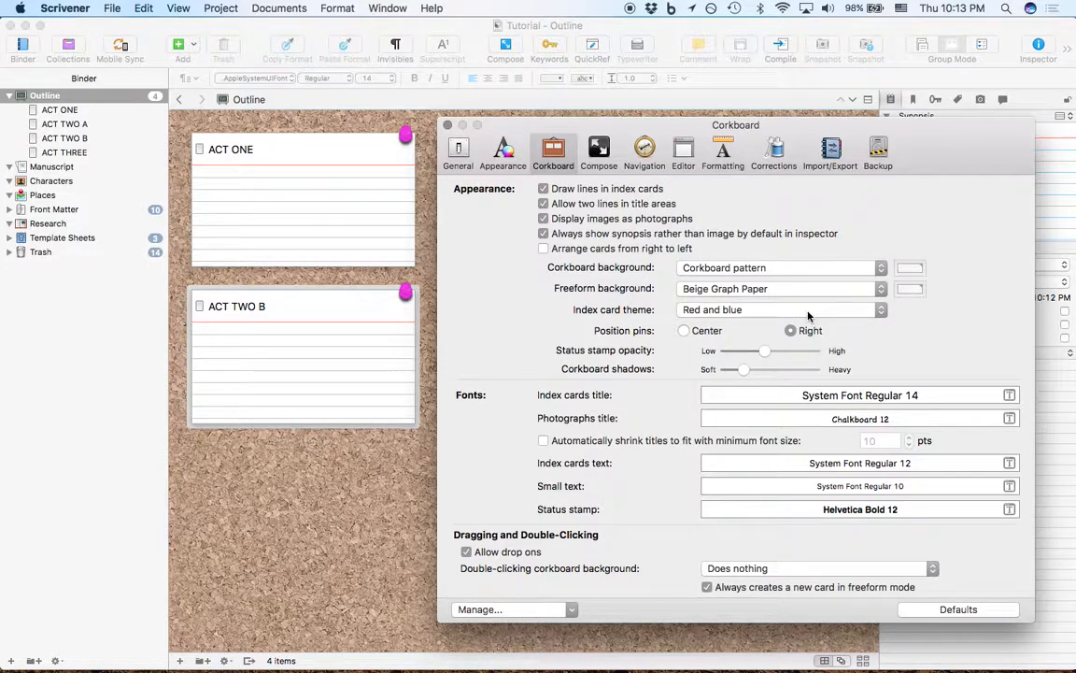
left_click_drag(761, 350, 765, 350)
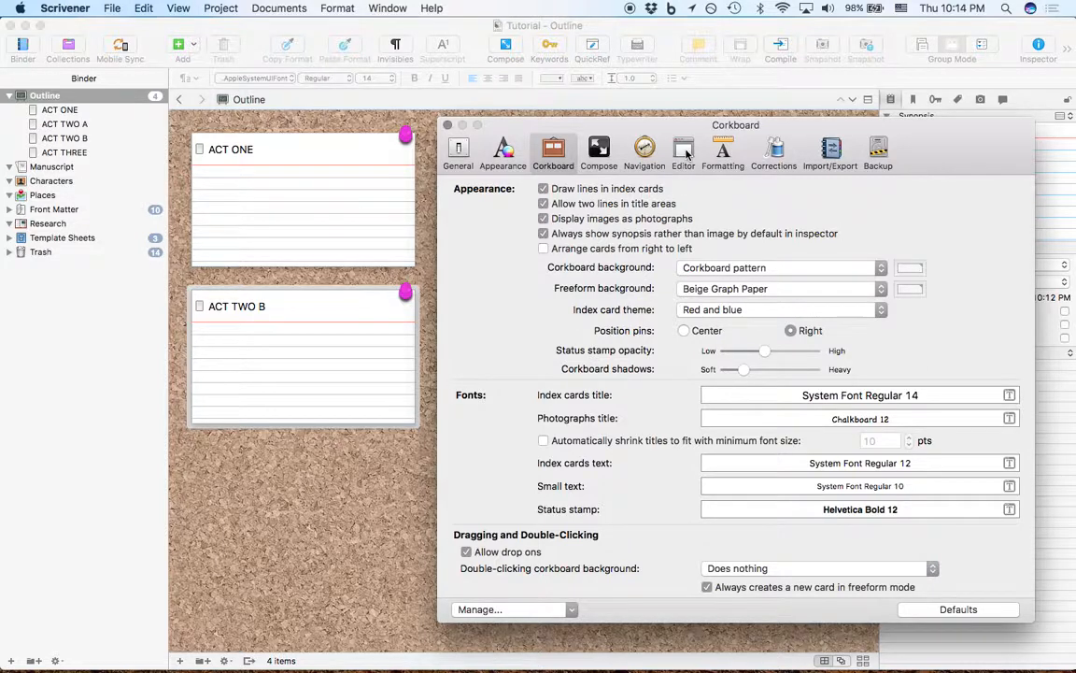
- Look over the Editor, Compose, General and Appearance preferences, and return to the Corkboard preferences
left_click(685, 153)
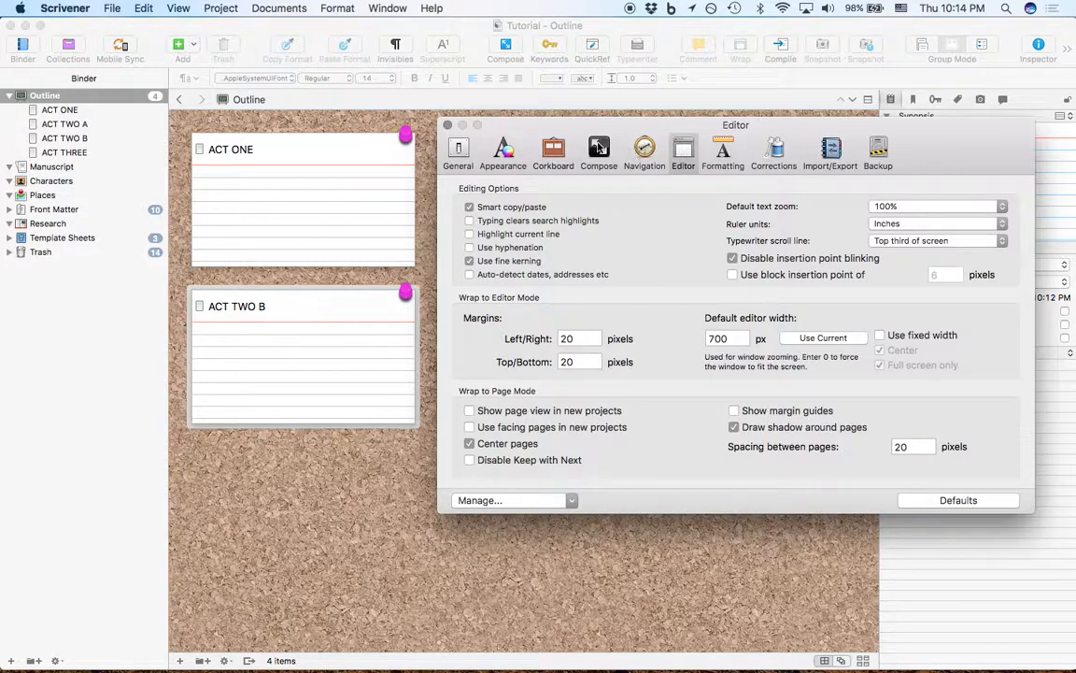
left_click(562, 152)
left_click(596, 153)
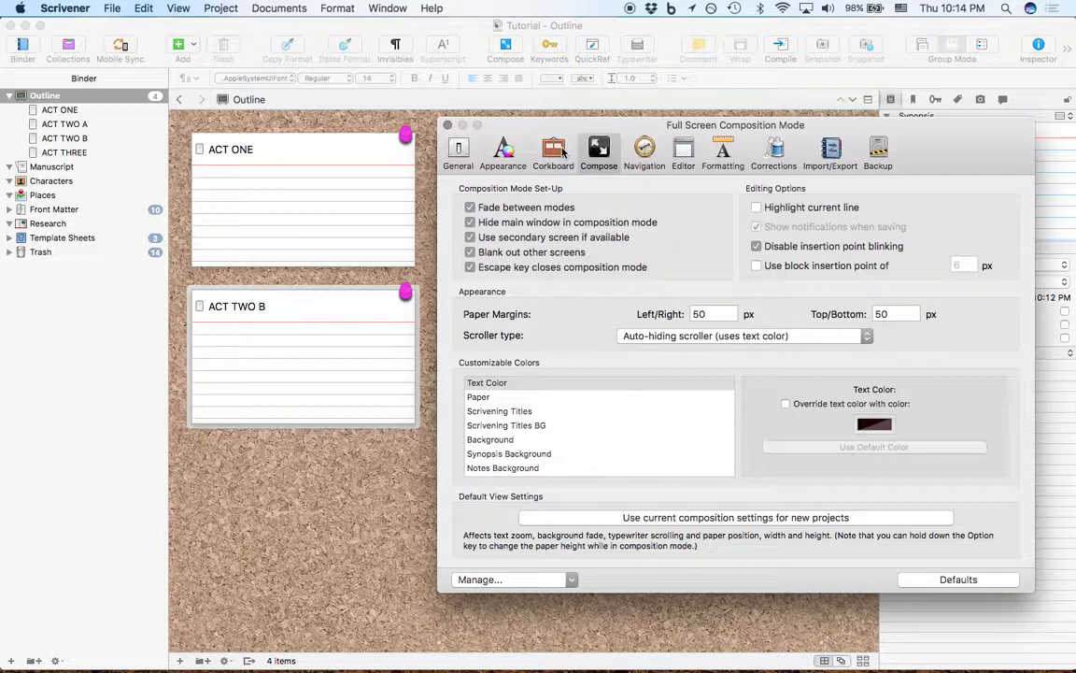
left_click(556, 152)
left_click(504, 151)
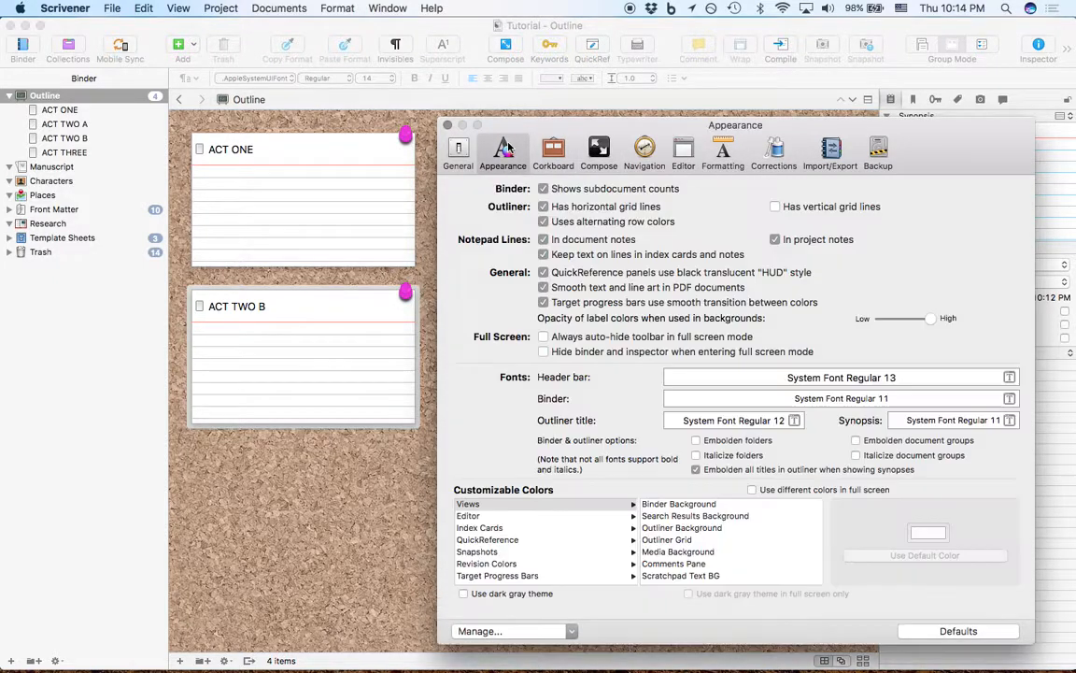
left_click(457, 152)
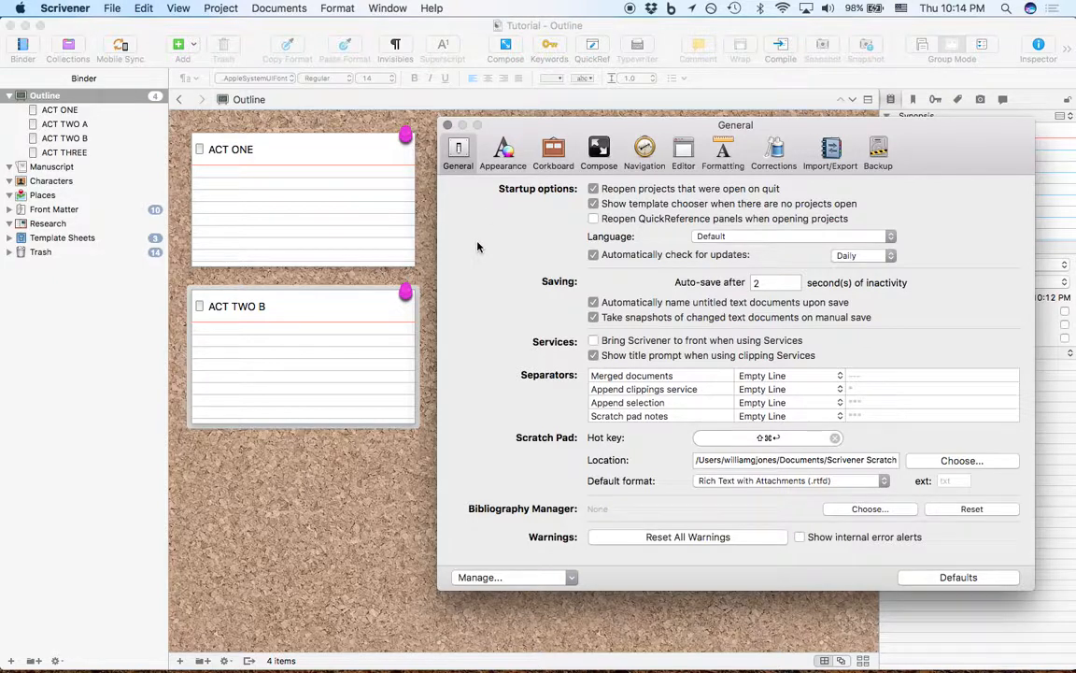
left_click(504, 151)
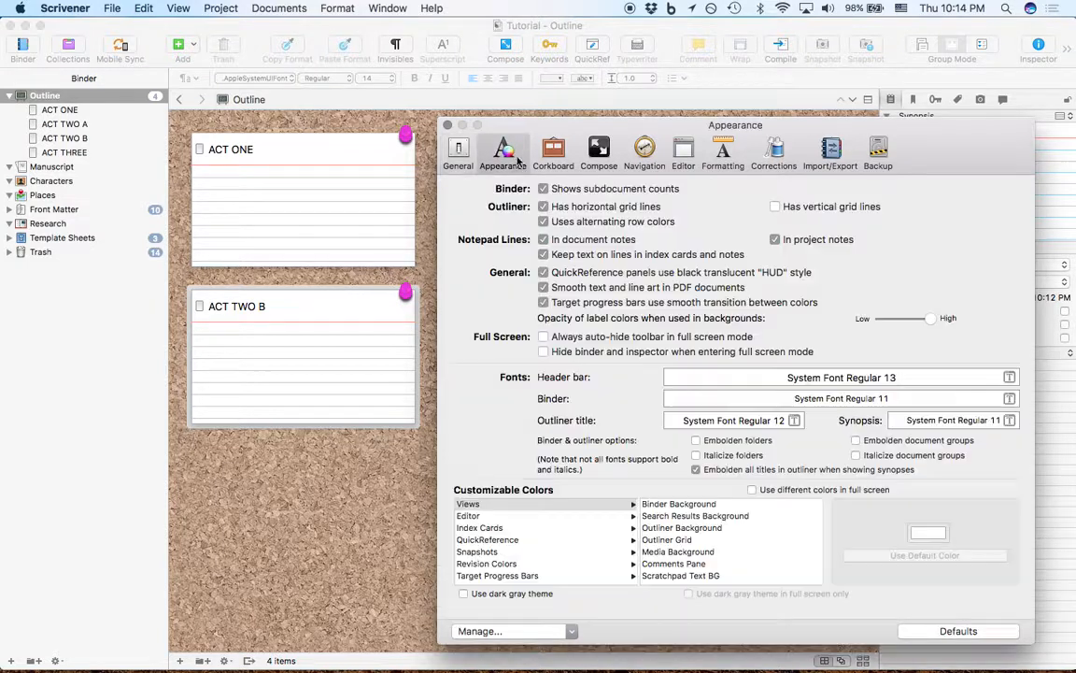
left_click(570, 150)
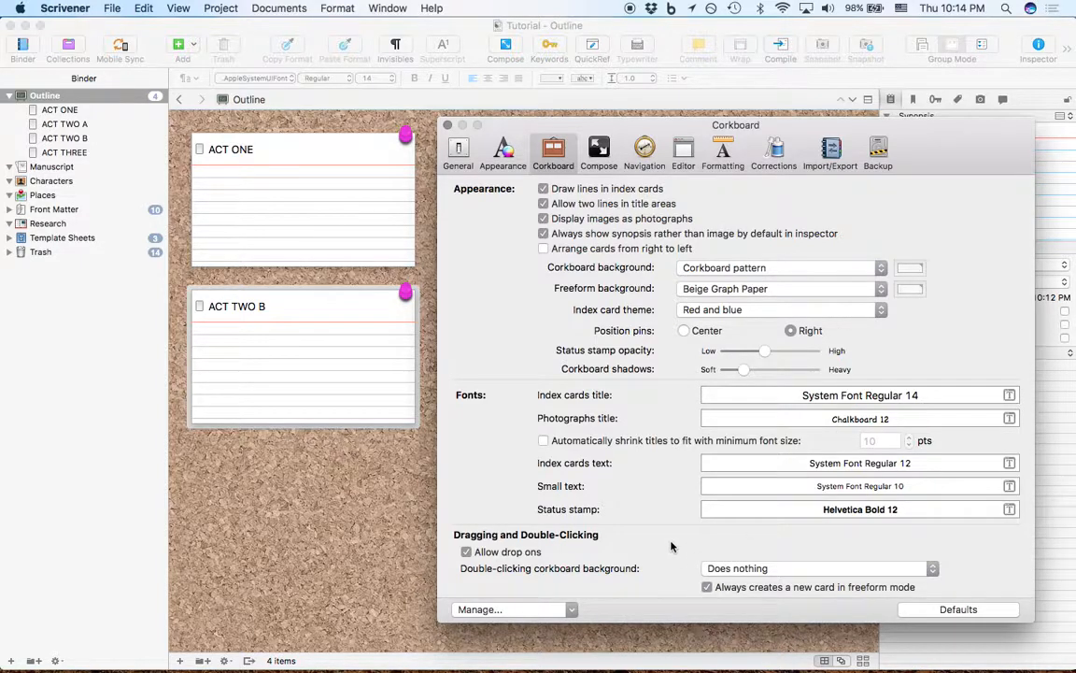
- Look through the Compose, Navigation, Editor, Formatting, Corrections, Import/Export and Backup preferences, and close the preferences
left_click(599, 154)
left_click(644, 155)
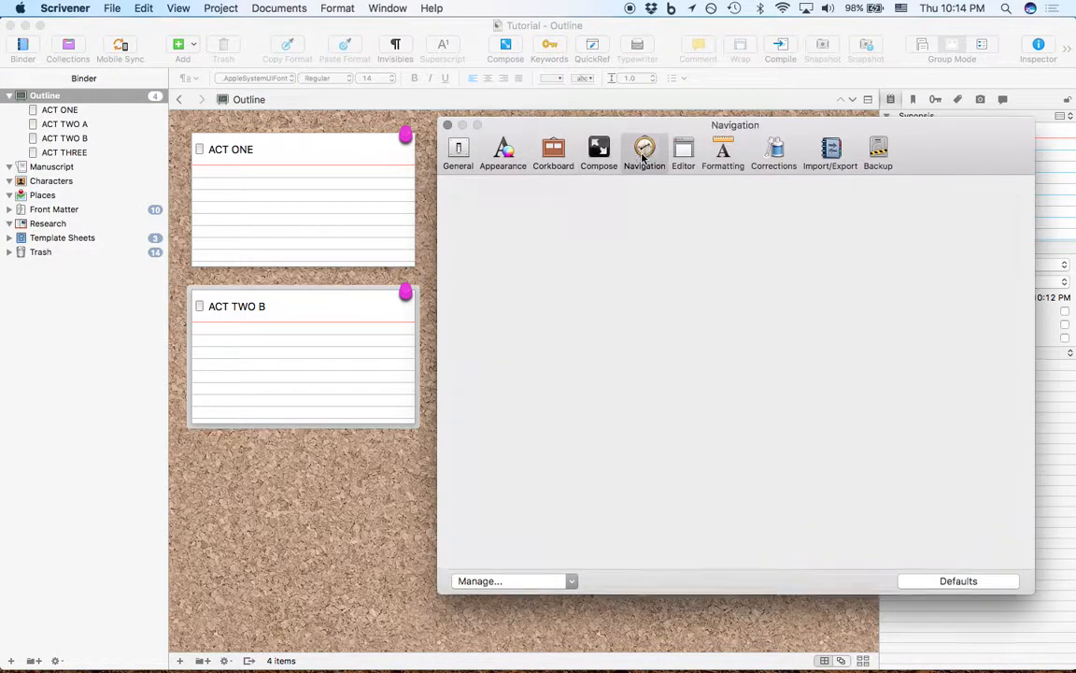
left_click(683, 155)
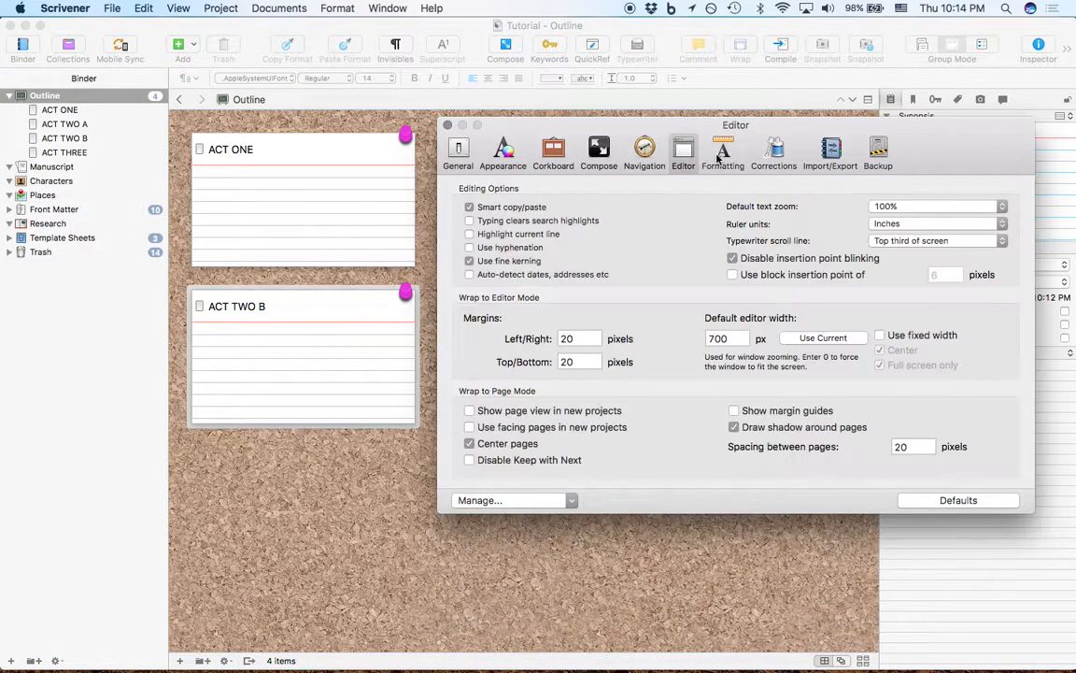
left_click(719, 157)
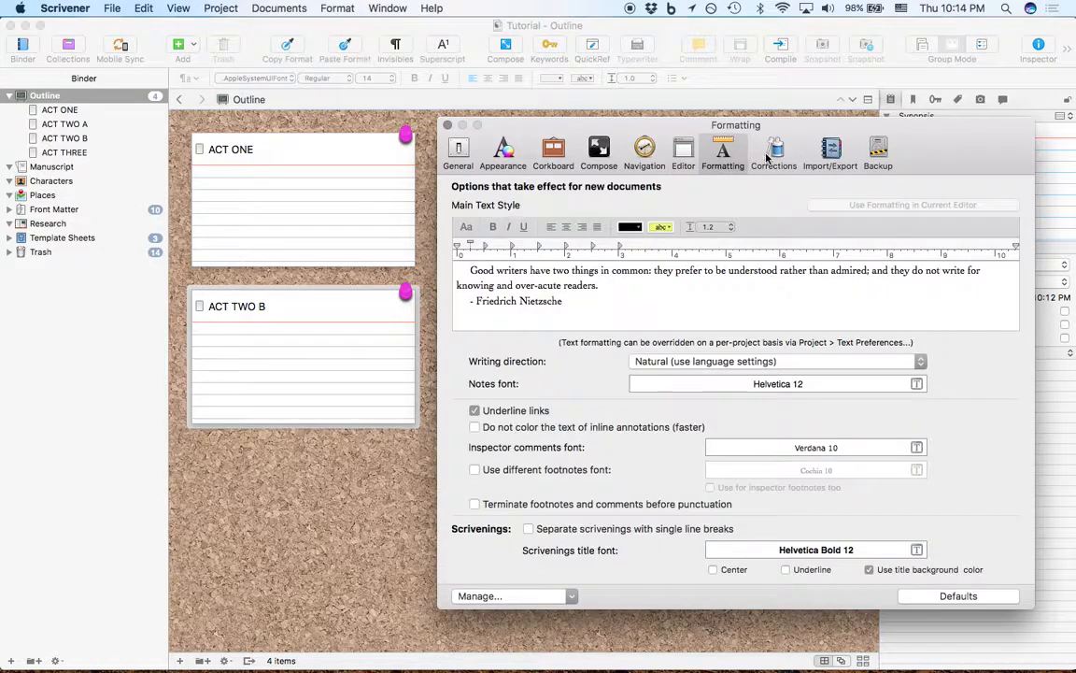
left_click(766, 155)
left_click(830, 152)
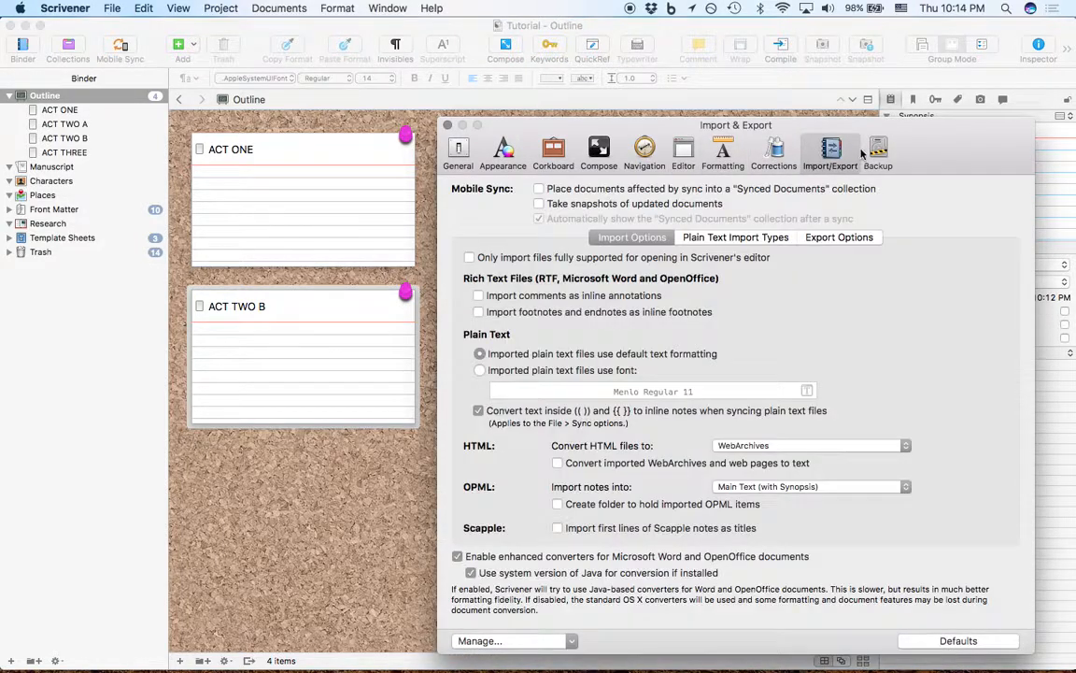
left_click(875, 153)
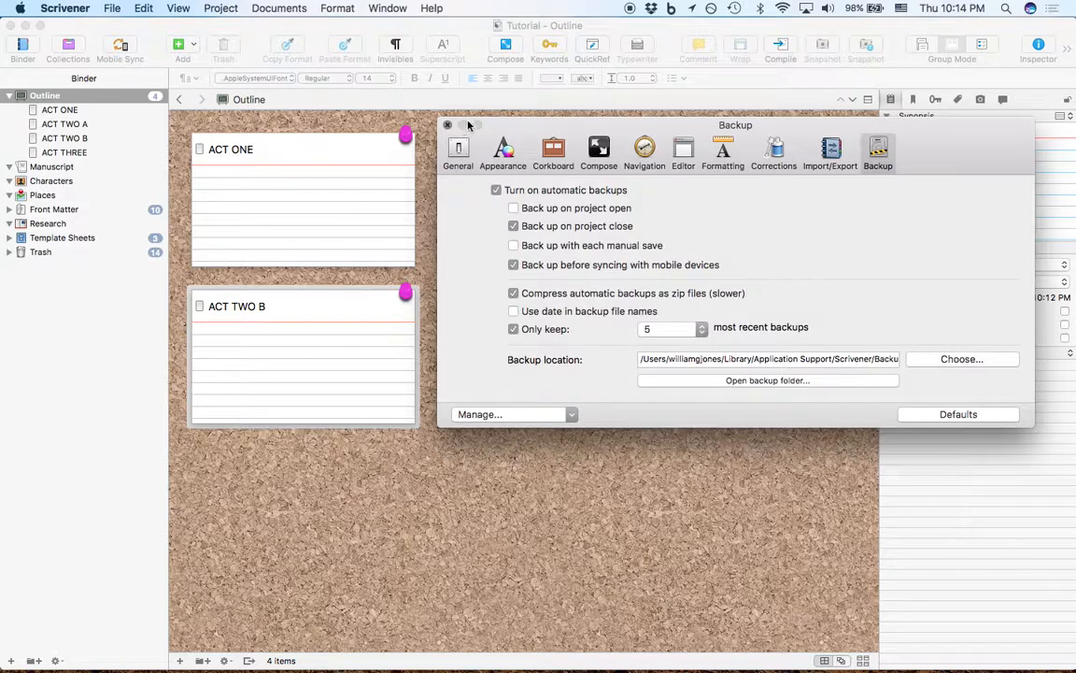
left_click(448, 125)
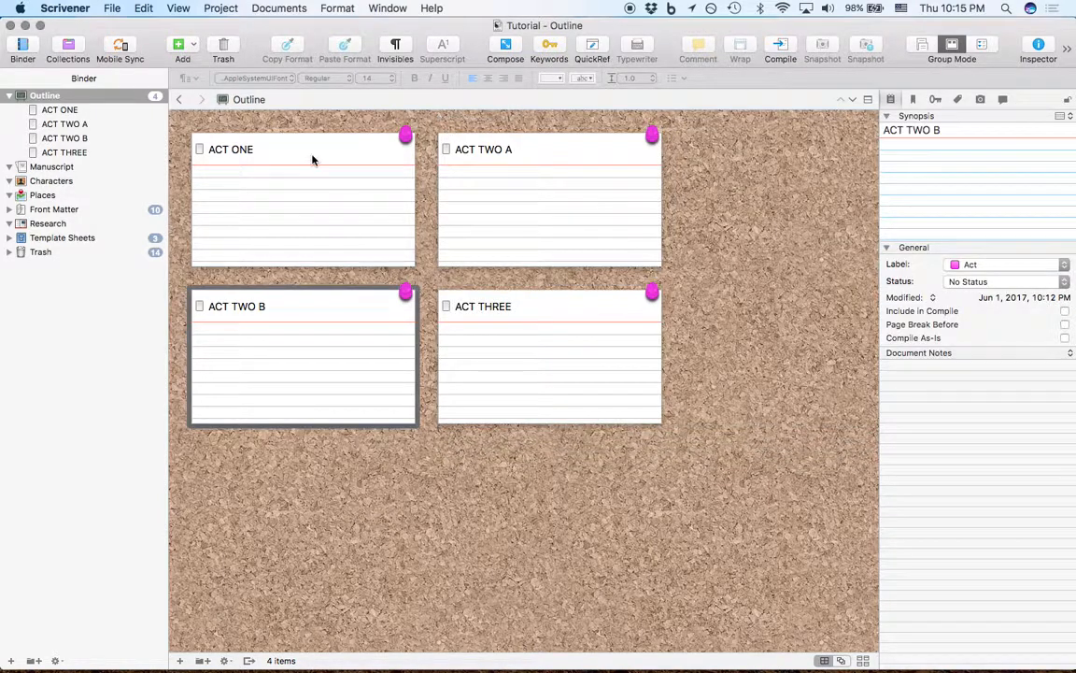
- View the ACT ONE and ACT TWO A documents and return to the Outline corkboard
left_click(85, 111)
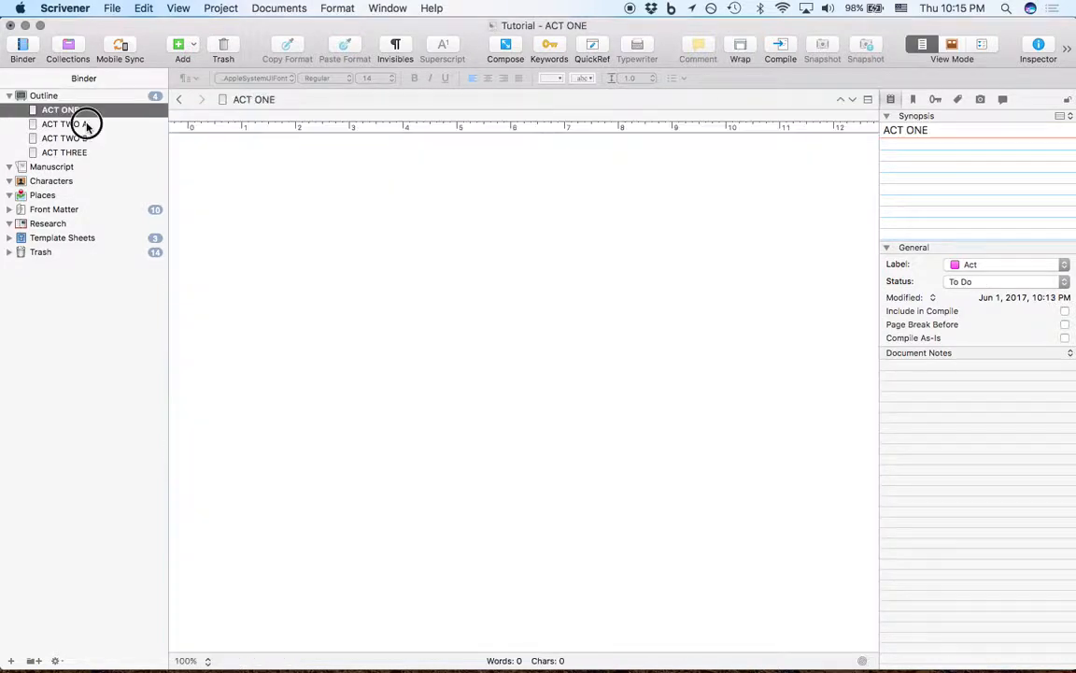
left_click(85, 124)
left_click(76, 96)
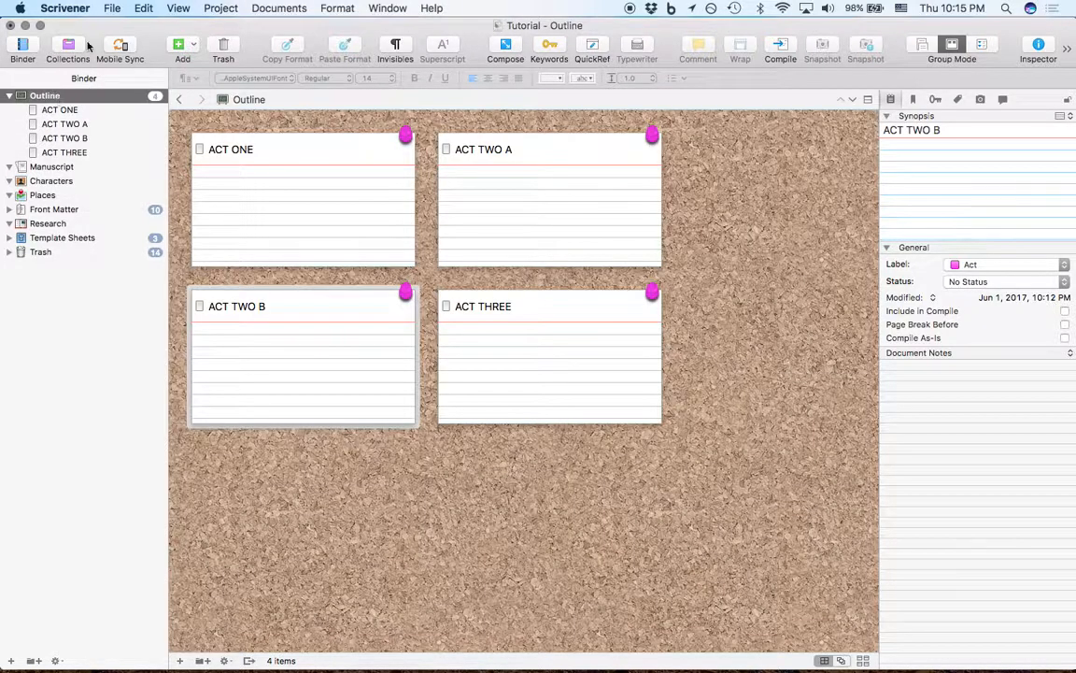
- Turn on the use of label colors in the binder
left_click(82, 12)
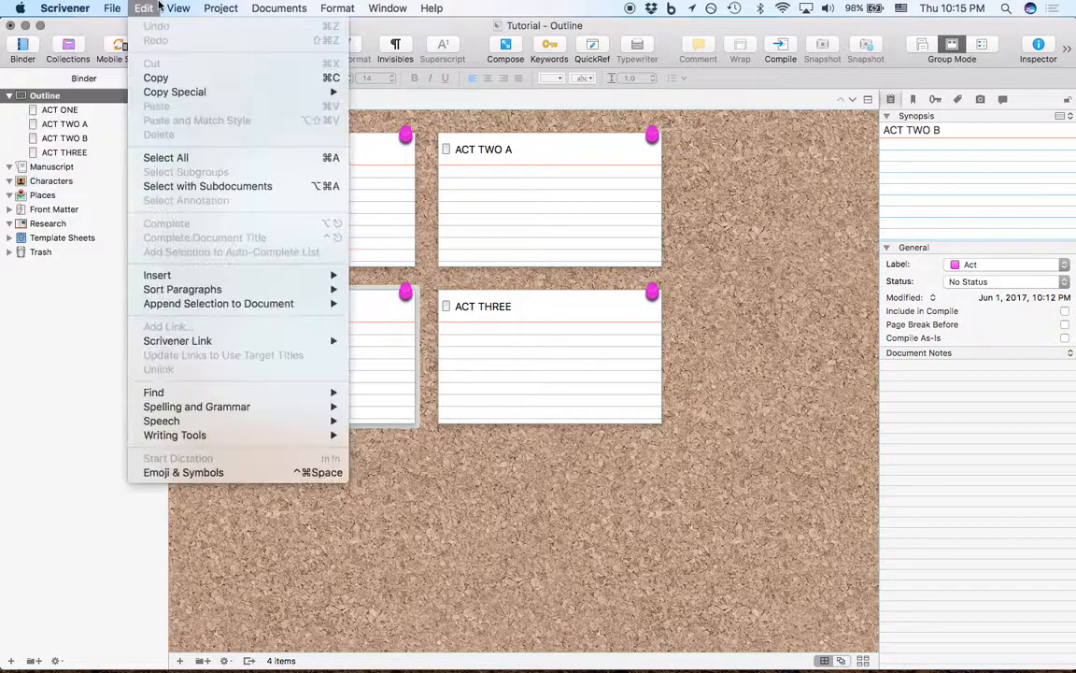
mouse_move(177, 6)
mouse_move(211, 111)
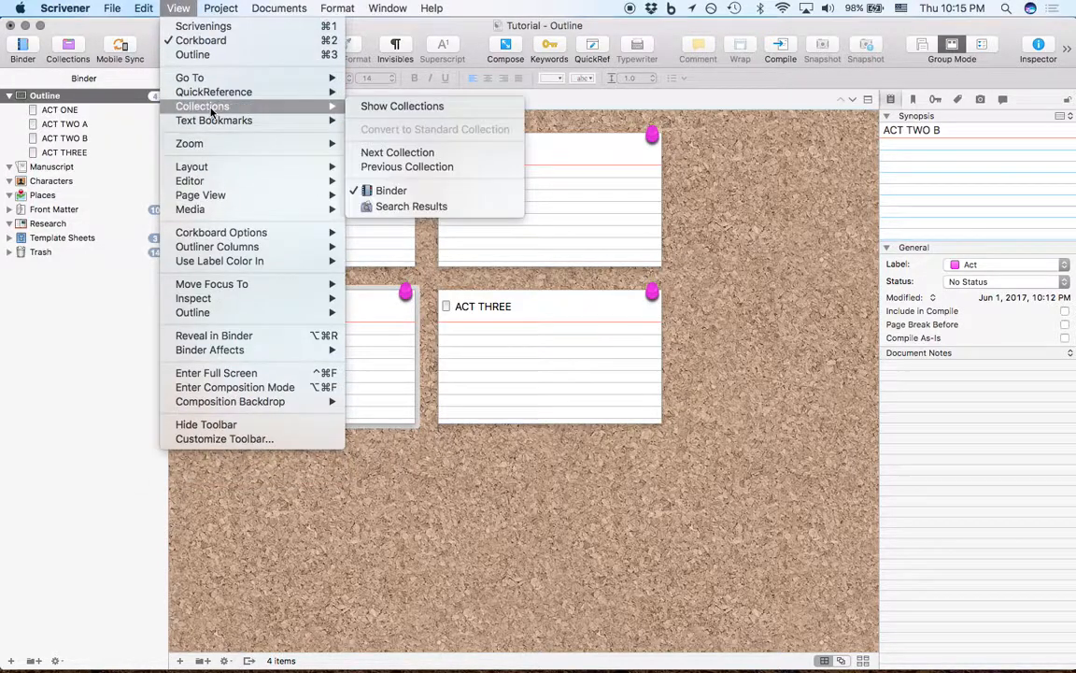
mouse_move(223, 167)
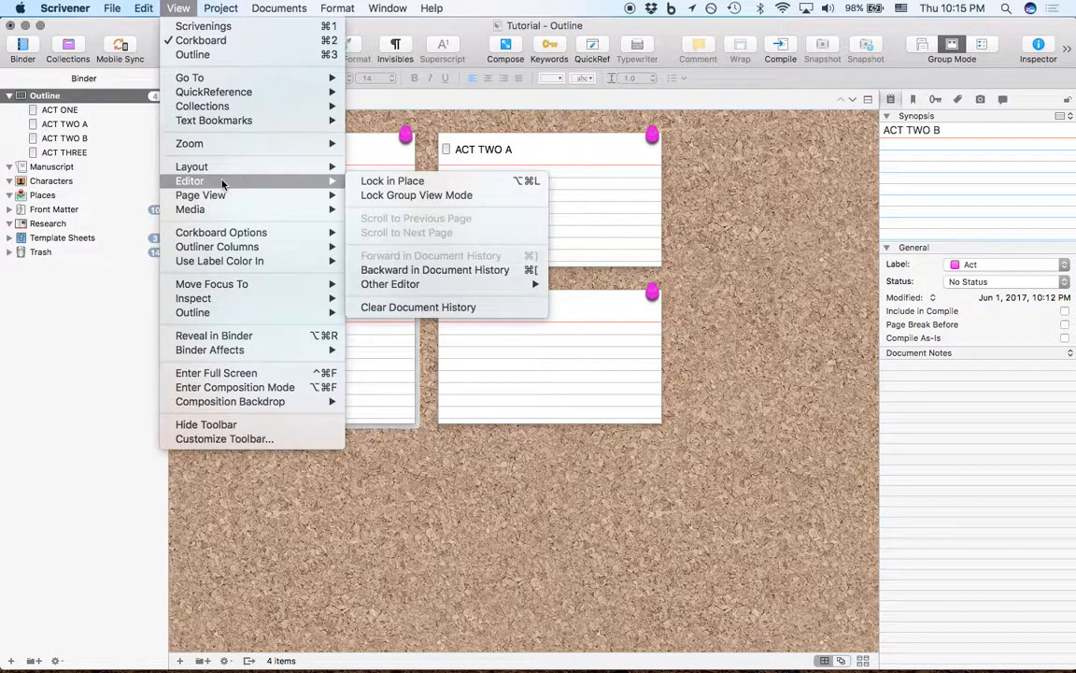
mouse_move(226, 211)
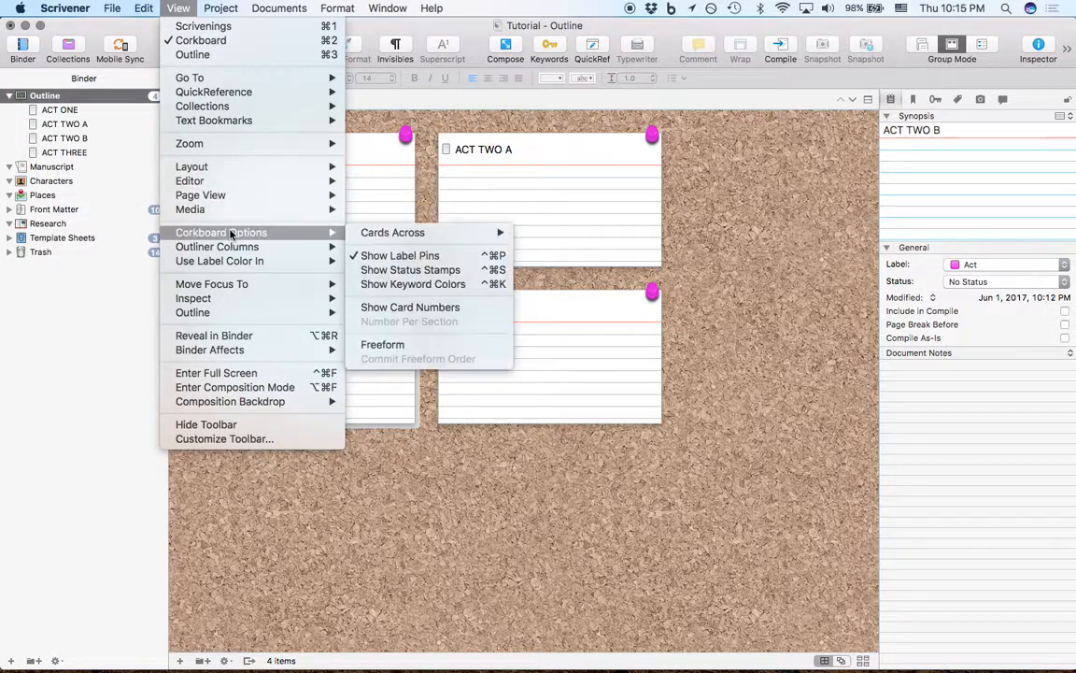
mouse_move(229, 251)
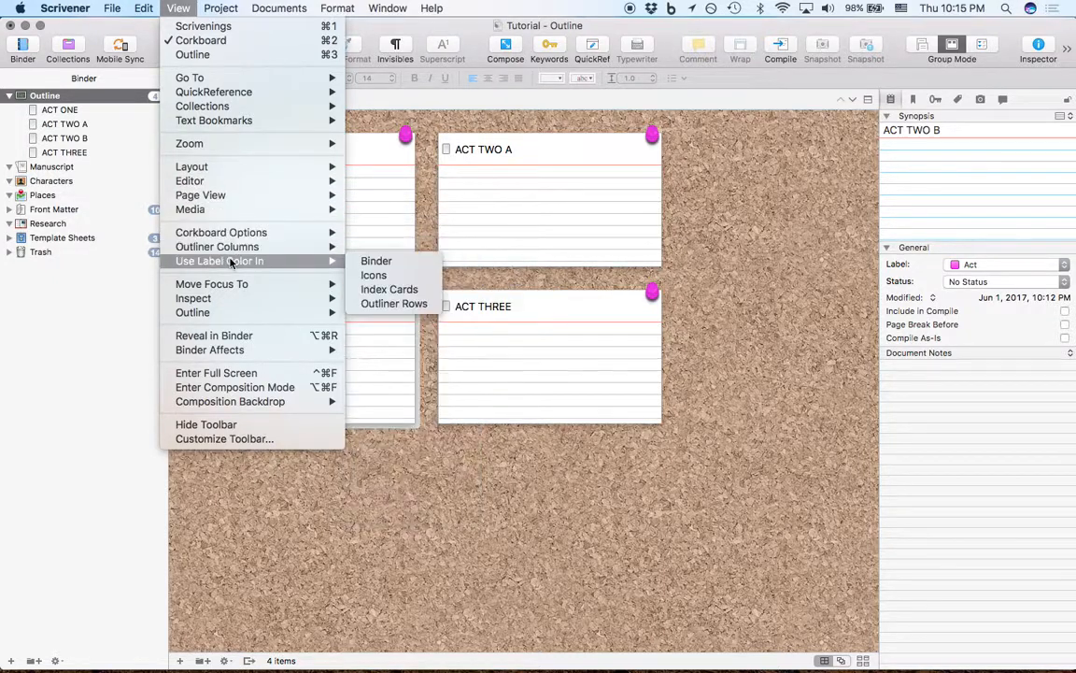
left_click(369, 261)
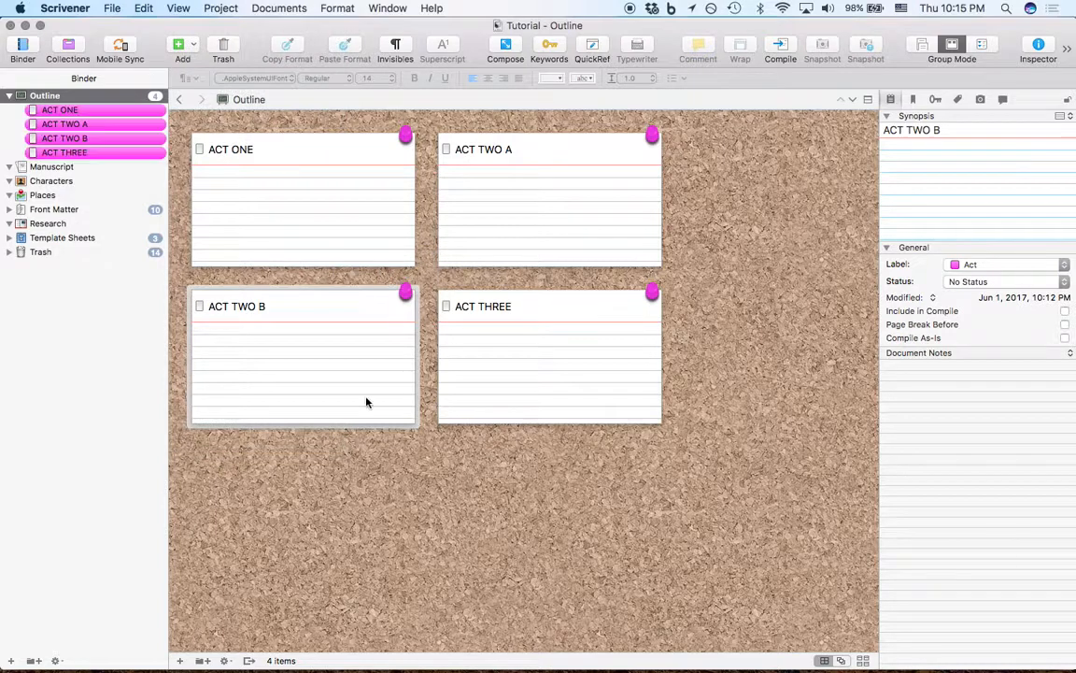
left_click(109, 304)
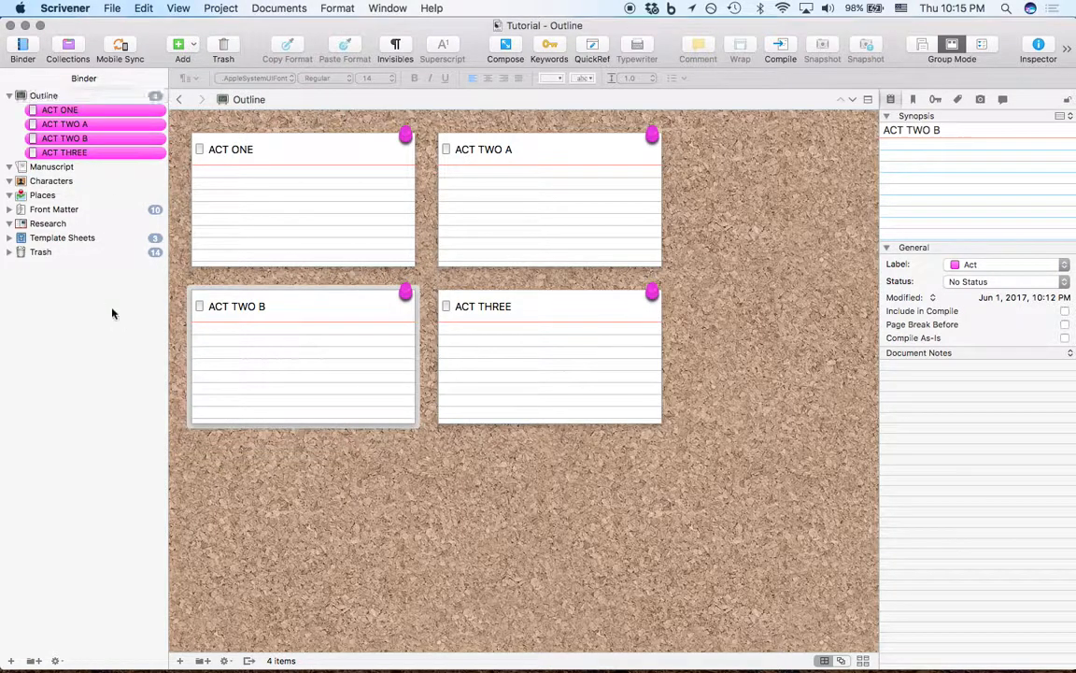
- Add a new text document directly after ACT ONE in the Outline folder
left_click(102, 113)
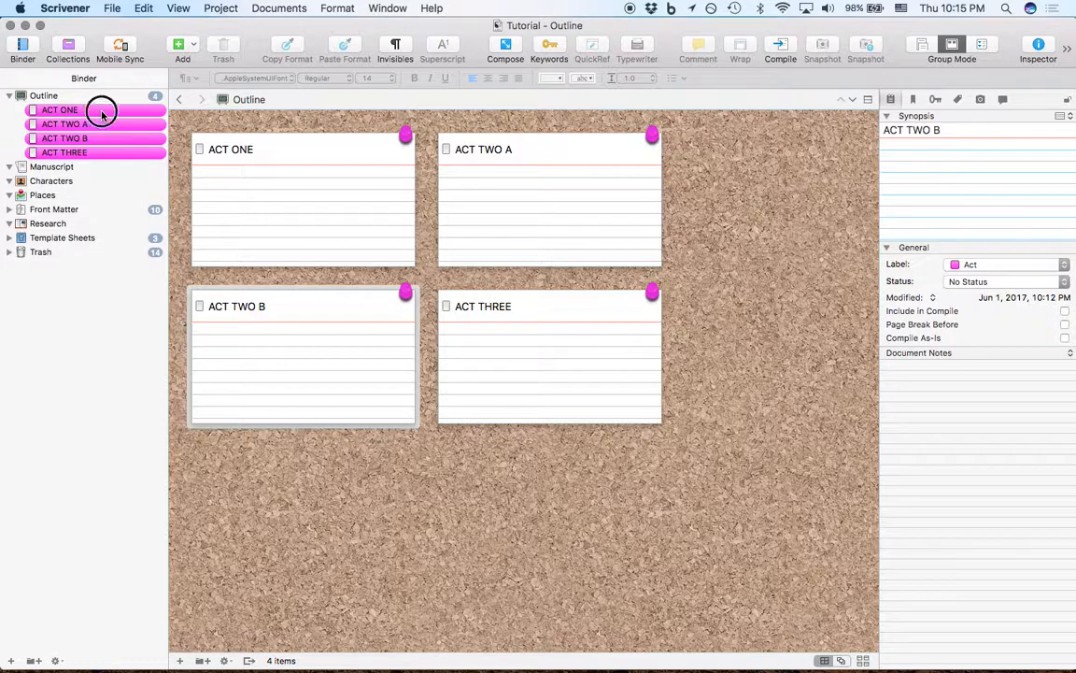
right_click(102, 113)
mouse_move(133, 118)
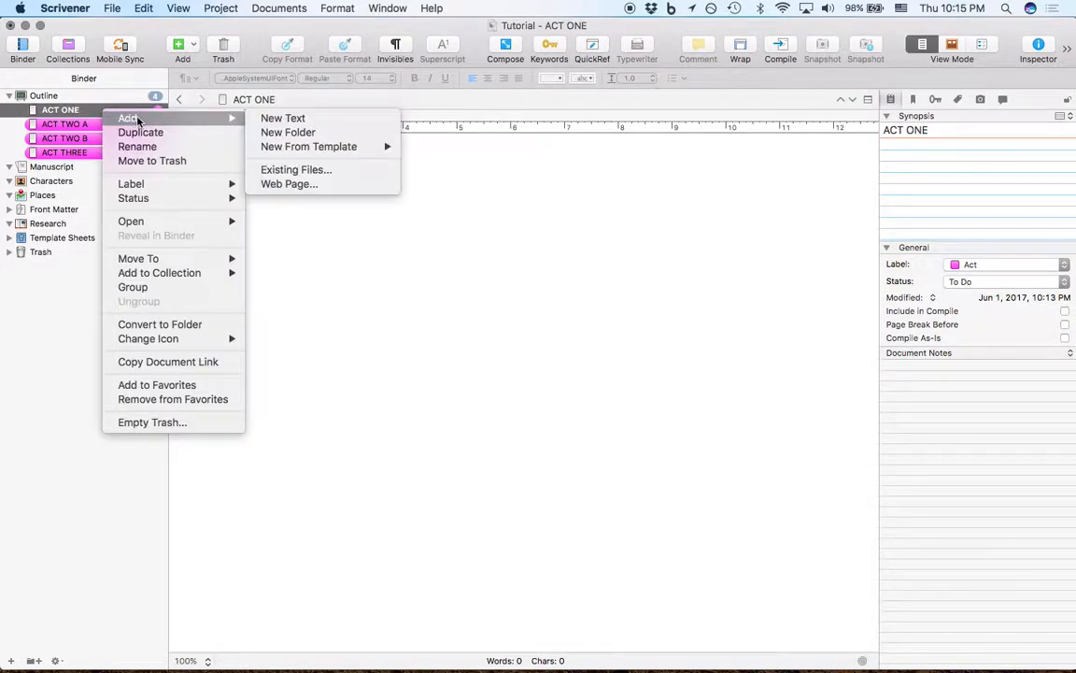
left_click(271, 119)
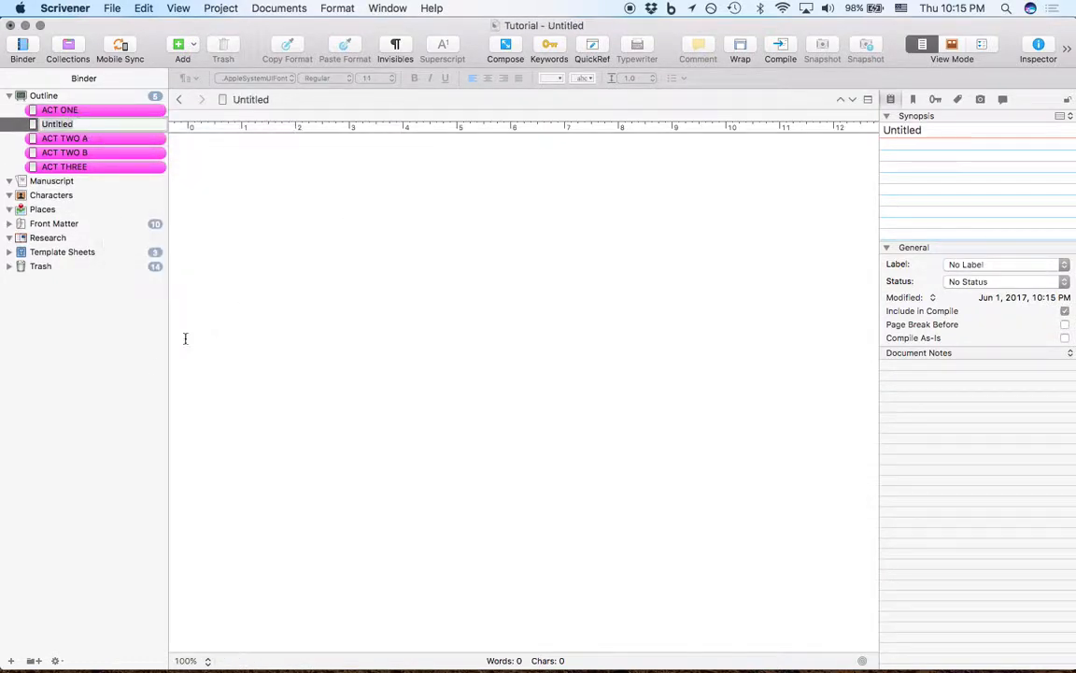
- Rename the untitled document after ACT ONE in the Outline folder as Chapter One
left_click(151, 360)
left_click(74, 128)
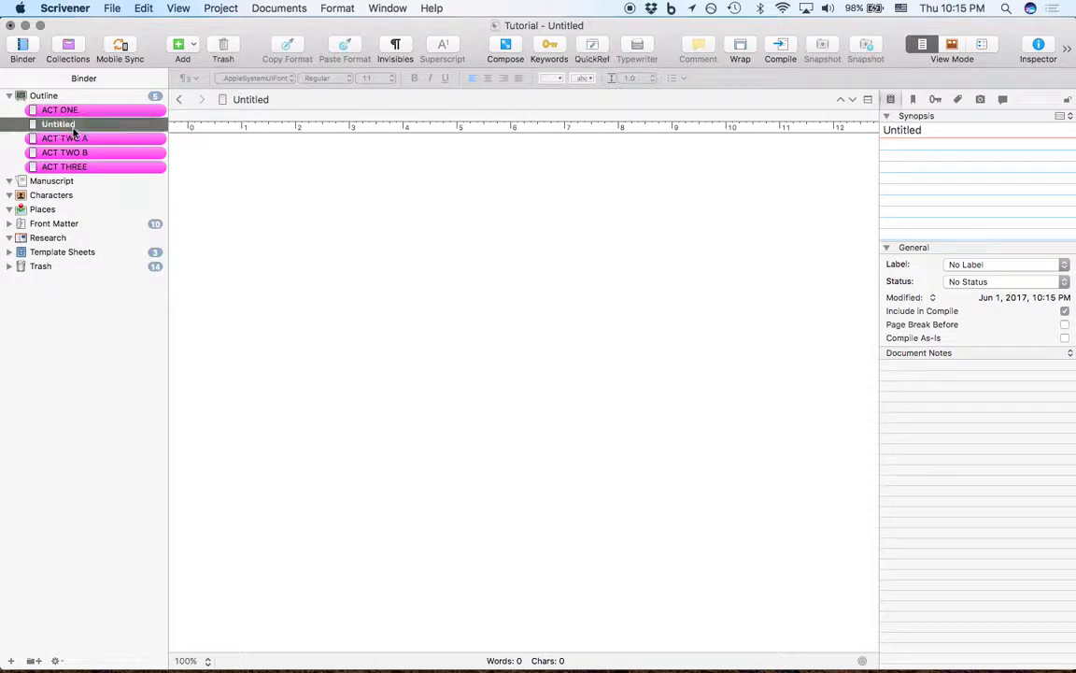
left_click(74, 130)
type("Chapter O")
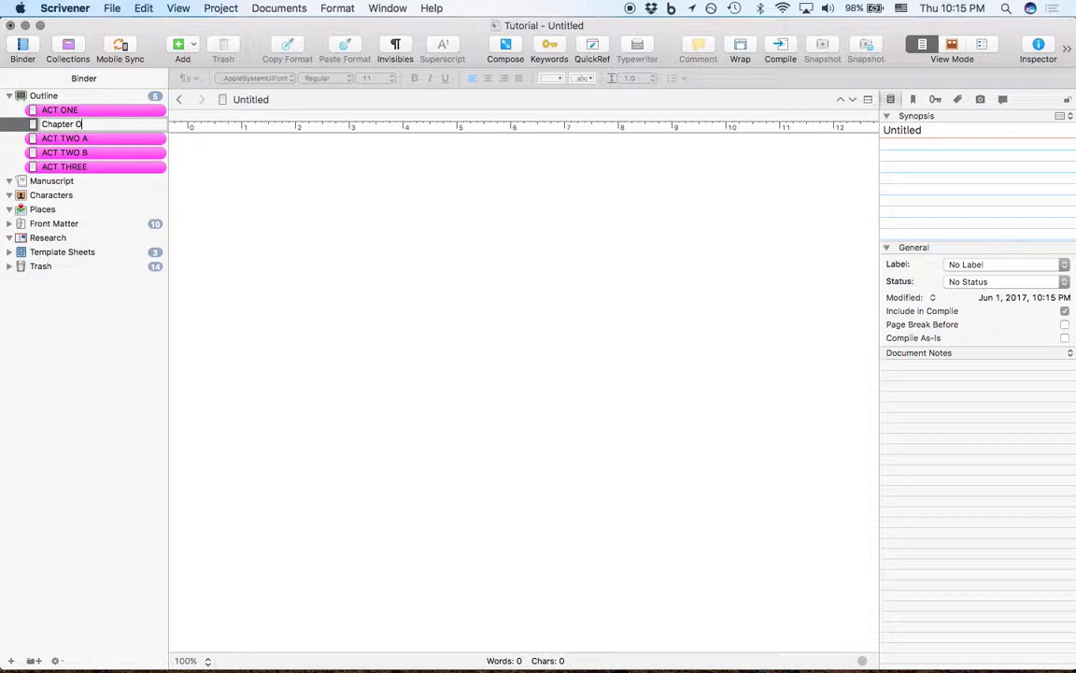
type("ne")
key("Return")
- View the Outline corkboard, look at the Chapter One document in corkboard mode, and return to the Outline corkboard
left_click(75, 95)
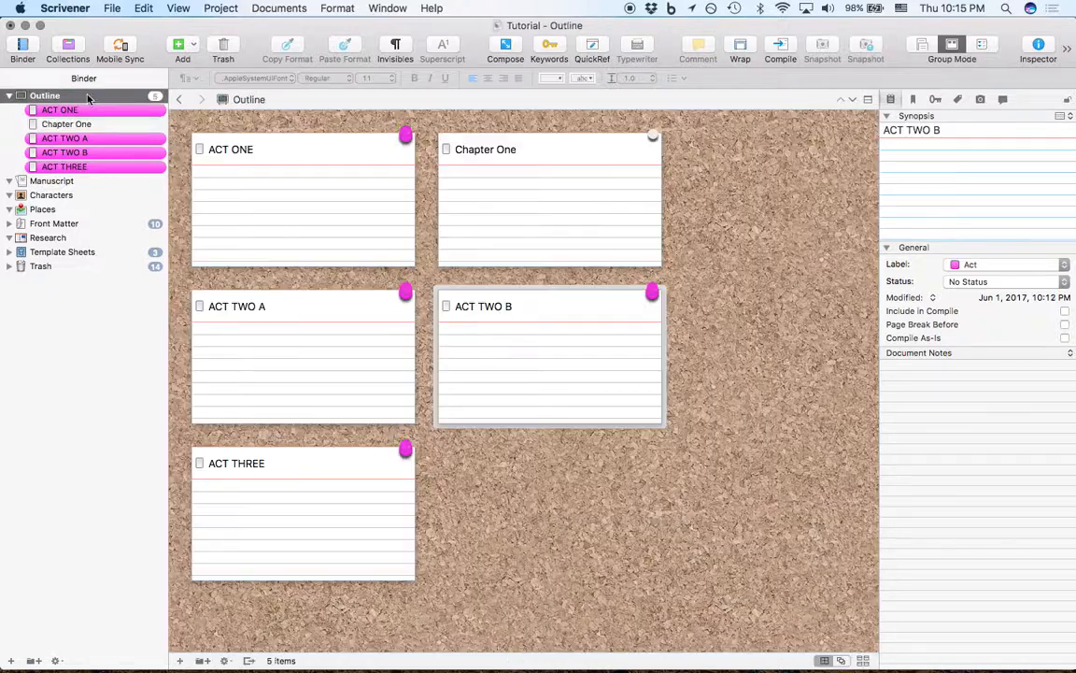
left_click(87, 123)
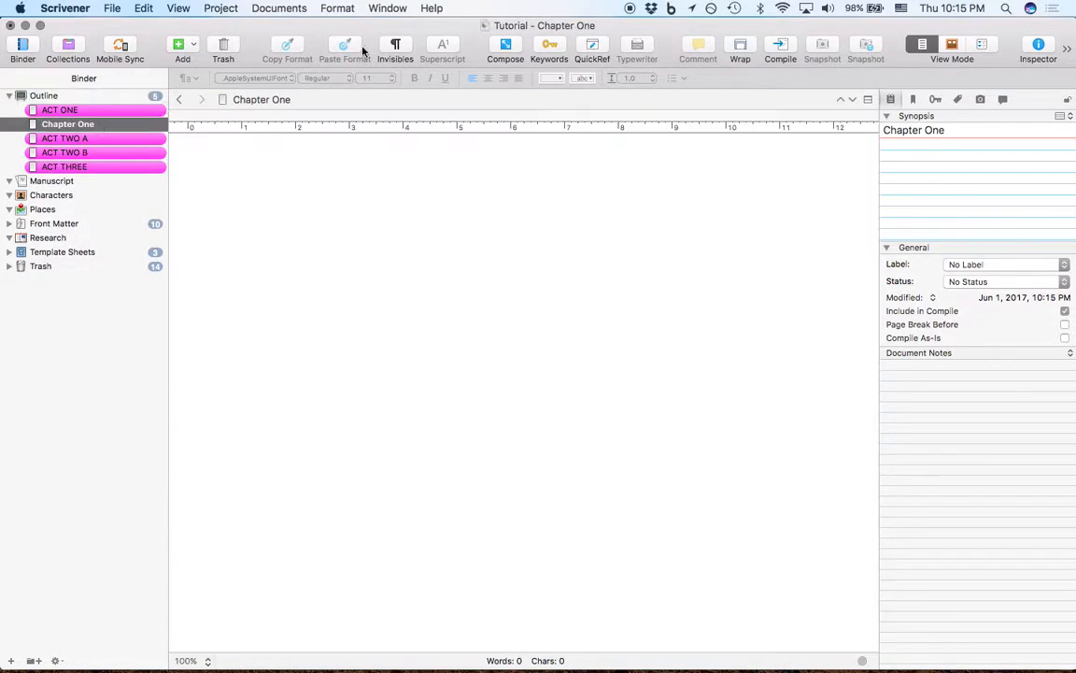
left_click(952, 44)
left_click(77, 110)
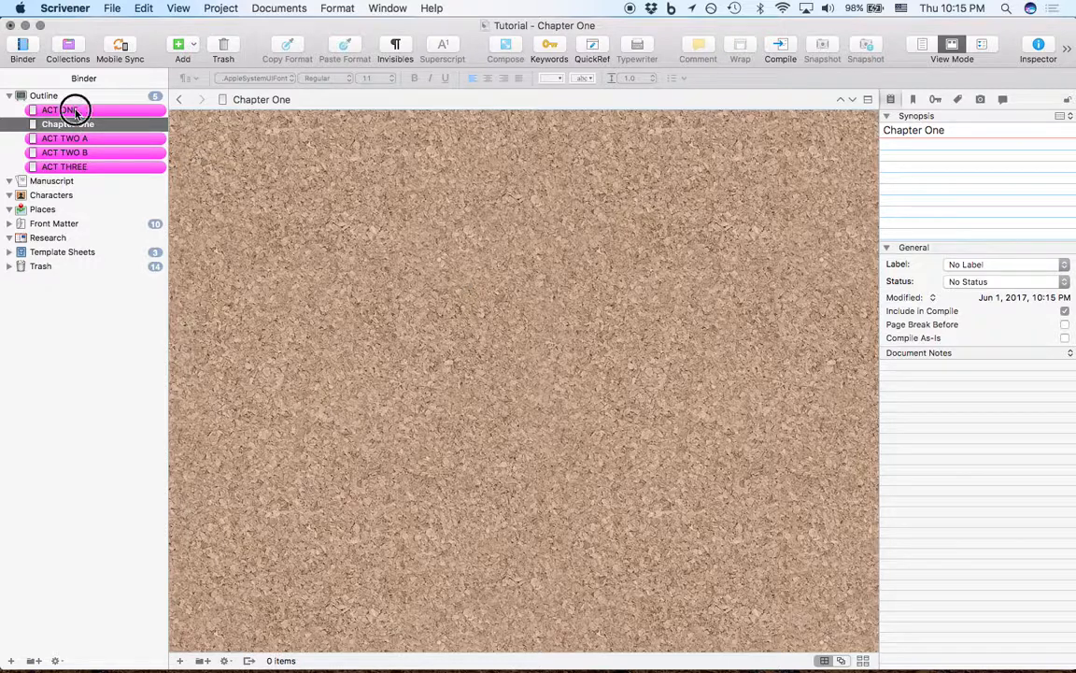
left_click(74, 95)
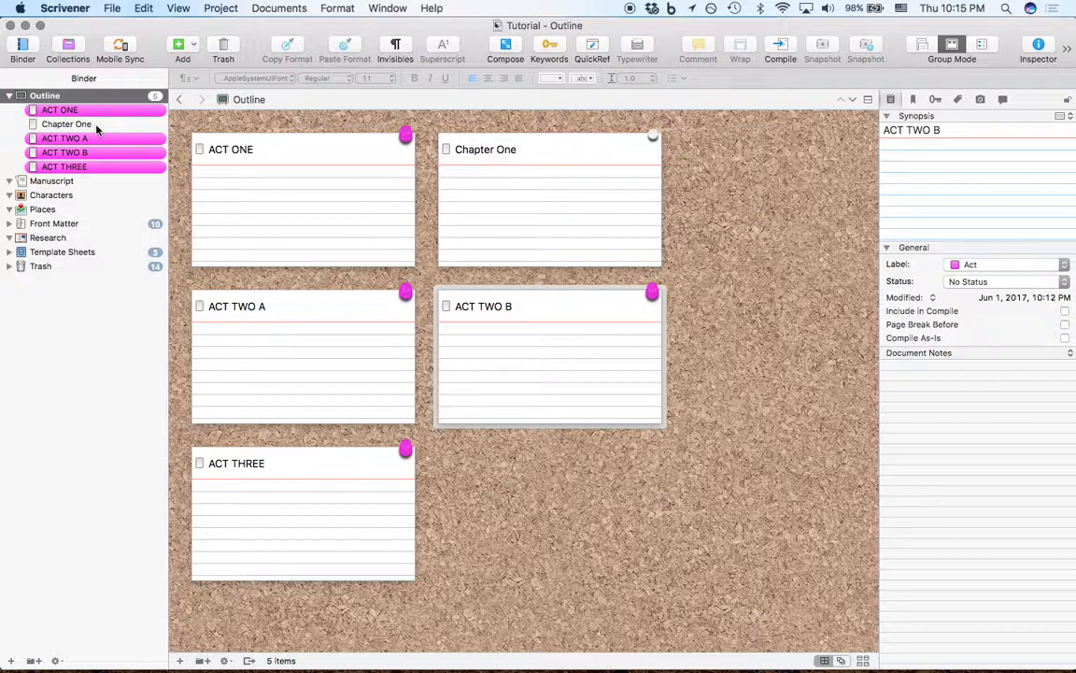
- Open the recent project Happy Nation and move its window aside so the Tutorial project's binder stays in view
left_click(112, 7)
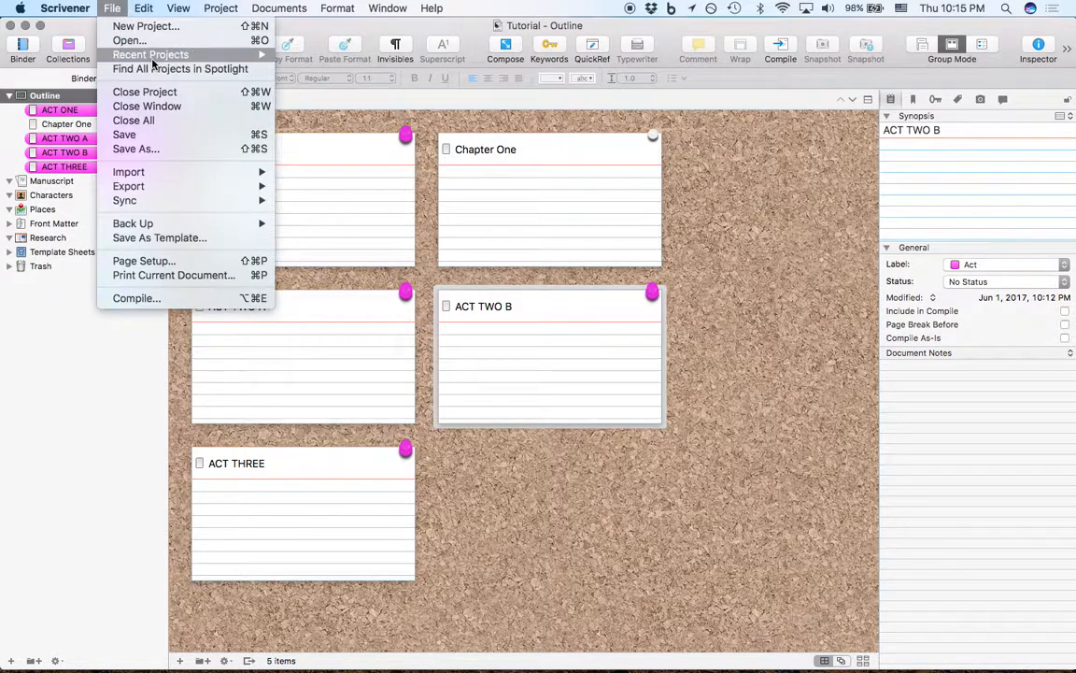
mouse_move(153, 59)
left_click(363, 72)
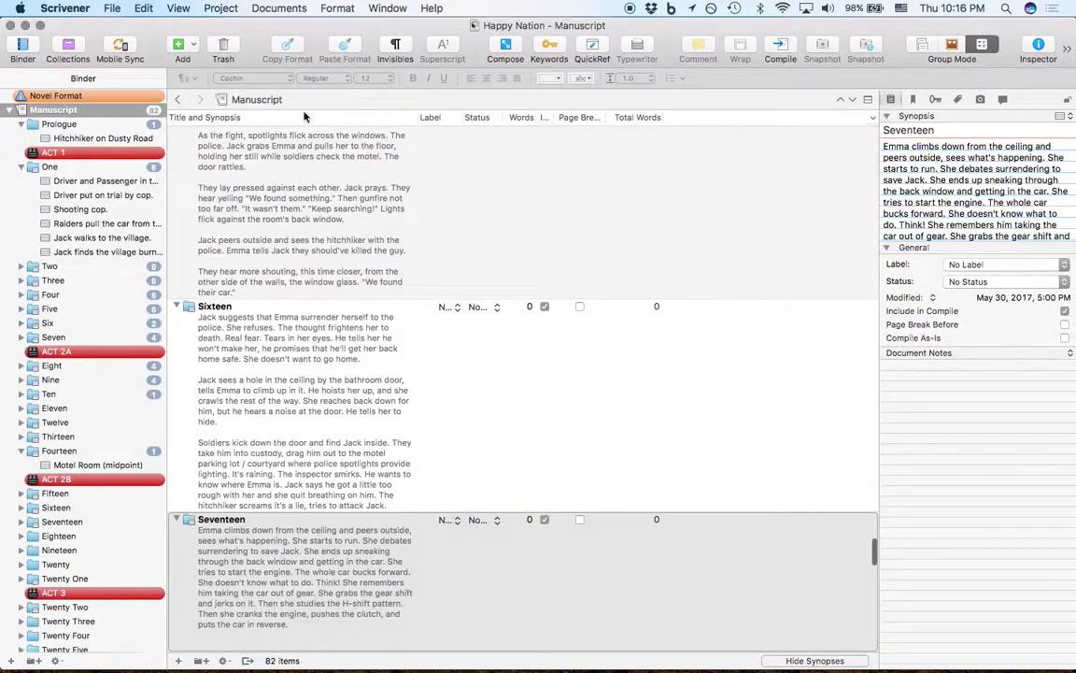
left_click_drag(215, 22, 396, 26)
- Examine how Happy Nation's manuscript arranges chapters between the act markers and uses scene synopses, and close the project
scroll(264, 230, "down", 5)
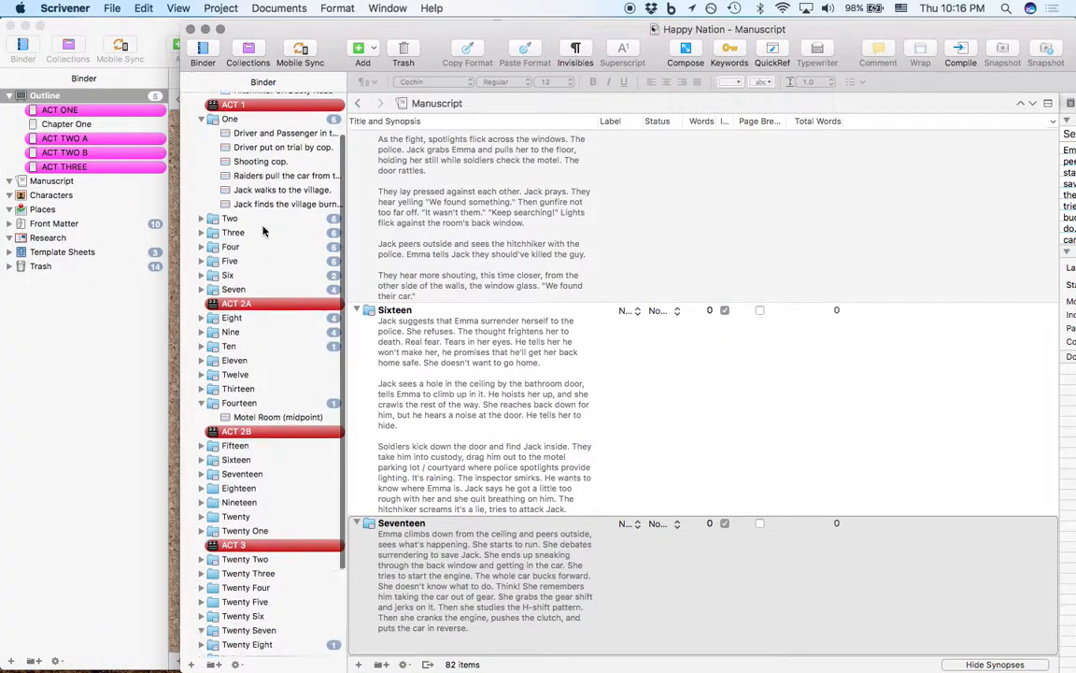
scroll(264, 229, "up", 5)
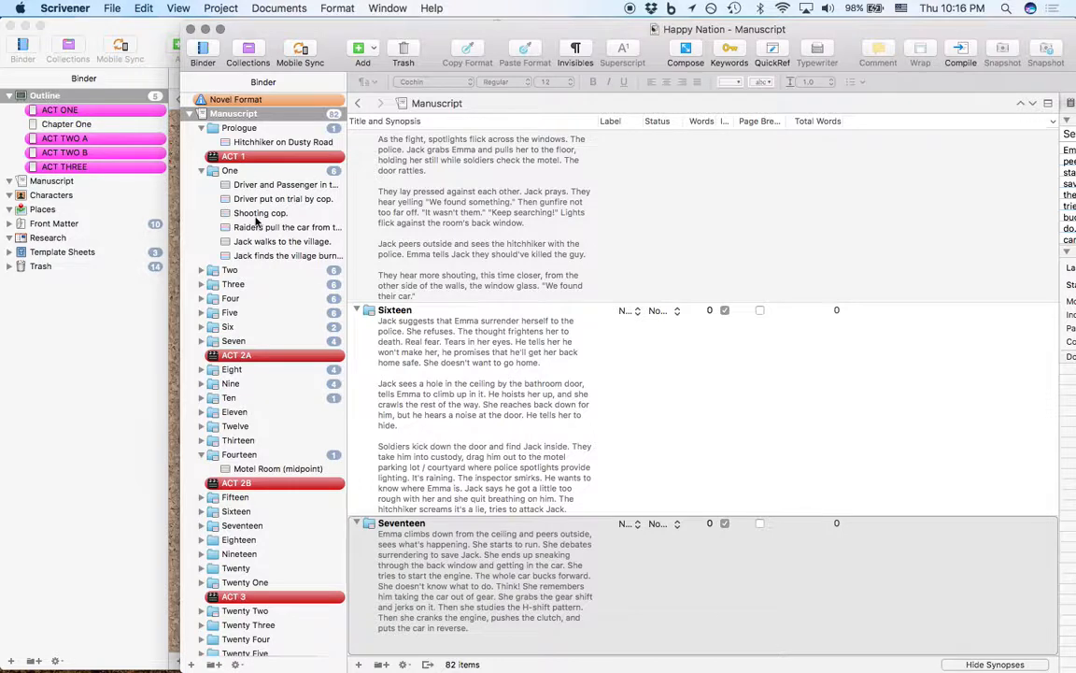
scroll(242, 220, "down", 5)
scroll(256, 220, "up", 5)
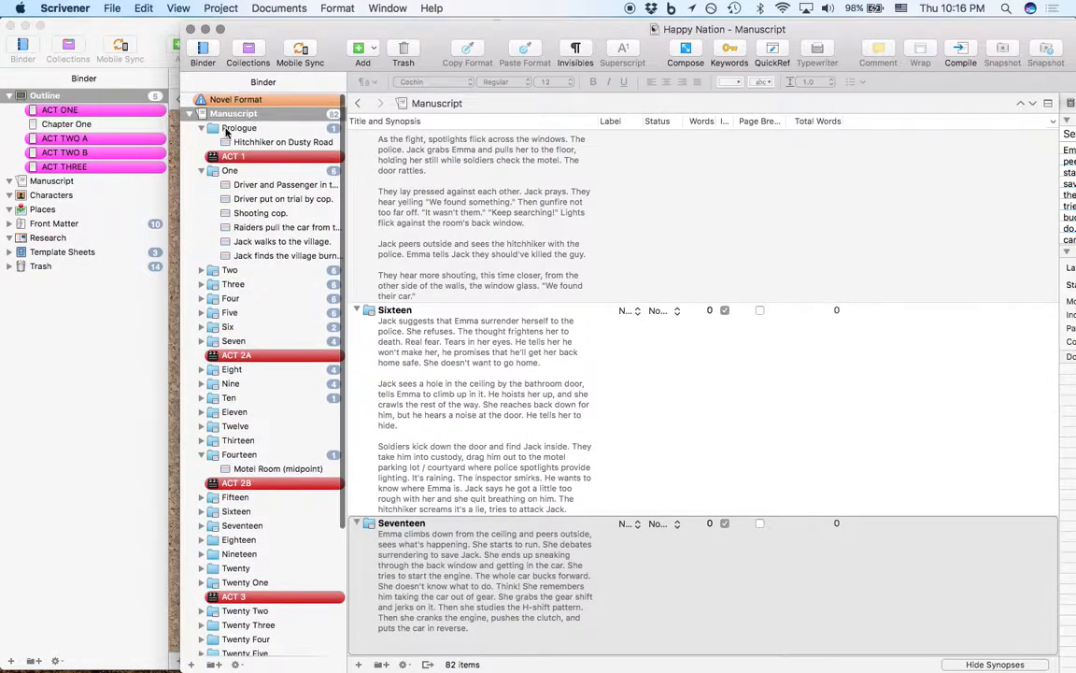
scroll(248, 248, "down", 1)
scroll(242, 248, "down", 6)
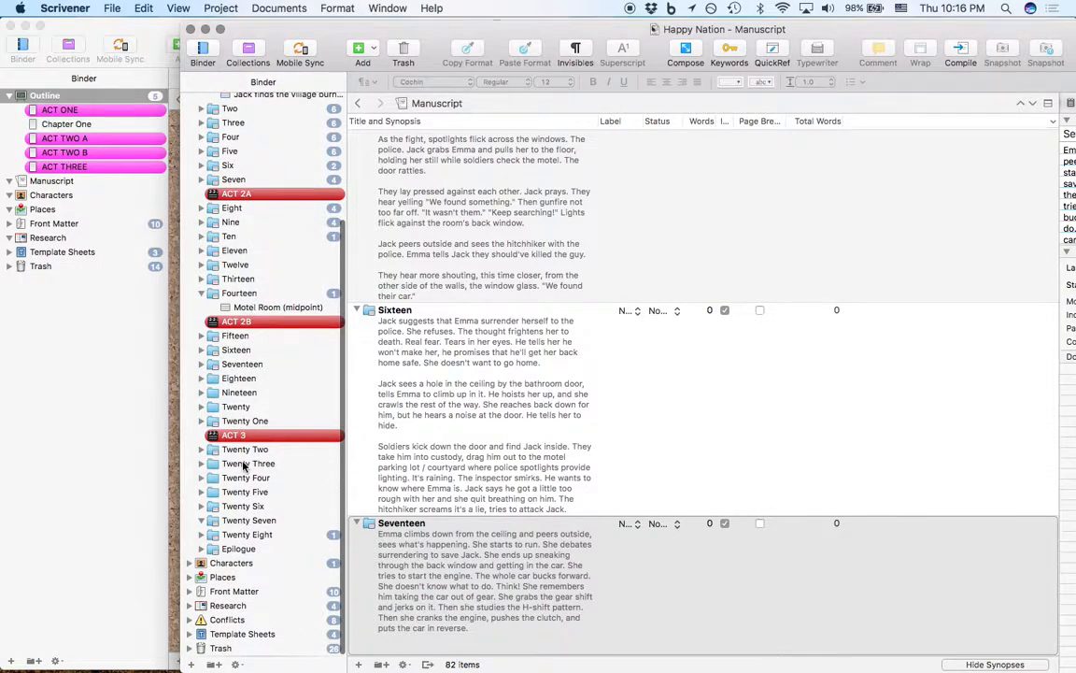
scroll(260, 449, "up", 7)
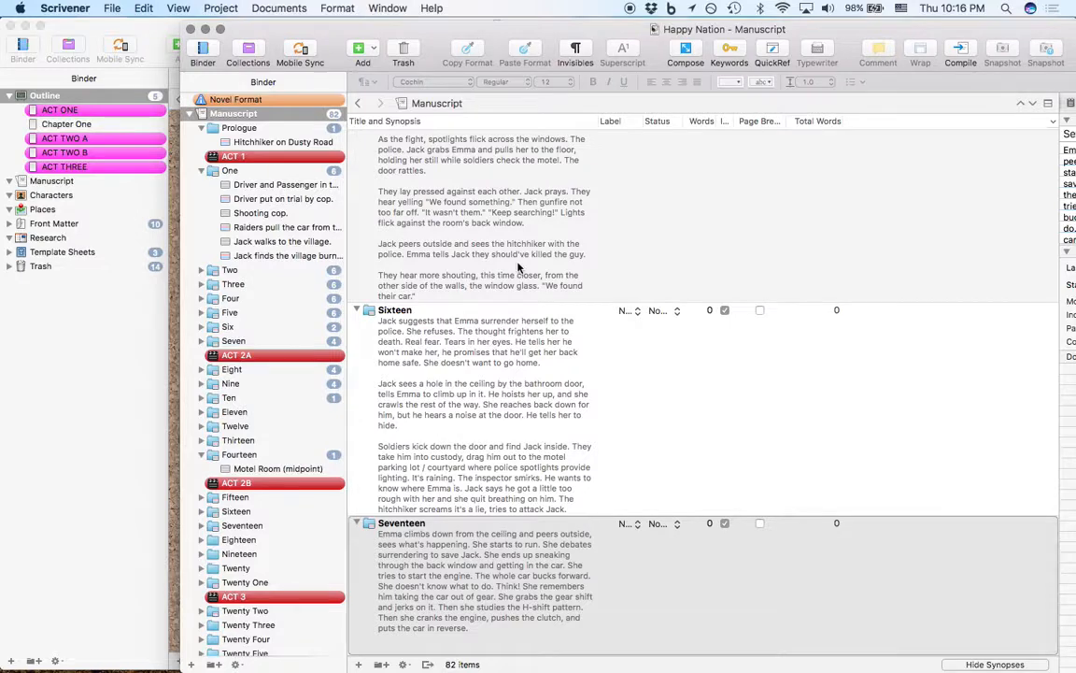
scroll(491, 341, "up", 20)
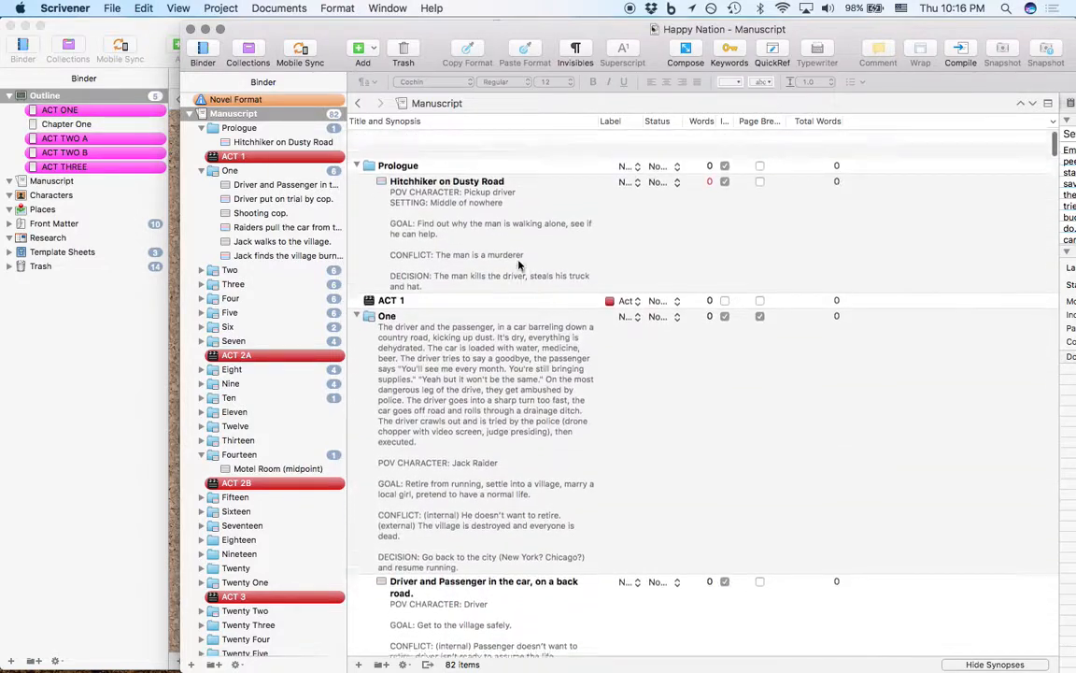
double_click(855, 41)
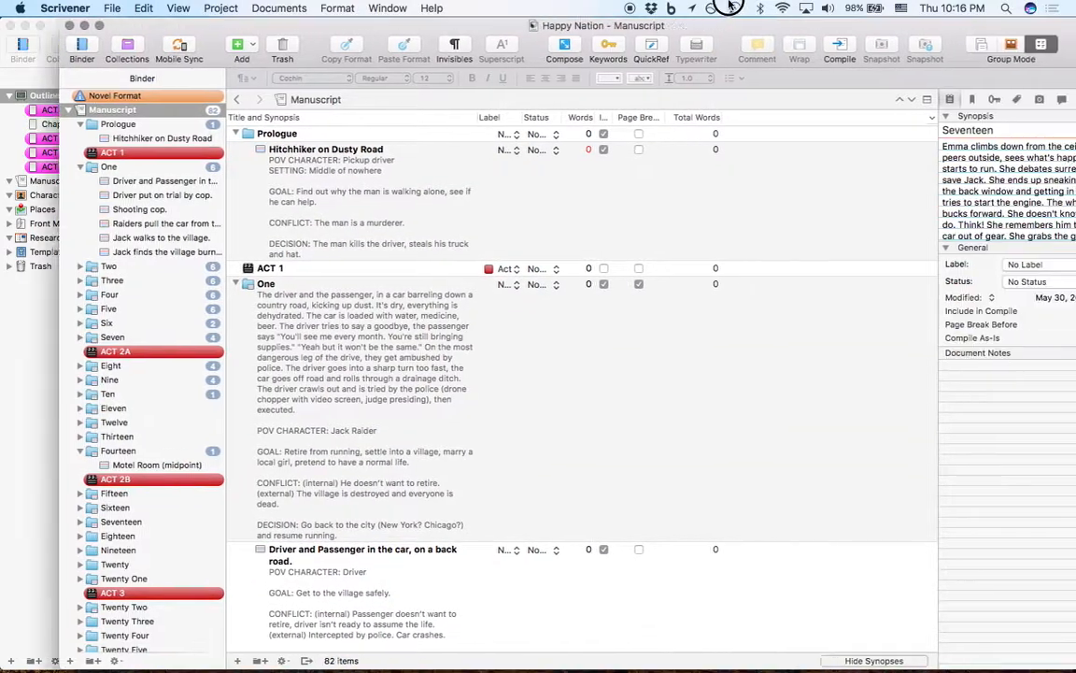
scroll(113, 273, "down", 5)
scroll(103, 224, "up", 6)
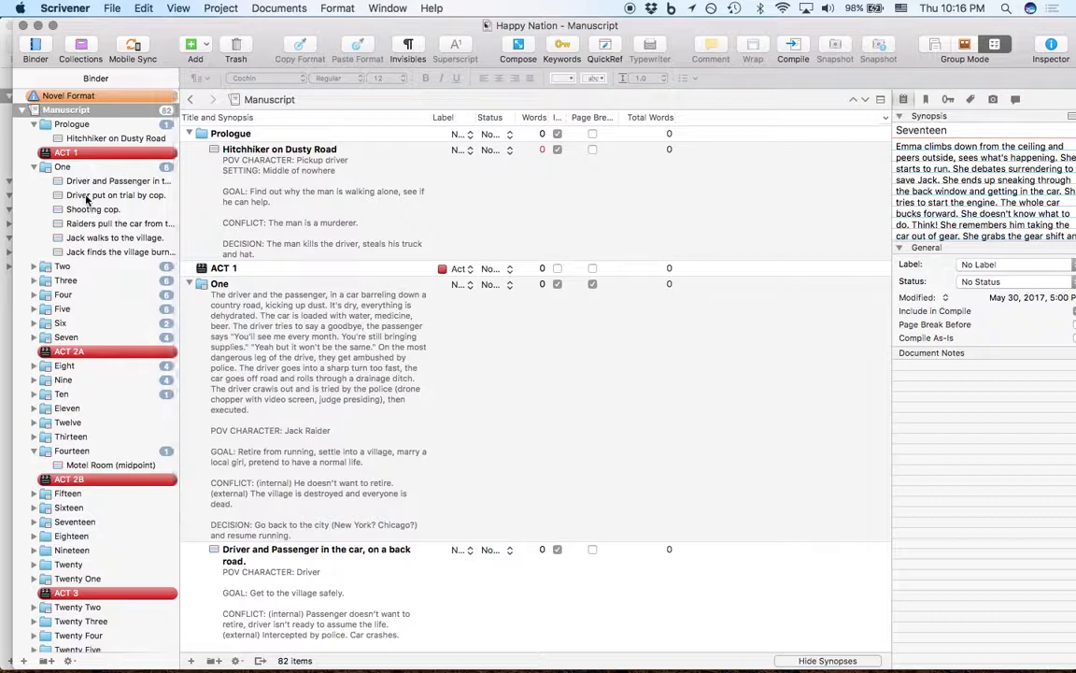
scroll(90, 196, "down", 5)
scroll(353, 213, "down", 10)
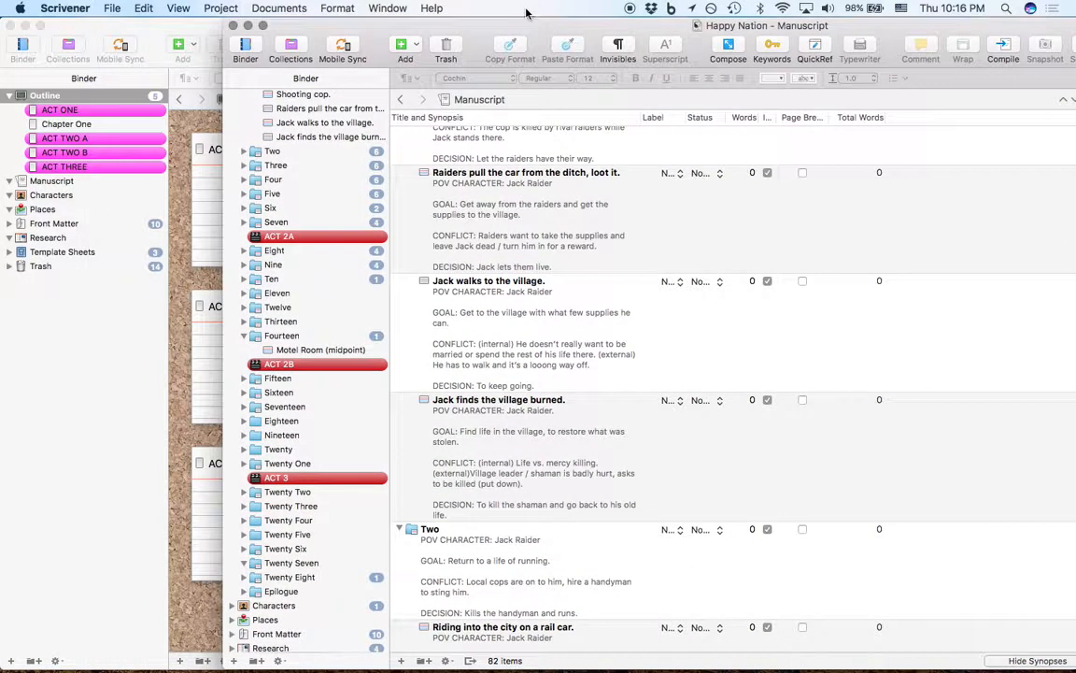
key("super+w")
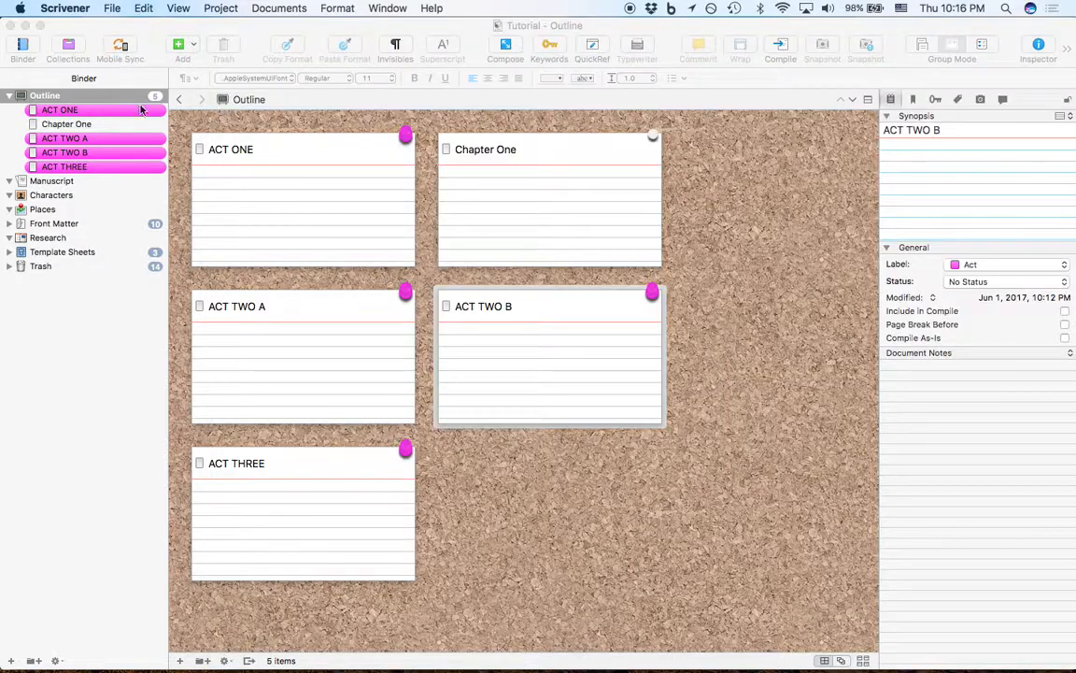
- View the Chapter One and ACT TWO A documents and return to the Outline corkboard
left_click(81, 126)
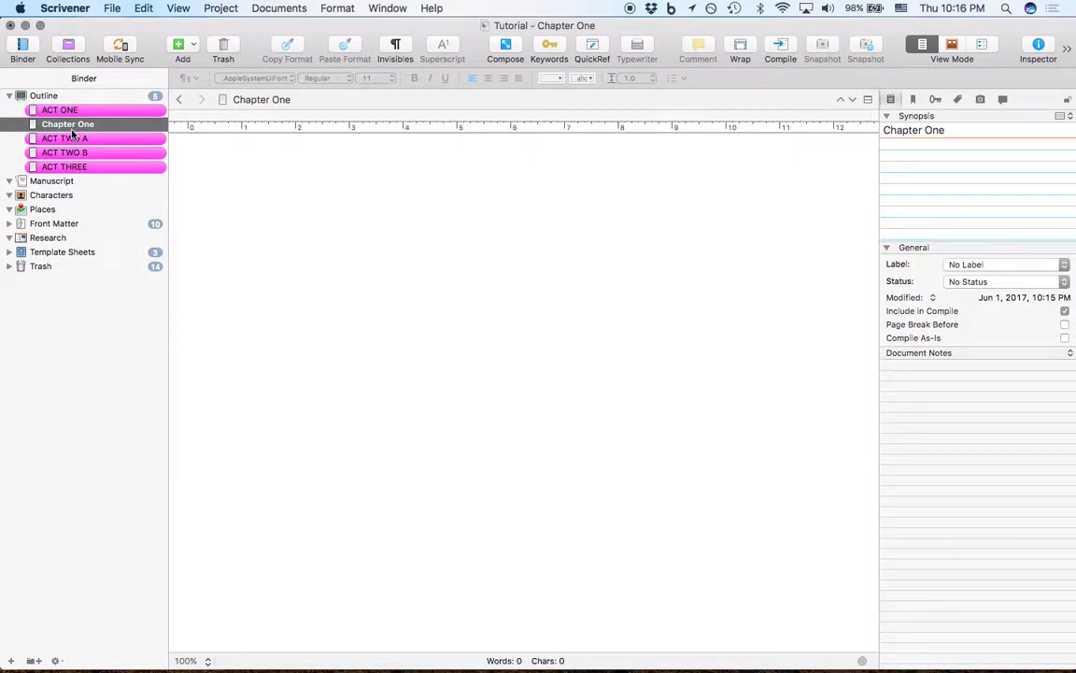
left_click(79, 96)
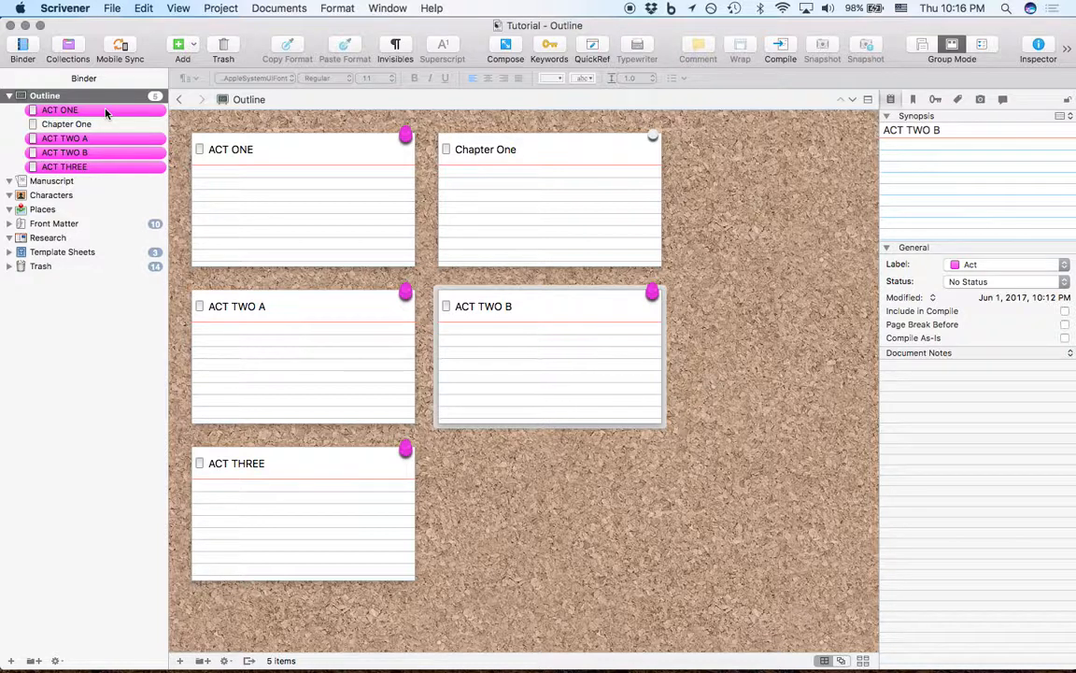
left_click(82, 122)
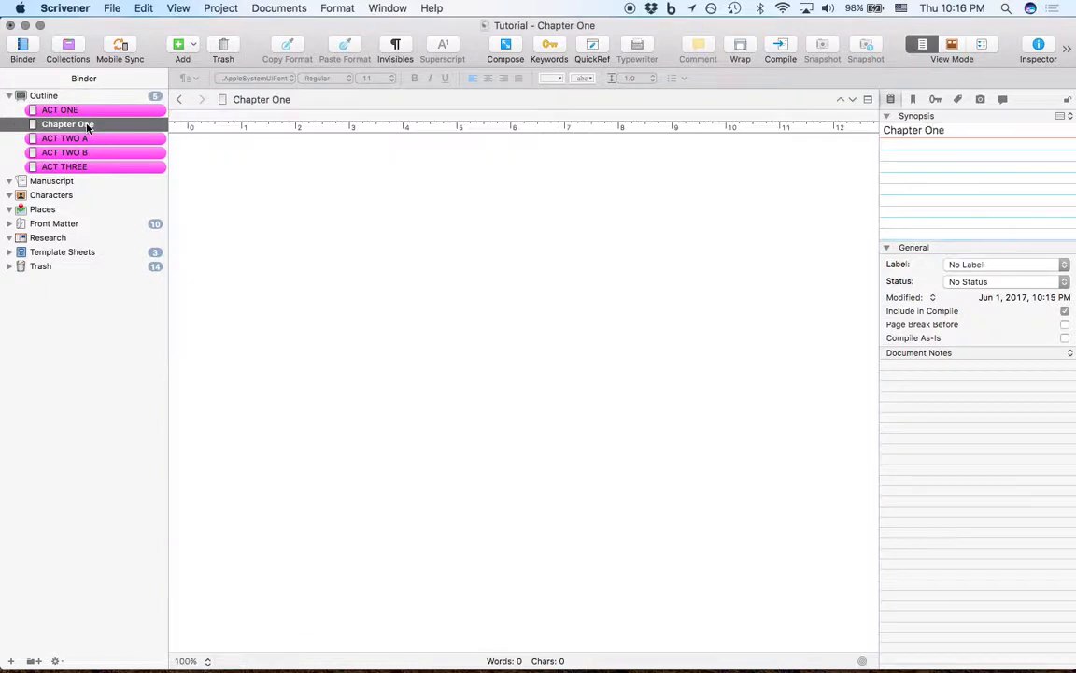
left_click(84, 138)
left_click(82, 124)
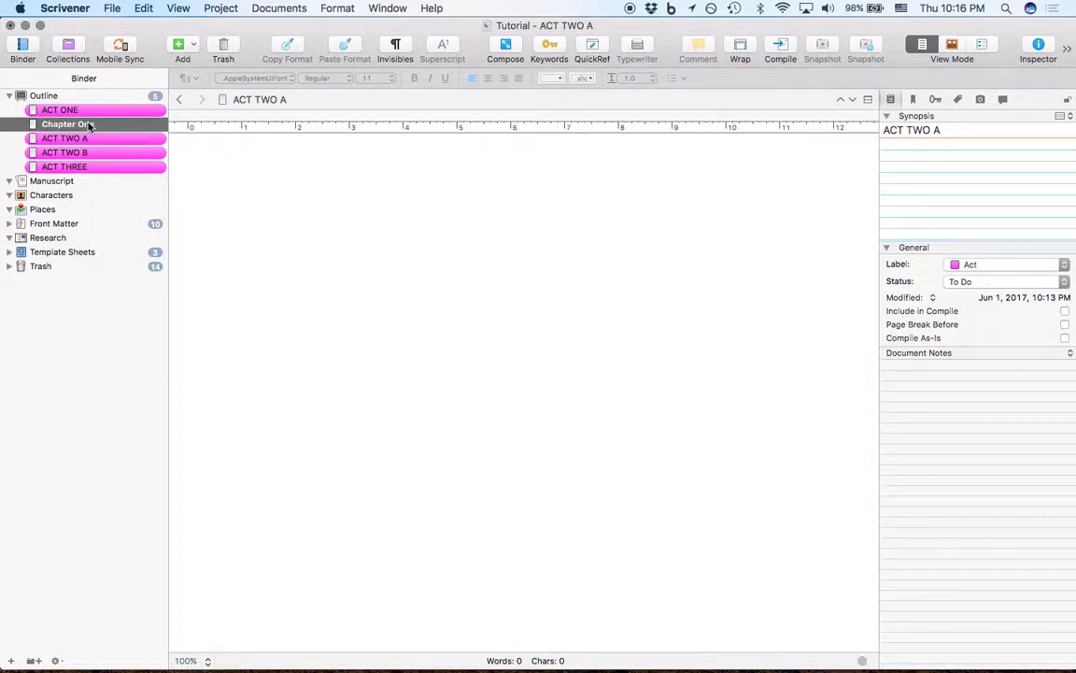
left_click(80, 97)
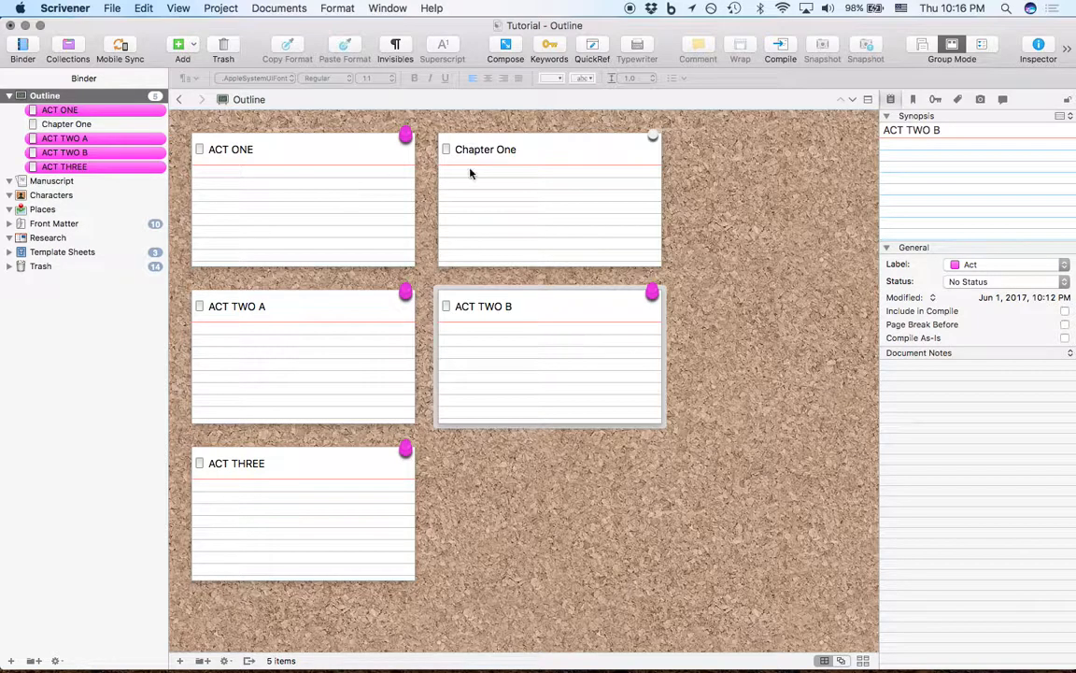
- Write the Chapter One card's synopsis: a car chase between the main character and the police, with the sentence "The chase ends with a crash."
left_click(503, 154)
double_click(503, 154)
left_click(538, 152)
left_click(597, 200)
left_click(551, 173)
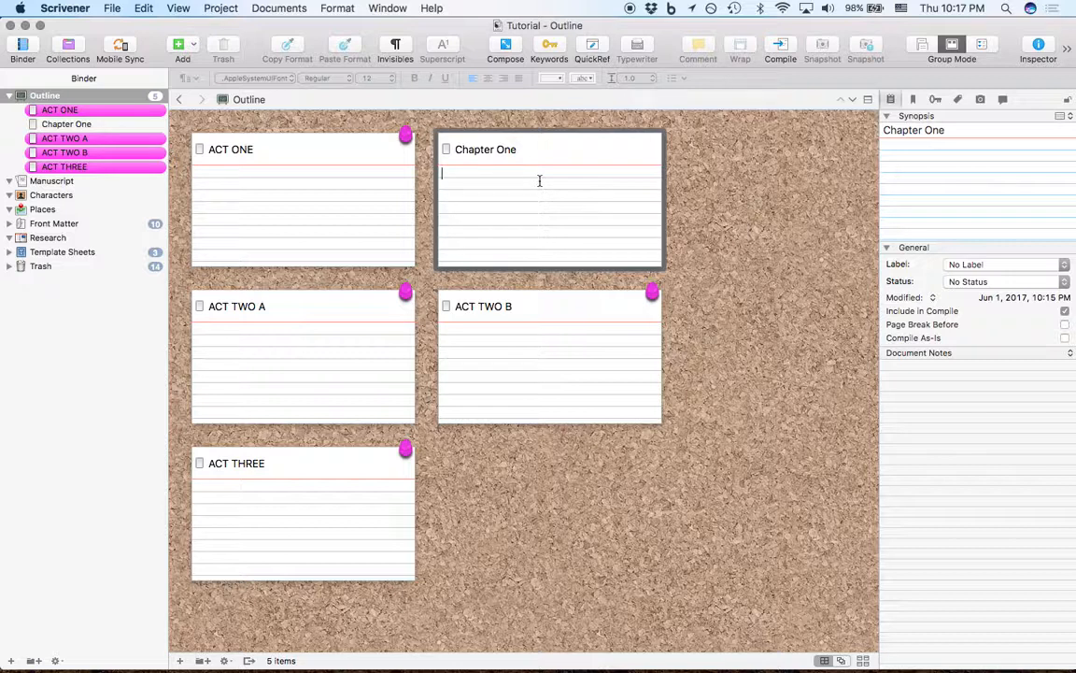
type("A car chase between Ashleigh and the poo")
key("BackSpace")
type("lice.")
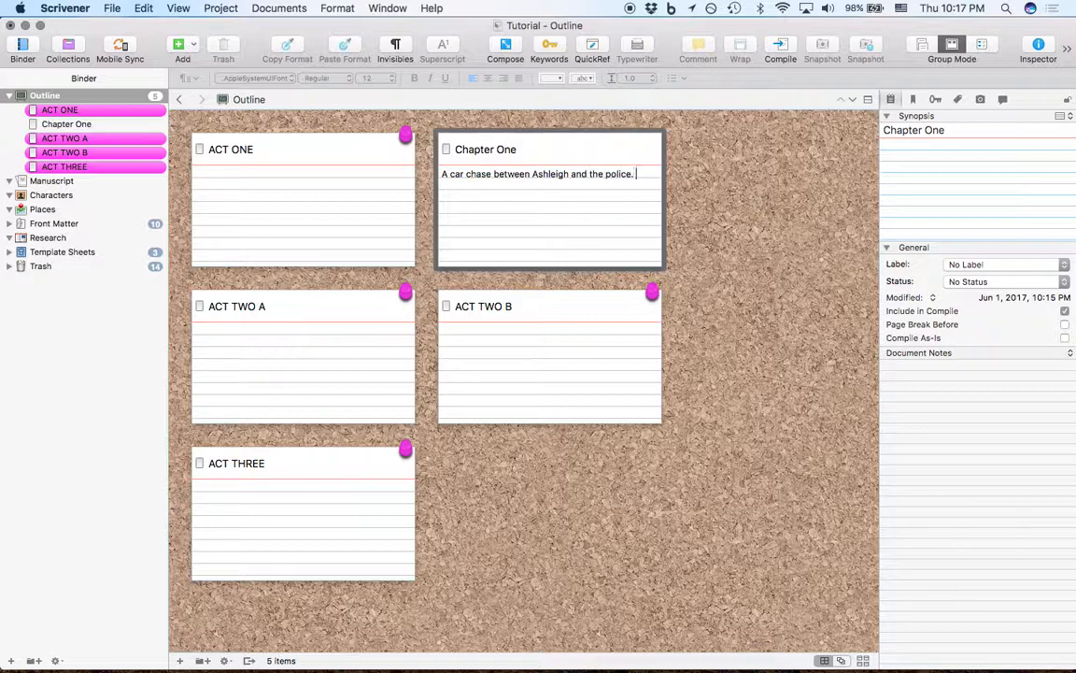
type(" The chase ends with a cras")
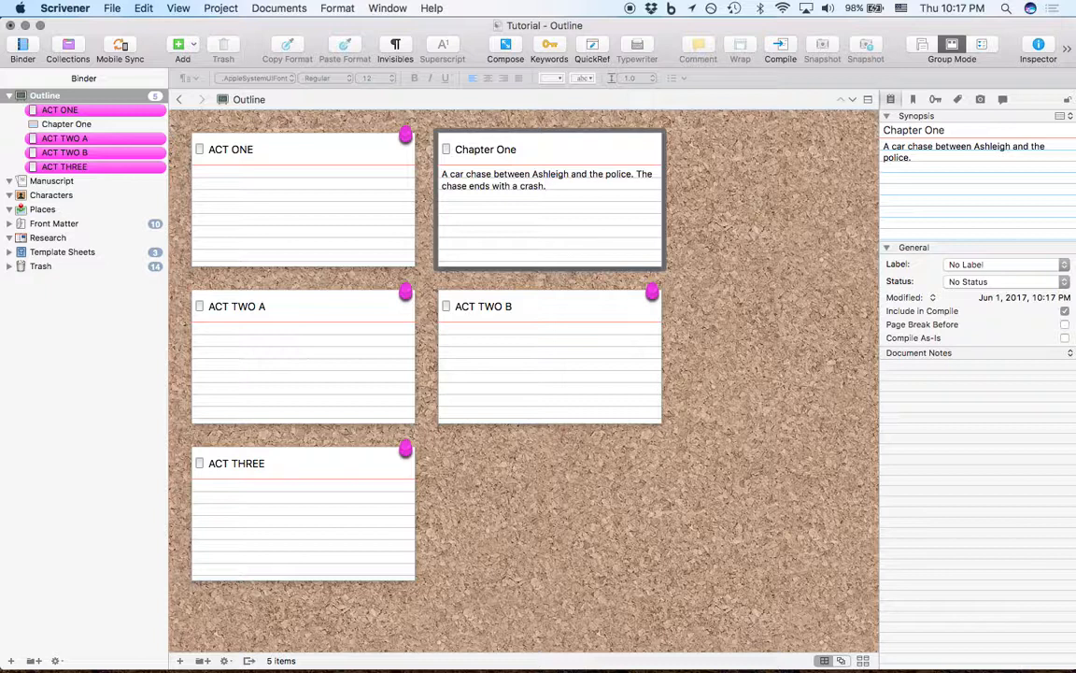
type("h.")
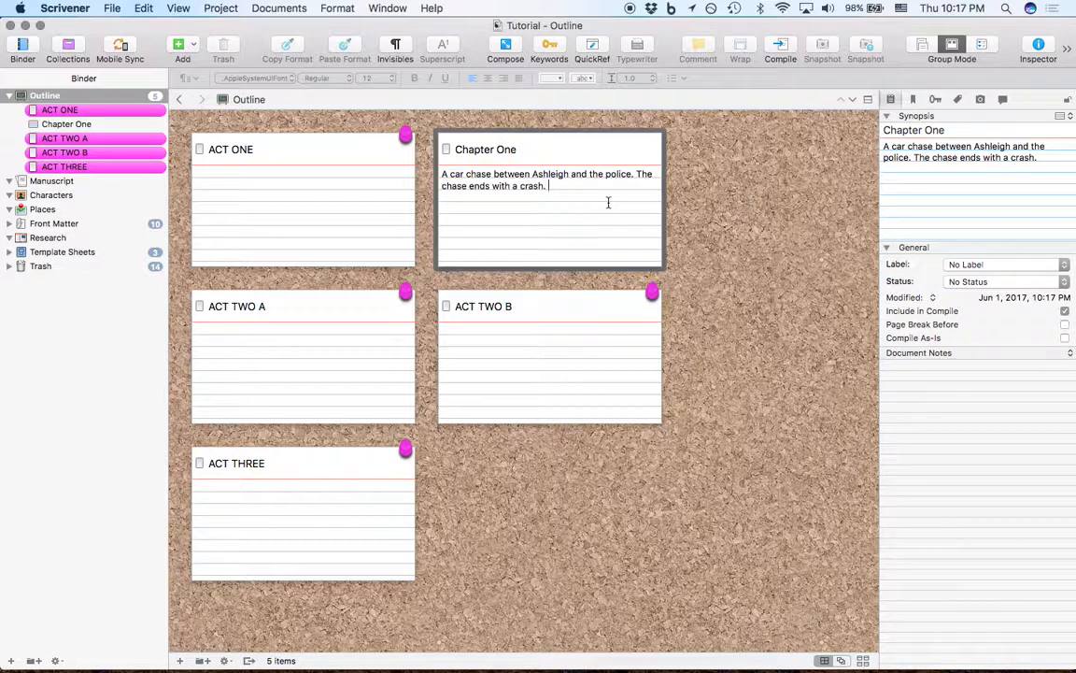
left_click(702, 199)
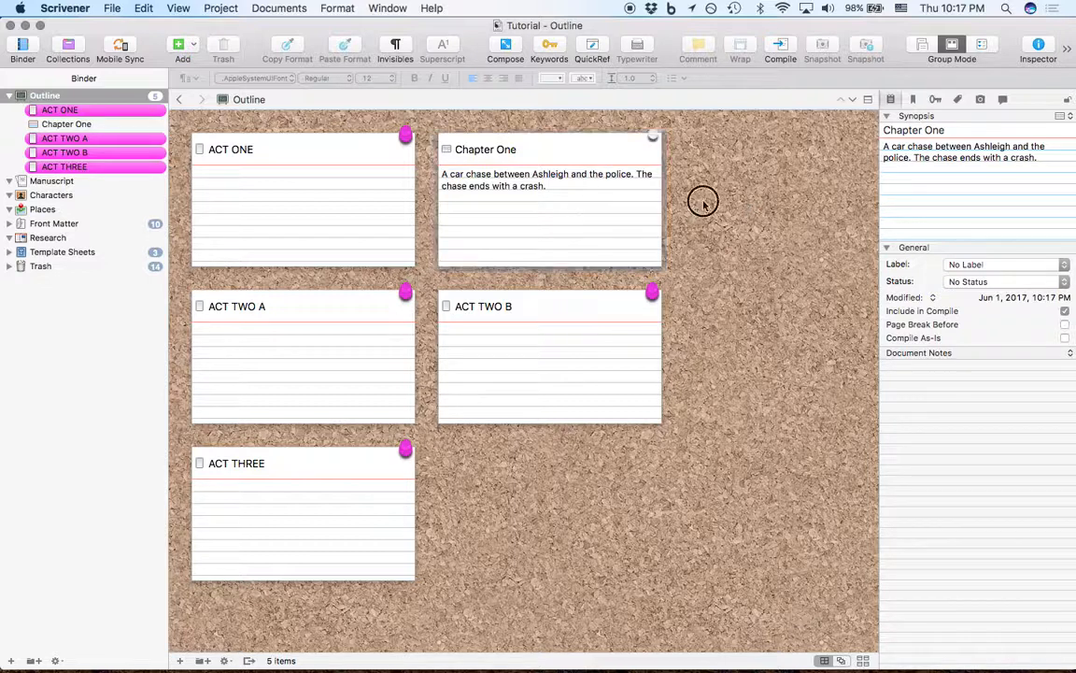
- Add a new text card directly after Chapter One on the corkboard and title it "Chapter Two"
left_click(604, 189)
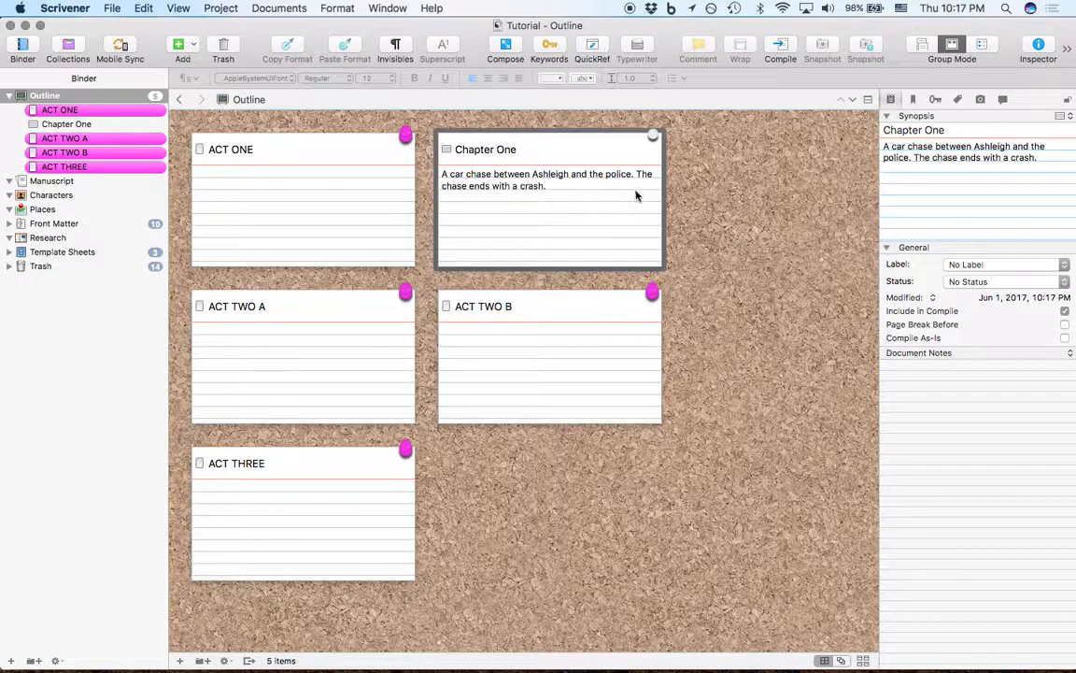
left_click(587, 195)
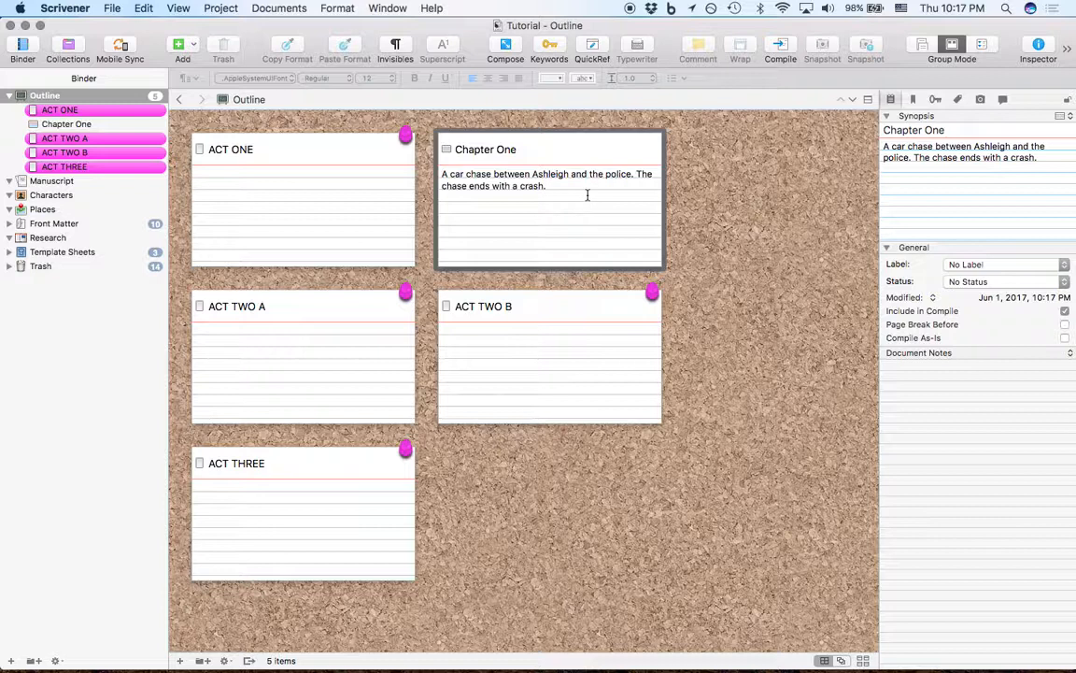
left_click(715, 189)
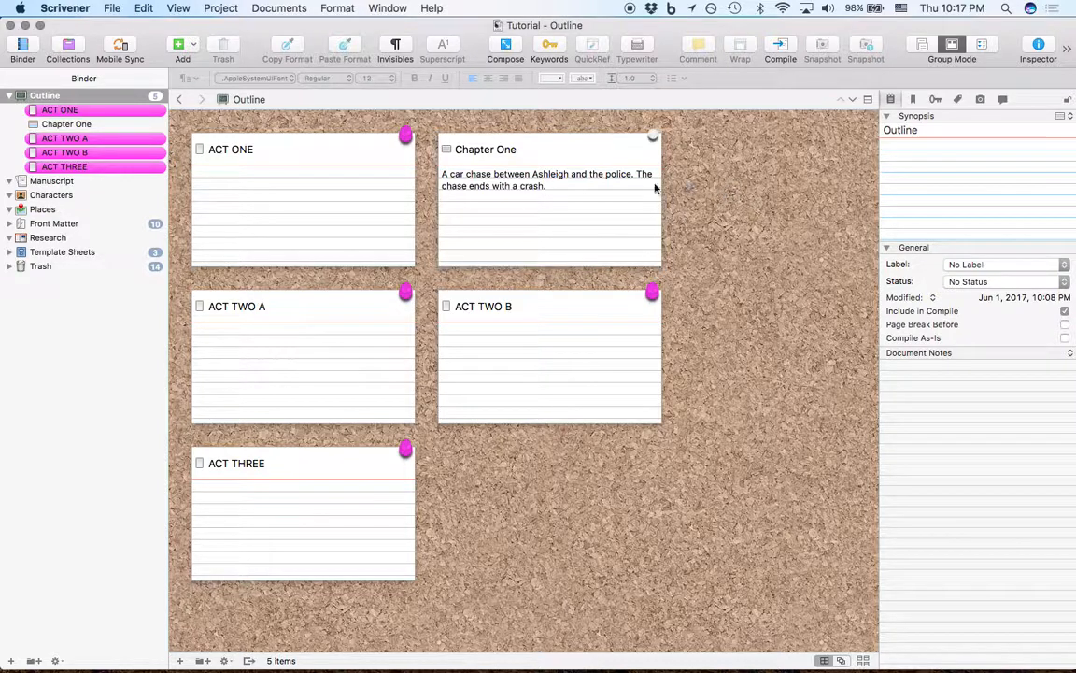
right_click(689, 186)
left_click(616, 210)
left_click(603, 211)
right_click(602, 209)
mouse_move(654, 216)
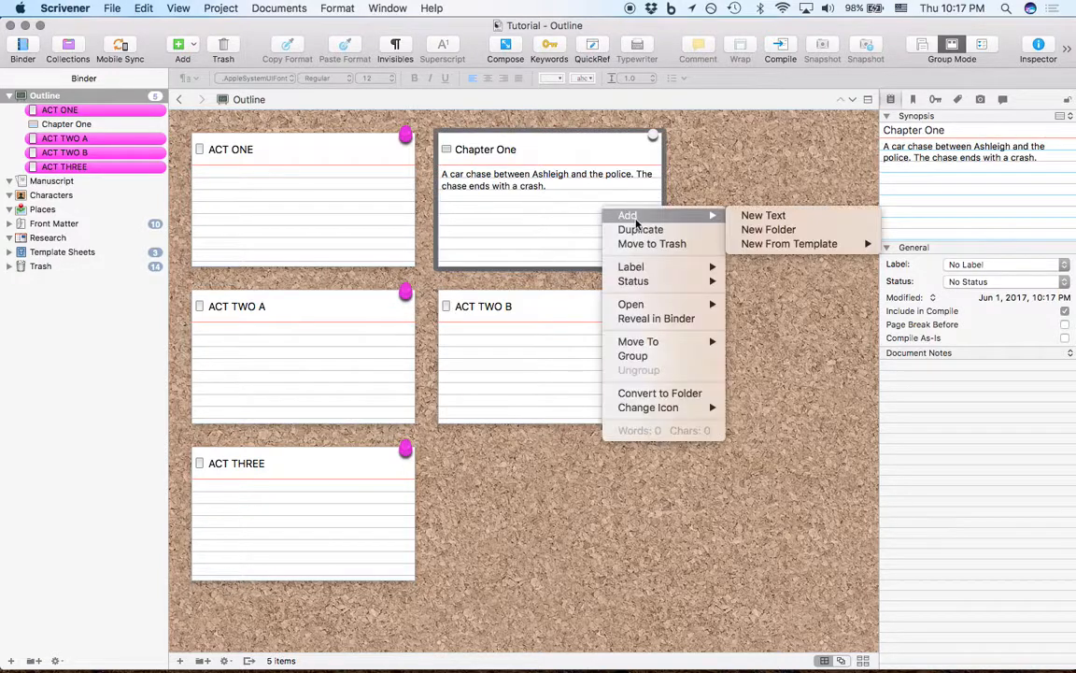
left_click(753, 217)
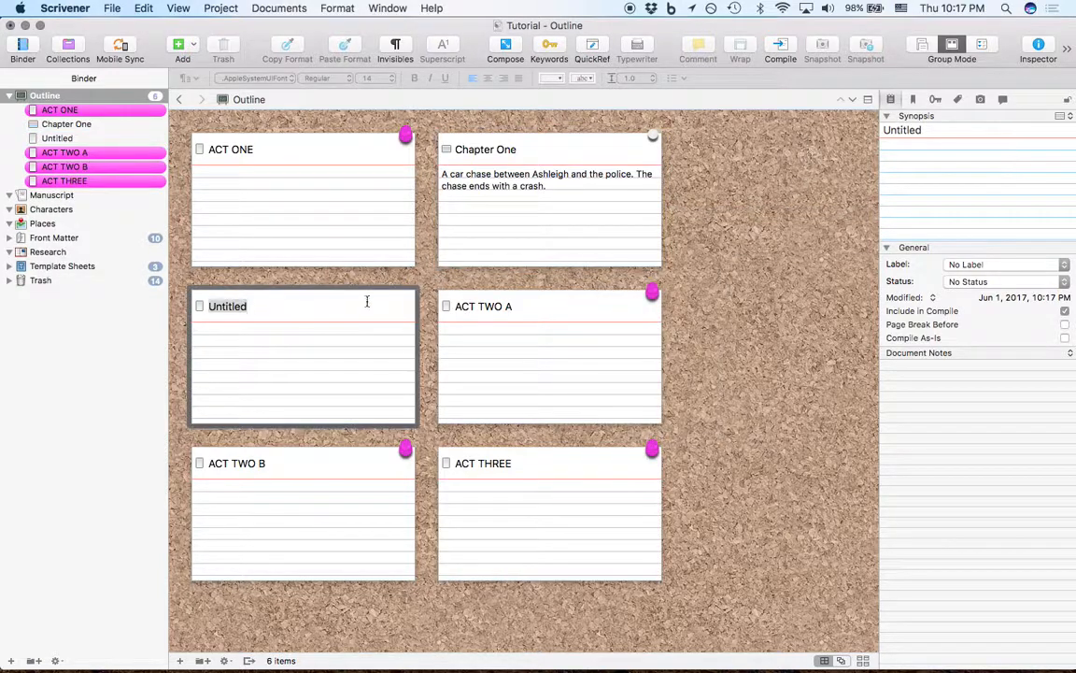
type("Chapter Two")
key("Return")
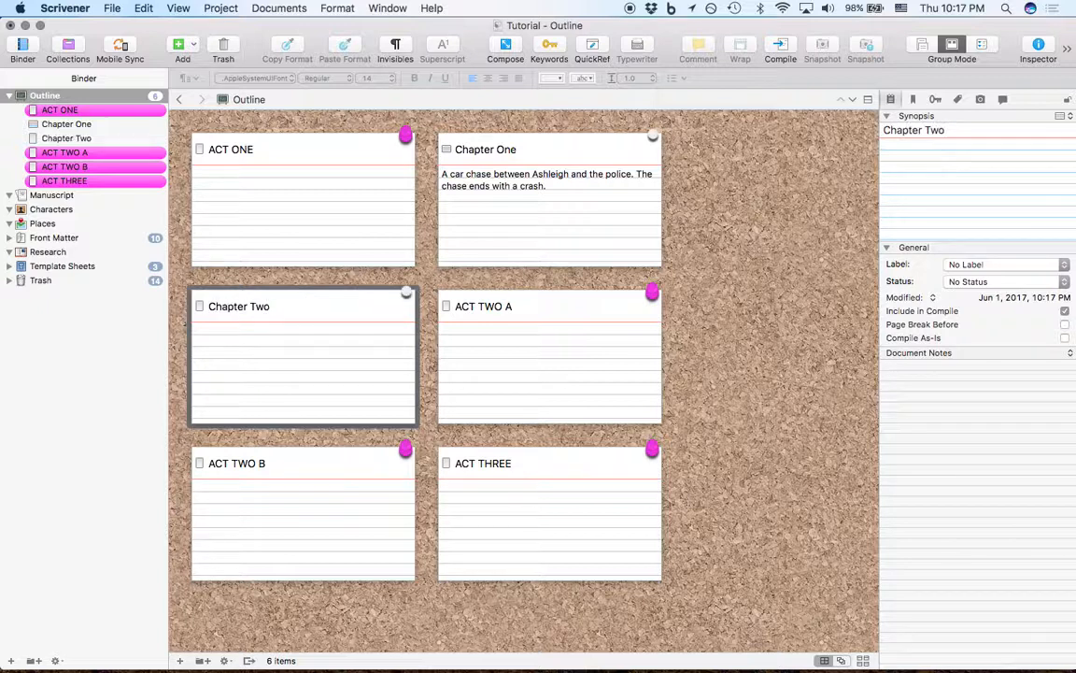
- Write the Chapter Two card's synopsis, saying that the character interviews for a job at BIG COMPANY
left_click(234, 327)
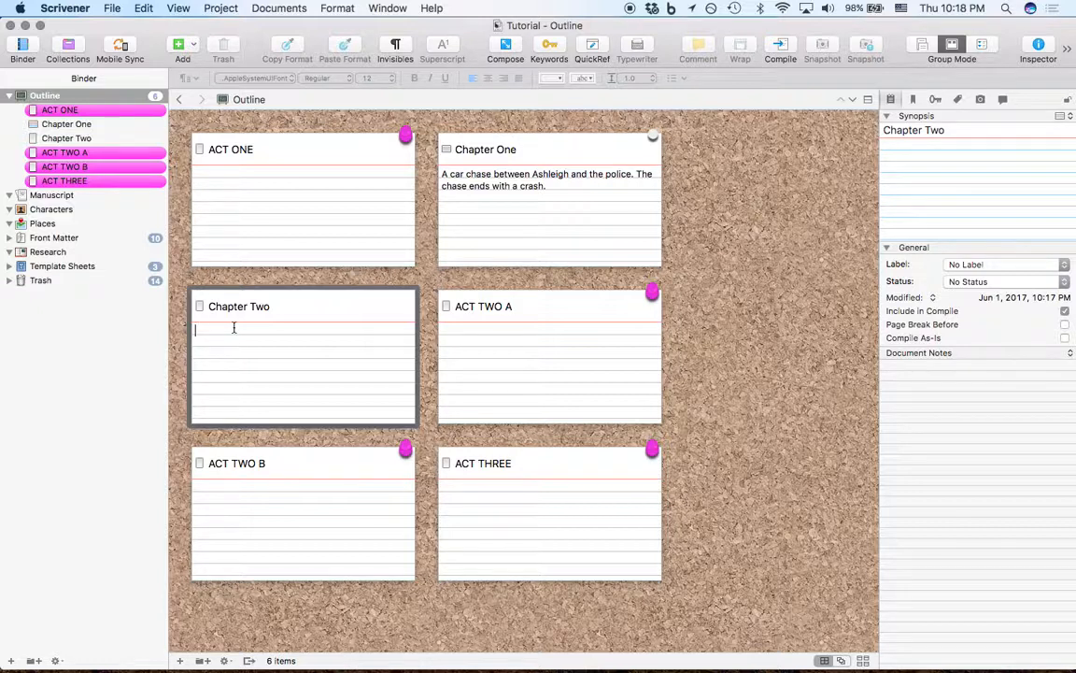
type("Hunter")
key("BackSpace")
key("BackSpace")
key("BackSpace")
key("BackSpace")
key("BackSpace")
key("BackSpace")
key("BackSpace")
type("Hun")
key("BackSpace")
key("BackSpace")
key("BackSpace")
type("Hunter c")
key("BackSpace")
type("interviews for a job ")
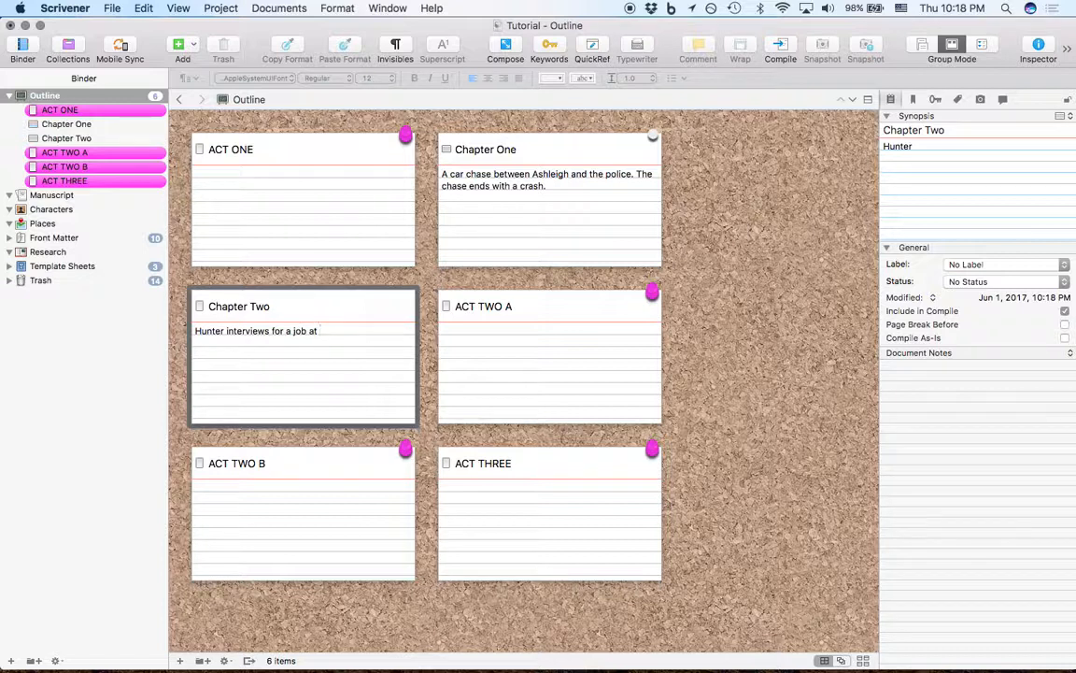
type("at ")
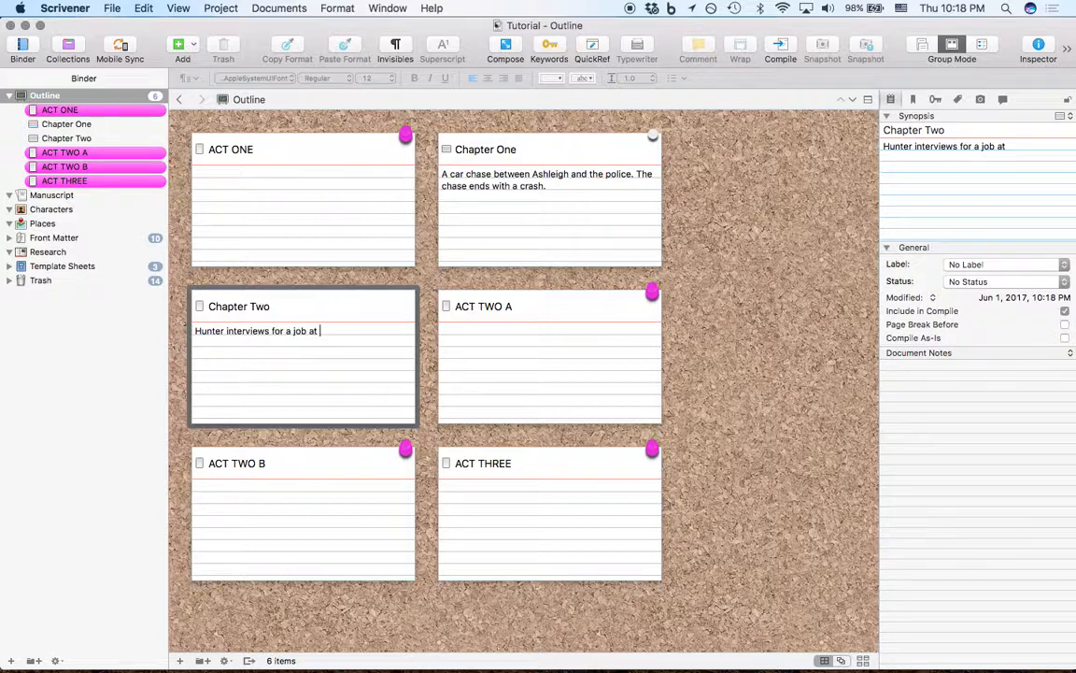
type("GIG COMPANY.")
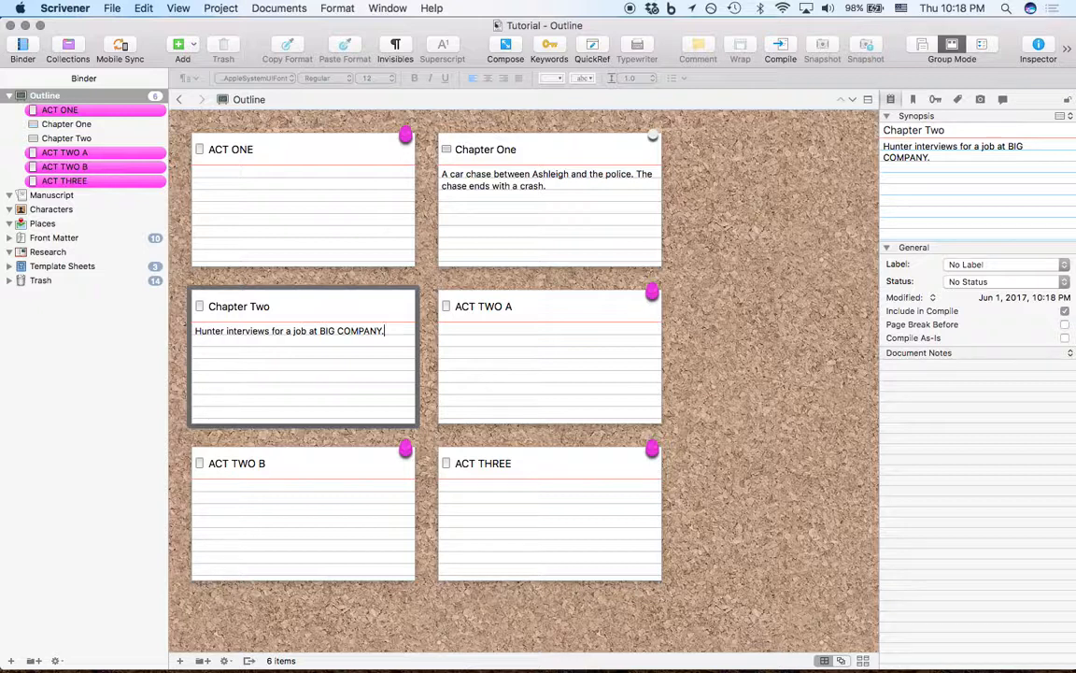
- Add a new text card after Chapter Two, title it "Chapter Three", and write its synopsis saying that the main character wakes up
right_click(358, 368)
left_click(326, 384)
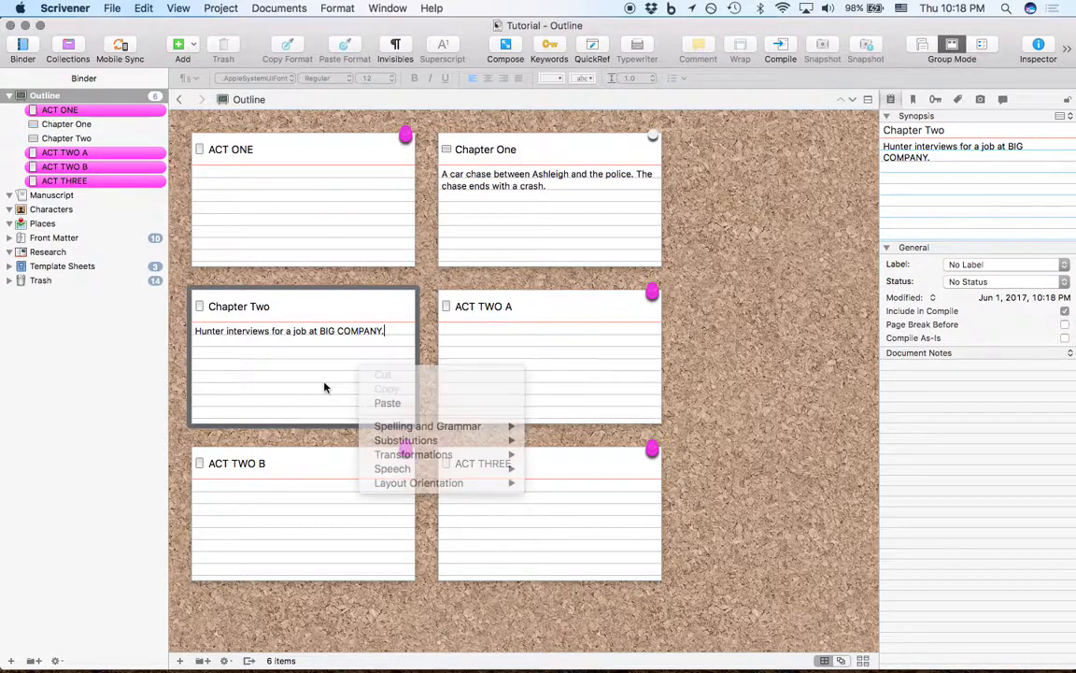
left_click(684, 306)
left_click(350, 317)
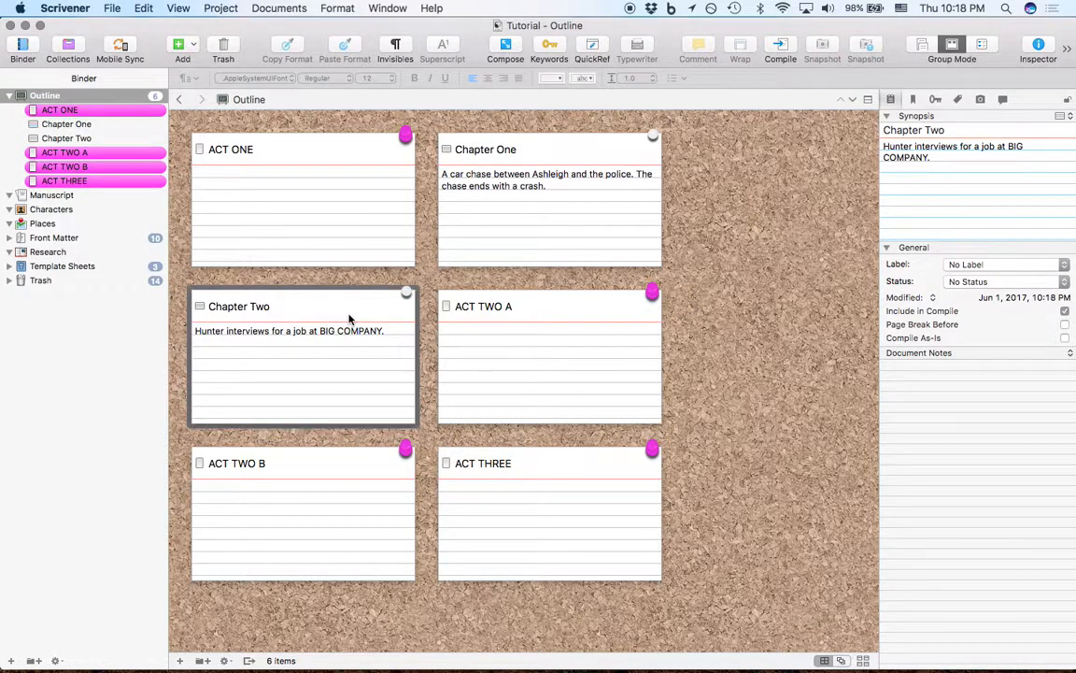
right_click(350, 320)
mouse_move(455, 323)
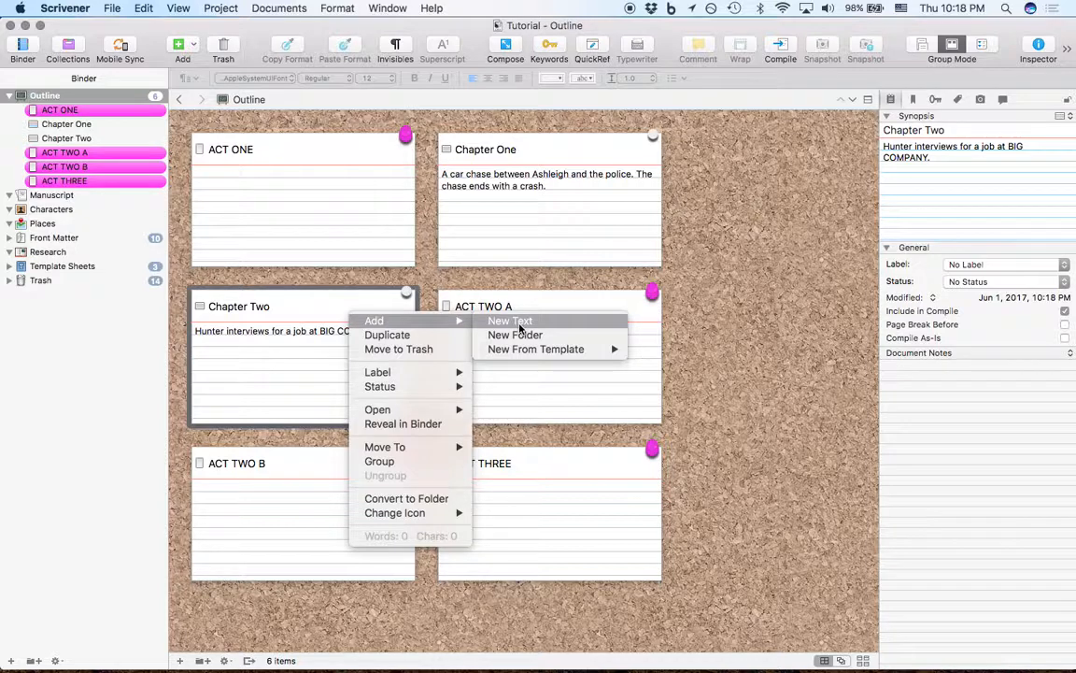
left_click(519, 322)
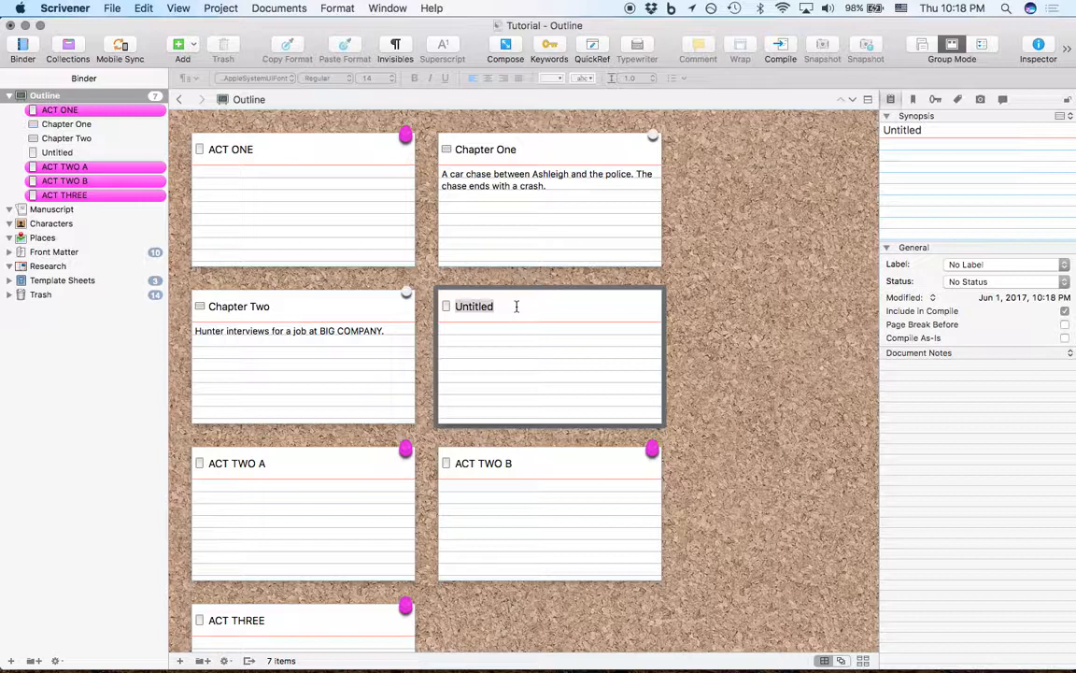
type("Chapter Three")
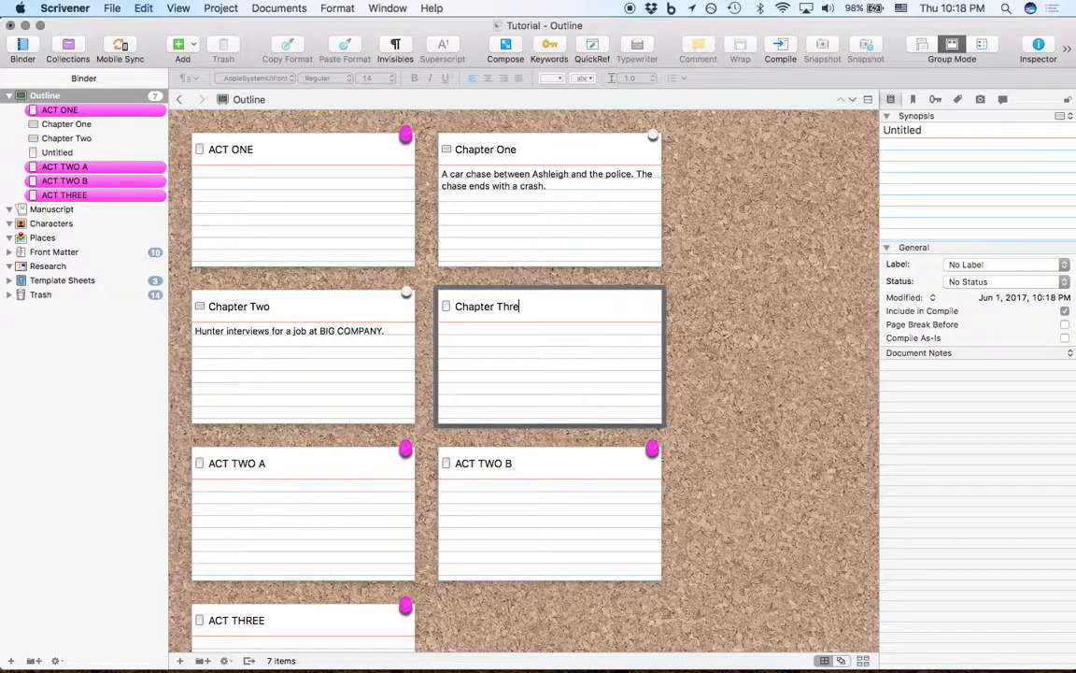
left_click(512, 337)
type("Ashleigh Wakes Up")
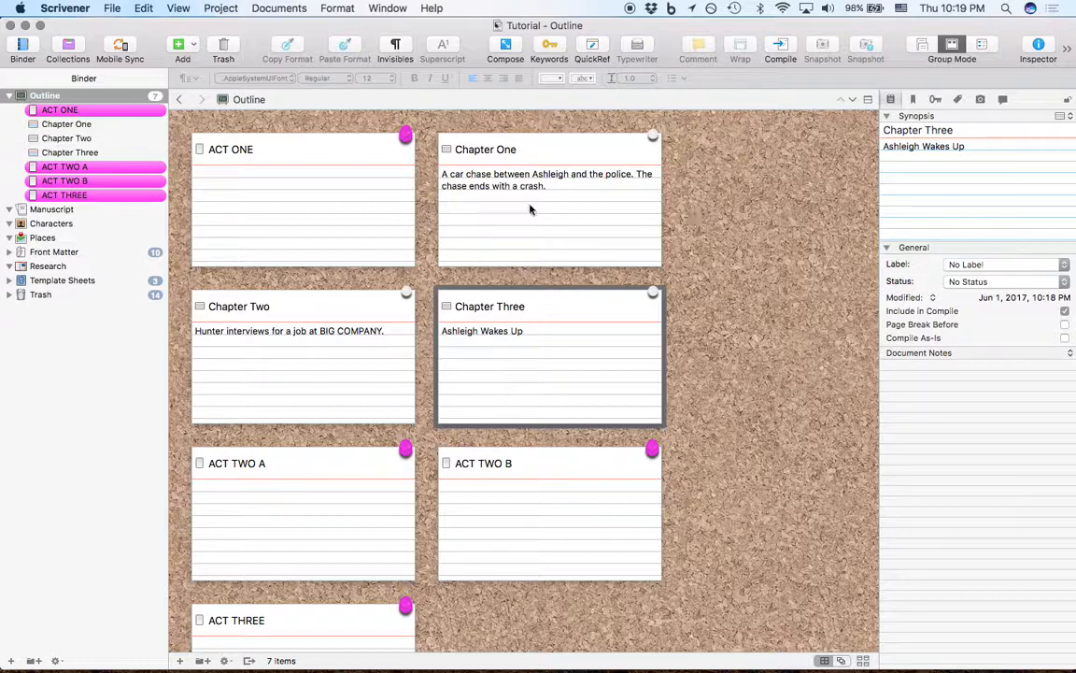
- Convert the Chapter One card to a folder and back to a file
left_click(85, 126)
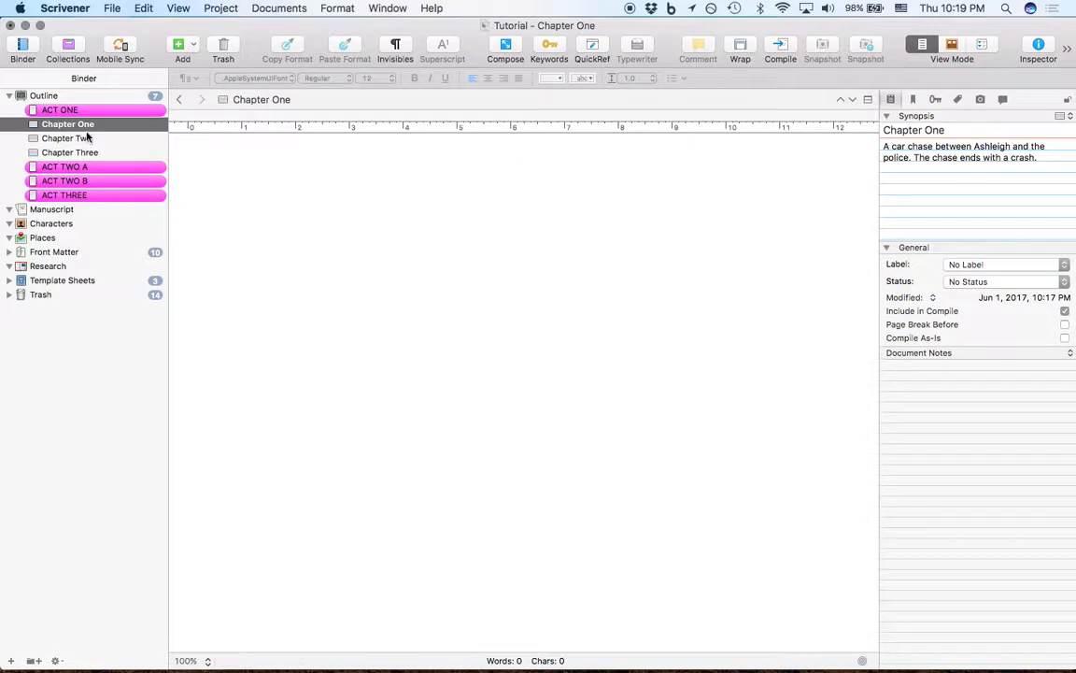
left_click(47, 96)
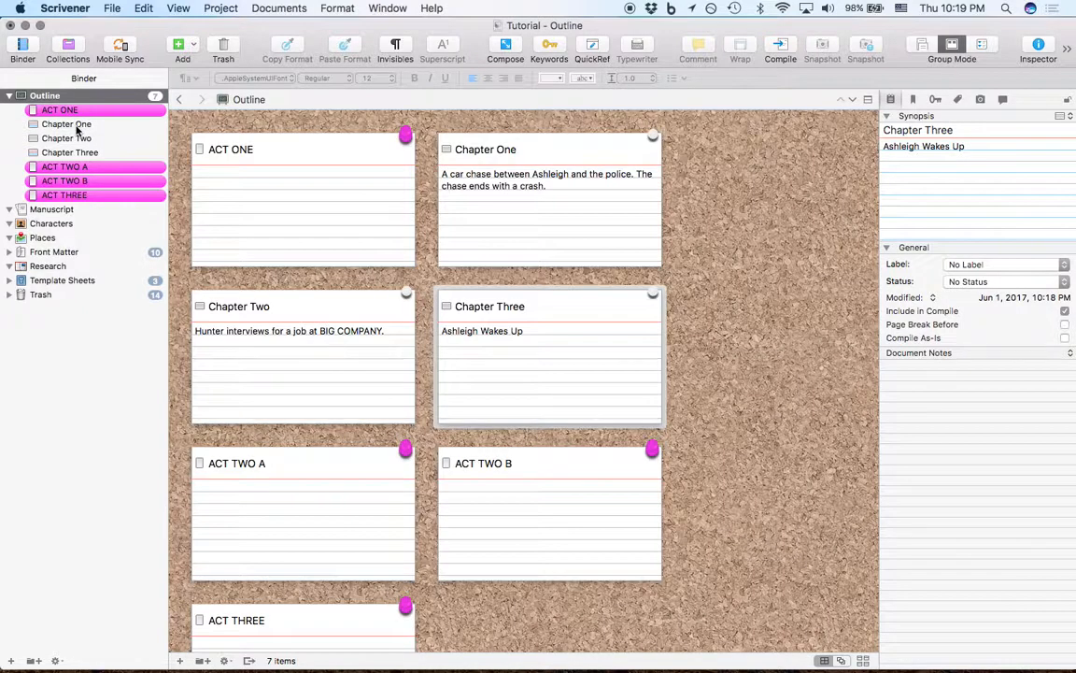
left_click(521, 187)
right_click(546, 162)
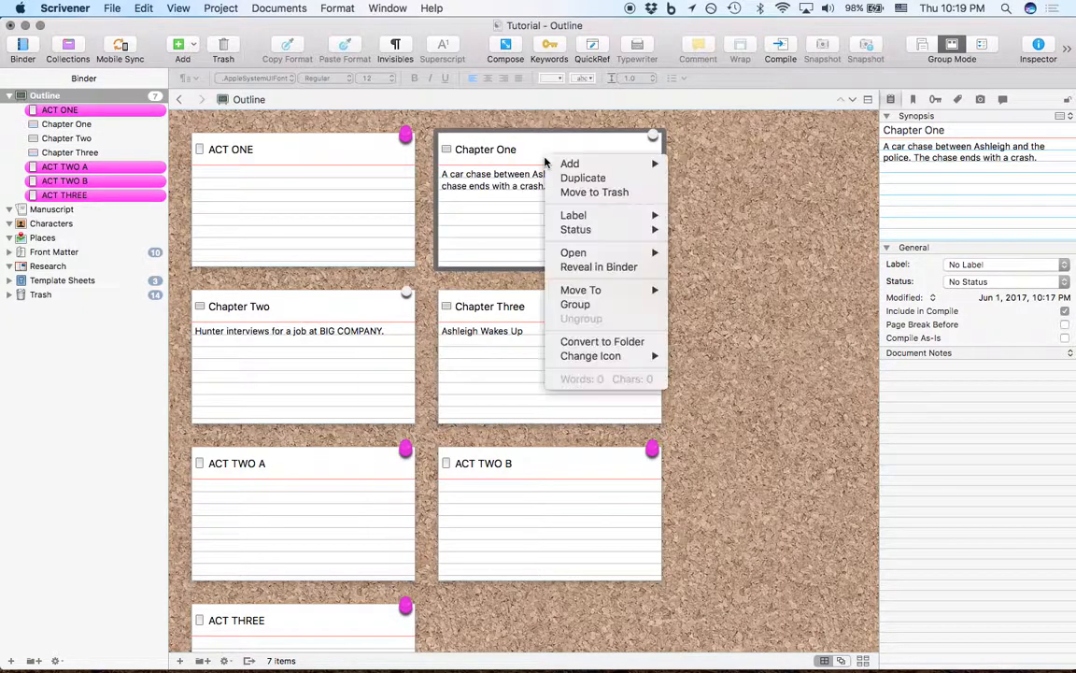
left_click(601, 344)
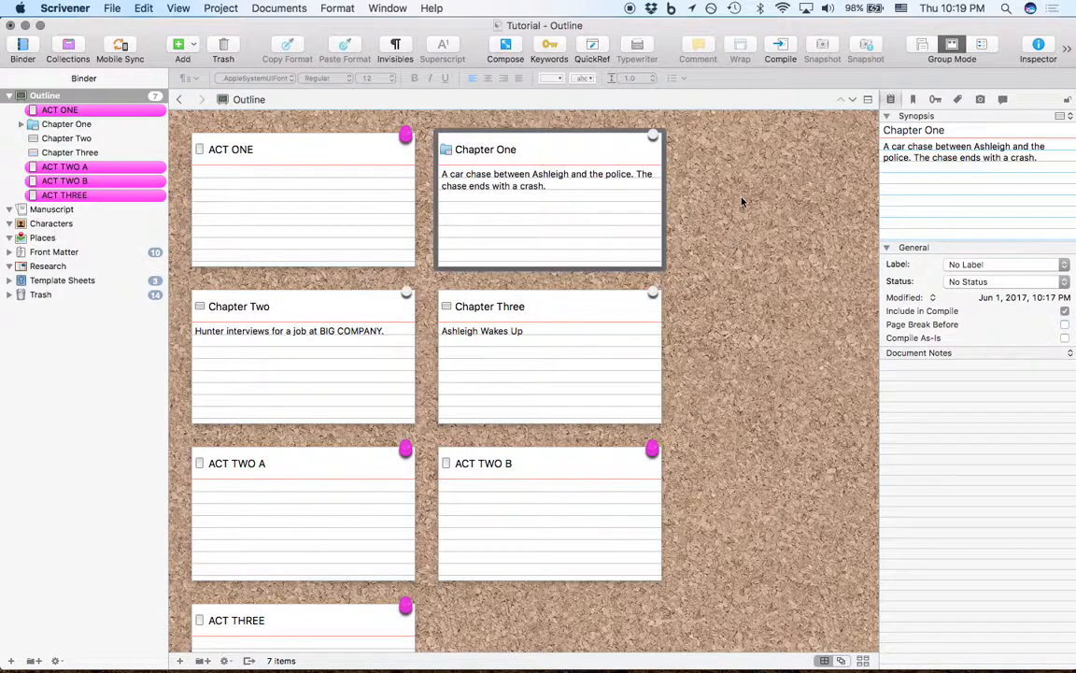
right_click(524, 209)
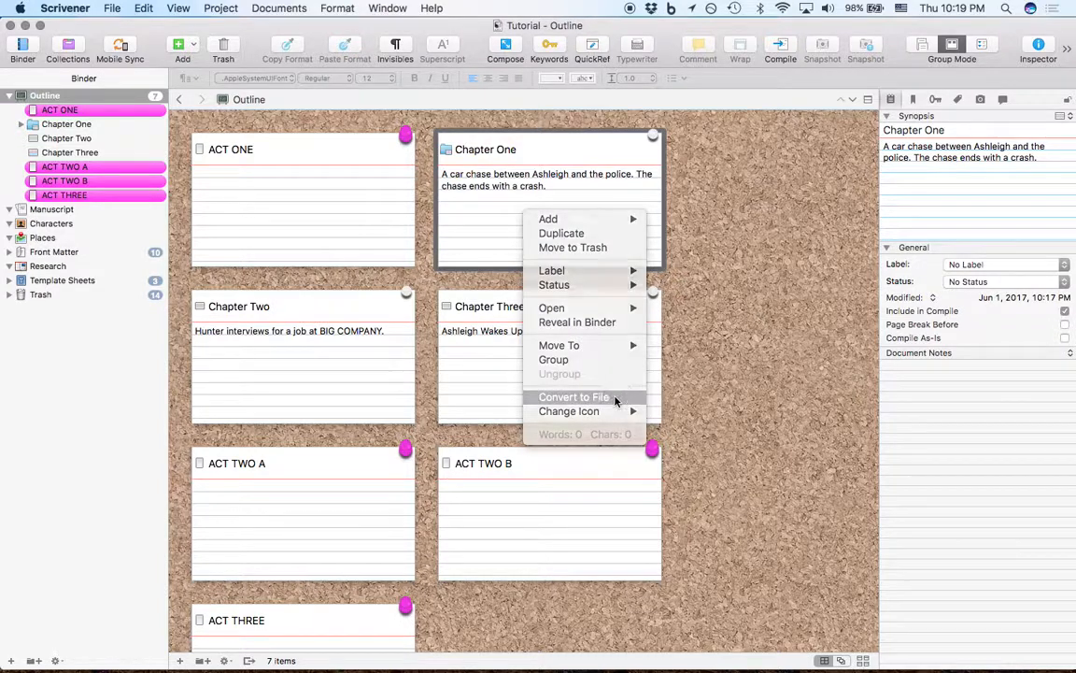
left_click(616, 400)
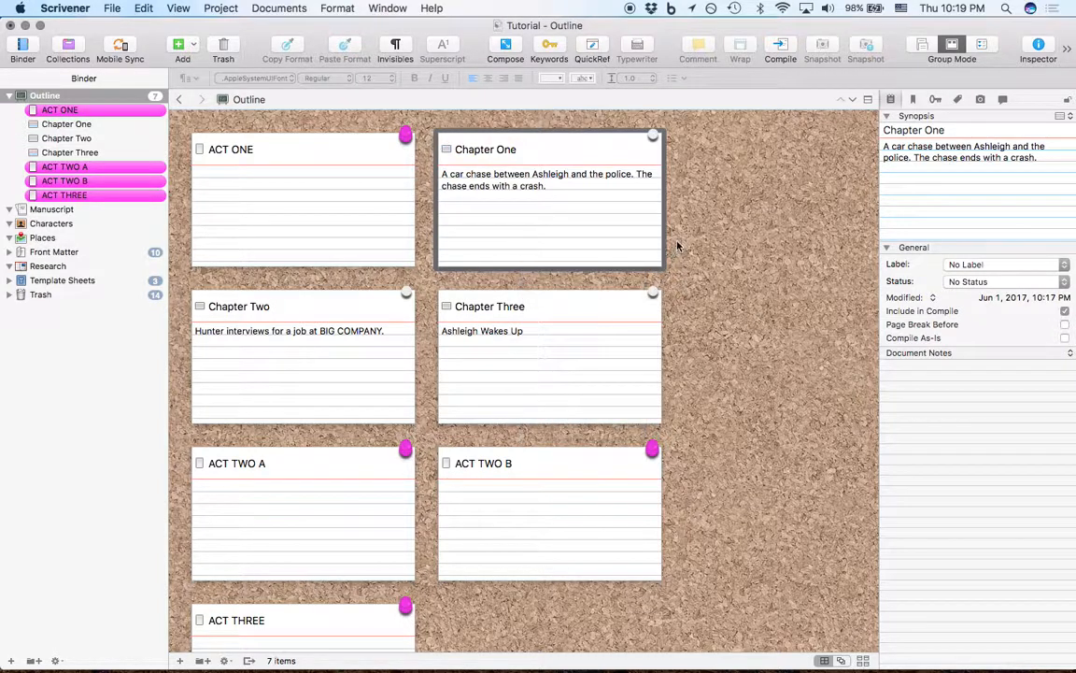
- Convert the Chapter One card to a folder and expand it in the binder
right_click(588, 201)
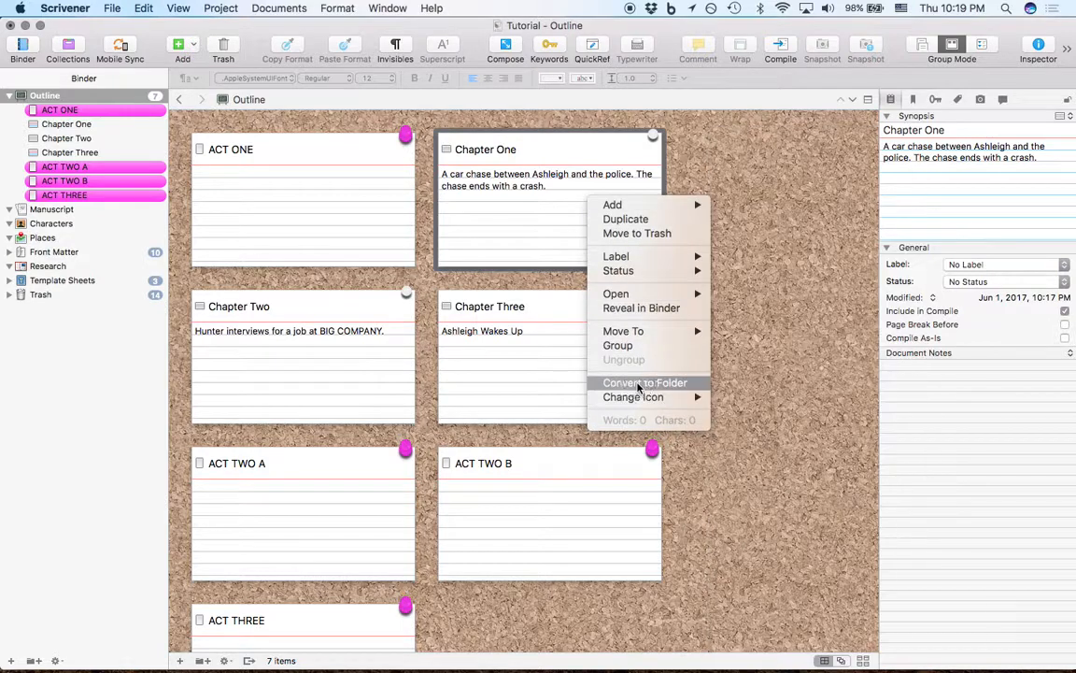
left_click(632, 382)
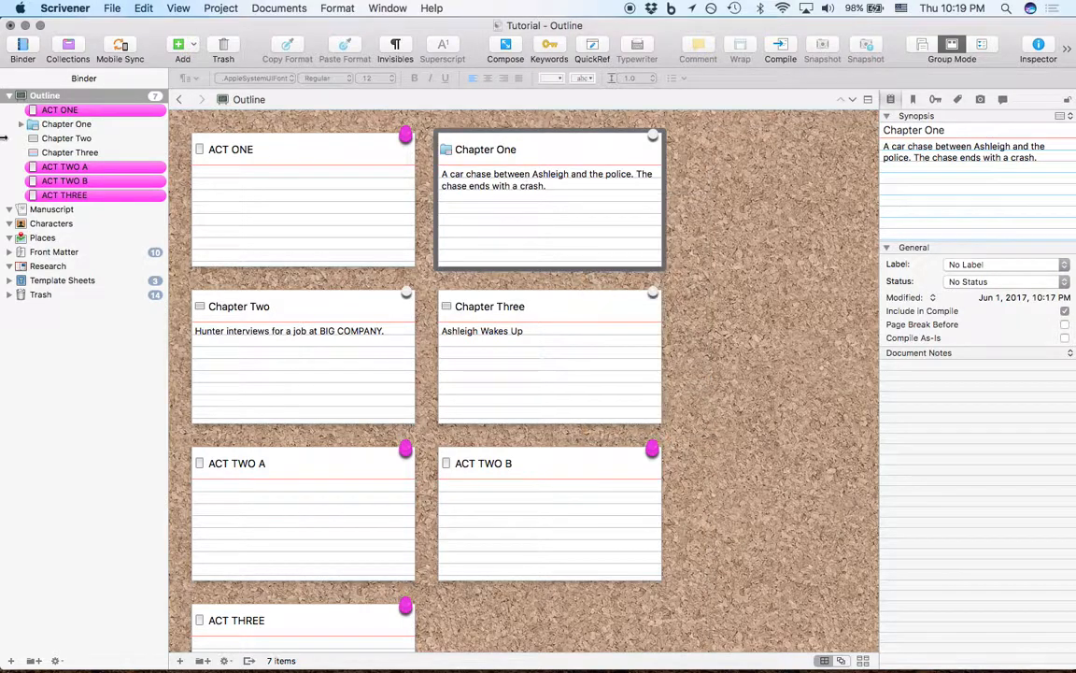
left_click(21, 123)
- Add a card from the Scene Sketch template after Chapter One and title it "Car Chase 1"
right_click(595, 210)
mouse_move(621, 212)
mouse_move(771, 243)
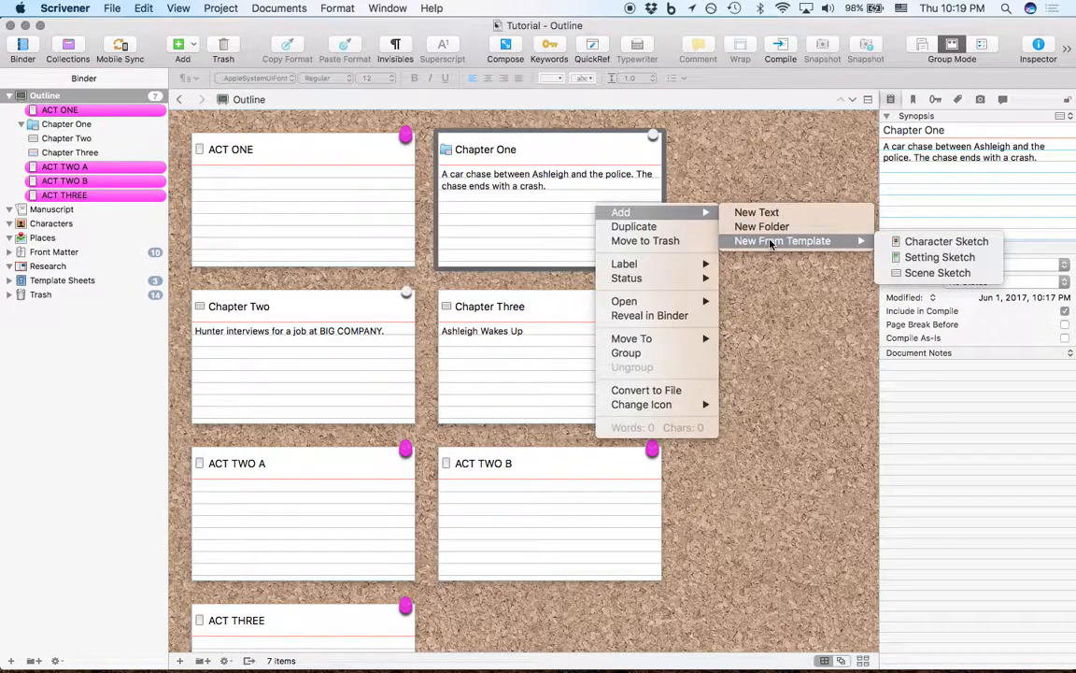
left_click(934, 273)
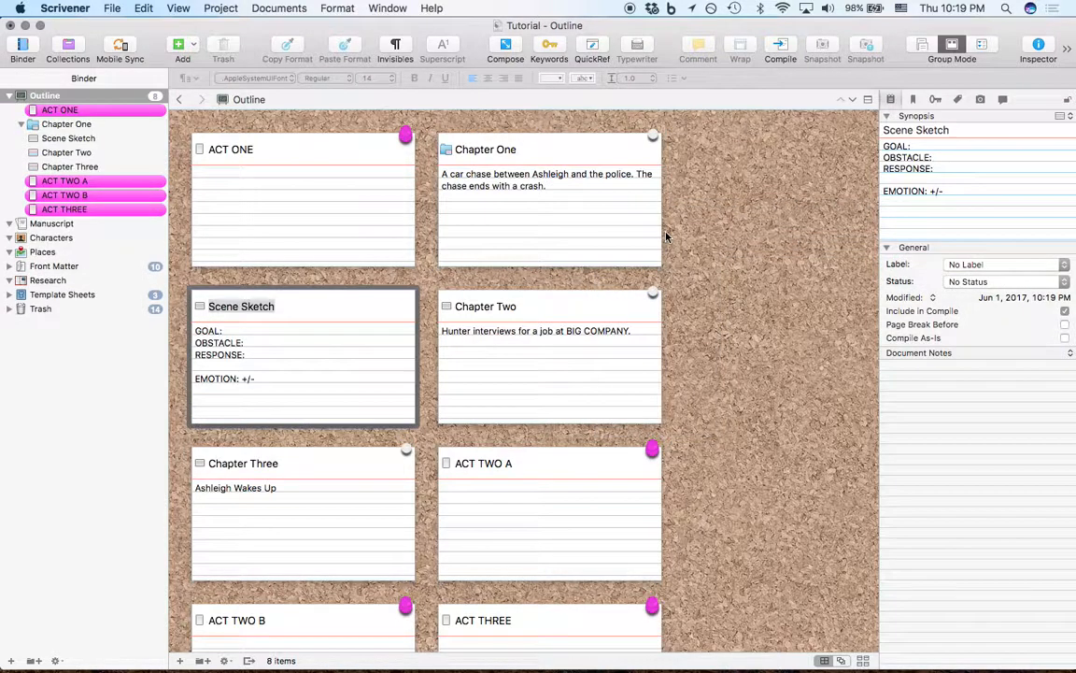
left_click(285, 309)
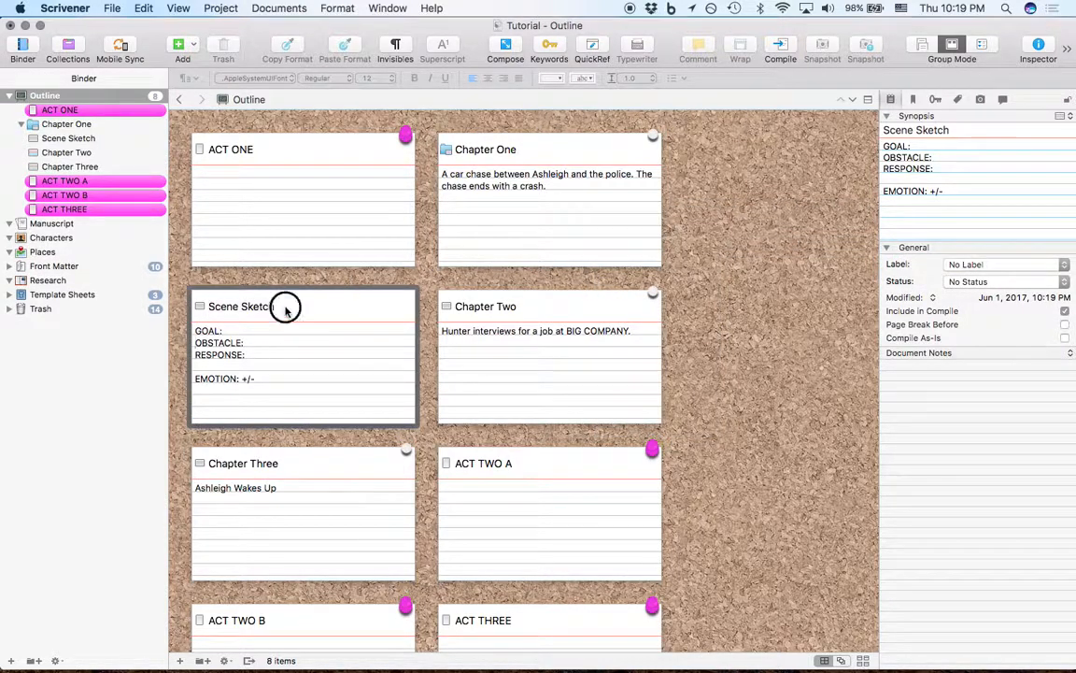
type("Car Chase")
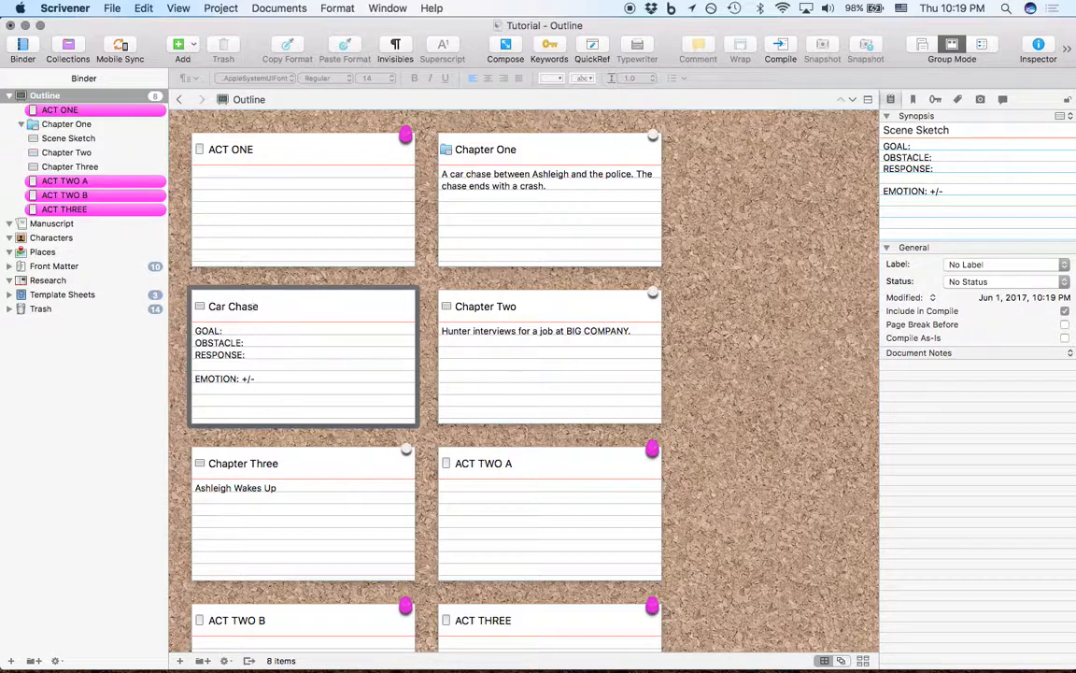
key("Return")
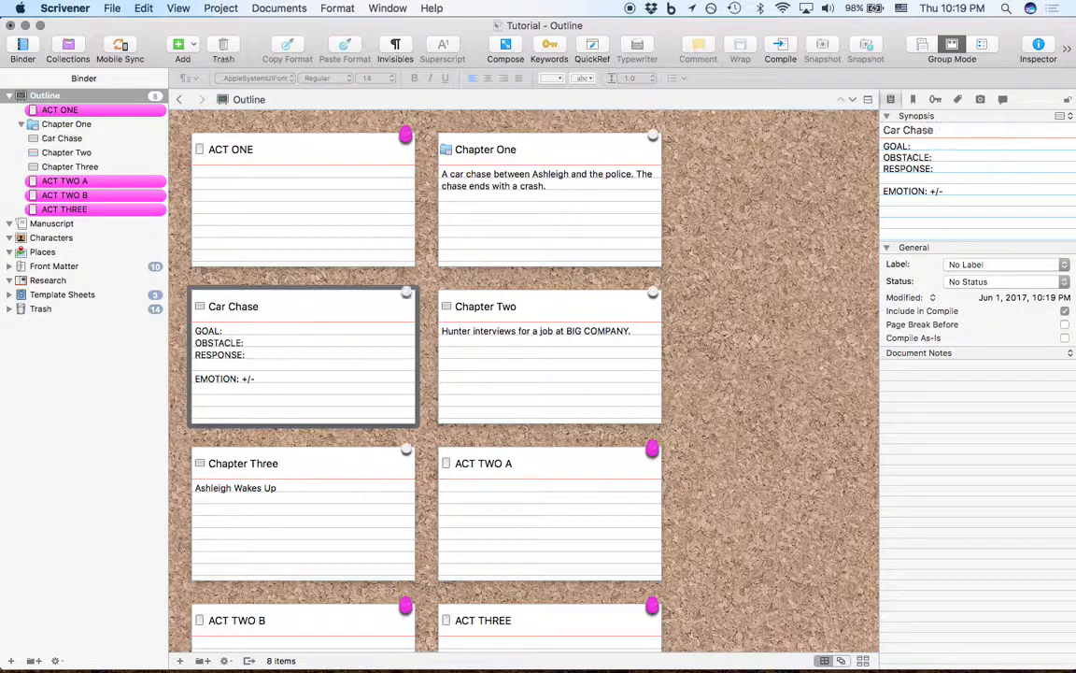
left_click(273, 304)
type("1")
key("Return")
- Fill in the Car Chase 1 synopsis: goal of the main character getting away from the cops, obstacle "Other traffic.", response "Drive on the sidewalk."
left_click(249, 329)
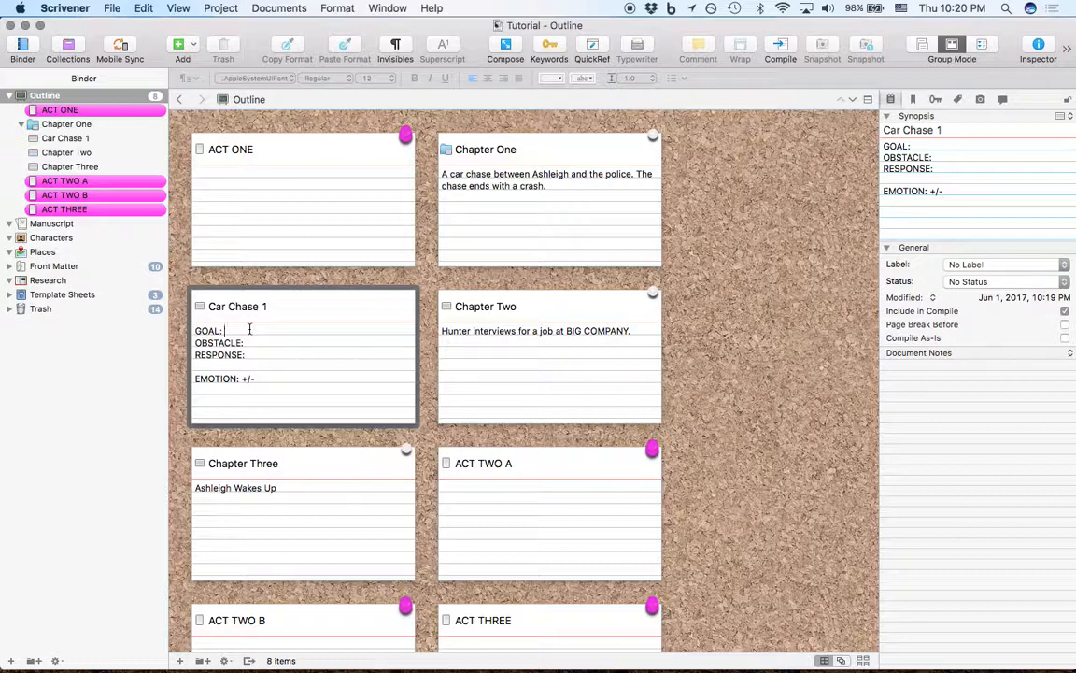
type("Ashleigh wants to get away from the cops.")
left_click(265, 346)
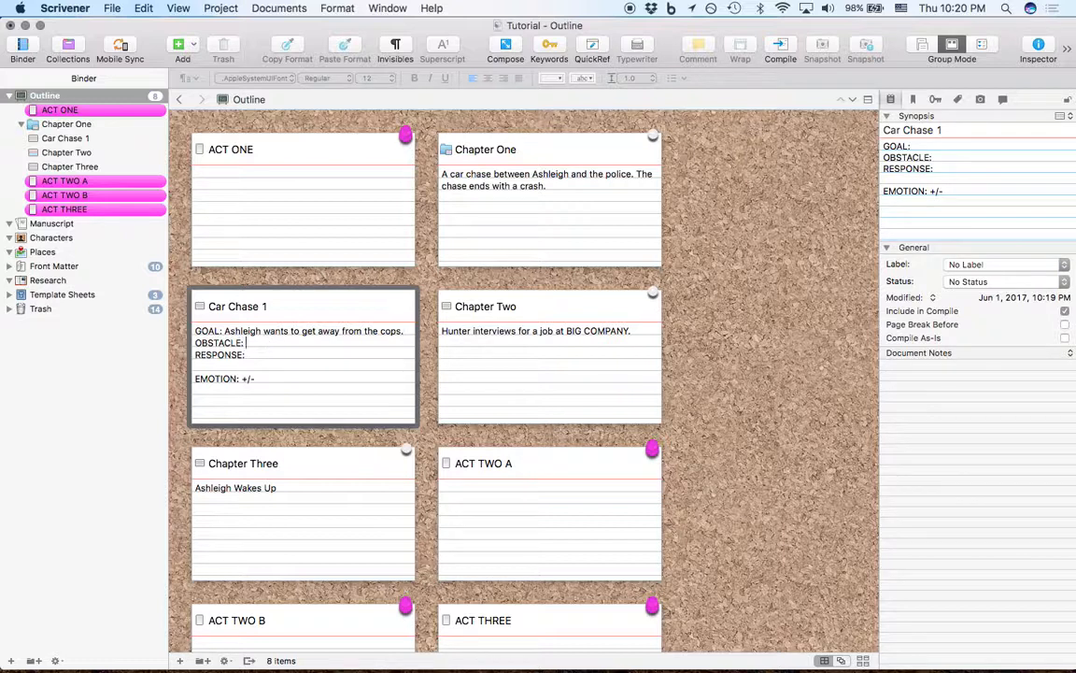
type("Other traffic.")
left_click(262, 352)
type("Drive on the sidewalk.")
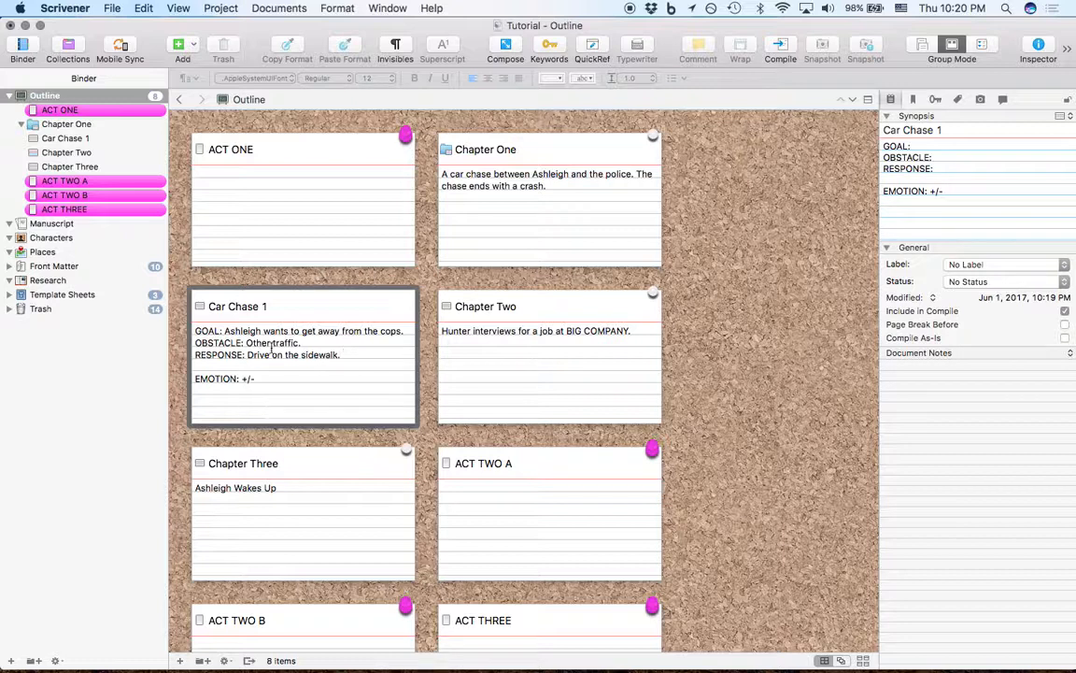
- Add another Scene Sketch template card after Car Chase 1 and title it "Car Chase 2"
right_click(325, 308)
mouse_move(364, 315)
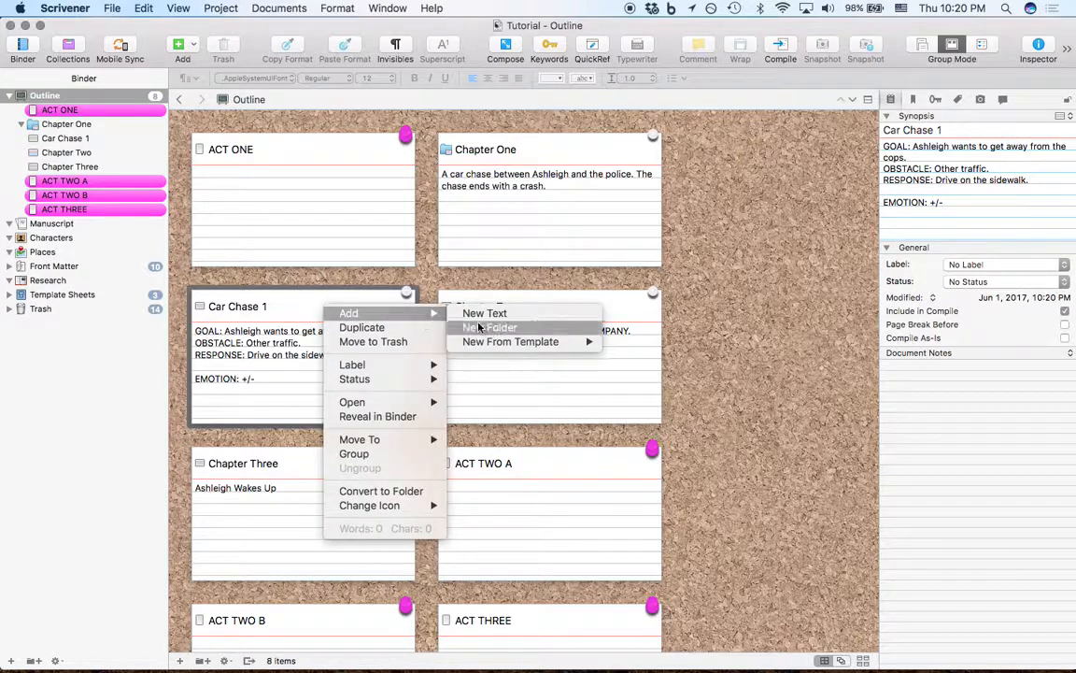
mouse_move(524, 342)
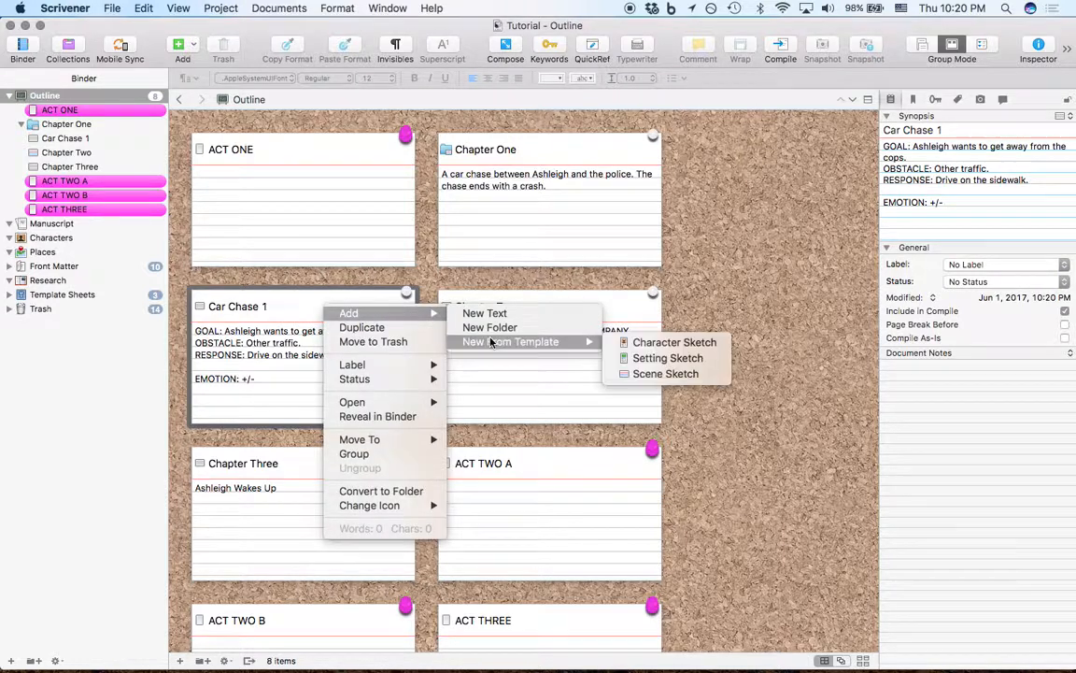
left_click(665, 374)
type("Car Chase 2")
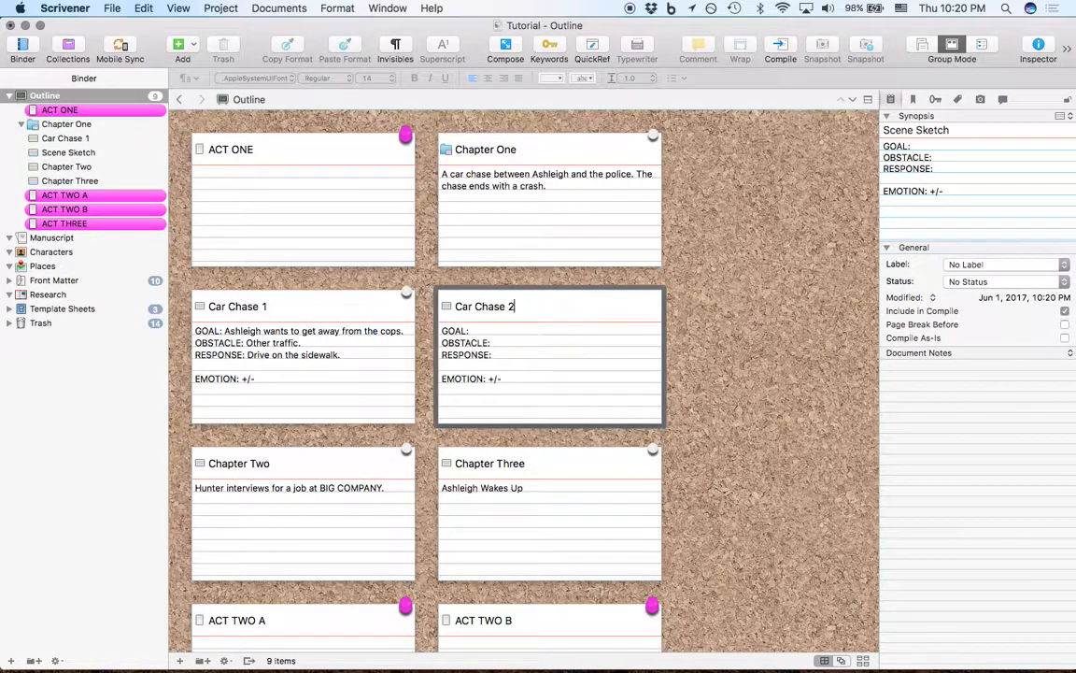
key("Return")
- Fill in the Car Chase 2 synopsis: goal "Get away from the police.", obstacle "People walking on the sidewalk.", response "Cut back into traffic."
double_click(516, 329)
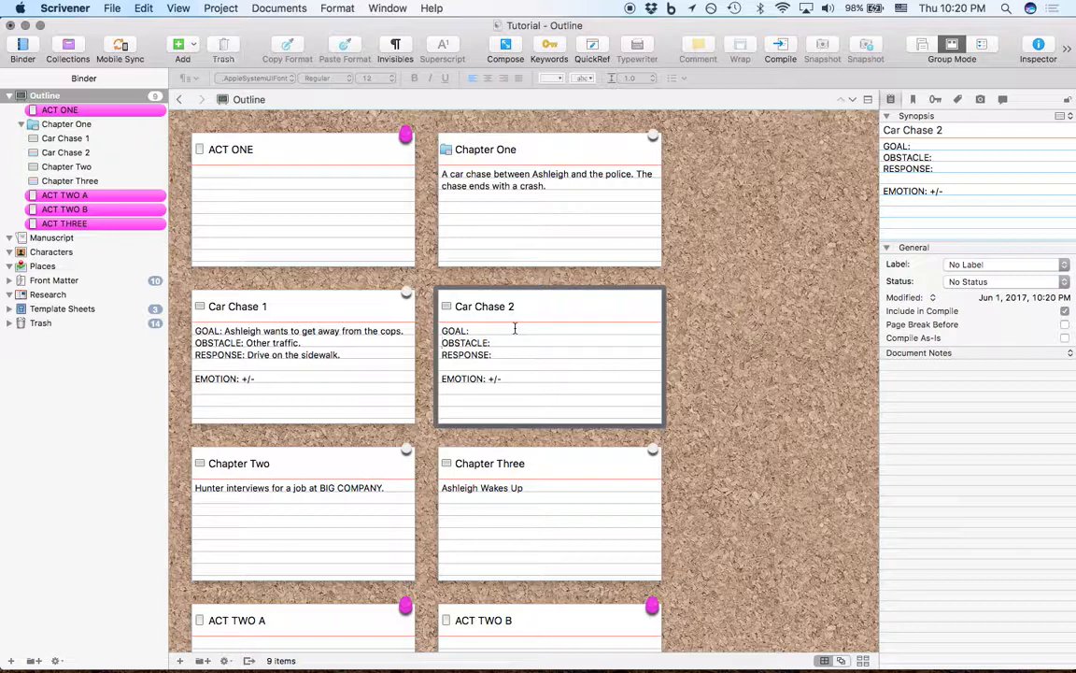
type("Get away from the police.")
left_click(509, 343)
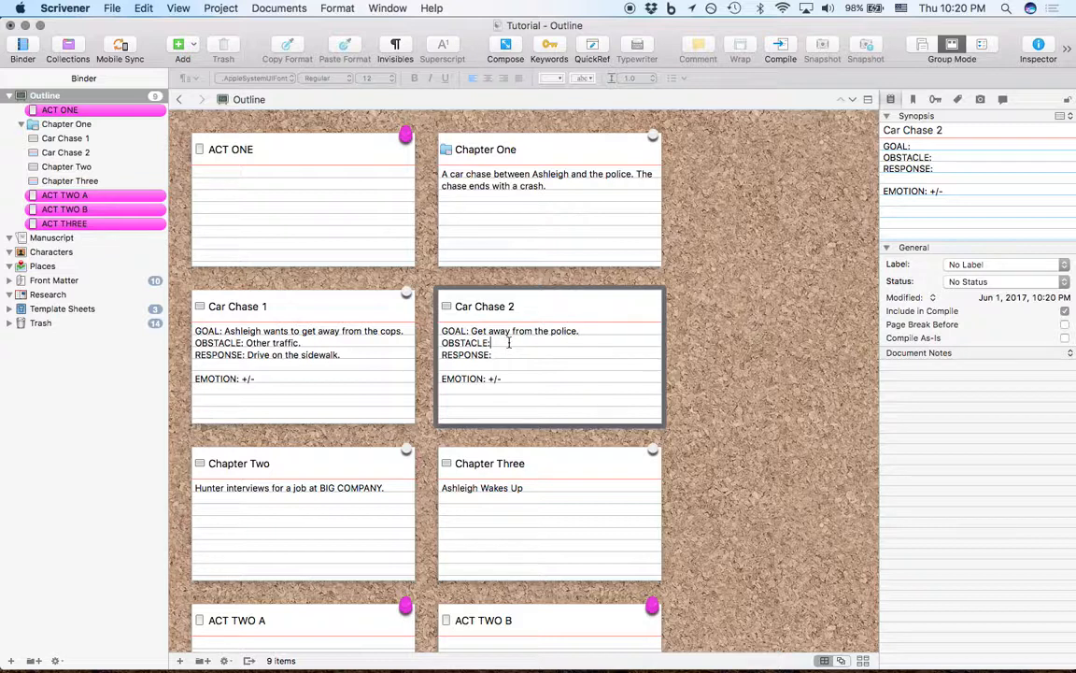
type("People walking on the sidewalk.")
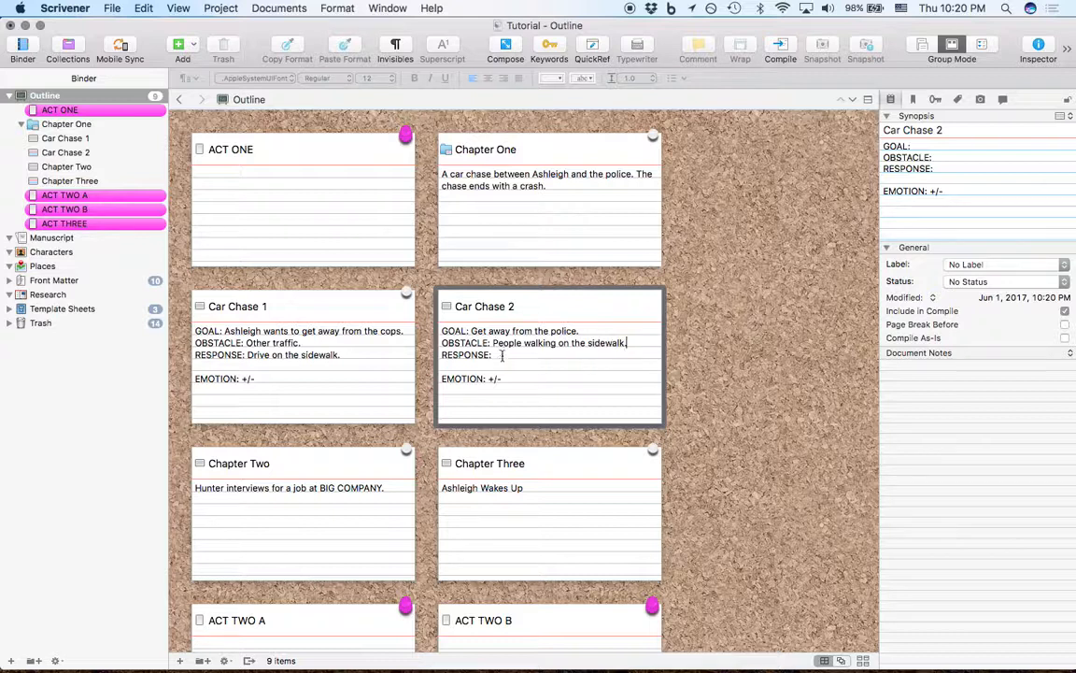
key("Down")
type("Cut back into traffic.")
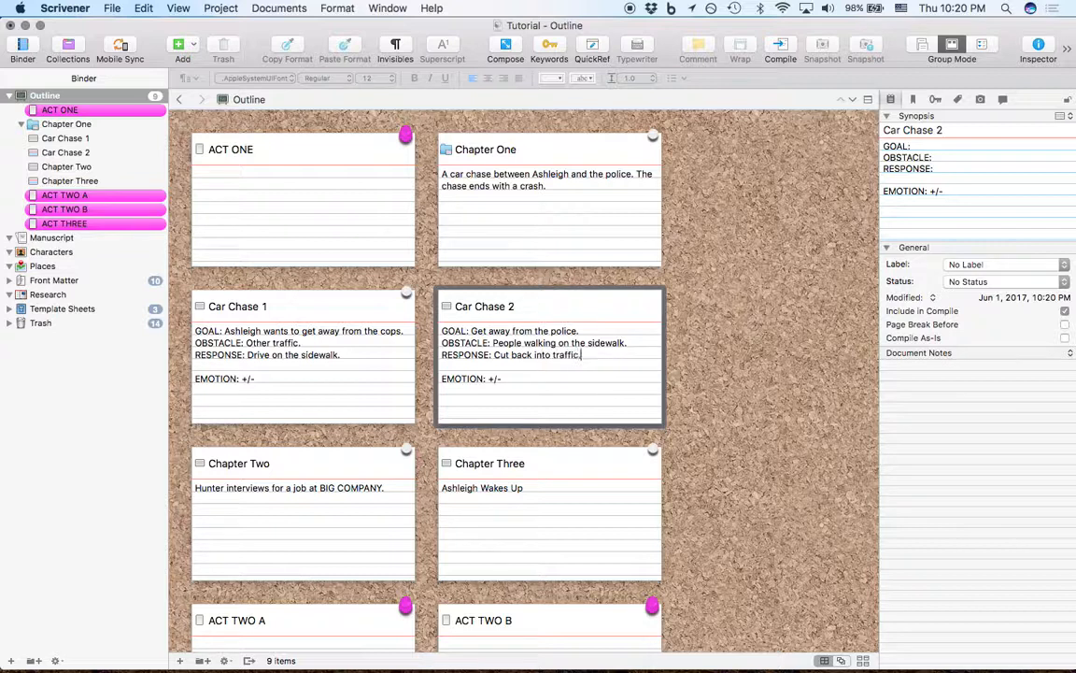
- Extend the obstacle on the Car Chase 2 card with "Also lamp stands, benches, and other objects."
left_click(624, 343)
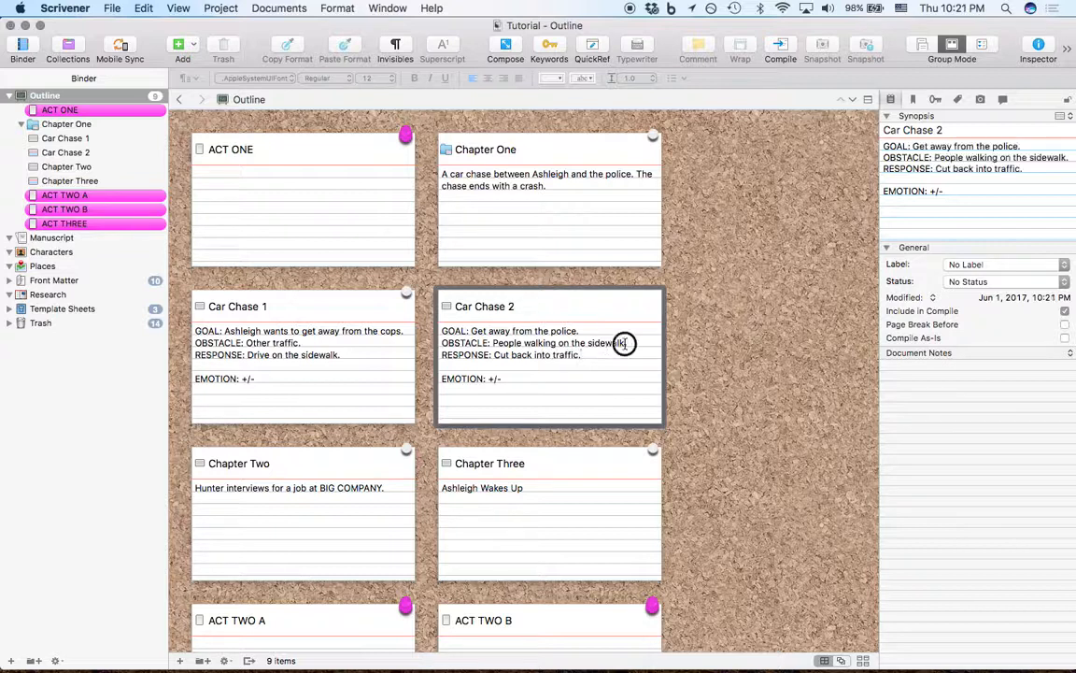
type("Also lamp s")
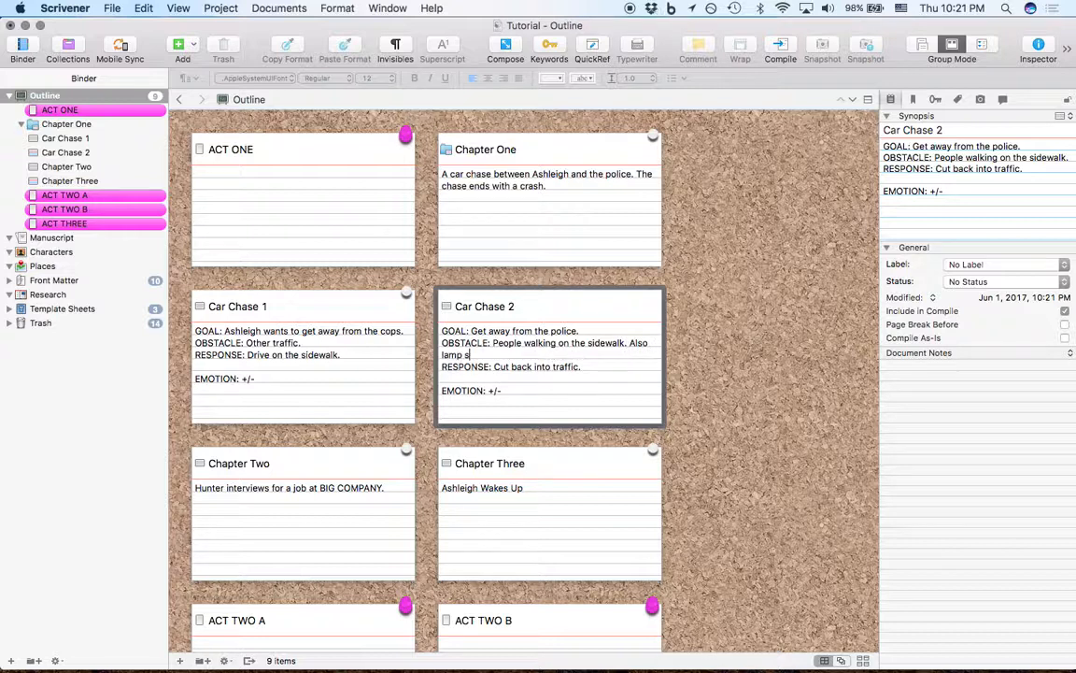
type("tands, benches, and other objects.")
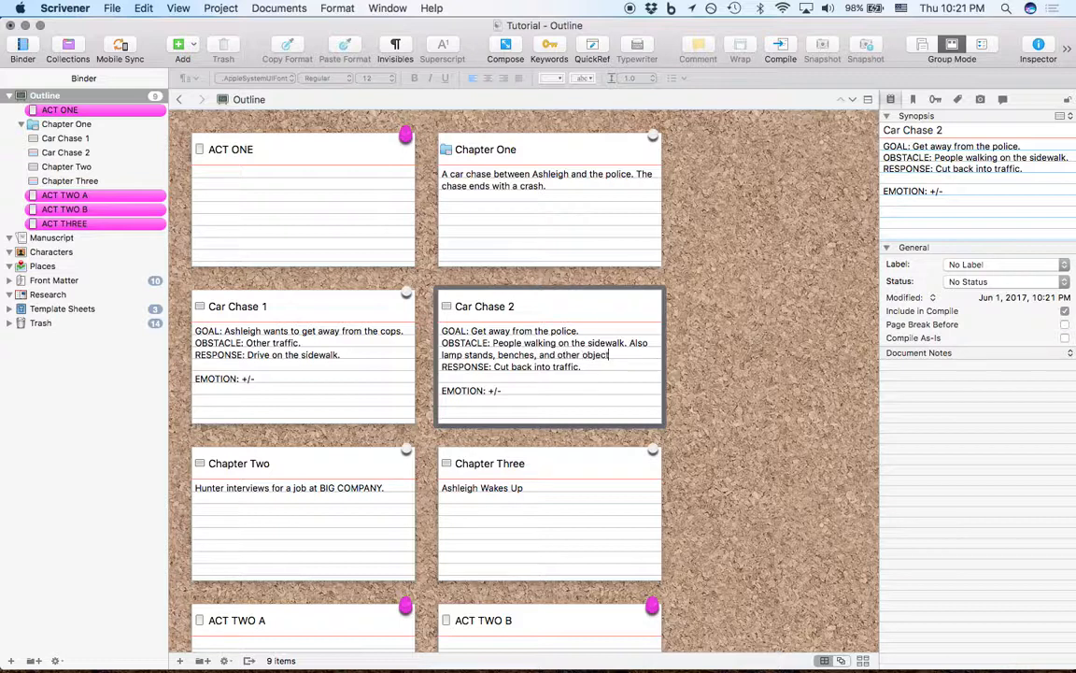
- Add a Scene Sketch template card after Car Chase 2 and title it "Car Chase 3"
double_click(614, 310)
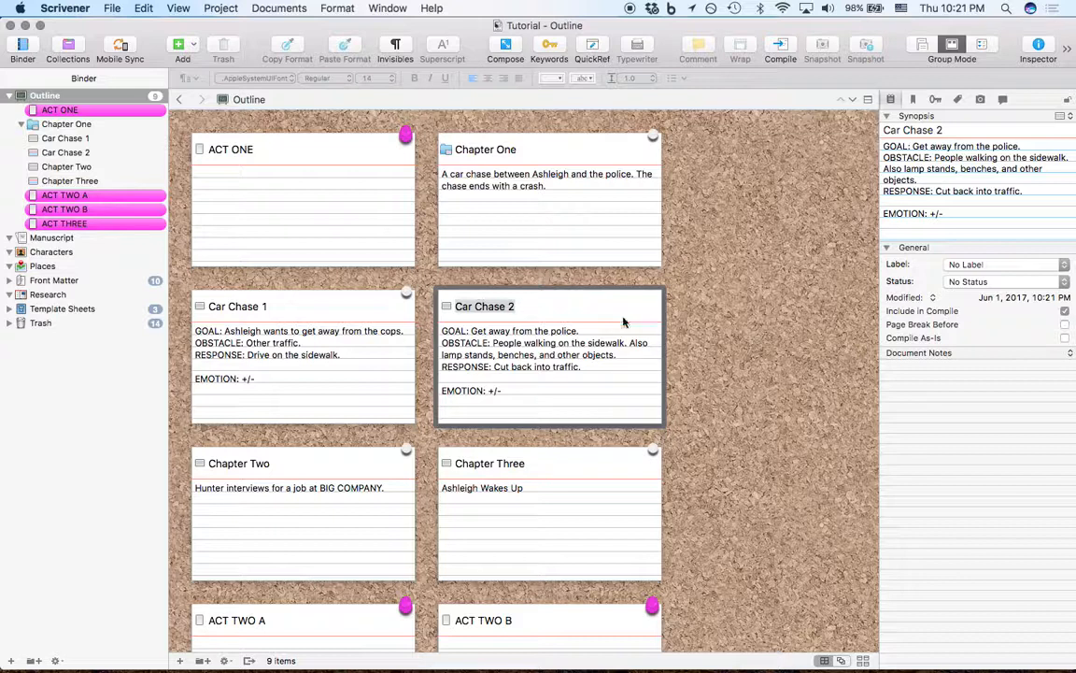
left_click(606, 367)
right_click(606, 367)
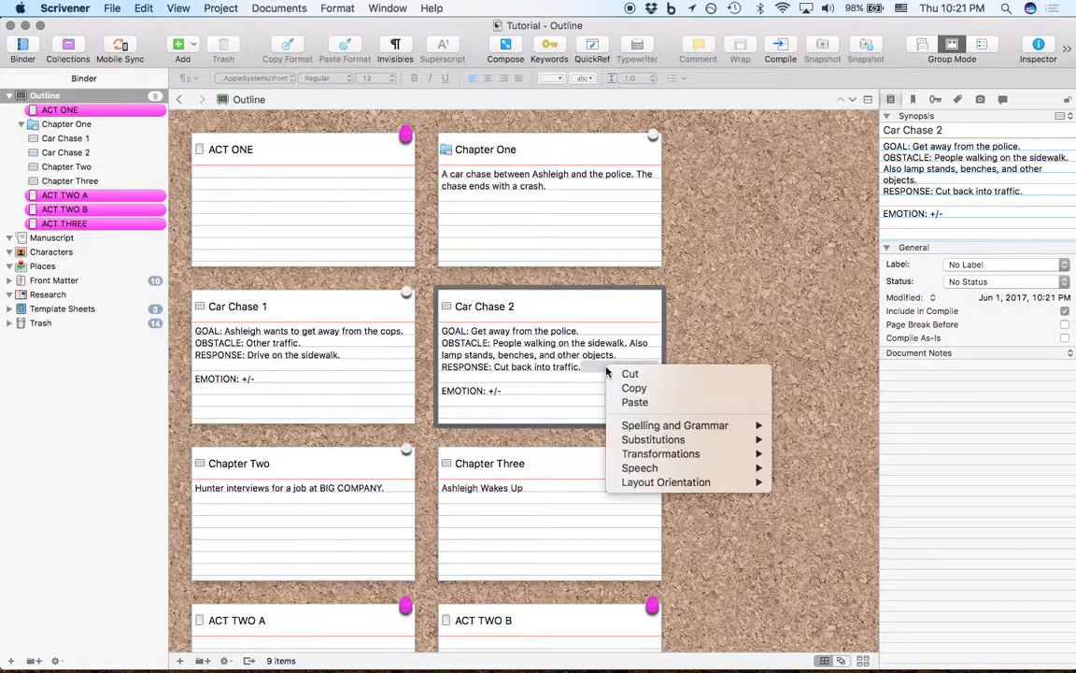
left_click(577, 411)
left_click(619, 355)
right_click(617, 346)
mouse_move(643, 347)
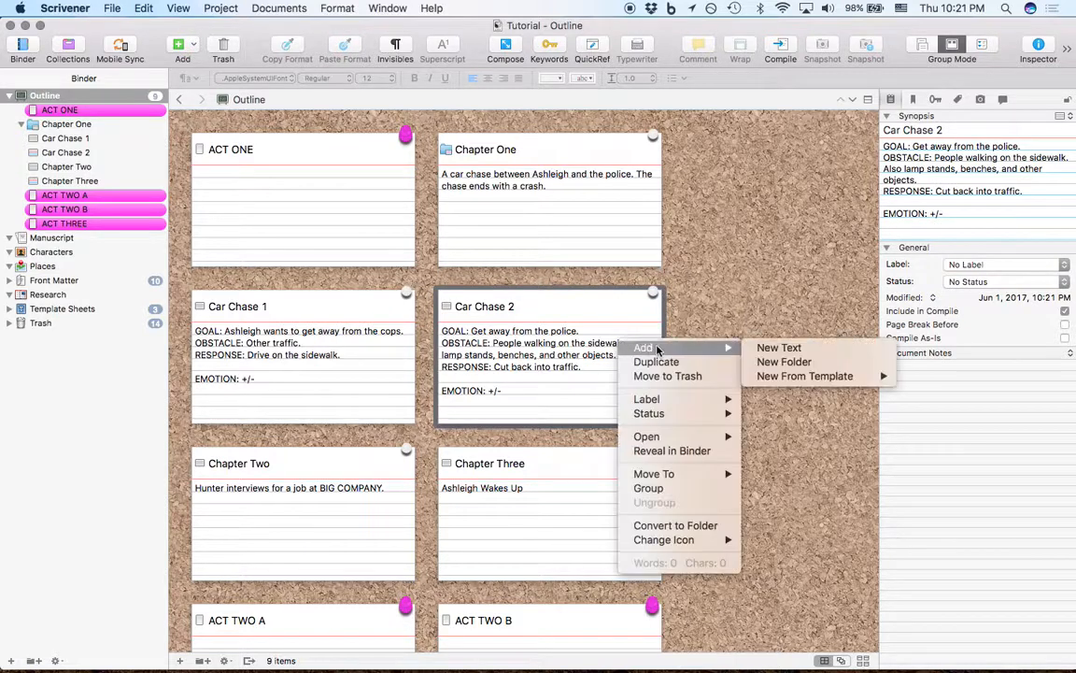
mouse_move(813, 375)
left_click(964, 409)
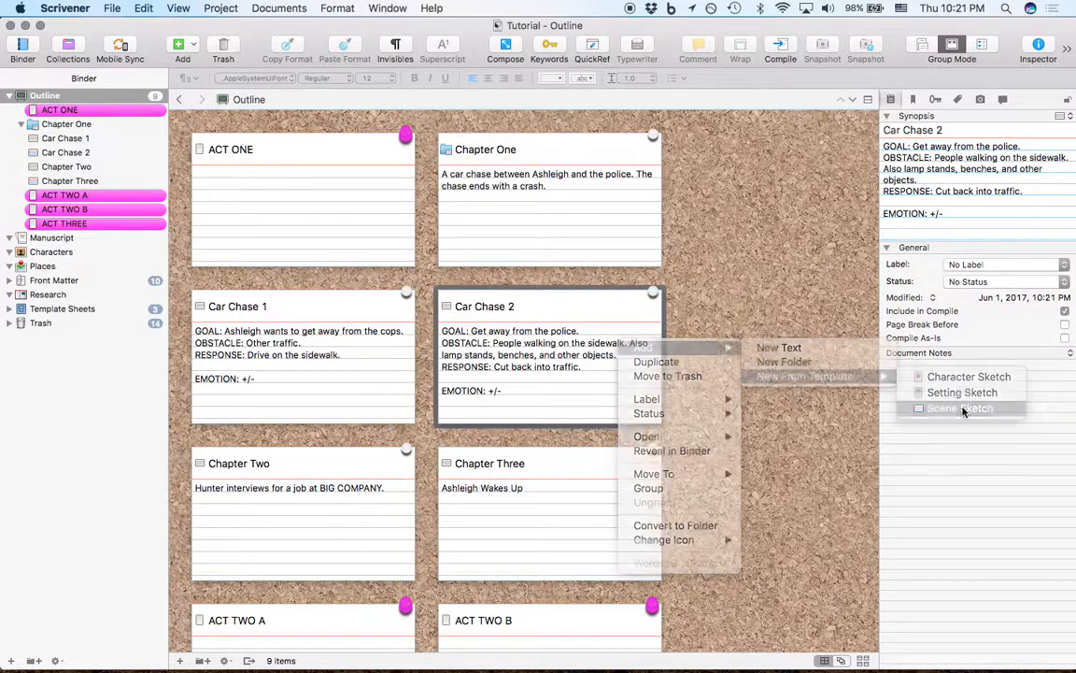
type("Car Chase 3")
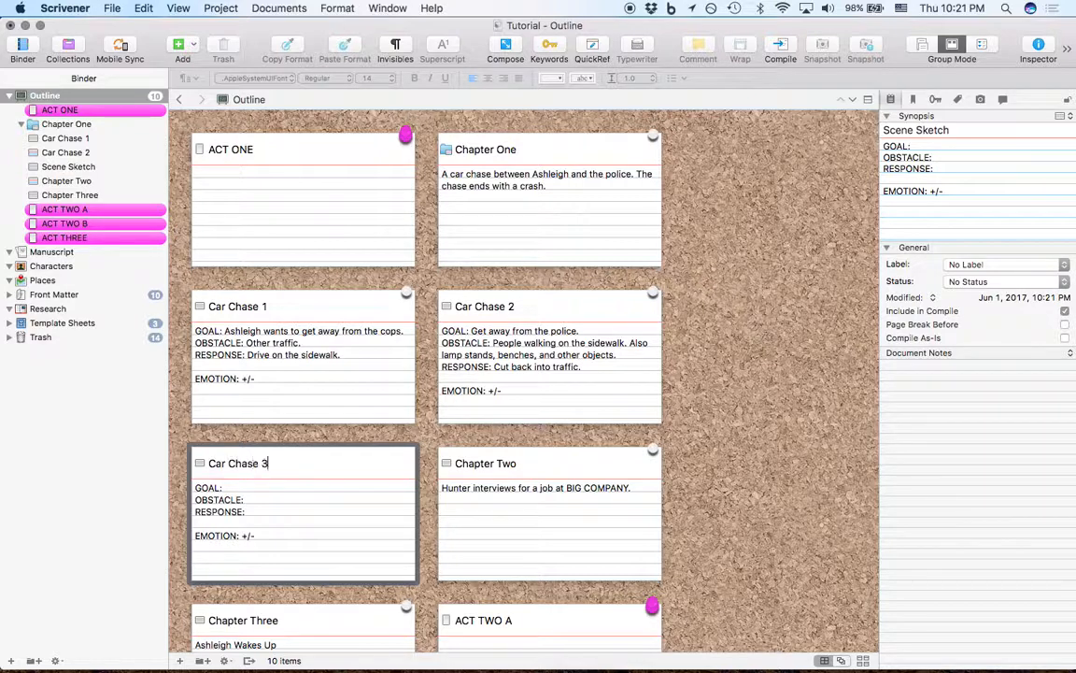
key("Return")
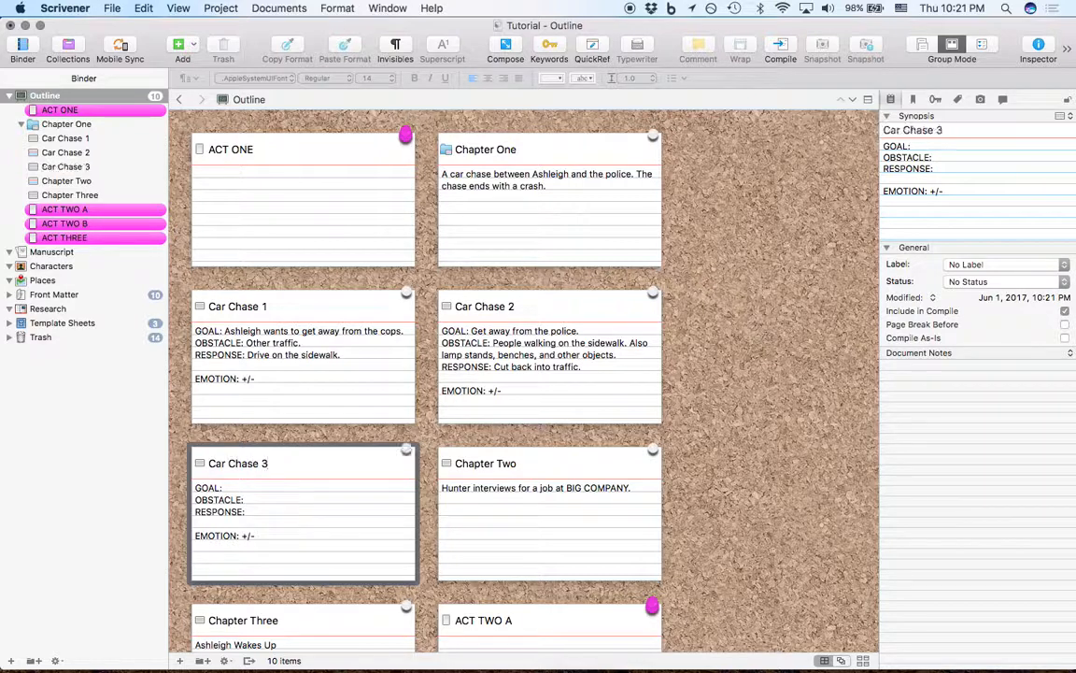
- On Car Chase 3, enter goal "Get back on the road." and obstacle "Other cars are already there. And the cops are trying to block her re-entry."
left_click(265, 486)
type("Get back on the road.")
left_click(268, 502)
type("Other ca")
type("rs.")
type(" are already there. ")
type("And the cops are ")
type("trying to block he")
type("r re-entry")
type(".")
- Fill in the response on the Car Chase 3 card with "Honk the horn and cut over."
left_click(280, 526)
type("Honk the horn ")
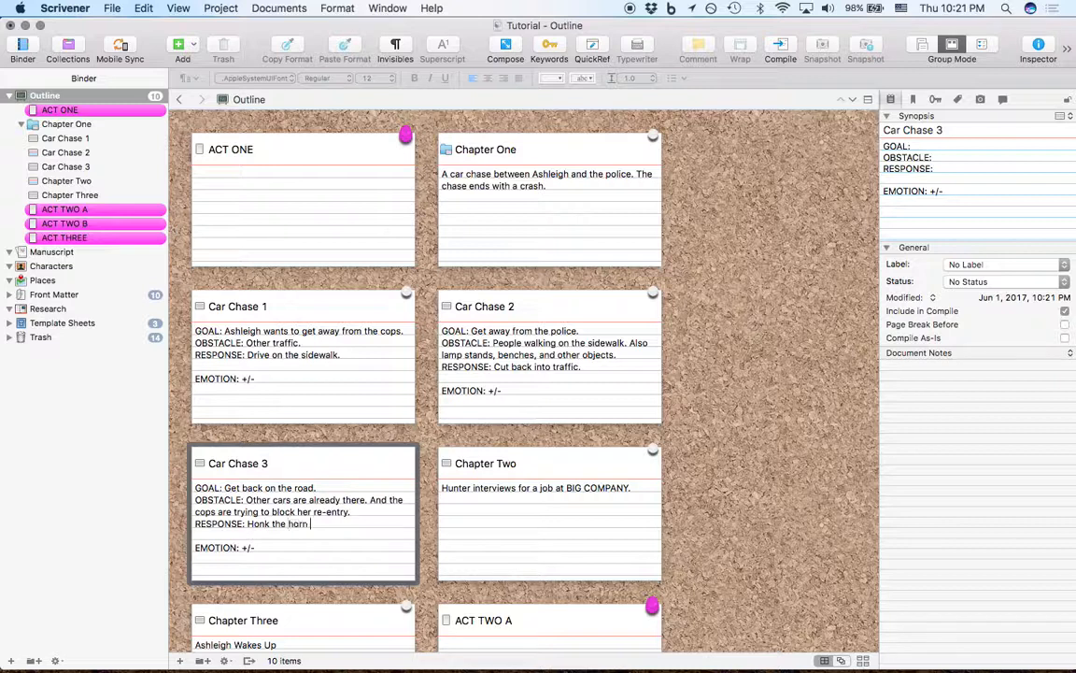
type("and cut over.")
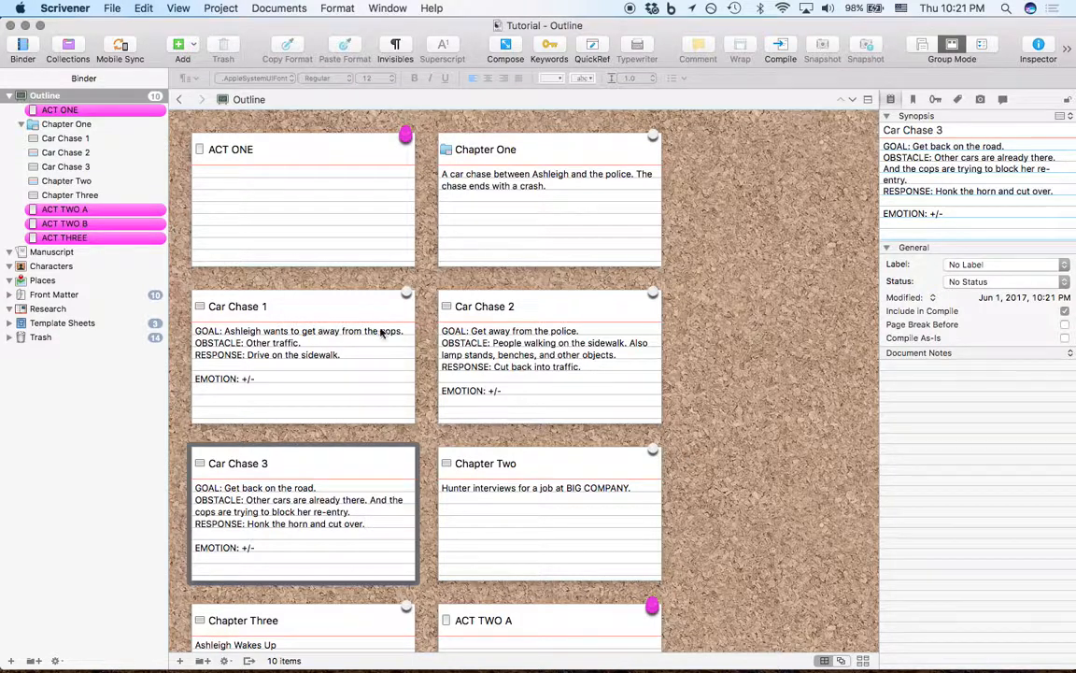
- Try nesting the three Car Chase cards in the Chapter One folder and undo the move
left_click(341, 341)
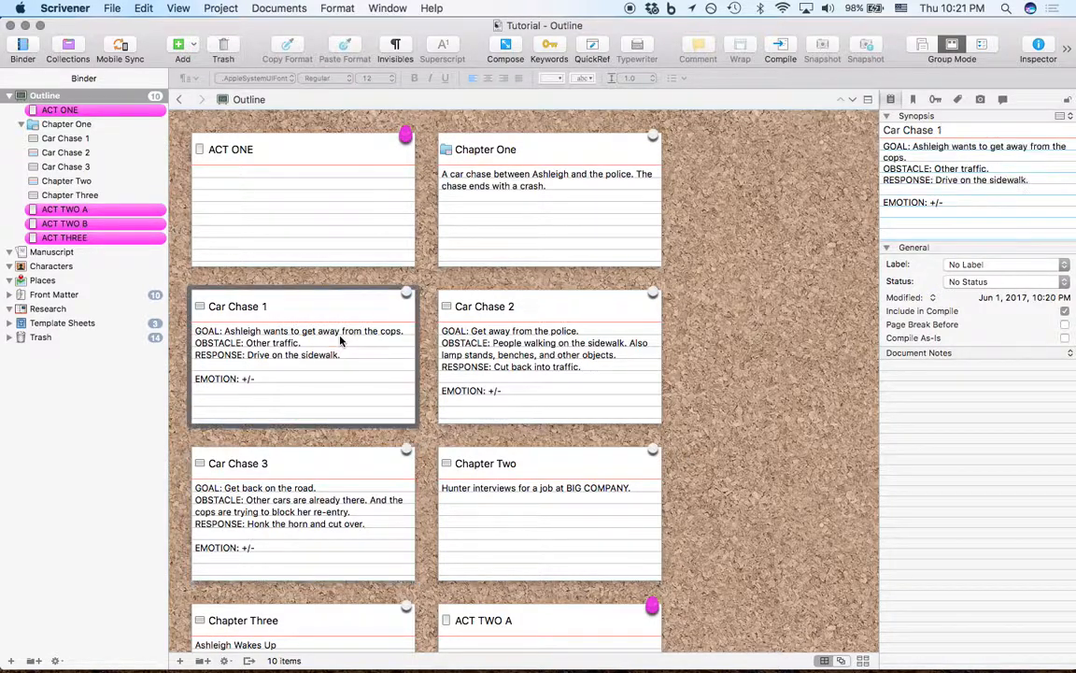
left_click(484, 346, "shift")
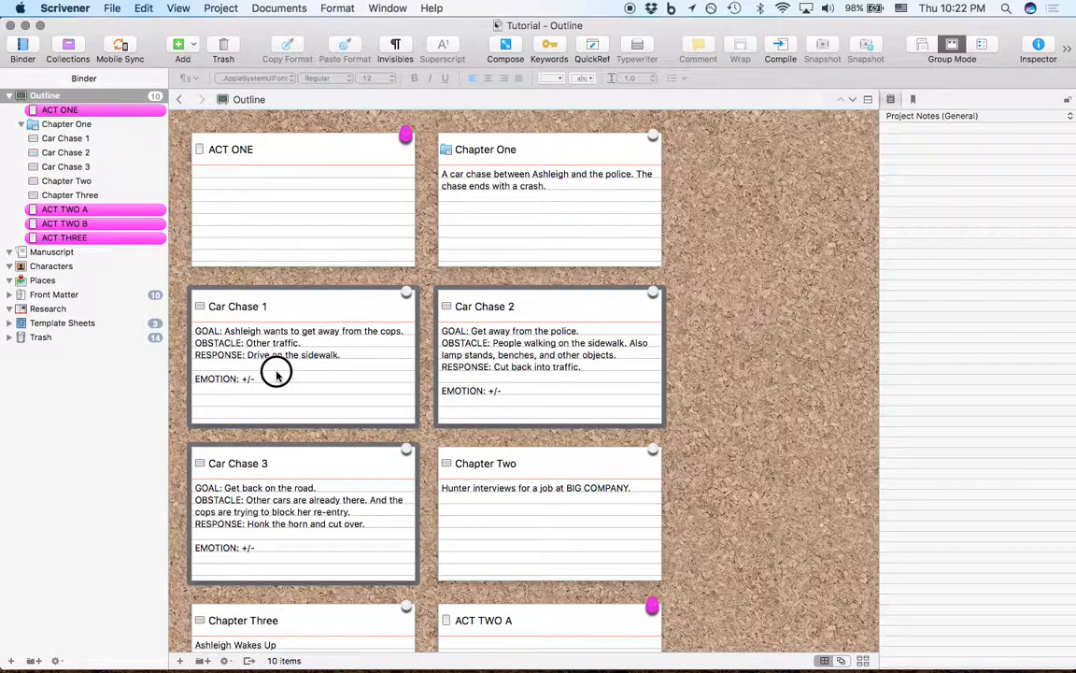
left_click_drag(277, 374, 535, 217)
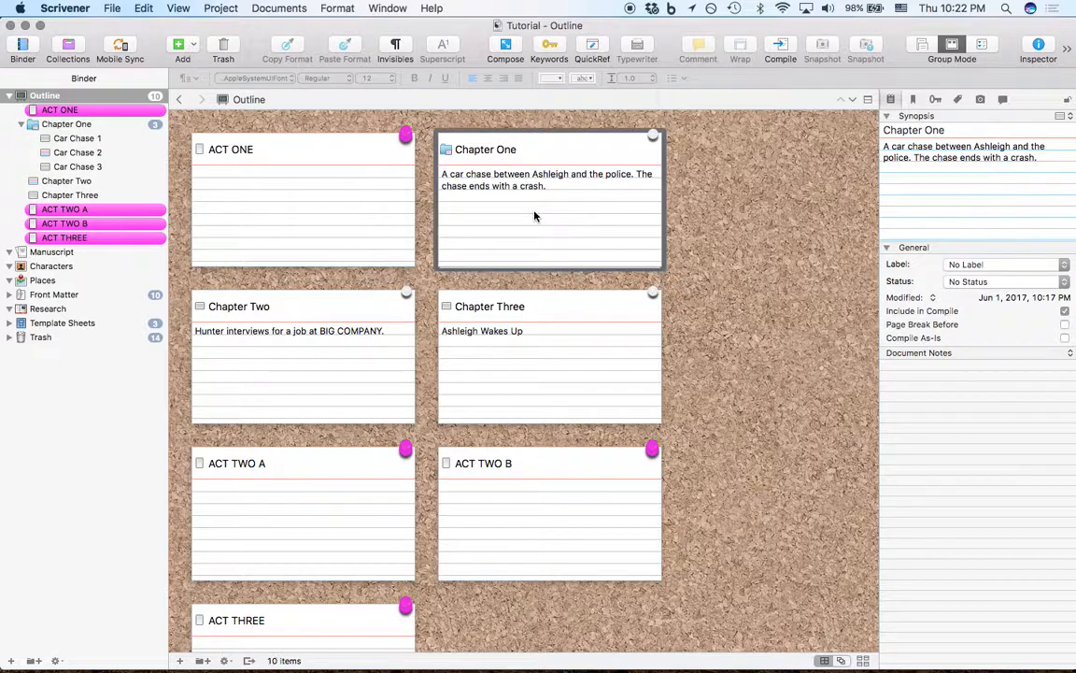
key("super+z")
- Move the Car Chase 1, Car Chase 2 and Car Chase 3 cards together into the Chapter One folder
left_click(342, 337)
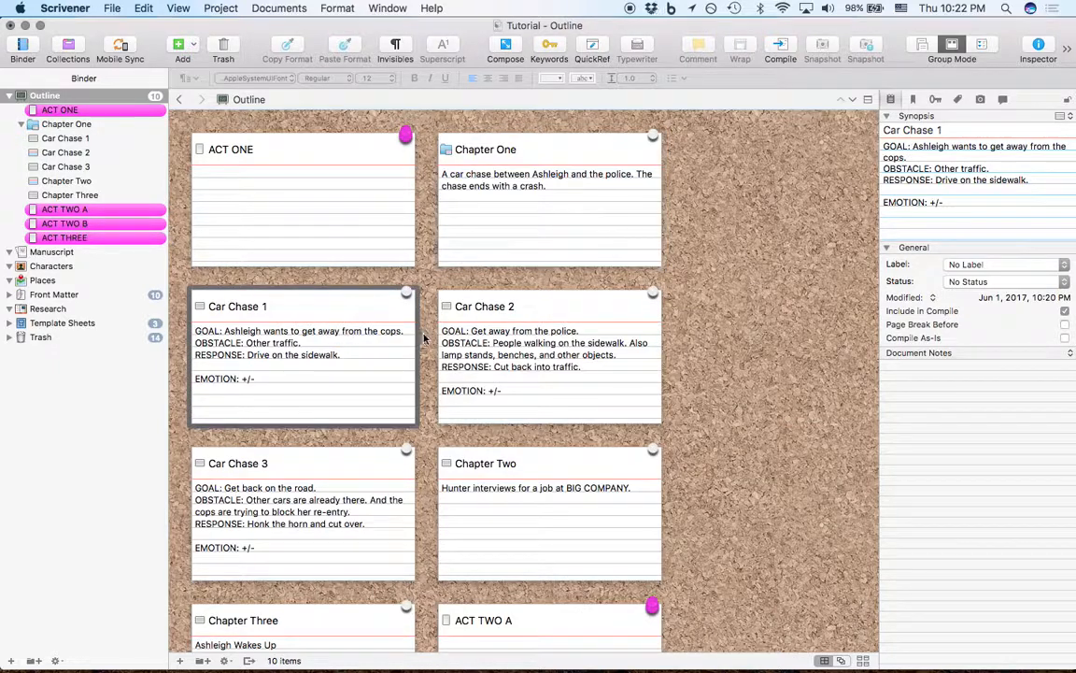
left_click(495, 339, "shift")
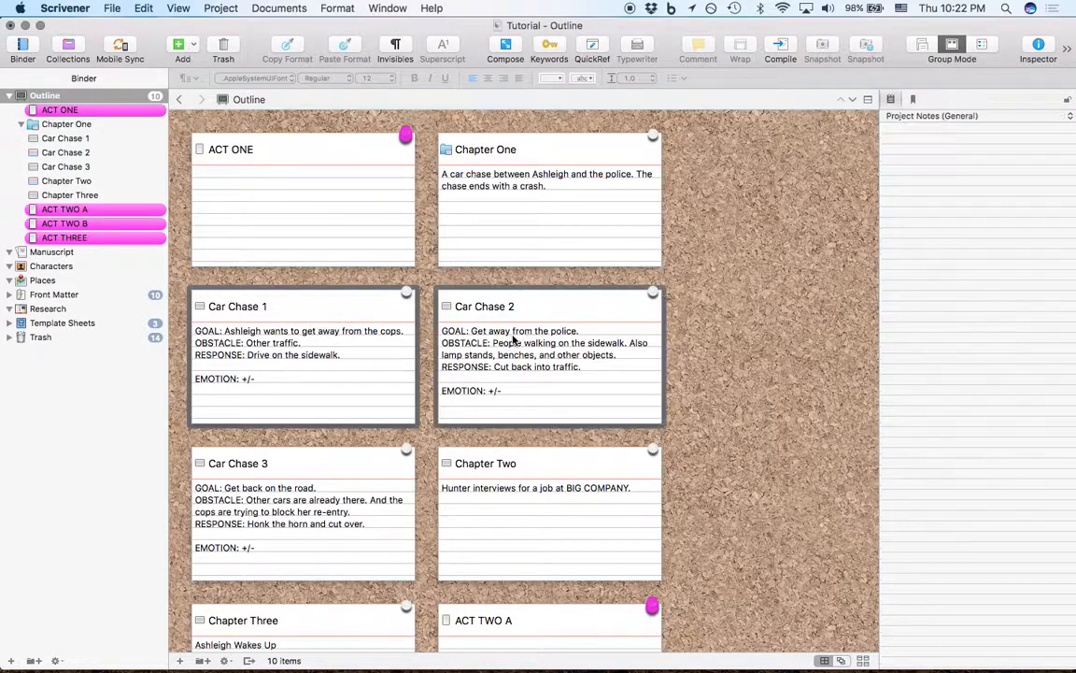
left_click(318, 487, "shift")
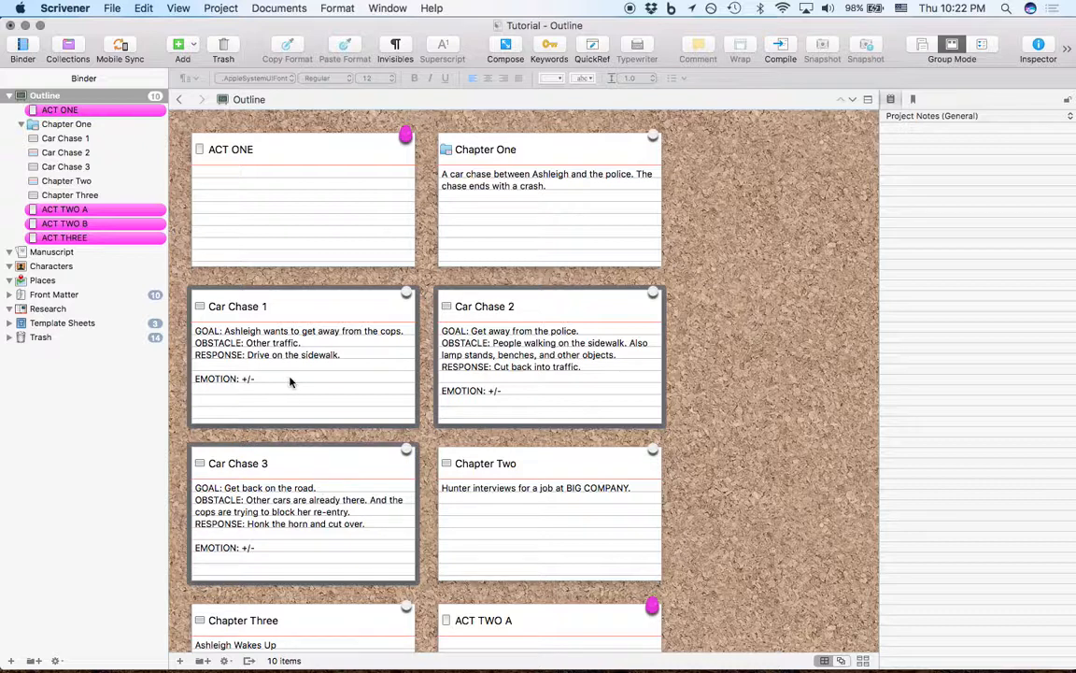
left_click(306, 358)
left_click_drag(306, 358, 536, 193)
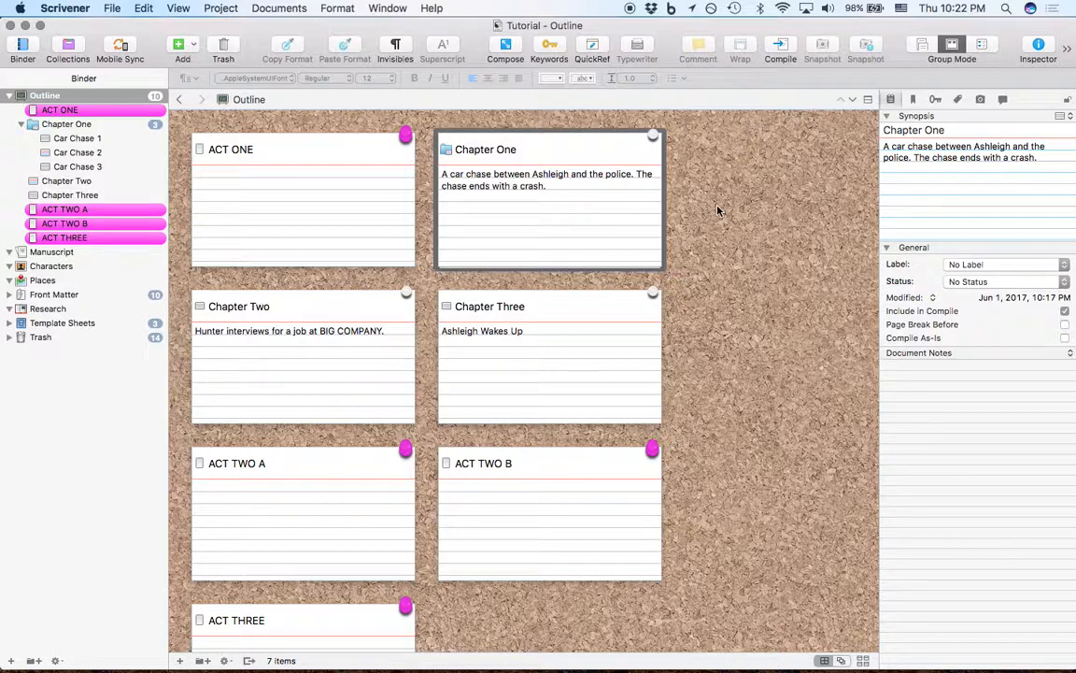
- Open the Chapter One folder and turn on Page Break Before for it
left_click(72, 128)
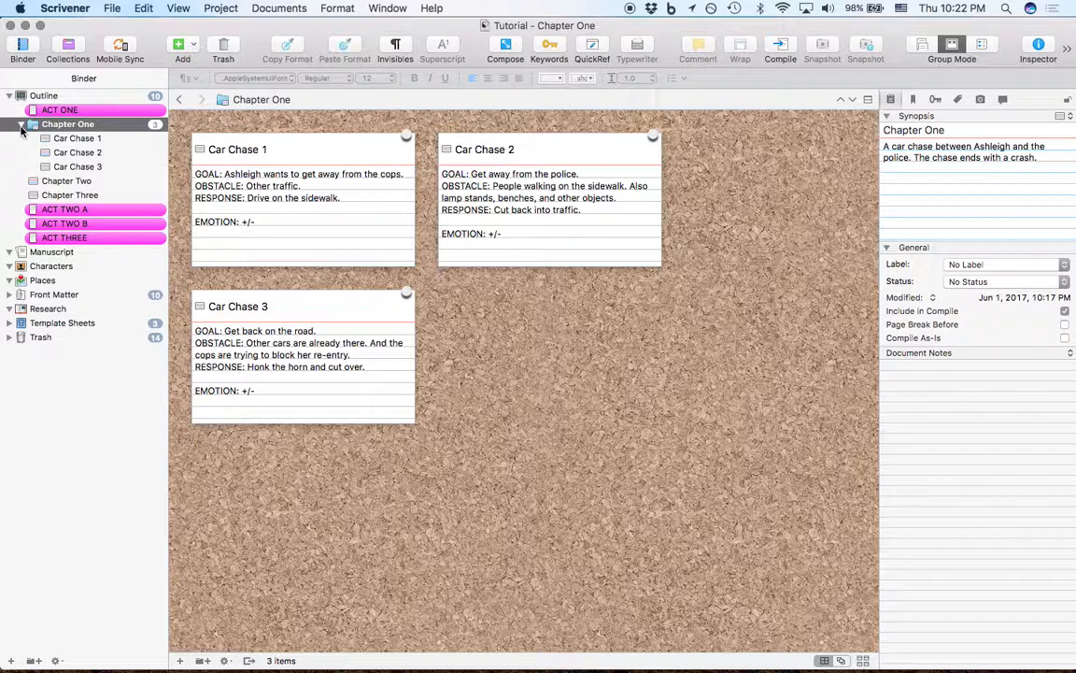
left_click(1066, 326)
- Review the Car Chase scene documents inside Chapter One and the chapter cards on the Outline corkboard
left_click(94, 152)
left_click(77, 138)
left_click(89, 152)
left_click(96, 166)
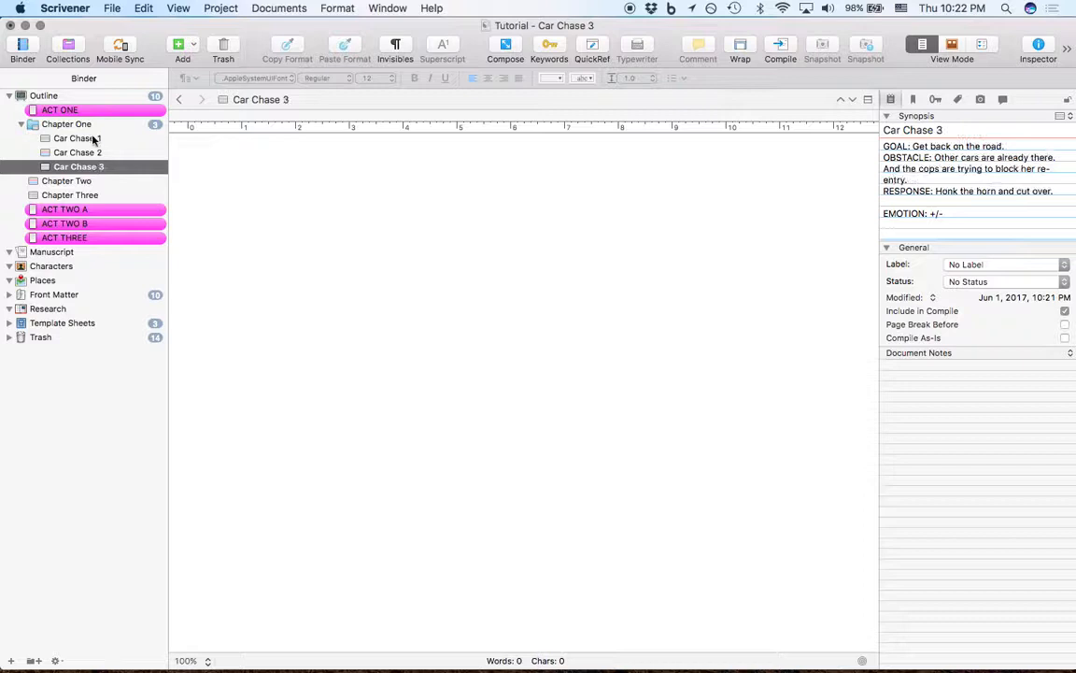
mouse_move(94, 141)
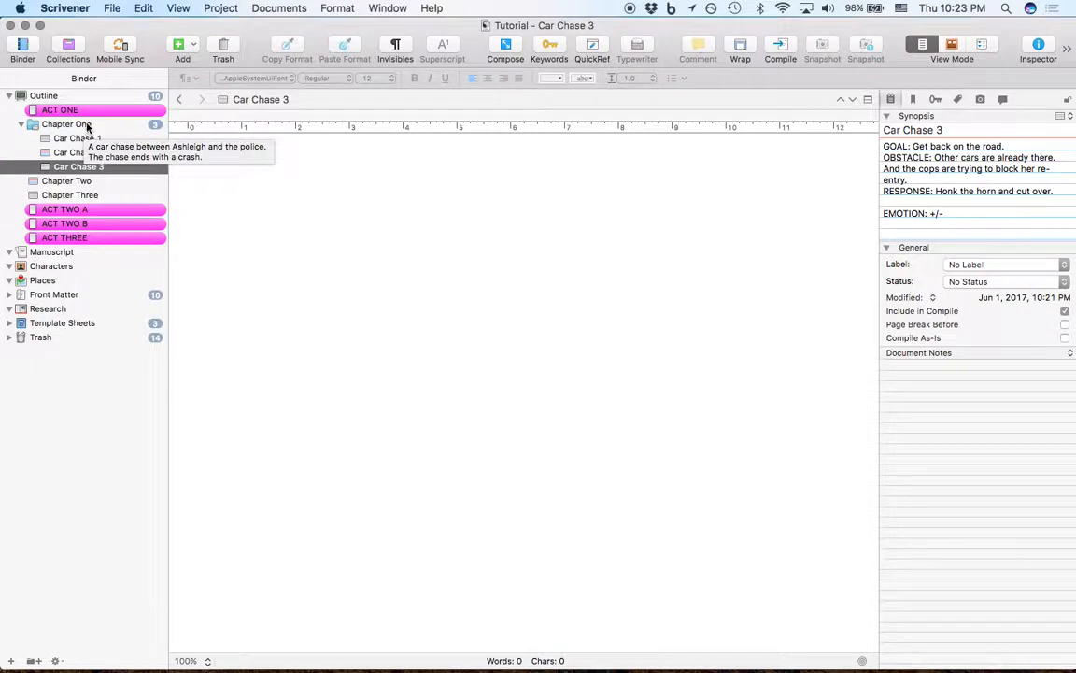
left_click(82, 124)
left_click(75, 7)
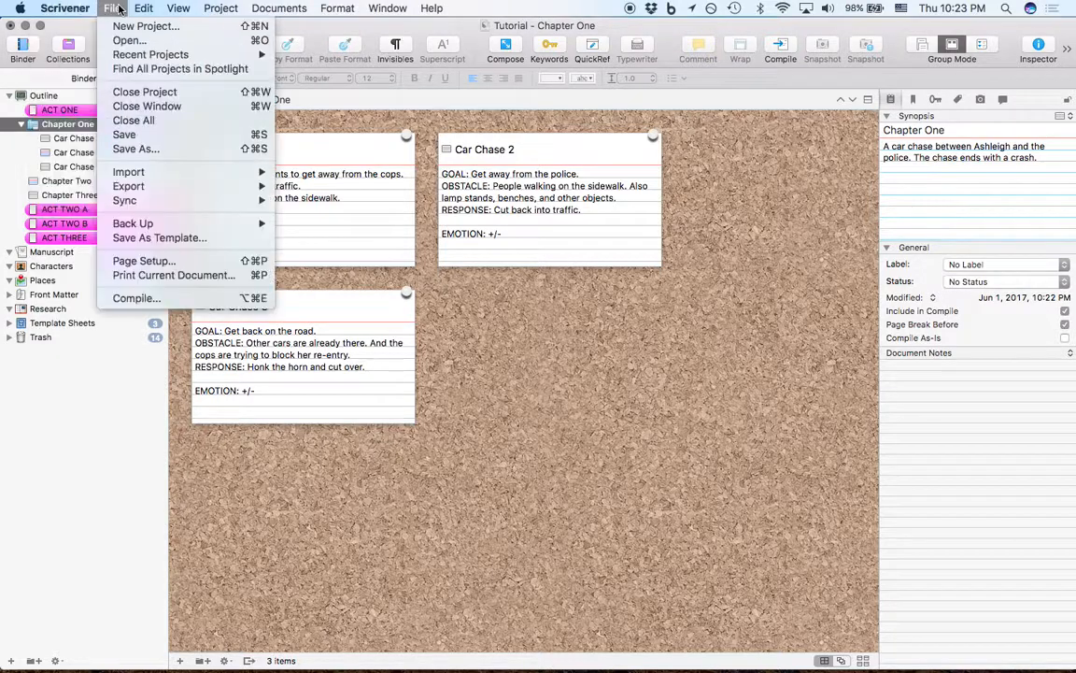
left_click(118, 9)
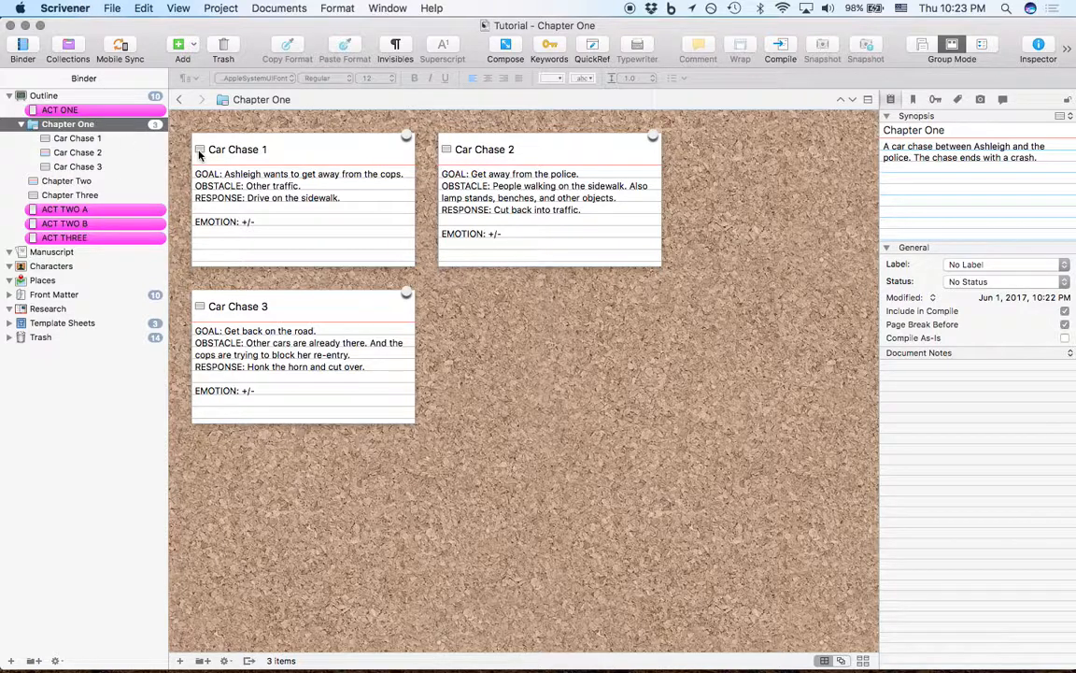
left_click(87, 94)
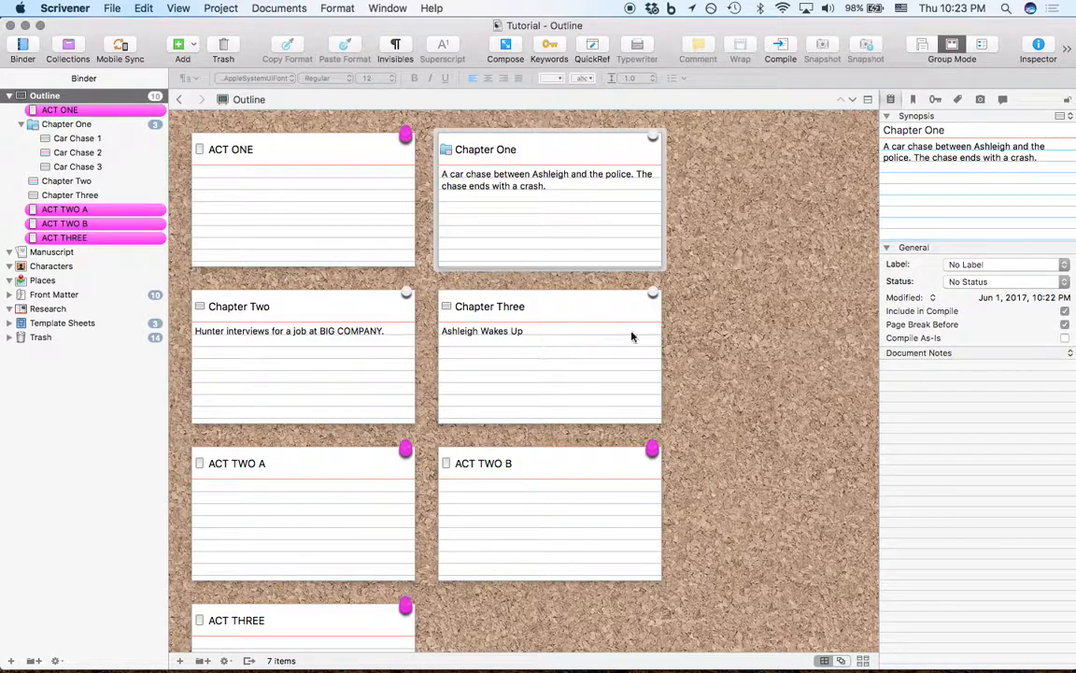
left_click(279, 341)
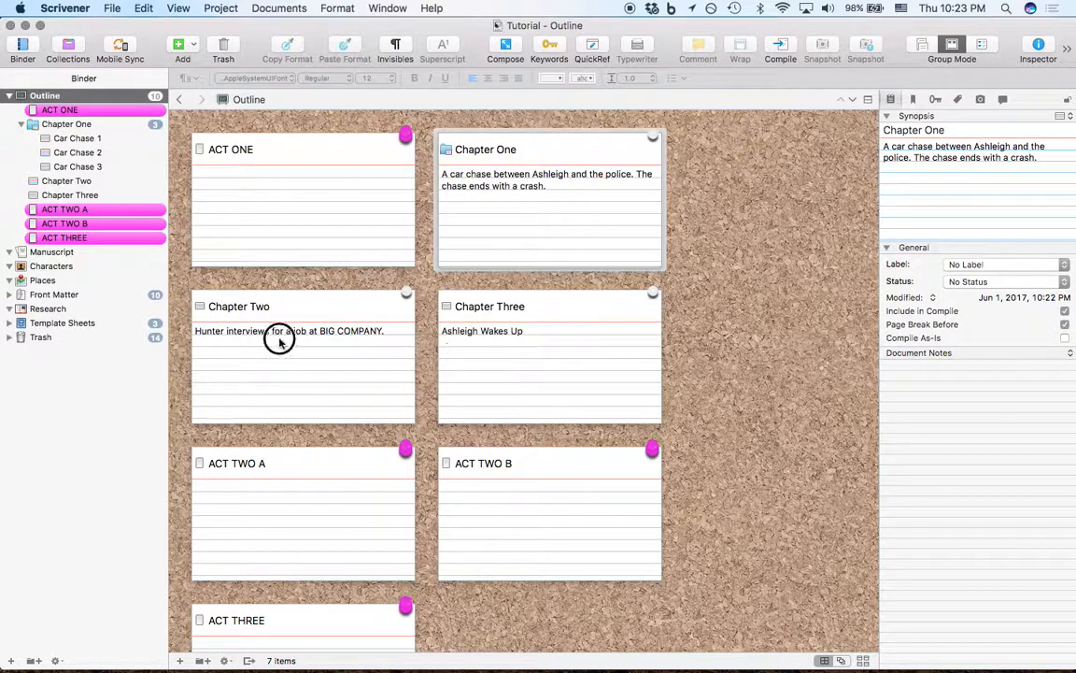
left_click(503, 348)
left_click(498, 208)
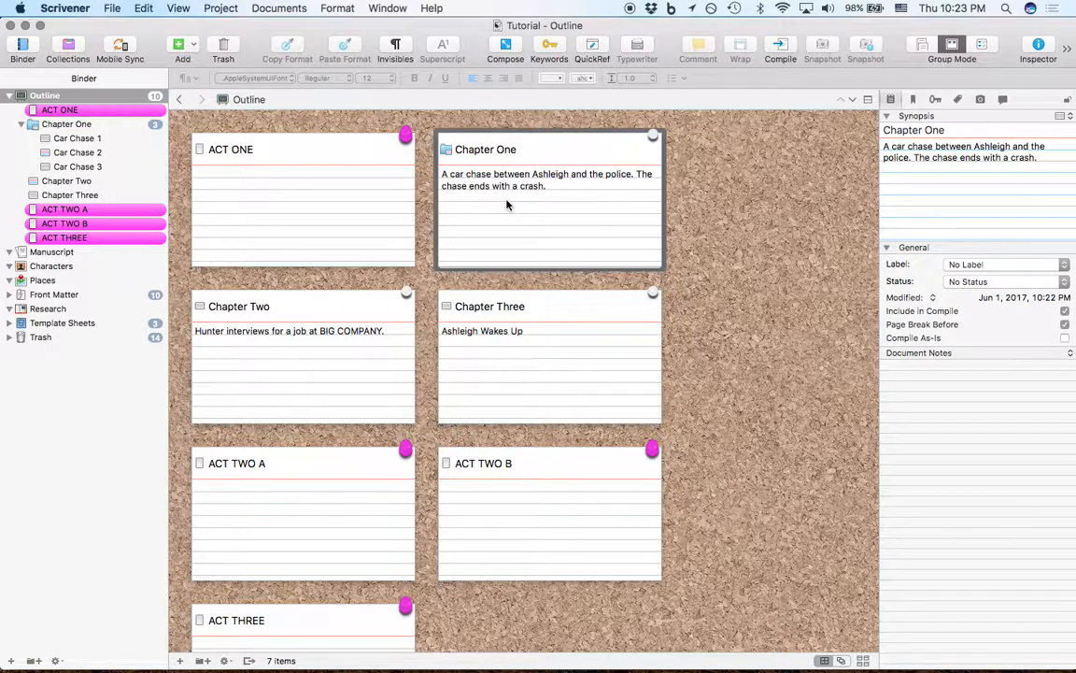
- Paste the Lorem ipsum placeholder text into the synopses of the ACT ONE and ACT TWO A cards
left_click(75, 112)
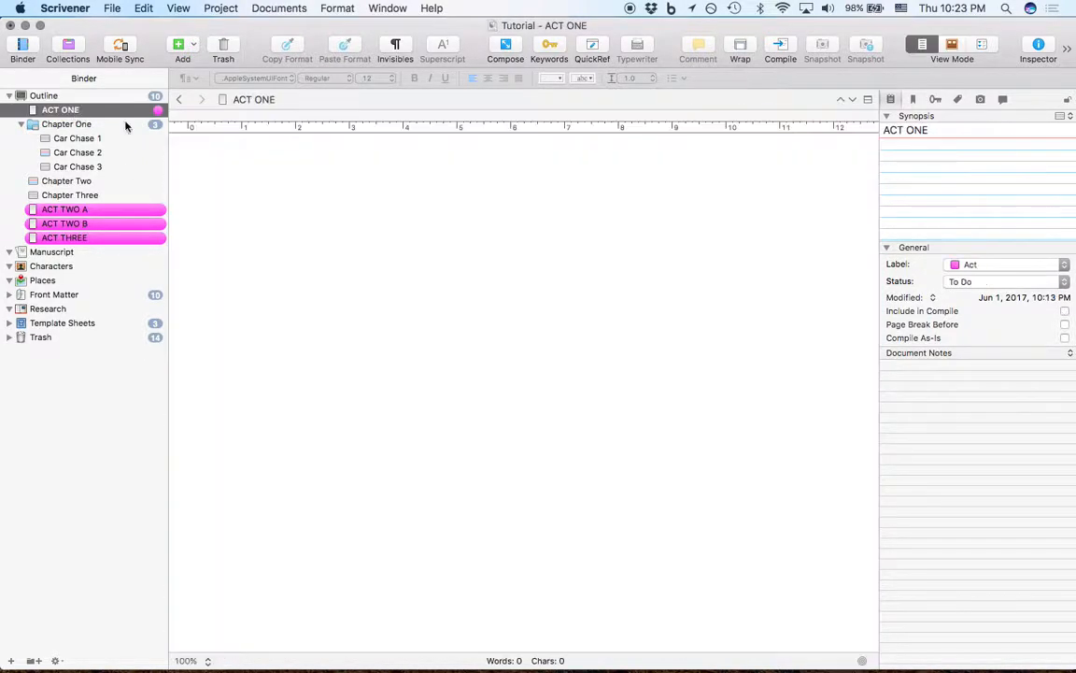
left_click(51, 95)
left_click(245, 174)
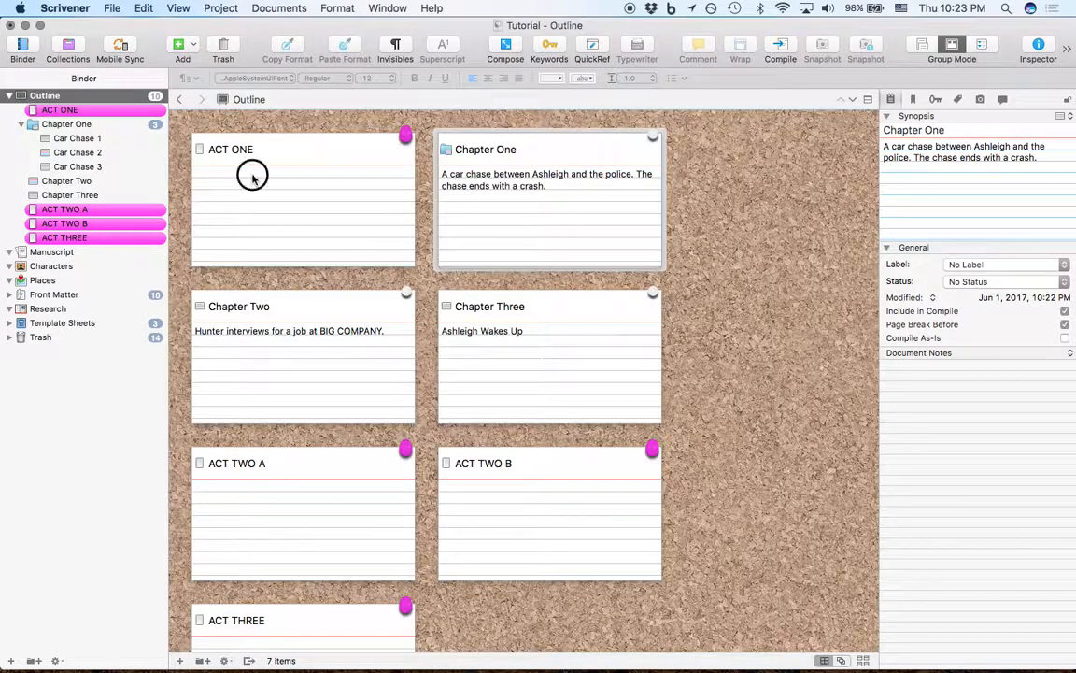
left_click(241, 180)
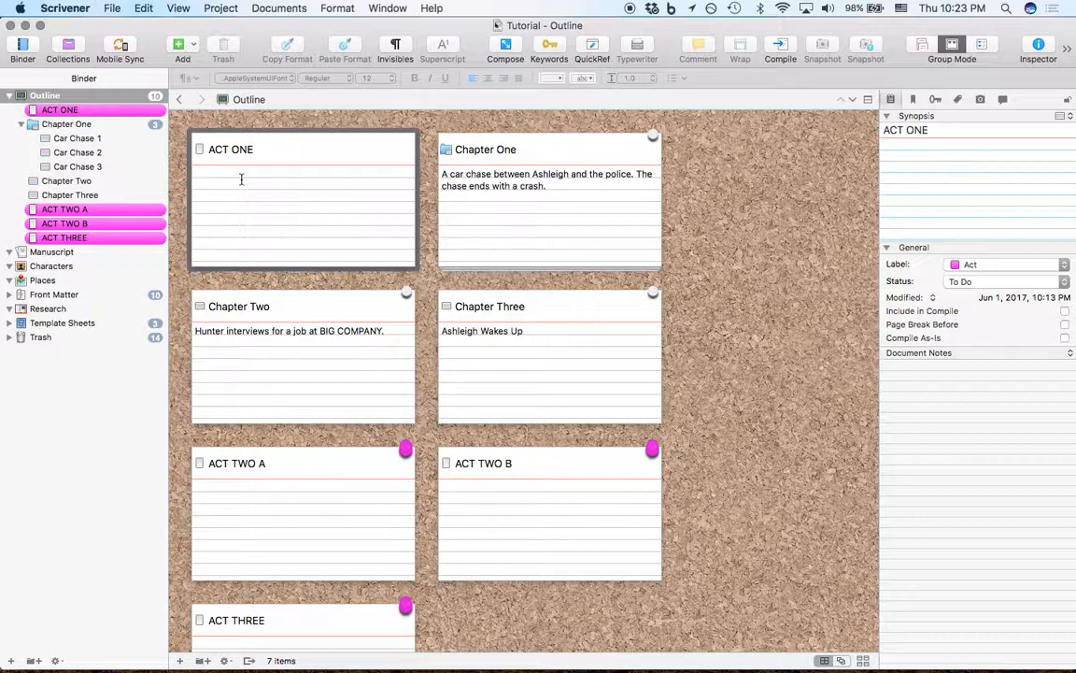
key("super+v")
scroll(306, 186, "down", 3)
scroll(305, 191, "up", 5)
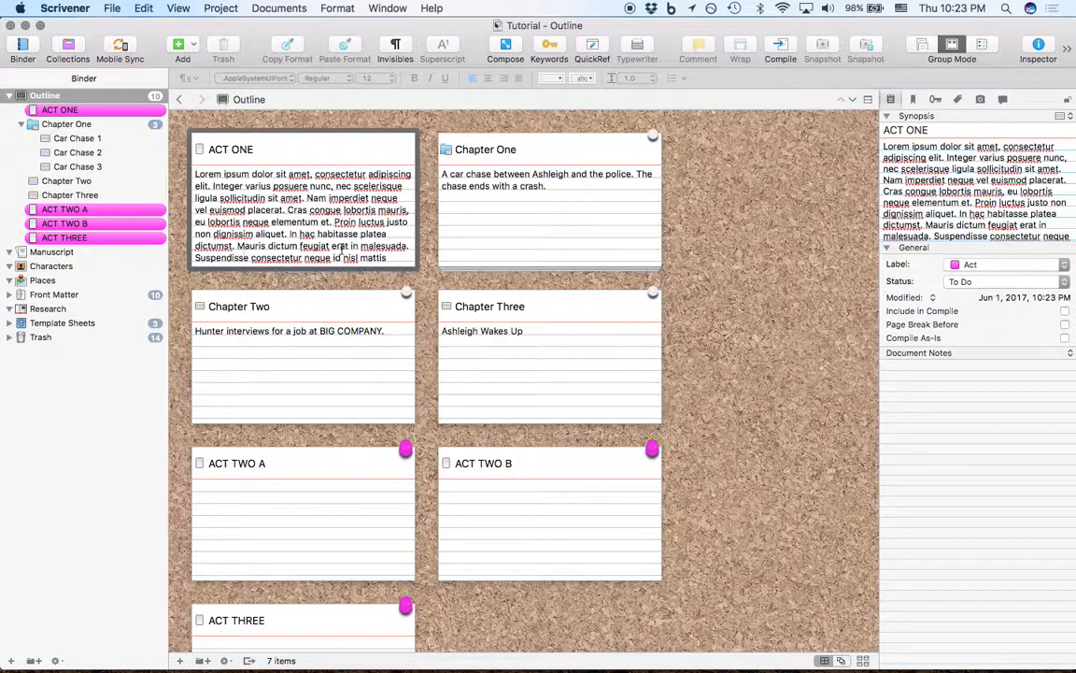
left_click(274, 488)
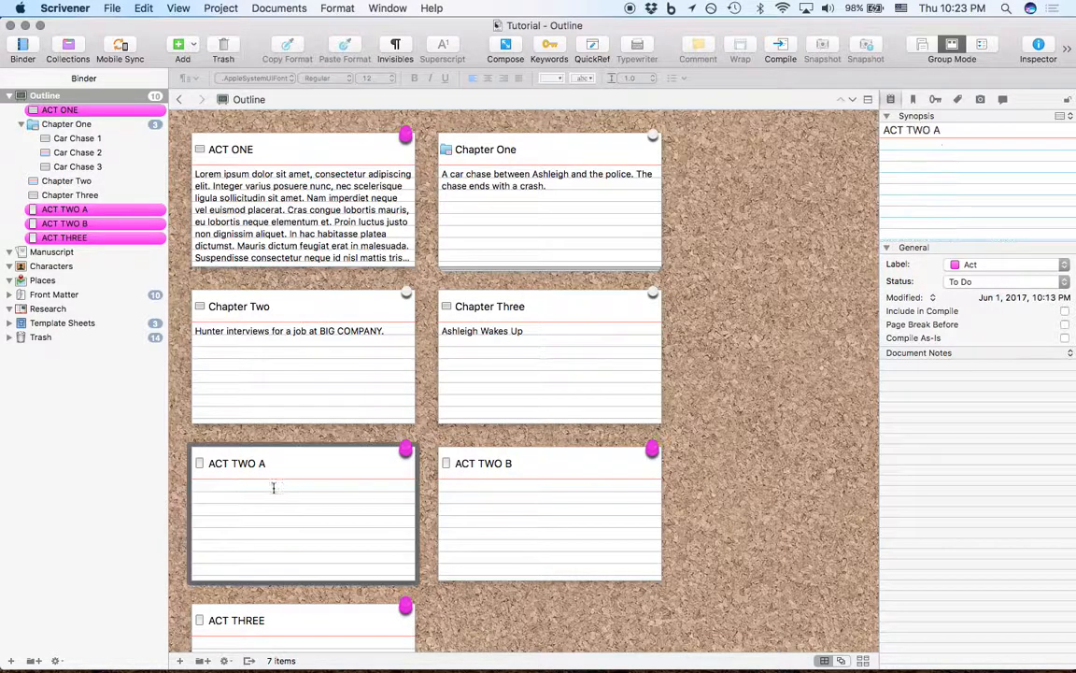
key("super+v")
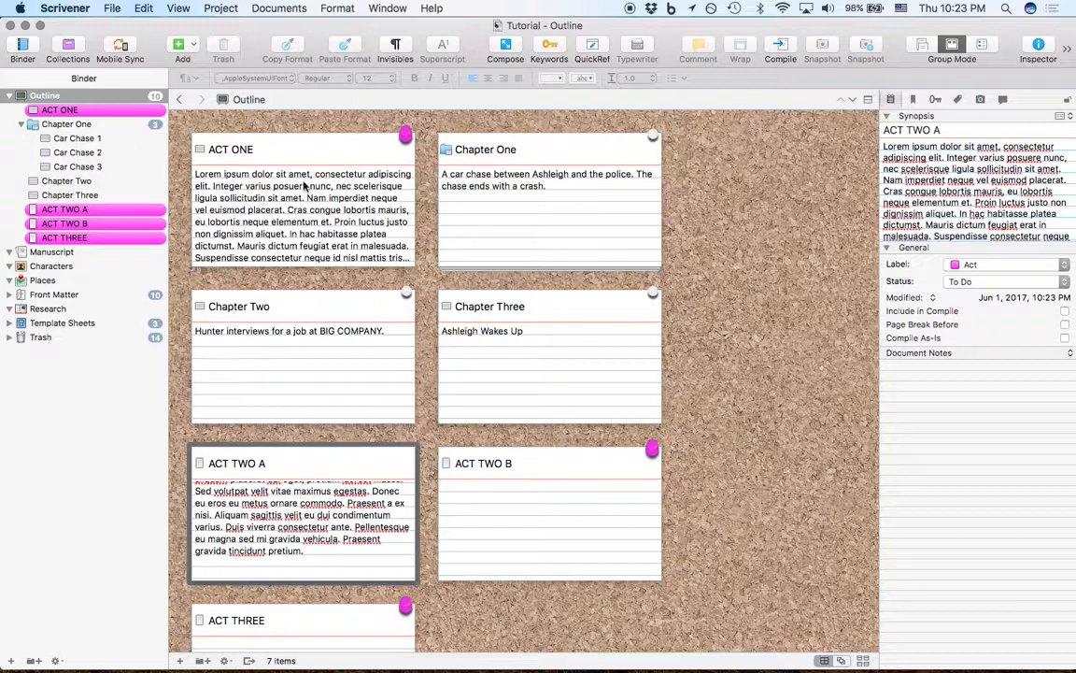
- View Chapter One as a composite of its scene texts and as a corkboard, and reopen its scene cards from the Outline
left_click(81, 121)
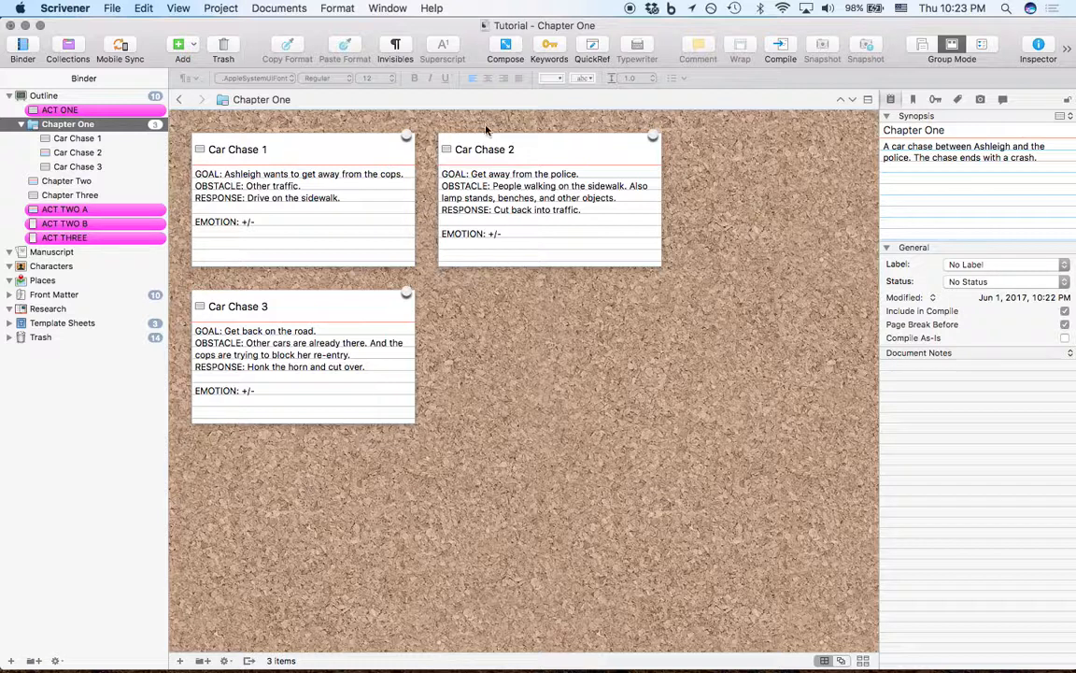
left_click(922, 47)
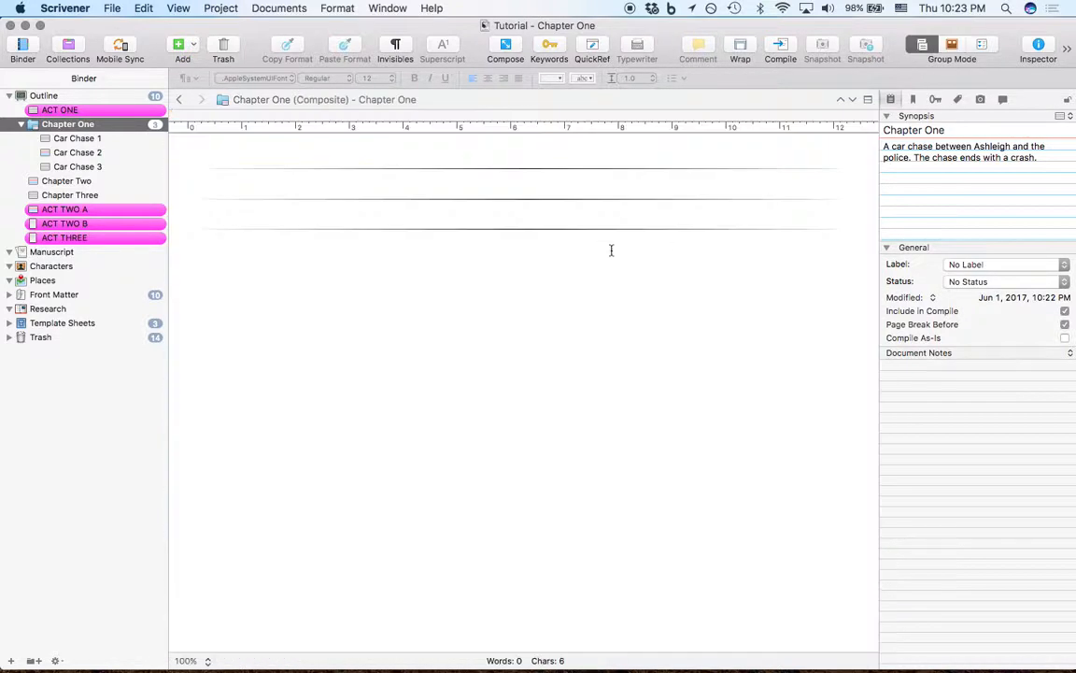
left_click(950, 49)
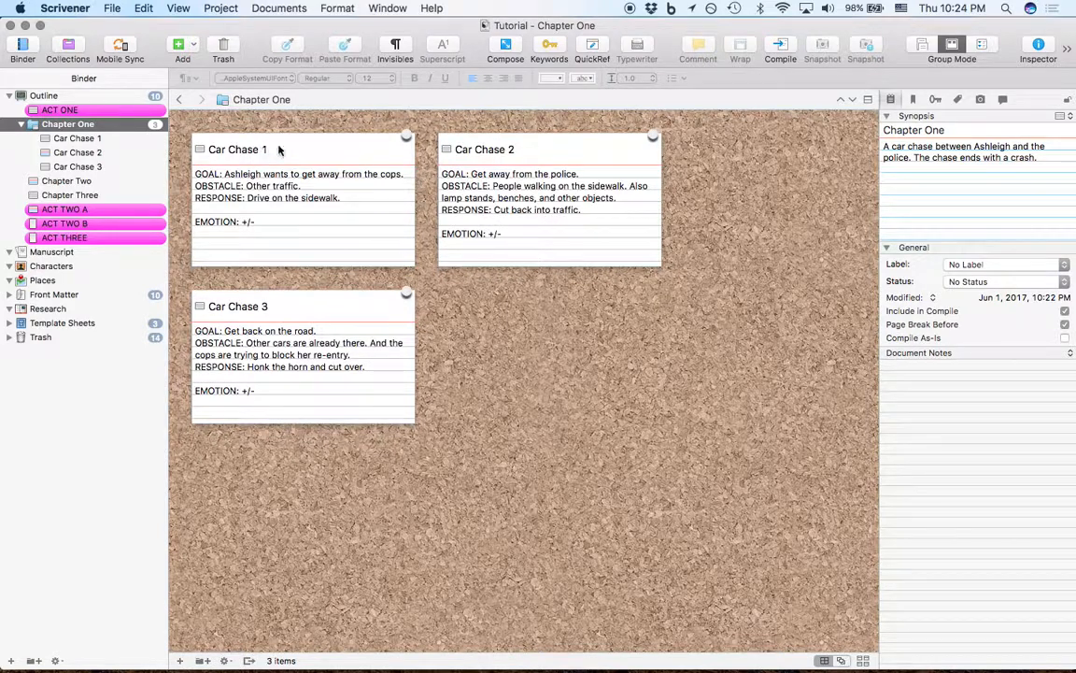
left_click(80, 99)
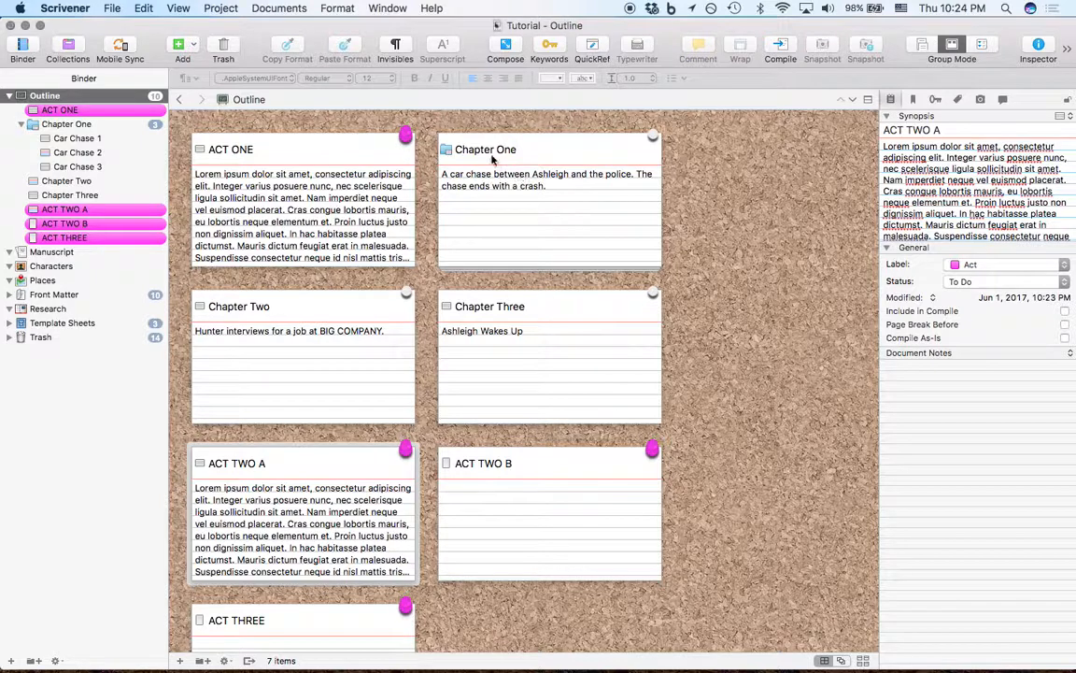
left_click(576, 152)
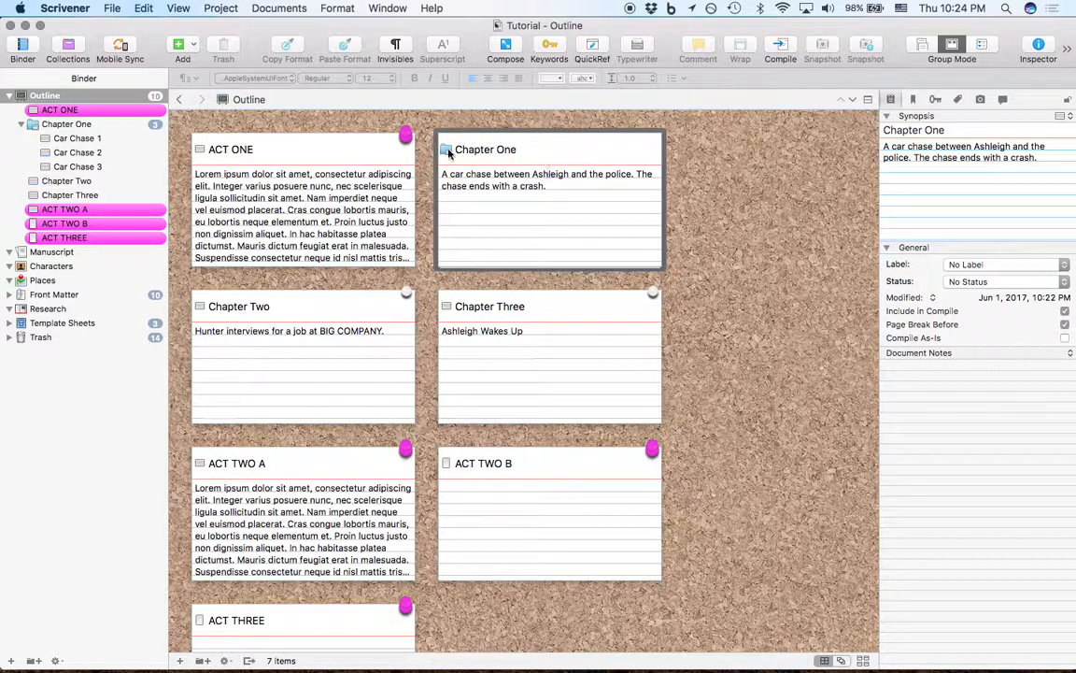
double_click(448, 152)
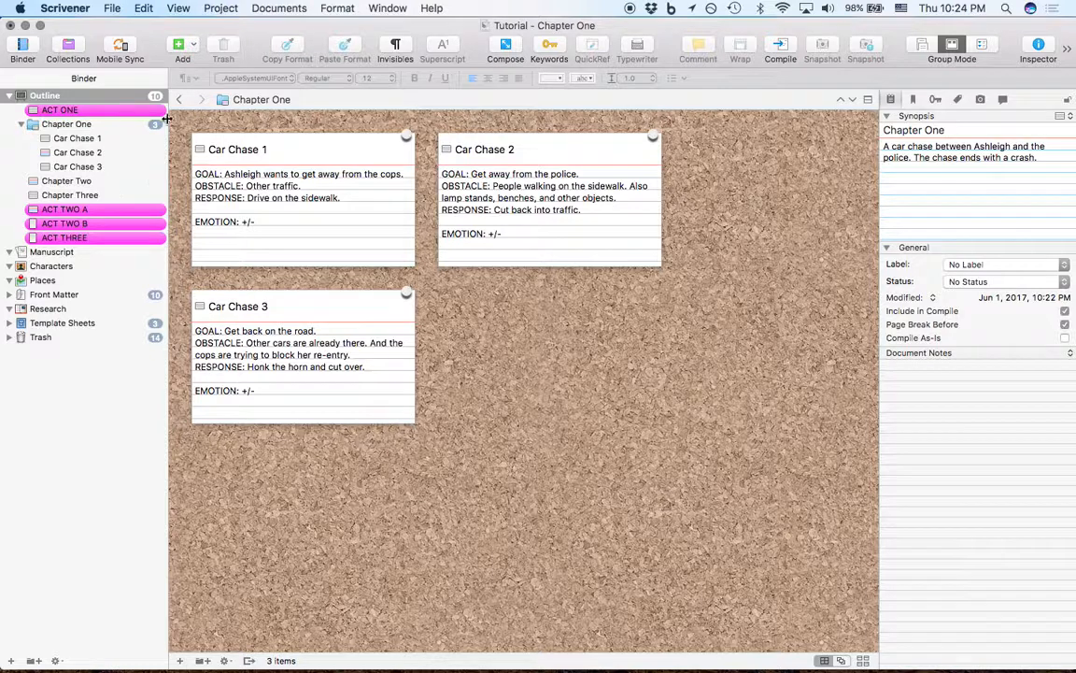
- Paste the Lorem ipsum placeholder text into the body of the Car Chase 1 scene in Chapter One
left_click(66, 124)
key("Down")
key("Down")
key("Down")
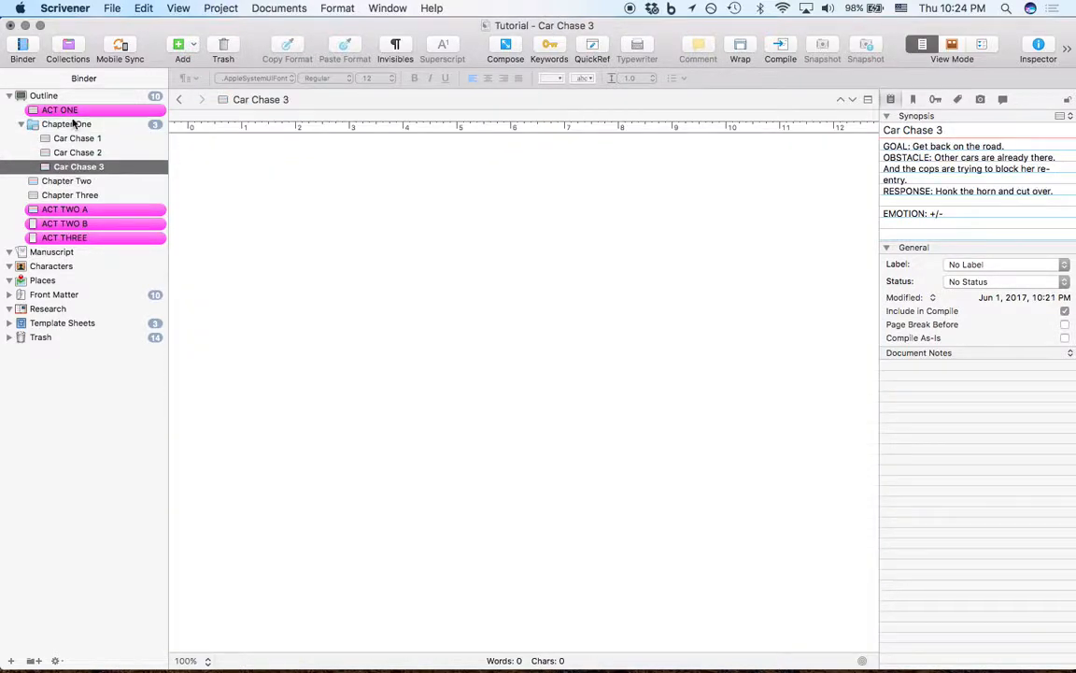
left_click(73, 124)
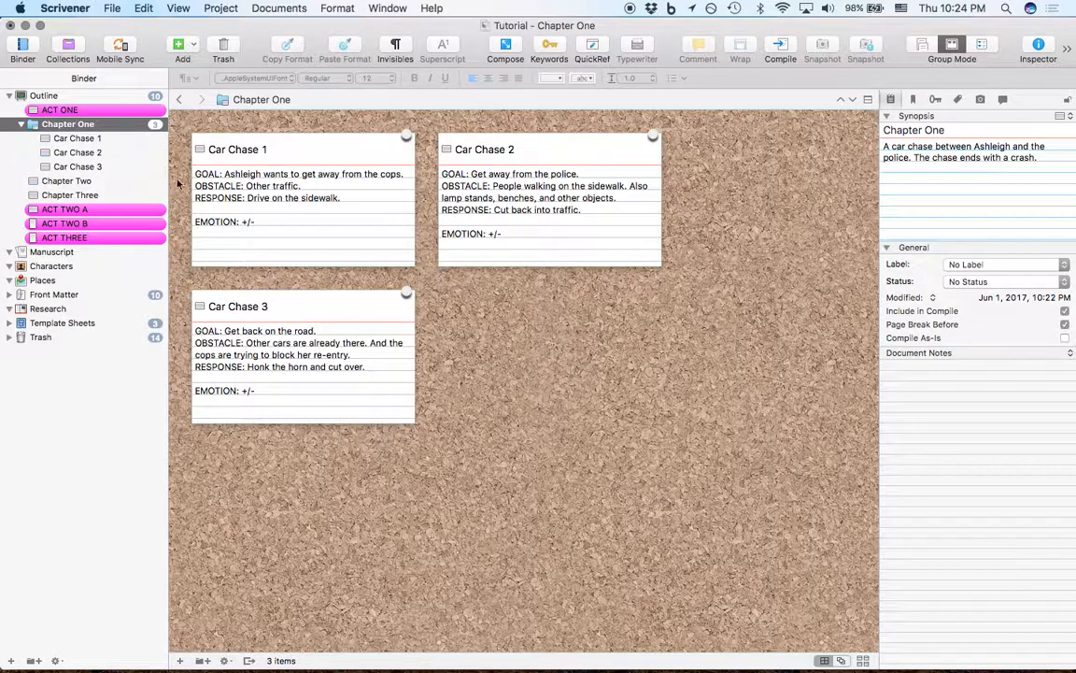
left_click(103, 137)
left_click(272, 186)
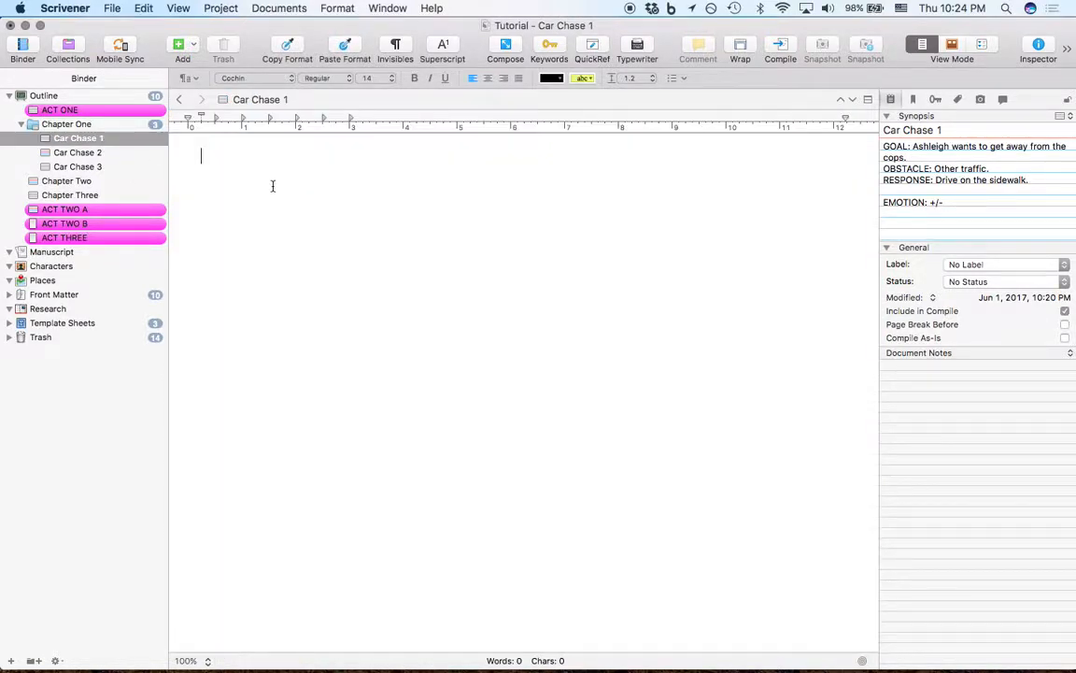
key("super+v")
- Paste the same placeholder text into the bodies of the Car Chase 2 and Car Chase 3 scenes
left_click(101, 153)
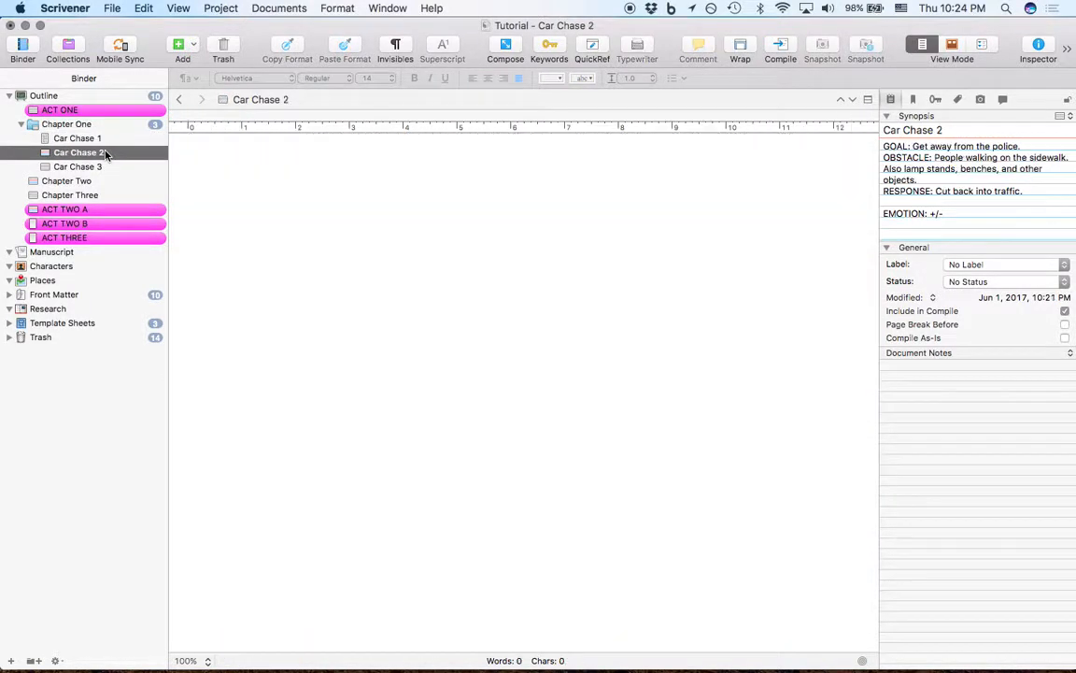
left_click(265, 183)
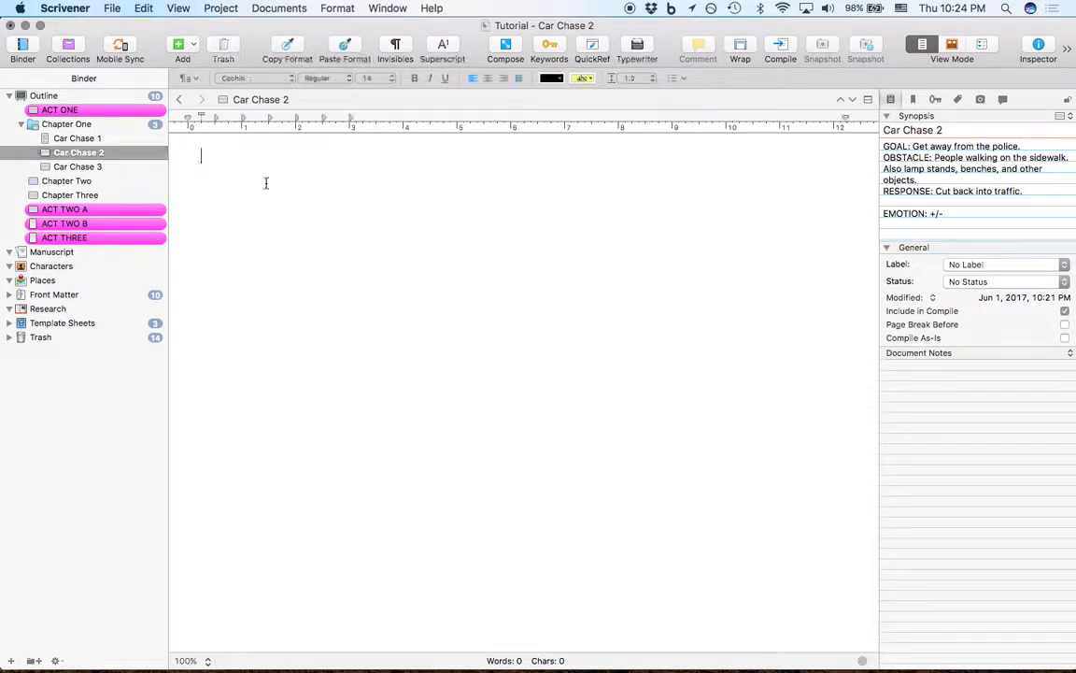
key("super+v")
left_click(100, 167)
left_click(277, 202)
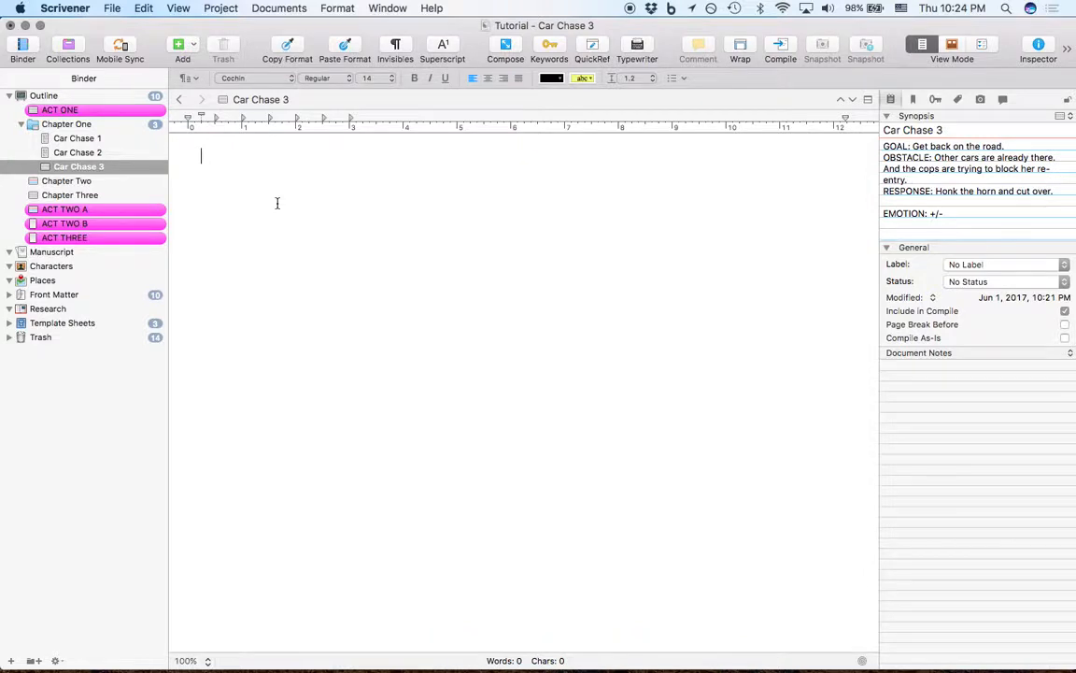
key("super+v")
- Open Car Chase 1 from the Chapter One corkboard, read through its text, and check its outliner and corkboard views
left_click(80, 123)
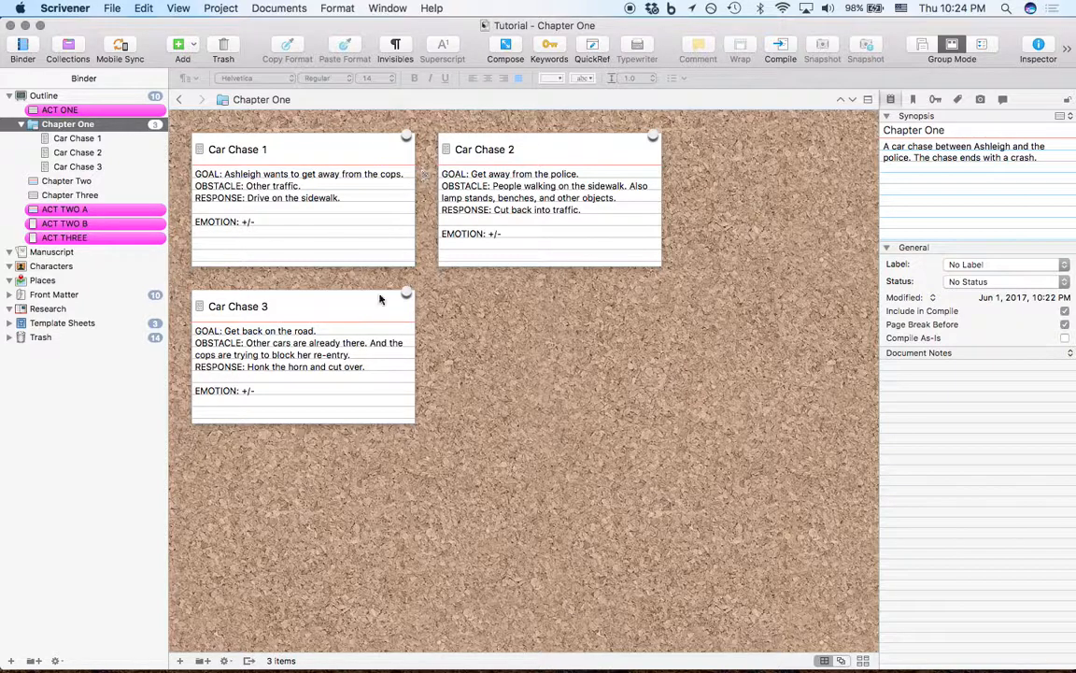
left_click(202, 153)
double_click(201, 153)
scroll(330, 256, "up", 10)
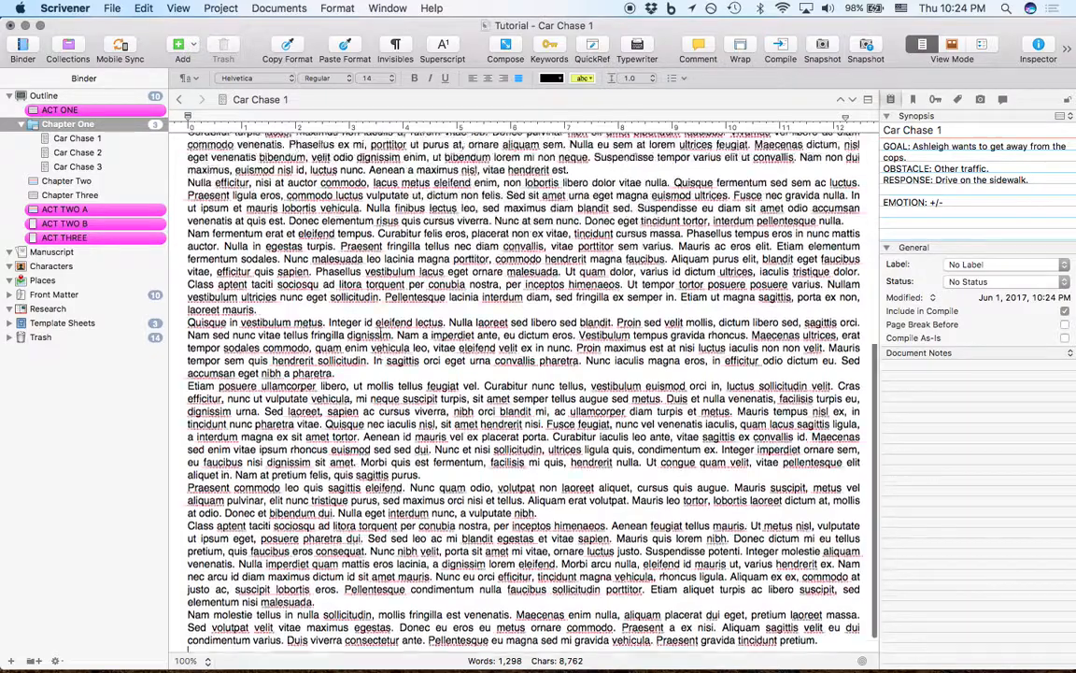
scroll(381, 333, "down", 12)
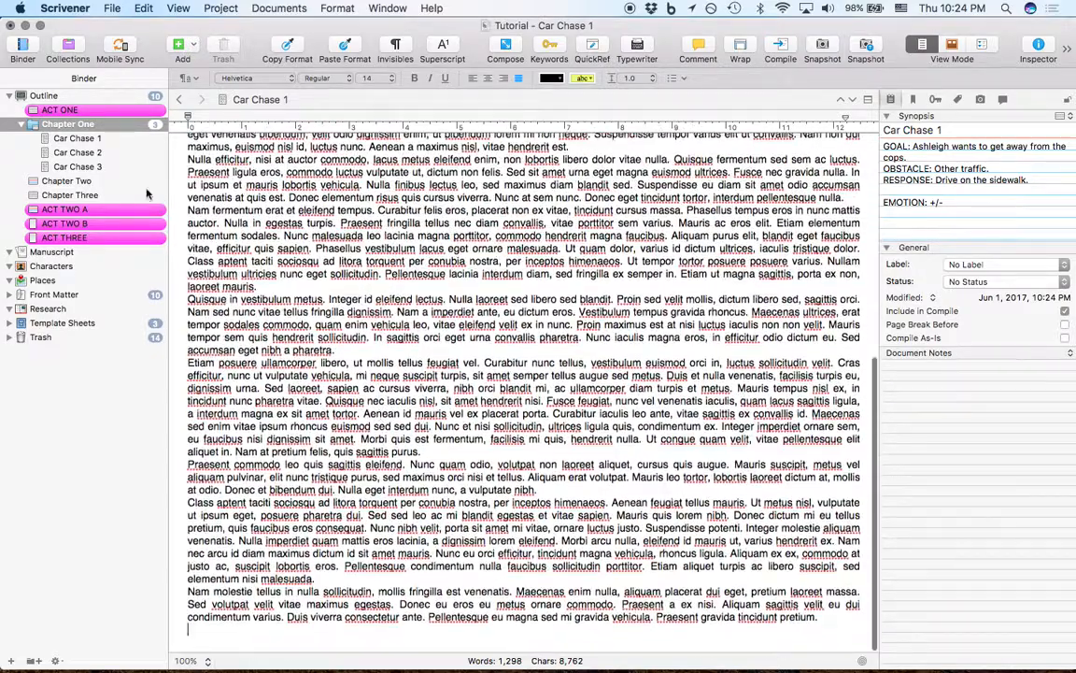
left_click(955, 47)
left_click(982, 44)
left_click(952, 47)
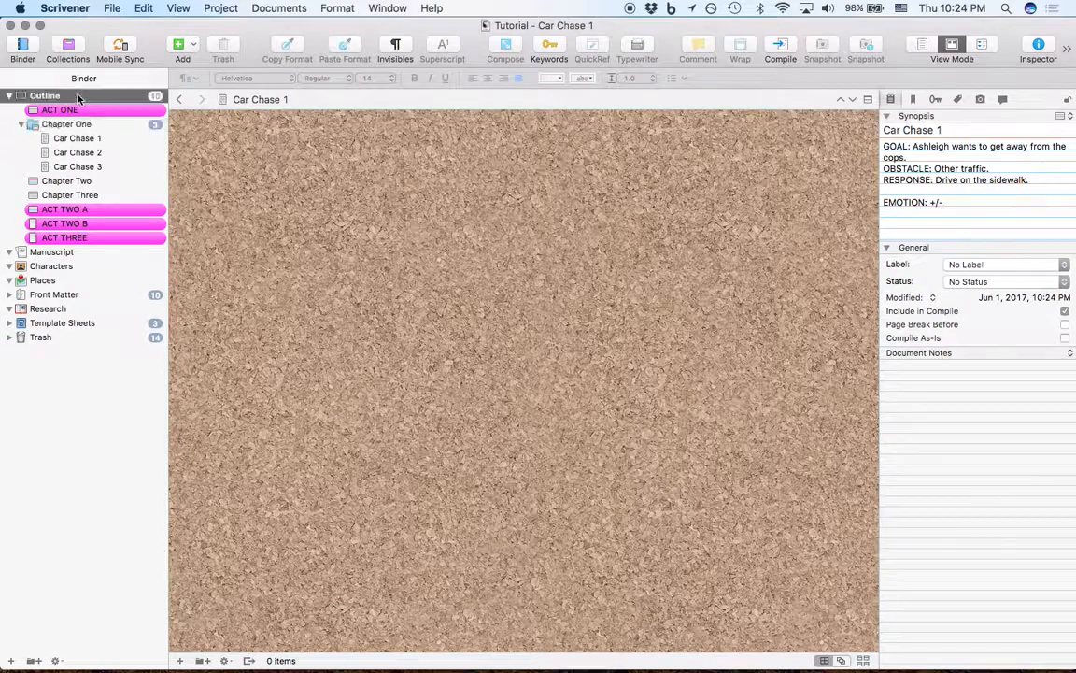
- Compare the whole Outline as an outliner list and as a corkboard of act and chapter cards
left_click(69, 94)
left_click(981, 45)
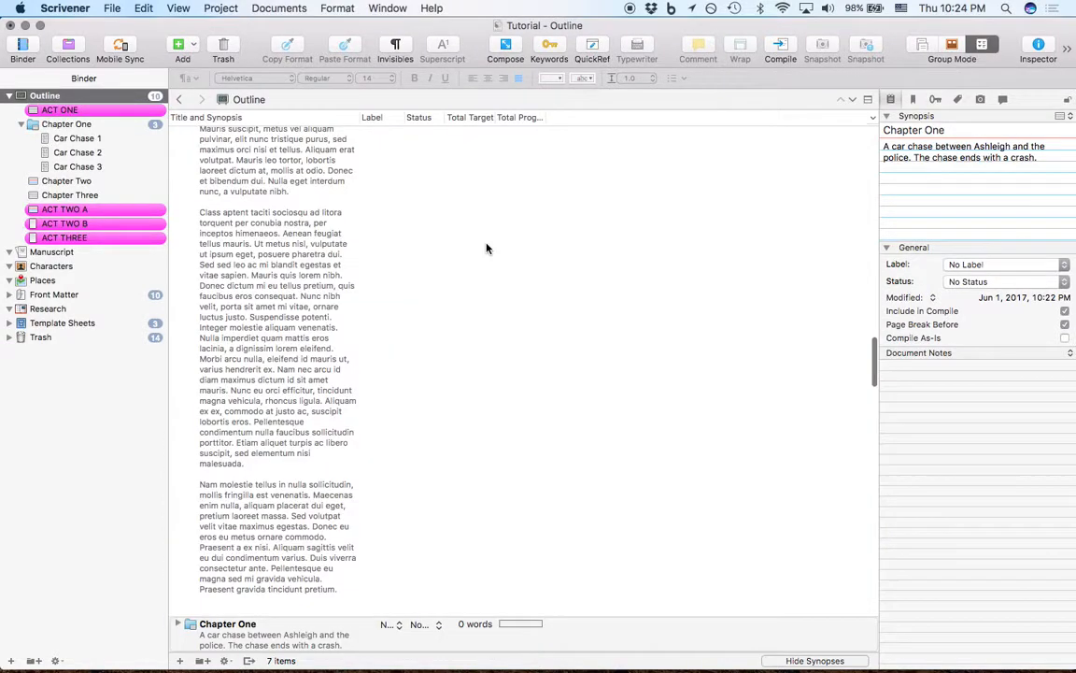
scroll(488, 248, "up", 10)
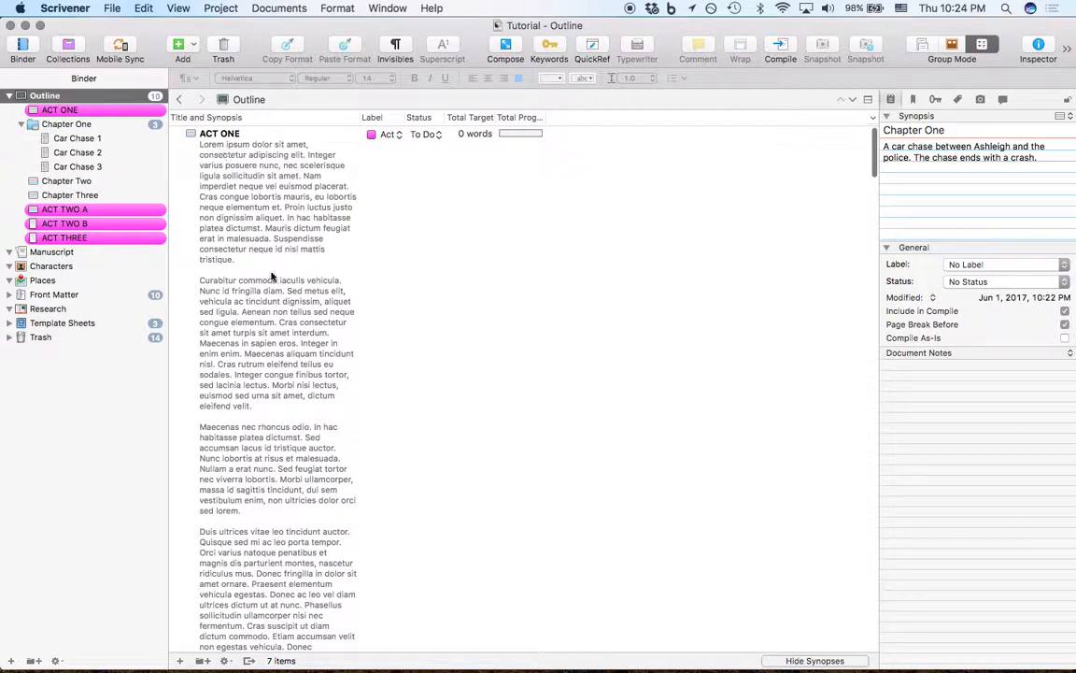
left_click(952, 45)
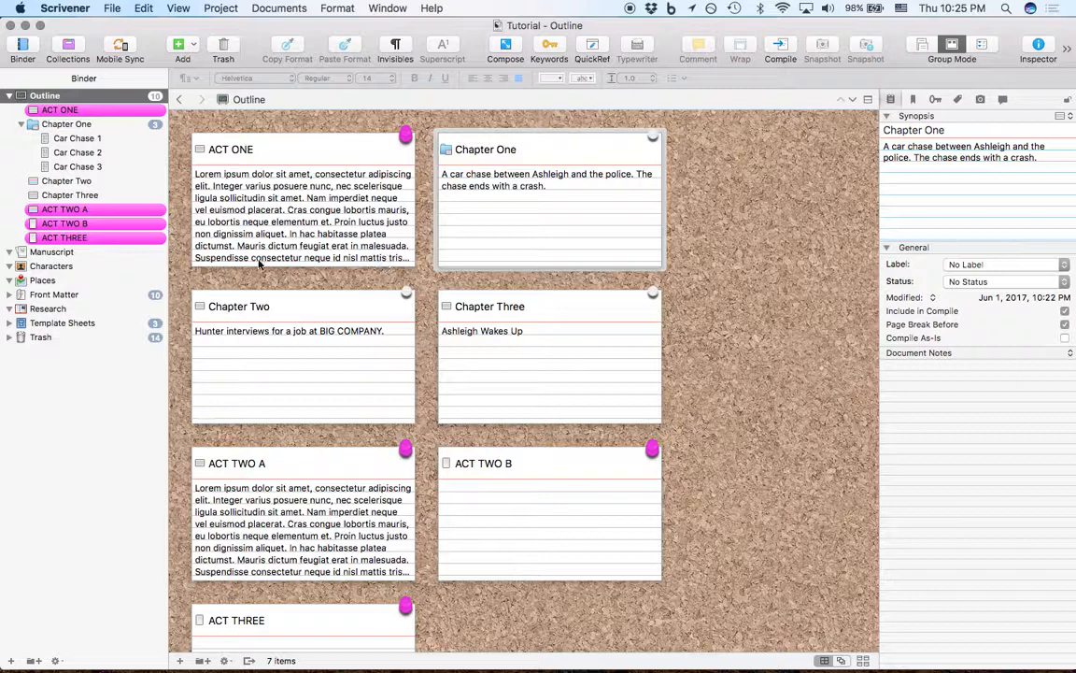
left_click(981, 47)
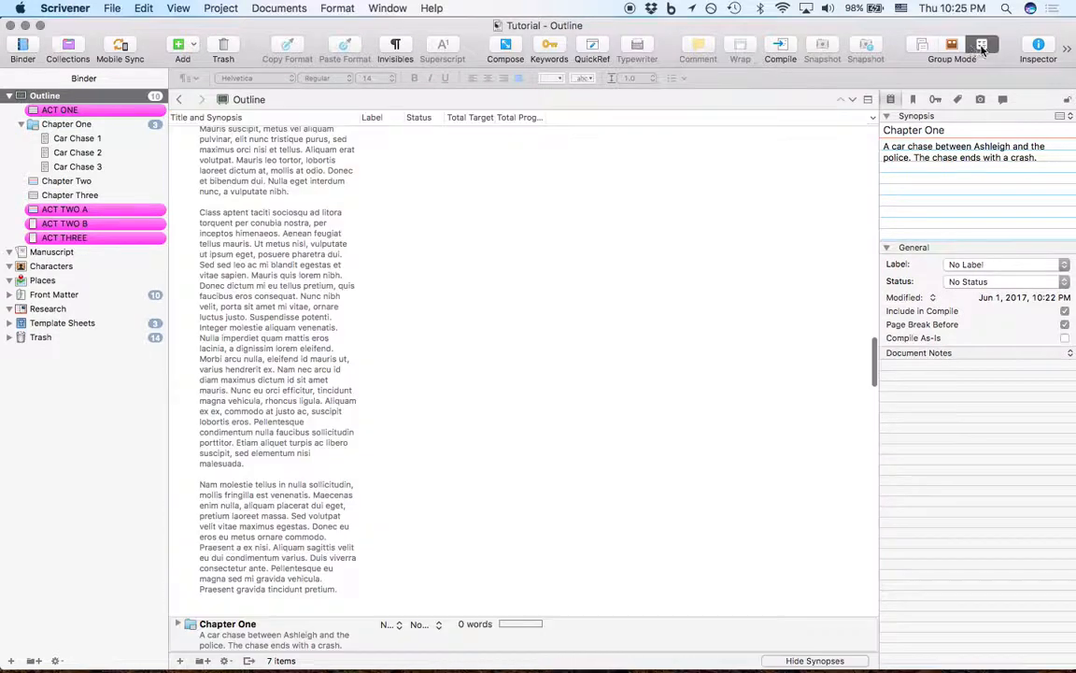
left_click(953, 45)
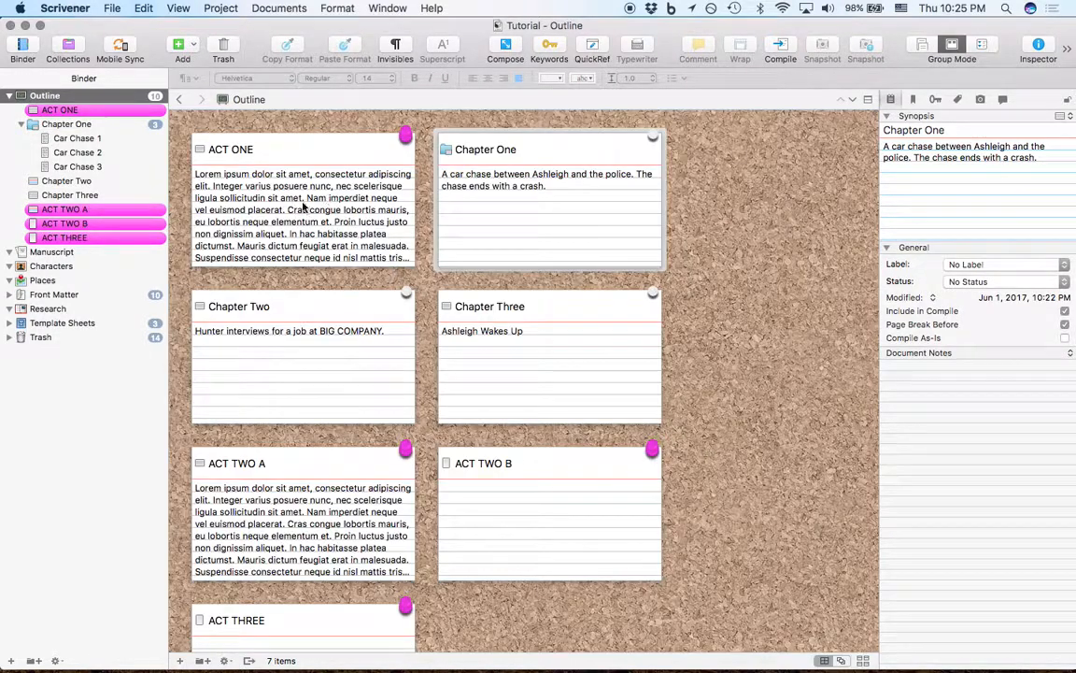
- Show the Outline in outliner view and add the Total Word Count column
left_click(983, 45)
scroll(299, 348, "down", 5)
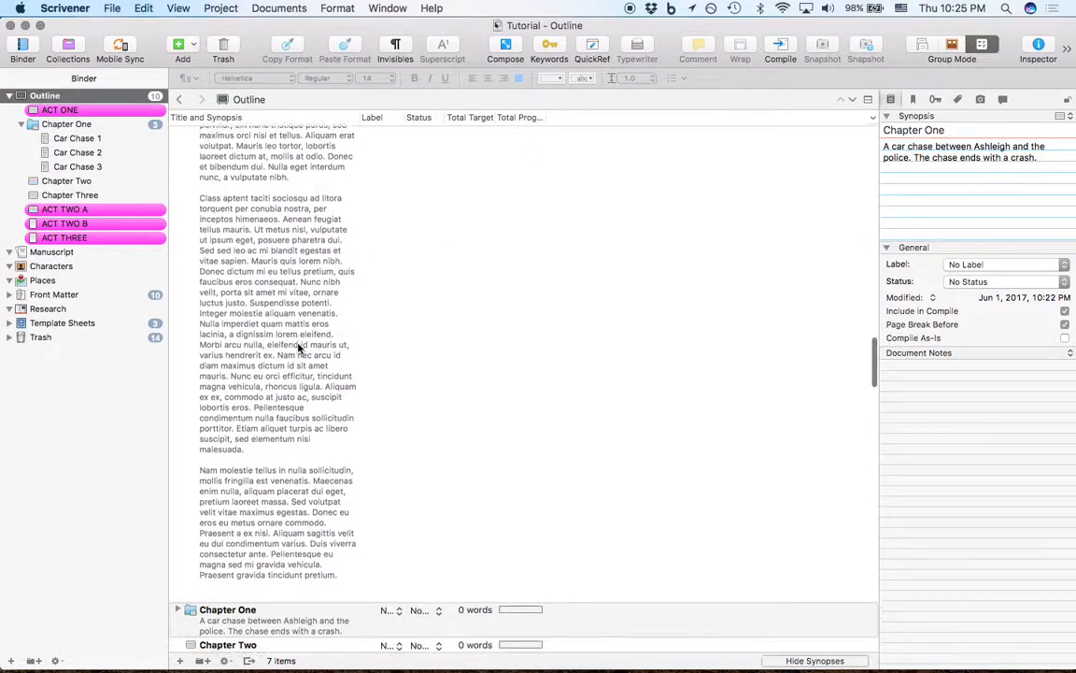
scroll(299, 348, "up", 10)
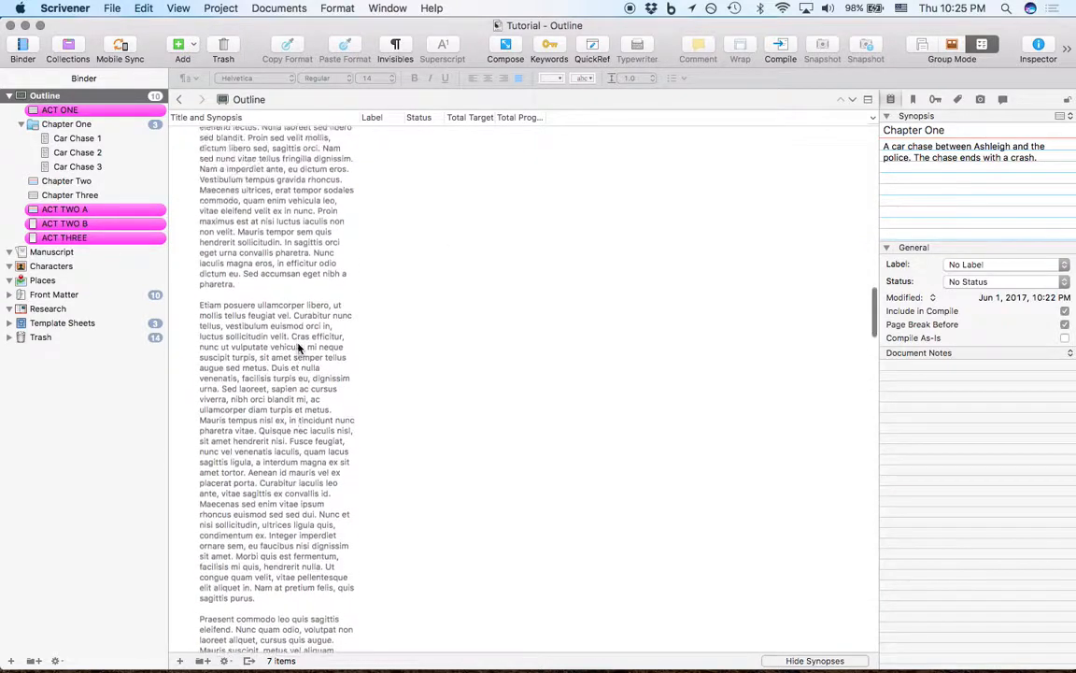
scroll(299, 348, "up", 10)
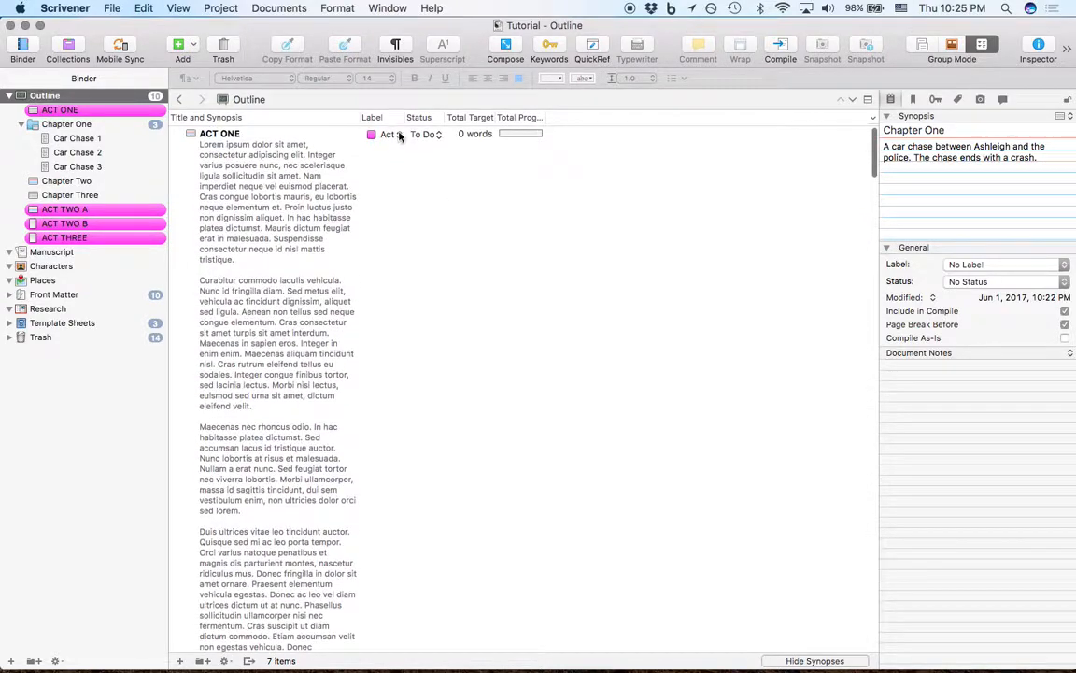
scroll(475, 365, "down", 2)
scroll(475, 365, "up", 2)
right_click(599, 118)
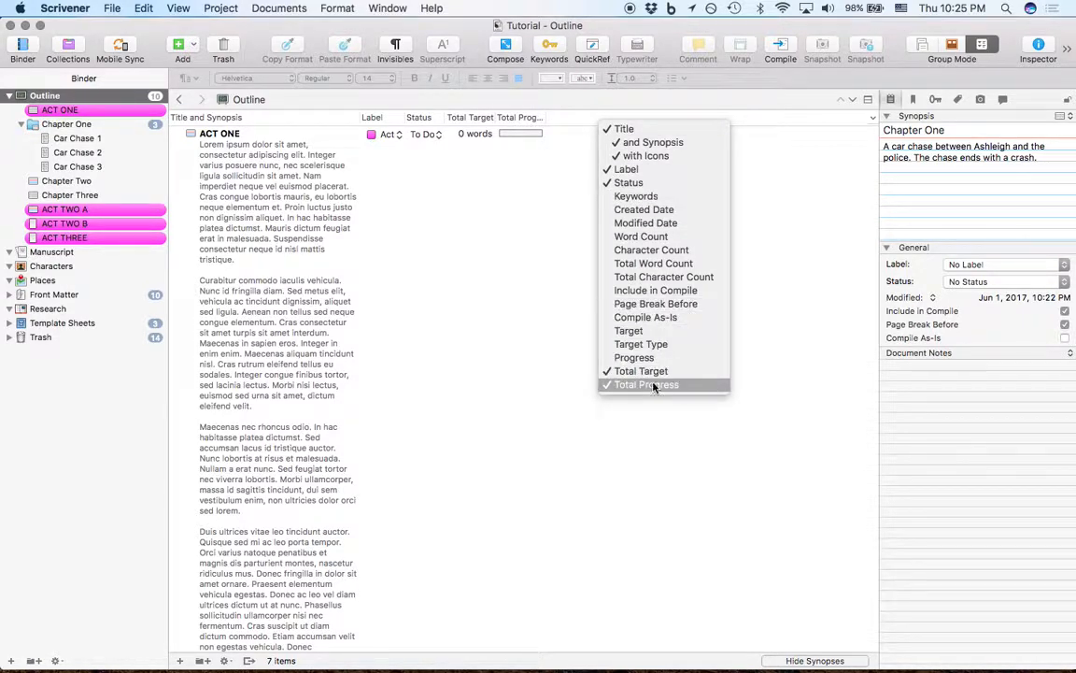
left_click(659, 270)
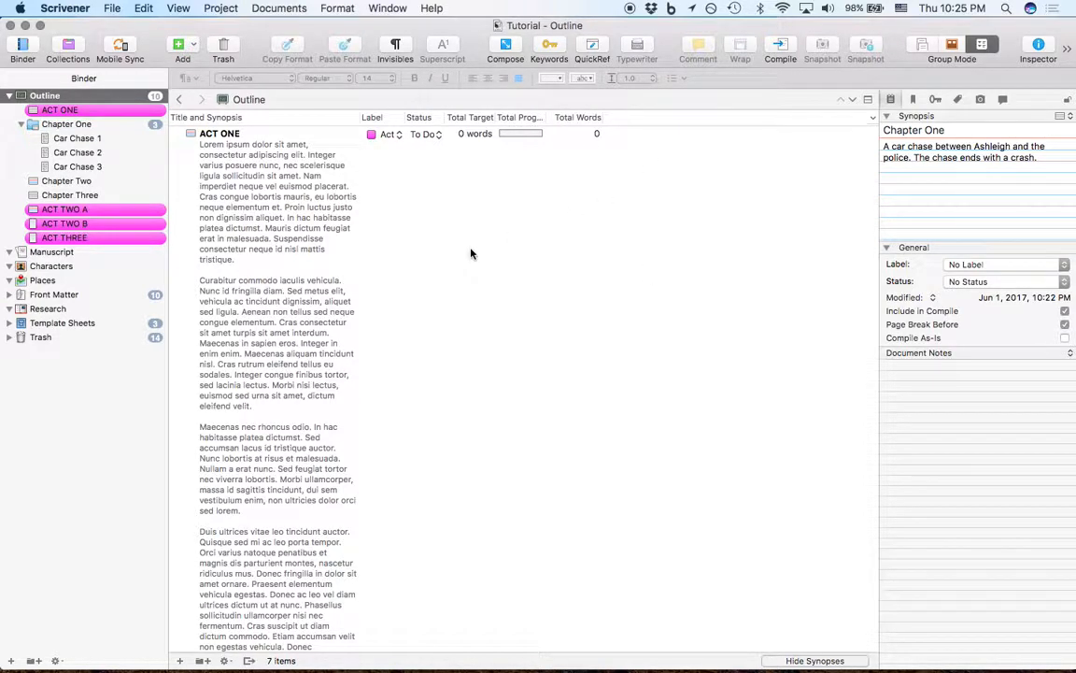
- Trim the ACT ONE synopsis in the outliner to its first paragraph by deleting all the following placeholder text and blank lines
scroll(473, 333, "down", 10)
scroll(443, 337, "down", 3)
scroll(443, 338, "up", 15)
left_click(233, 196)
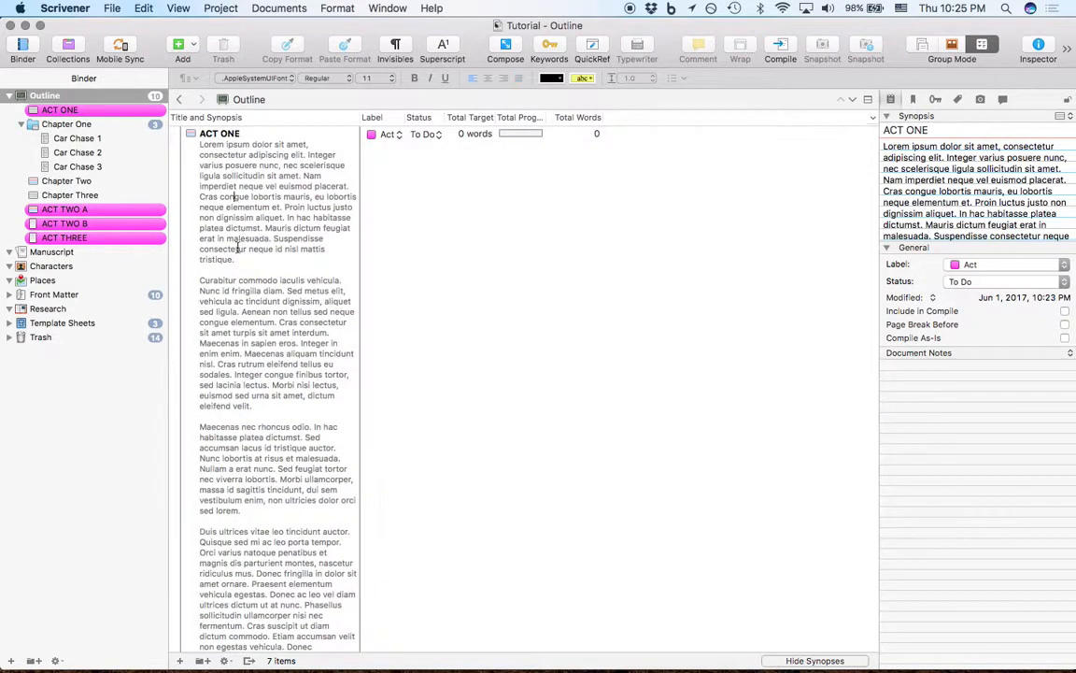
left_click_drag(182, 253, 345, 527)
scroll(346, 526, "down", 10)
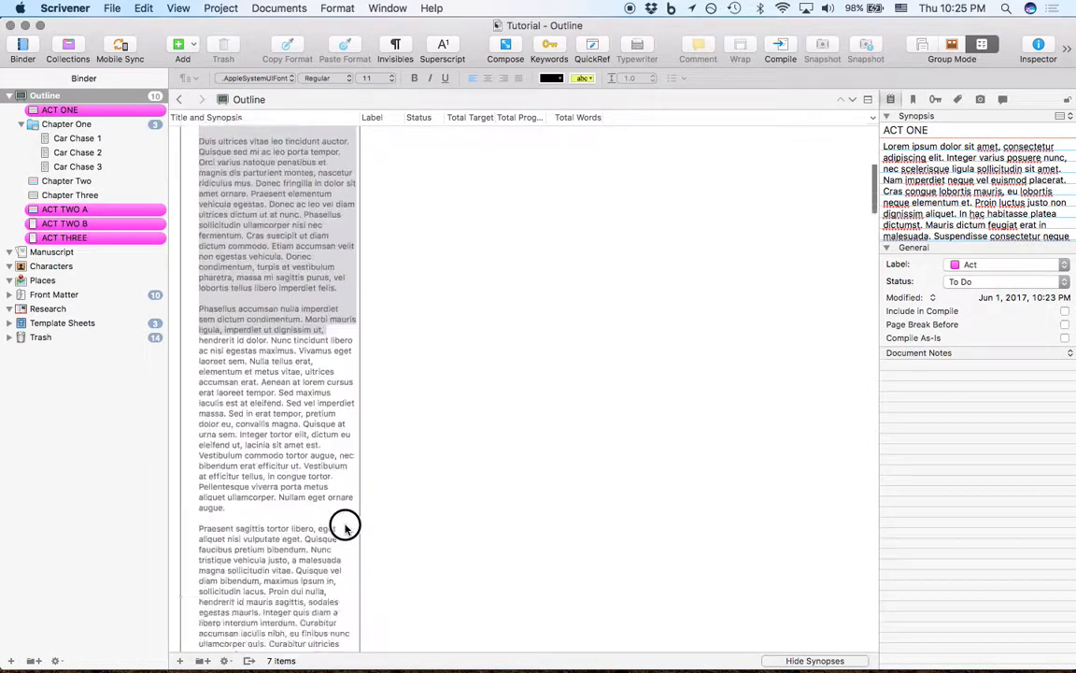
scroll(346, 526, "down", 15)
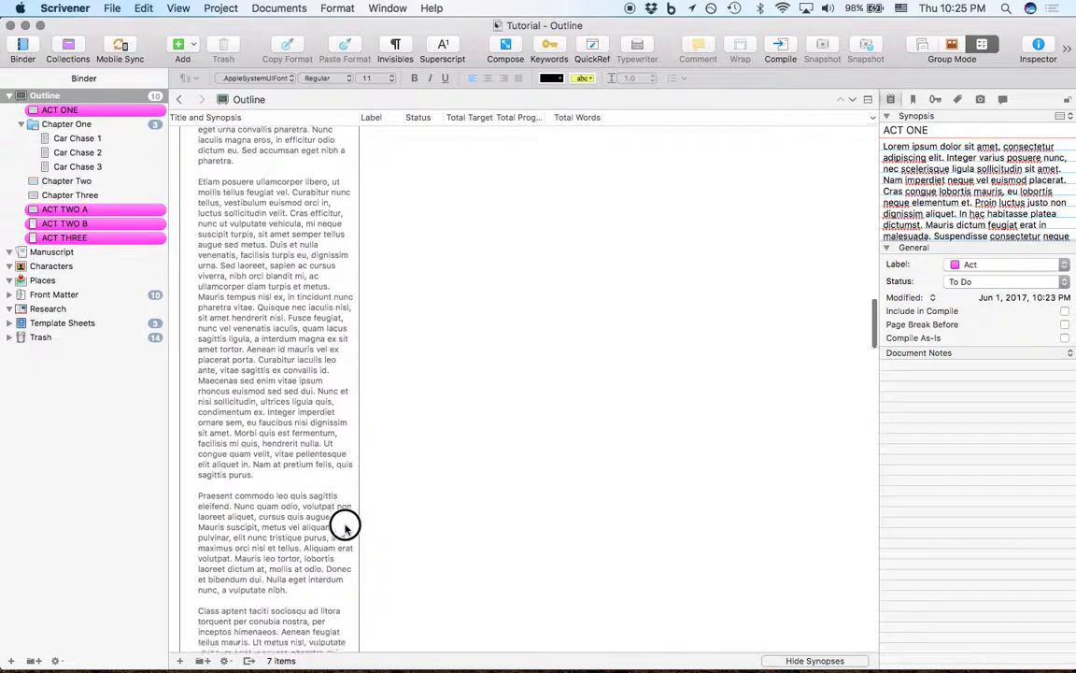
scroll(346, 526, "down", 15)
left_click_drag(344, 410, 343, 410)
key("BackSpace")
key("BackSpace")
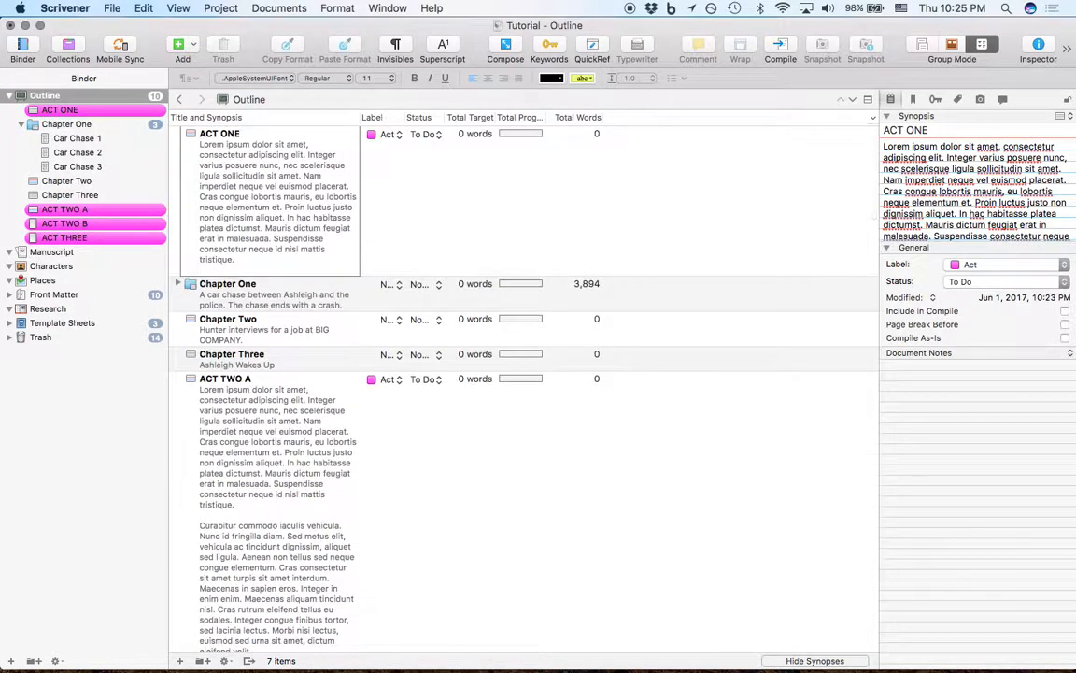
key("BackSpace")
left_click(178, 176)
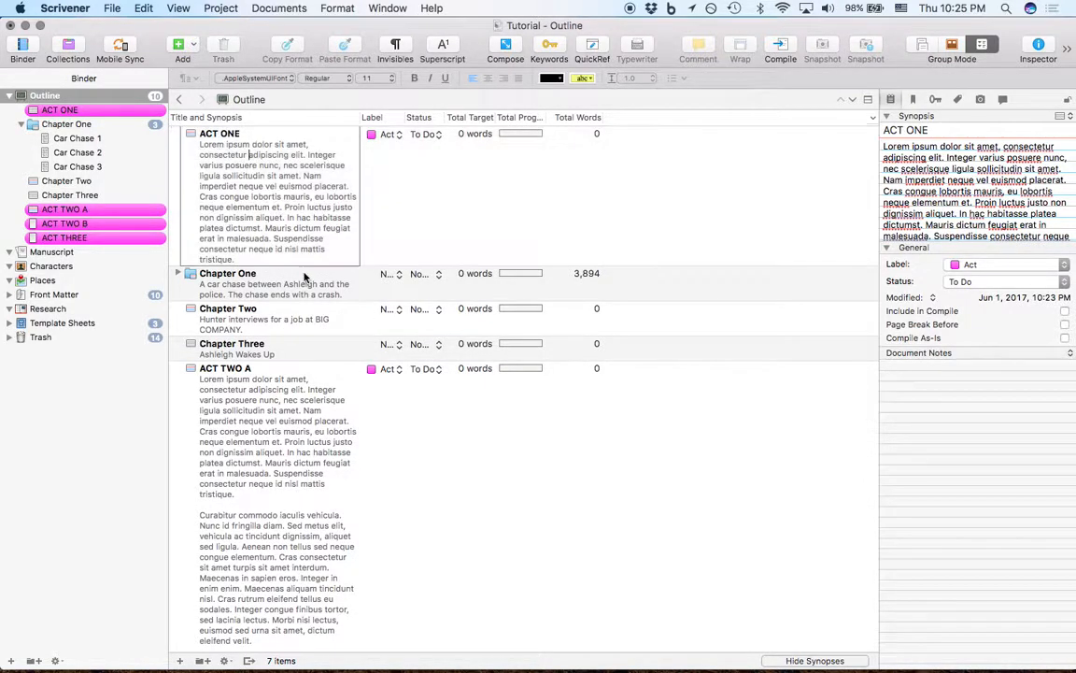
- Expand Chapter One in the outliner to list its three Car Chase scenes, and select the Chapter One row
left_click(304, 276)
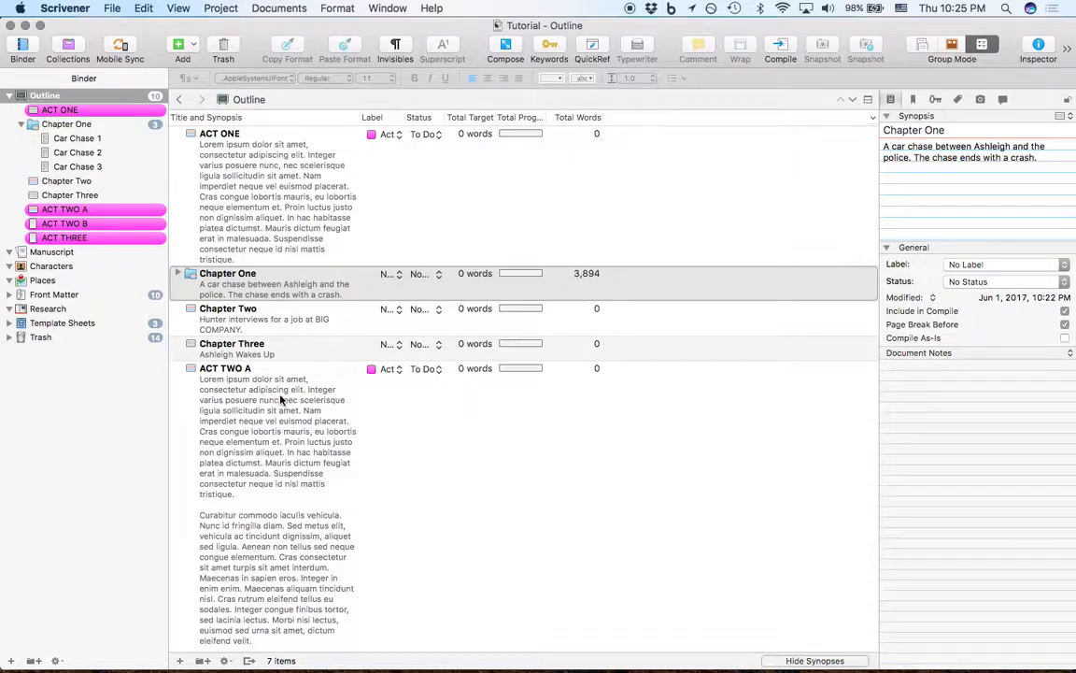
scroll(280, 399, "down", 5)
scroll(281, 399, "up", 3)
left_click(319, 261)
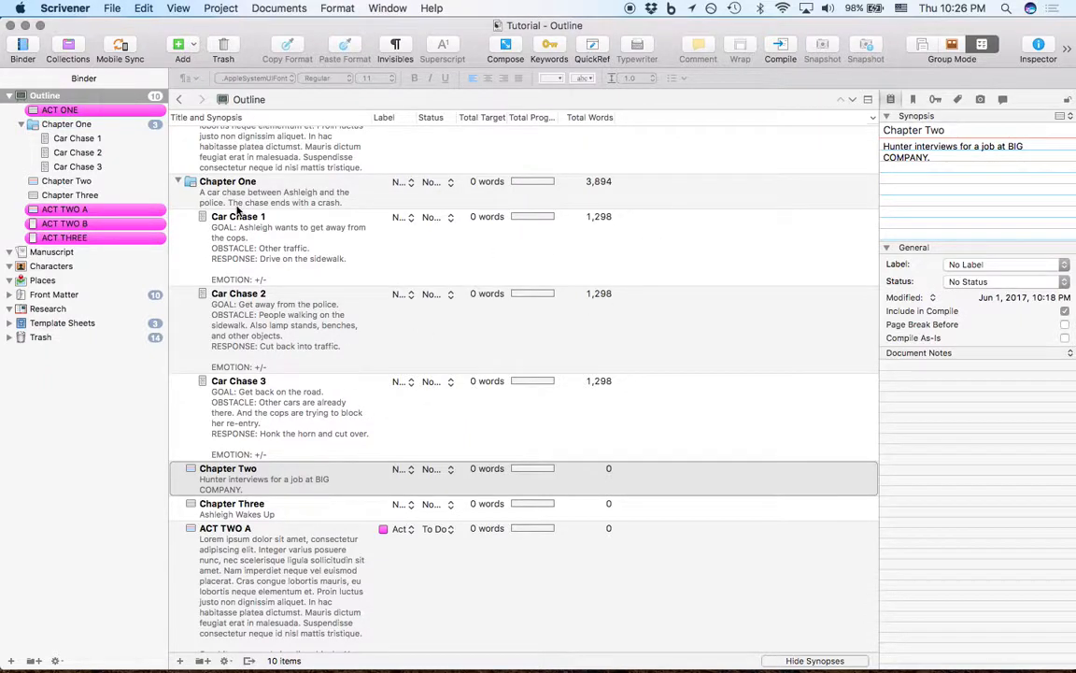
left_click(228, 179)
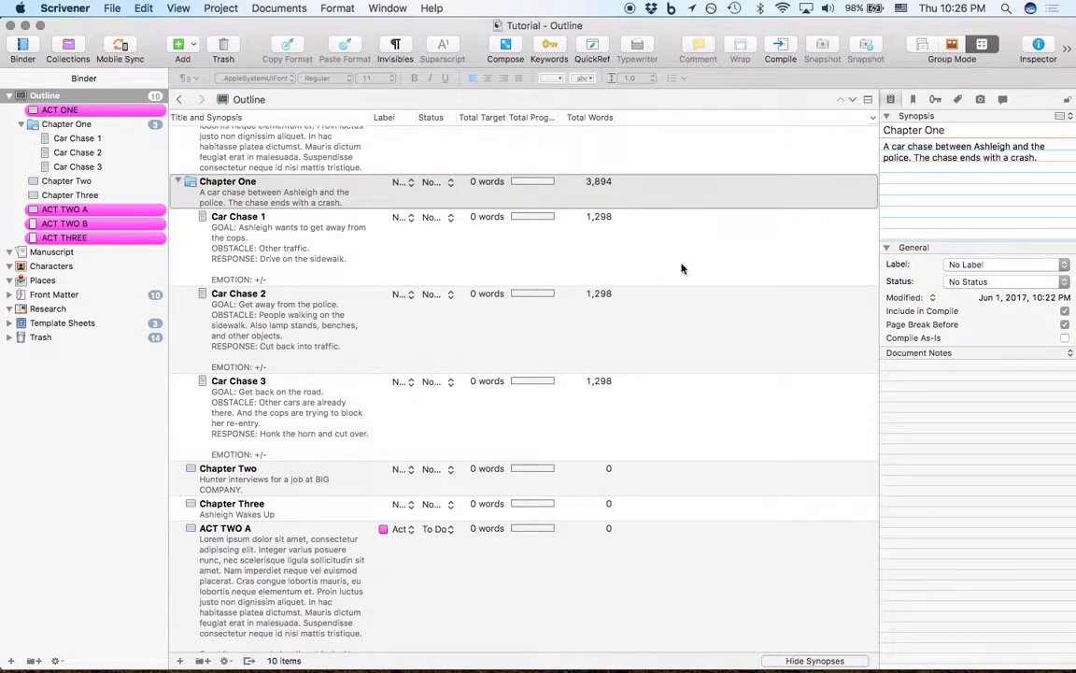
- Examine the synopses, labels, statuses and word counts of the acts, chapters and scenes in the outliner
scroll(661, 292, "down", 10)
scroll(661, 293, "up", 15)
scroll(488, 369, "down", 15)
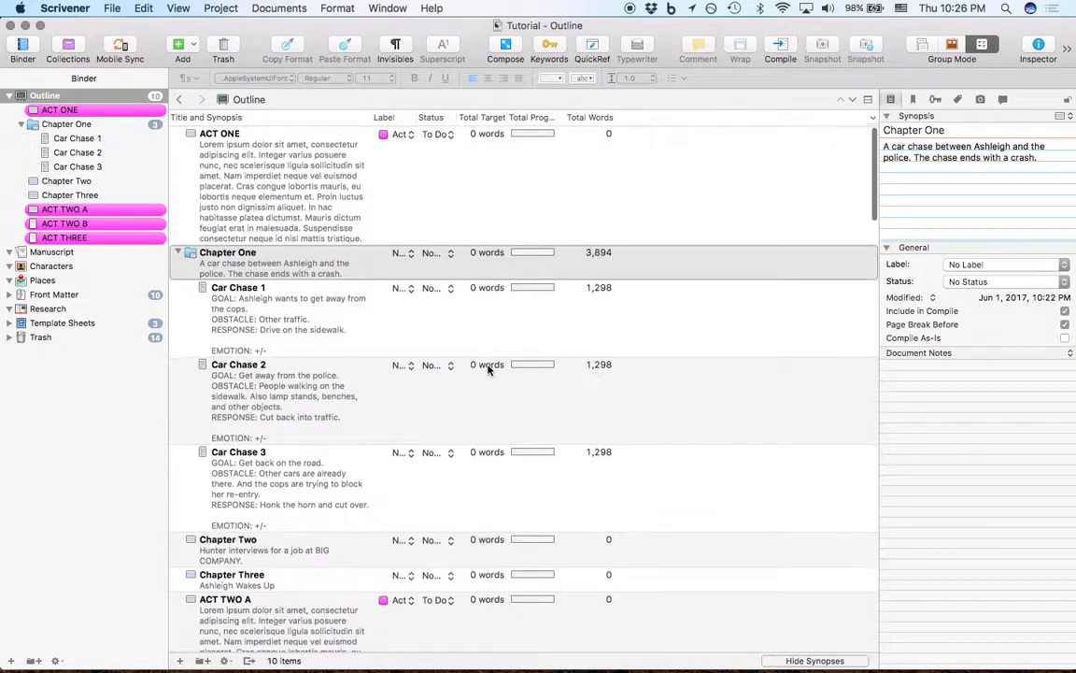
scroll(488, 369, "up", 15)
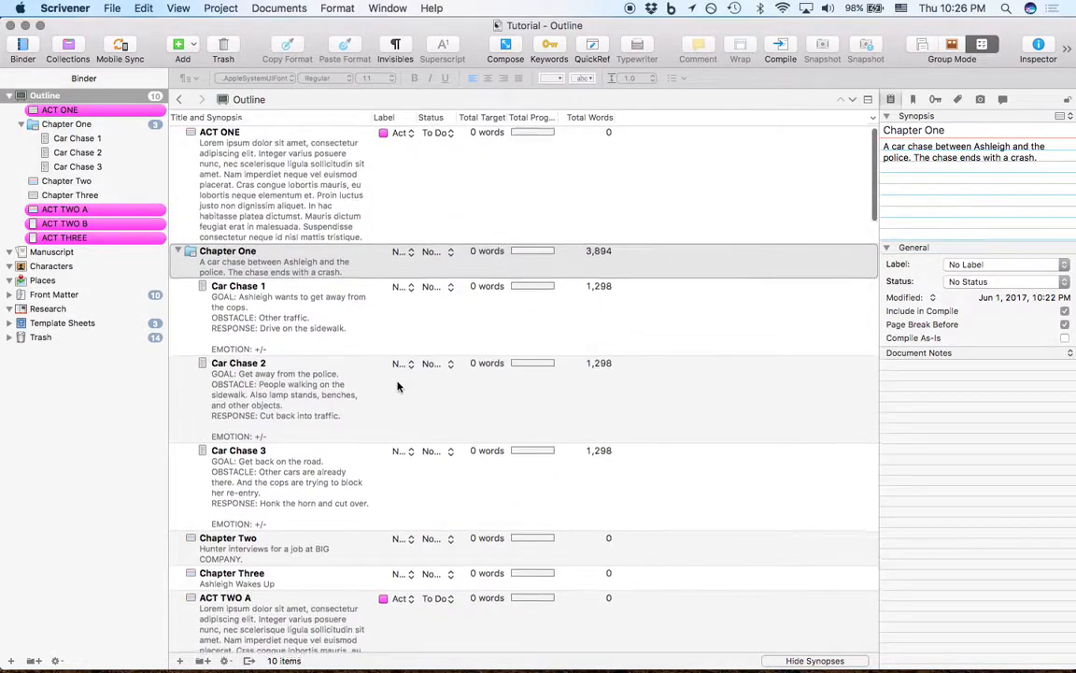
scroll(397, 379, "down", 3)
scroll(363, 465, "up", 3)
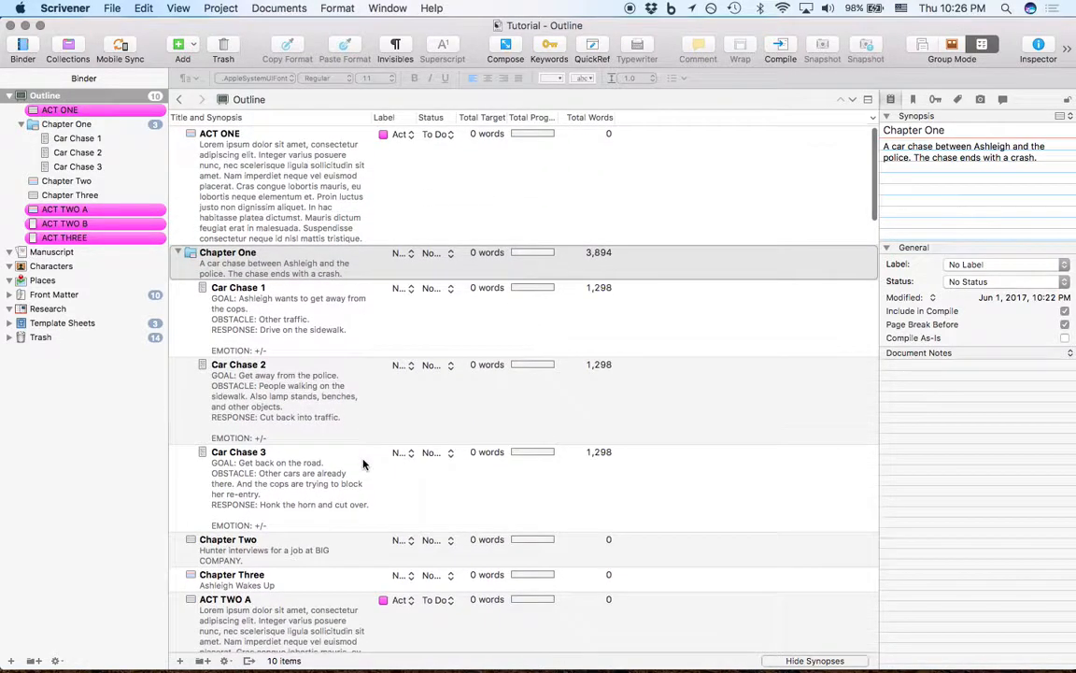
scroll(363, 464, "down", 10)
scroll(363, 464, "down", 3)
scroll(363, 465, "up", 12)
scroll(384, 401, "up", 3)
- Return the Outline to the corkboard, open Chapter One from its card, and read its scenes as one composite text
key("super+2")
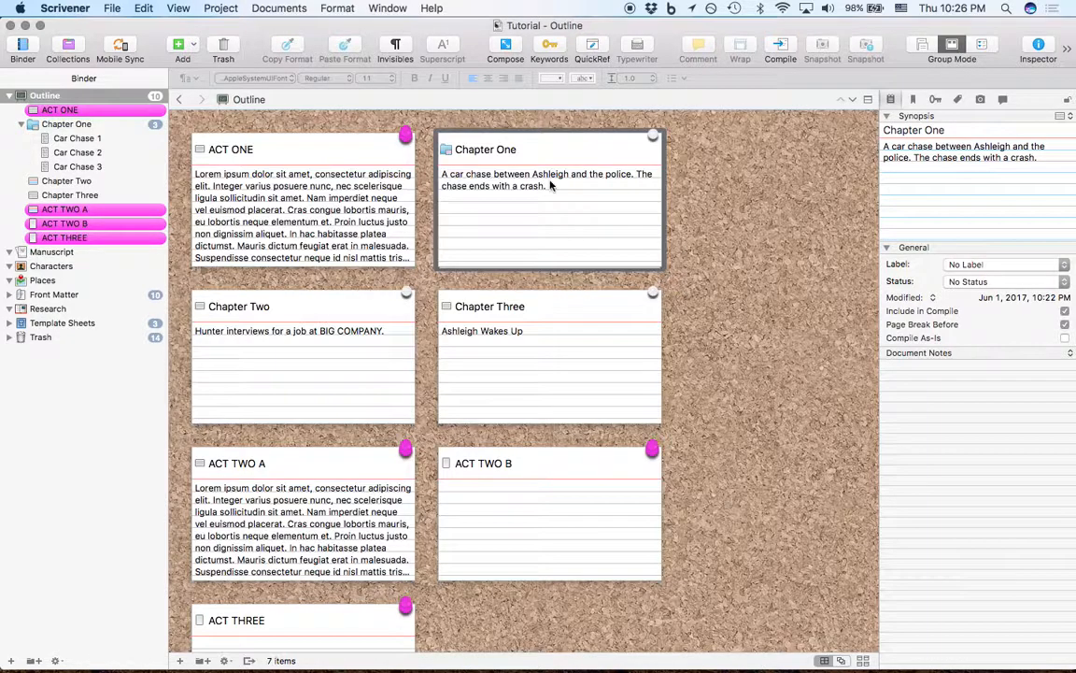
double_click(448, 152)
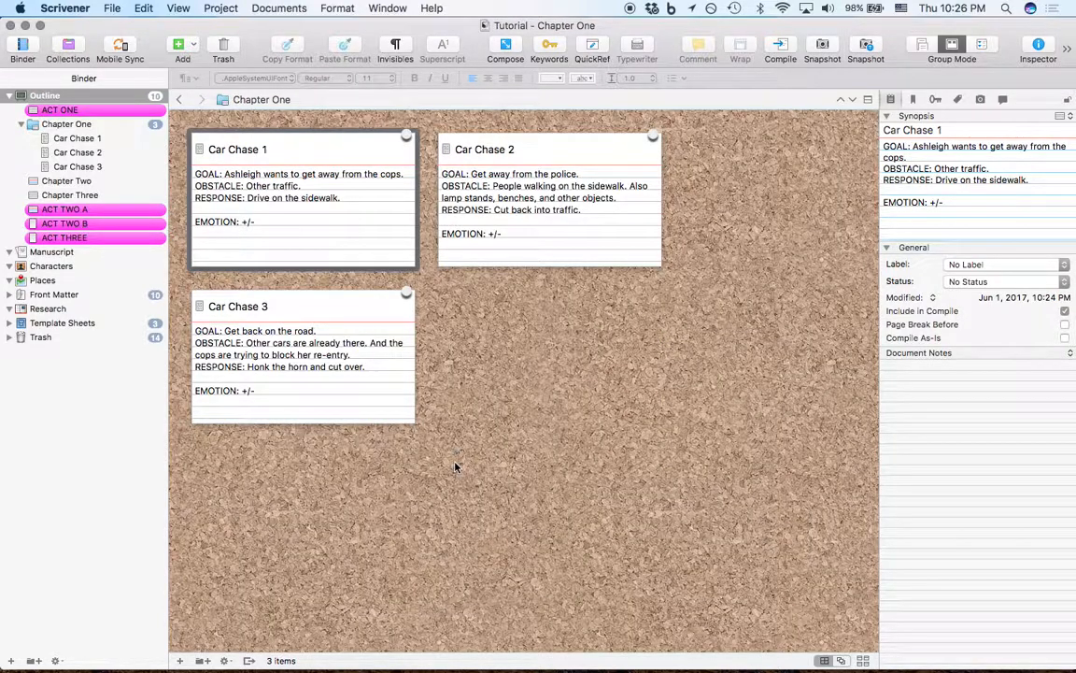
left_click(922, 45)
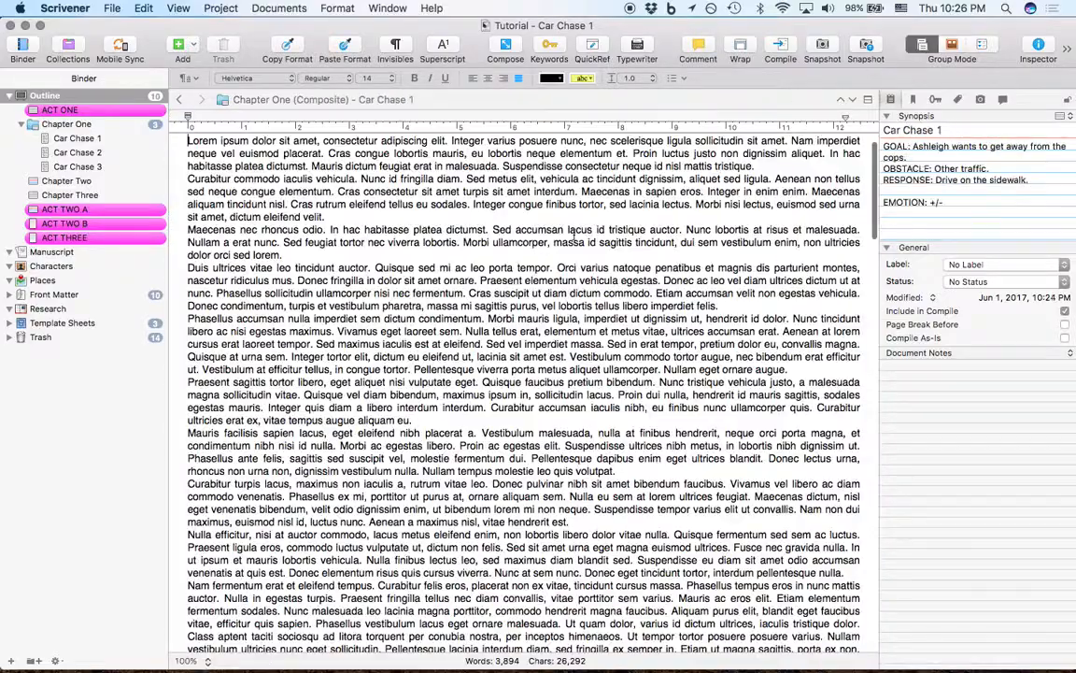
scroll(521, 277, "up", 3)
scroll(520, 276, "down", 10)
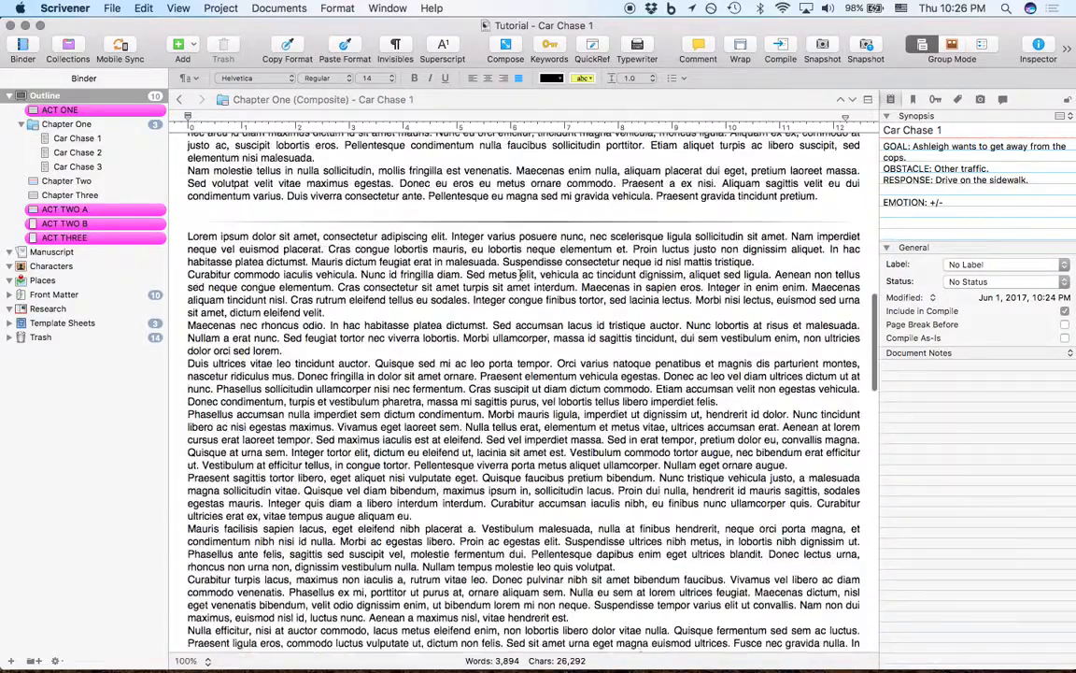
- Compare Chapter One's three scenes as one composite text and as separate cards on the corkboard
scroll(492, 253, "down", 10)
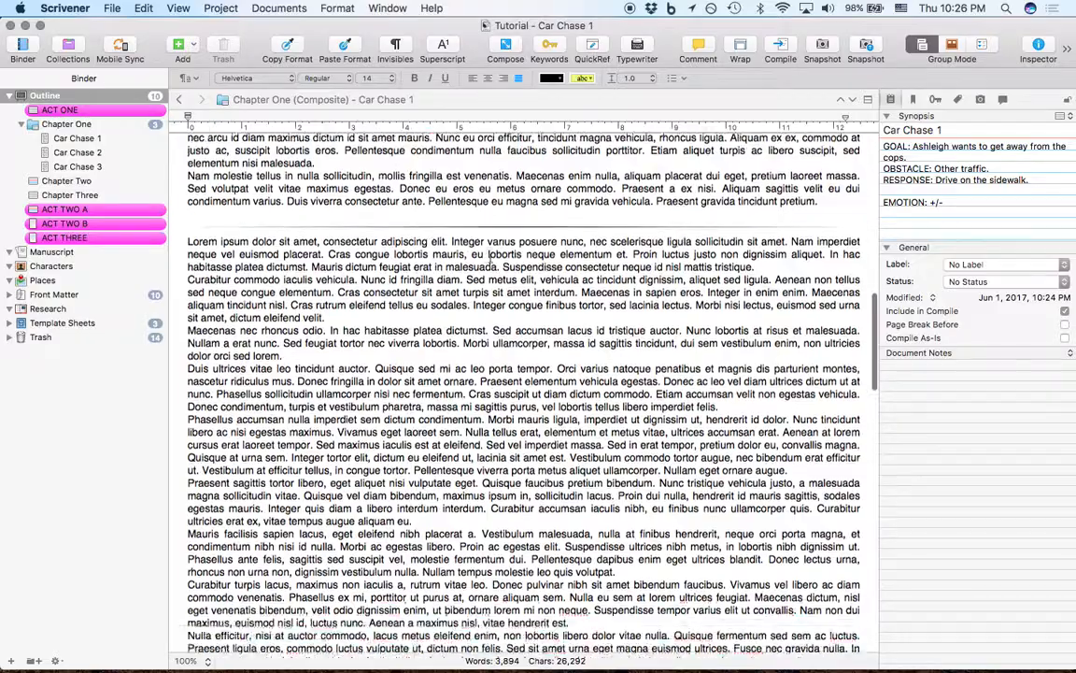
scroll(449, 351, "up", 20)
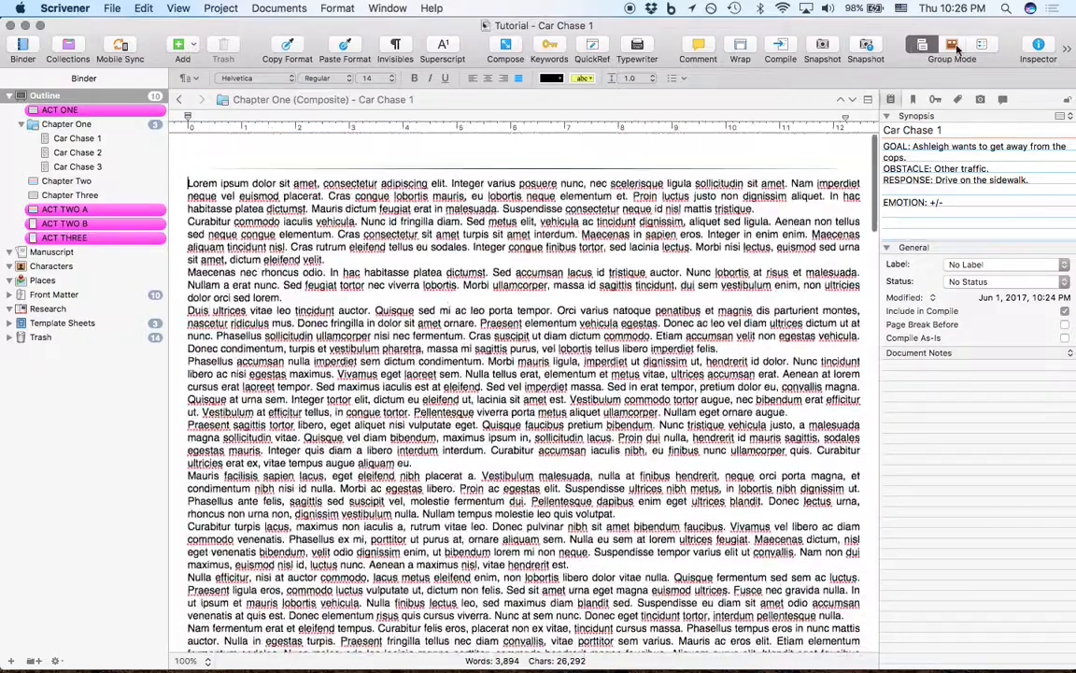
left_click(953, 45)
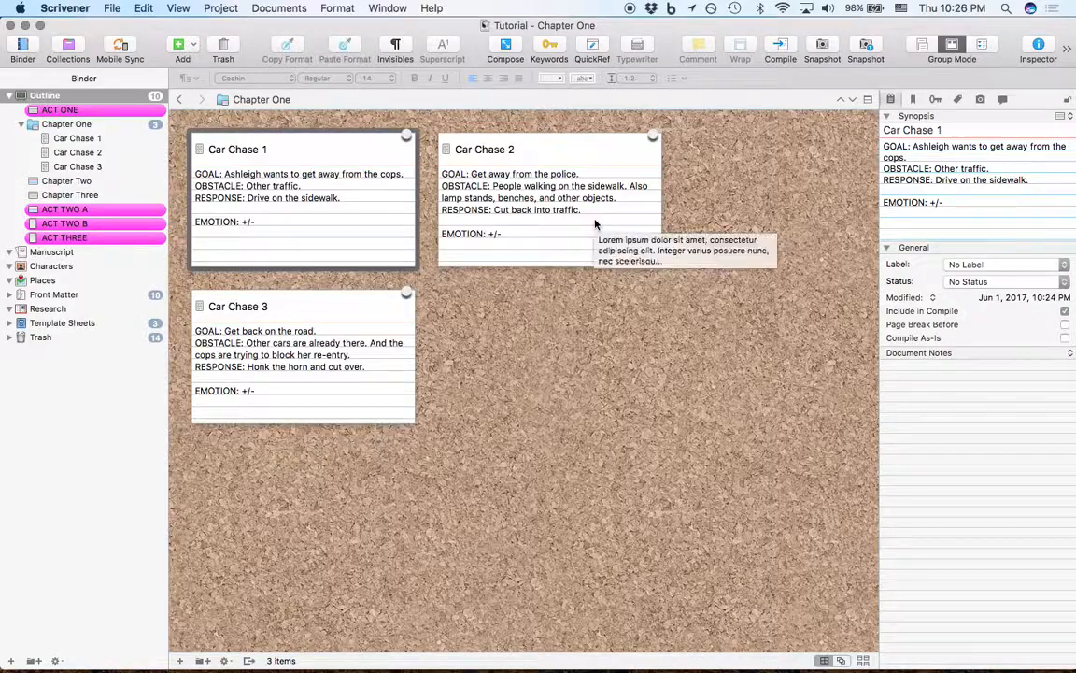
key("super+1")
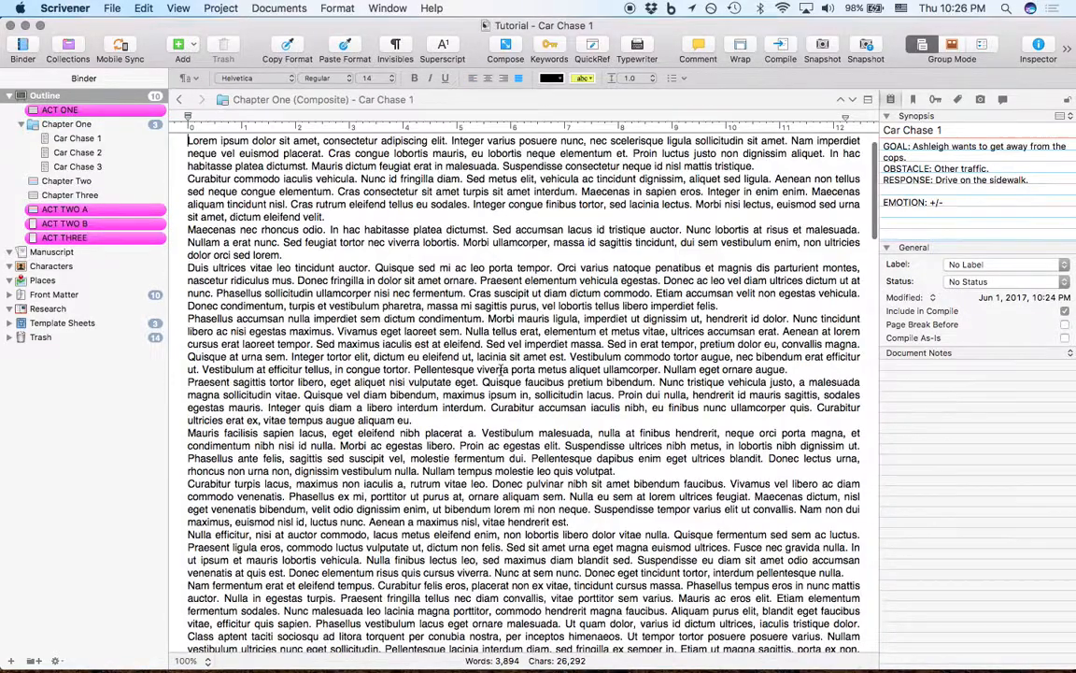
scroll(513, 313, "down", 15)
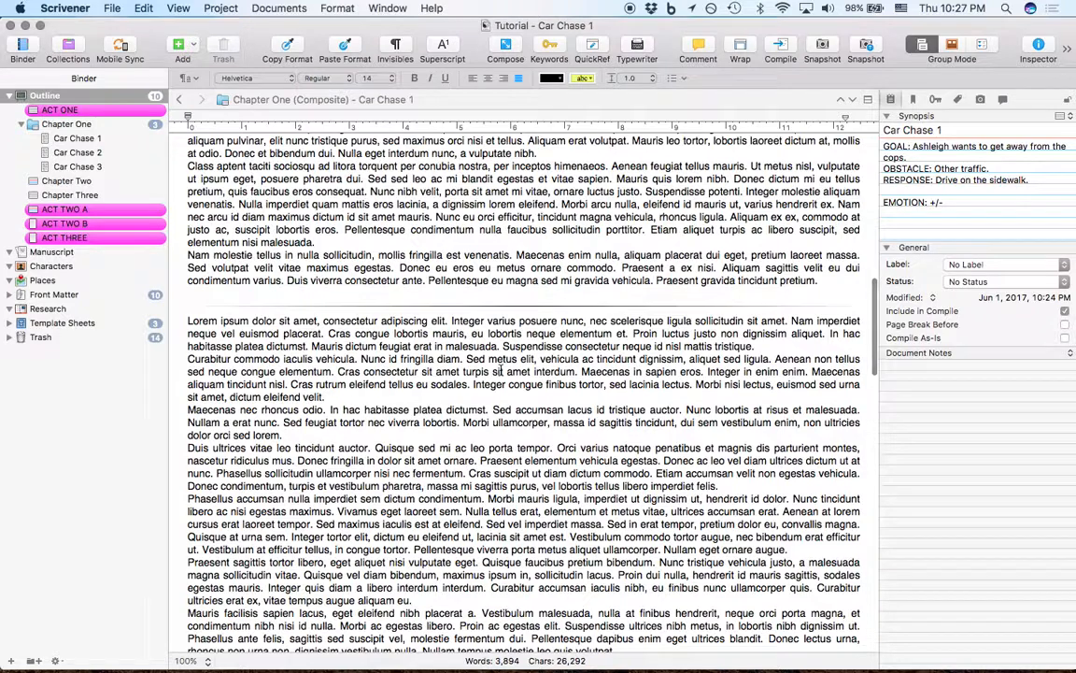
scroll(501, 370, "down", 5)
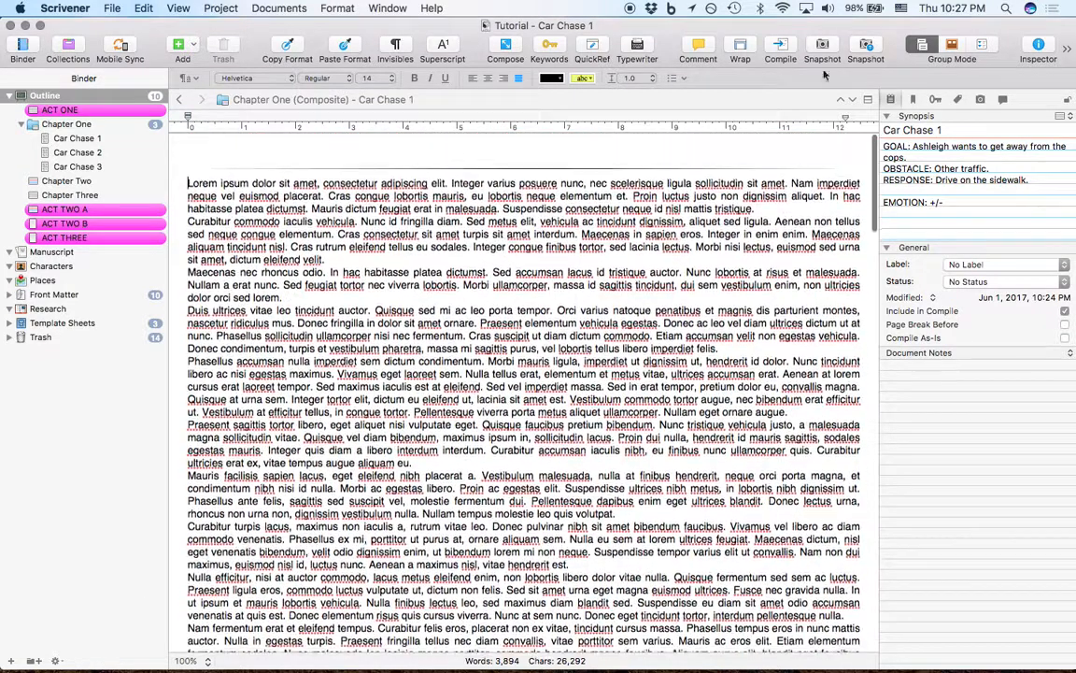
left_click(955, 46)
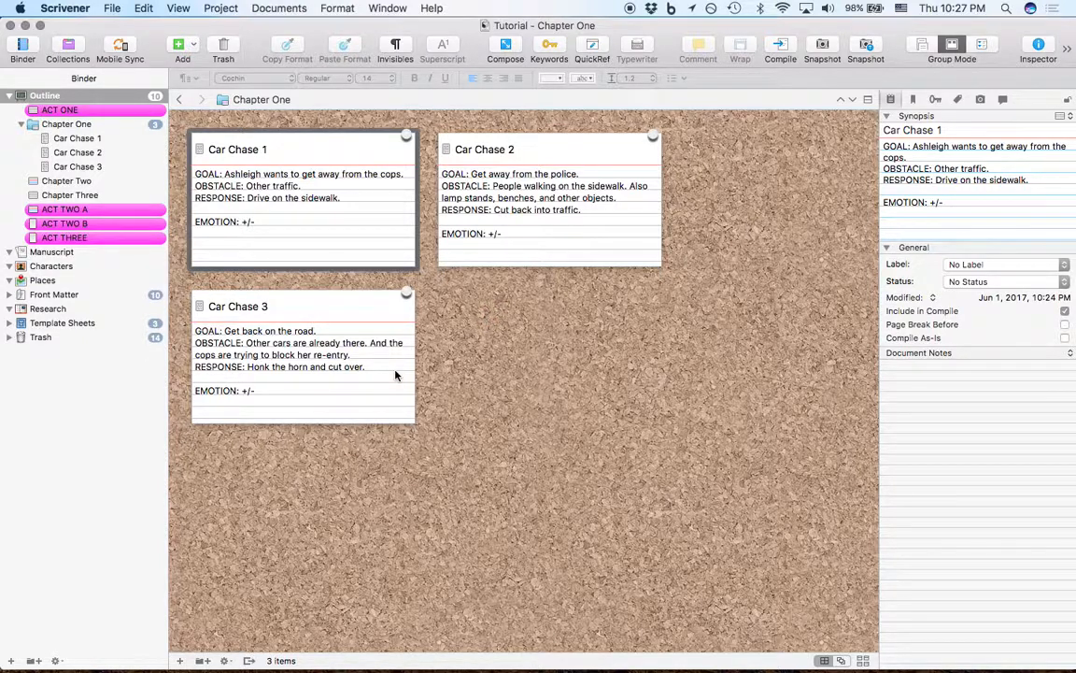
left_click(173, 132)
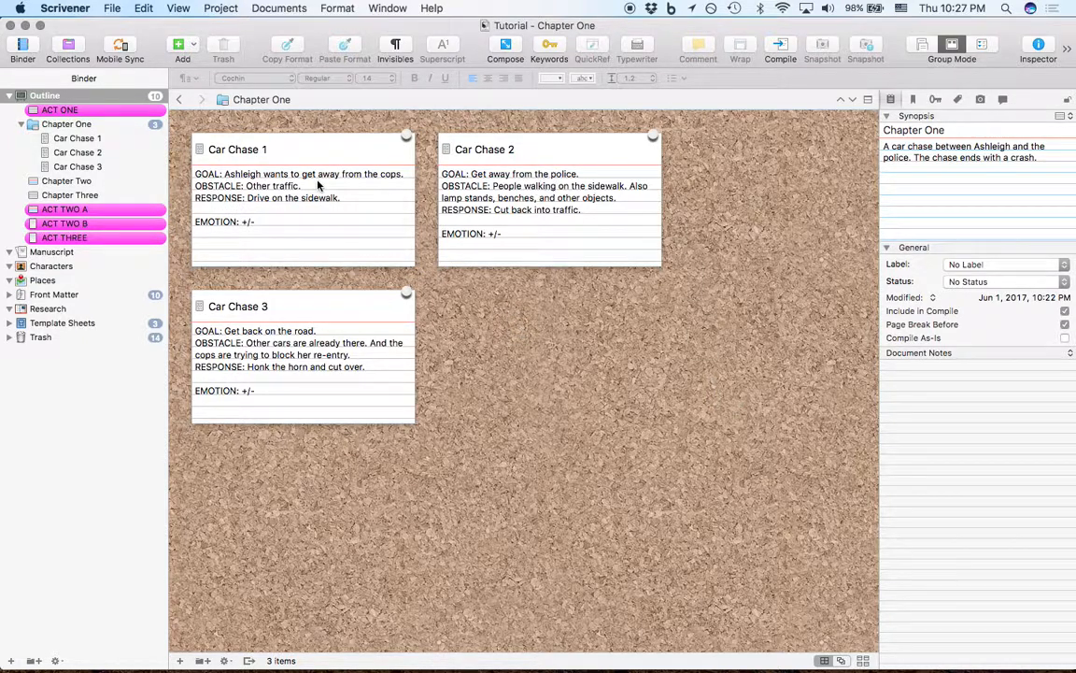
- Merge the Car Chase 1, Car Chase 2 and Car Chase 3 scenes of Chapter One into a single document
left_click(79, 138)
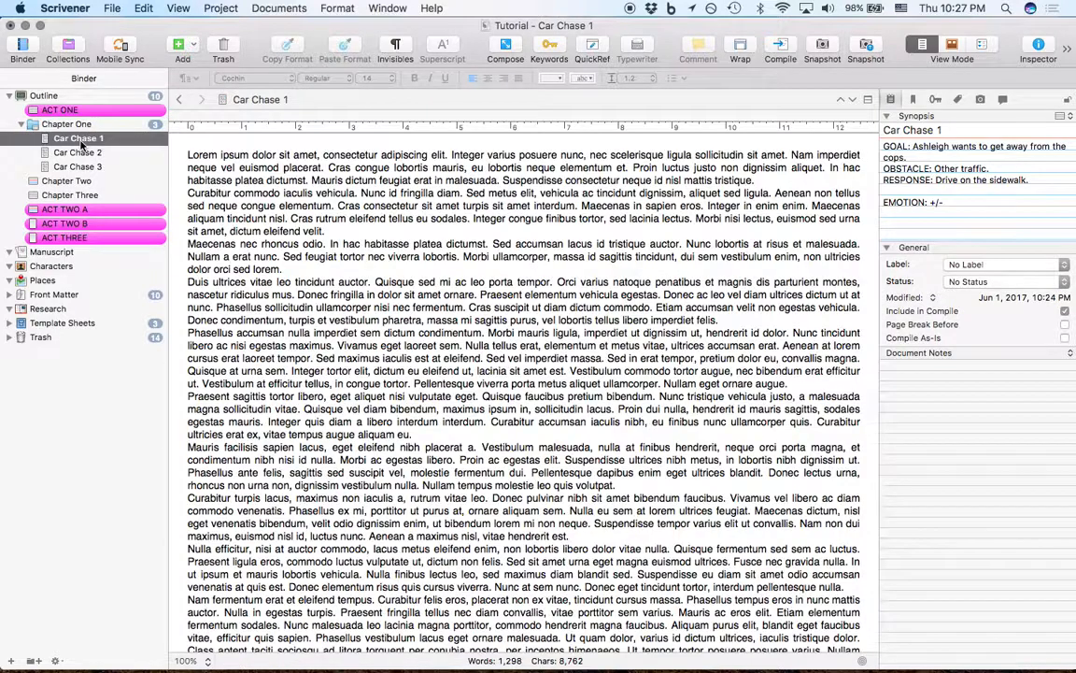
left_click(86, 166, "shift")
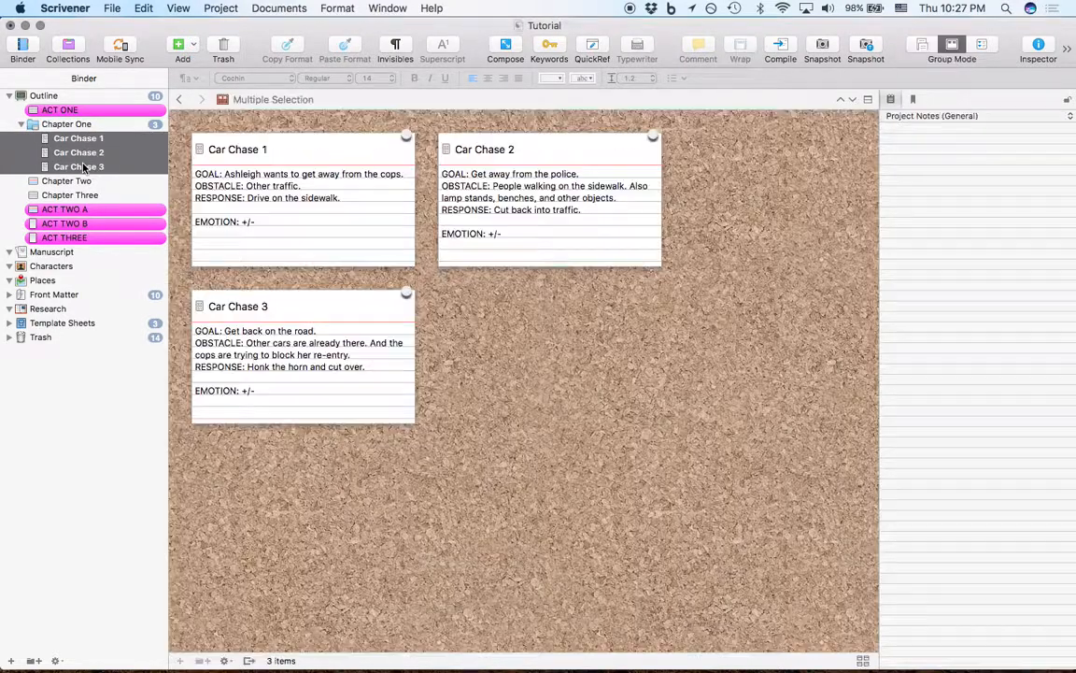
left_click(269, 7)
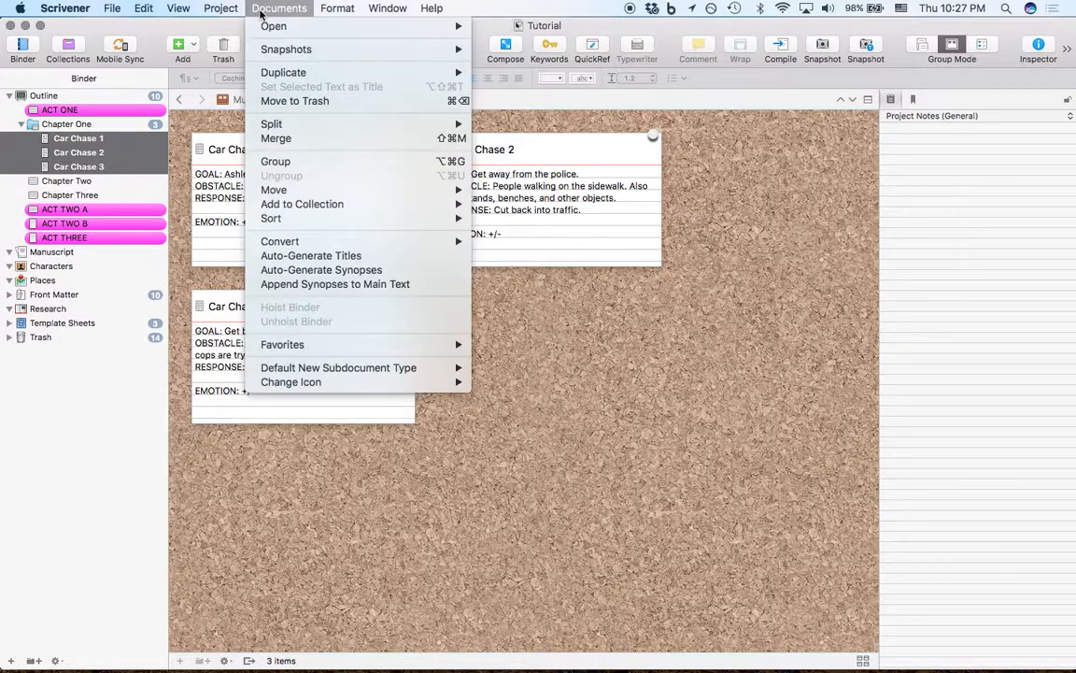
mouse_move(227, 6)
mouse_move(346, 8)
mouse_move(295, 5)
left_click(320, 137)
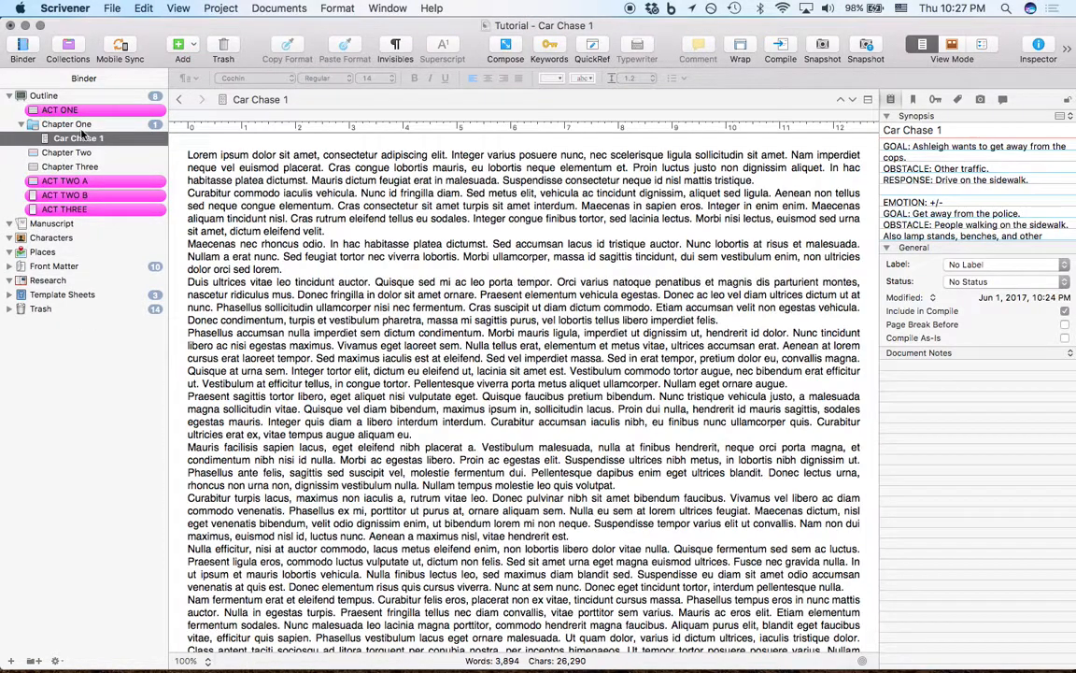
- Read through Chapter One's merged scene in composite view and return the chapter to the corkboard
left_click(75, 124)
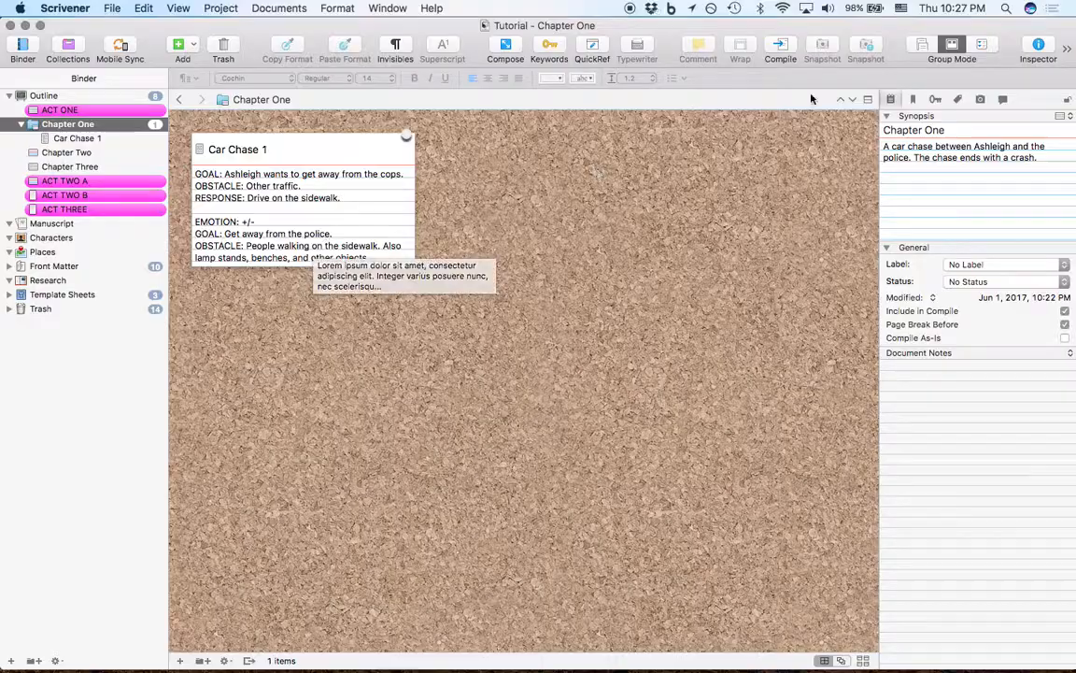
left_click(922, 44)
scroll(457, 272, "down", 15)
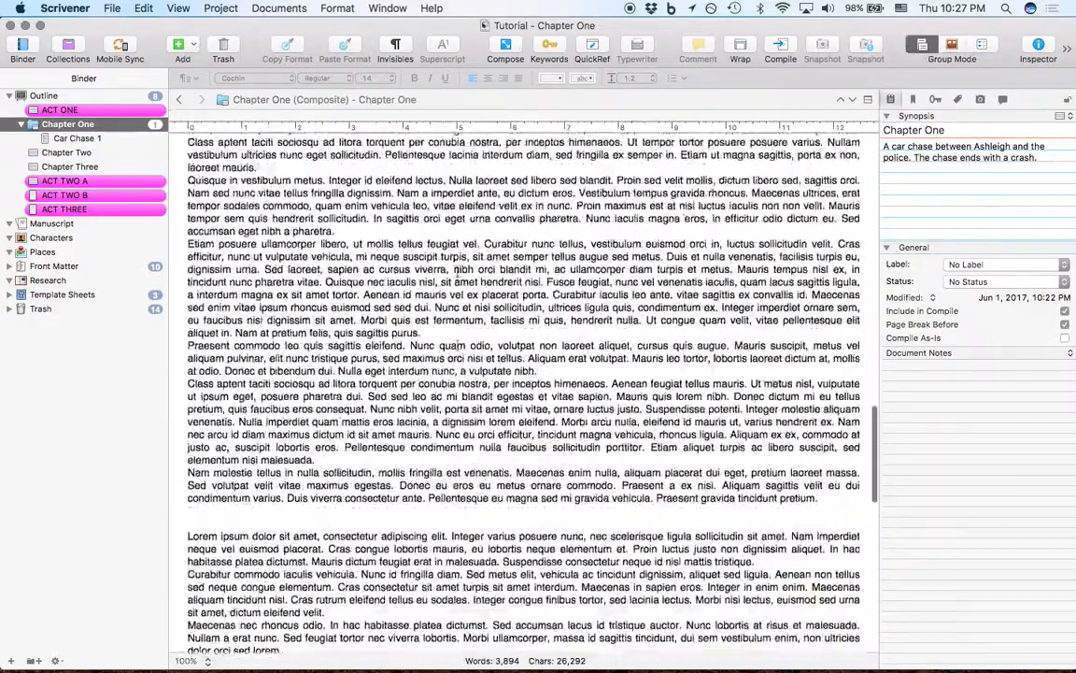
scroll(458, 272, "down", 6)
left_click(433, 270)
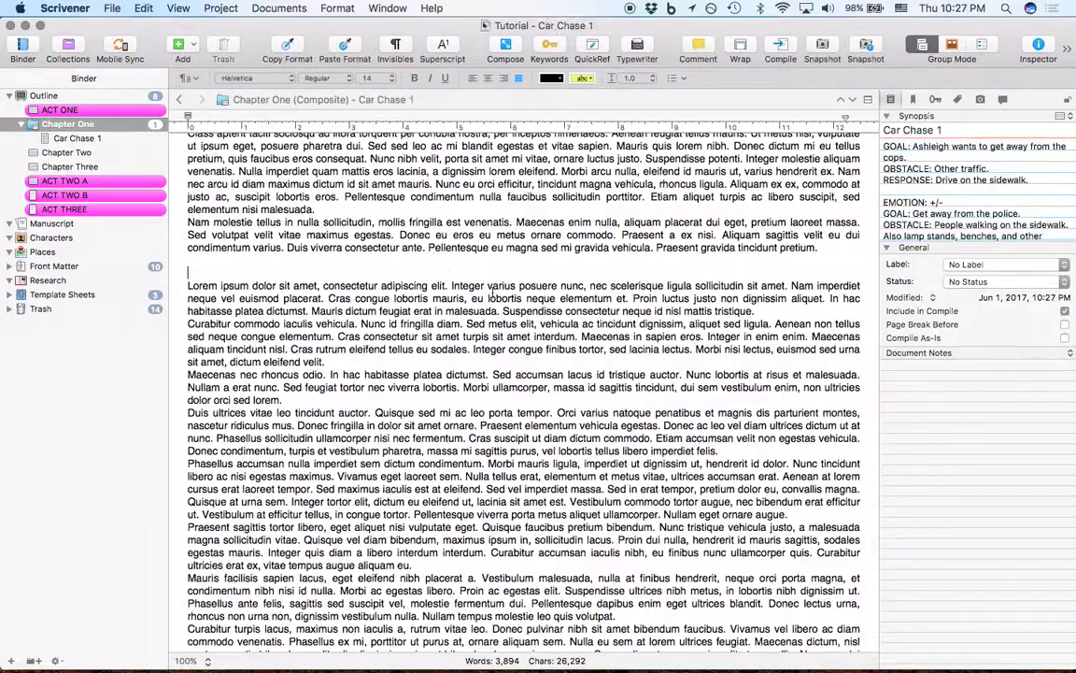
scroll(486, 327, "up", 20)
scroll(453, 334, "down", 10)
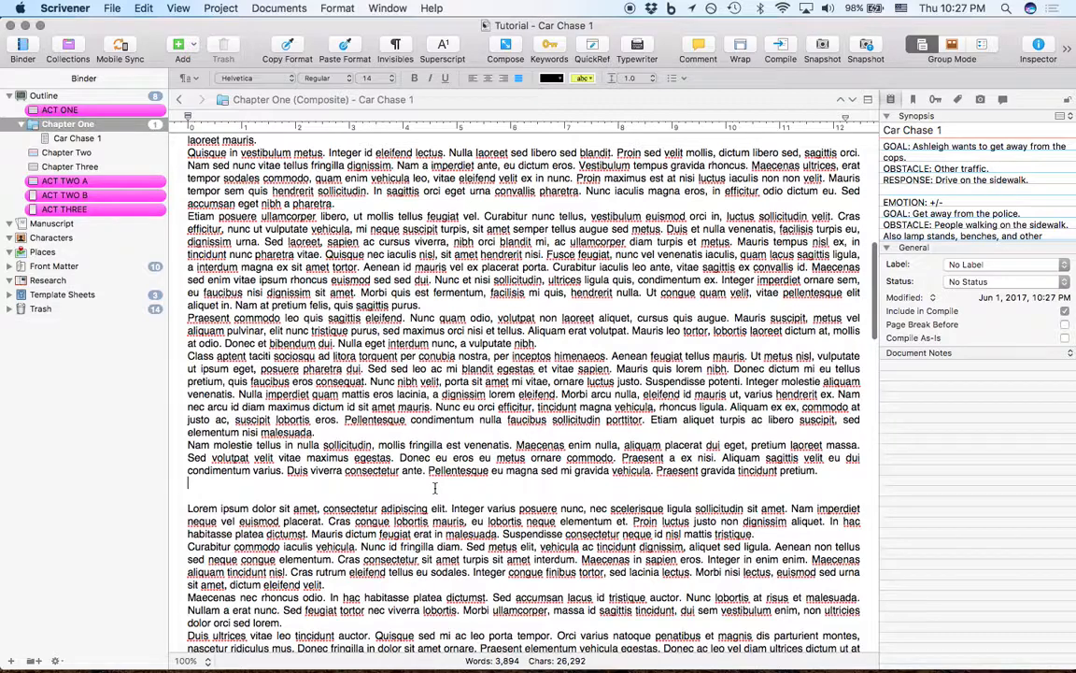
scroll(434, 486, "up", 5)
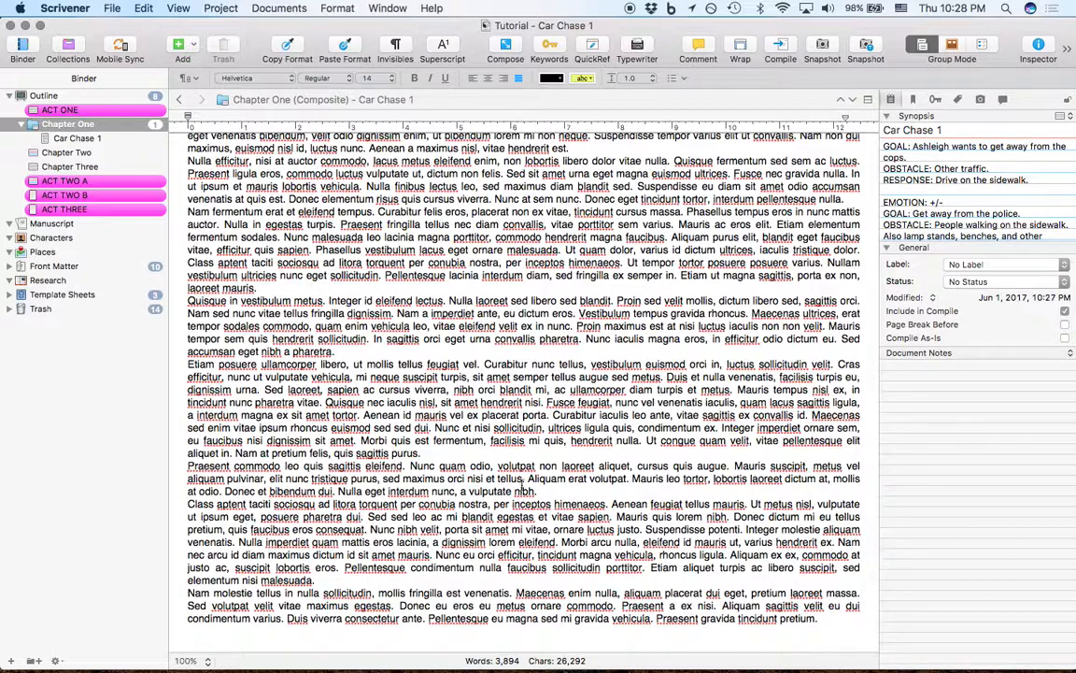
scroll(540, 495, "up", 20)
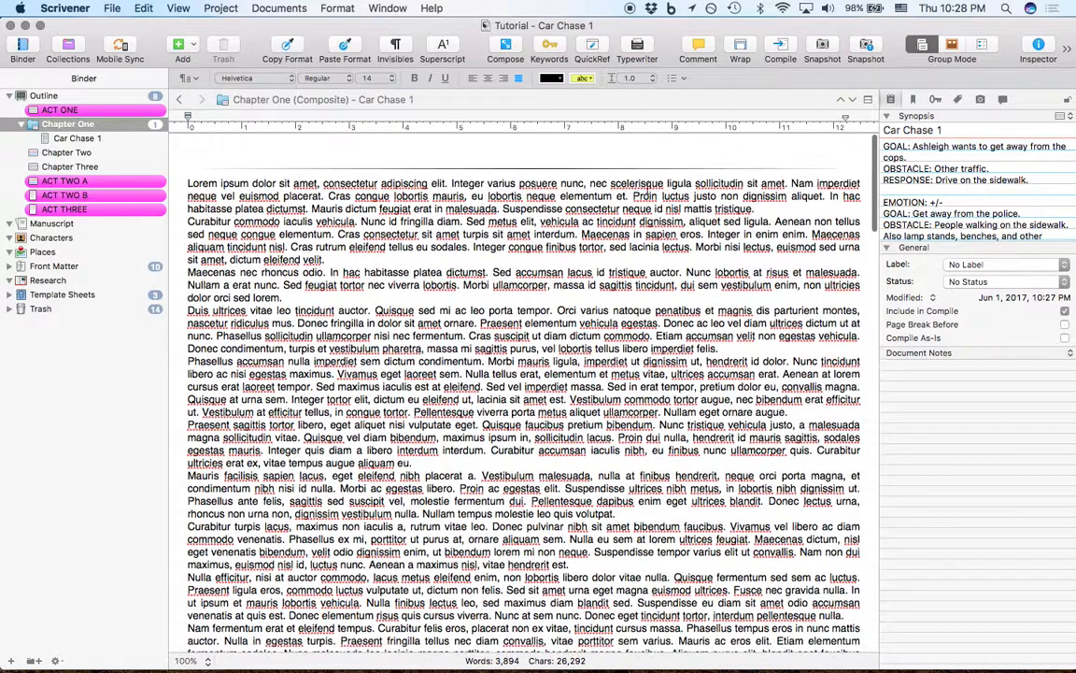
left_click(954, 46)
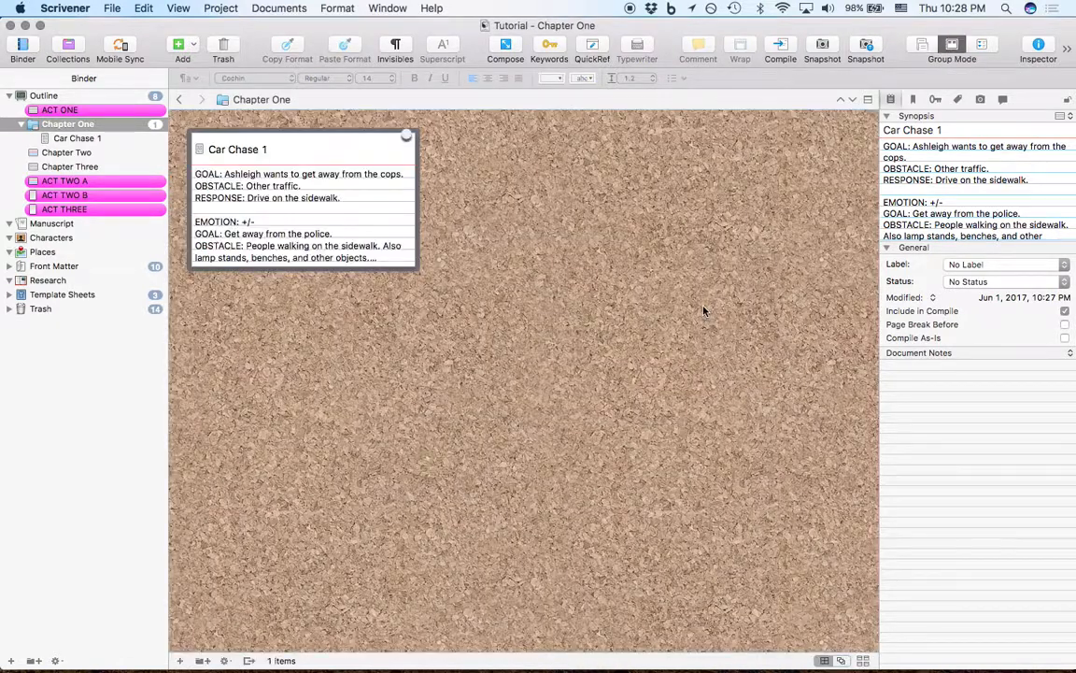
left_click(142, 8)
left_click(146, 8)
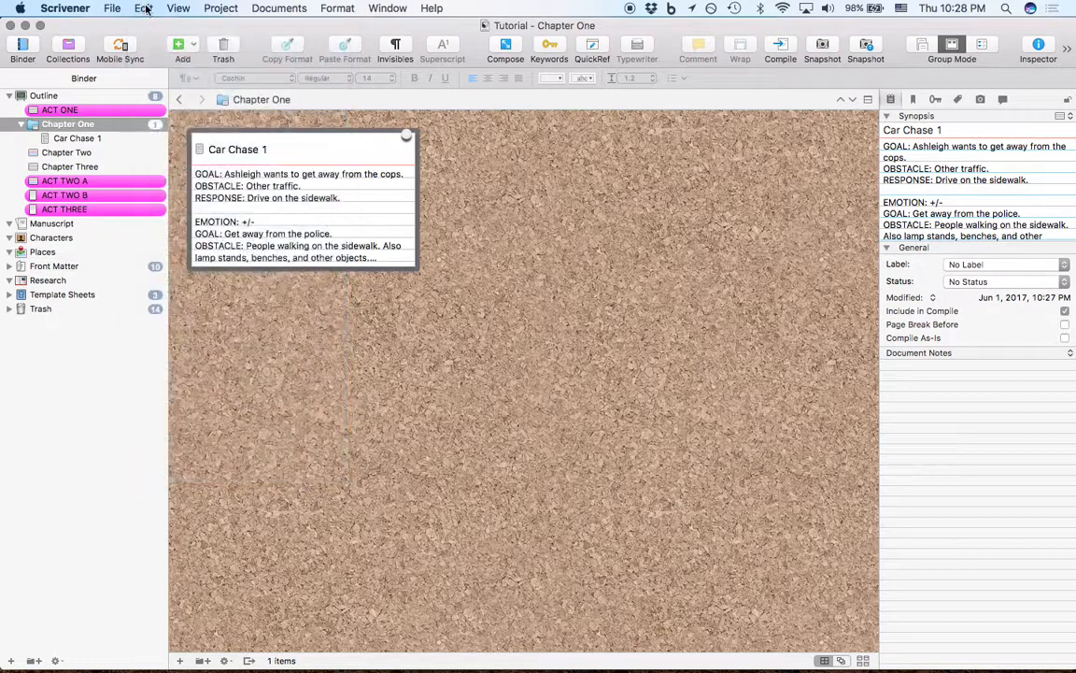
left_click(446, 245)
left_click(371, 243)
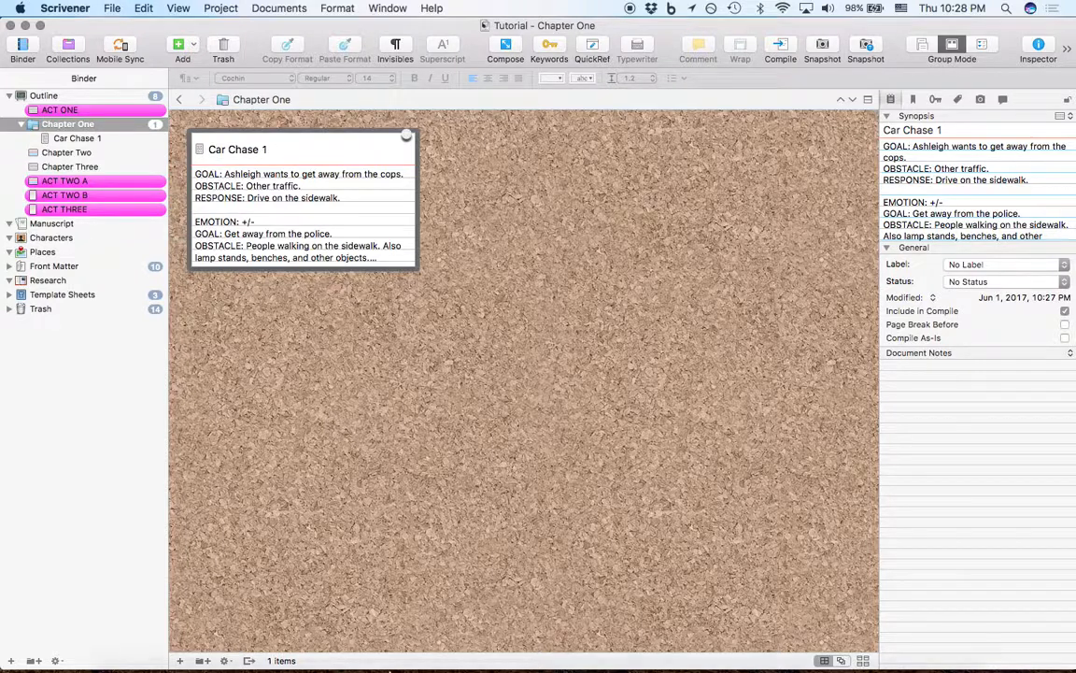
- Switch to the Happy Nation manuscript window and move it aside so the Tutorial project's corkboard stays partly in view
left_click(385, 5)
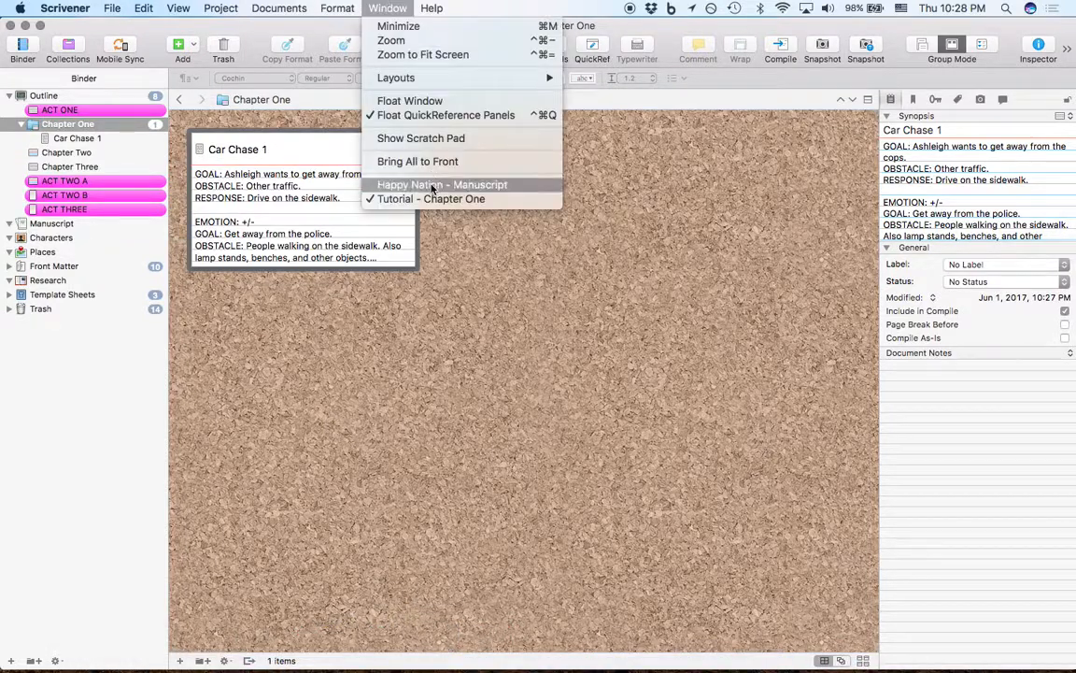
left_click(391, 178)
left_click_drag(362, 21, 716, 21)
left_click(711, 8)
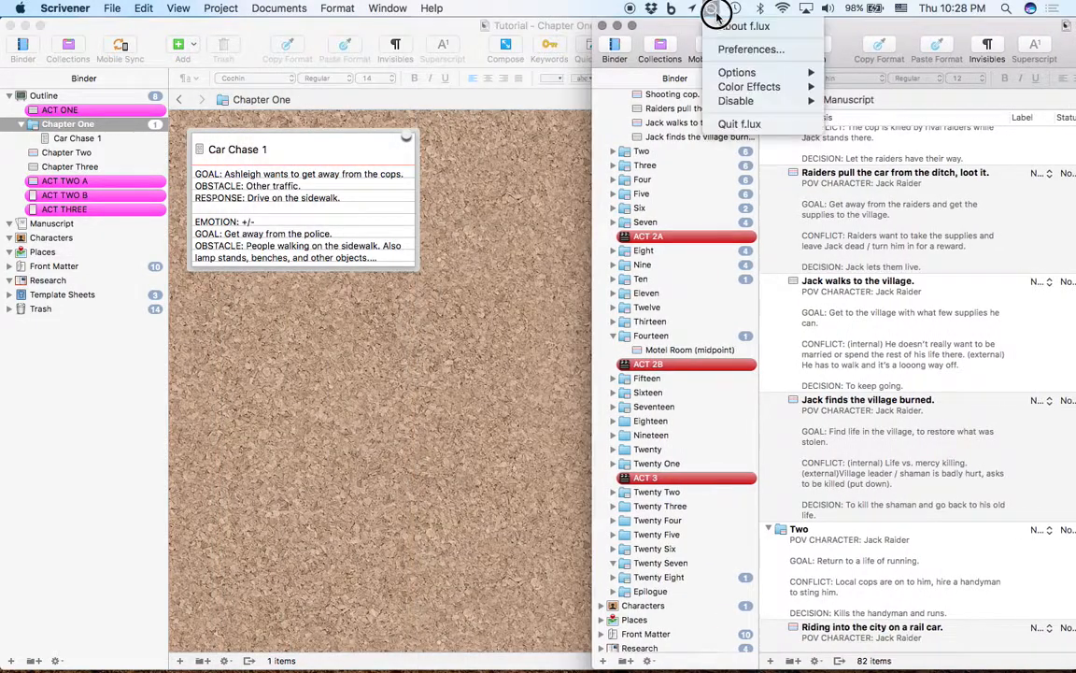
left_click(623, 25)
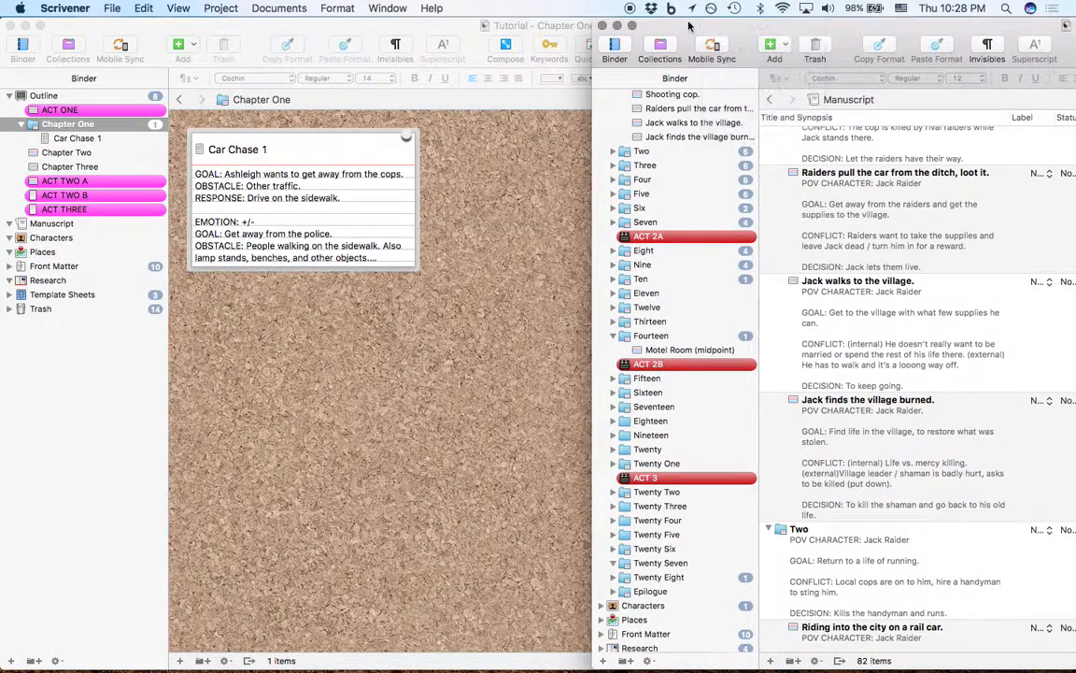
- Examine the act and chapter structure in the Happy Nation binder, expanding chapters Two and Three to list their scenes
scroll(694, 246, "up", 5)
scroll(695, 246, "down", 5)
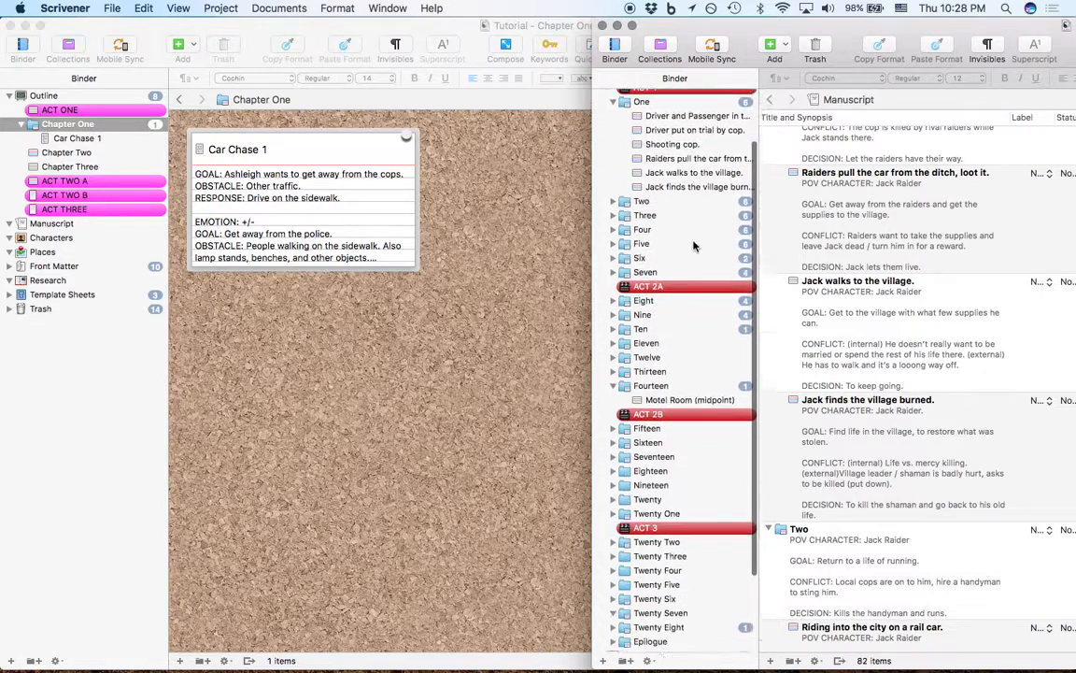
scroll(694, 245, "up", 5)
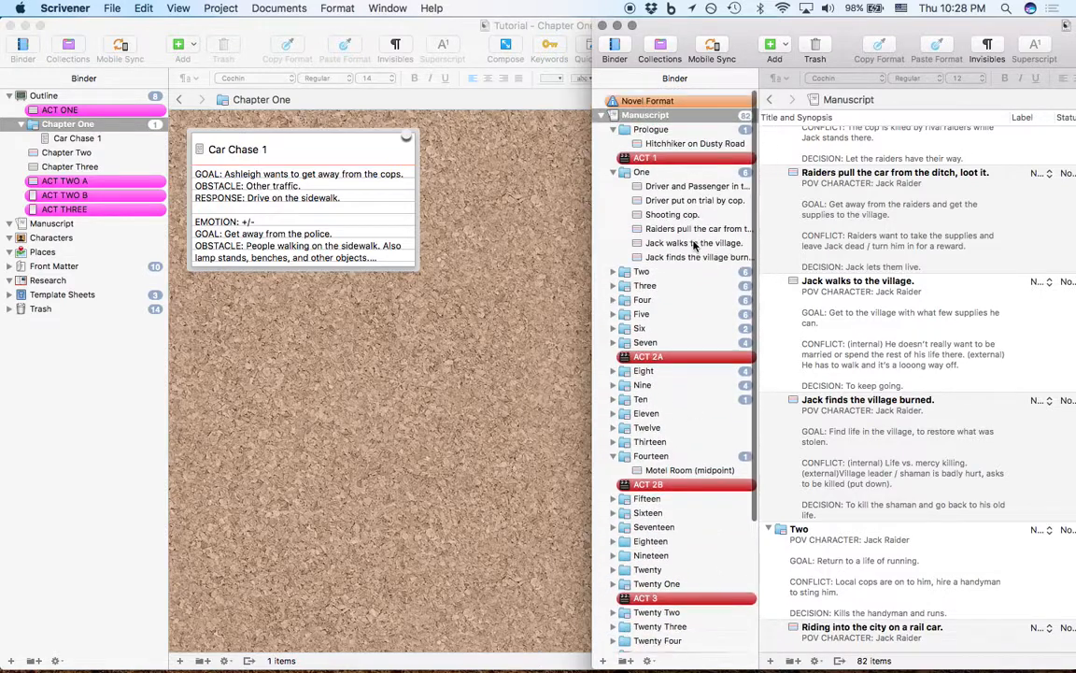
left_click(613, 268)
scroll(679, 254, "down", 5)
scroll(680, 280, "up", 5)
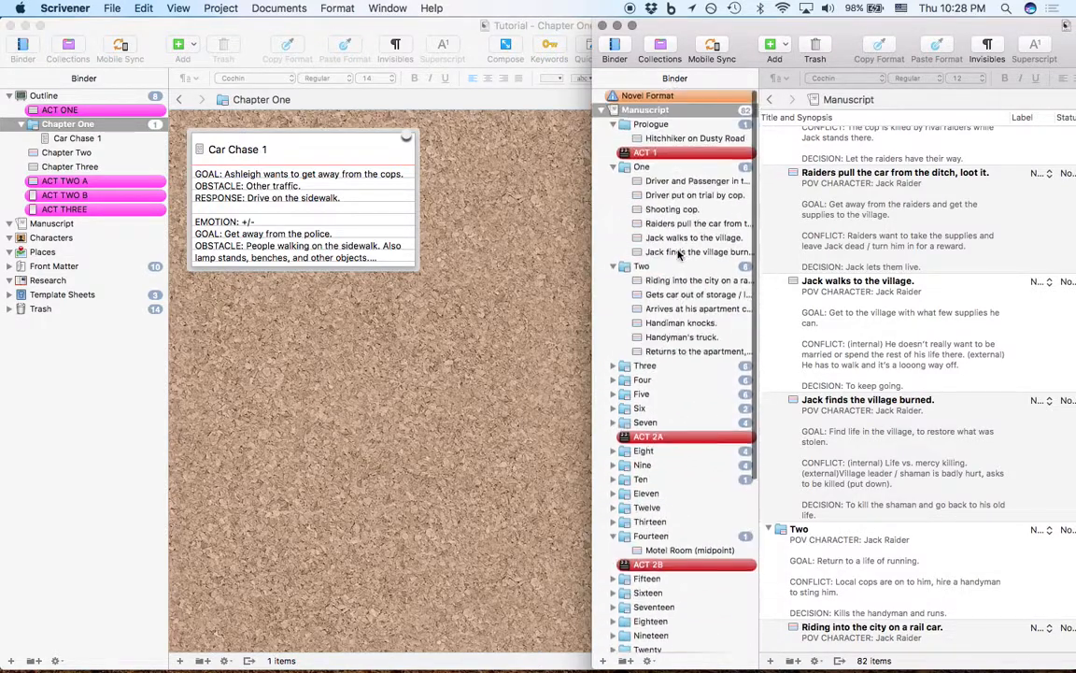
left_click(613, 366)
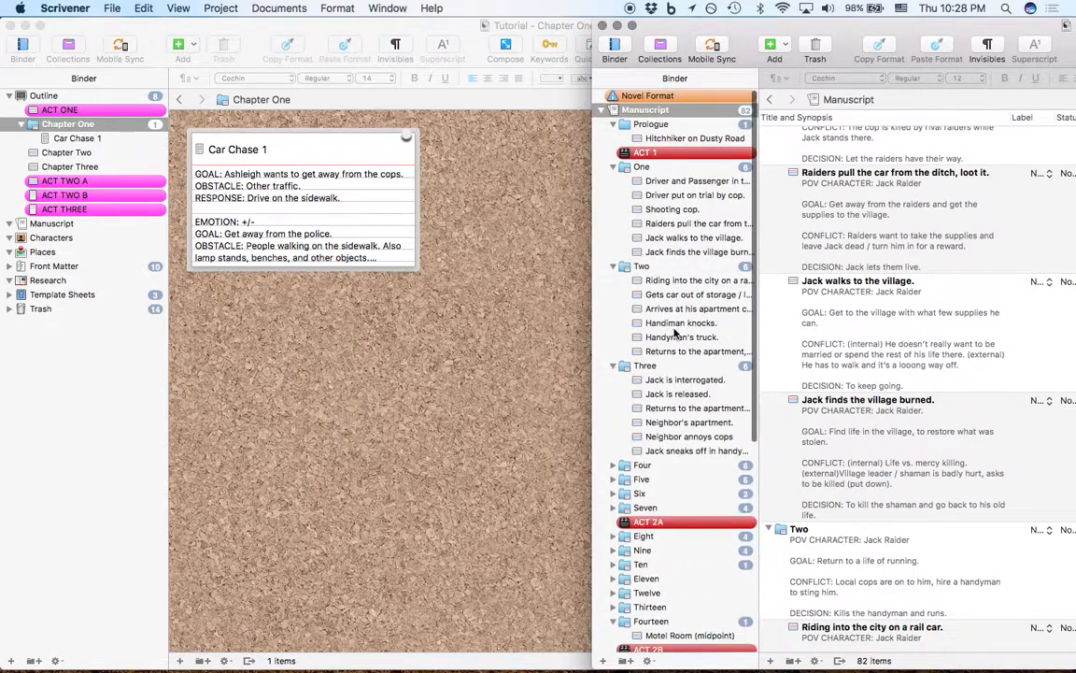
scroll(673, 355, "down", 5)
scroll(675, 334, "up", 5)
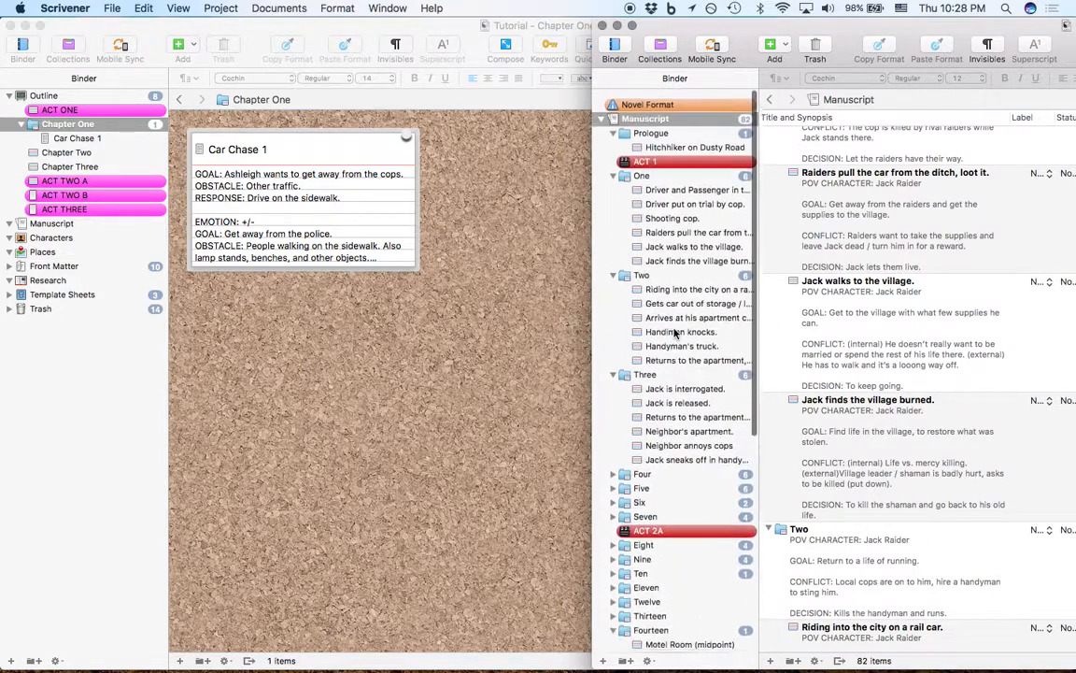
- Collapse chapters One, Two and Three in the Happy Nation binder
left_click(614, 168)
left_click(614, 182)
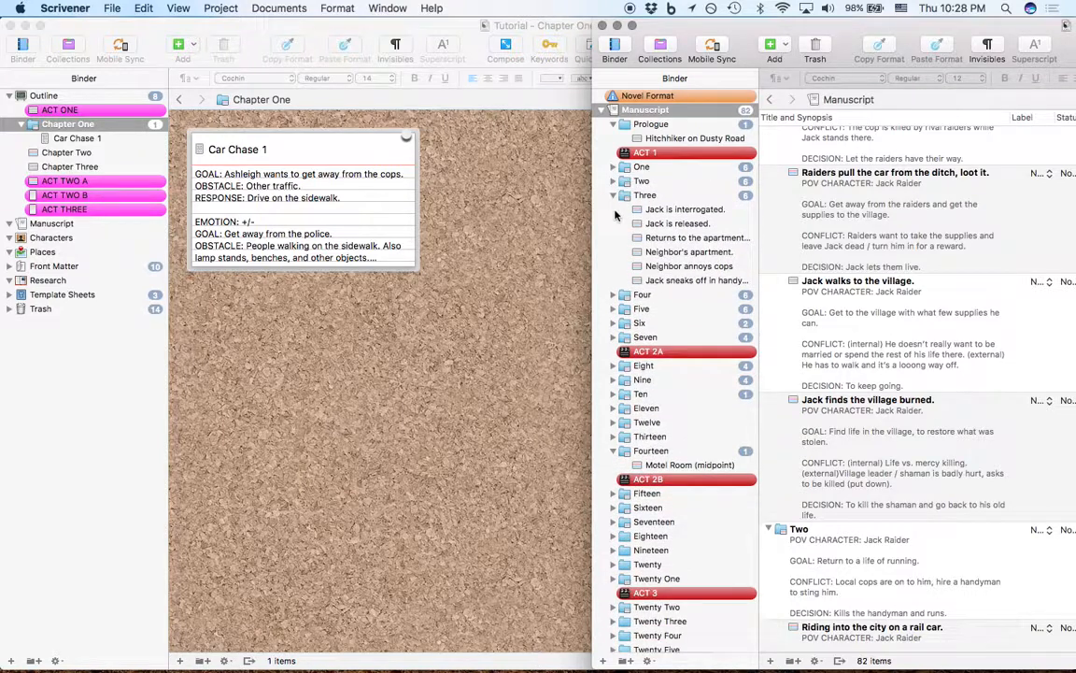
left_click(614, 195)
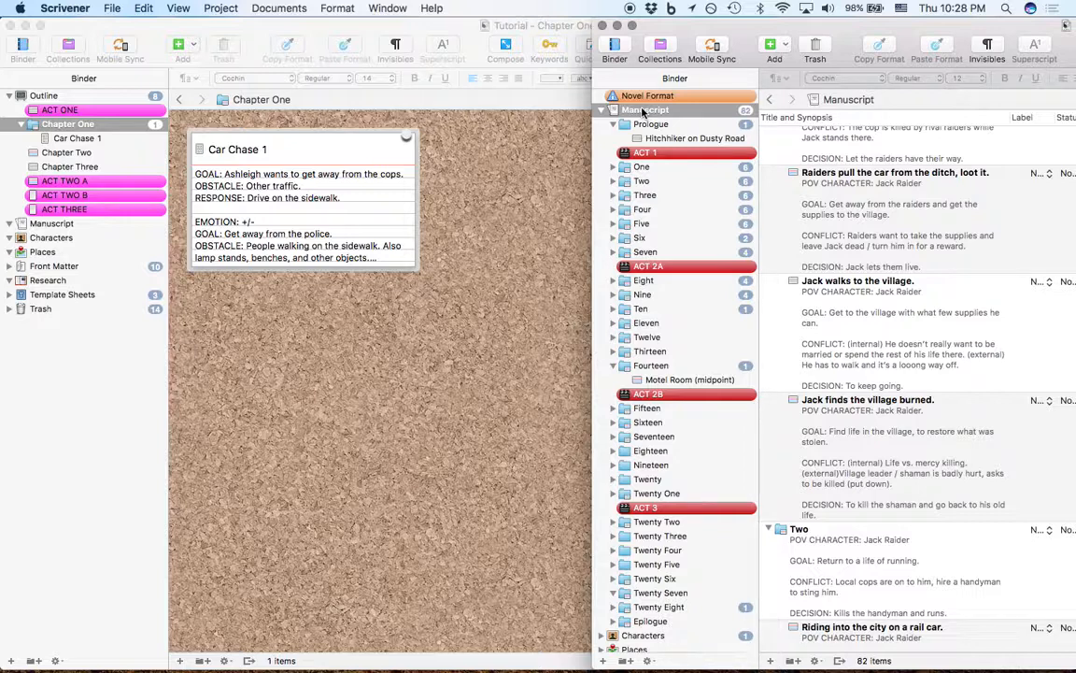
- Return to the Tutorial project and add a new blank text document inside its Manuscript folder
left_click(83, 340)
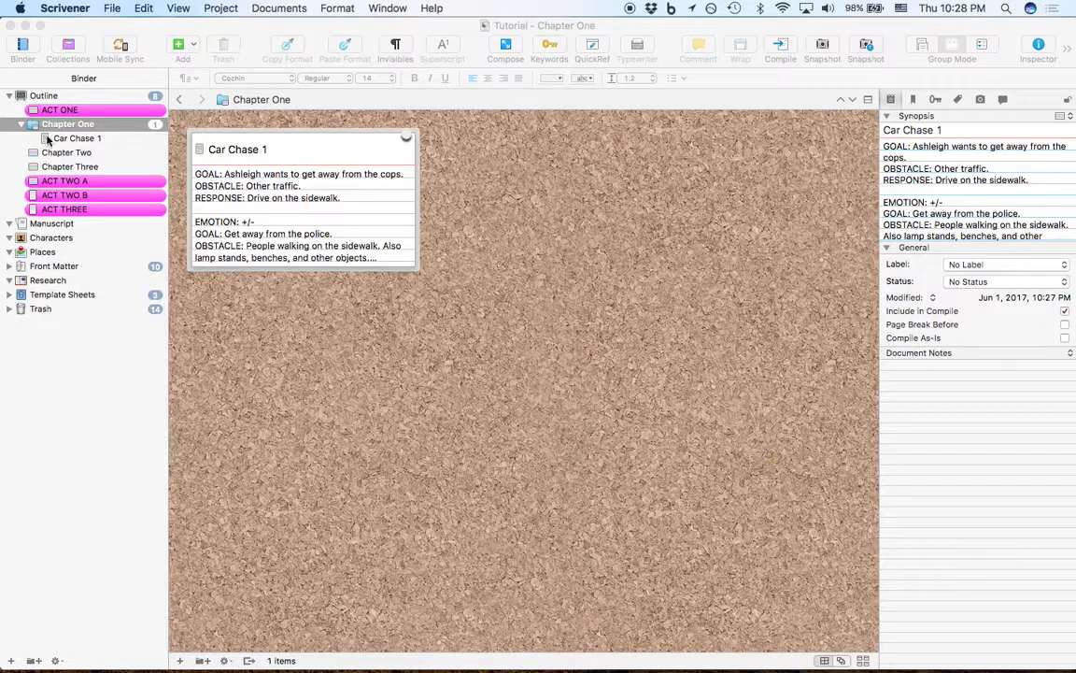
left_click(45, 97)
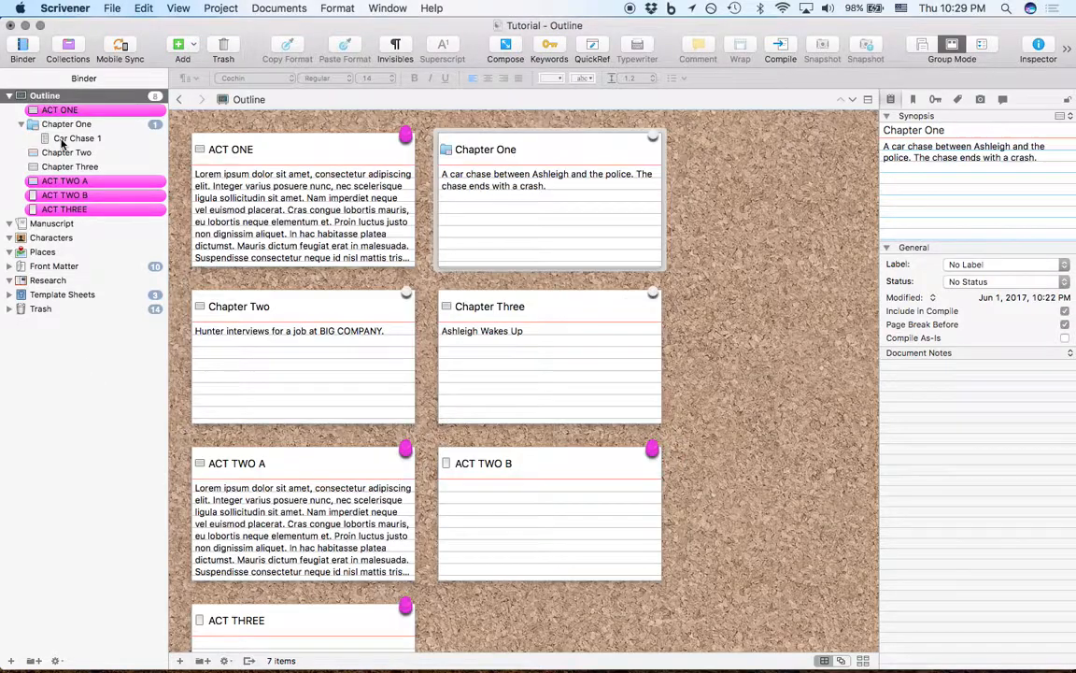
left_click(13, 224)
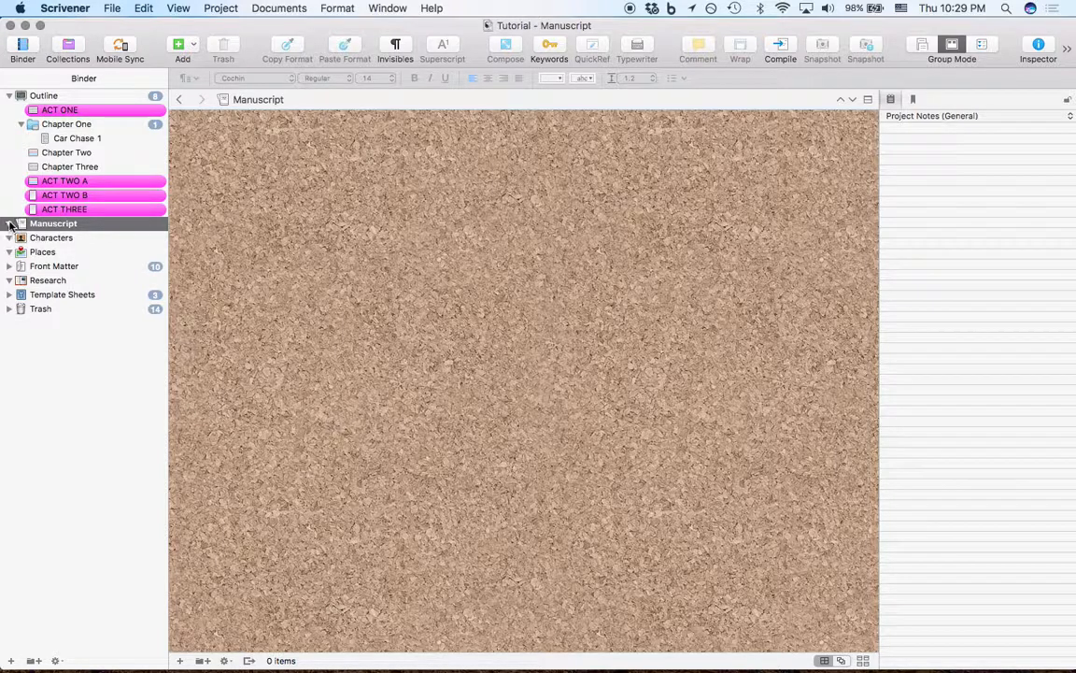
right_click(64, 227)
mouse_move(140, 229)
left_click(235, 233)
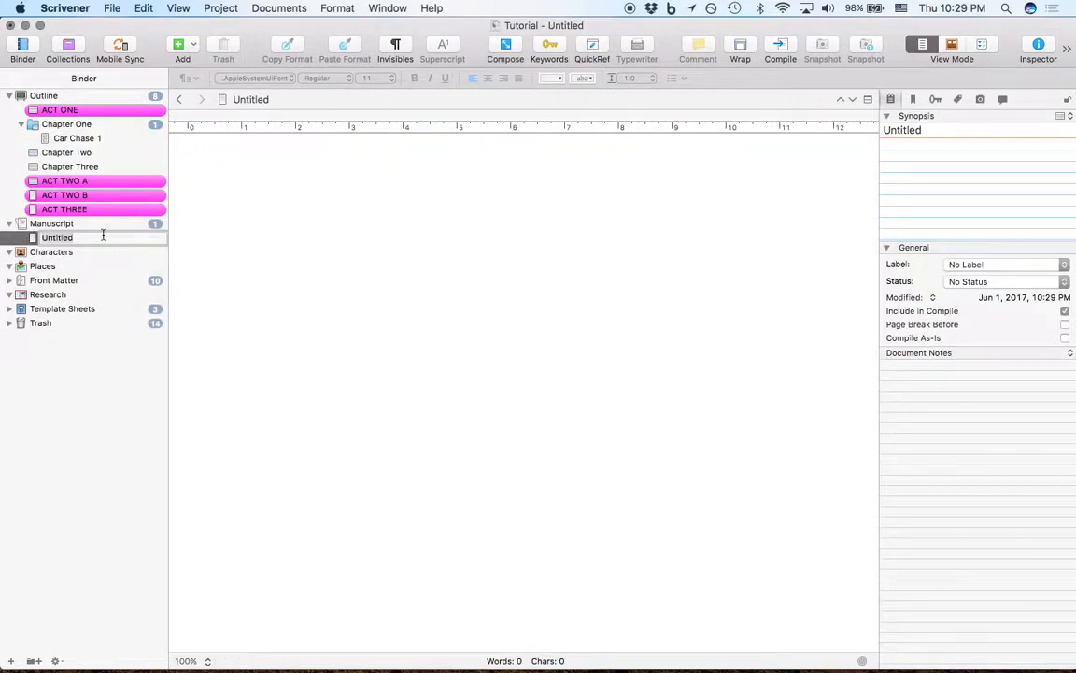
- Examine the formatting preset, text alignment and font options available for the blank Manuscript document
left_click(303, 216)
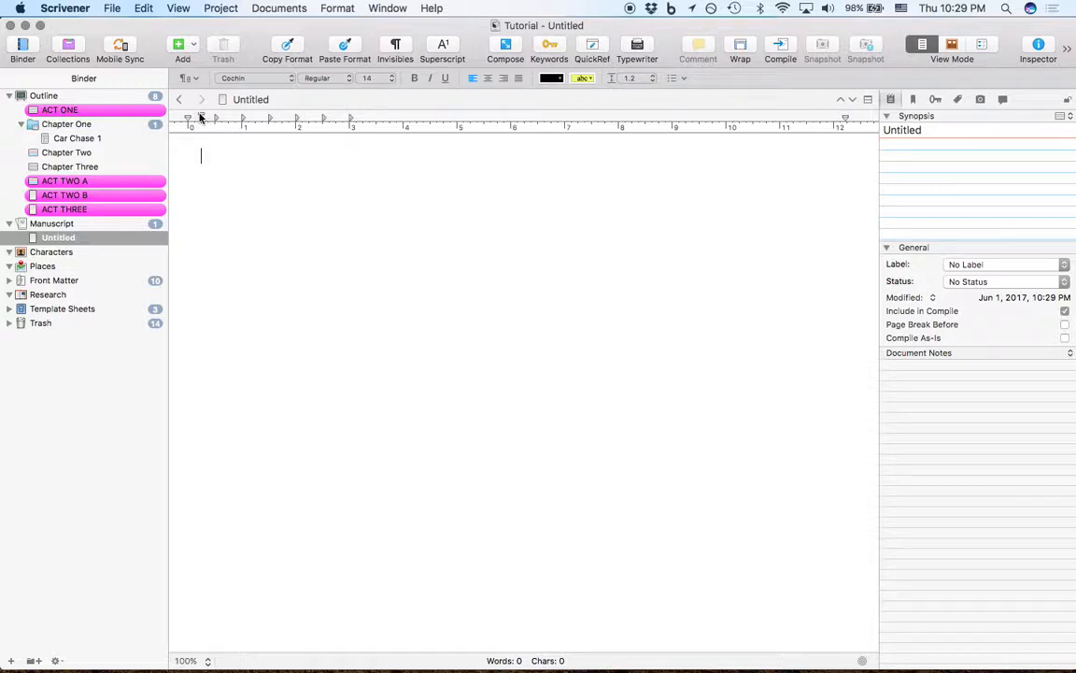
left_click(330, 7)
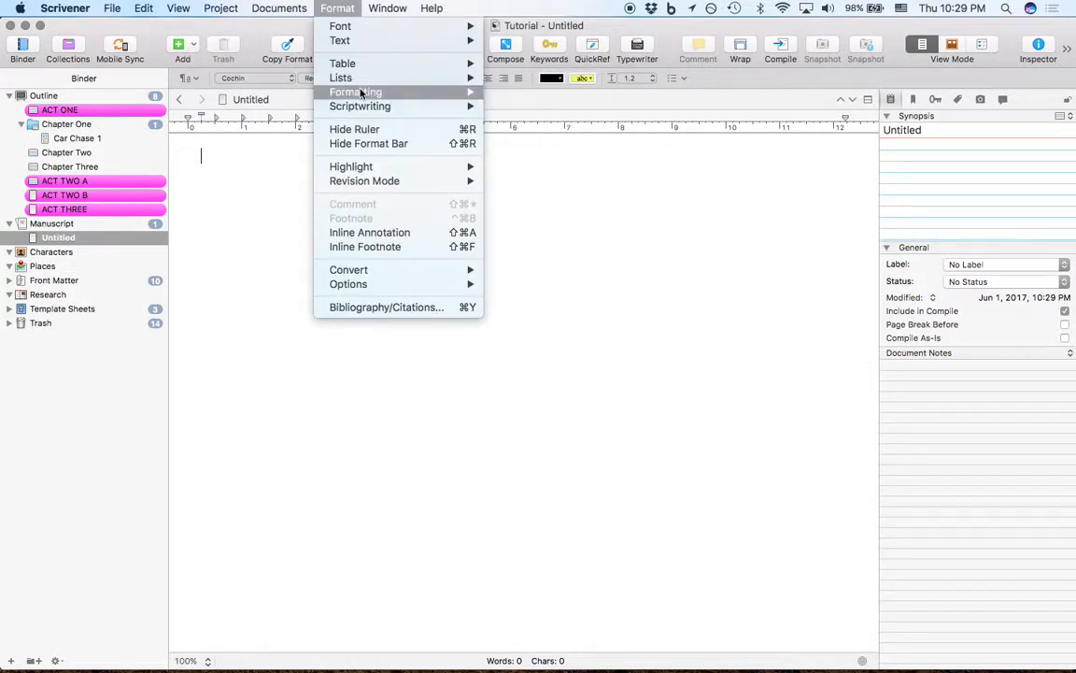
mouse_move(374, 91)
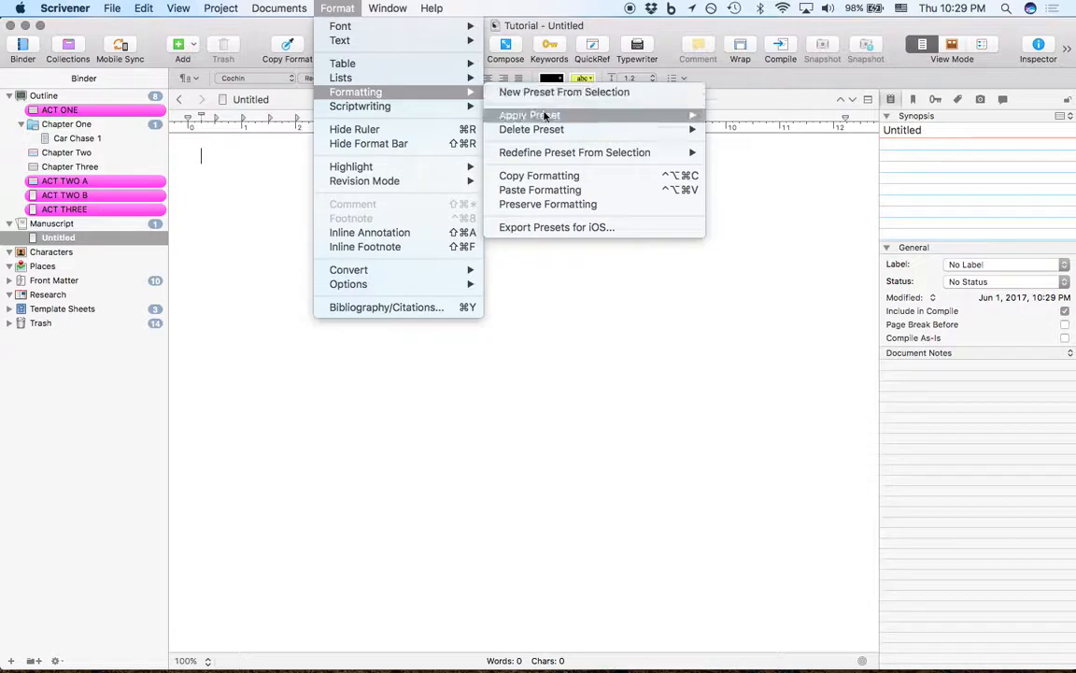
mouse_move(545, 130)
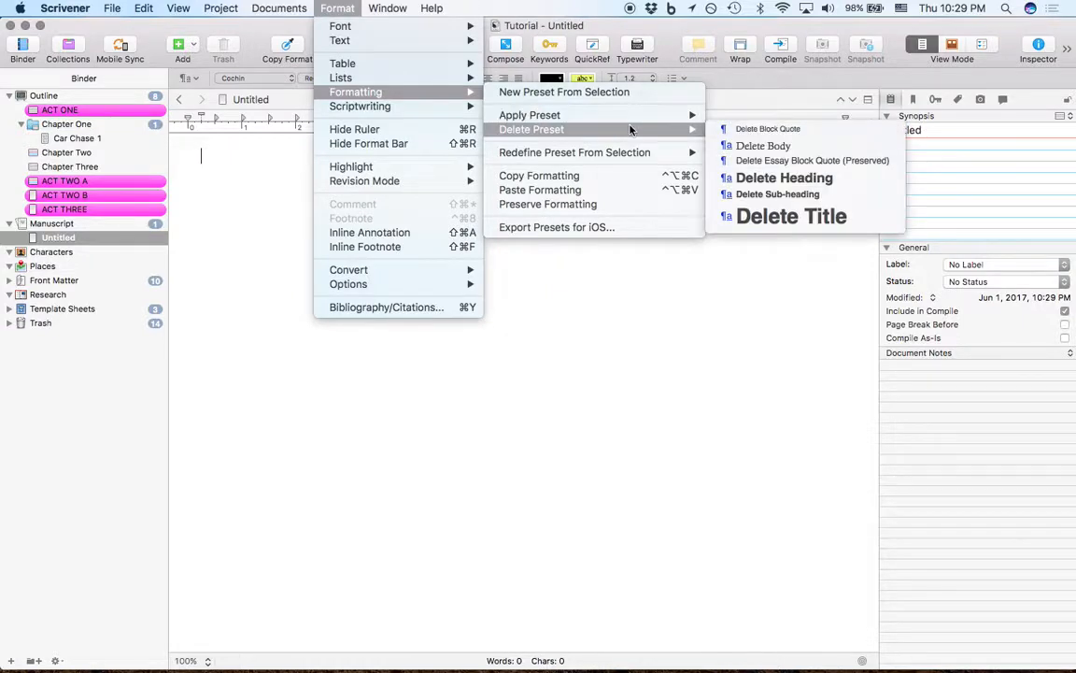
mouse_move(627, 154)
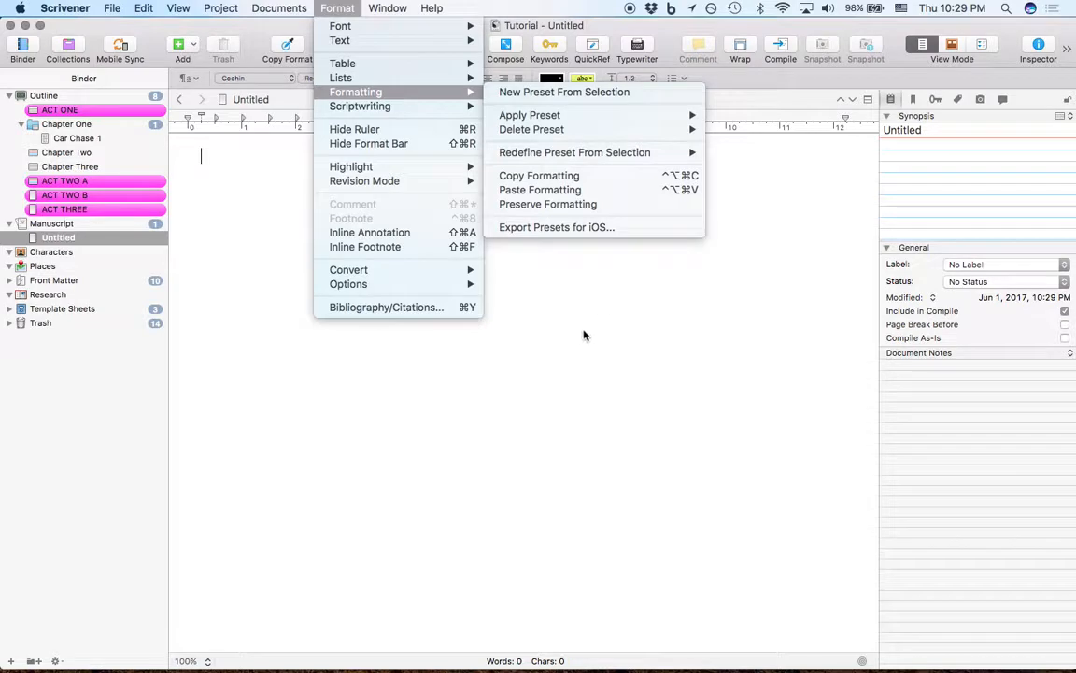
left_click(565, 373)
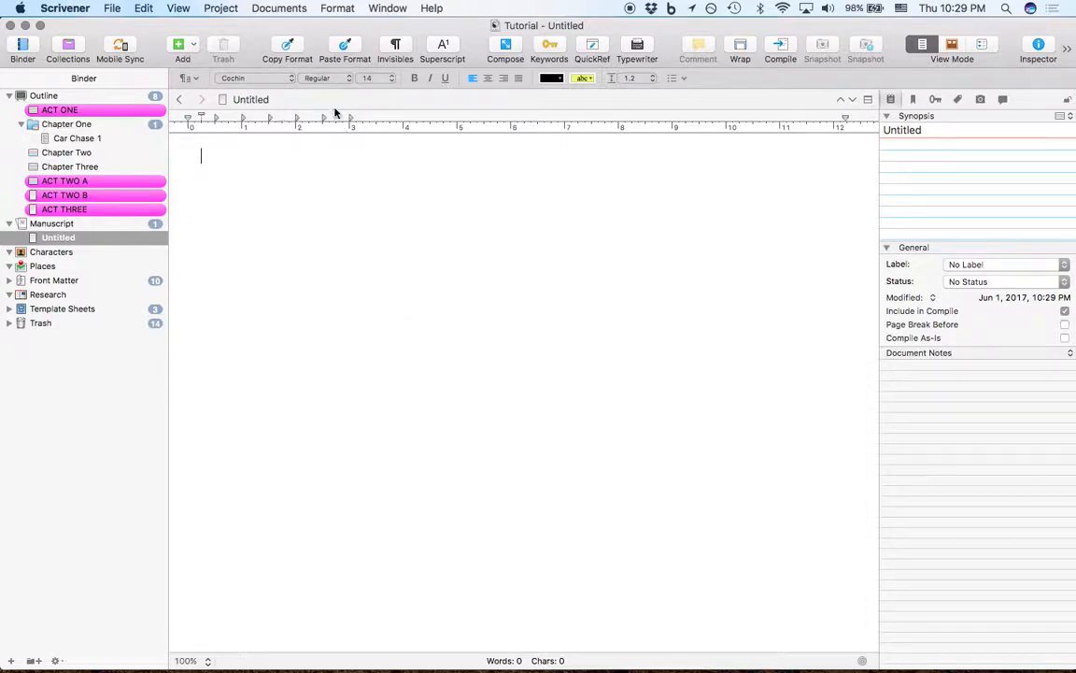
left_click(280, 8)
mouse_move(337, 9)
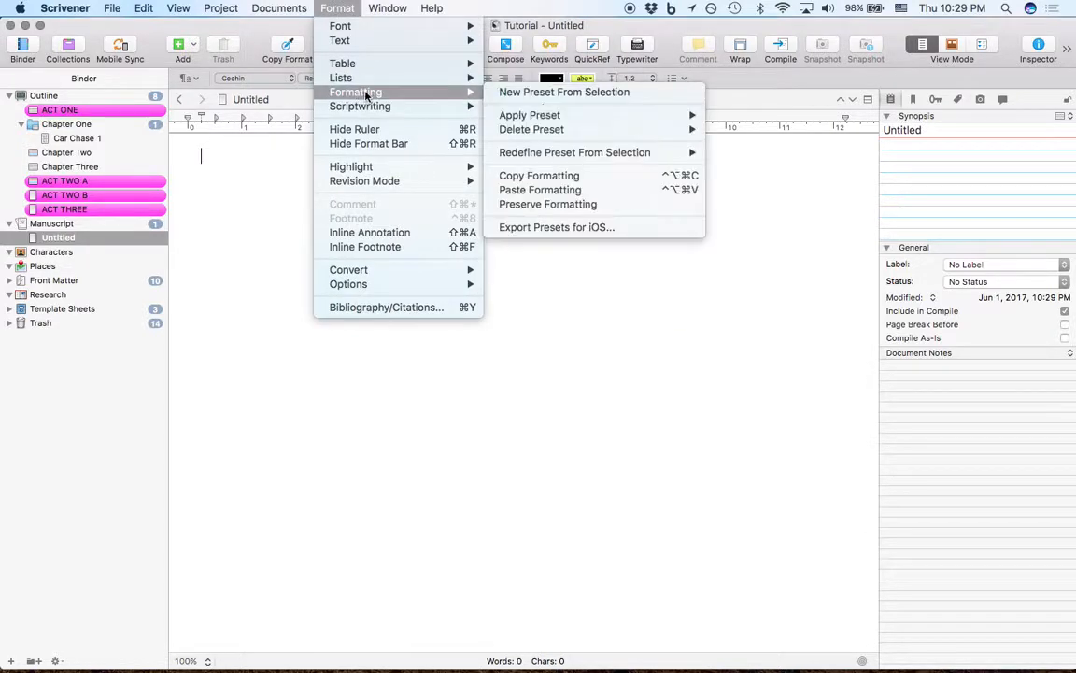
mouse_move(549, 156)
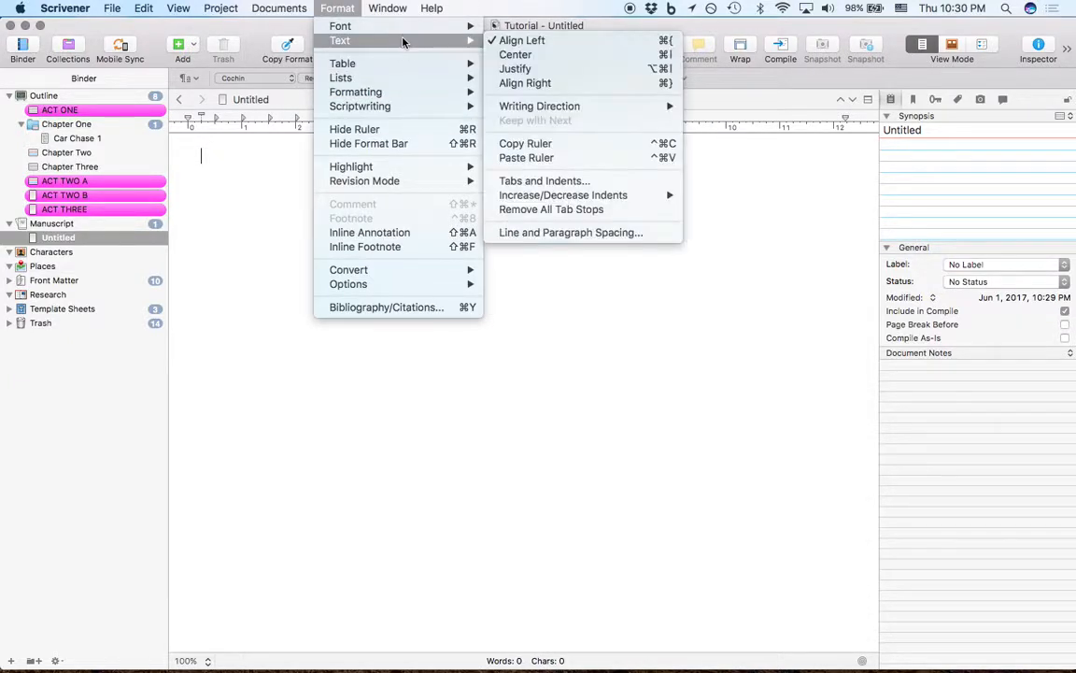
mouse_move(404, 37)
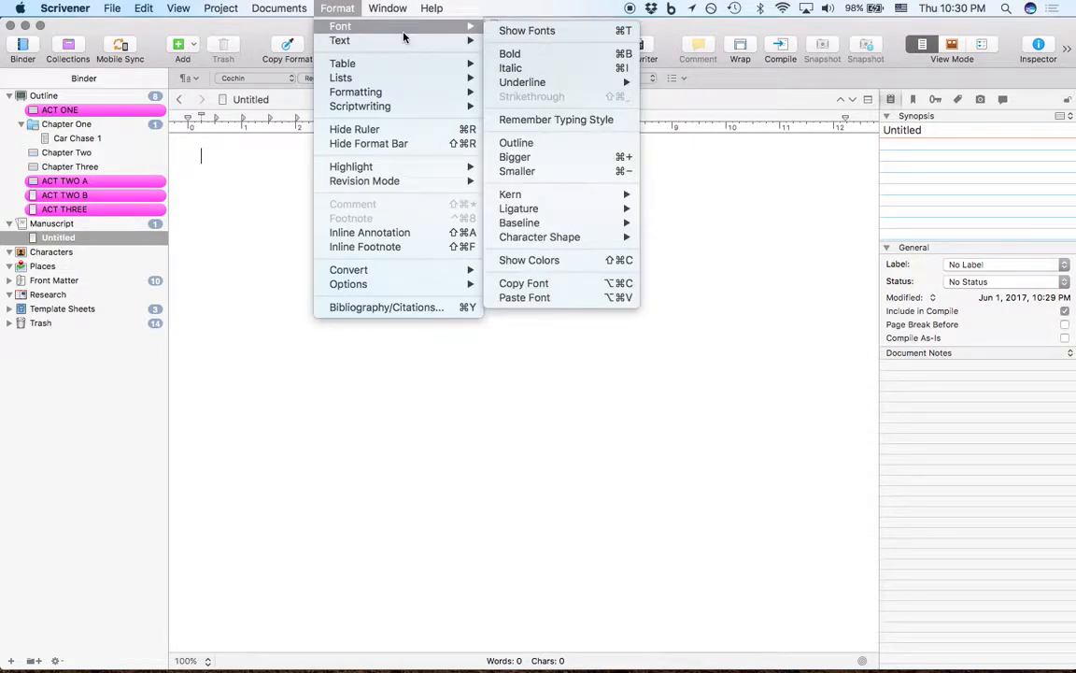
left_click(270, 260)
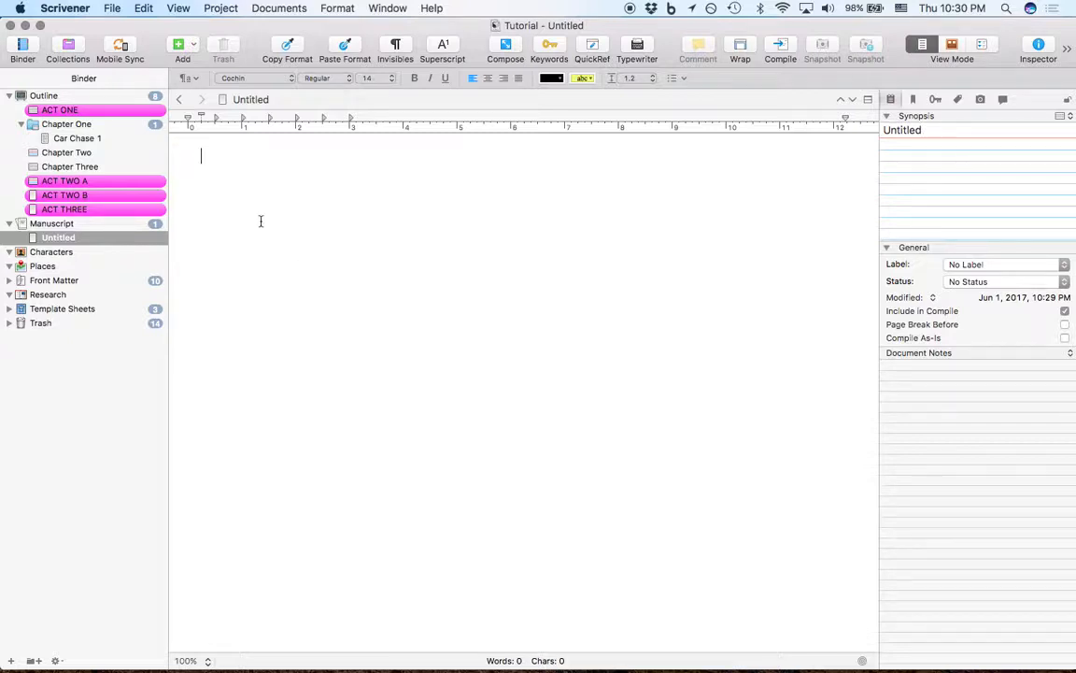
- Turn on Screenplay script mode for the blank document and enter a character's name as a right-aligned Transition line
left_click(276, 8)
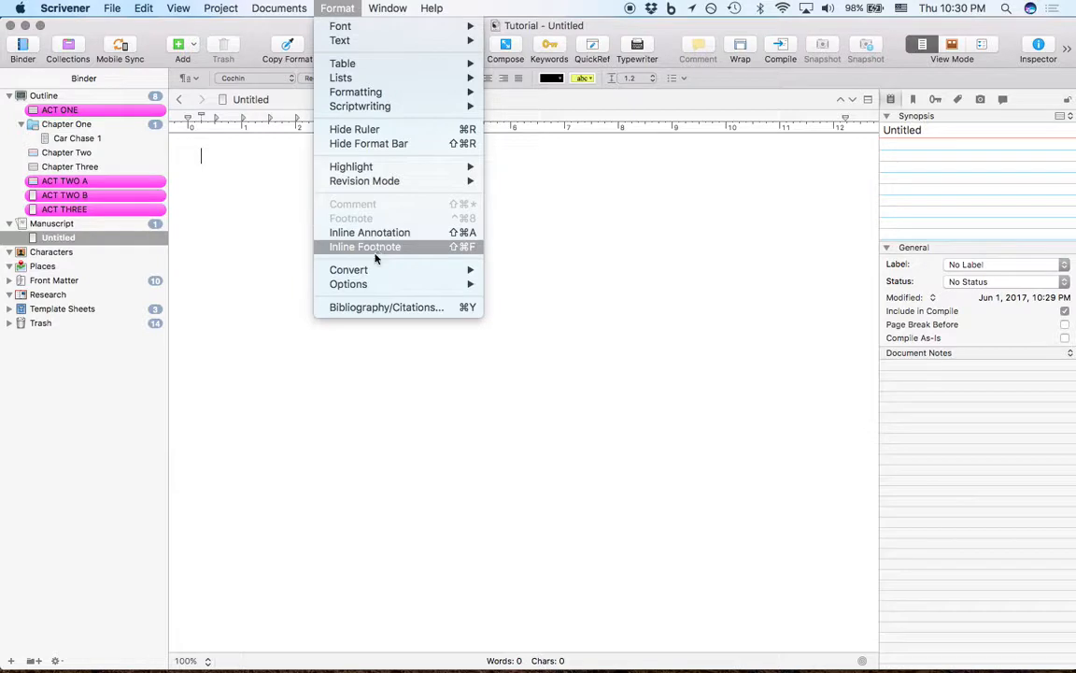
mouse_move(375, 272)
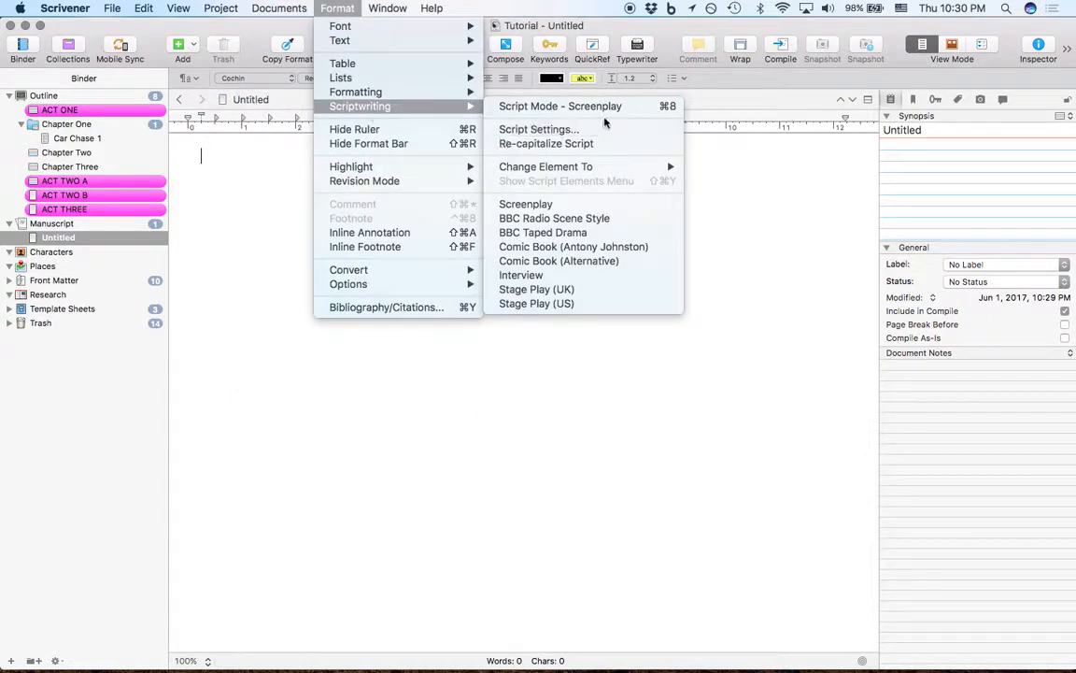
left_click(609, 107)
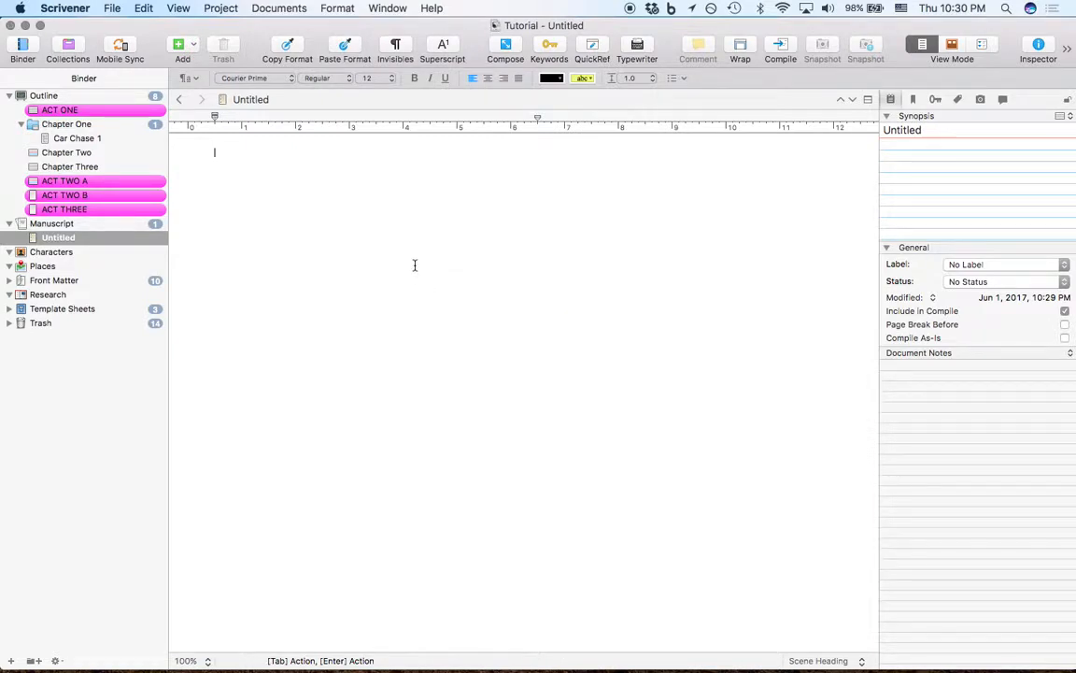
key("Tab")
key("Tab")
key("Tab")
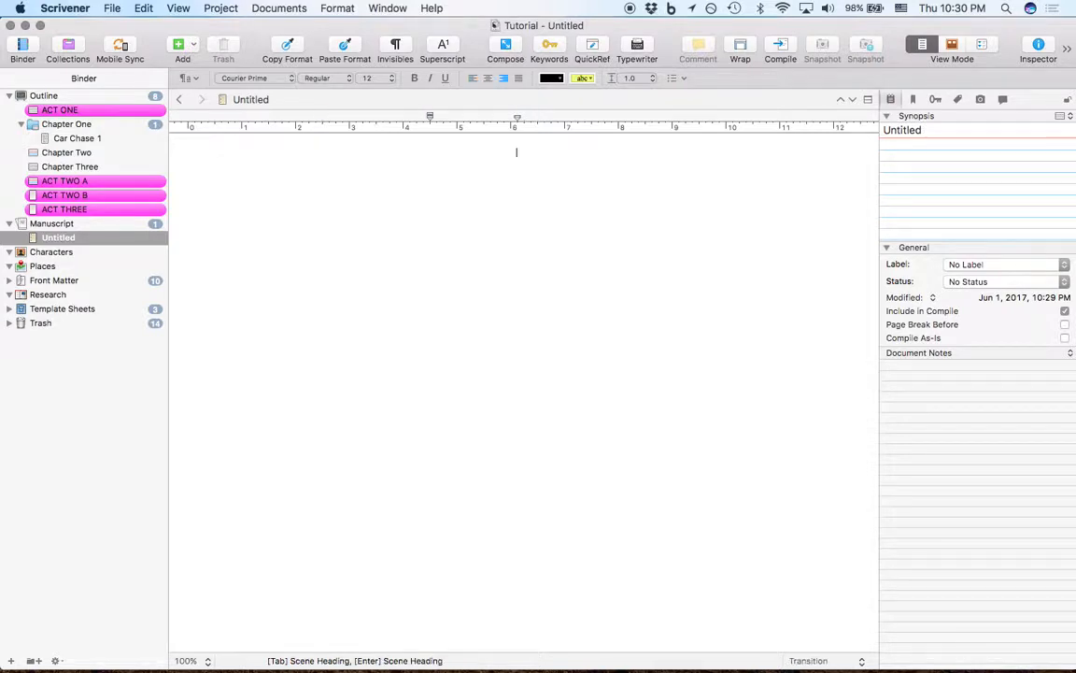
type("ASHLEIGH")
key("Return")
- Cycle the second script line through the Action and Transition elements, clear the stray letters, and make it a Character element
key("Tab")
key("Tab")
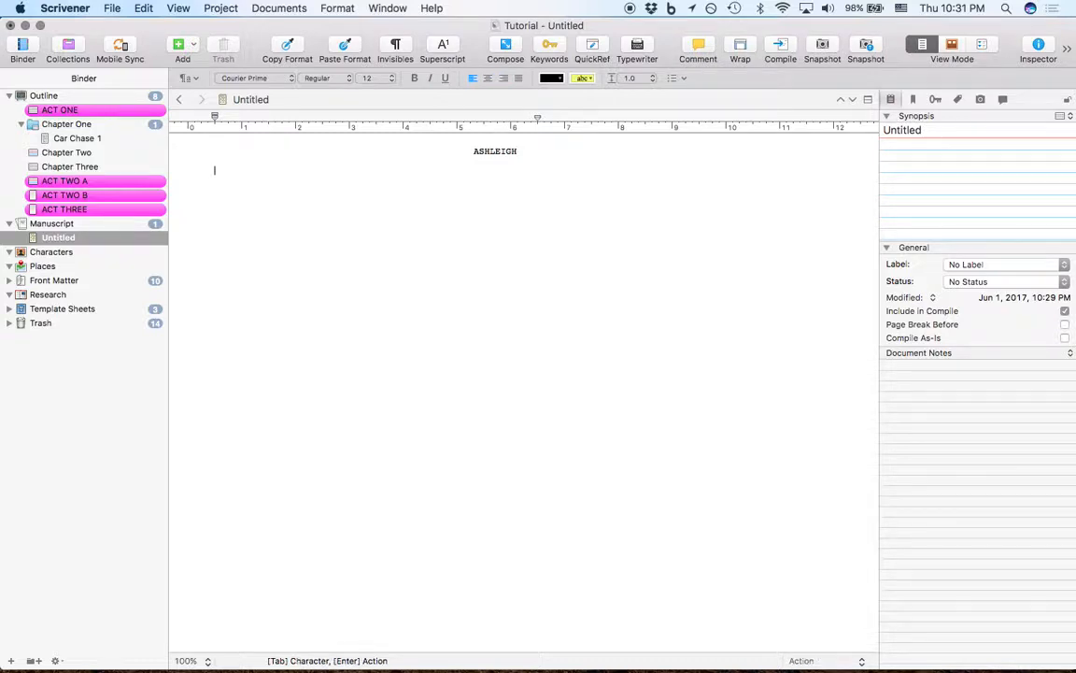
type("A")
key("BackSpace")
key("Tab")
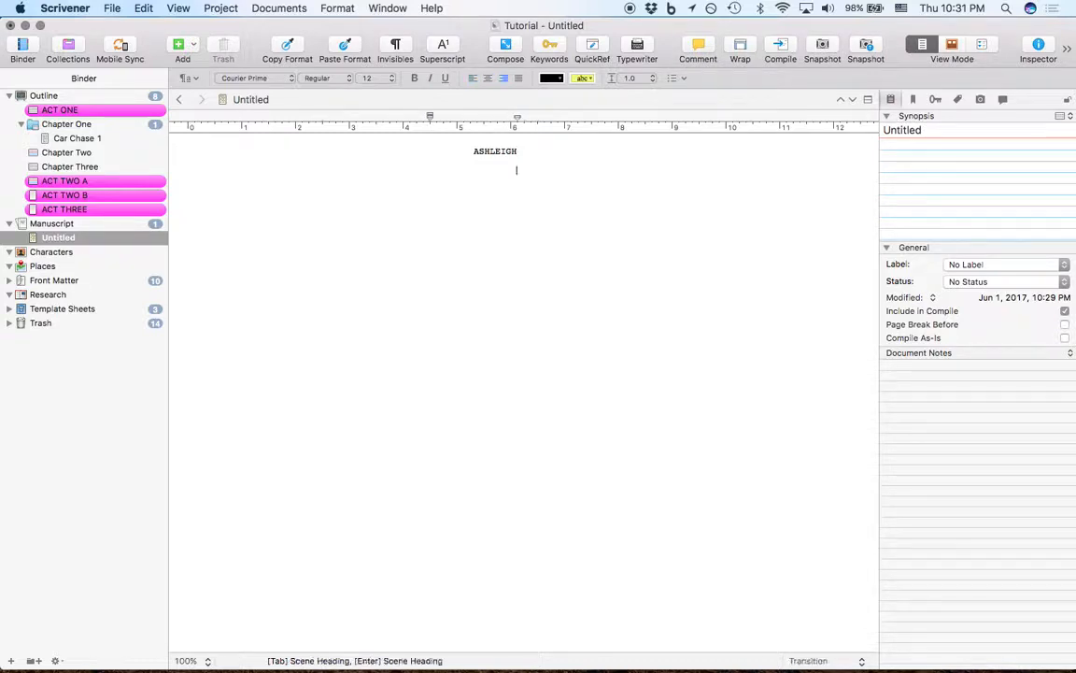
type("OSSOL")
key("BackSpace")
key("BackSpace")
key("BackSpace")
key("BackSpace")
key("Return")
key("Tab")
key("Tab")
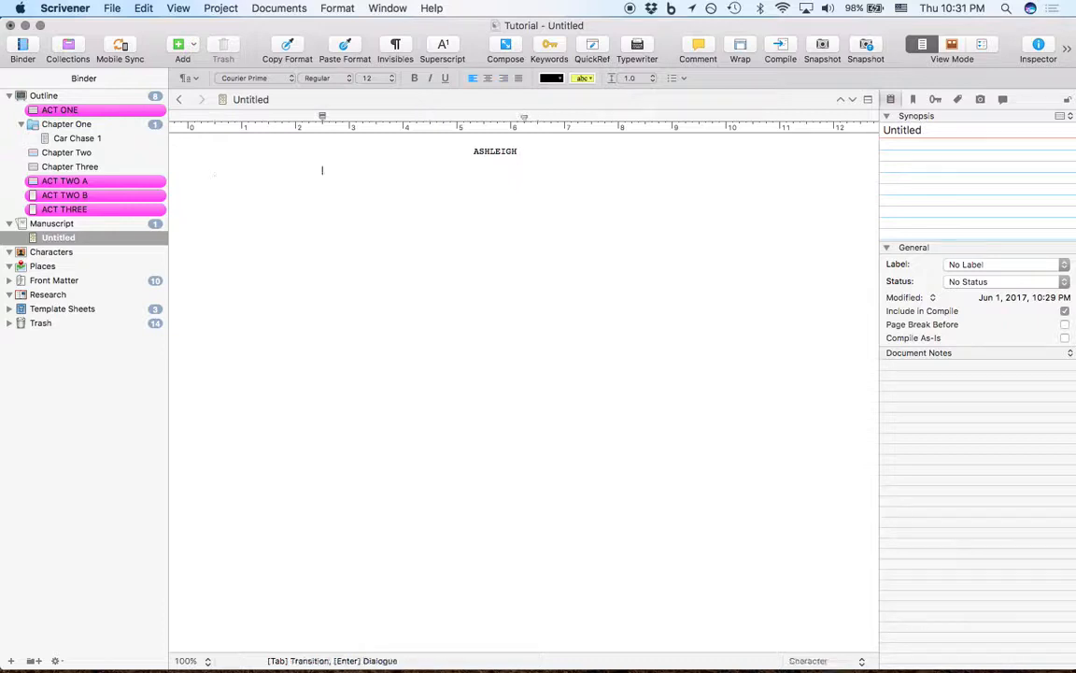
- Fill the Character line with random filler text, replacing the first attempt with ALJLGKUGOIAHLSJFGLSDJF
type("ALDJLASDJFSALDF")
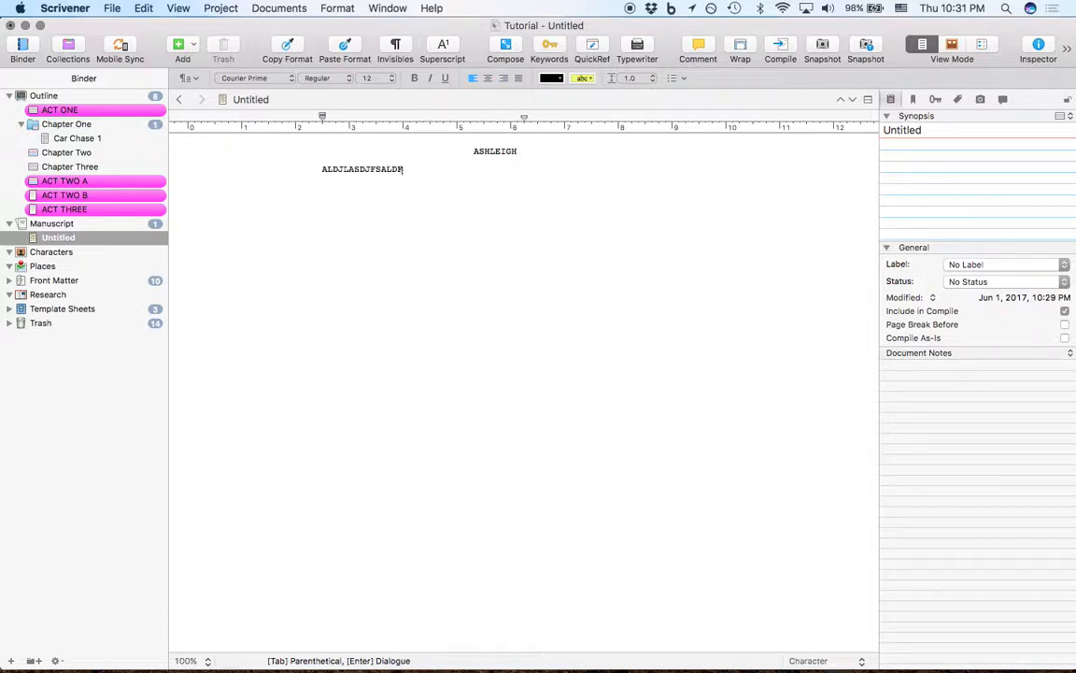
key("BackSpace")
key("BackSpace")
key("BackSpace")
key("BackSpace")
key("BackSpace")
key("BackSpace")
key("BackSpace")
key("BackSpace")
key("BackSpace")
key("BackSpace")
key("BackSpace")
type("ALJLGKUGOIAHLSJFGLSDJF")
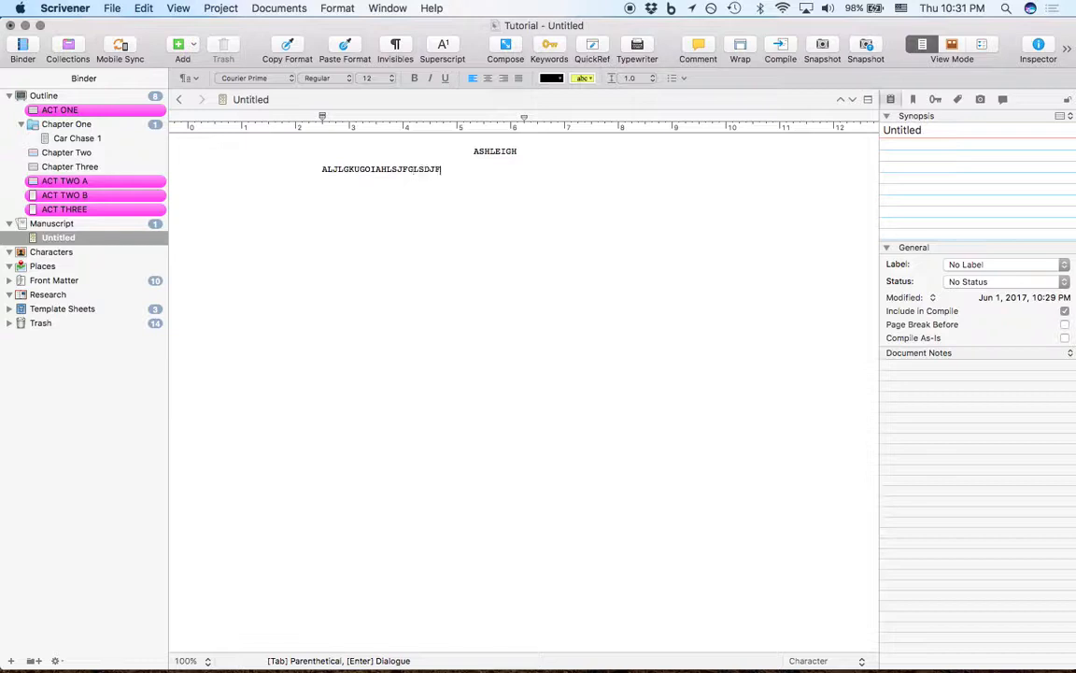
- Delete all the test script text and turn off Screenplay script mode for the document
key("super+a")
key("BackSpace")
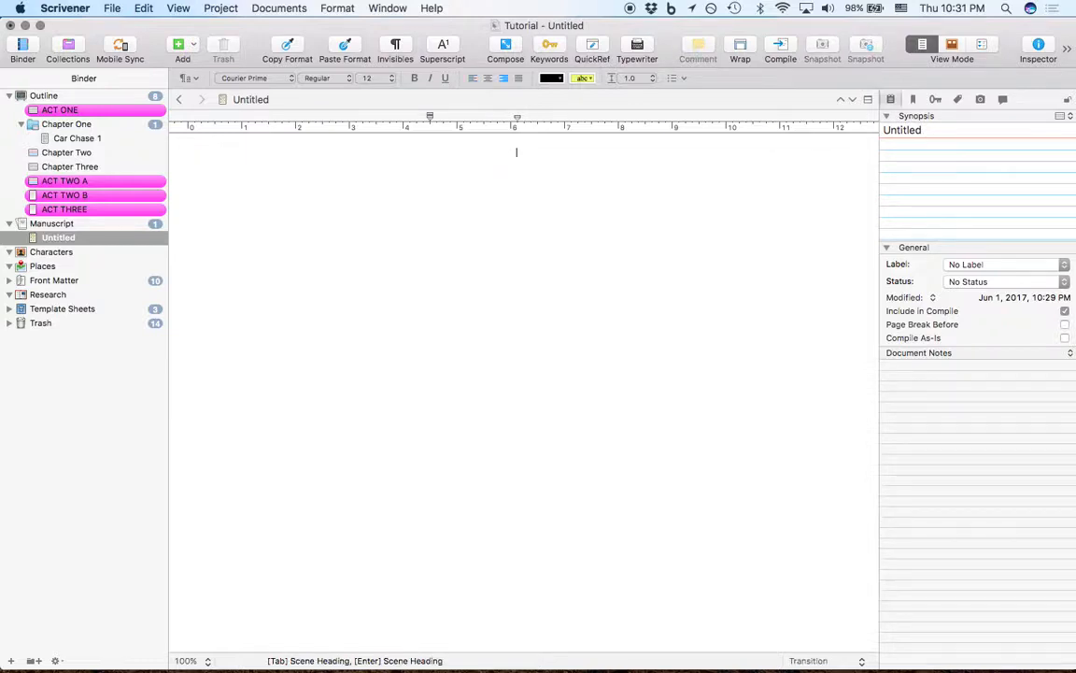
left_click(282, 7)
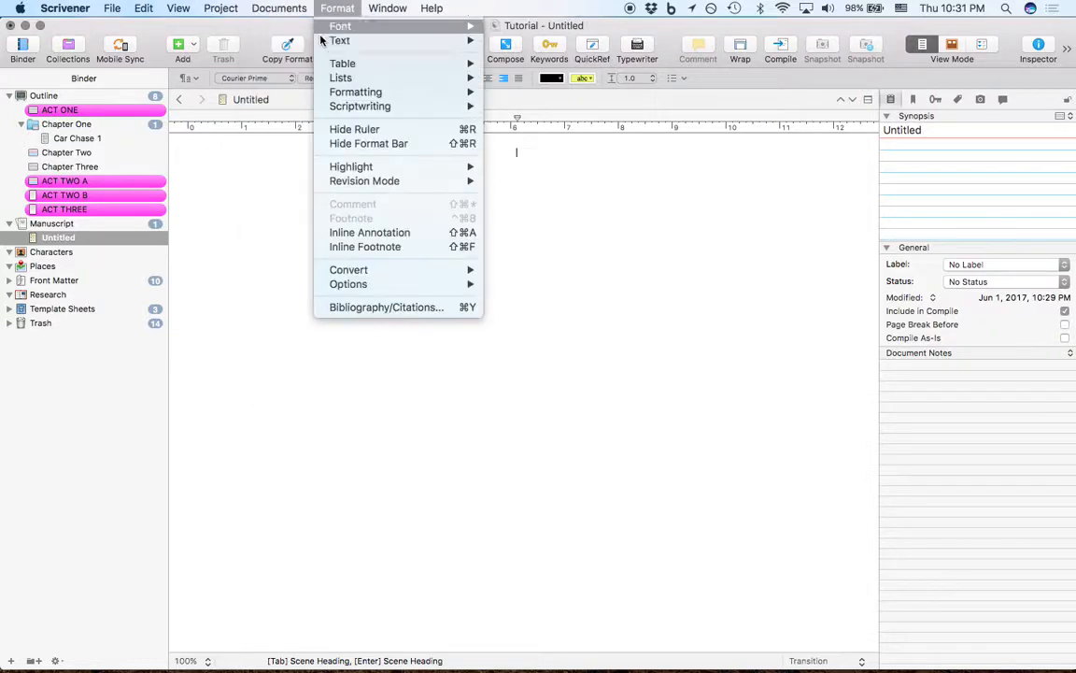
mouse_move(338, 7)
mouse_move(360, 106)
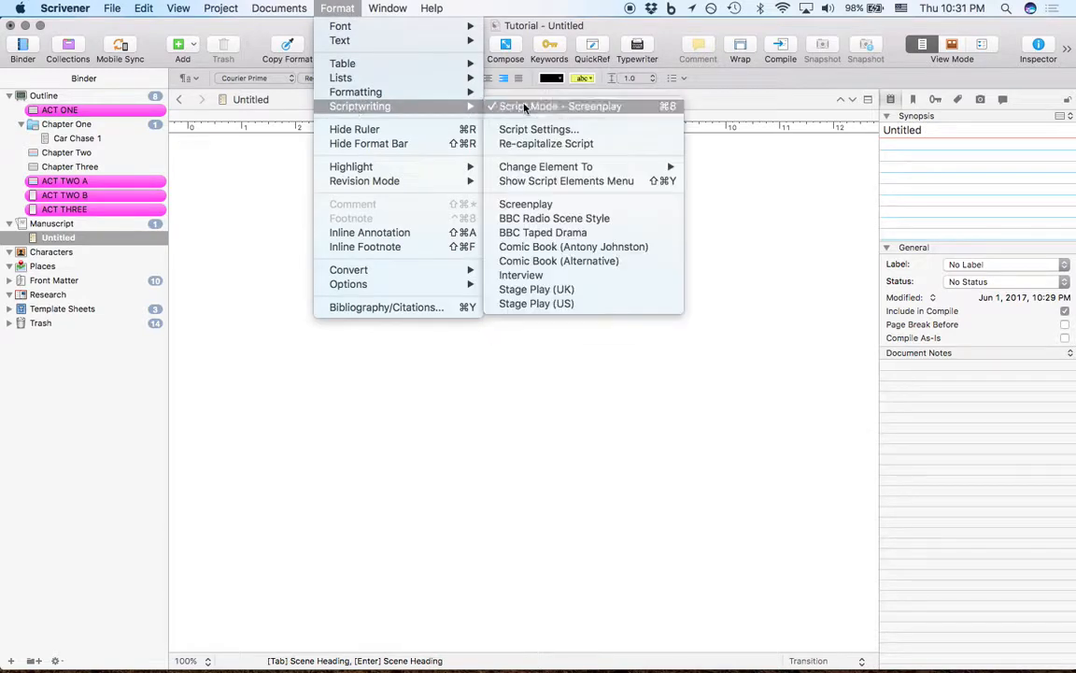
left_click(530, 106)
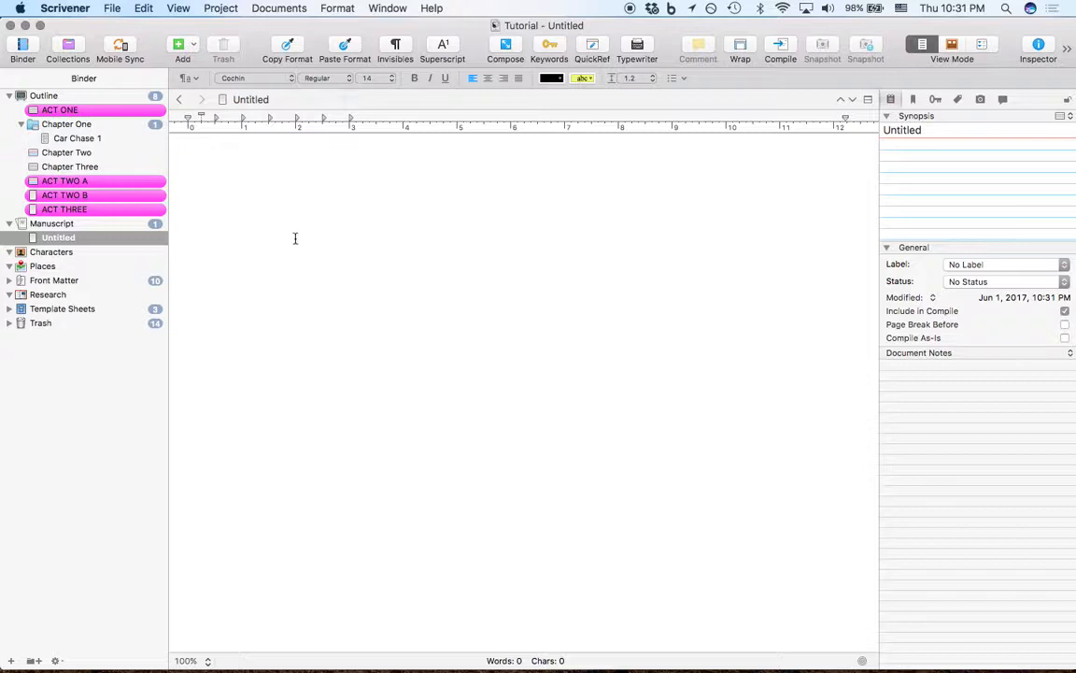
- Enter a line of random placeholder text in the document and open it in full-screen composition mode
type("asjdflsjfsldkfjsoi")
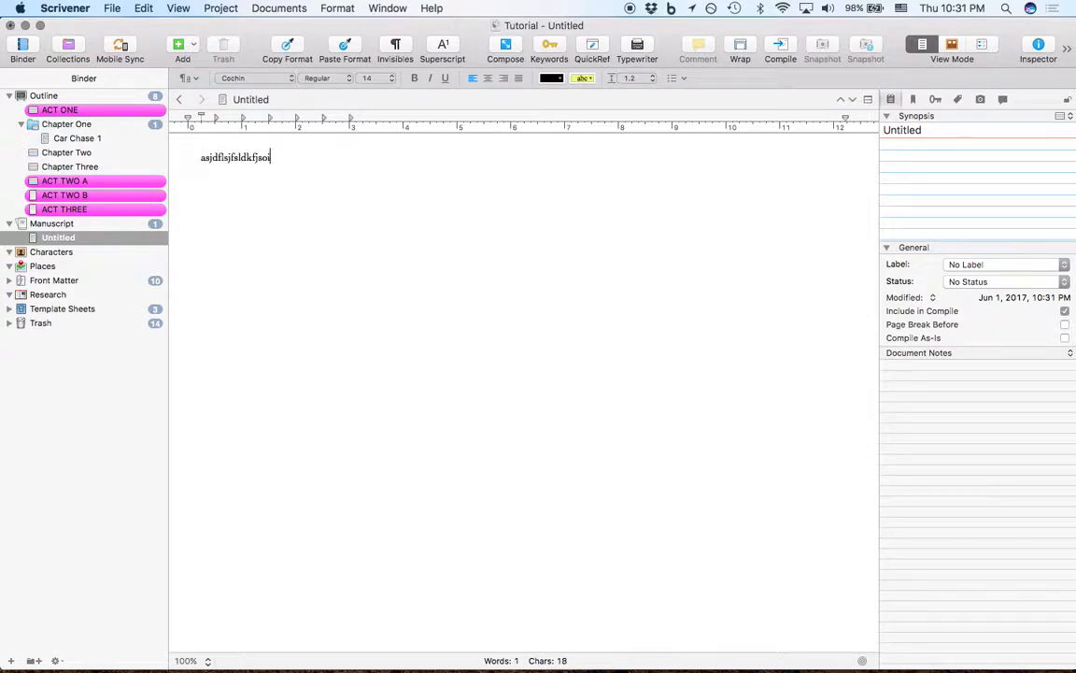
type("fulkajflj  skjfdsldfj")
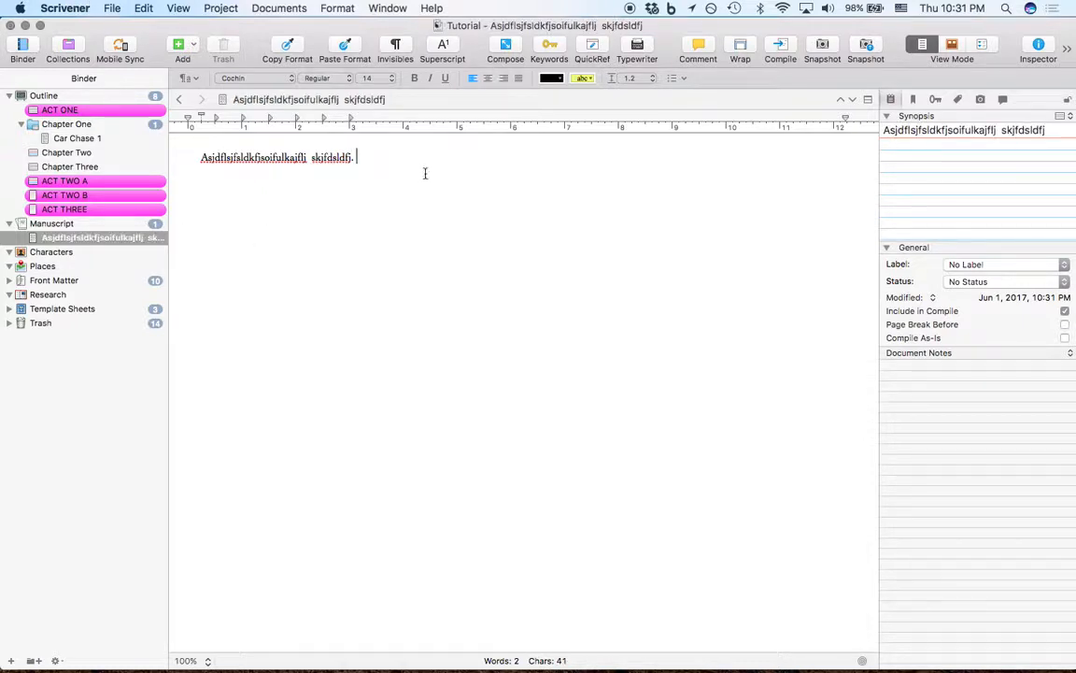
left_click(506, 49)
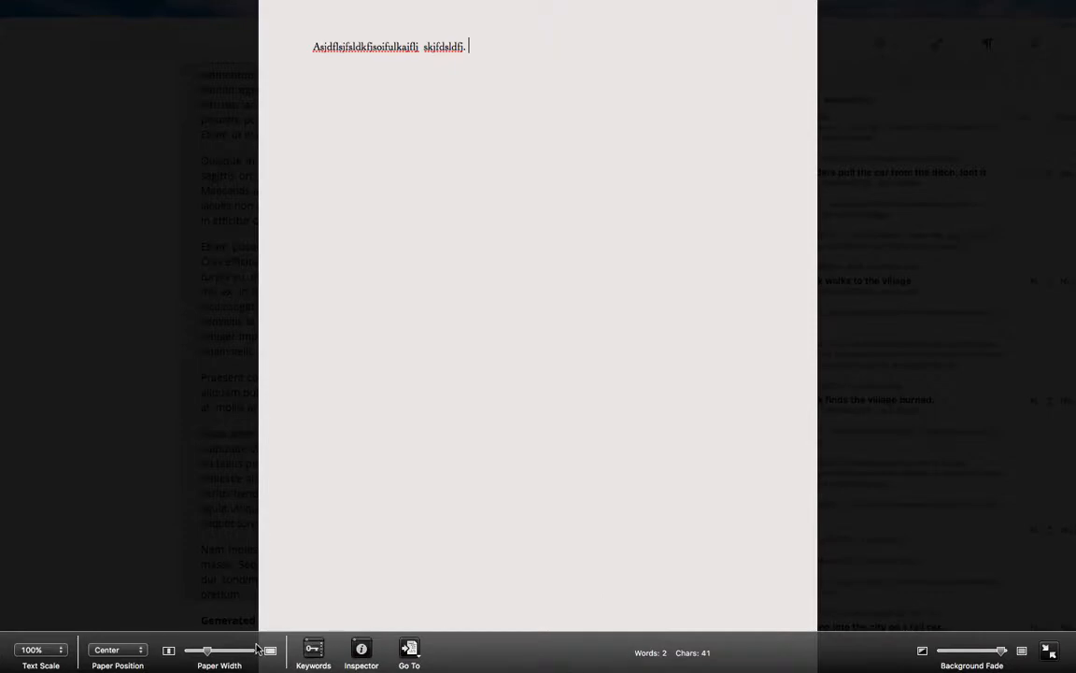
- Adjust composition mode with slightly wider paper, a slightly reduced background fade and the paper position set to Right, and exit it
mouse_move(207, 649)
left_mouse_down()
mouse_move(247, 650)
mouse_move(209, 646)
left_mouse_up()
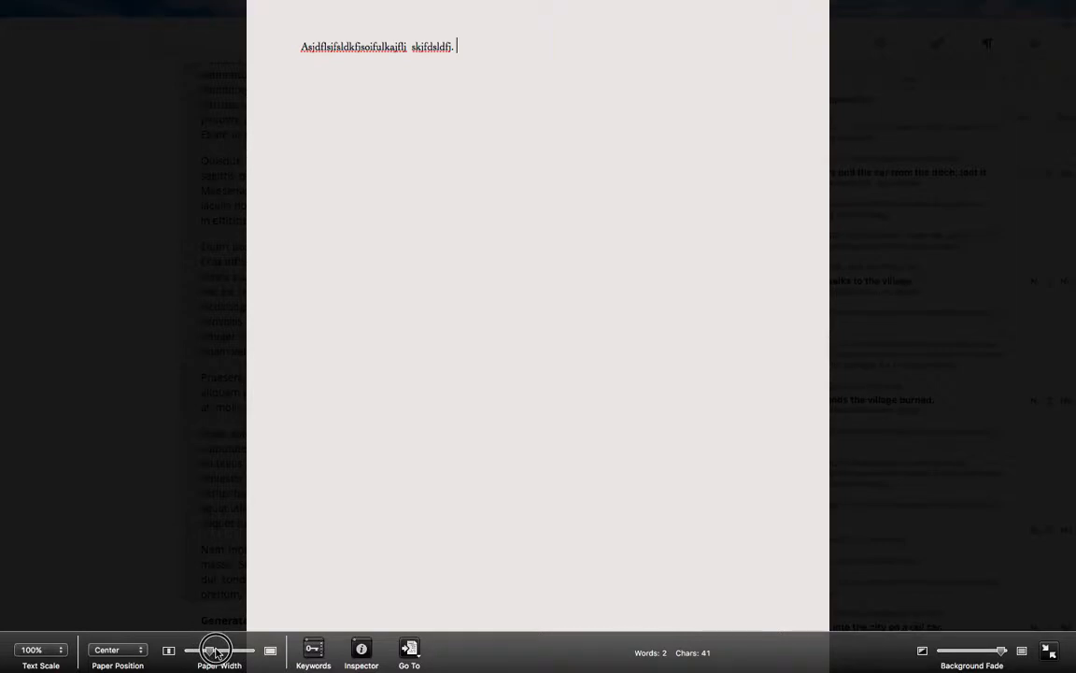
mouse_move(1001, 654)
left_mouse_down()
mouse_move(966, 652)
mouse_move(1000, 655)
left_mouse_up()
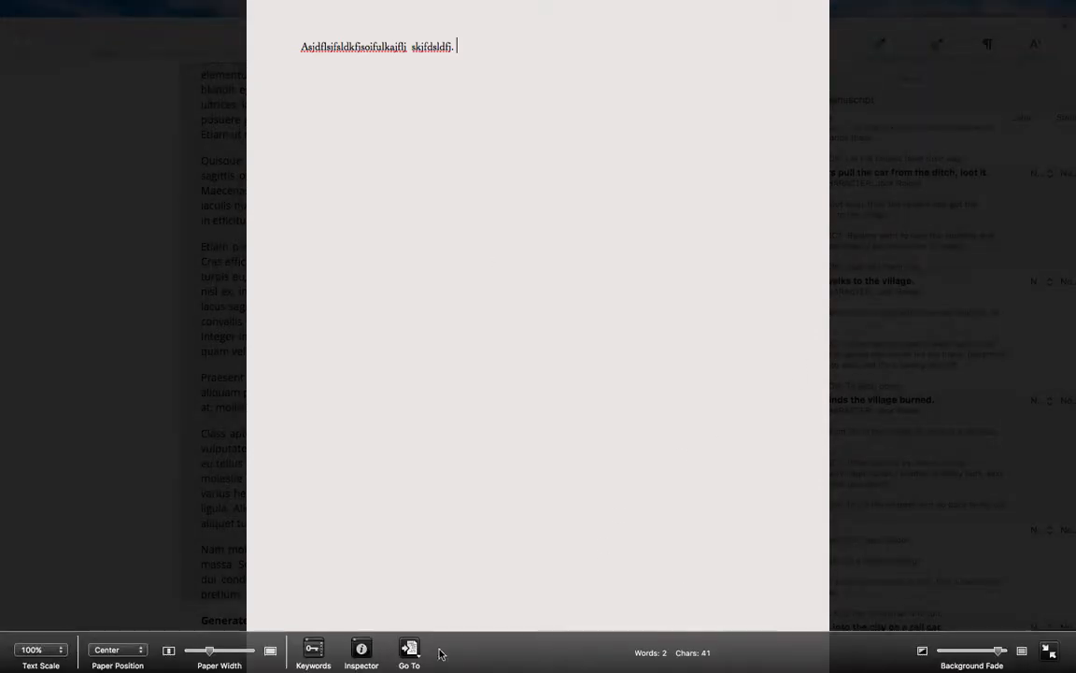
left_click(140, 650)
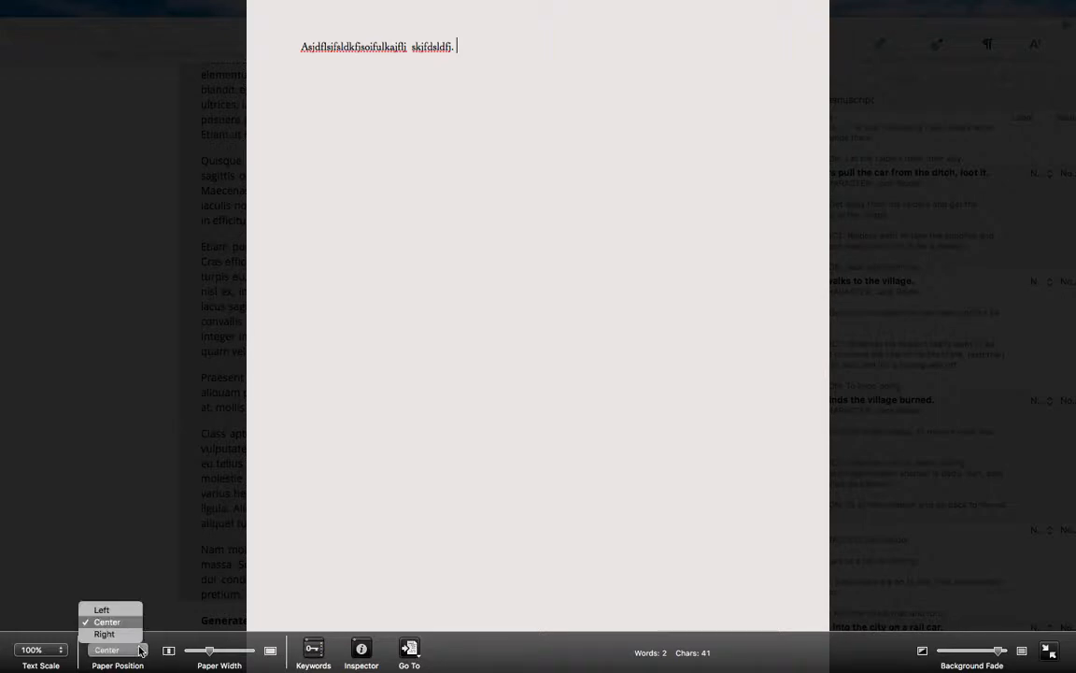
left_click(107, 634)
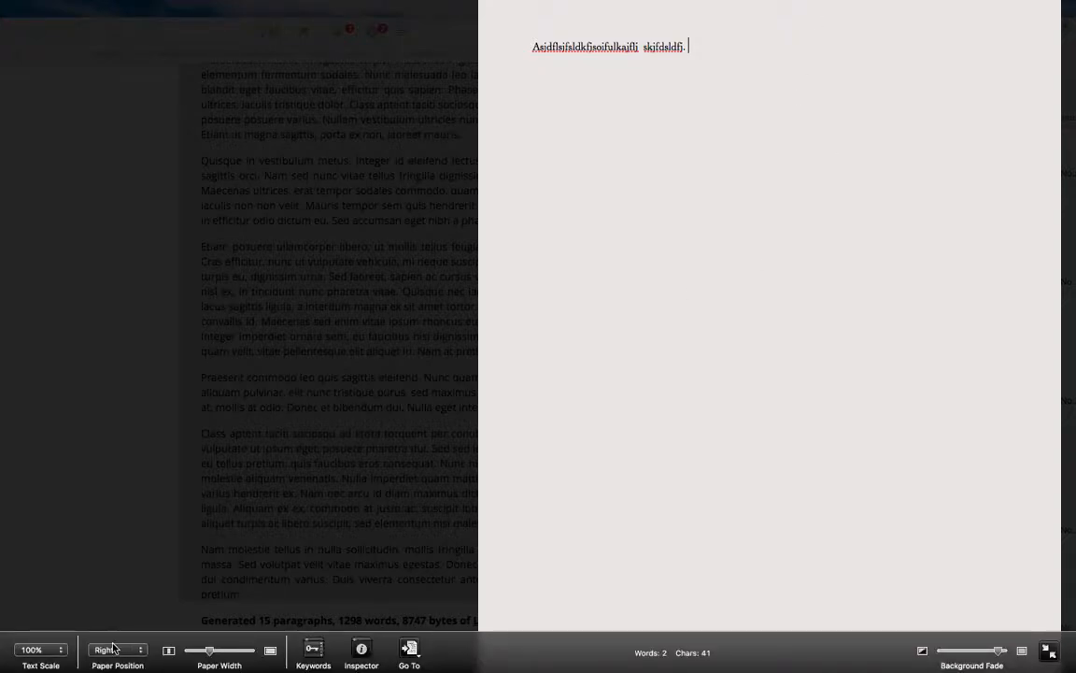
left_click(60, 649)
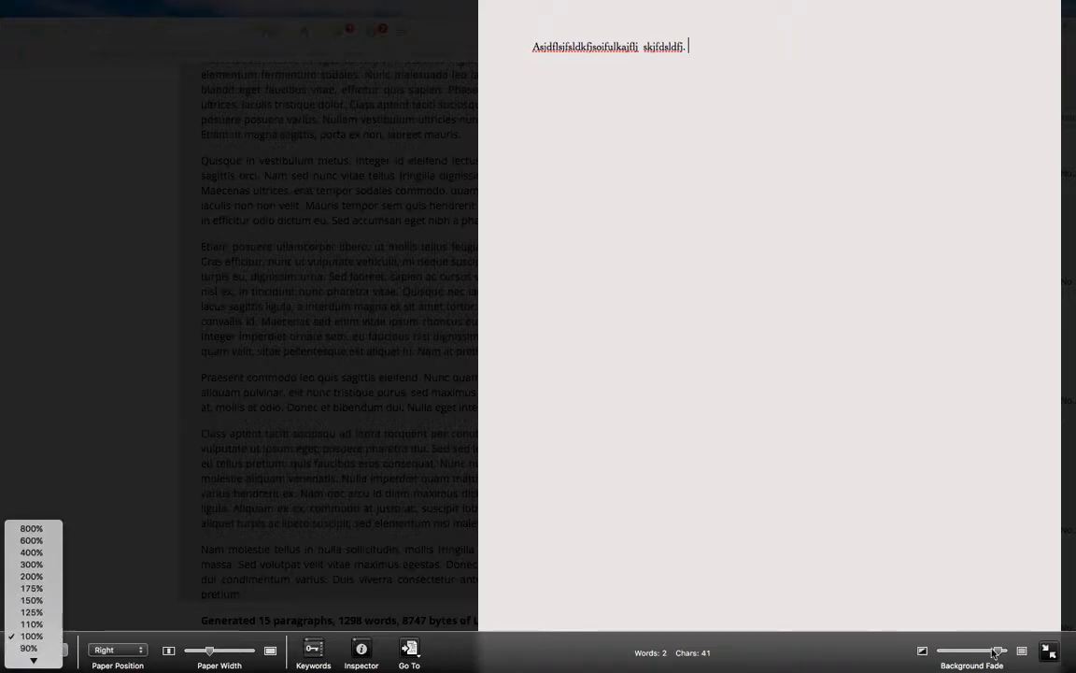
left_click(1048, 652)
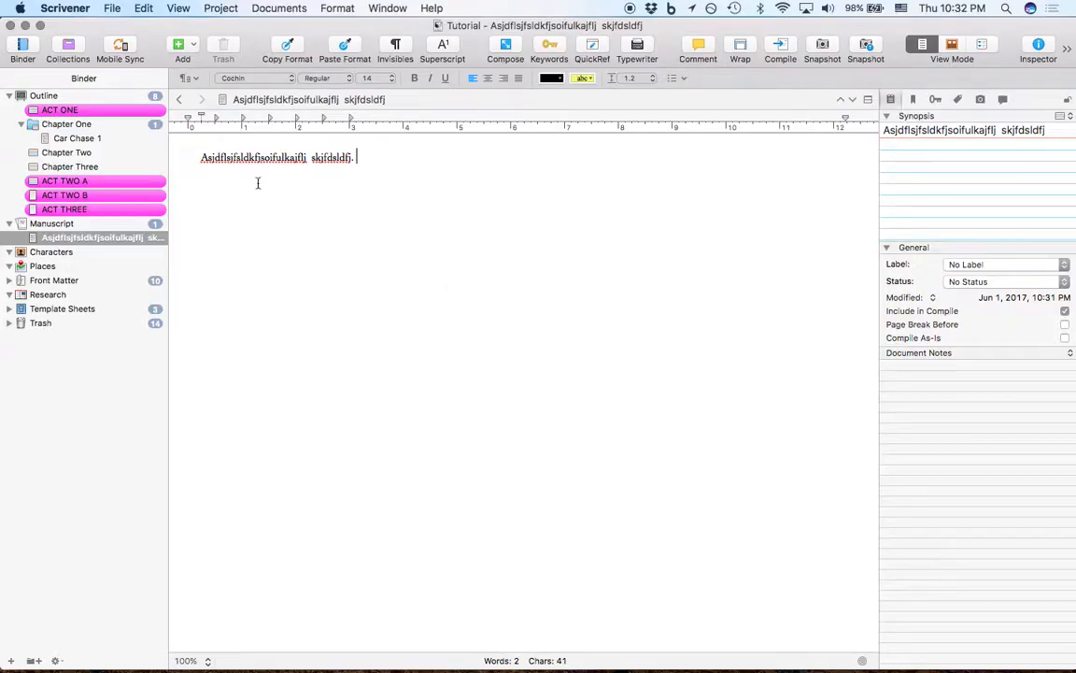
- Replace the placeholder line with the copied lorem ipsum paragraphs
left_click(121, 6)
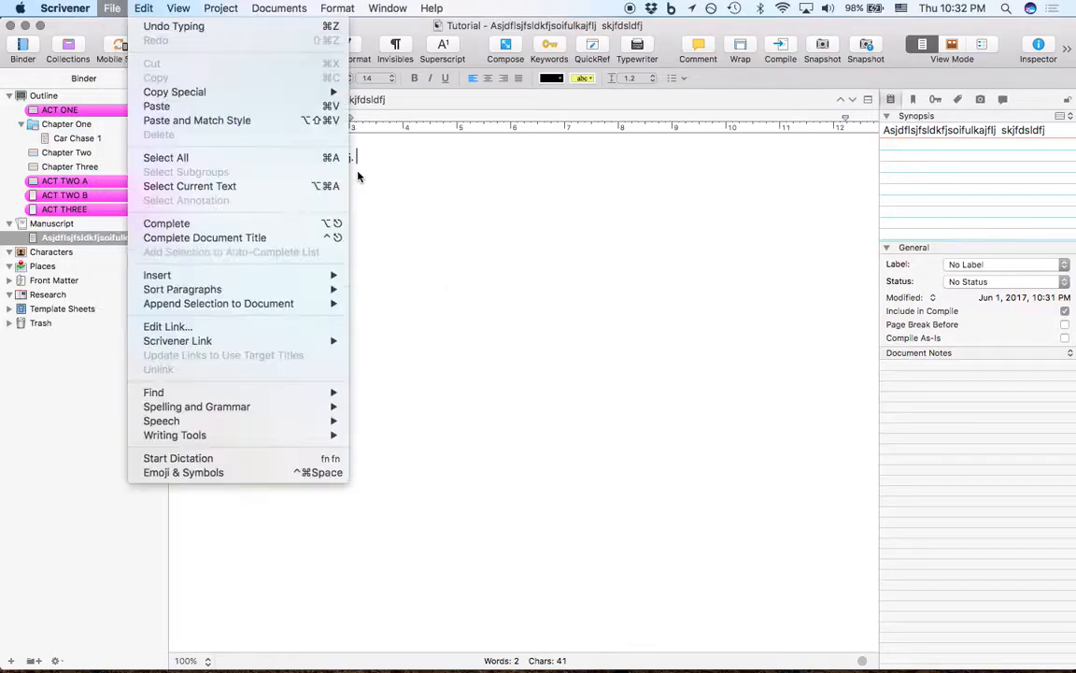
left_click(458, 250)
triple_click(227, 153)
key("BackSpace")
key("super+v")
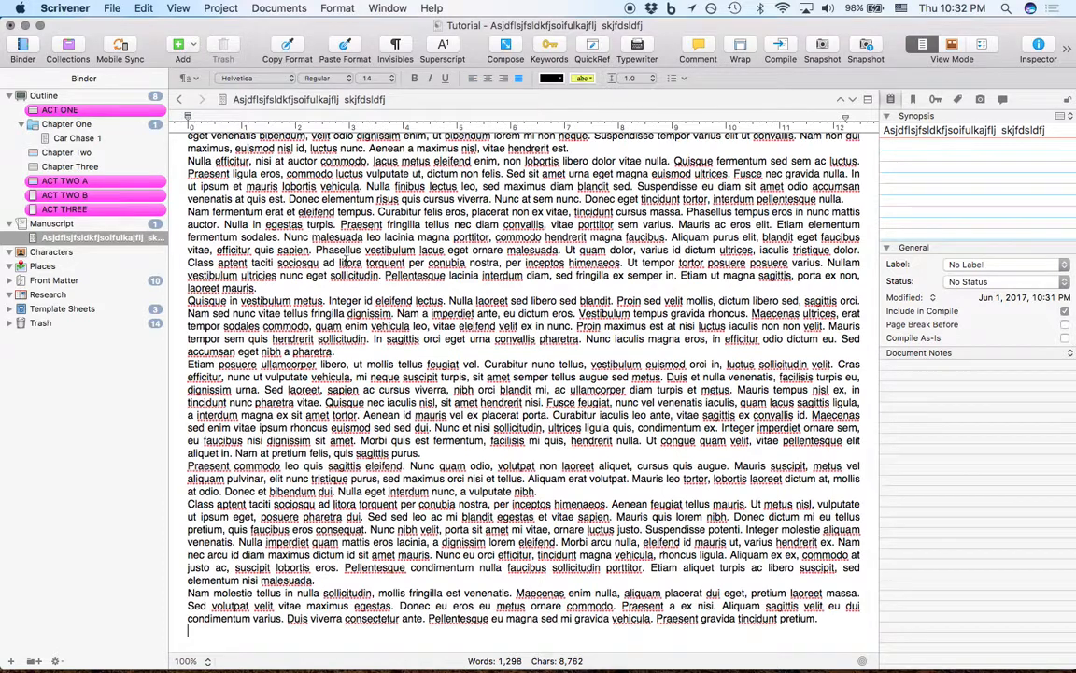
- Turn on highlighting of the current line in the Editor preferences, leaving the typewriter scroll line at Top third of screen
left_click(75, 9)
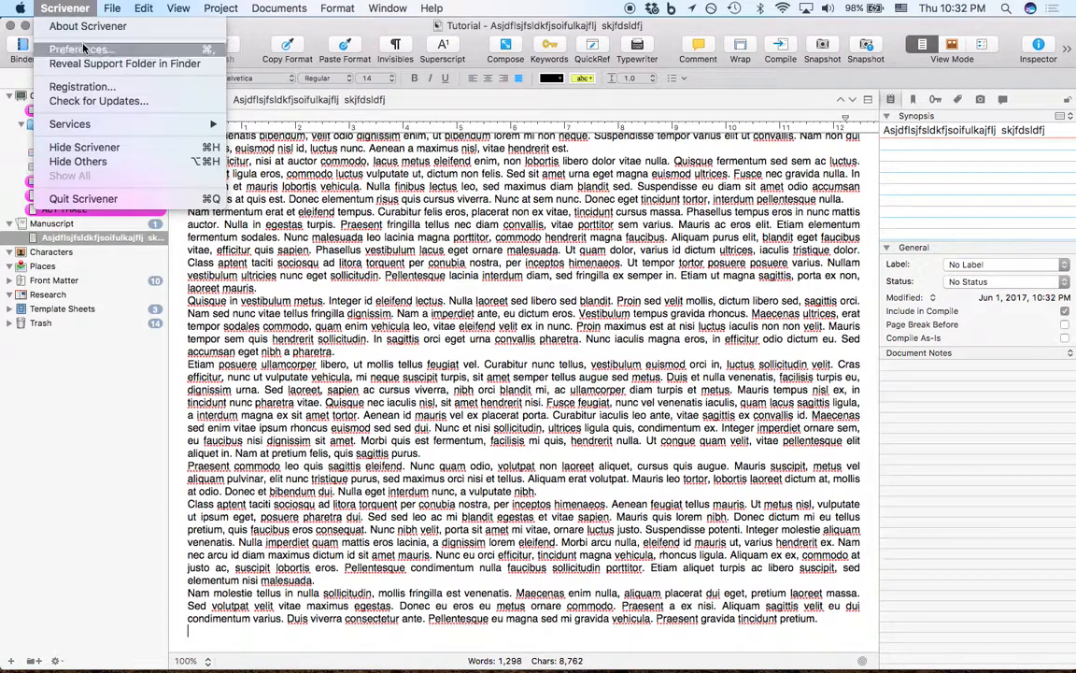
left_click(84, 48)
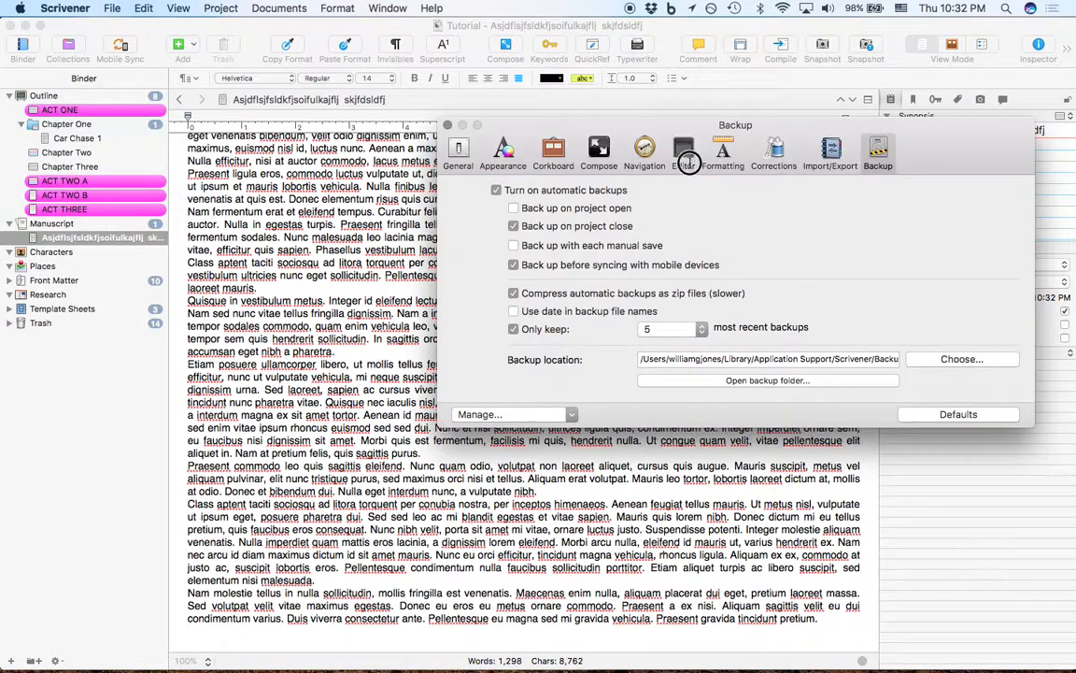
left_click(685, 159)
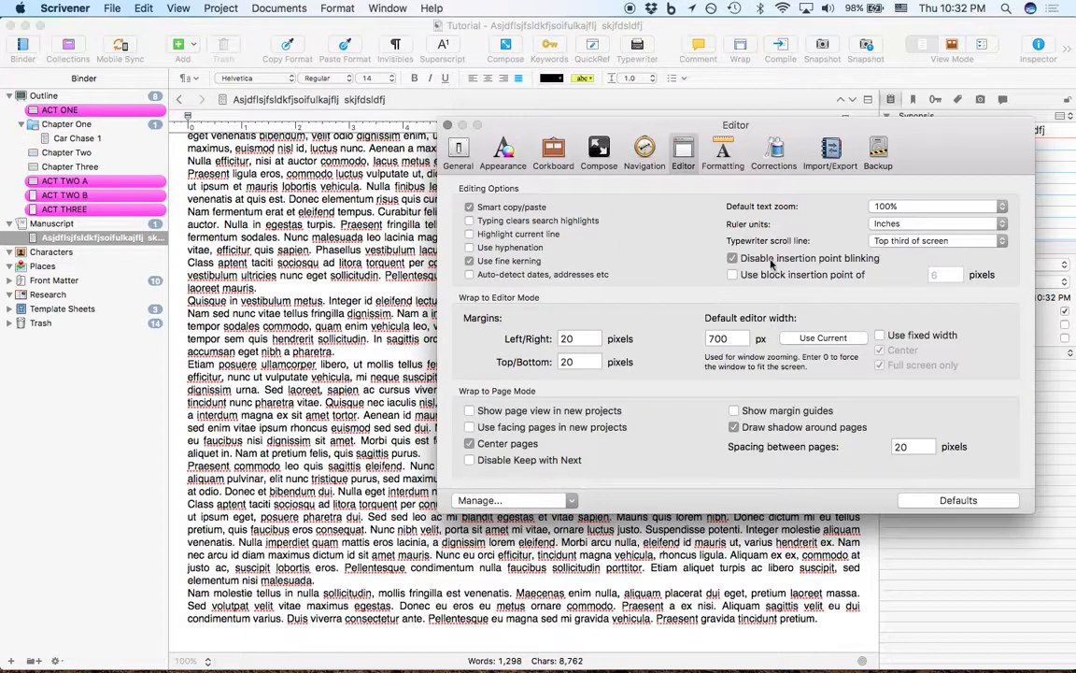
left_click(905, 241)
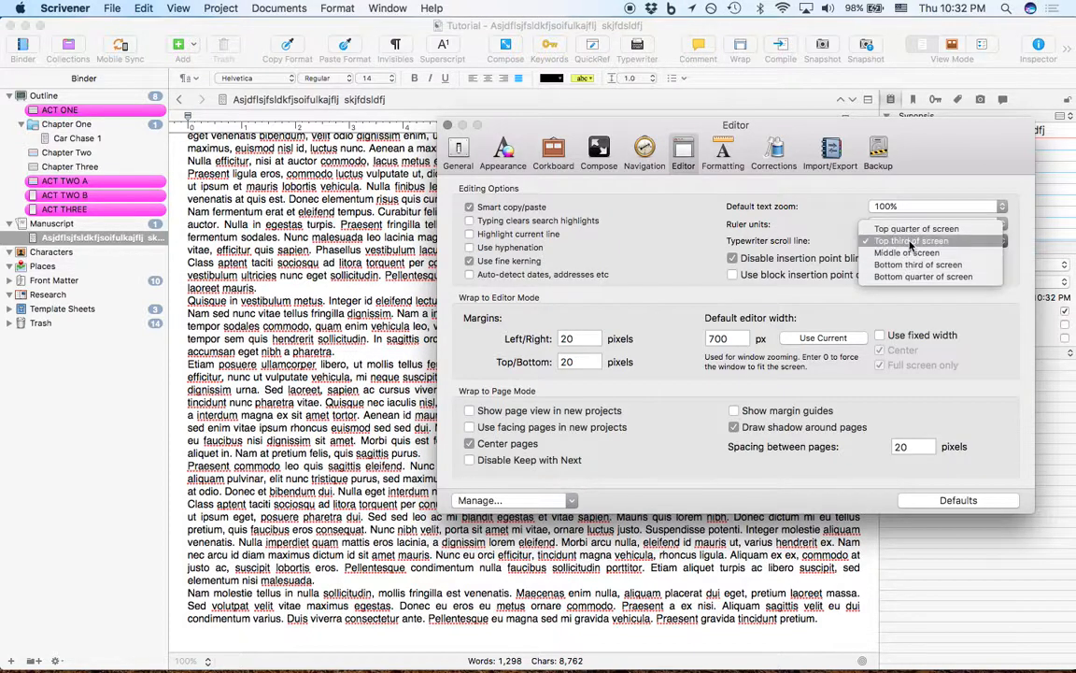
left_click(910, 242)
left_click(732, 257)
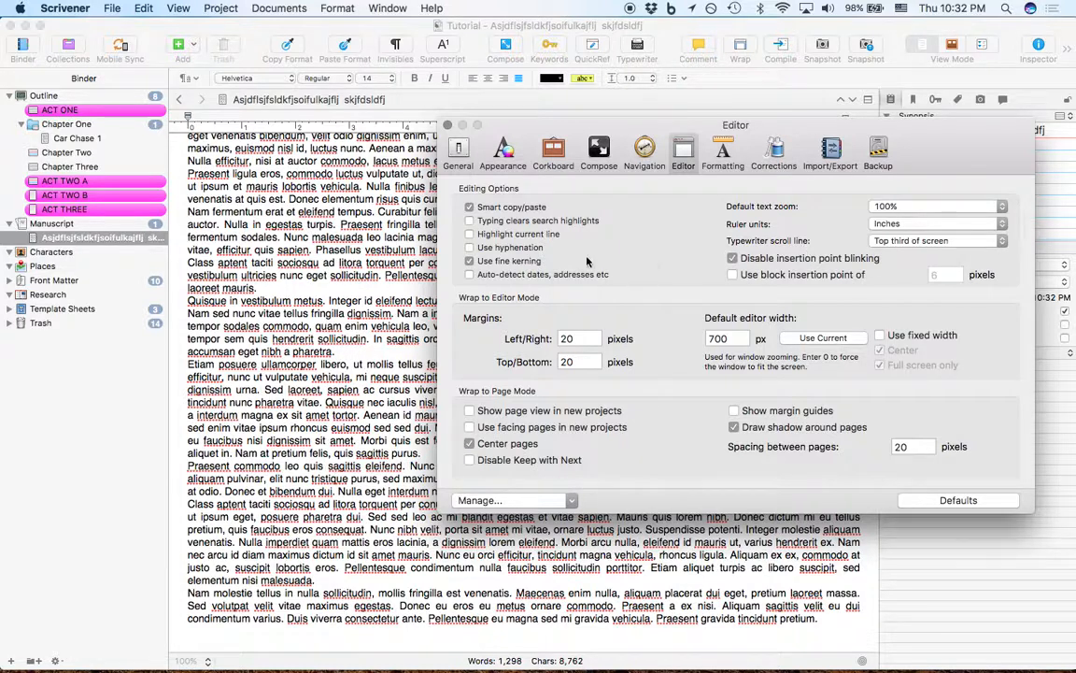
left_click(470, 235)
left_click(448, 127)
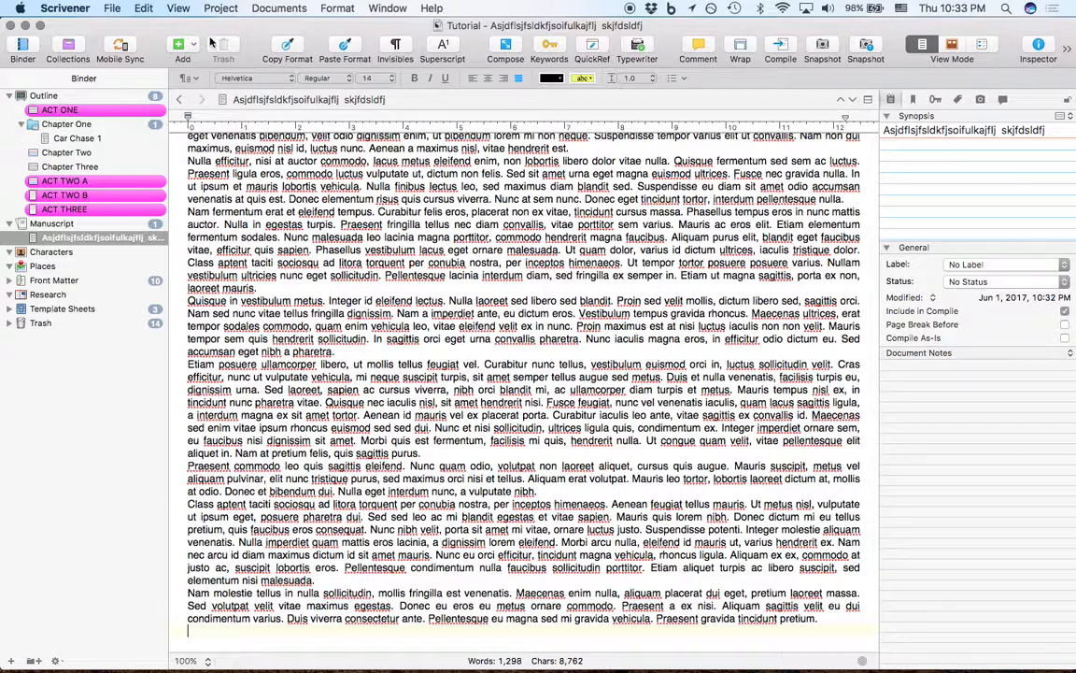
- Insert the line "This is typewrite mode." after the paragraph ending in "quis sagittis purus." and start another line below it
left_click(428, 454)
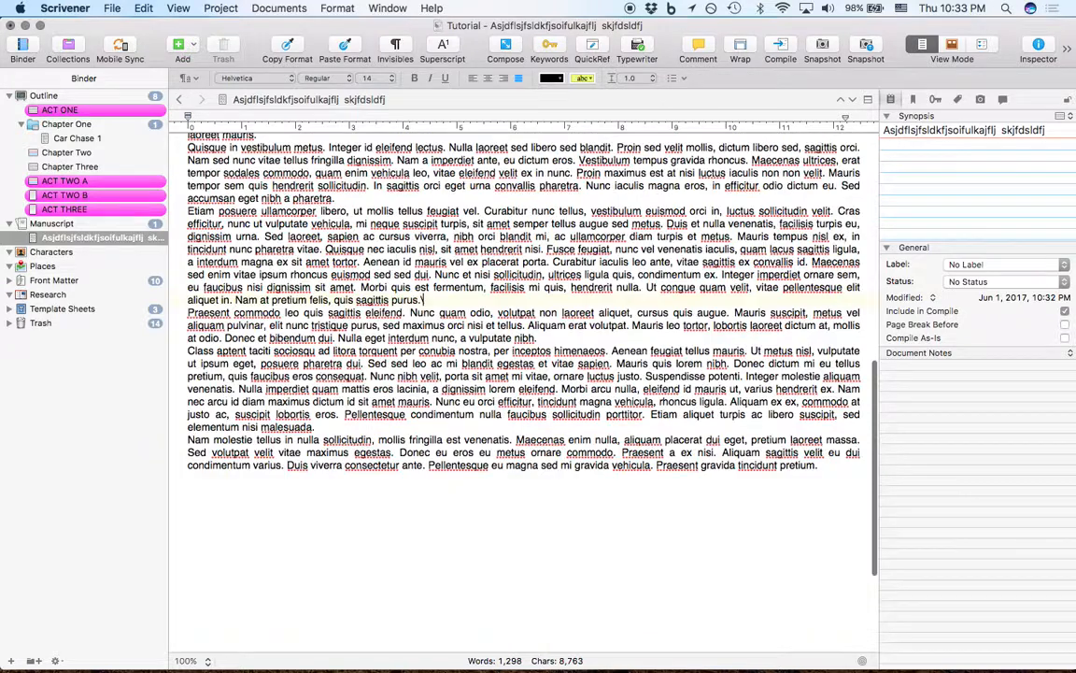
key("Return")
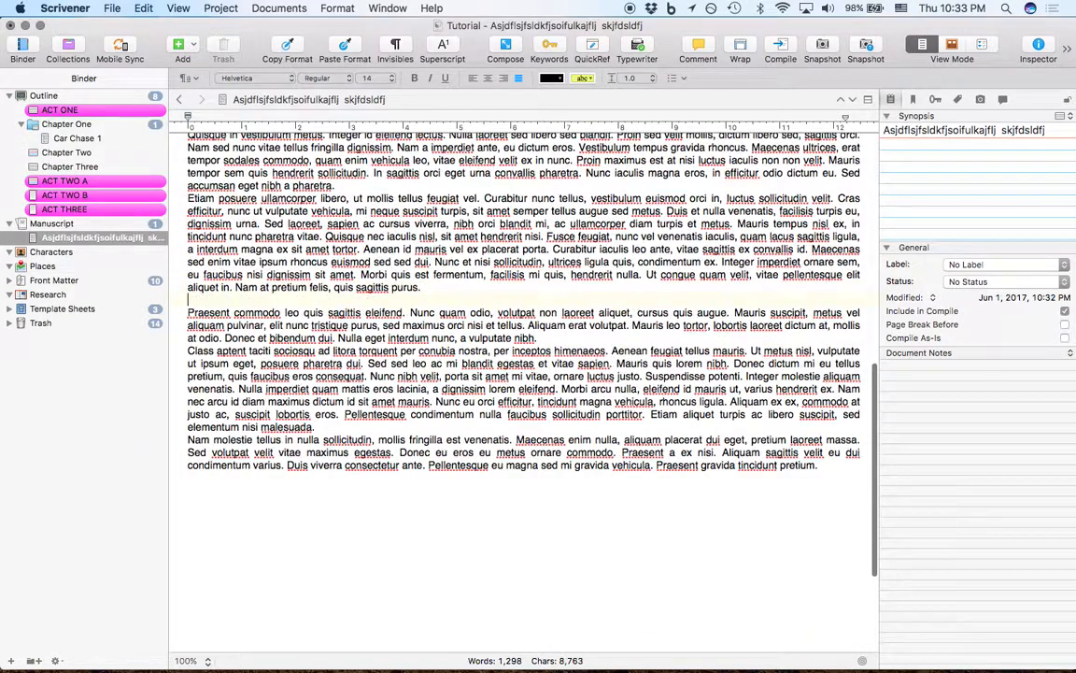
type("There")
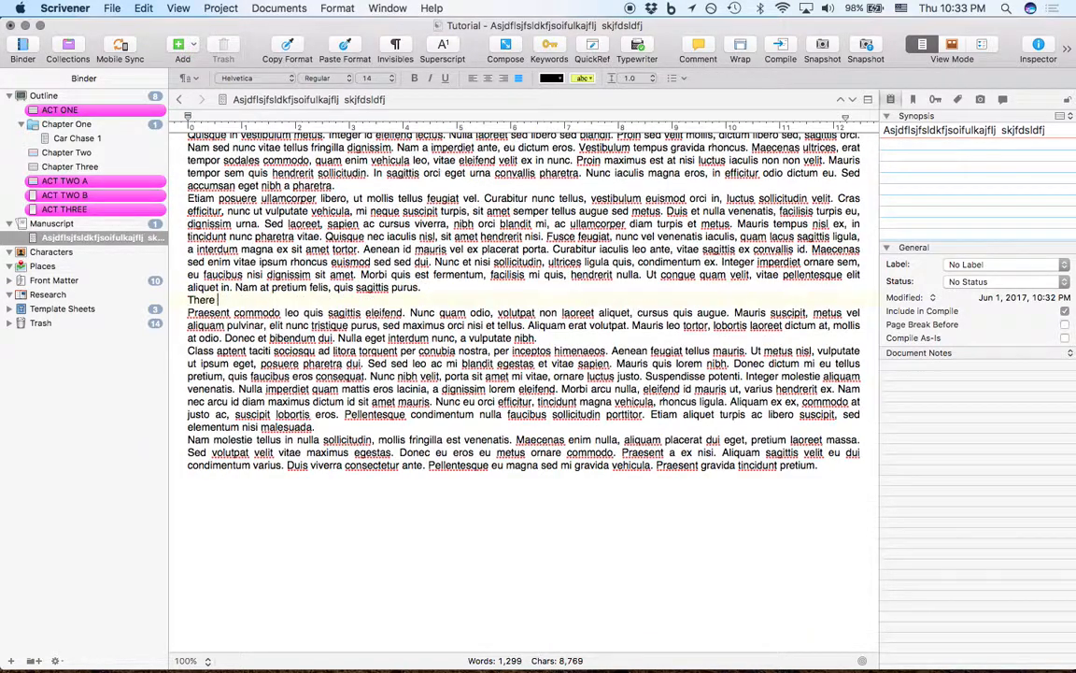
key("BackSpace")
key("BackSpace")
key("BackSpace")
type("is is typewrite mode")
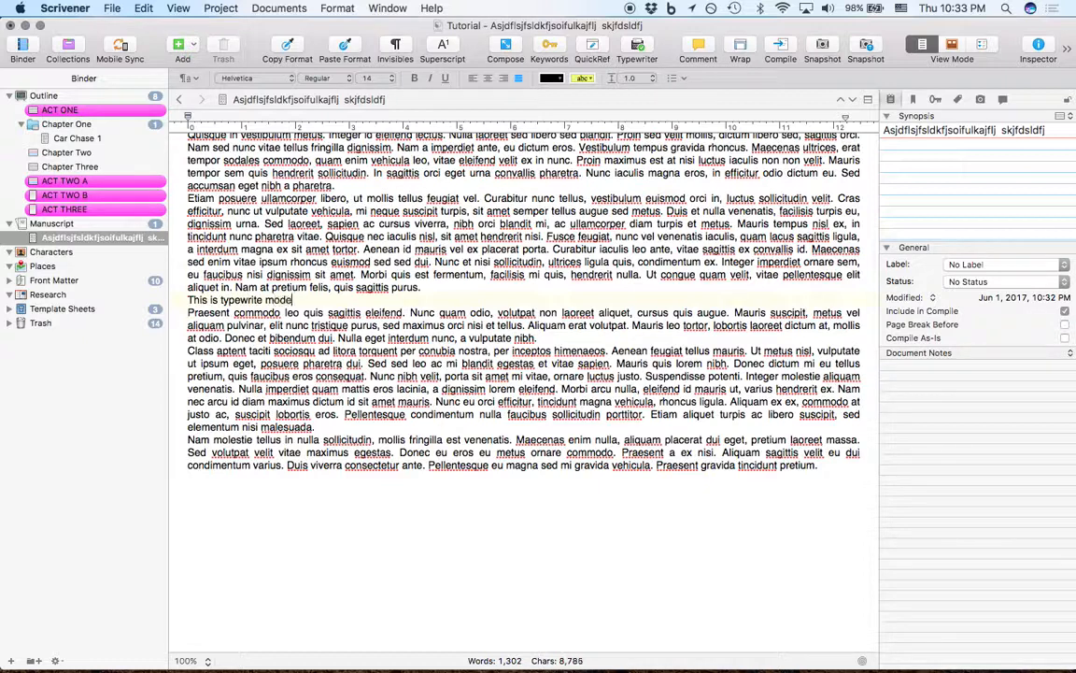
type(".")
key("Return")
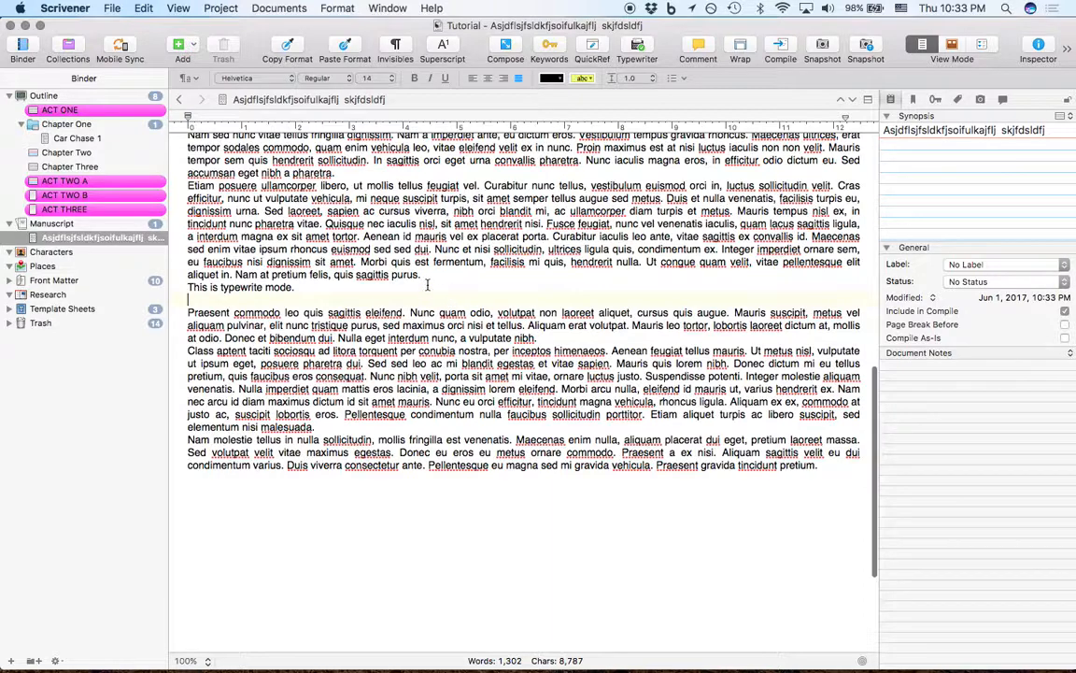
- Insert the line "This is about all there is." after the earlier paragraph ending in "vitae tempus augue aliquam eu."
scroll(432, 355, "up", 20)
left_click(439, 432)
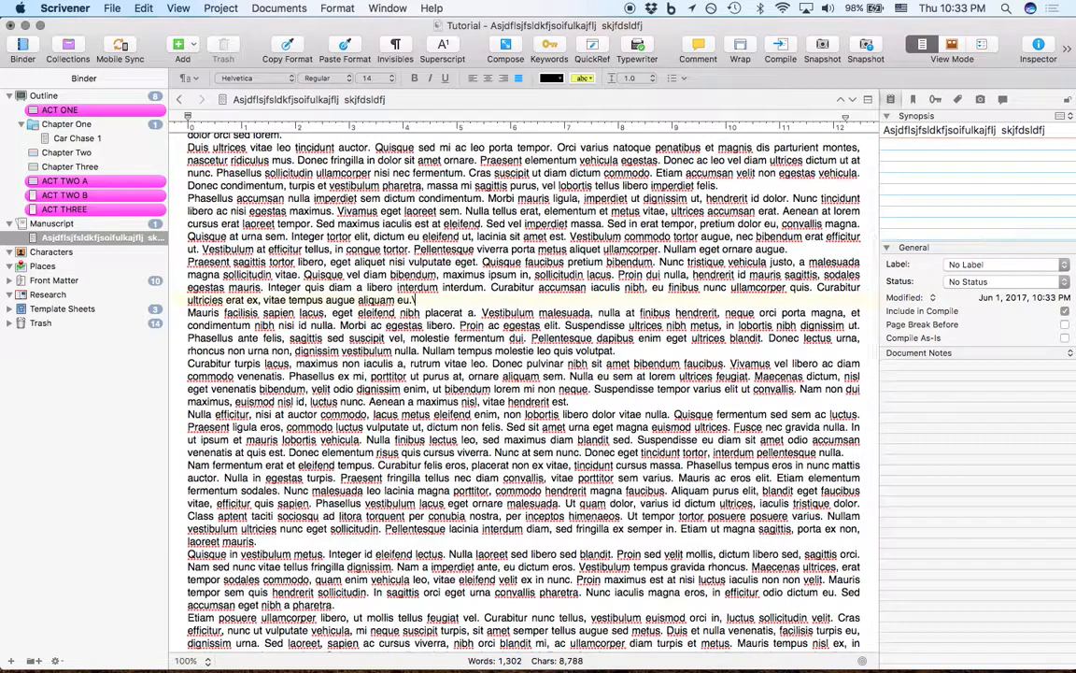
type("Ther")
key("BackSpace")
key("BackSpace")
key("BackSpace")
key("Return")
type("There")
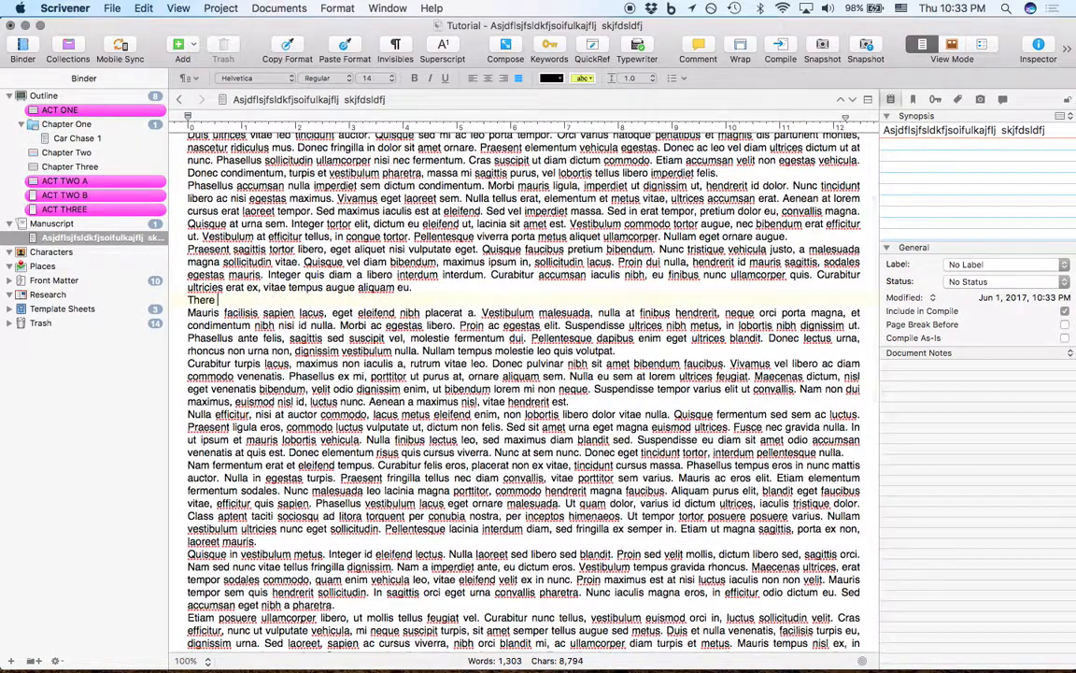
key("BackSpace")
key("BackSpace")
key("BackSpace")
type("is is about all there is.")
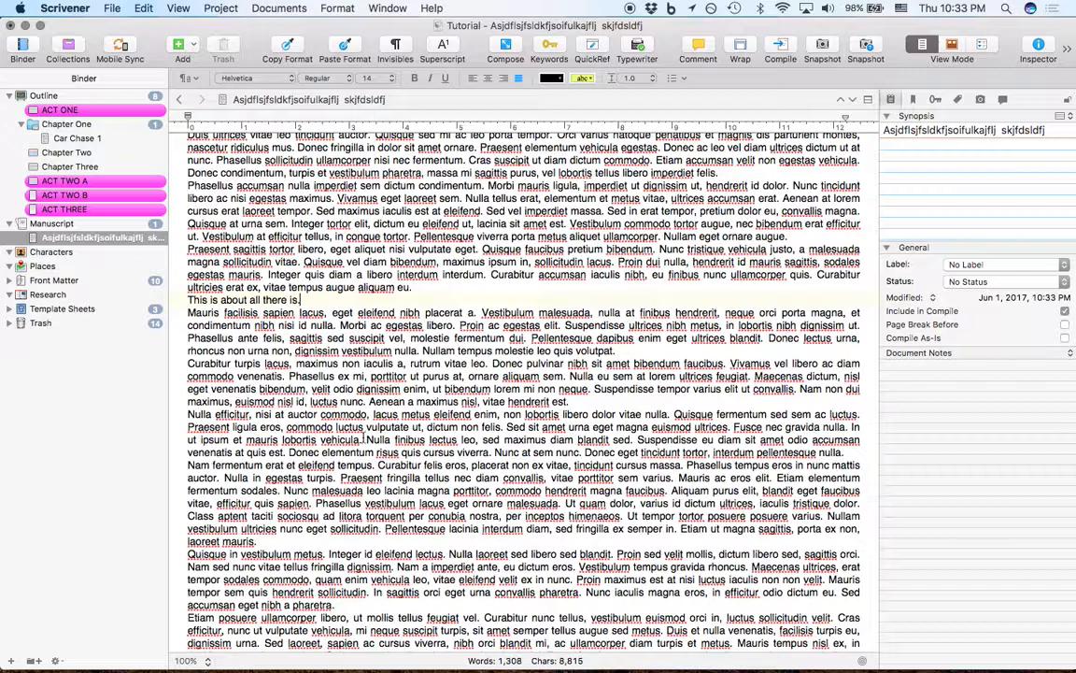
- Add a new text document after Car Chase 1 in Chapter One of the Outline
left_click(75, 138)
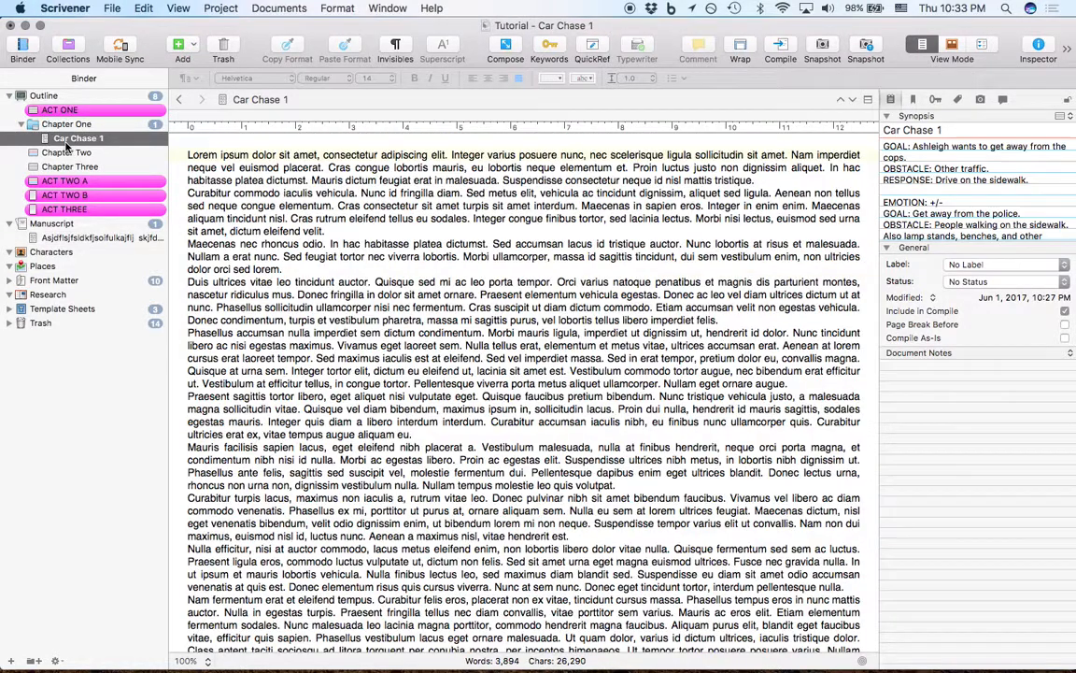
right_click(66, 142)
mouse_move(143, 149)
left_click(224, 150)
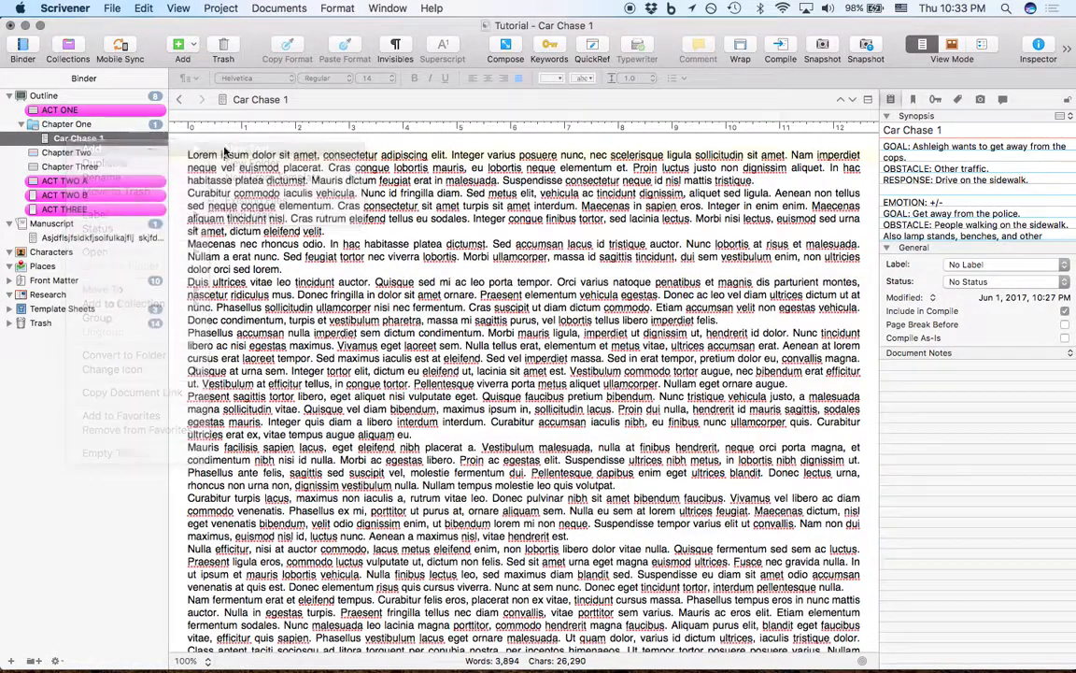
left_click(308, 181)
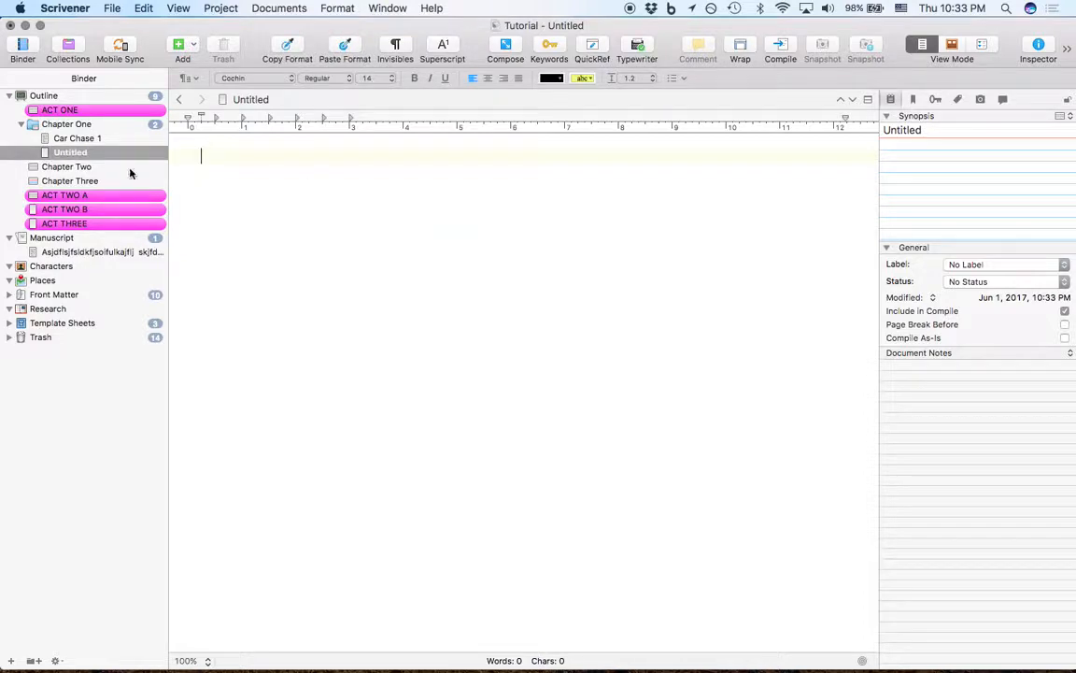
- View Chapter One's cards, and enter a short string of random placeholder letters in the new untitled document
left_click(72, 140)
left_click(67, 124)
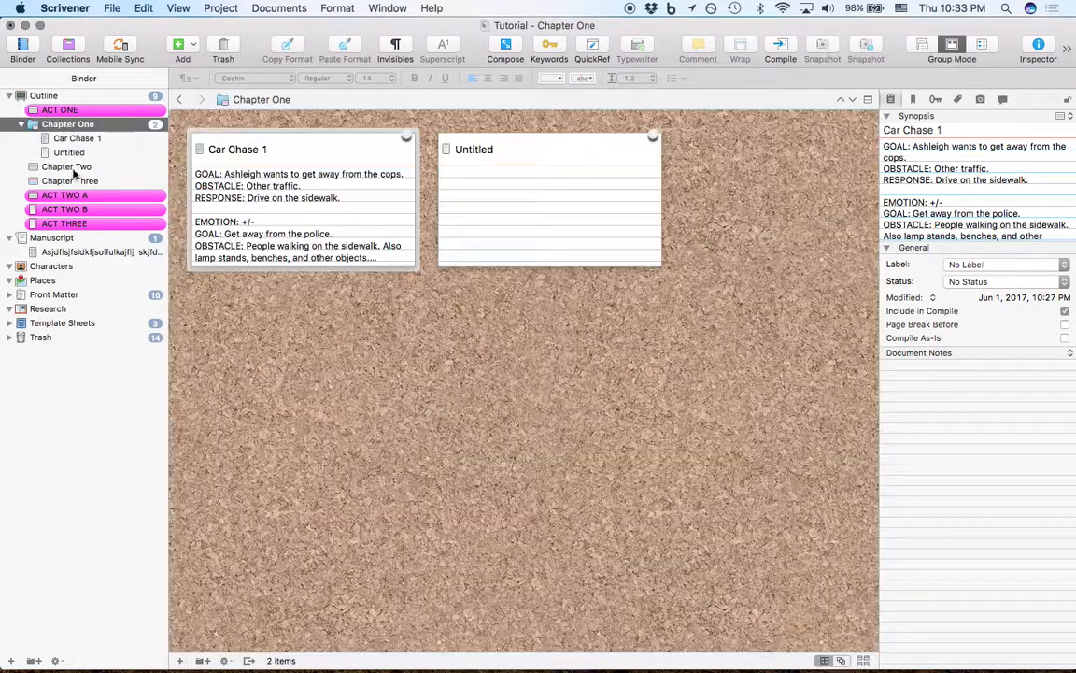
left_click(69, 152)
left_click(333, 202)
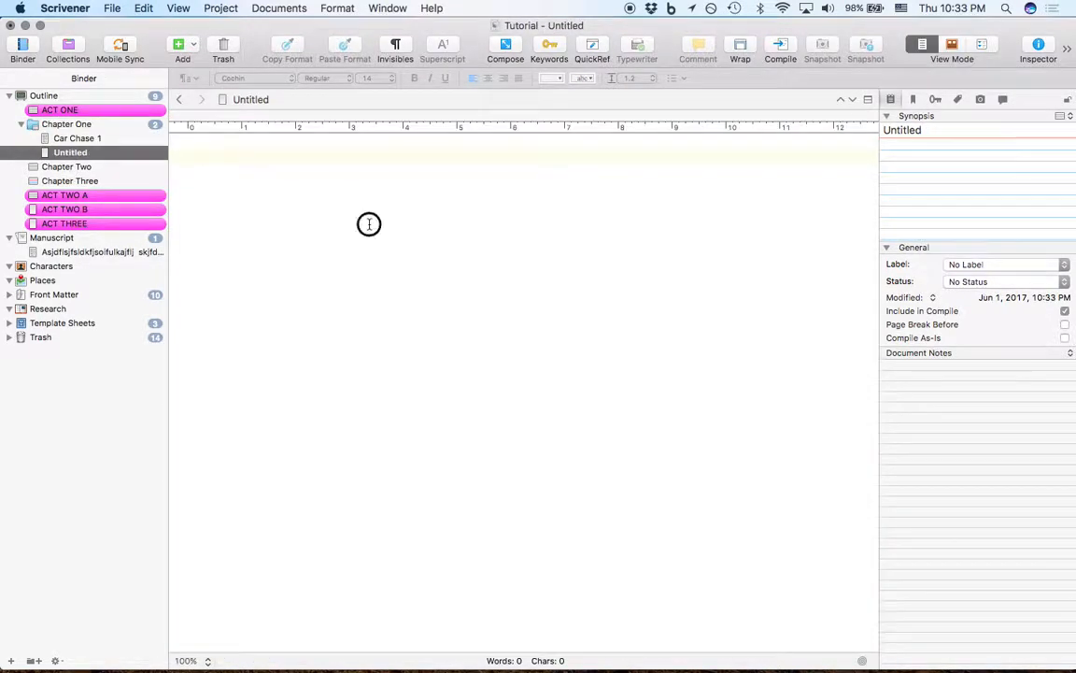
type("jfasjdfasljfj")
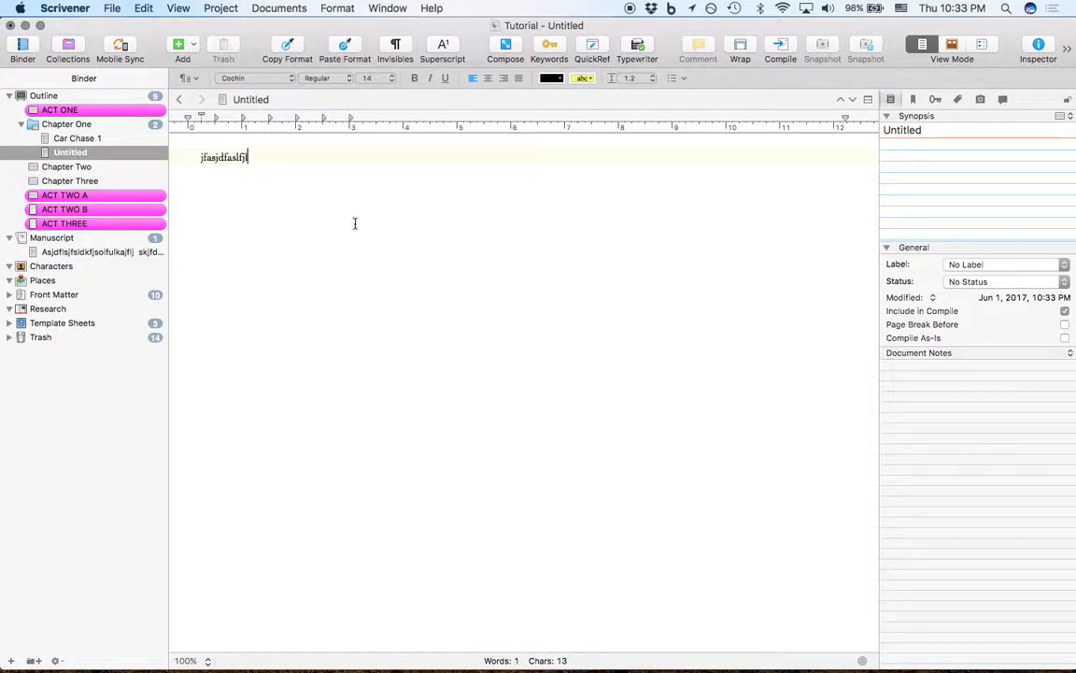
- Rename the untitled document in Chapter One as "Shoplifting at the Mall"
left_click(76, 138)
left_click(72, 153)
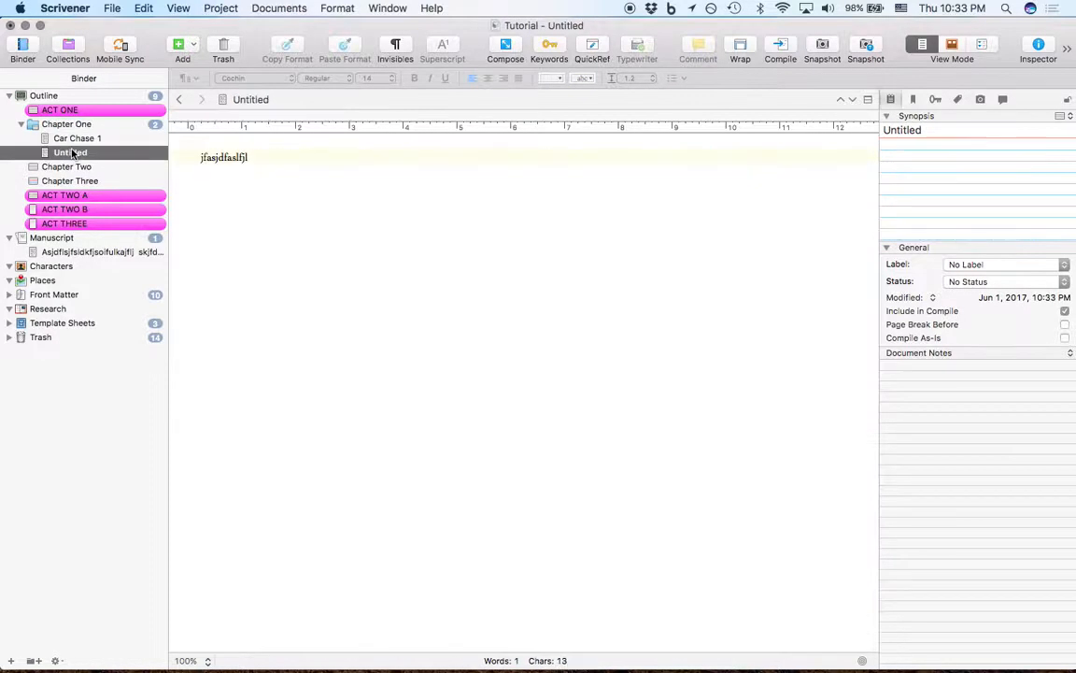
left_click(71, 152)
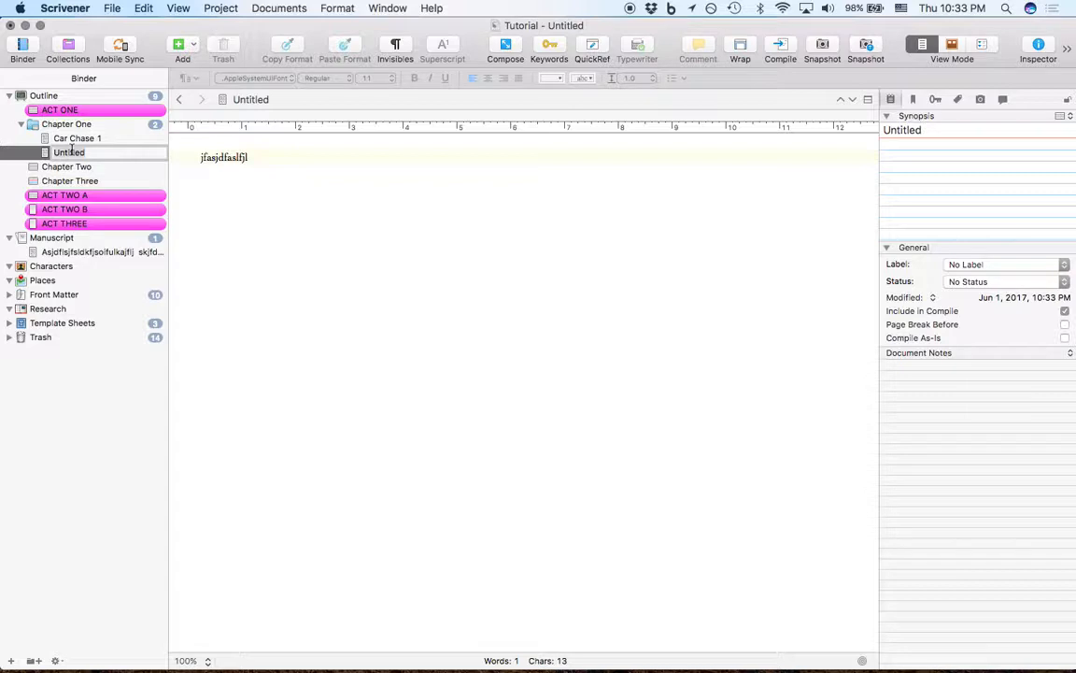
double_click(71, 152)
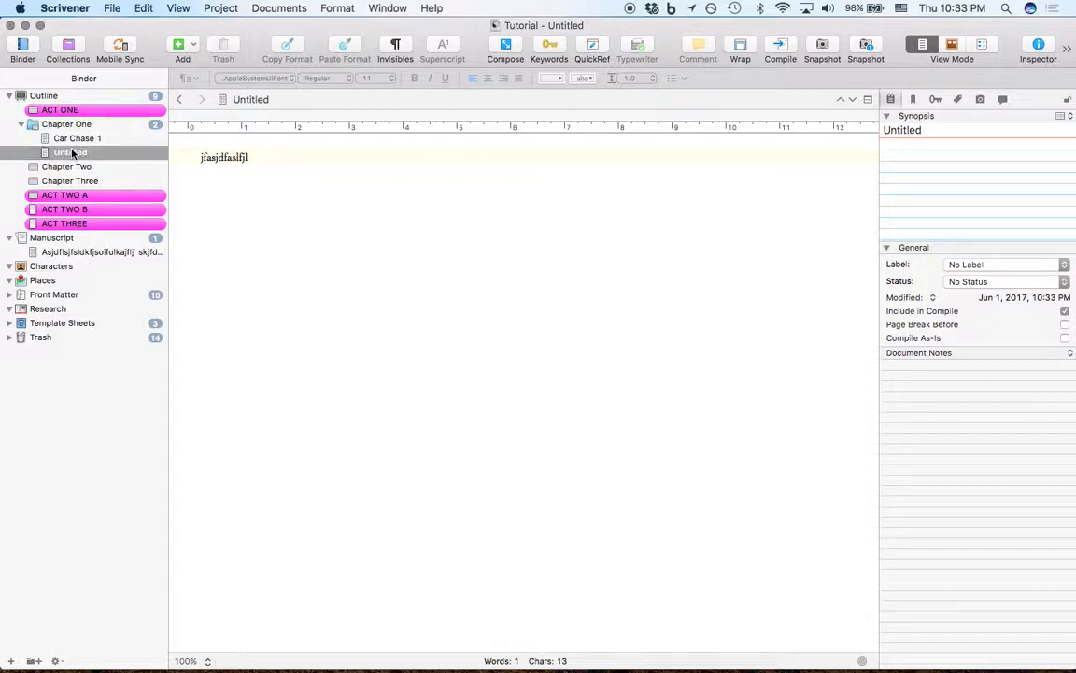
left_click(86, 153)
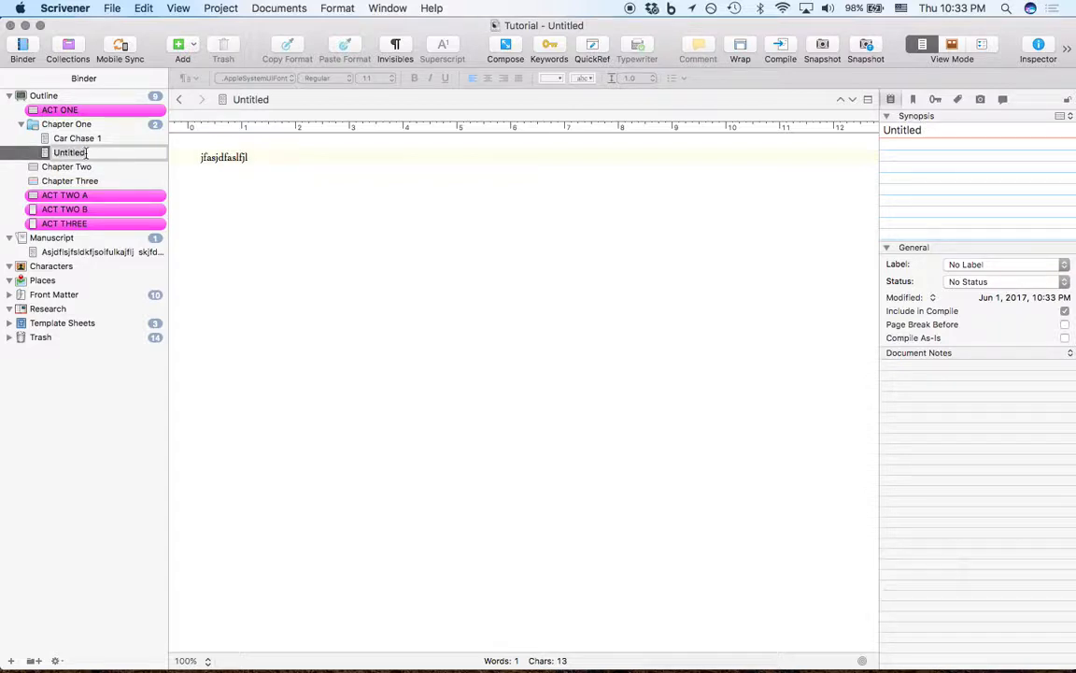
type("Shoplifting at the Mall")
key("Return")
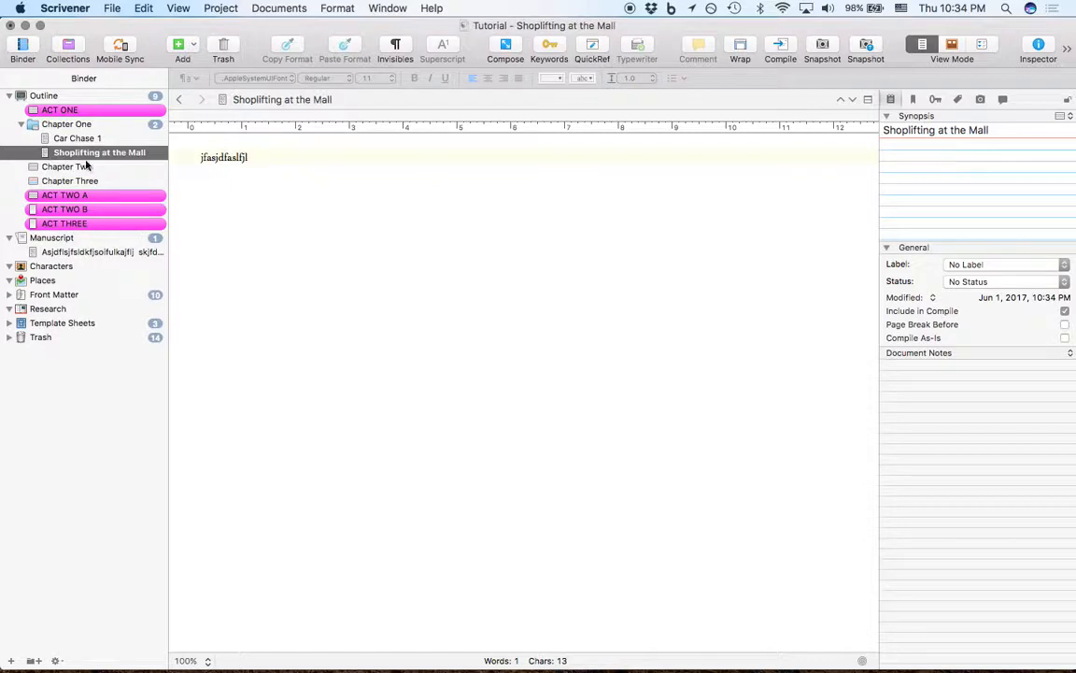
- Try moving the Shoplifting at the Mall scene toward Chapter Two in the Binder
left_click(107, 156)
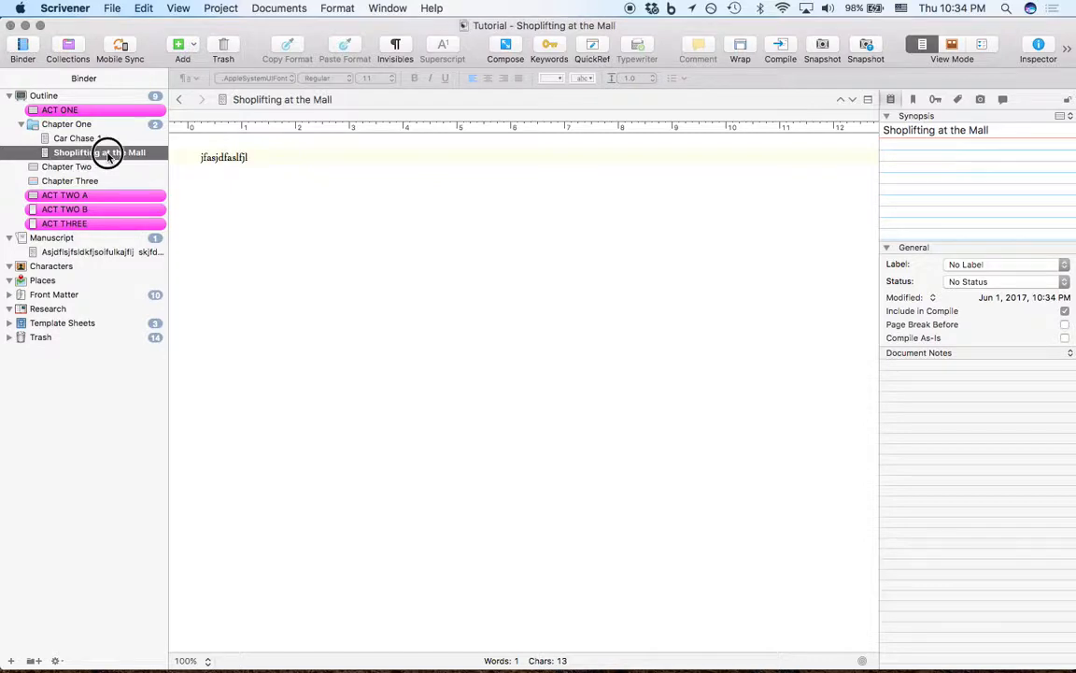
left_click(93, 138)
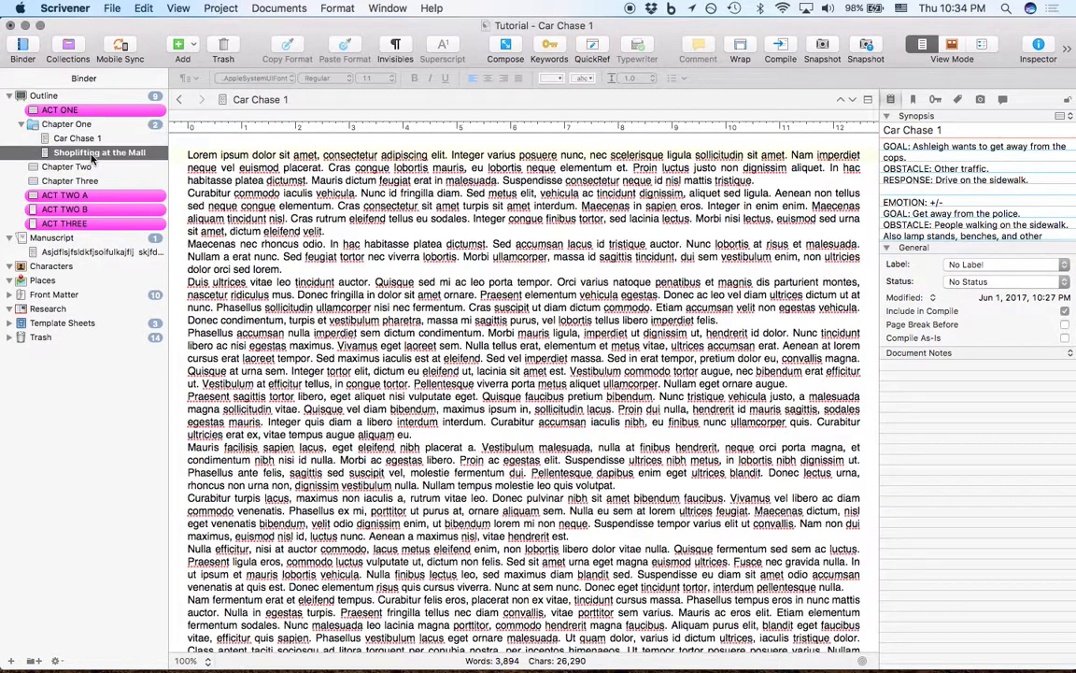
mouse_move(91, 154)
left_mouse_down()
mouse_move(74, 137)
mouse_move(92, 140)
mouse_move(75, 166)
left_mouse_up()
left_click(82, 139)
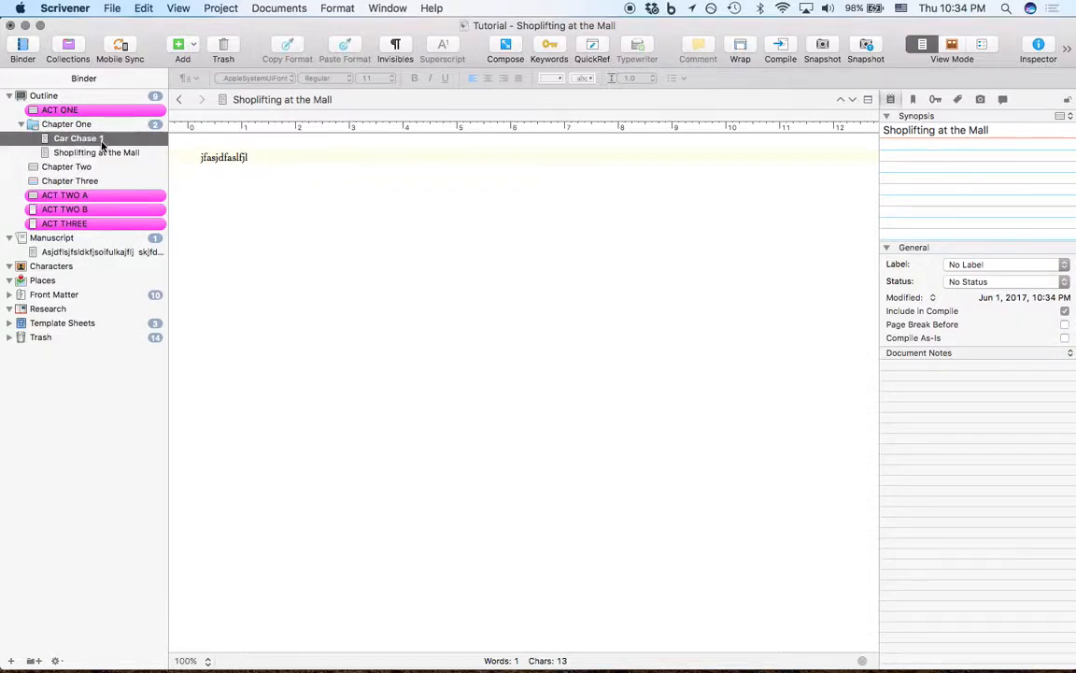
- Show Chapter One's scenes on the corkboard and reorder them so Shoplifting at the Mall comes before Car Chase 1
left_click(952, 45)
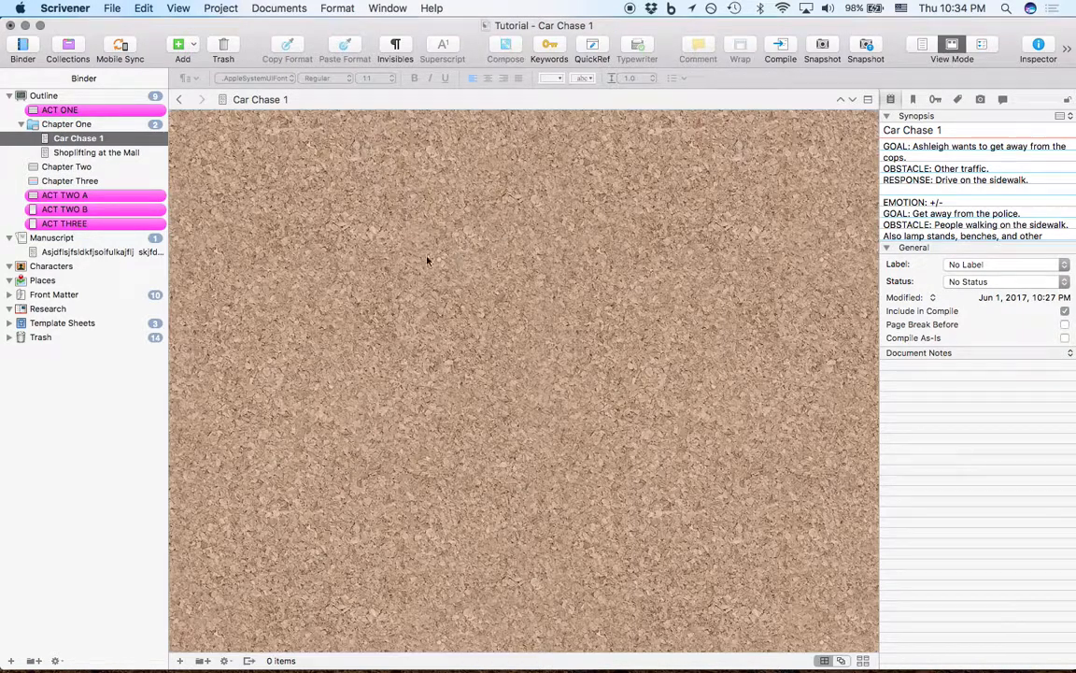
left_click(81, 124)
left_click(306, 182)
left_click_drag(306, 182, 738, 160)
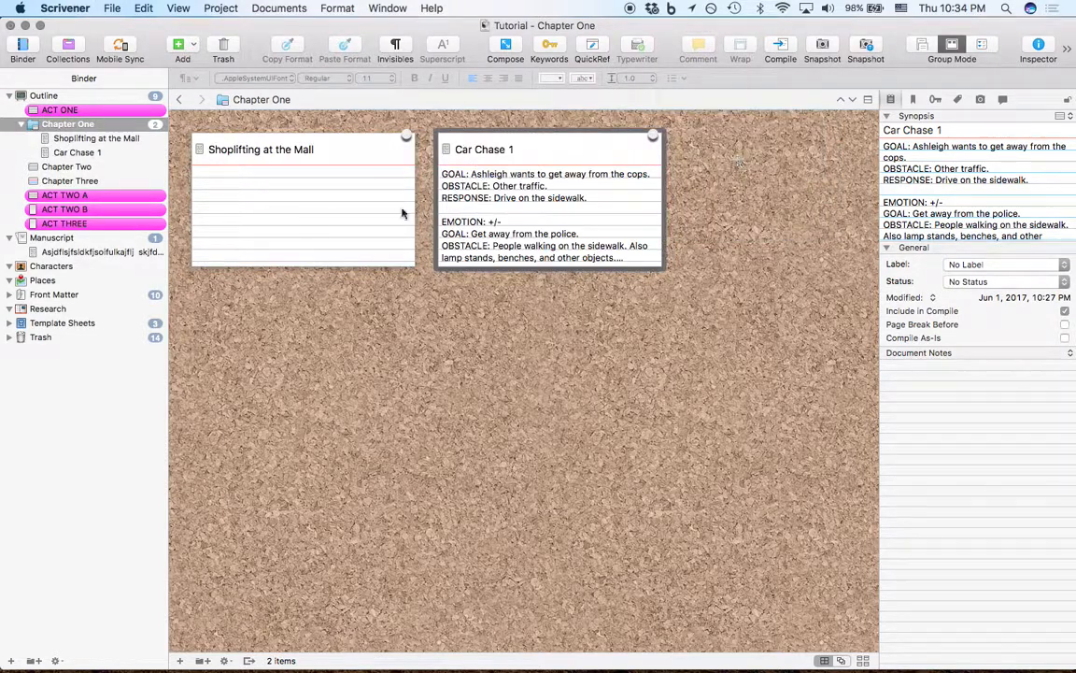
left_click_drag(379, 200, 724, 157)
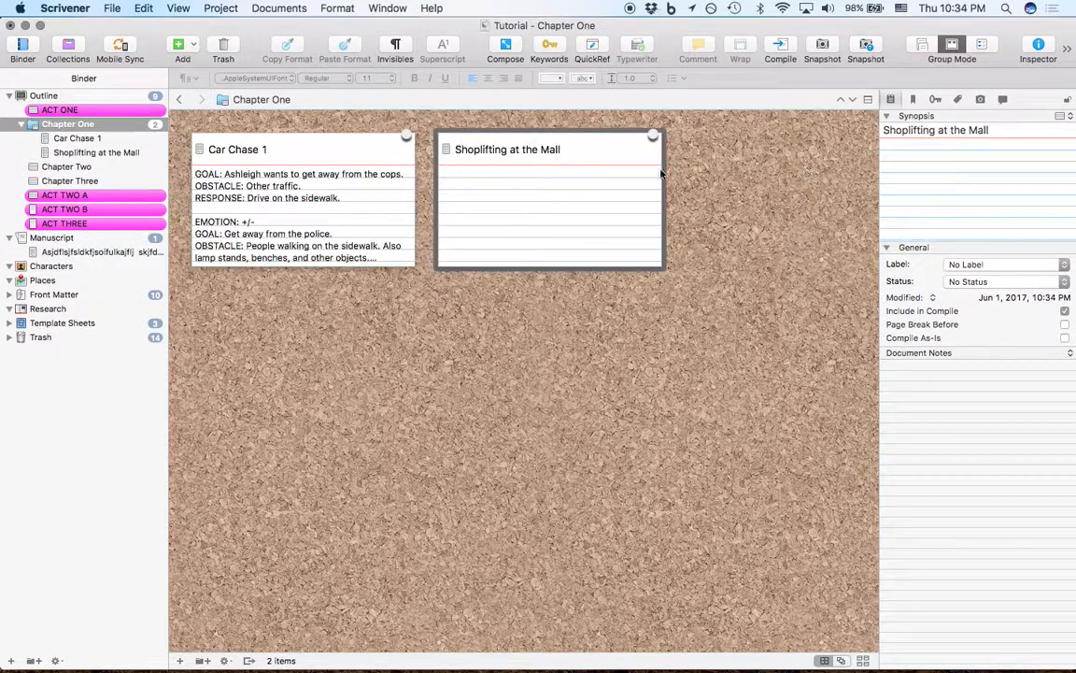
left_click_drag(635, 171, 234, 178)
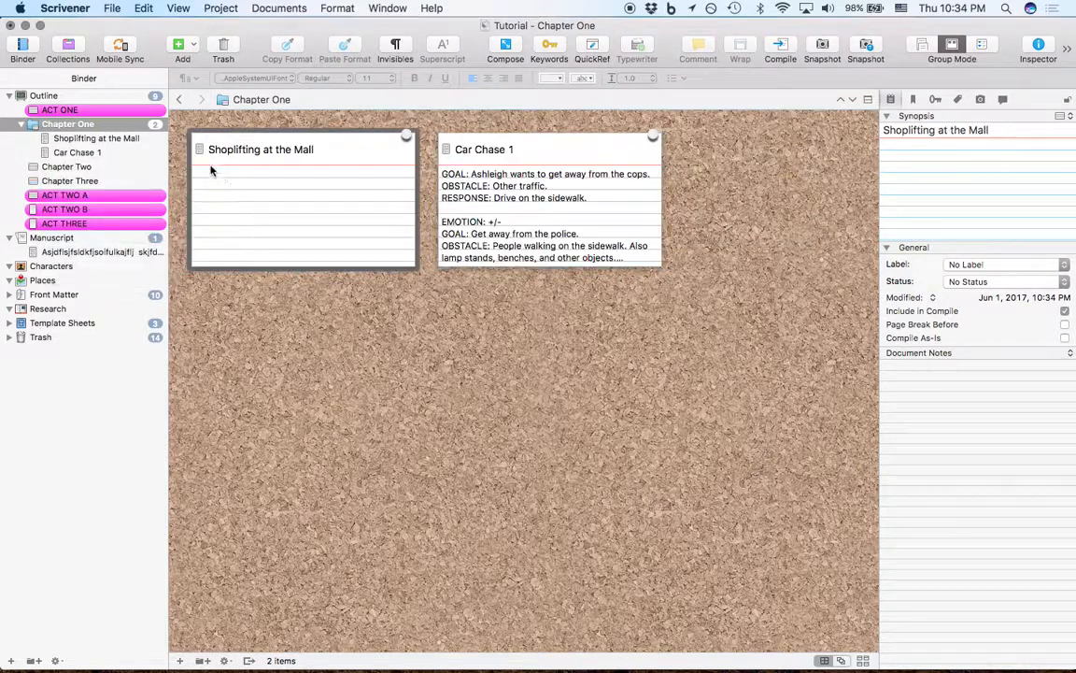
- Convert the Chapter Two document in the Outline to a folder
left_click(80, 168)
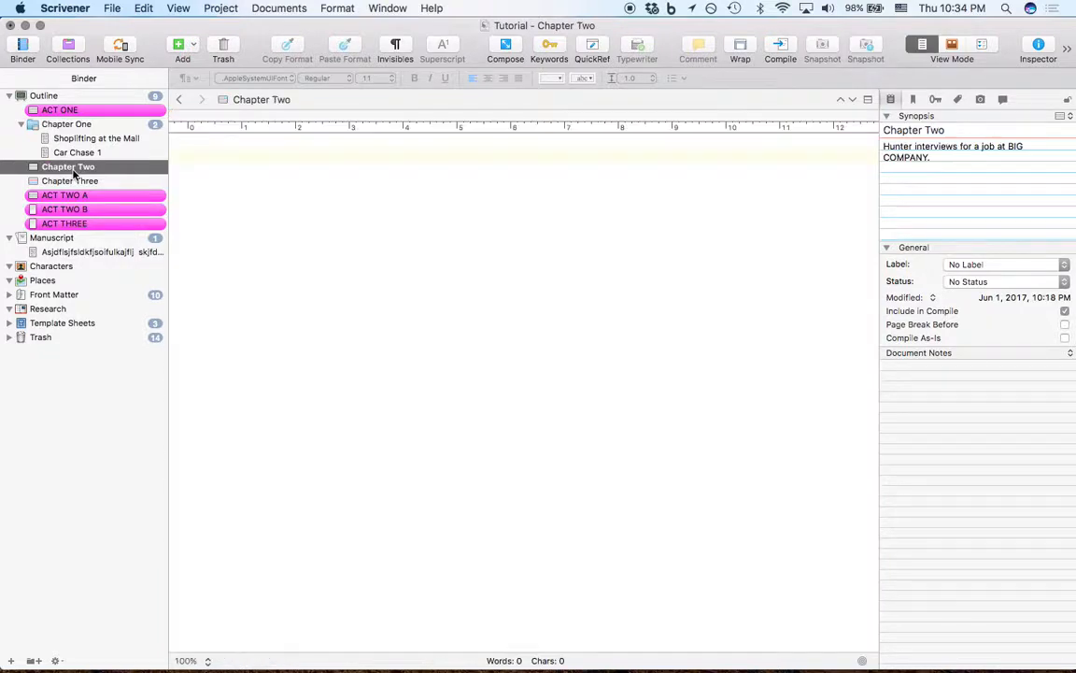
right_click(77, 168)
left_click(173, 383)
- Try moving the Car Chase 1 scene in the Binder, leaving it in Chapter One below Shoplifting at the Mall
left_click(81, 141)
left_click(81, 153)
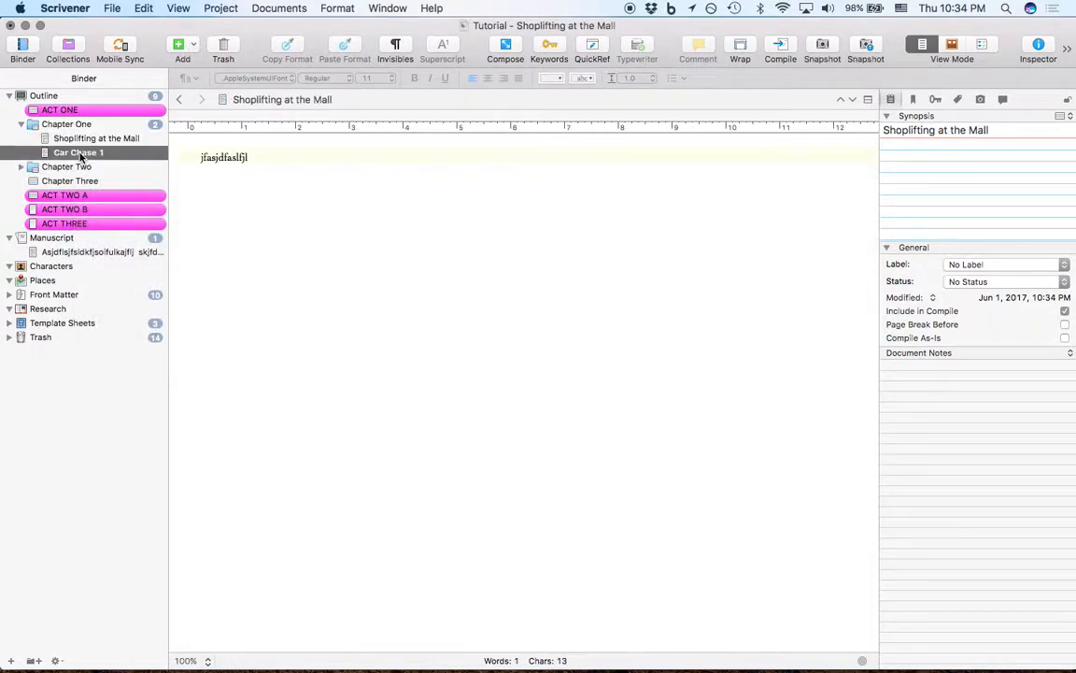
left_click_drag(96, 156, 71, 117)
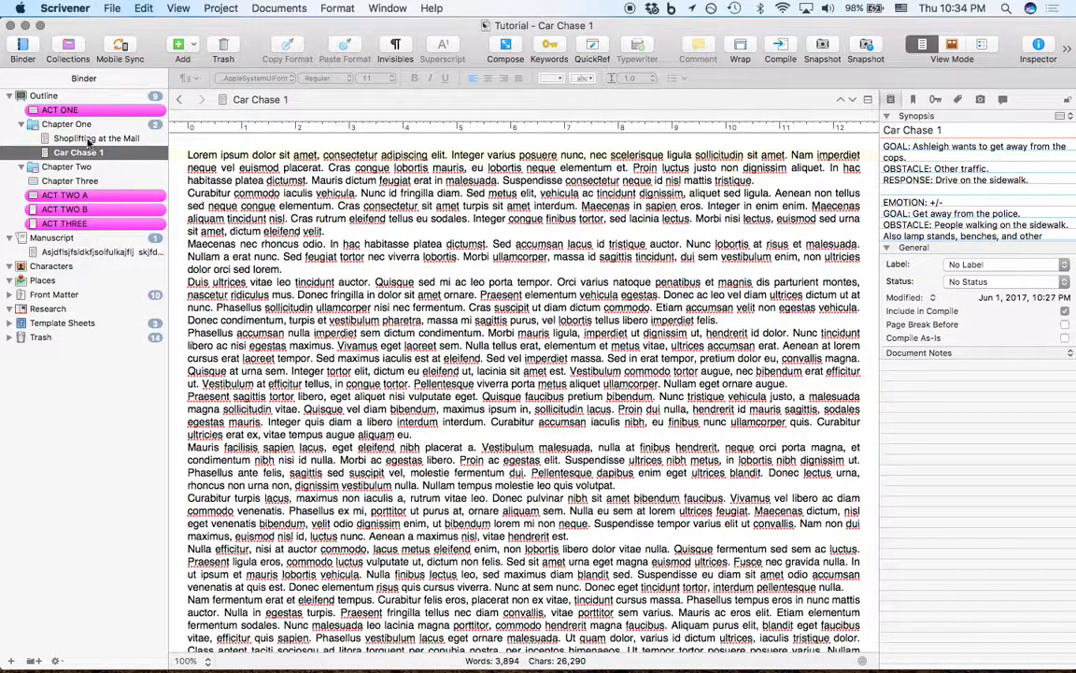
- Move Car Chase 1 out of Chapter One to the chapter level just above Chapter Two and convert it to a folder
left_click_drag(89, 150, 20, 161)
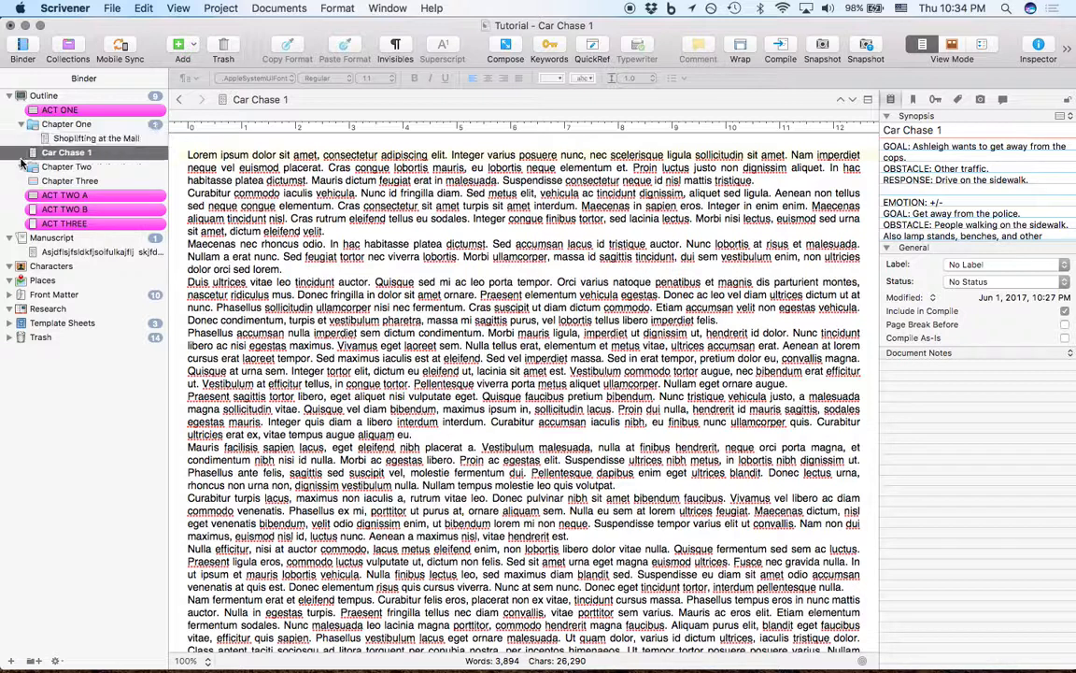
right_click(69, 156)
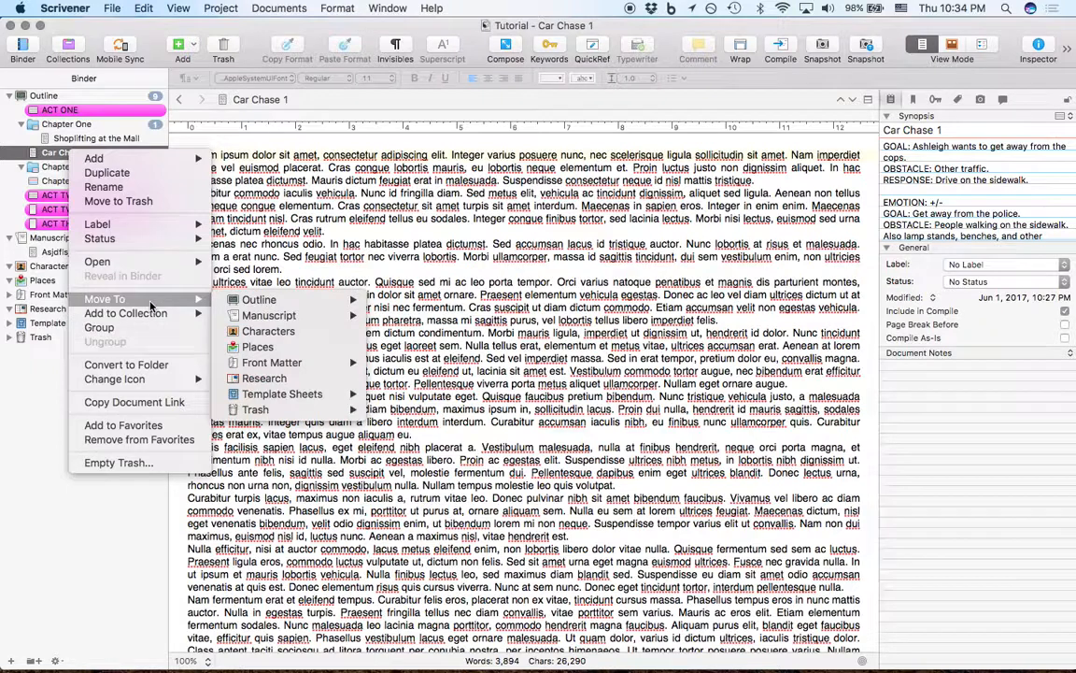
left_click(147, 365)
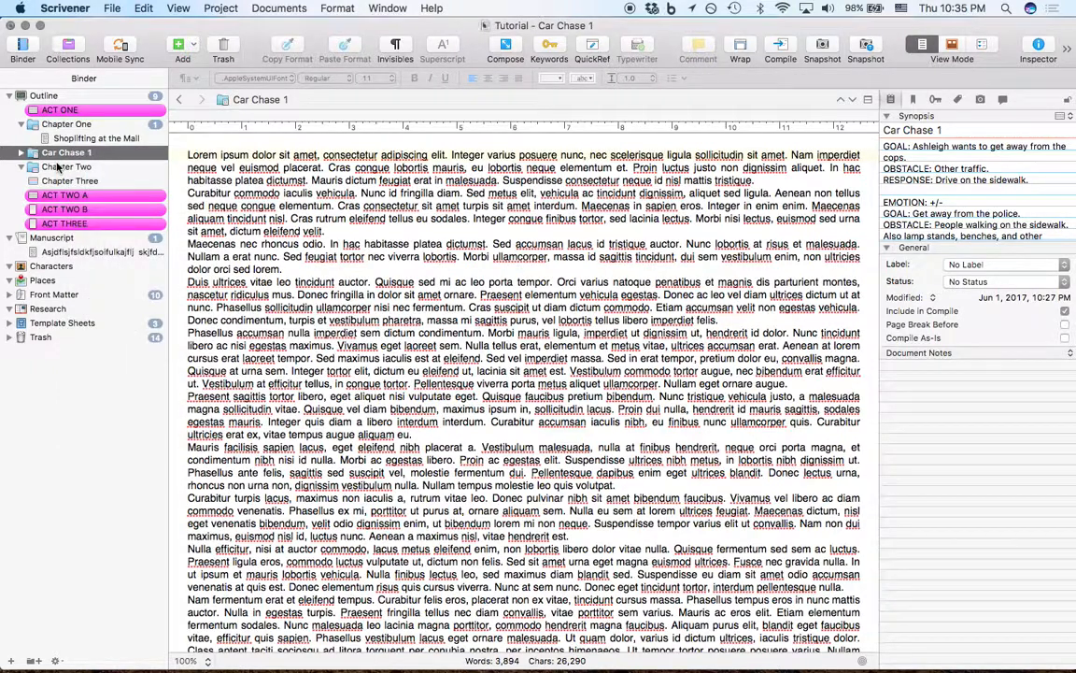
scroll(377, 273, "down", 15)
scroll(377, 273, "up", 15)
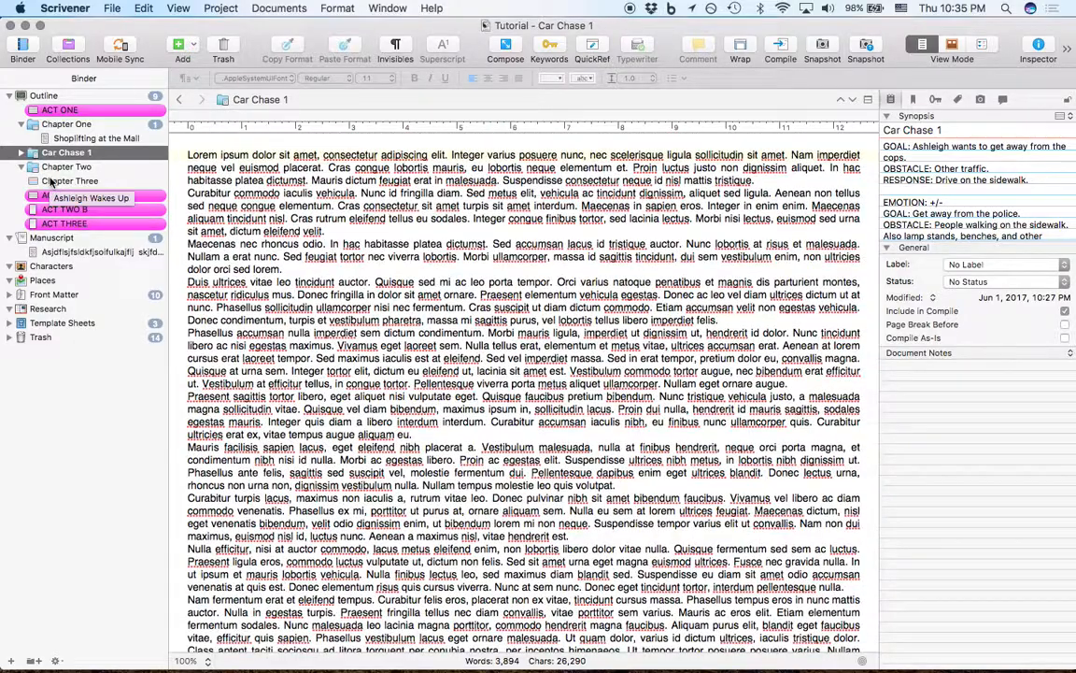
- View the Manuscript cards and the full set of Outline cards on the corkboard
left_click(53, 237)
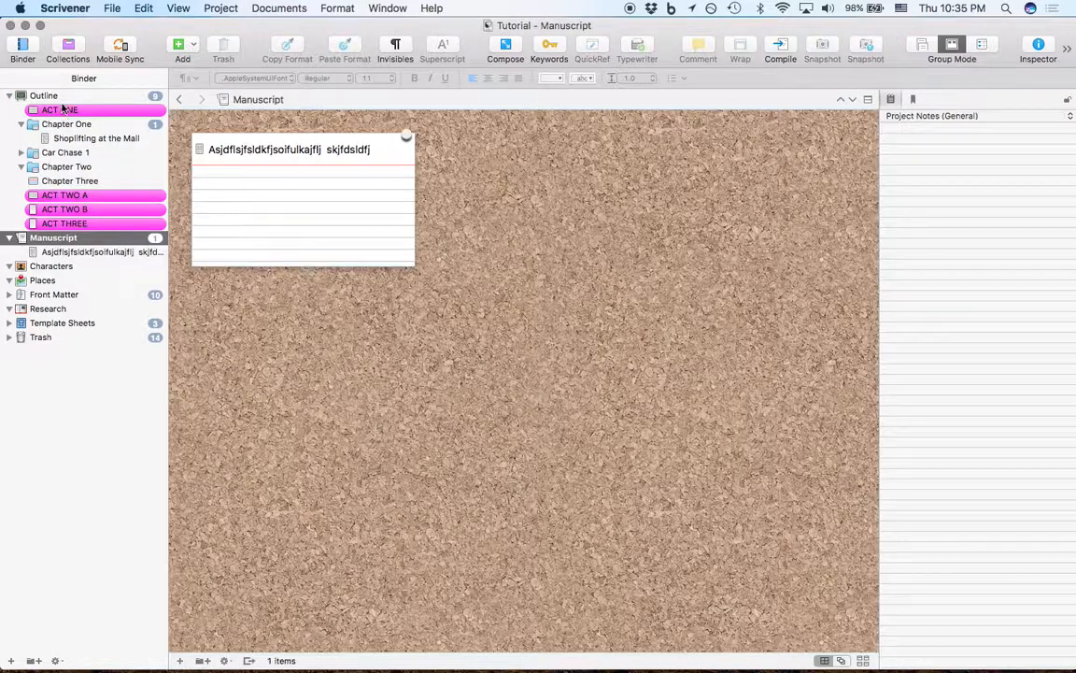
left_click(54, 95)
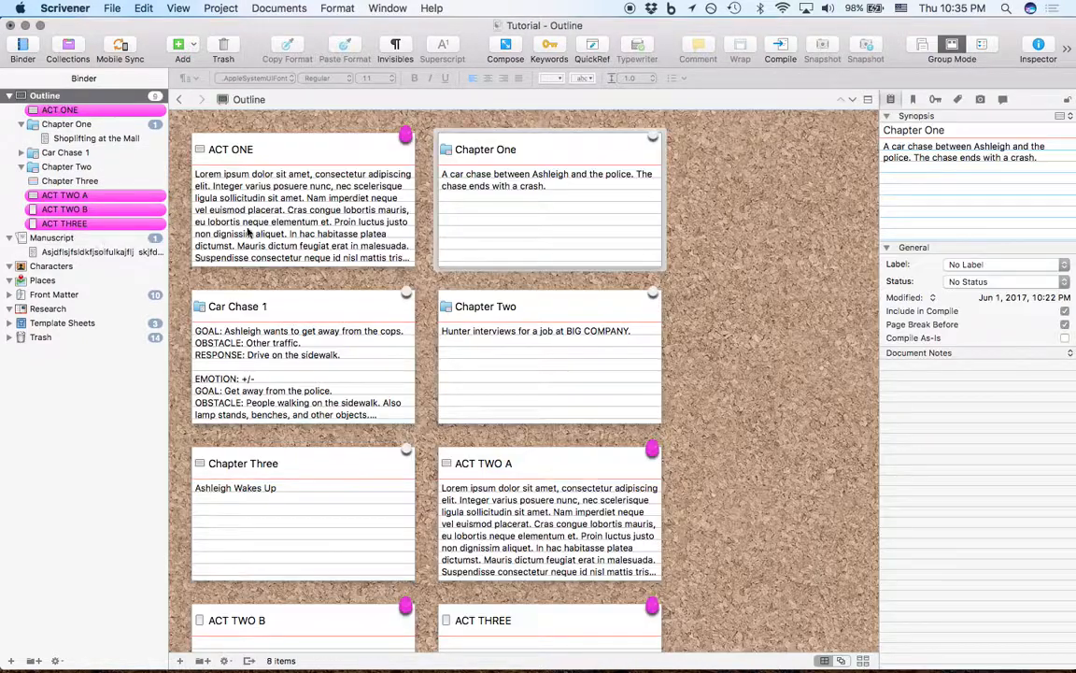
scroll(381, 345, "down", 5)
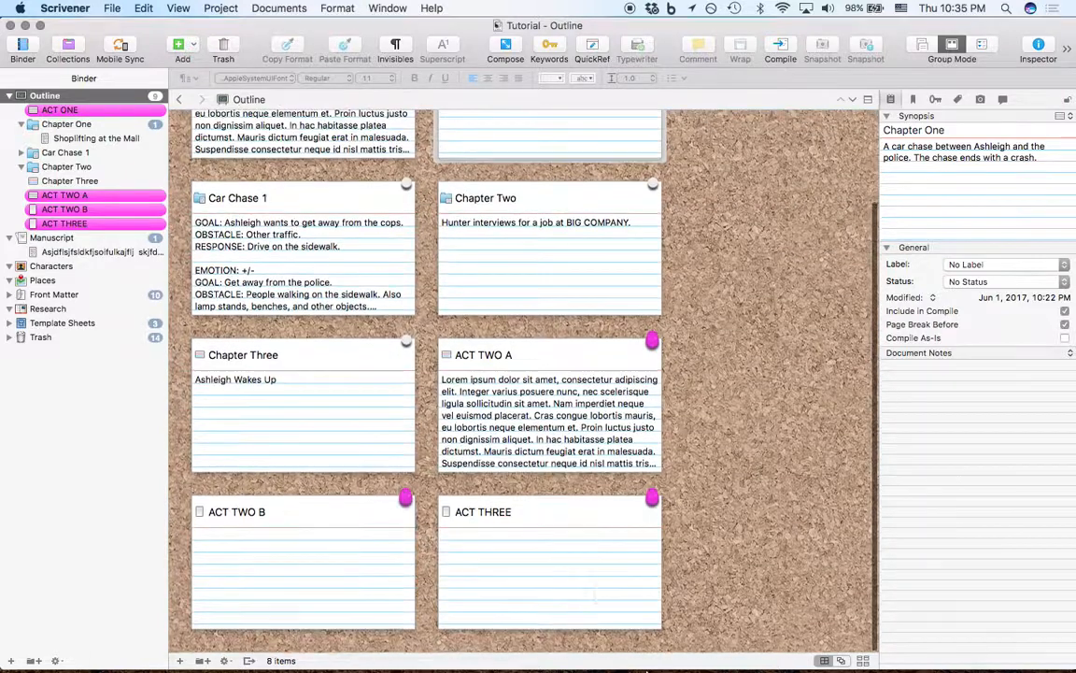
- Switch to the Happy Nation project and examine how its manuscript is divided into acts and numbered chapter folders
mouse_move(607, 654)
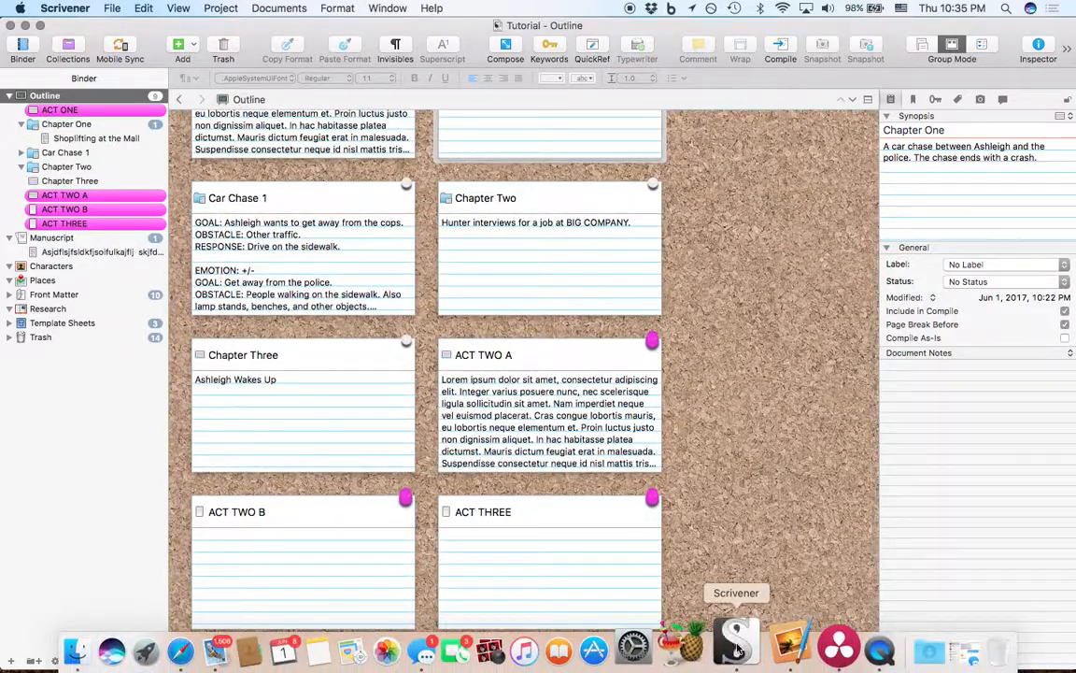
left_click(388, 8)
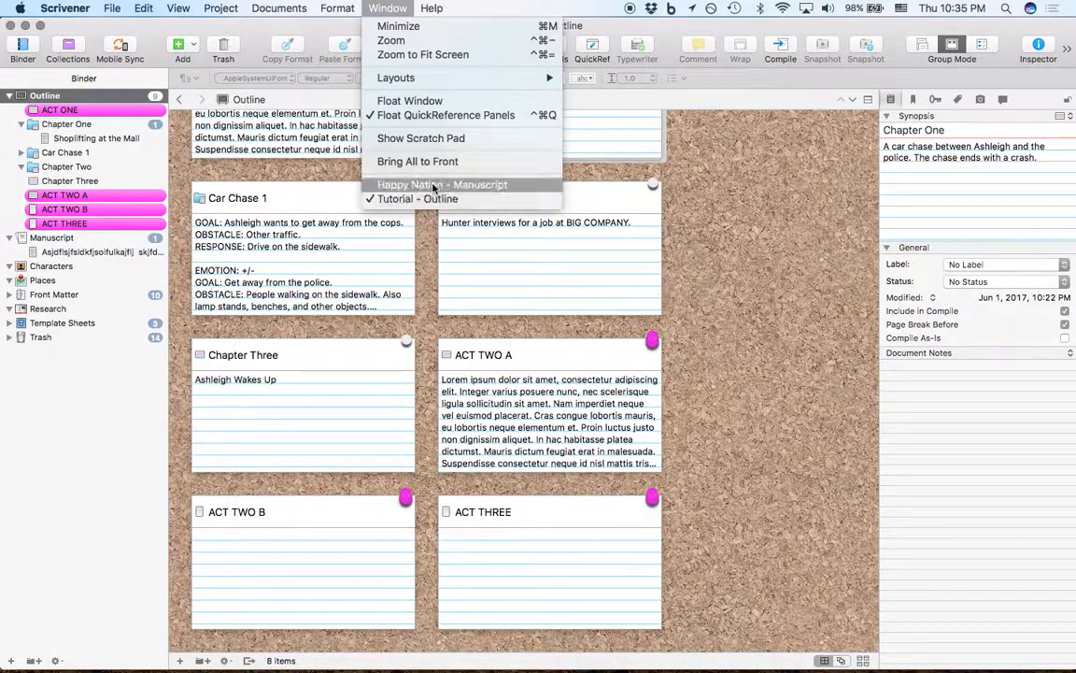
left_click(432, 186)
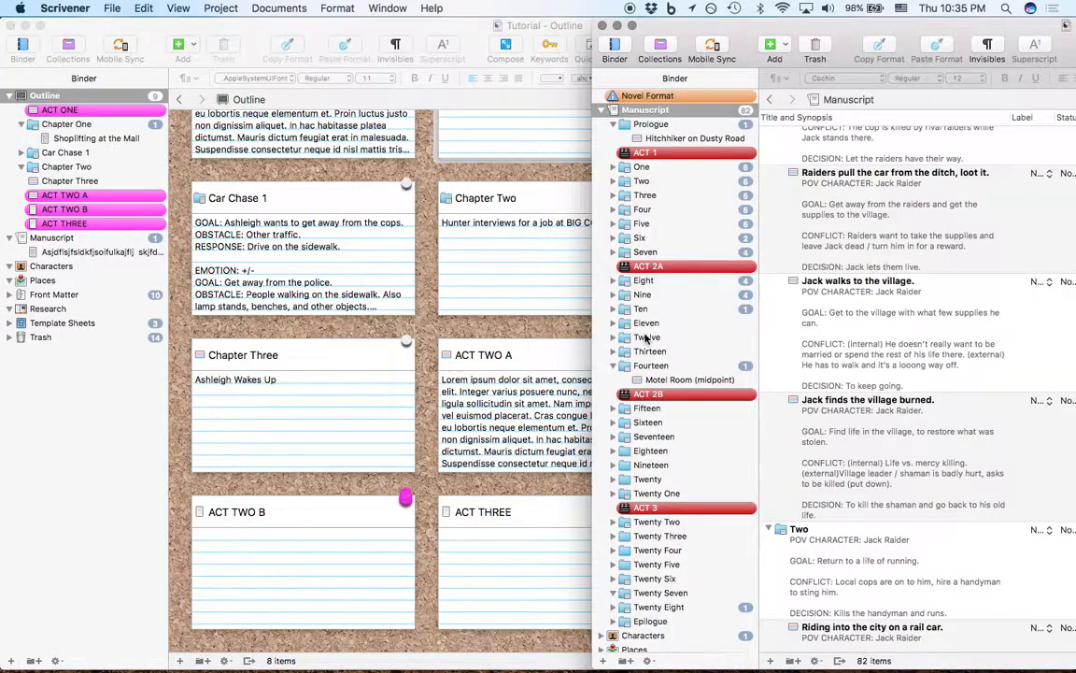
scroll(646, 339, "down", 5)
scroll(646, 339, "up", 5)
scroll(646, 339, "down", 5)
scroll(646, 339, "up", 5)
scroll(645, 339, "down", 5)
scroll(645, 339, "up", 5)
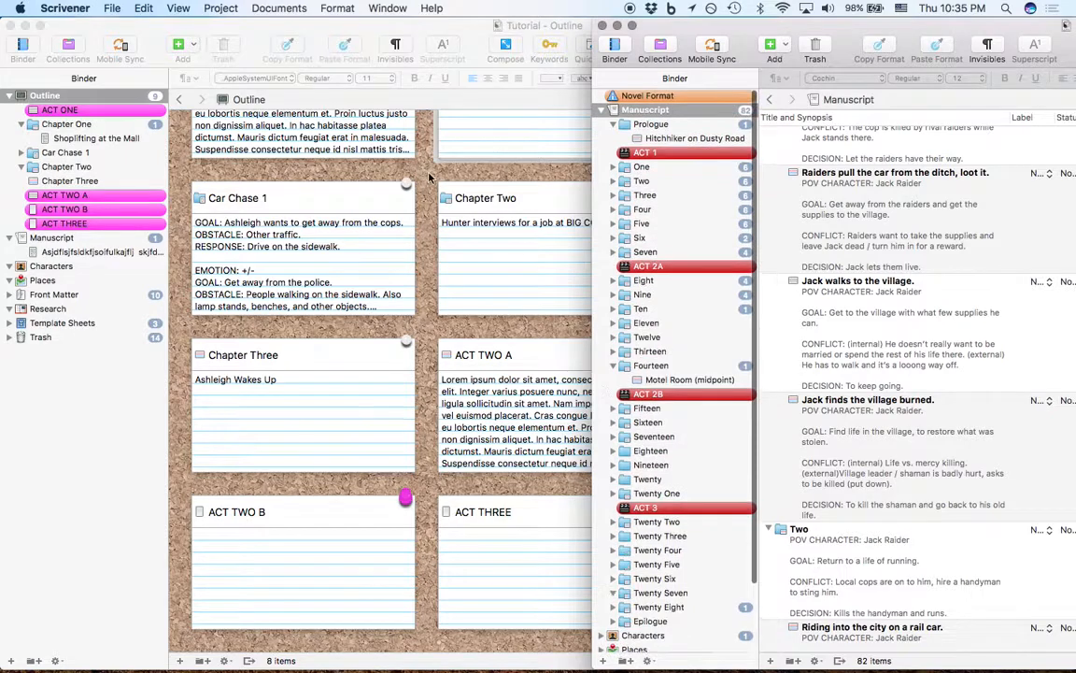
- Return to the Tutorial project and review the act and chapter cards on the Outline corkboard
left_click(429, 178)
scroll(353, 273, "up", 4)
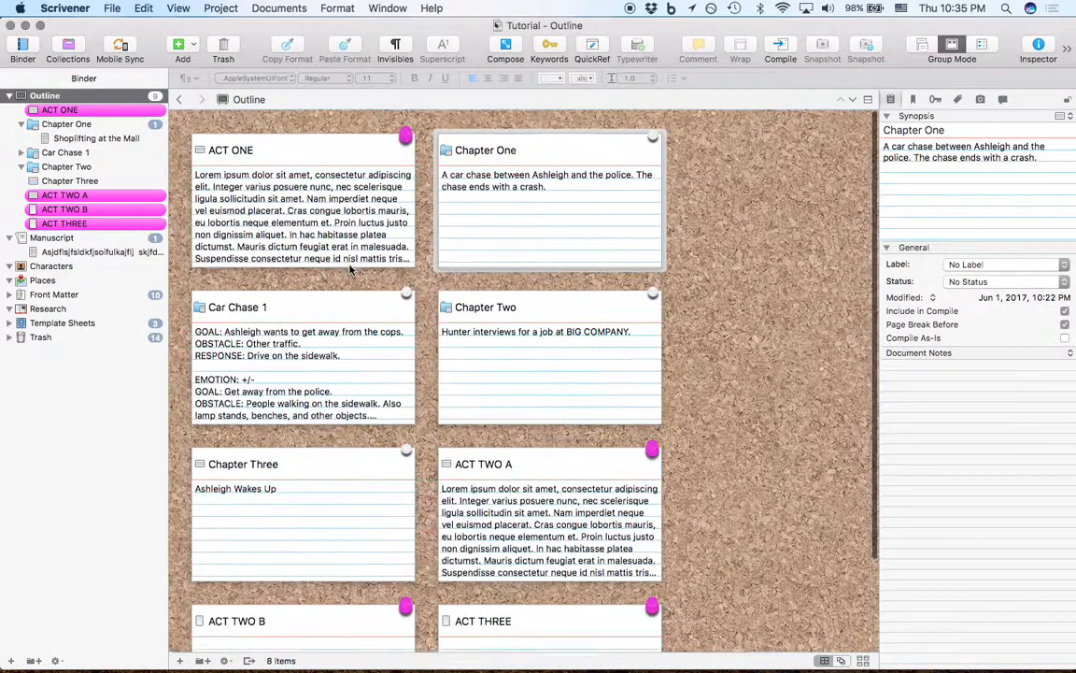
scroll(353, 271, "down", 3)
scroll(353, 271, "up", 3)
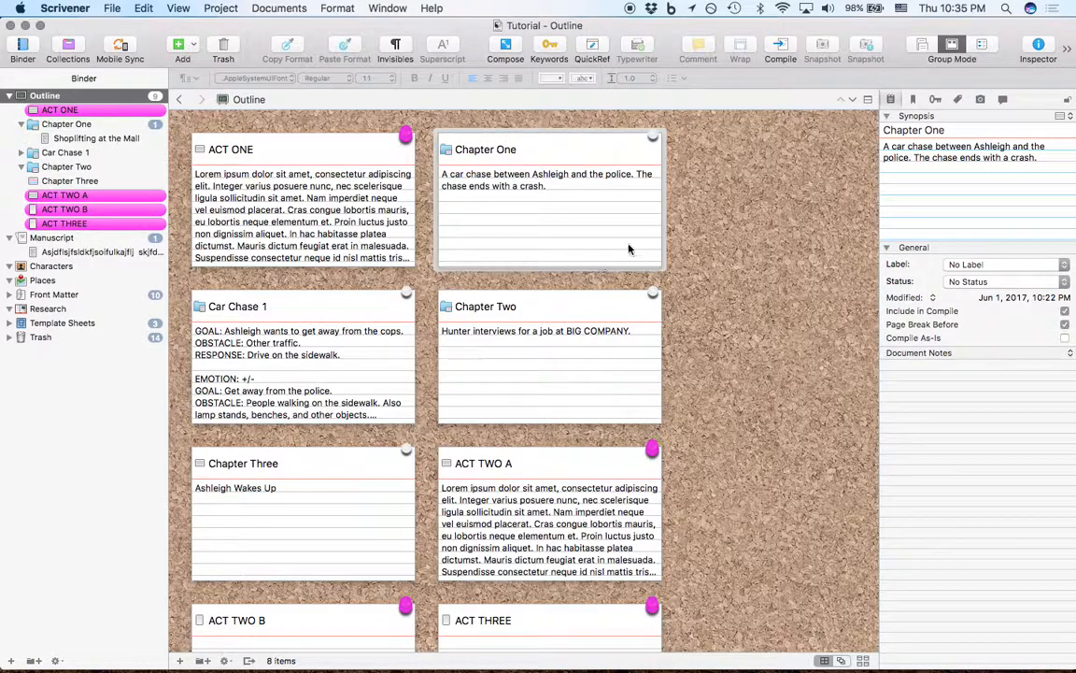
scroll(724, 245, "down", 3)
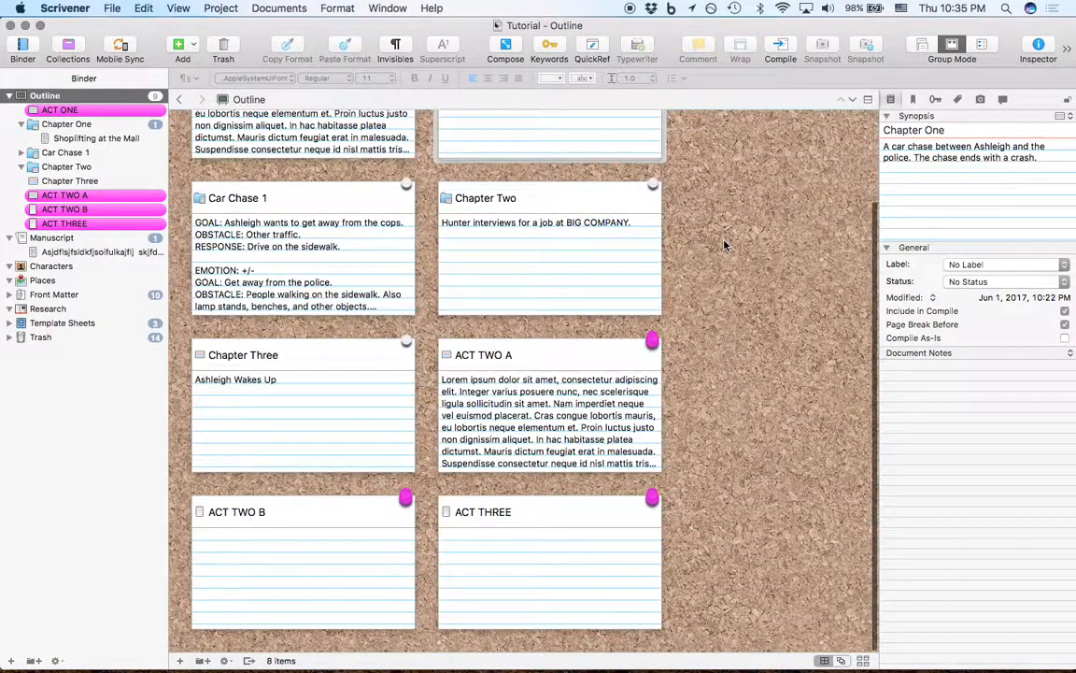
scroll(724, 245, "up", 4)
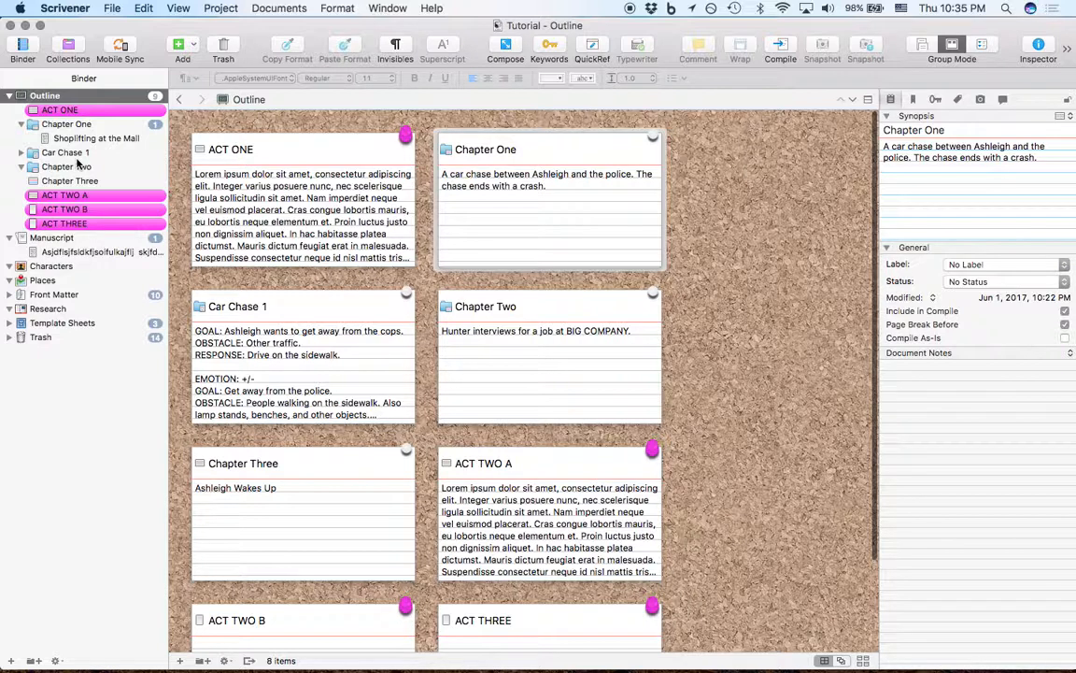
- Open the Compile settings, keeping Novel as the format and Manuscript as the content to compile
left_click(85, 7)
mouse_move(120, 5)
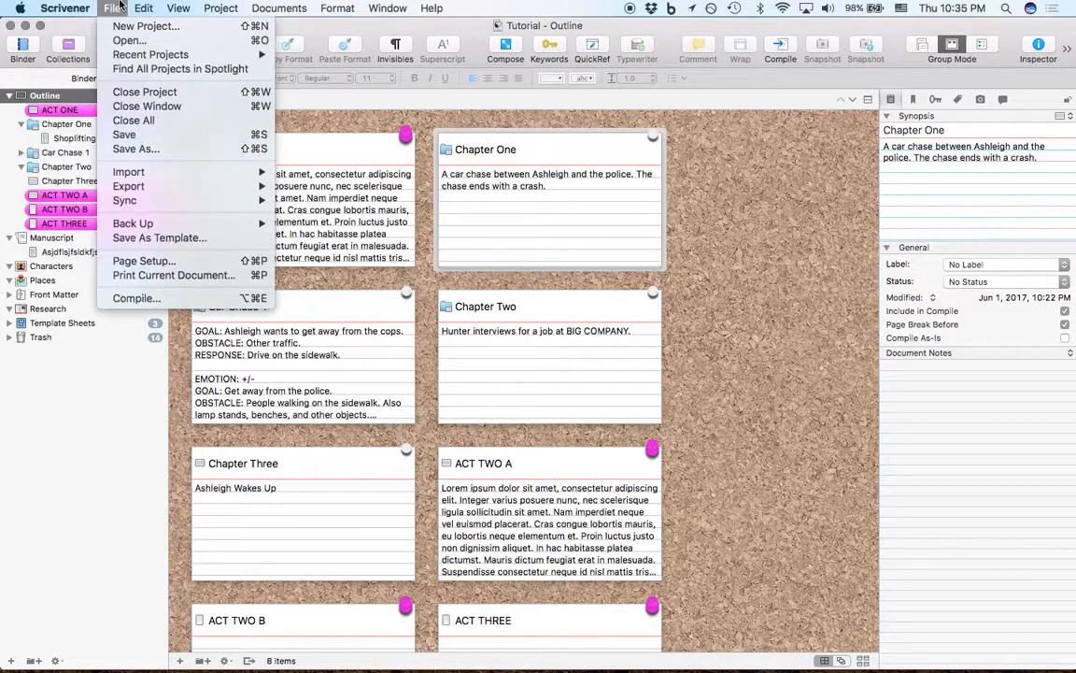
mouse_move(166, 227)
left_click(168, 299)
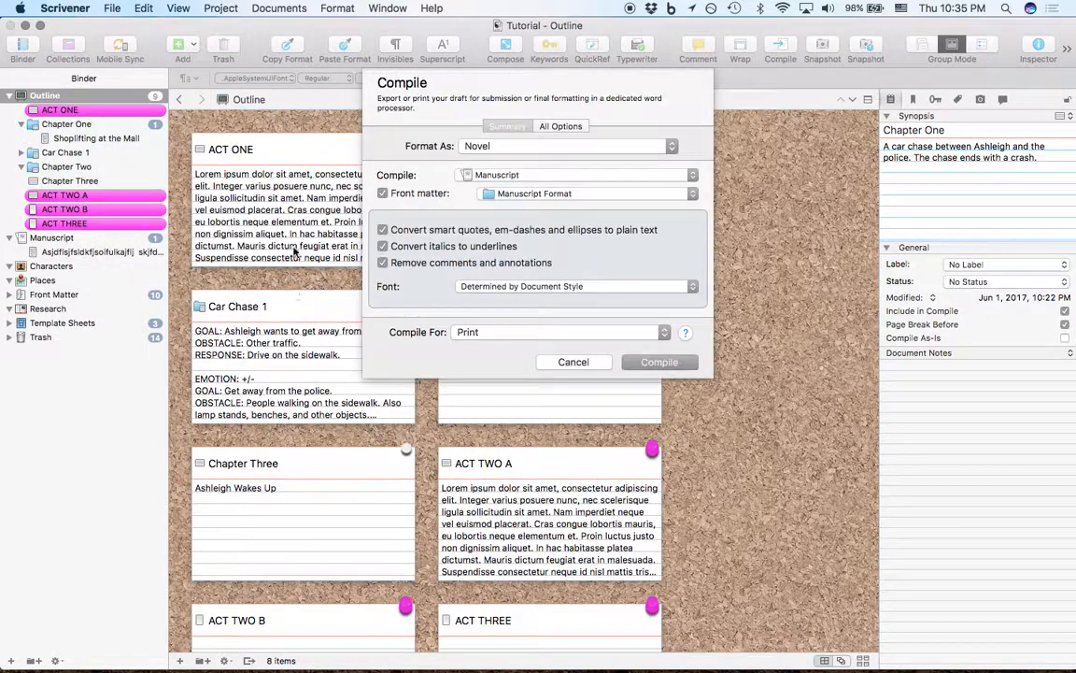
left_click(499, 150)
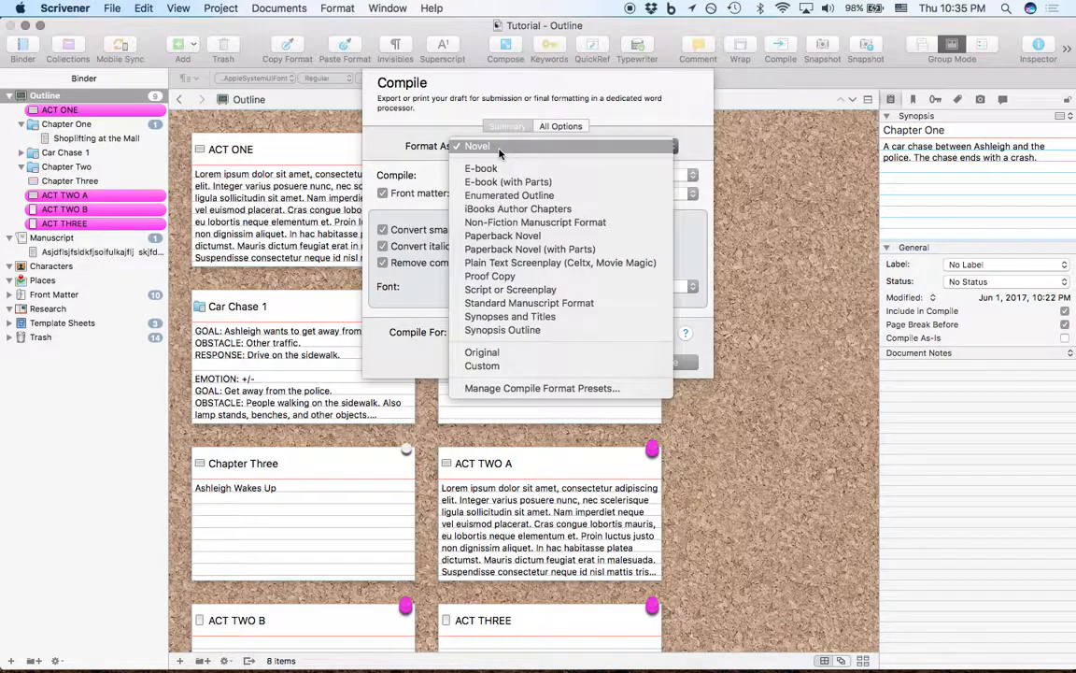
left_click(500, 149)
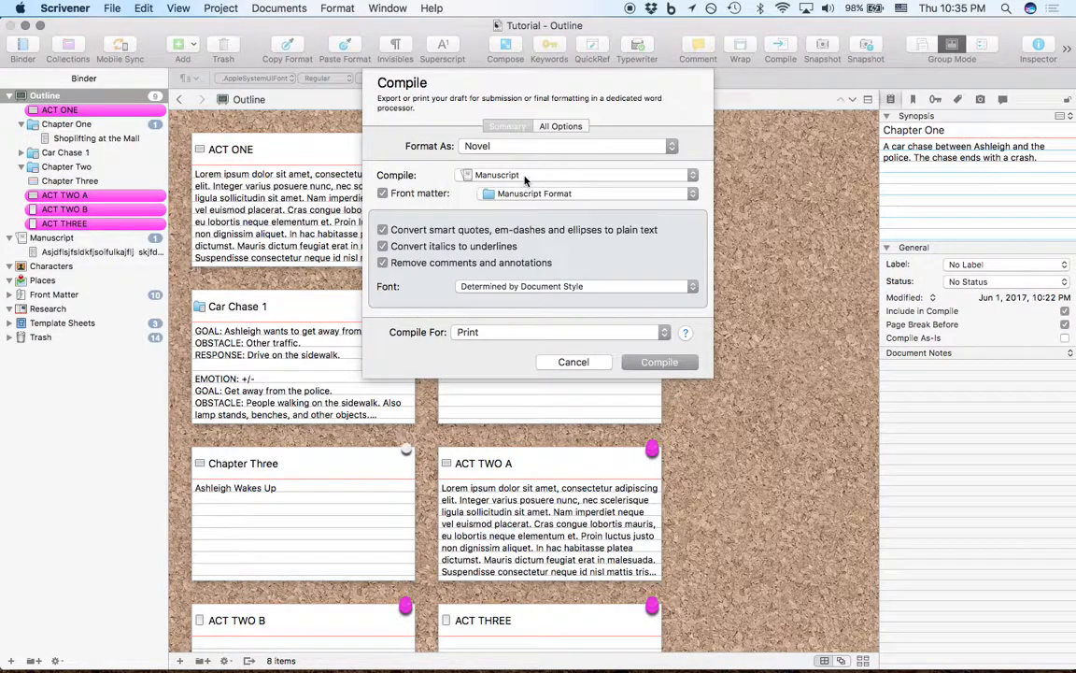
left_click(524, 176)
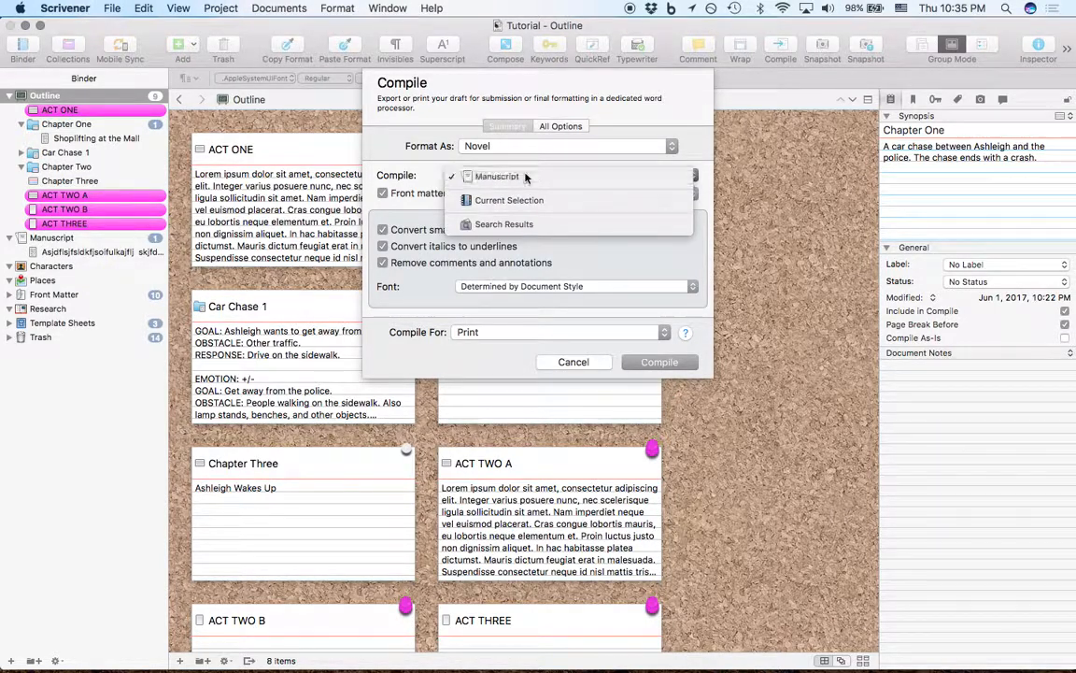
left_click(524, 178)
- Set the compile front matter to the Paperback Novel folder
left_click(546, 195)
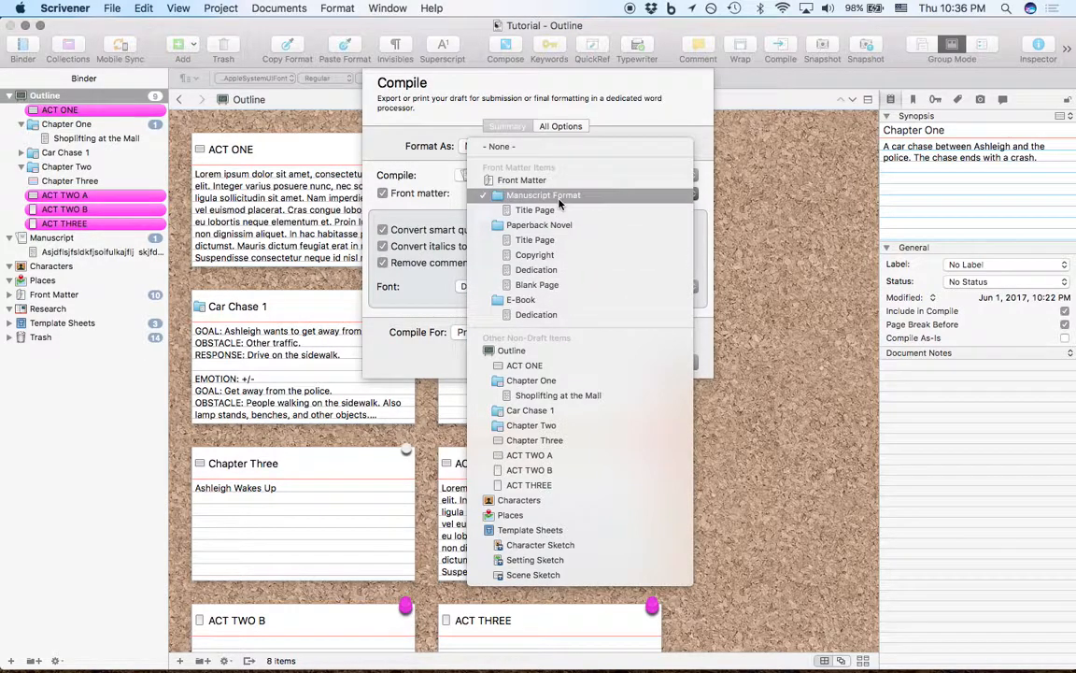
left_click(560, 197)
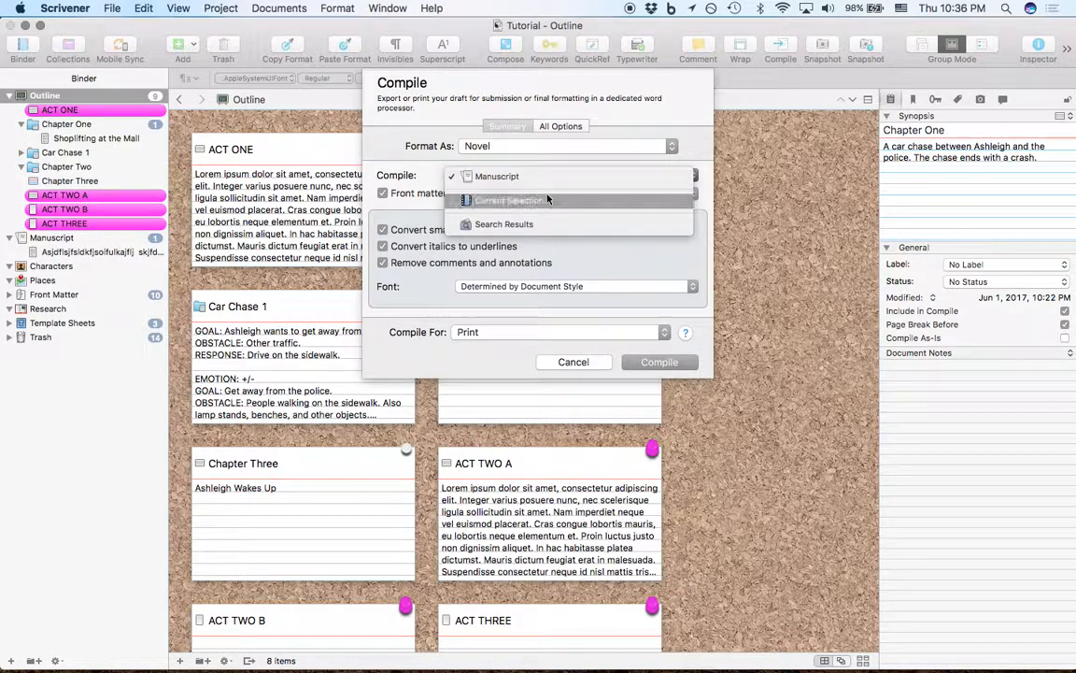
left_click(545, 175)
left_click(551, 201)
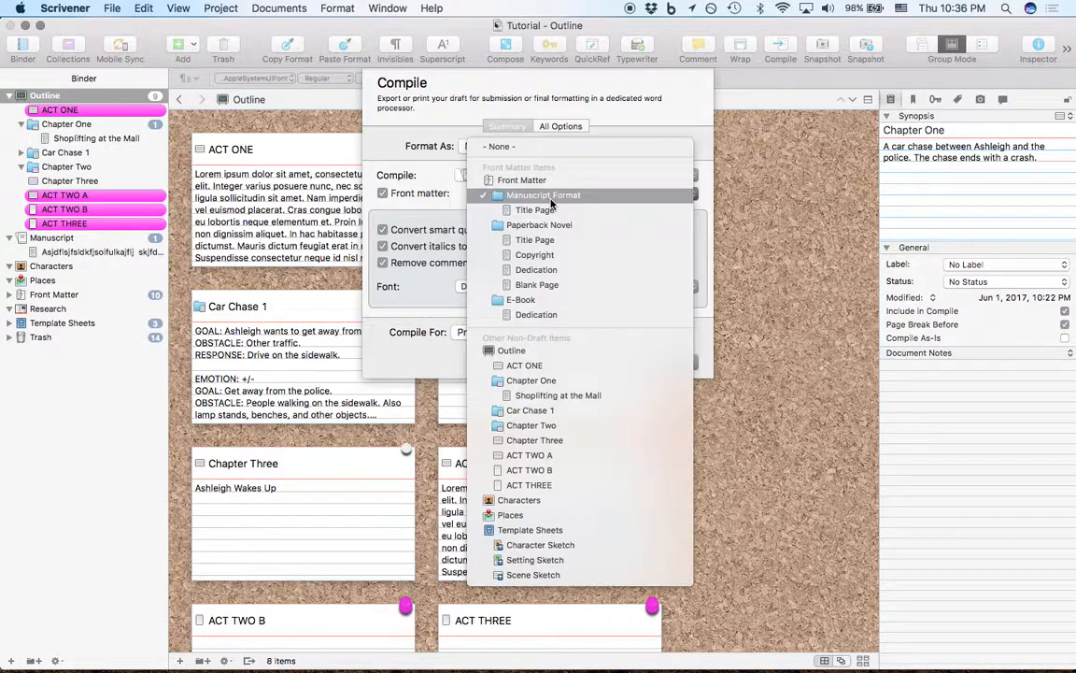
left_click(552, 222)
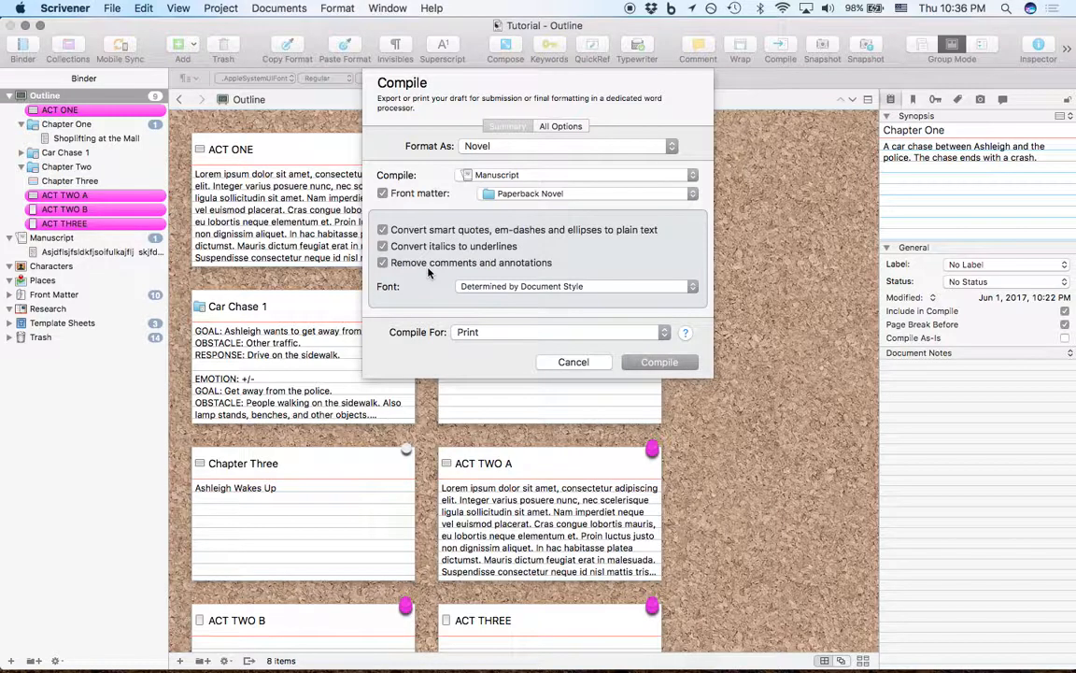
- Try disabling the smart quotes conversion and compare the E-book, Novel and Paperback Novel compile formats
left_click(382, 230)
left_click(476, 146)
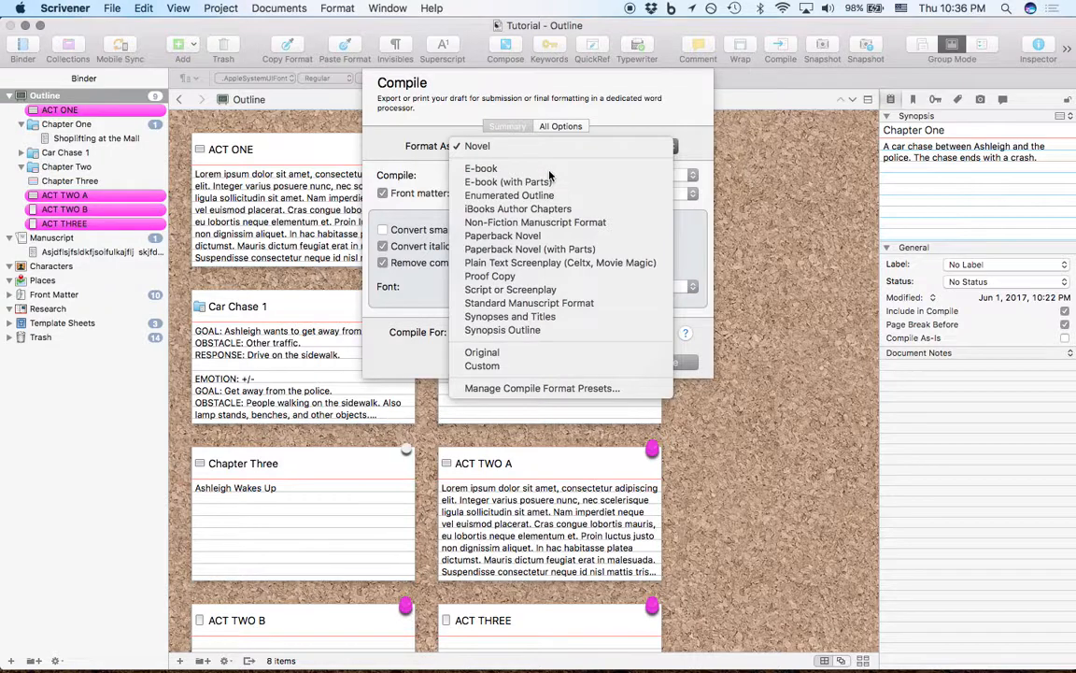
left_click(486, 168)
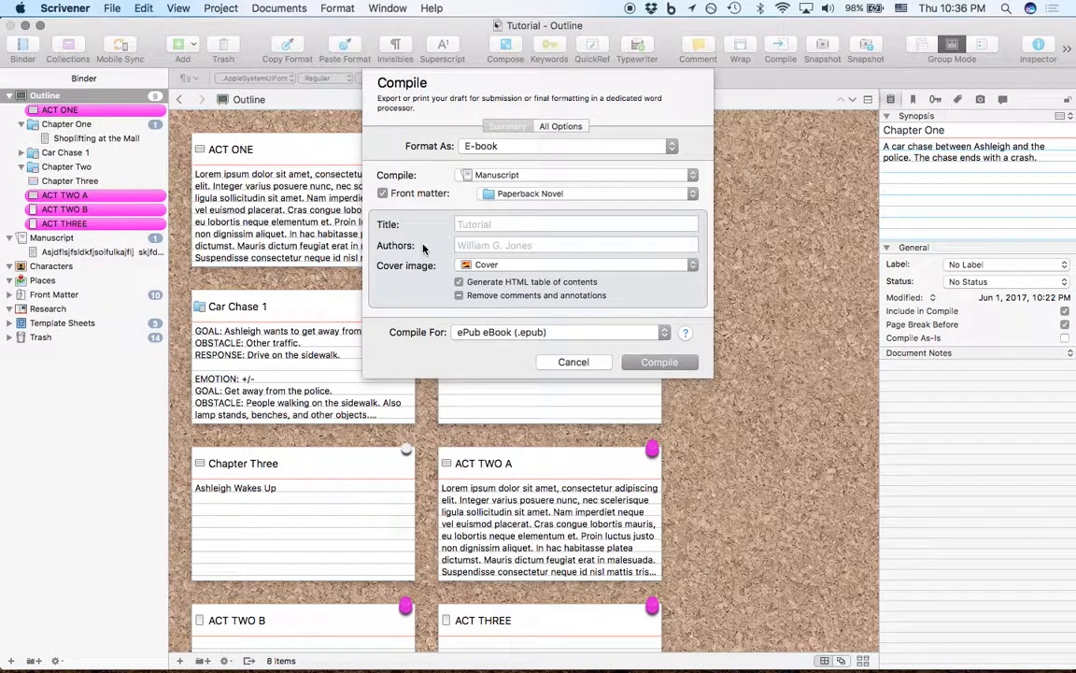
left_click(511, 150)
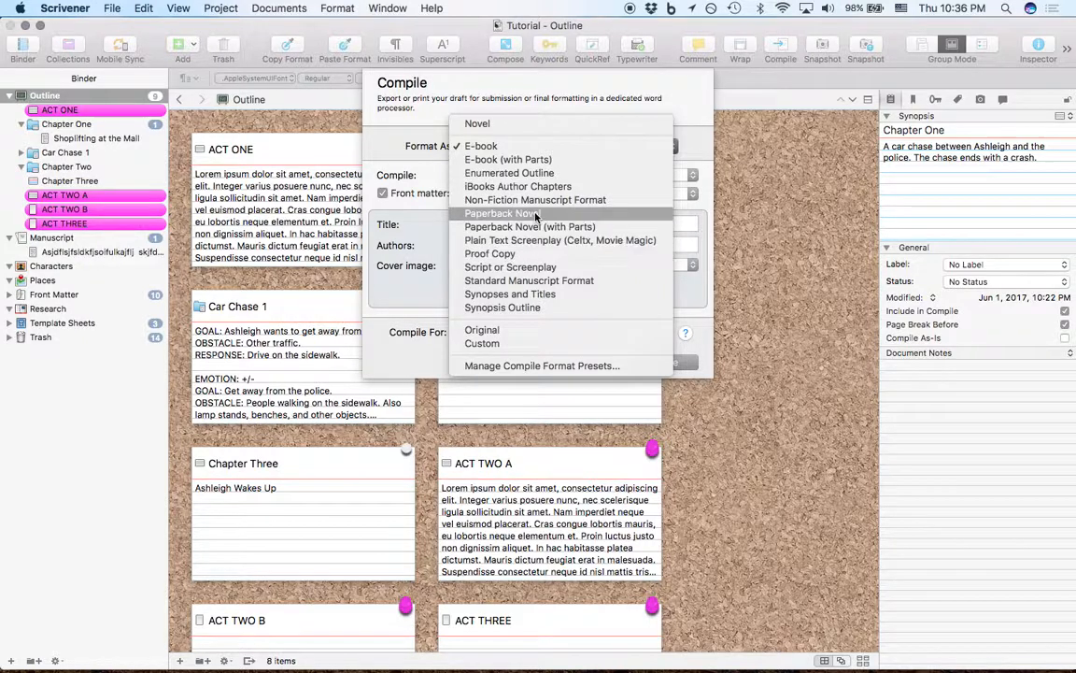
left_click(526, 123)
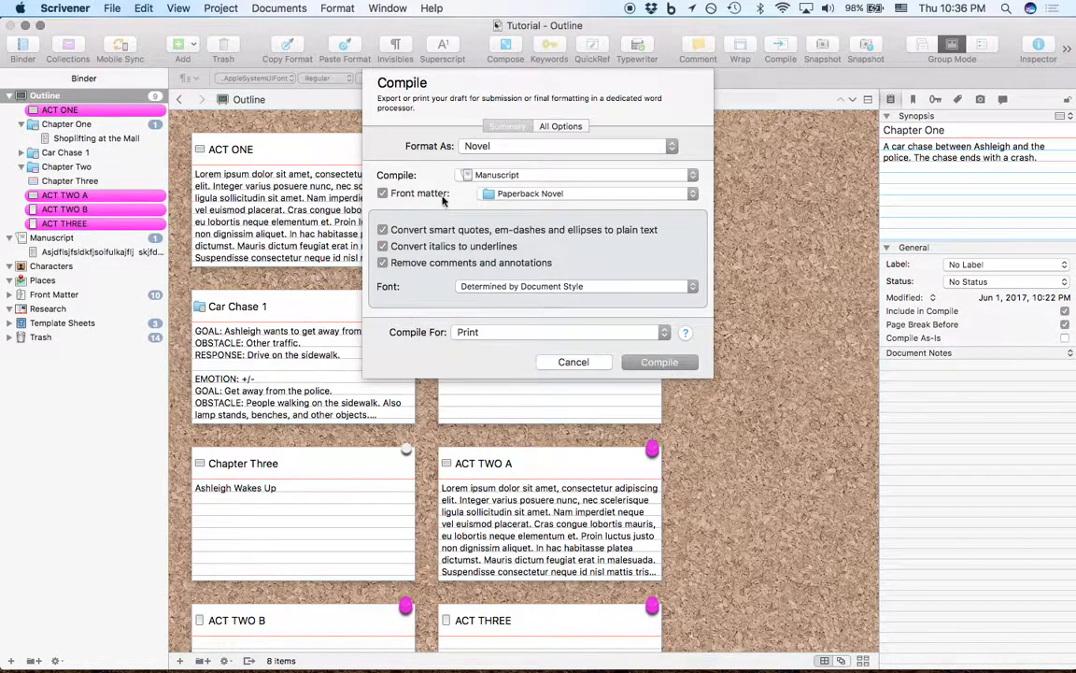
left_click(502, 147)
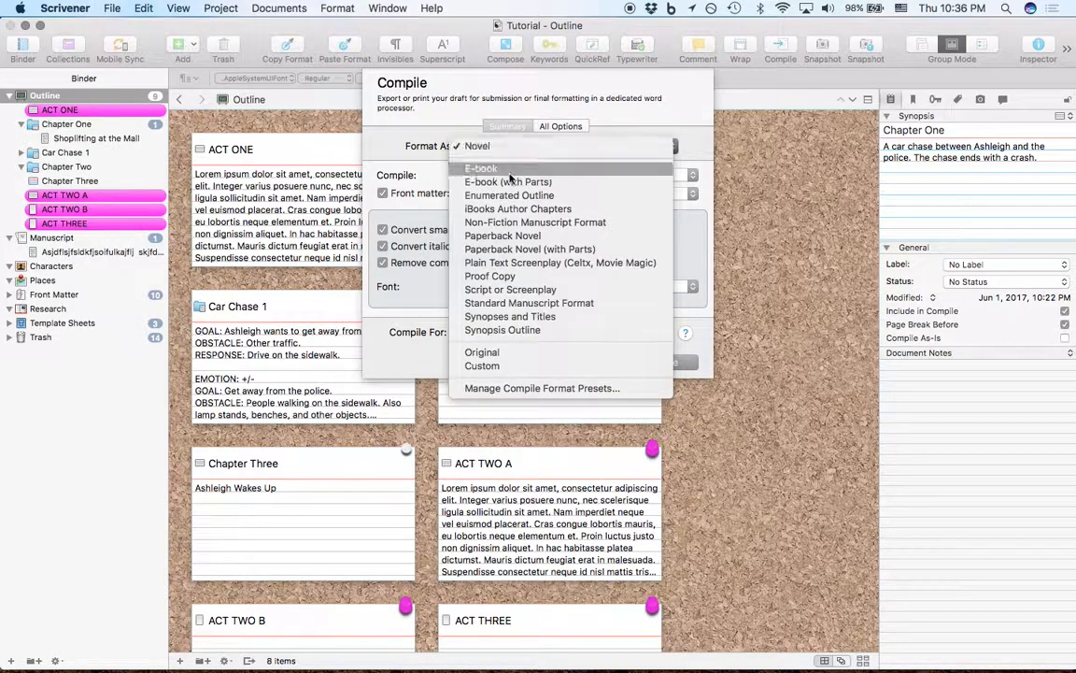
left_click(524, 236)
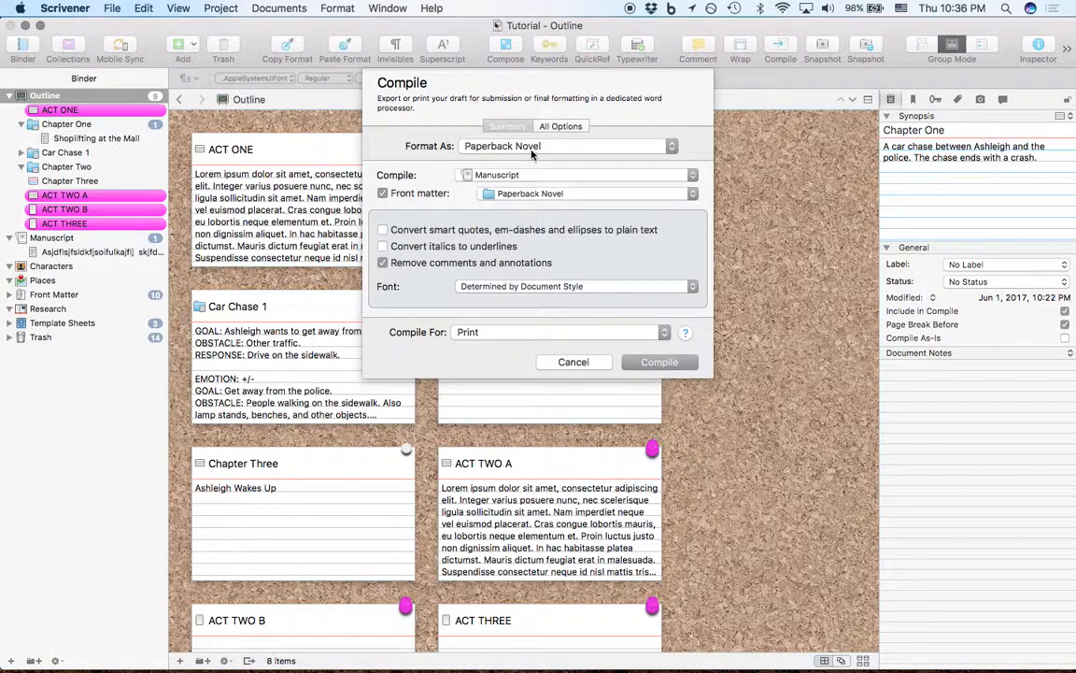
- Set the compile format to E-book, keeping Cover as the cover image
left_click(481, 145)
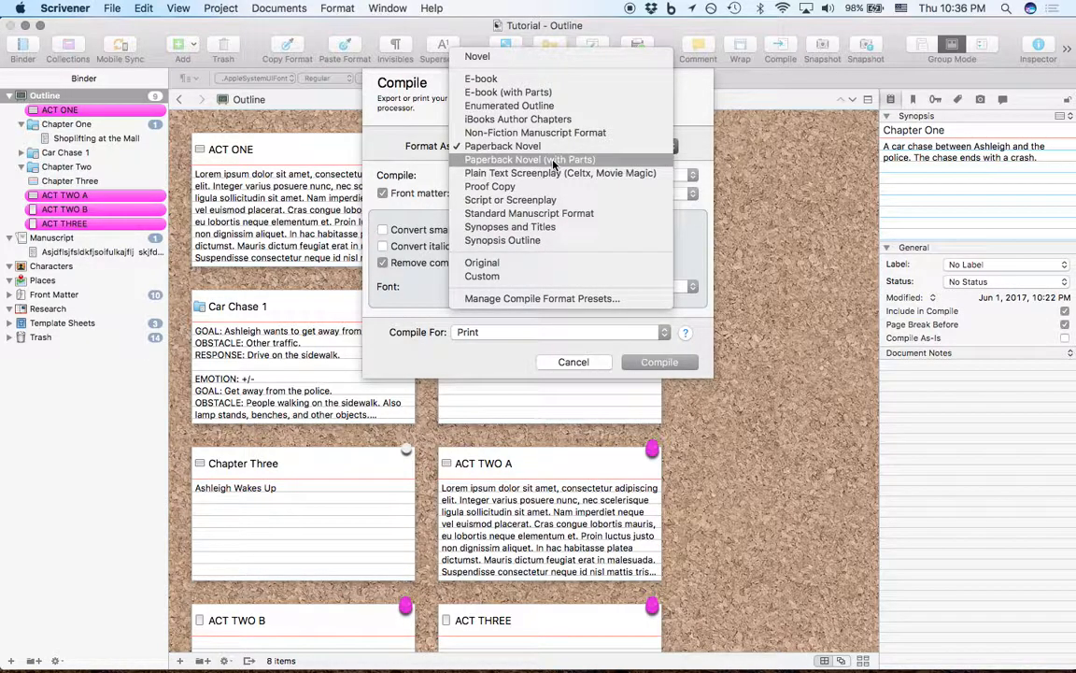
left_click(552, 82)
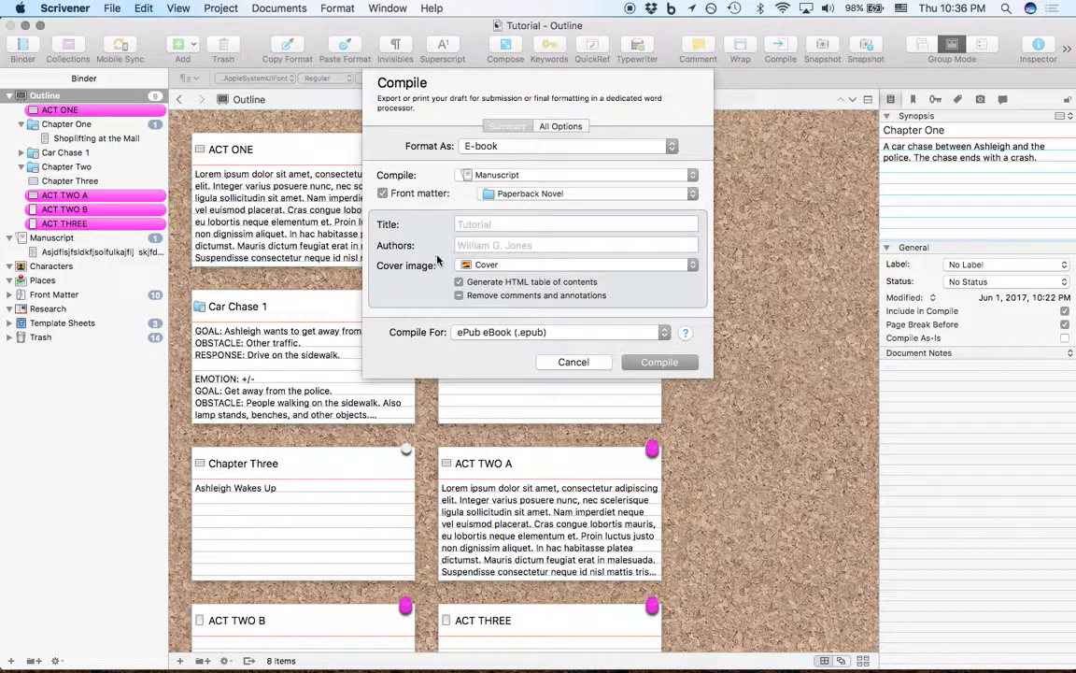
left_click(536, 150)
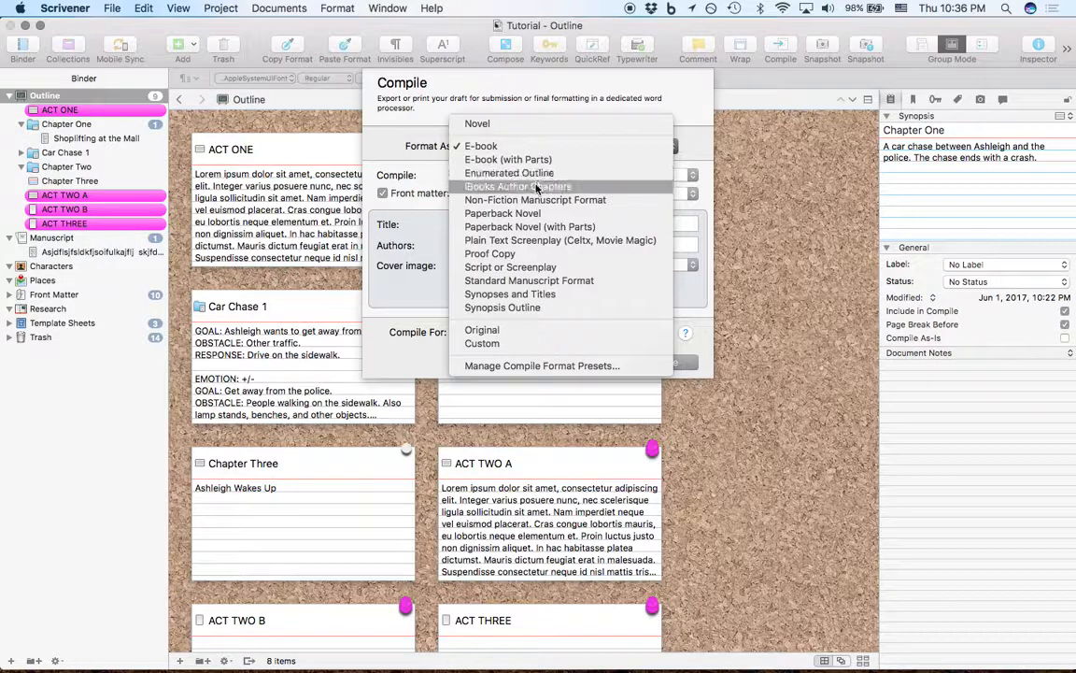
left_click(523, 148)
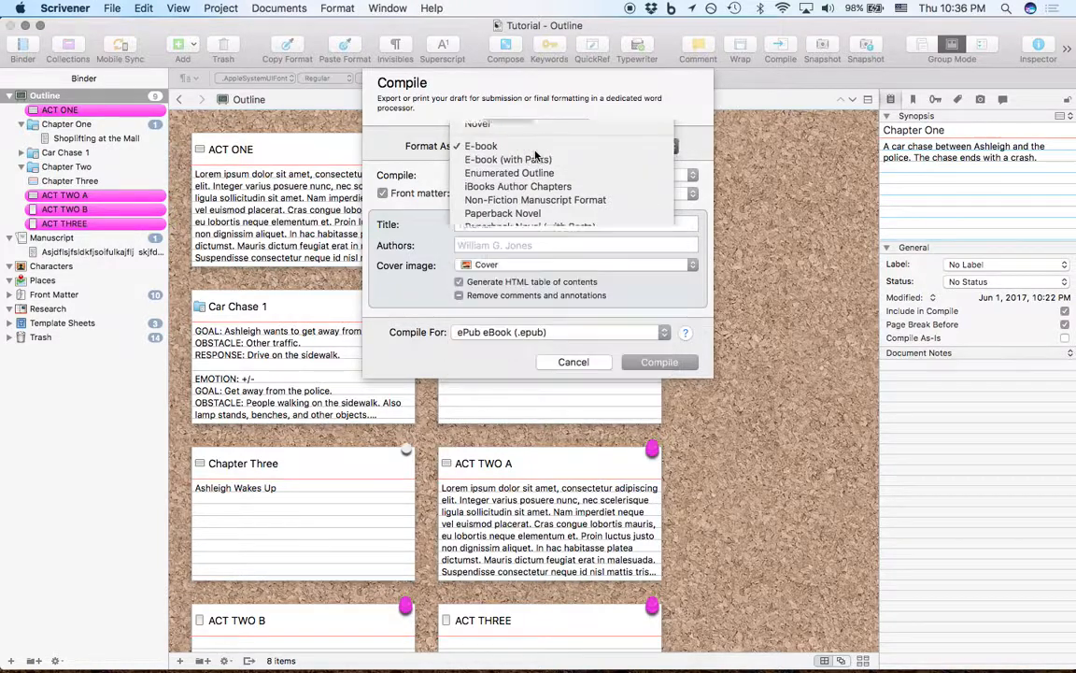
left_click(495, 267)
left_click(495, 268)
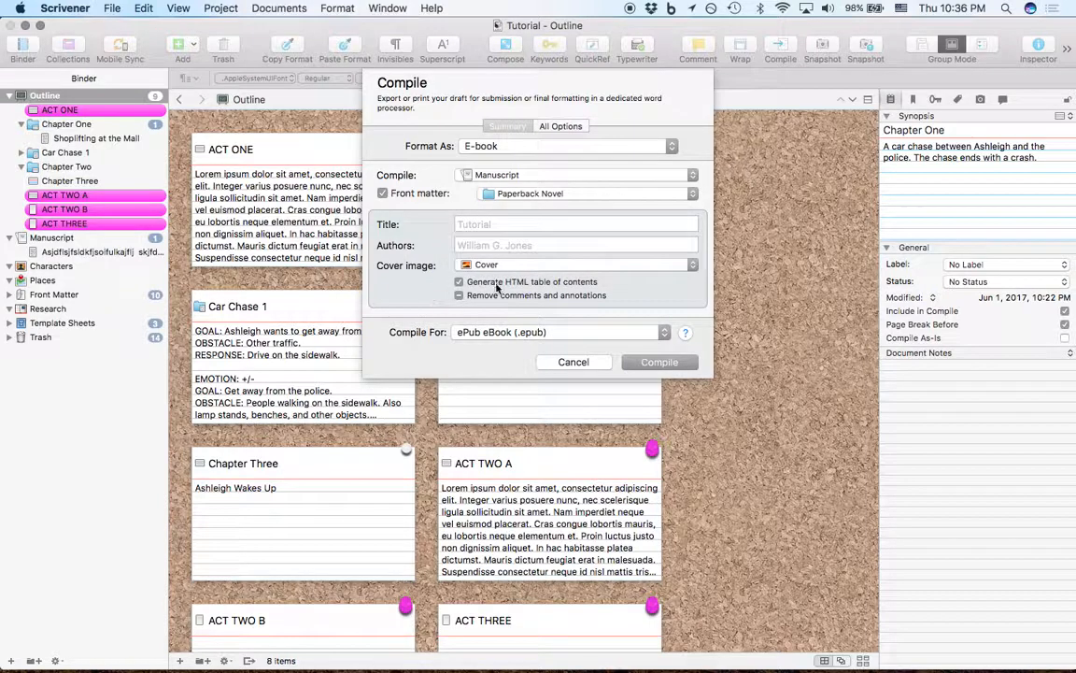
- Review the full E-book compile options, from Contents, Separators, Cover and Formatting through Layout, Transformations and HTML Settings to Replacements
left_click(559, 127)
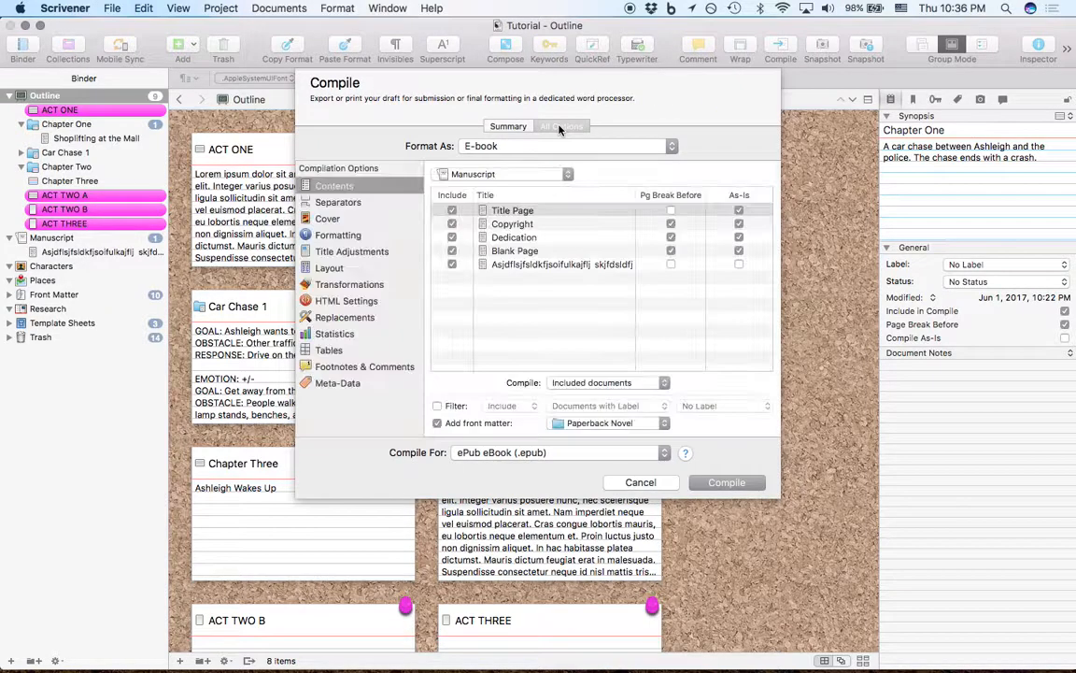
left_click(501, 128)
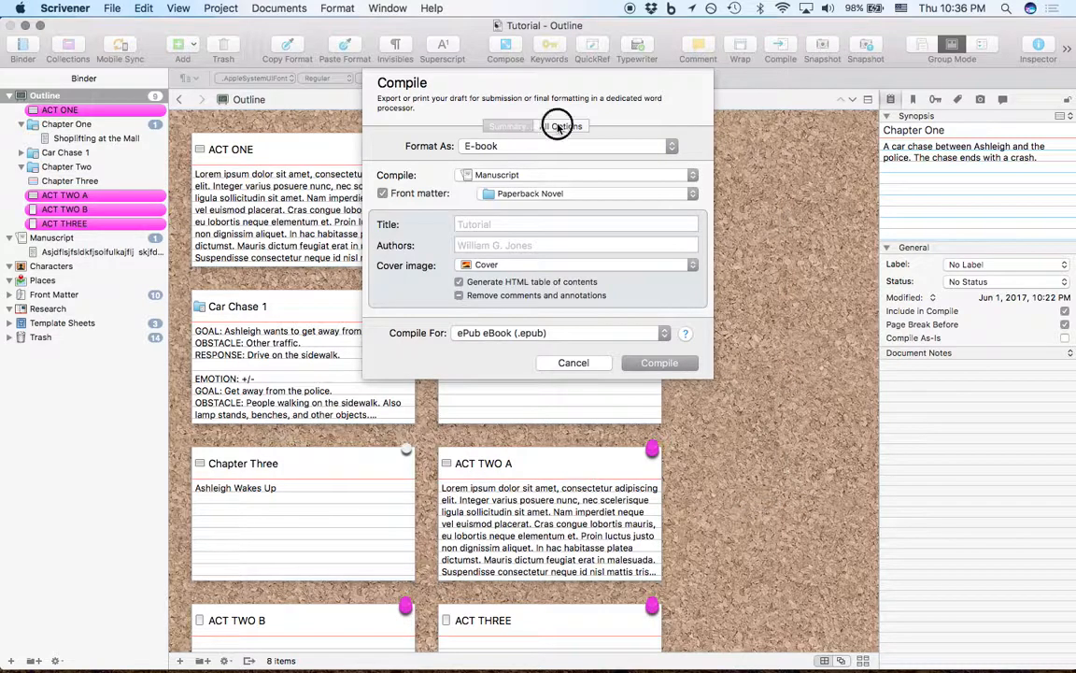
left_click(558, 126)
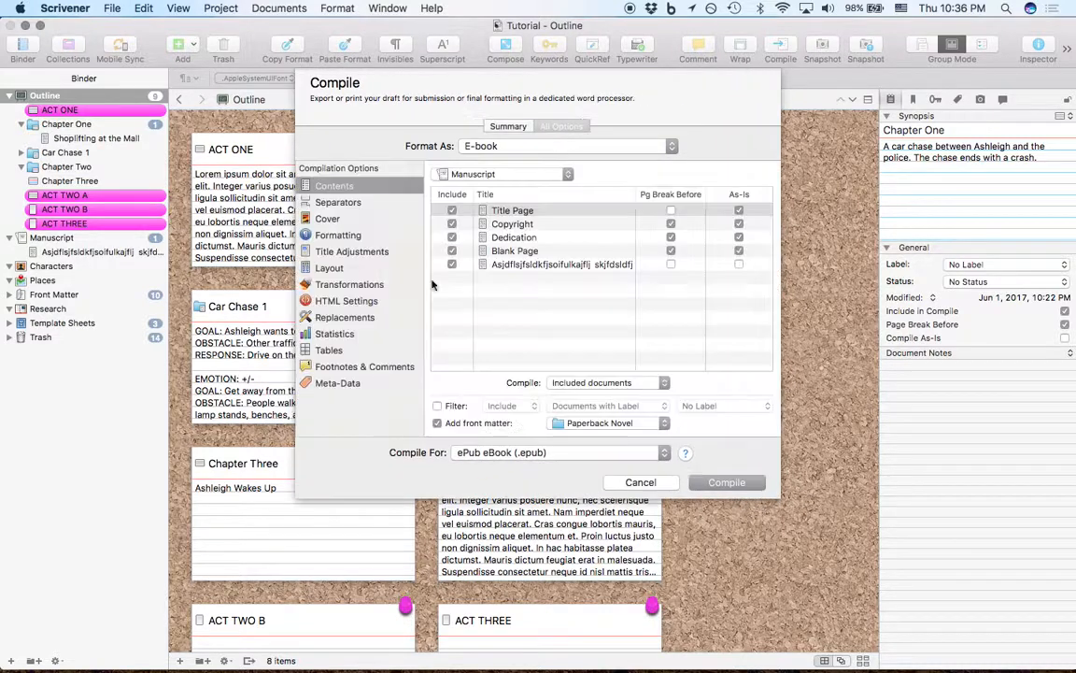
left_click(338, 202)
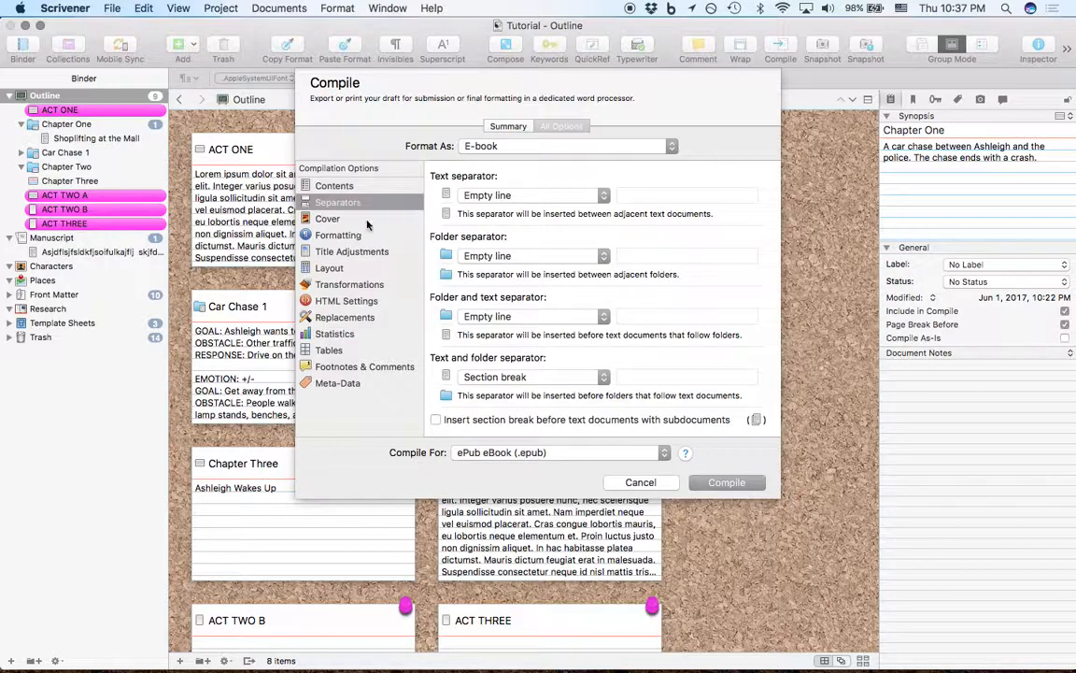
left_click(329, 218)
left_click(370, 235)
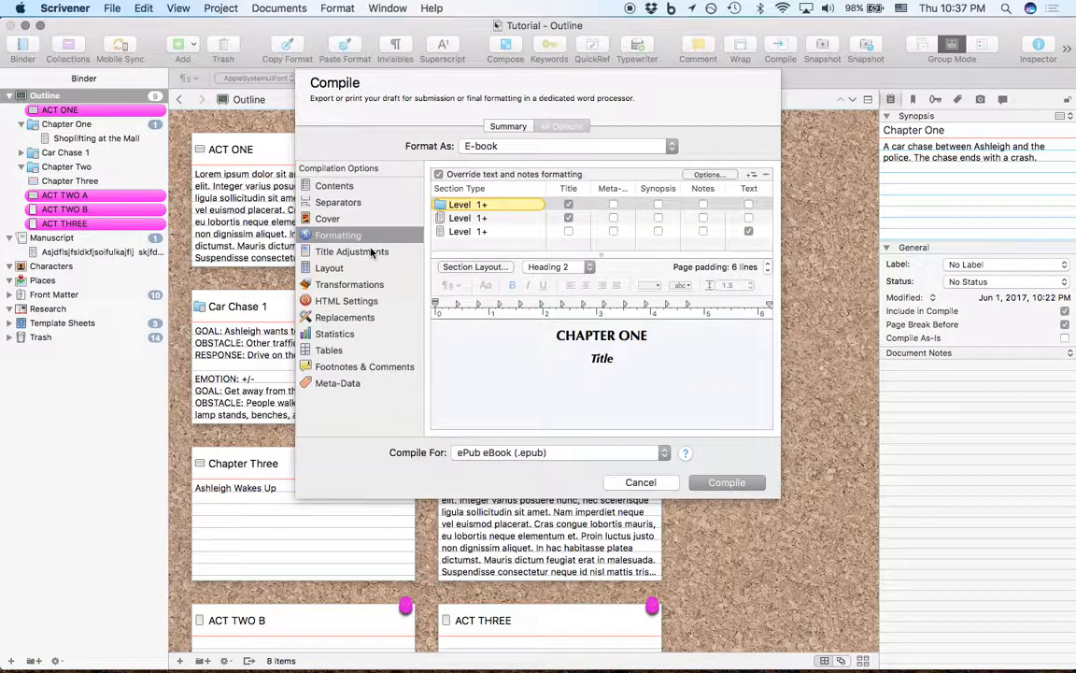
left_click(371, 252)
left_click(353, 269)
left_click(353, 284)
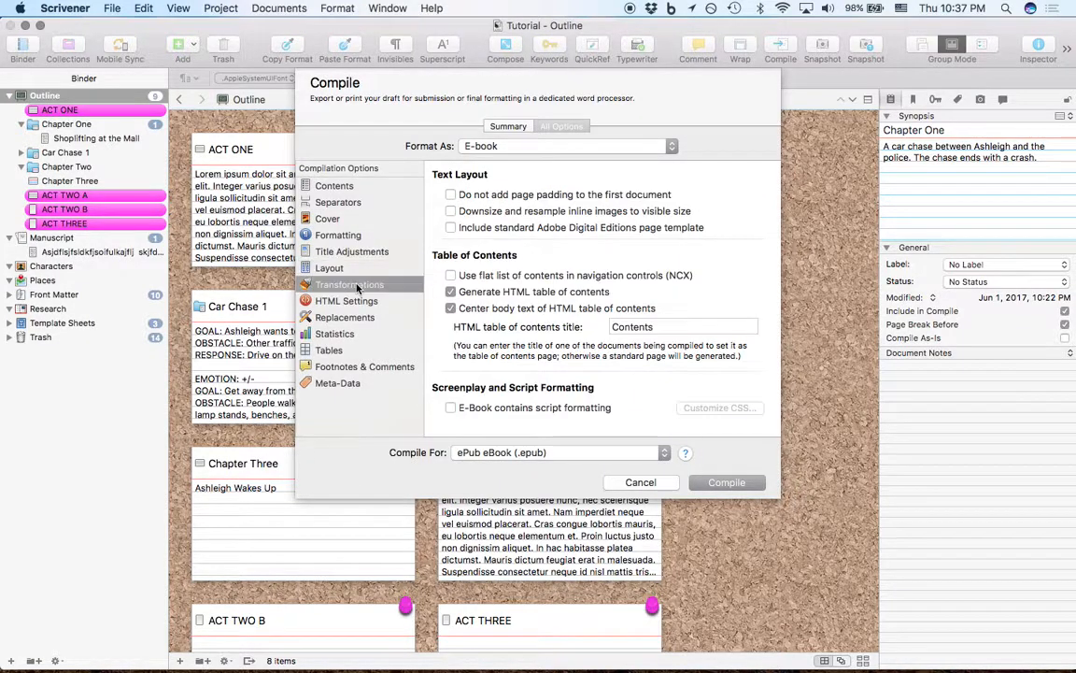
left_click(355, 305)
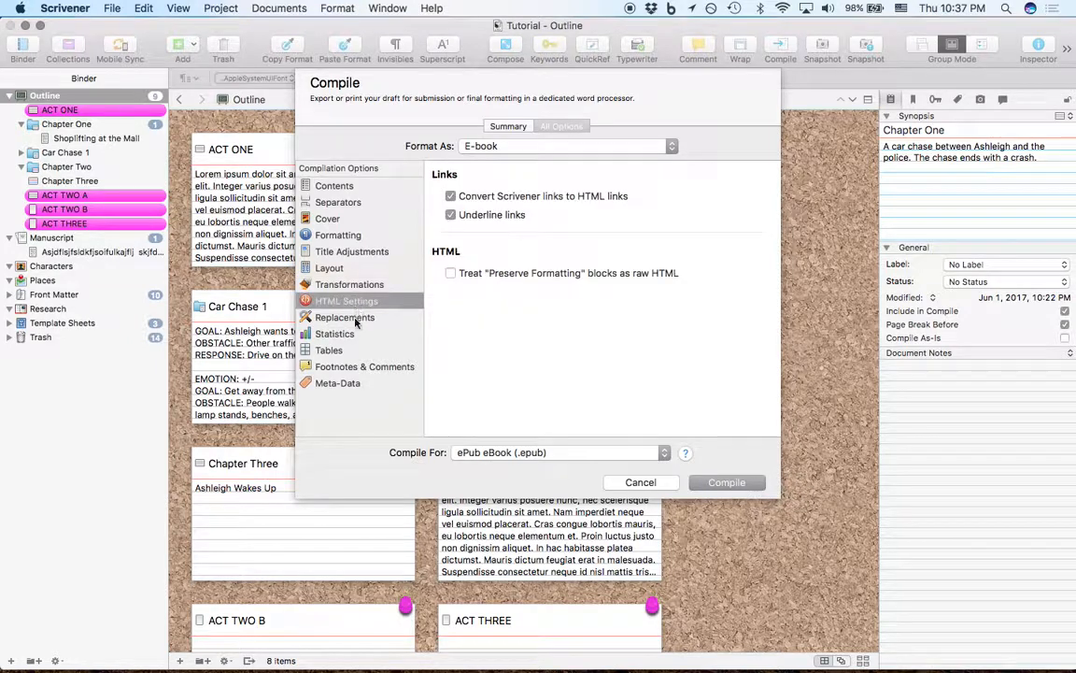
left_click(356, 319)
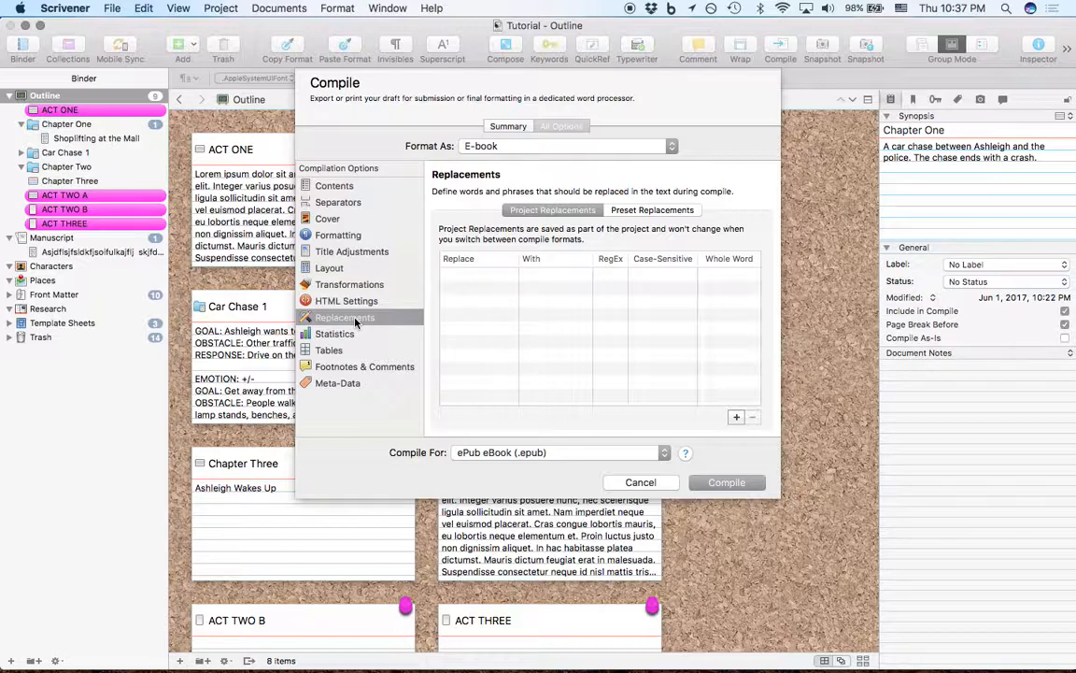
left_click(352, 186)
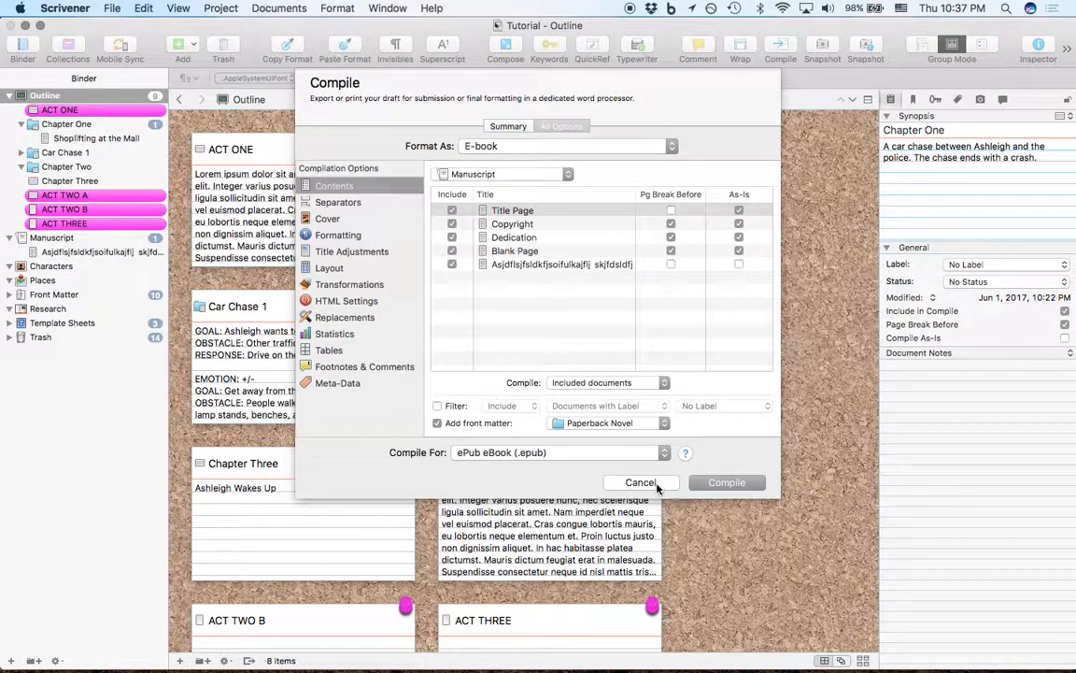
- Review the available output file types, keeping ePub eBook (.epub), and close the compile settings without compiling
left_click(617, 453)
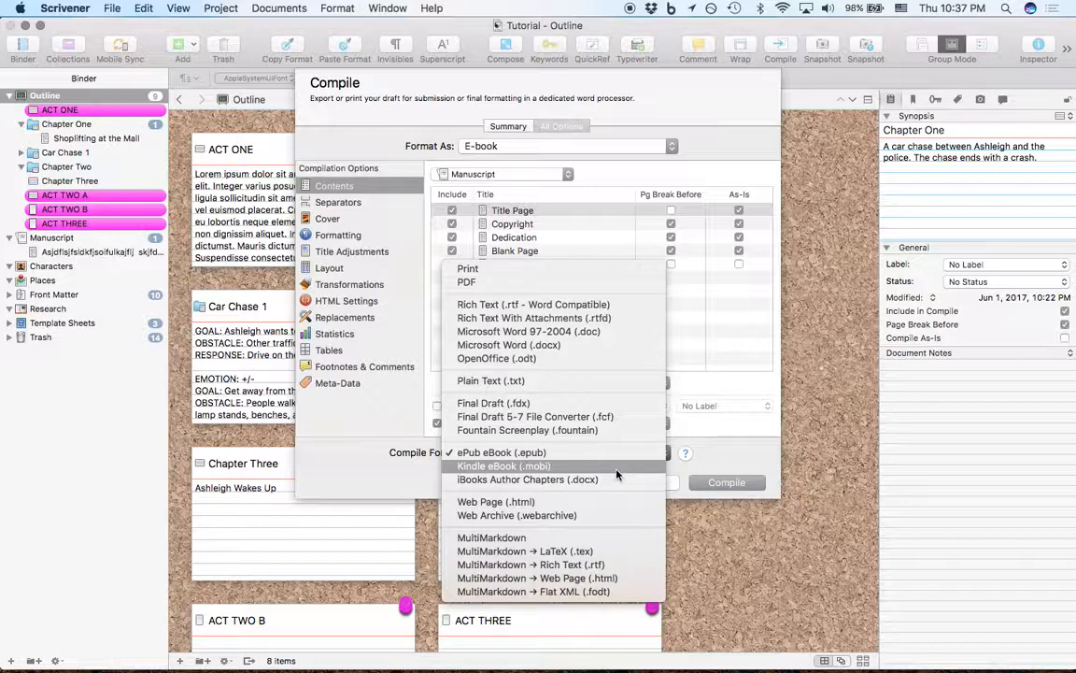
left_click(554, 452)
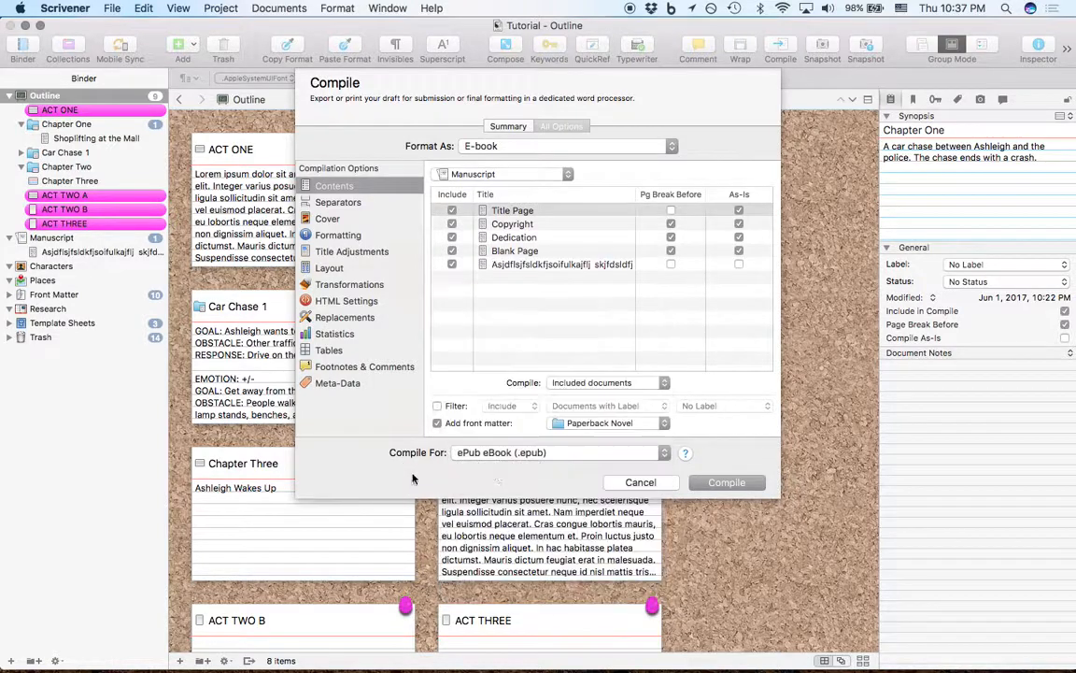
left_click(641, 483)
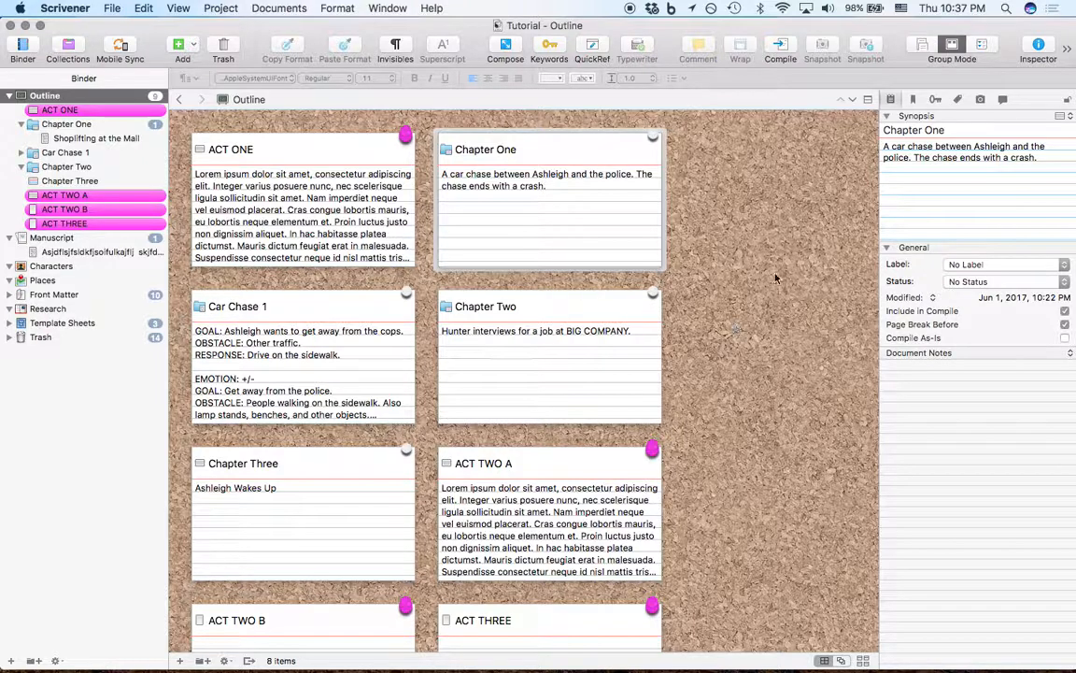
scroll(712, 258, "down", 3)
scroll(712, 258, "up", 3)
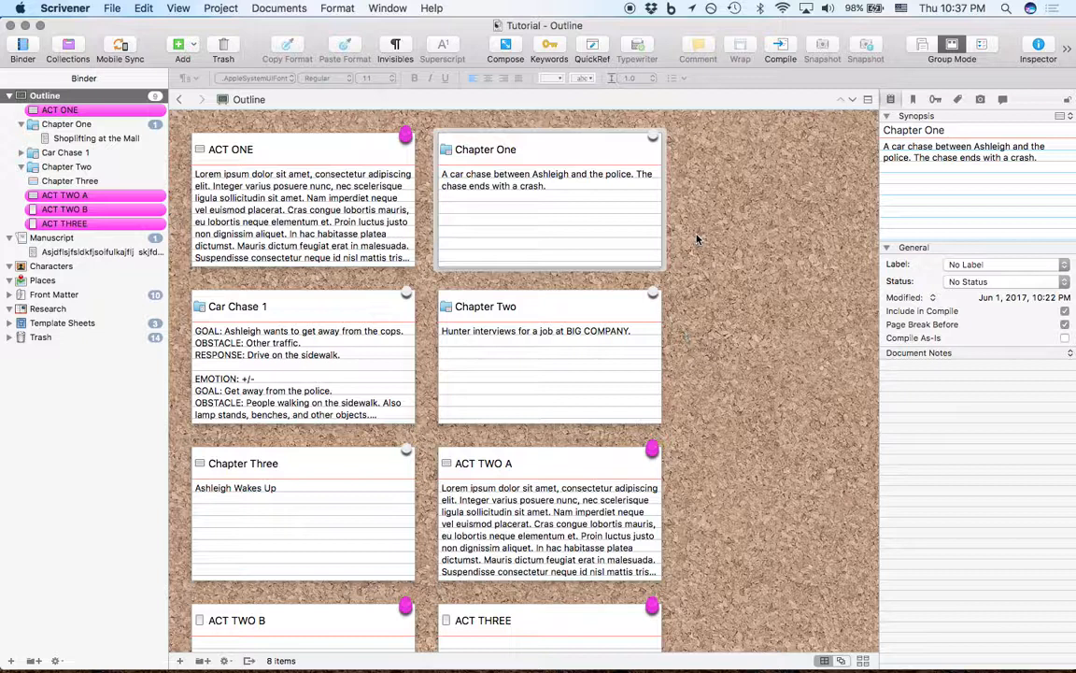